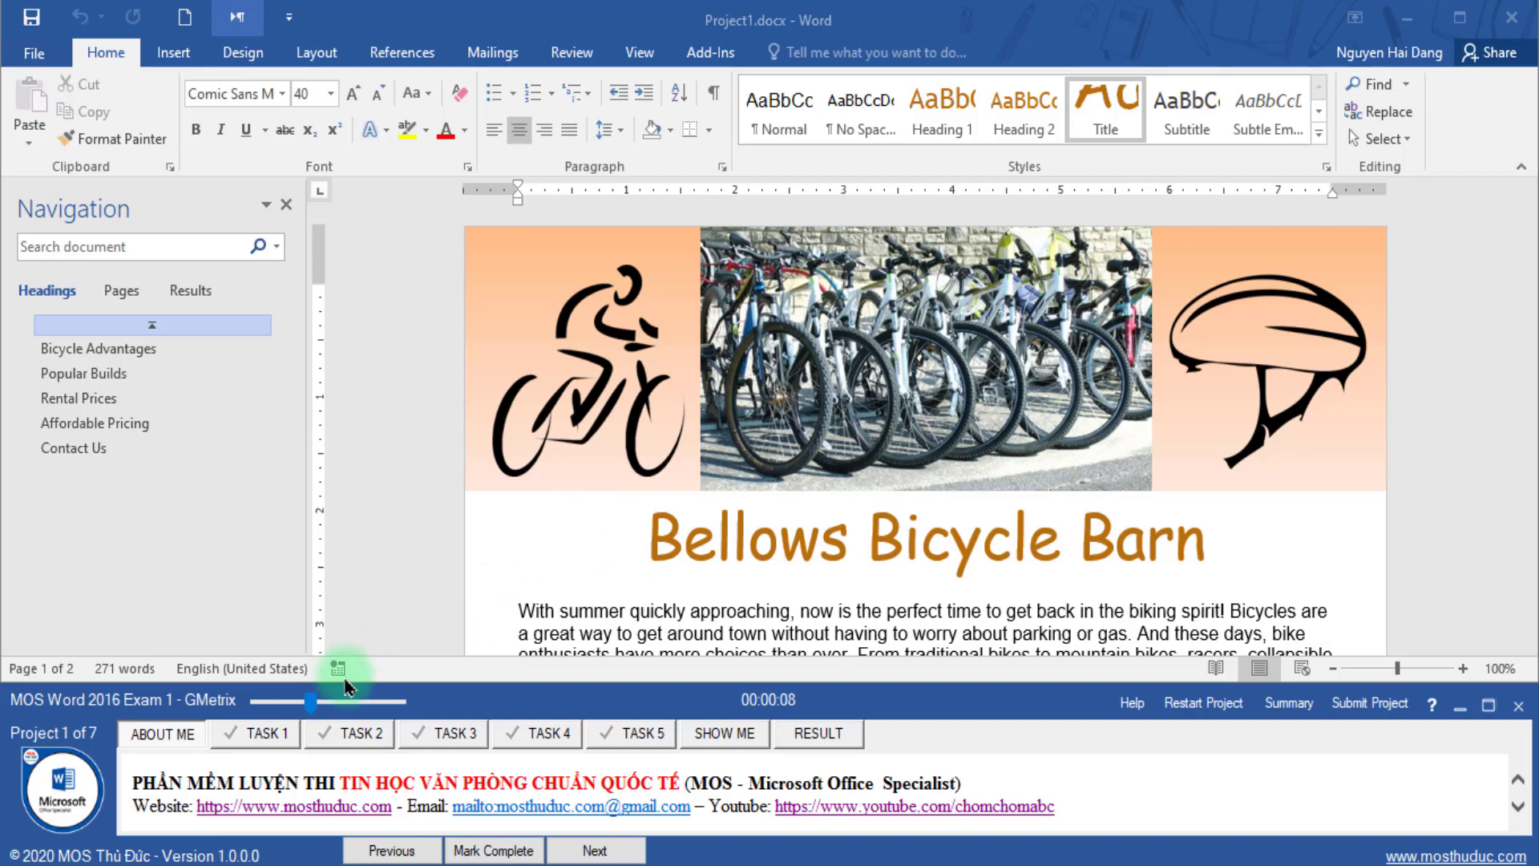
- Read the first task's instructions, highlighting page 2 and Affordable Pricing
left_click(265, 750)
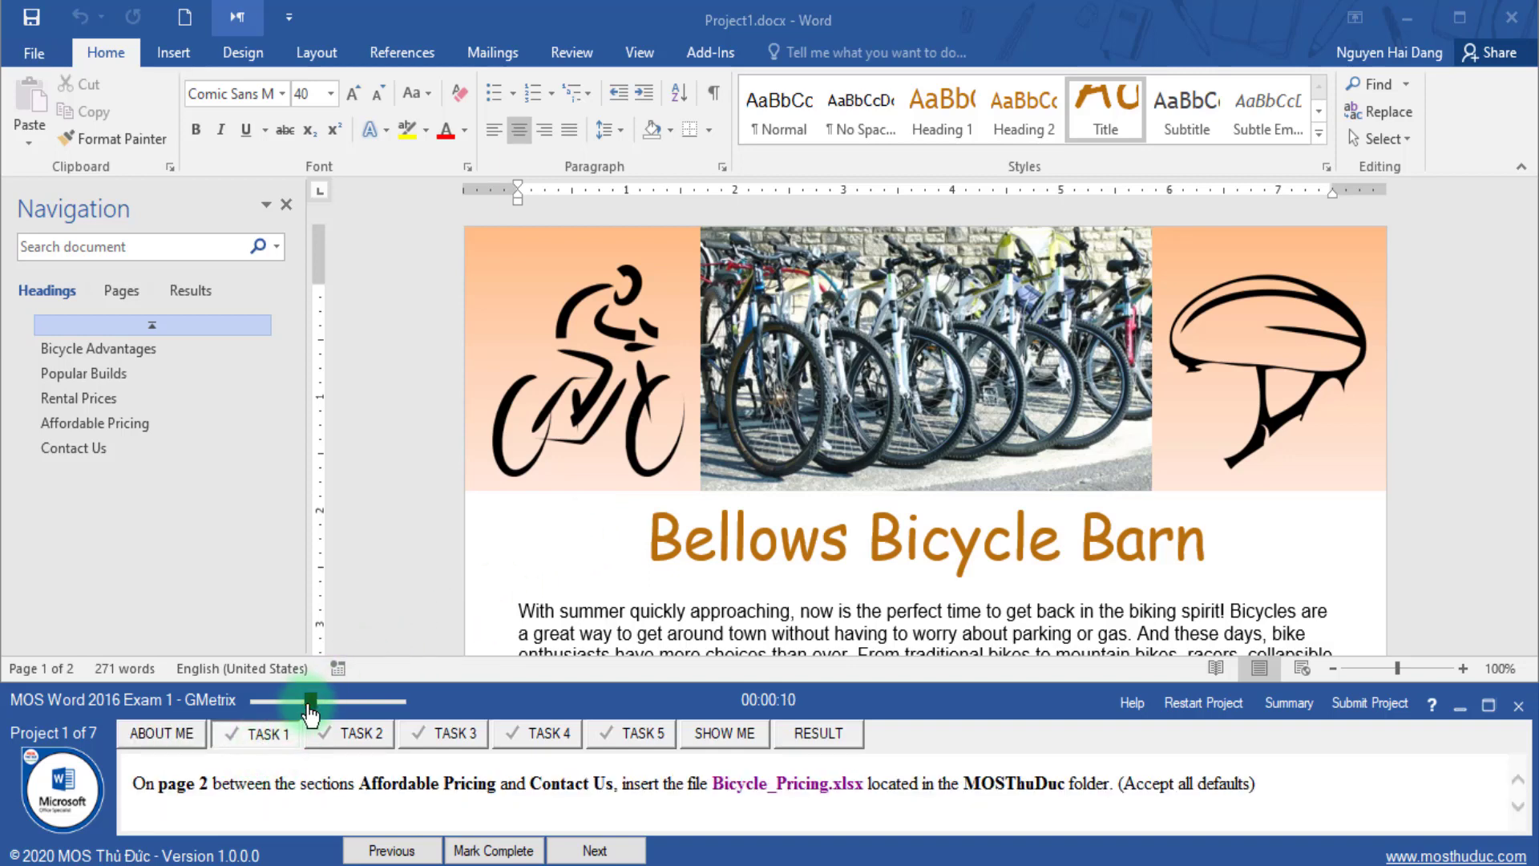
left_click_drag(310, 704, 318, 702)
left_click_drag(169, 790, 218, 788)
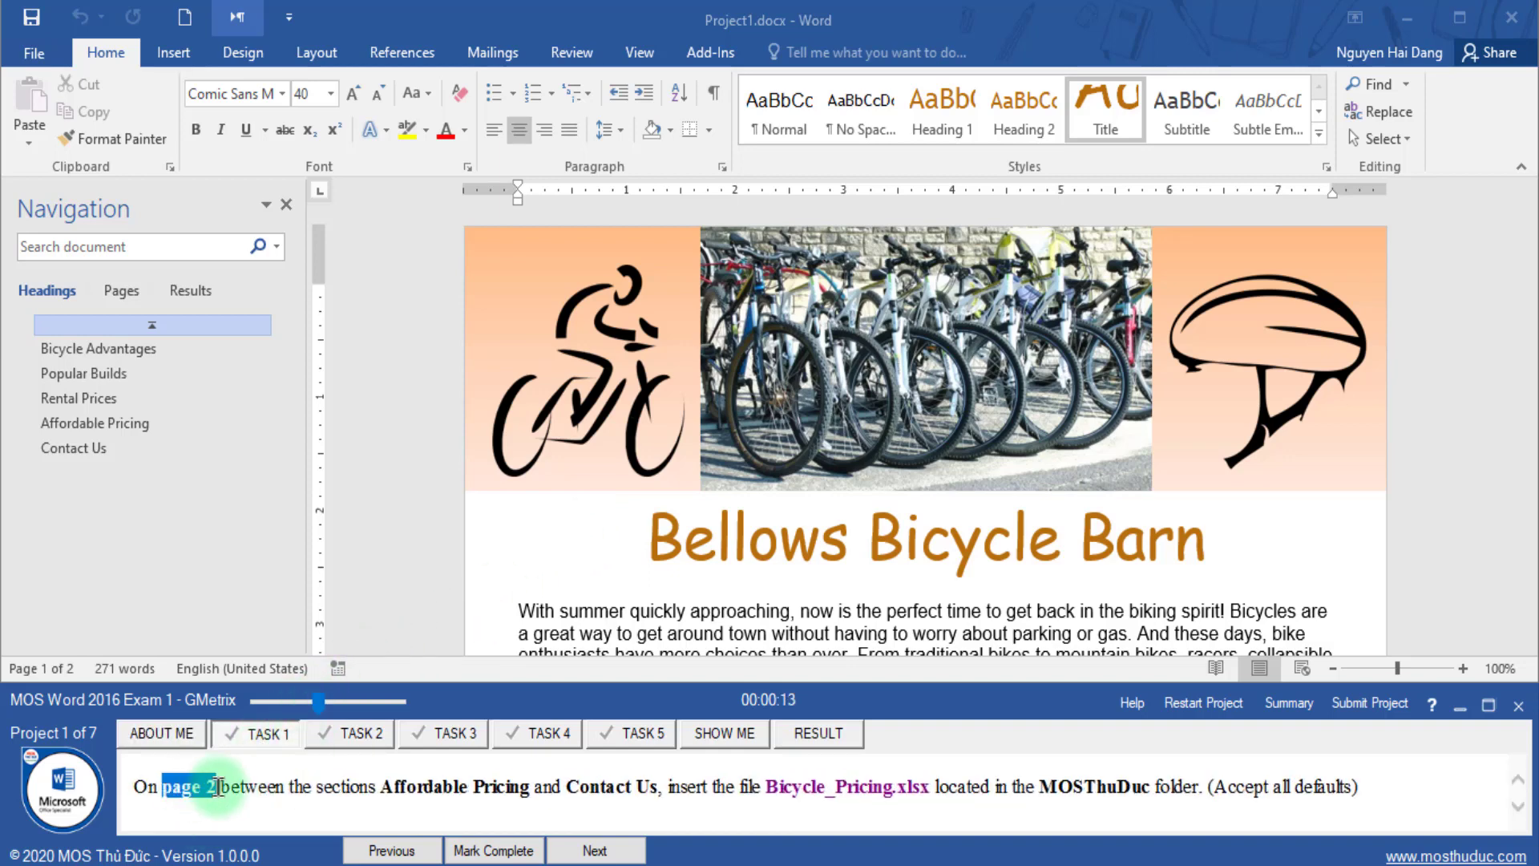
left_click_drag(381, 788, 641, 786)
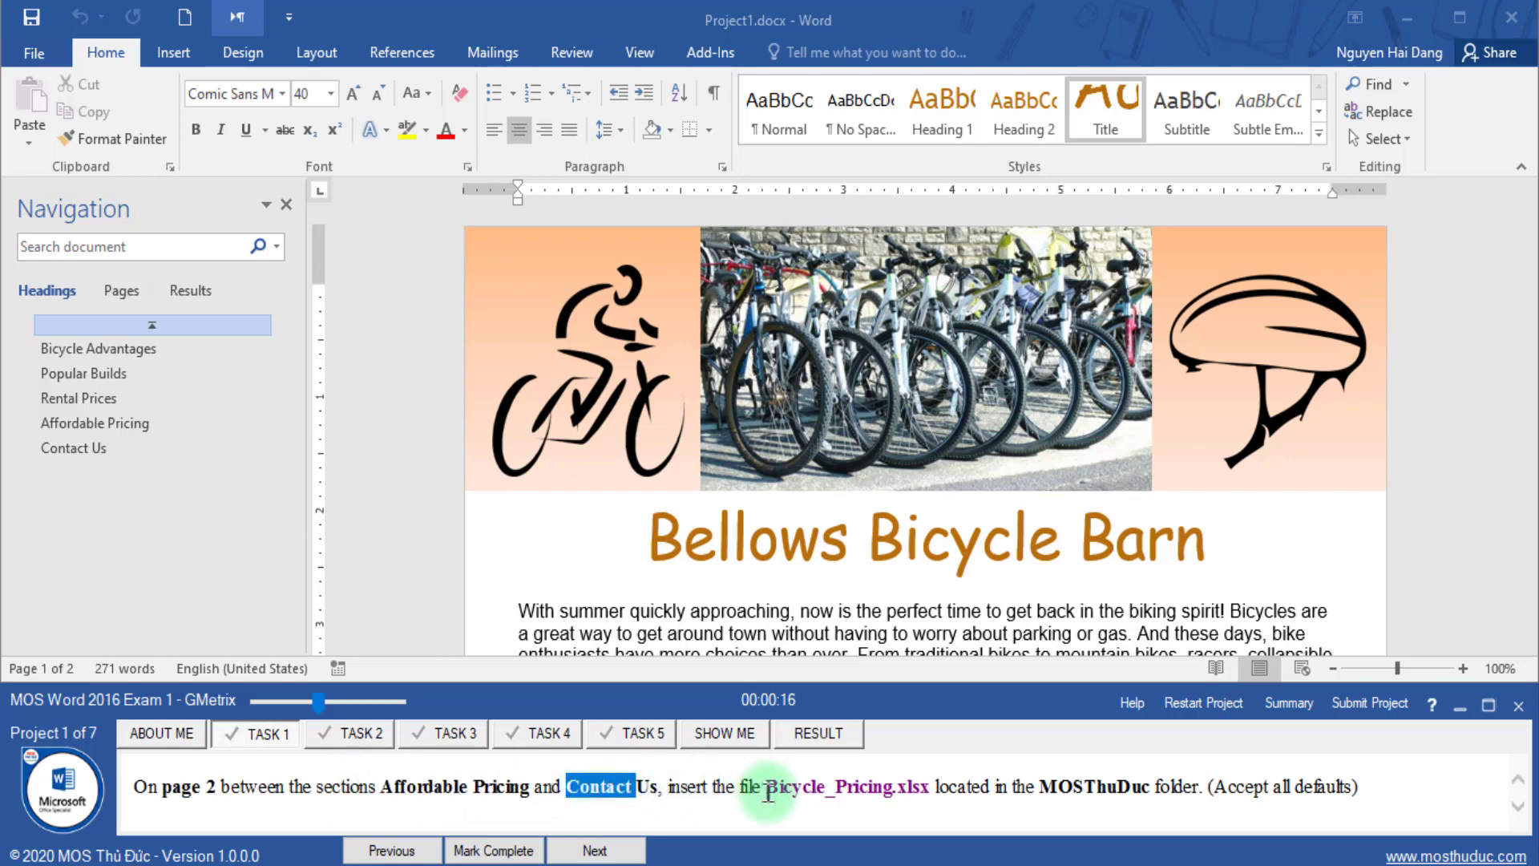
- Go to page 2 and place the cursor on the blank line above Contact Us
left_click(126, 298)
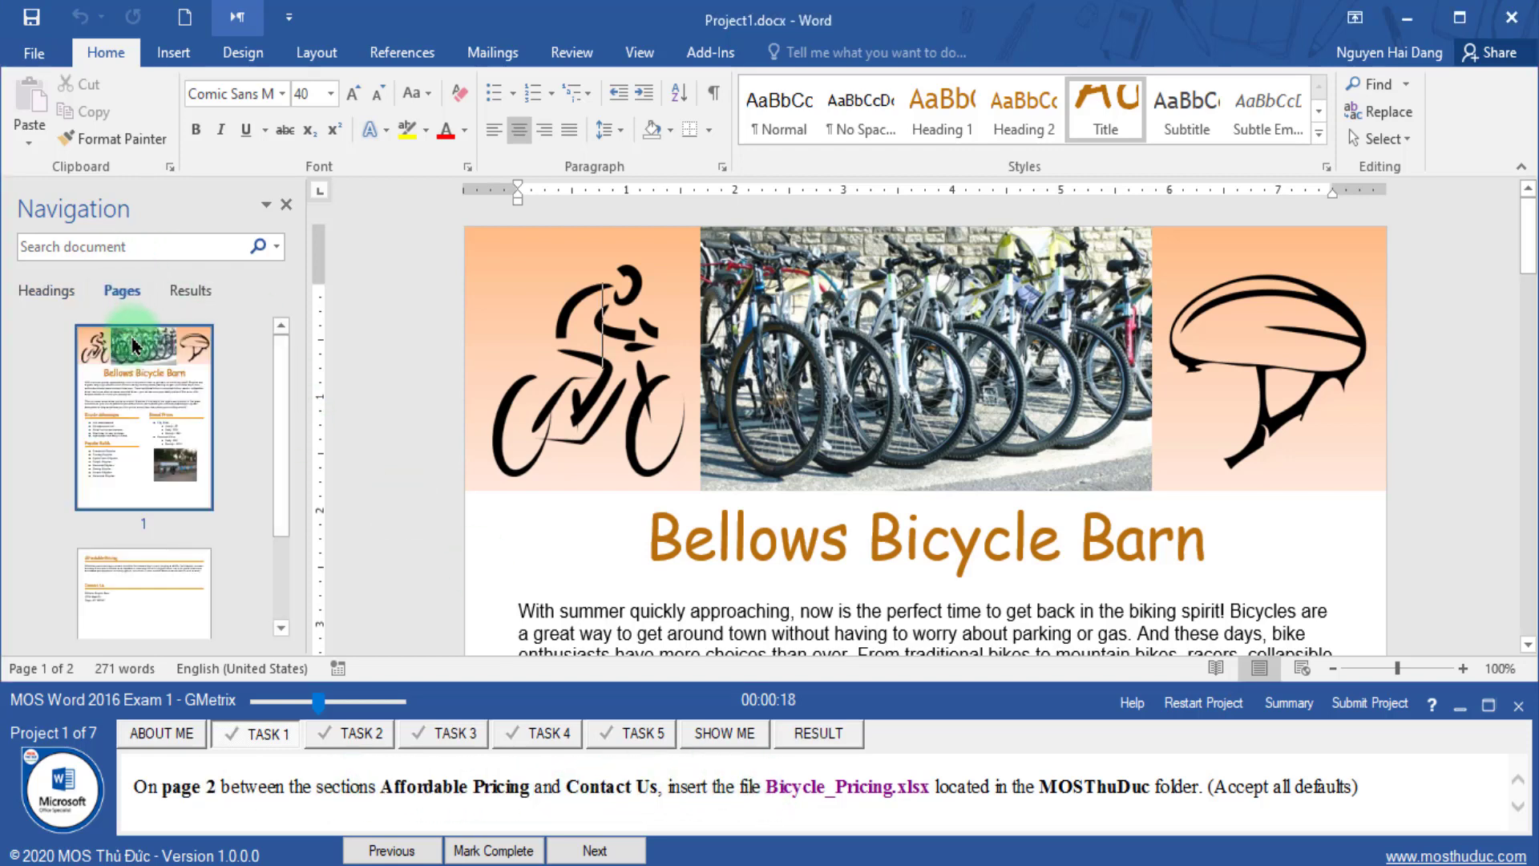
left_click(165, 493)
left_click(528, 388)
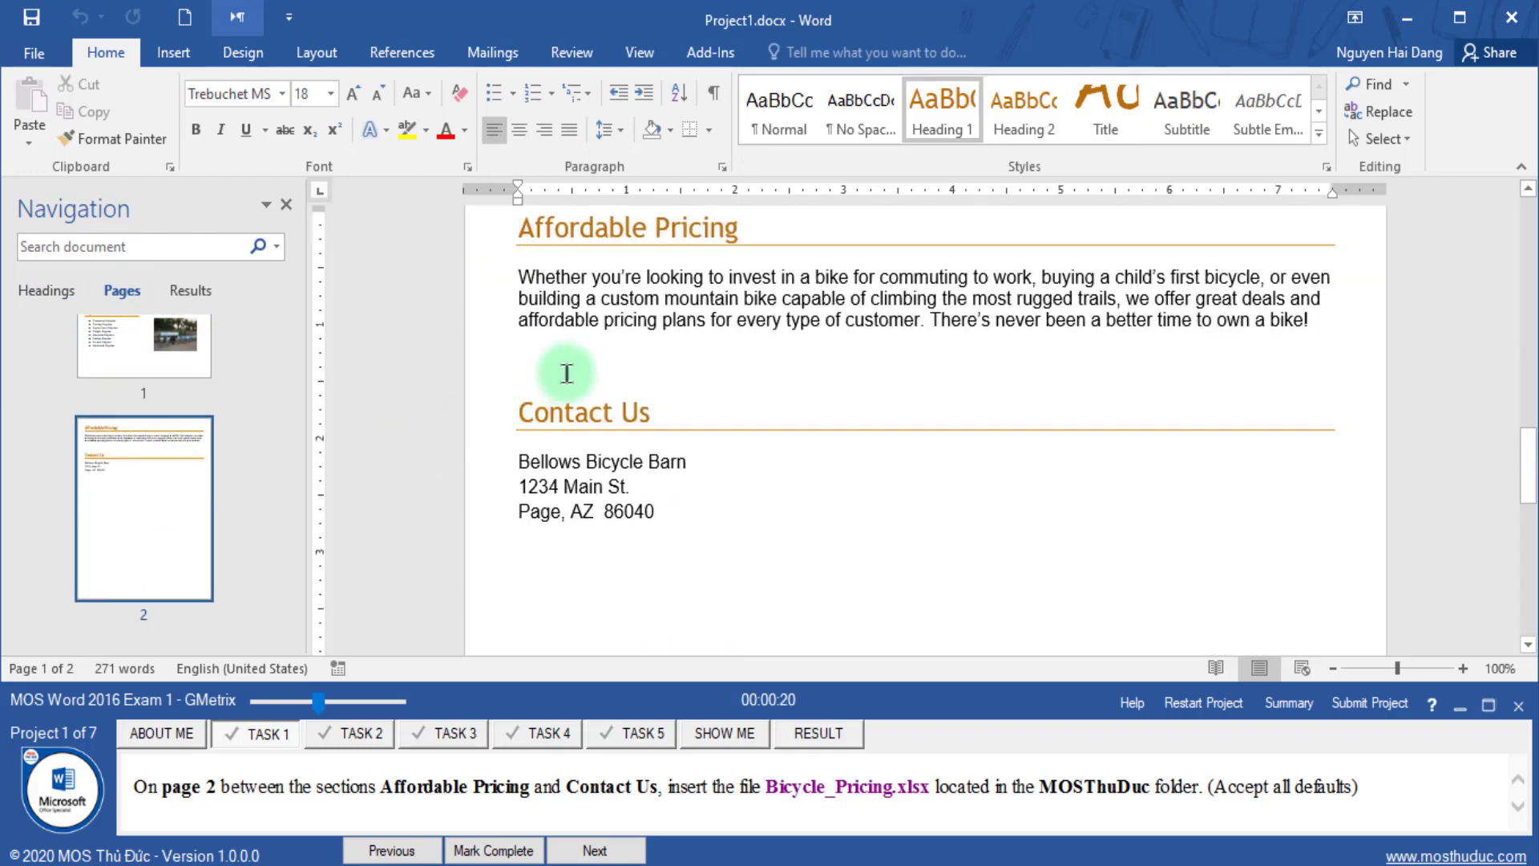
left_click(566, 373)
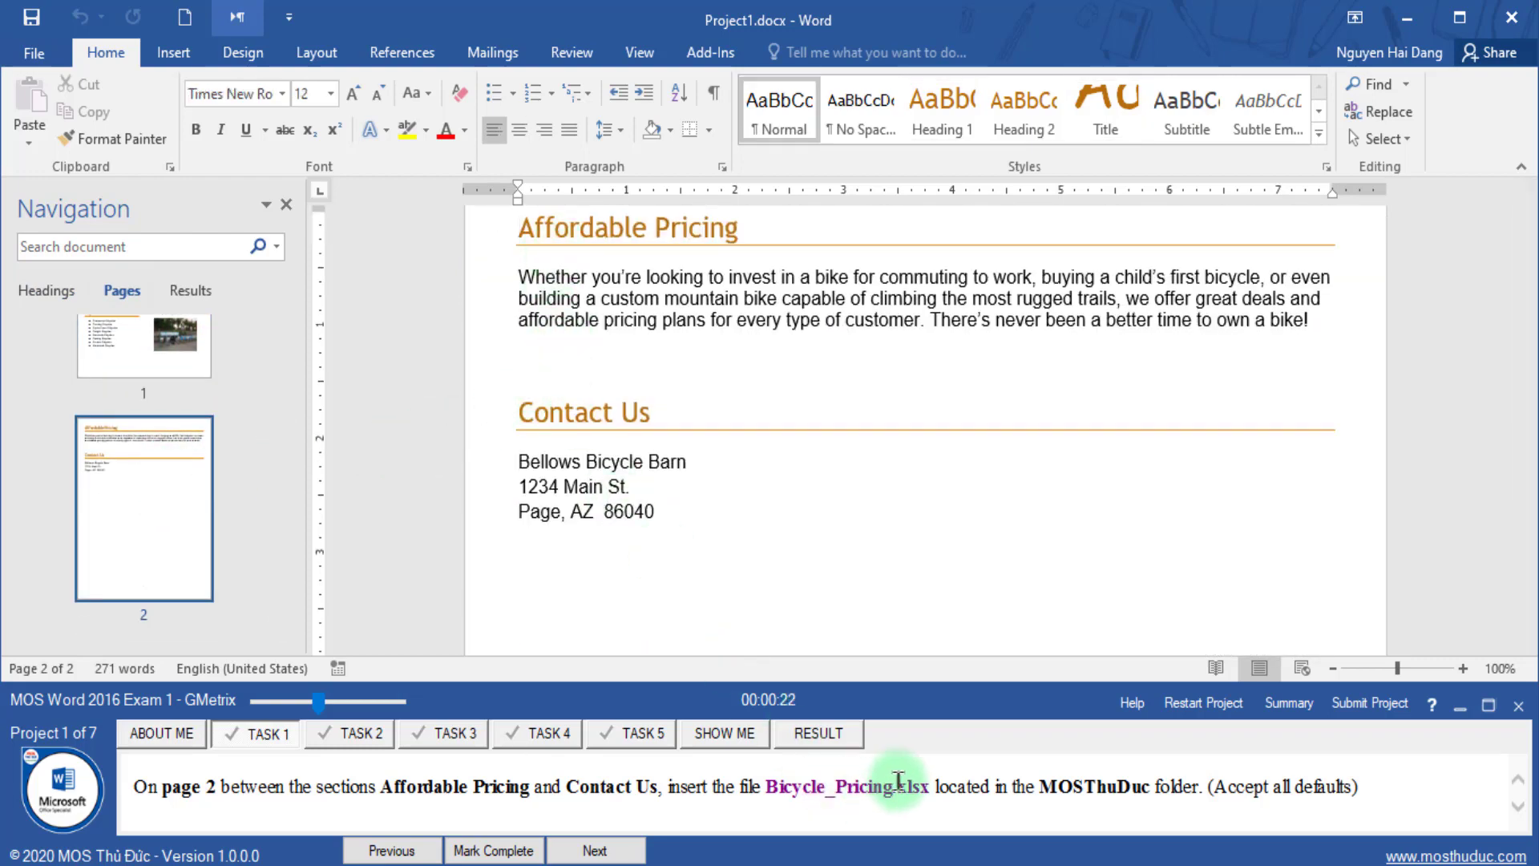
left_click(167, 56)
- Open the Object dialog's Create from File option and browse for a source file
left_click(1289, 139)
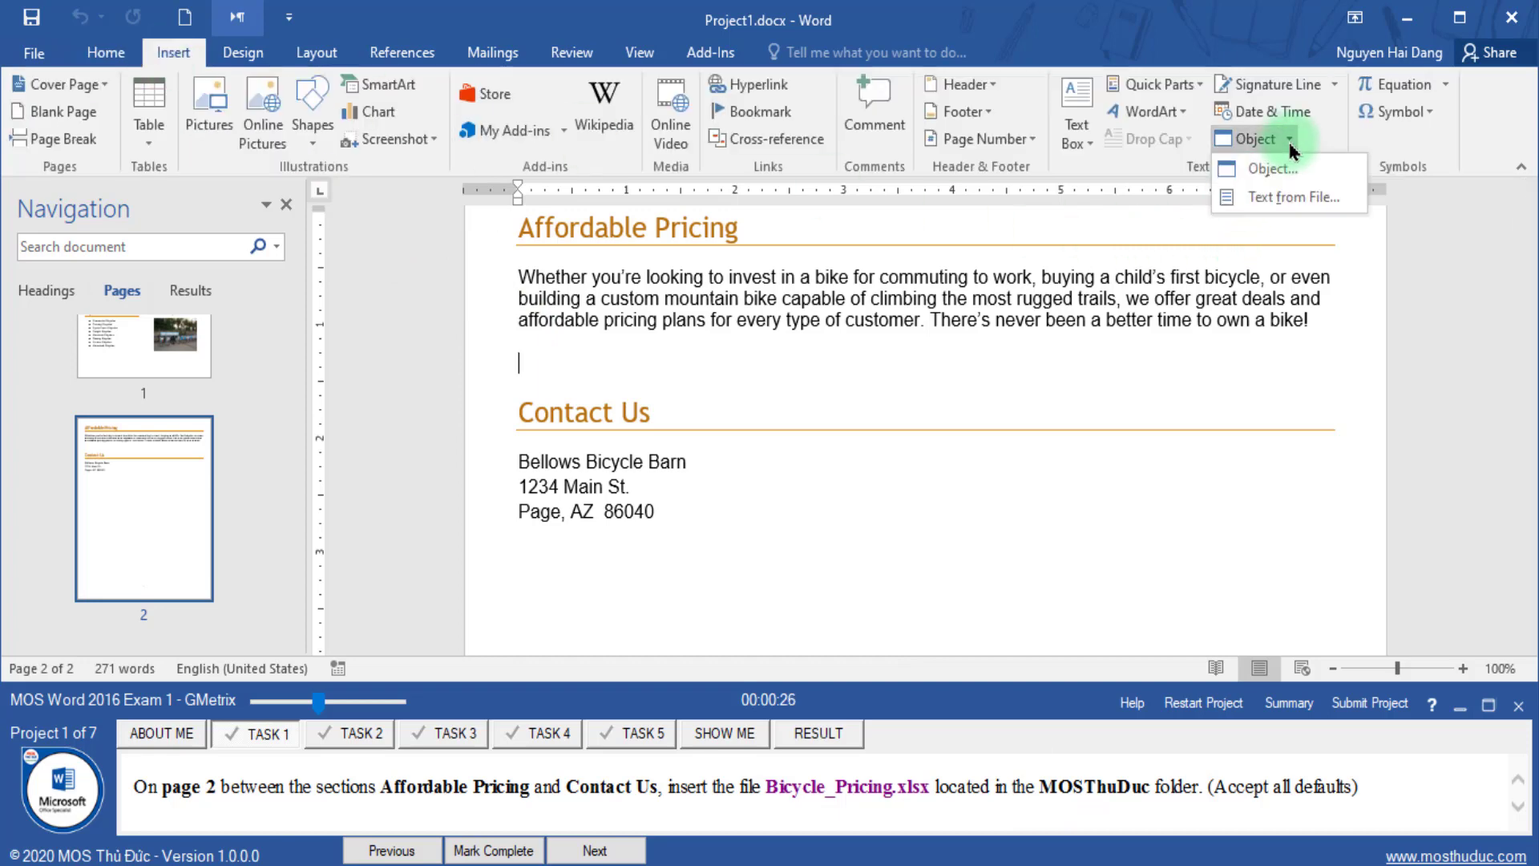
left_click(1272, 170)
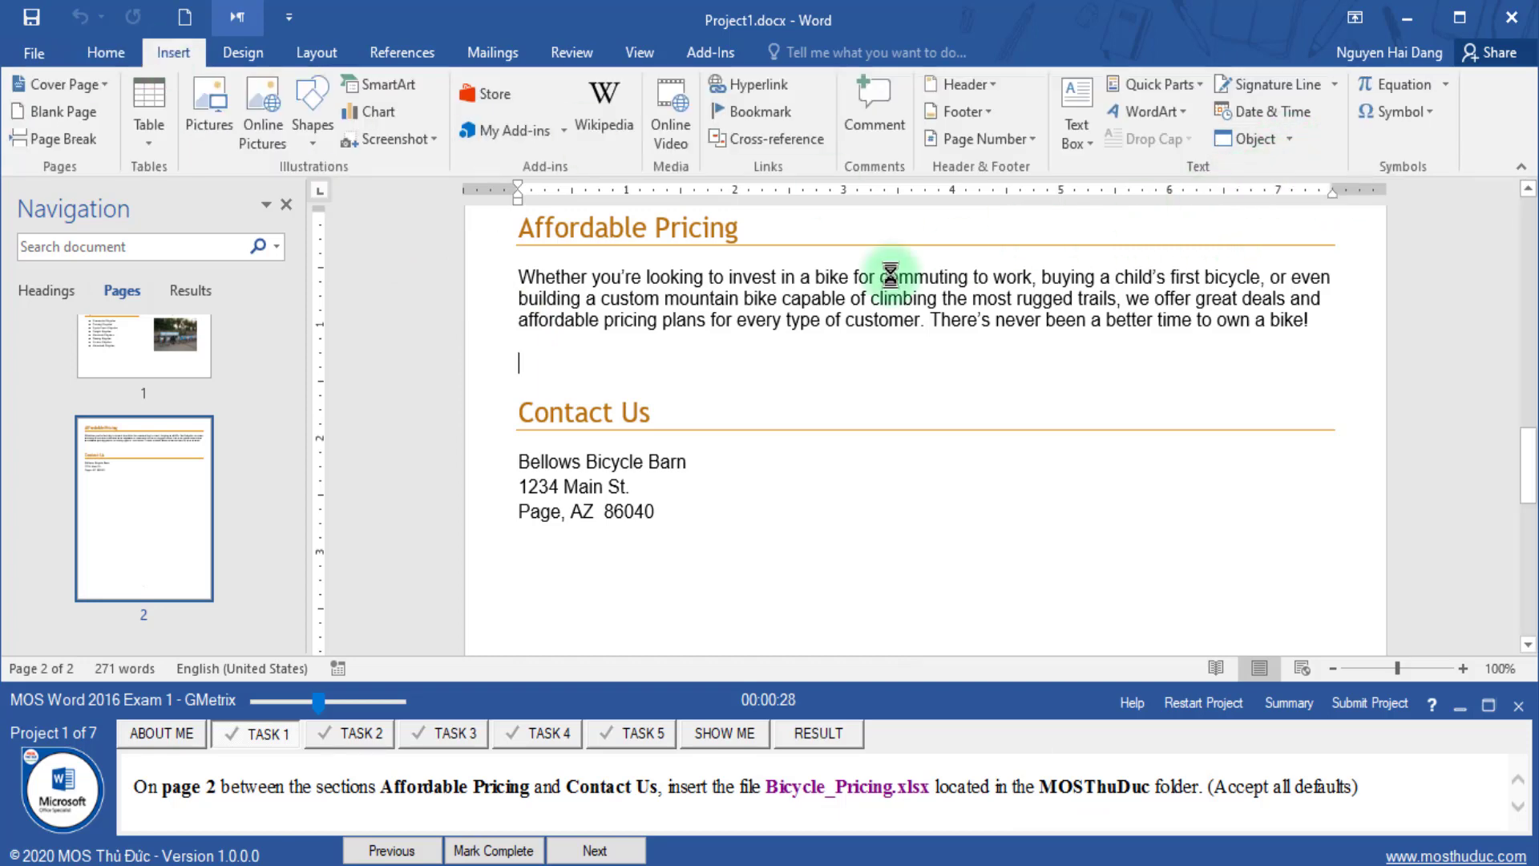
left_click(632, 178)
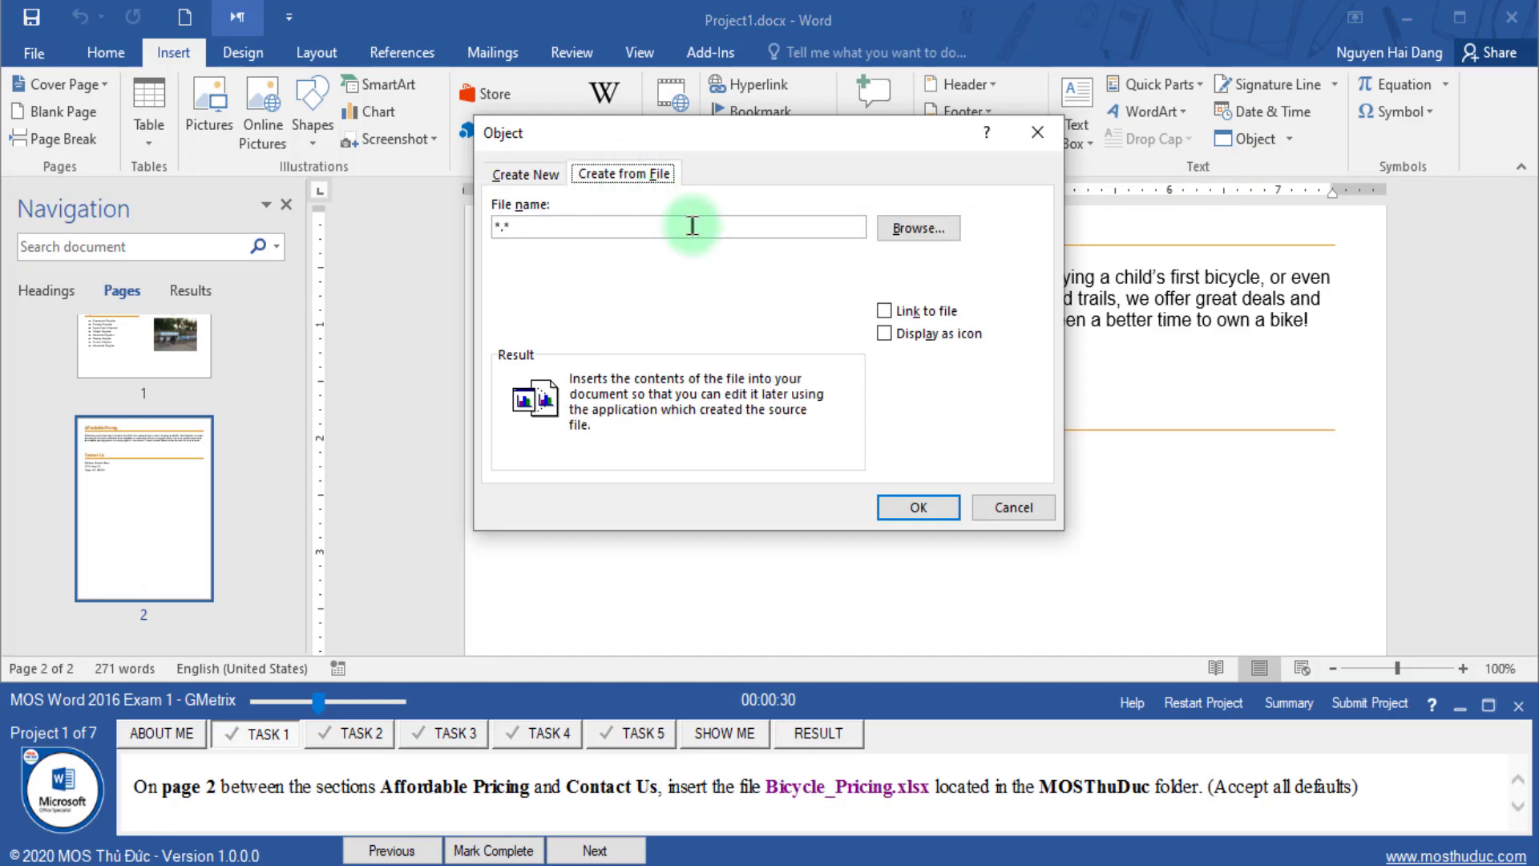
left_click(936, 232)
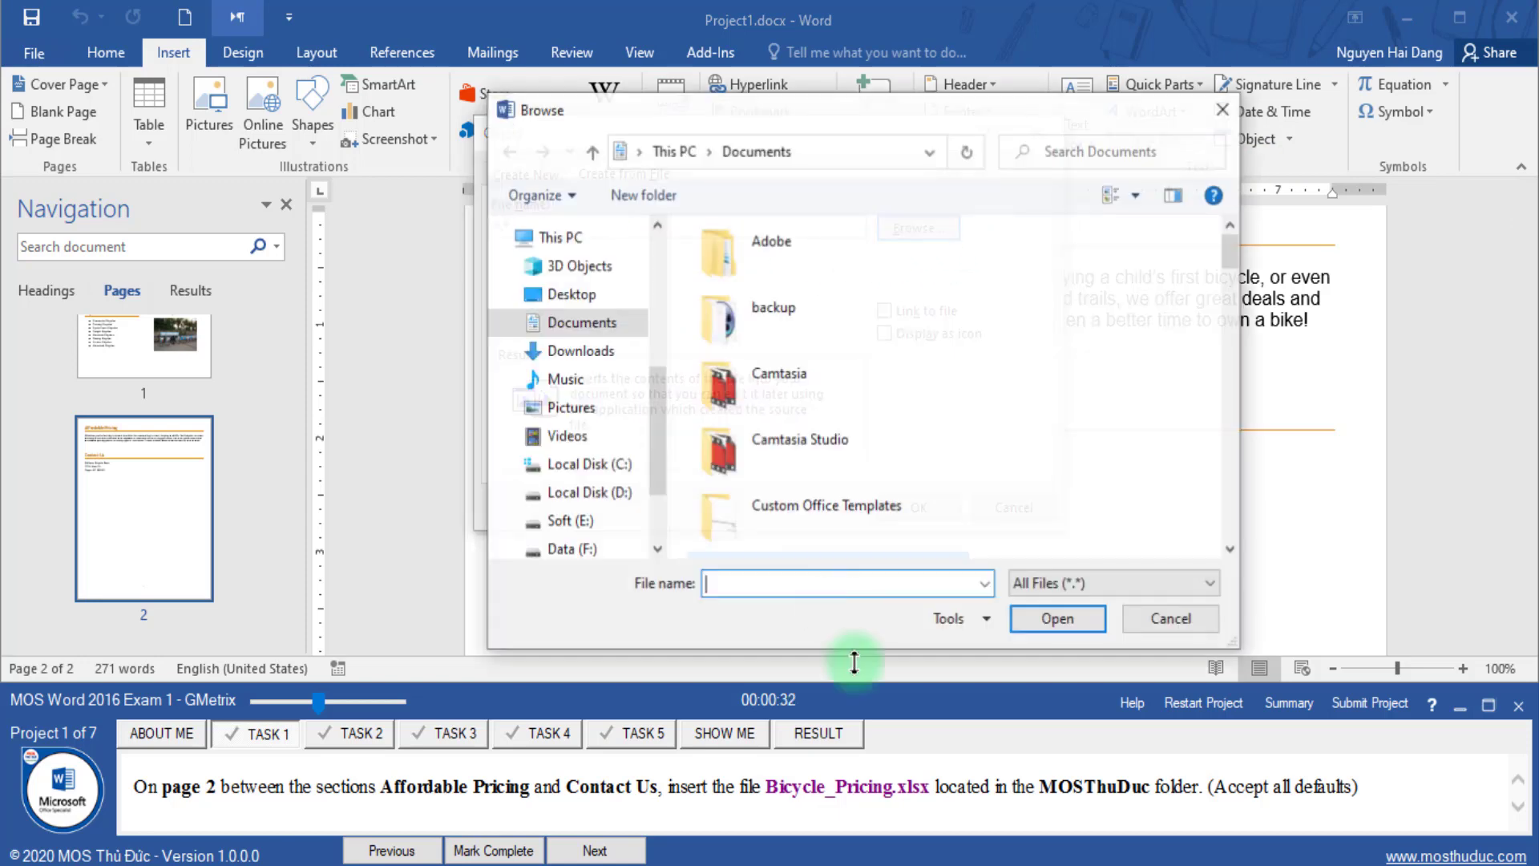
double_click(1084, 798)
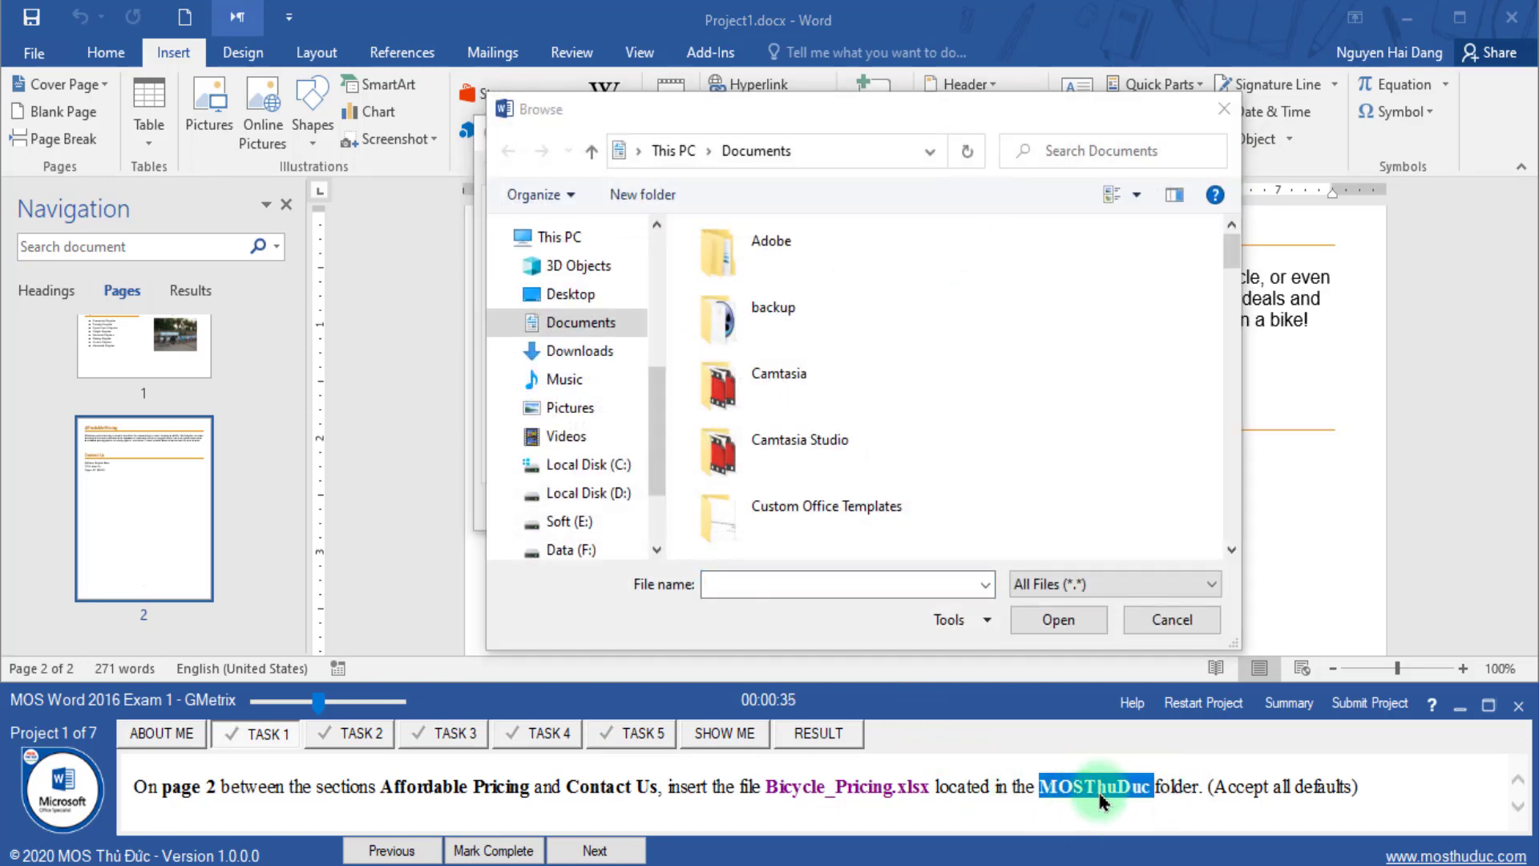
mouse_move(580, 322)
left_click(563, 329)
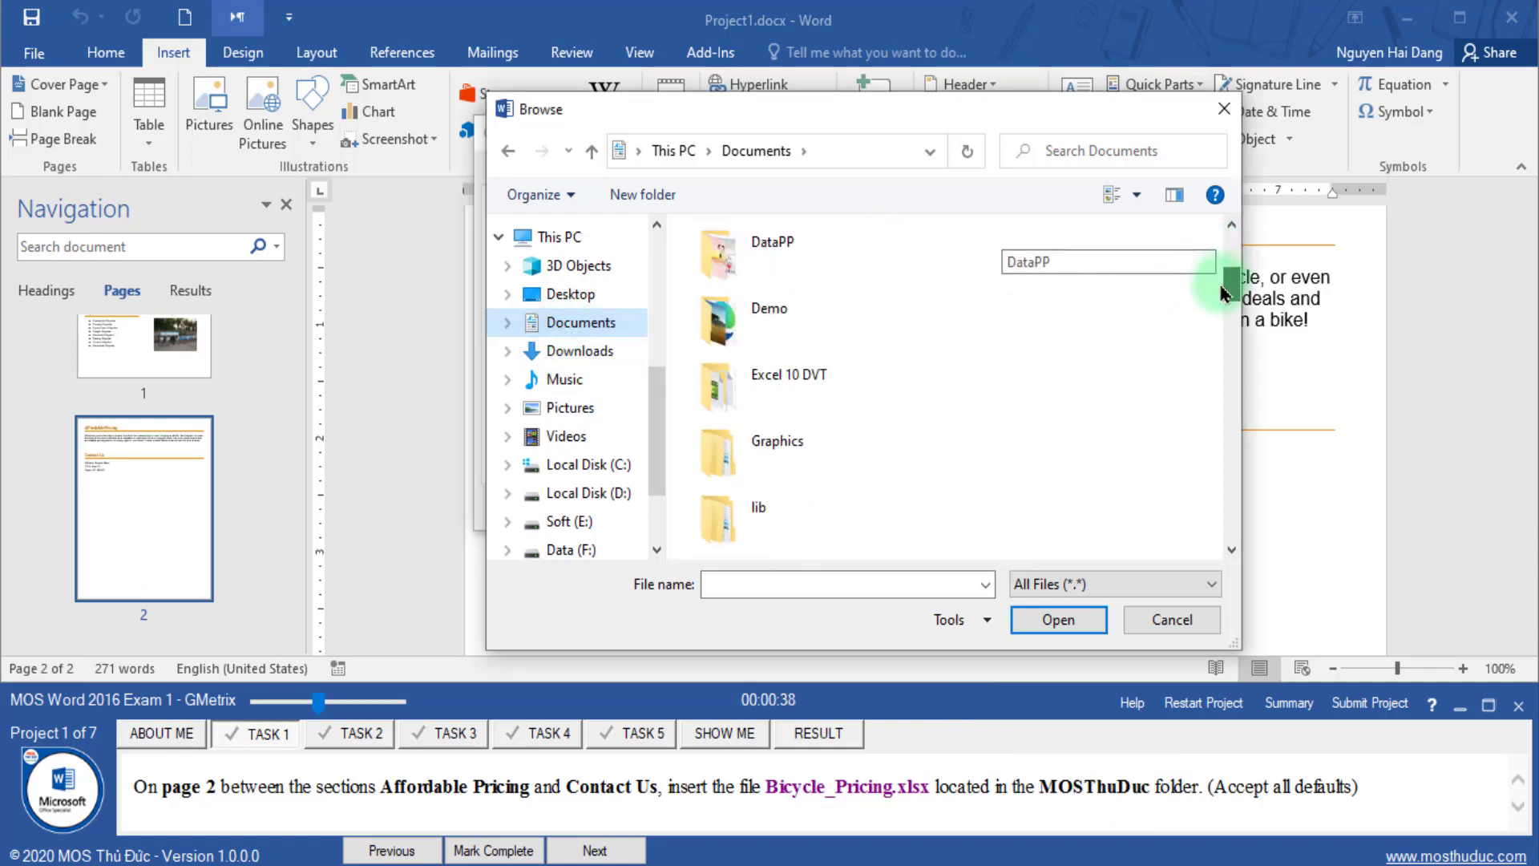
- Embed Bicycle_Pricing.xlsx from the MOSThuDuc folder and mark the task complete
left_click_drag(1227, 265, 1227, 325)
double_click(797, 347)
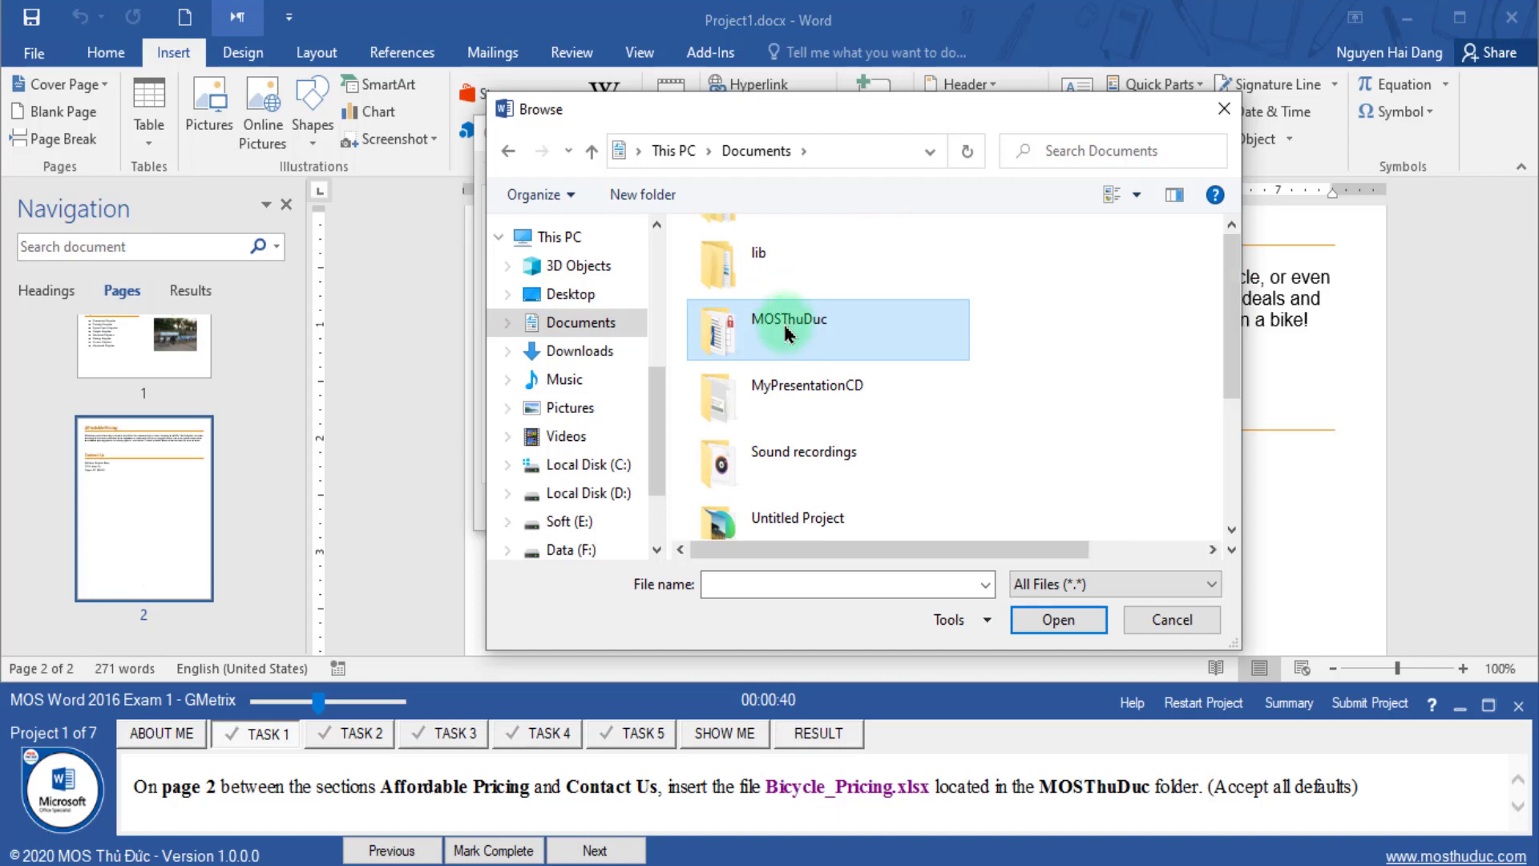
left_click_drag(768, 789, 930, 790)
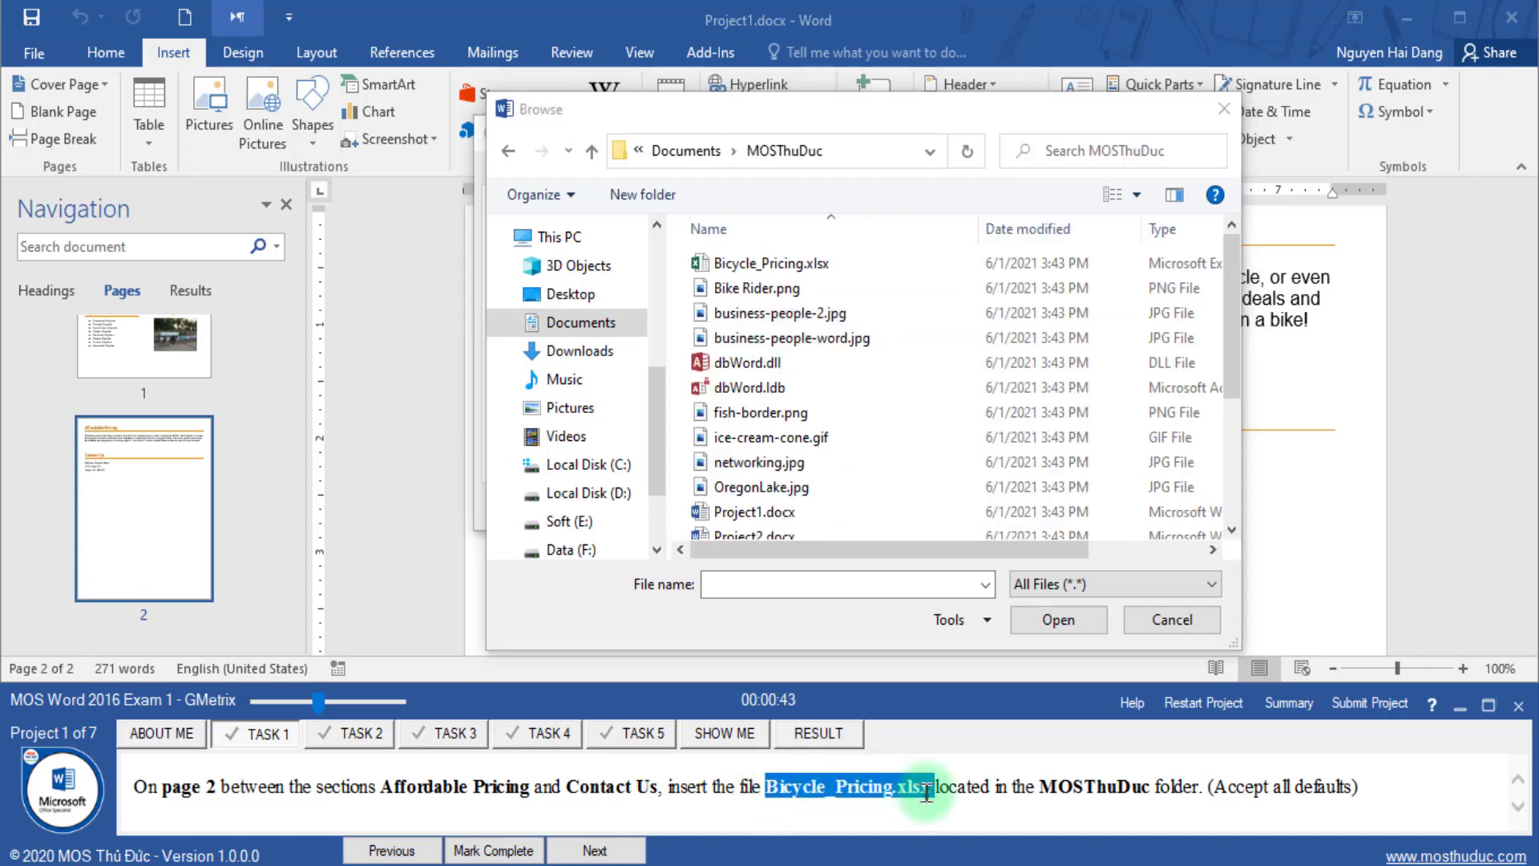
left_click(749, 264)
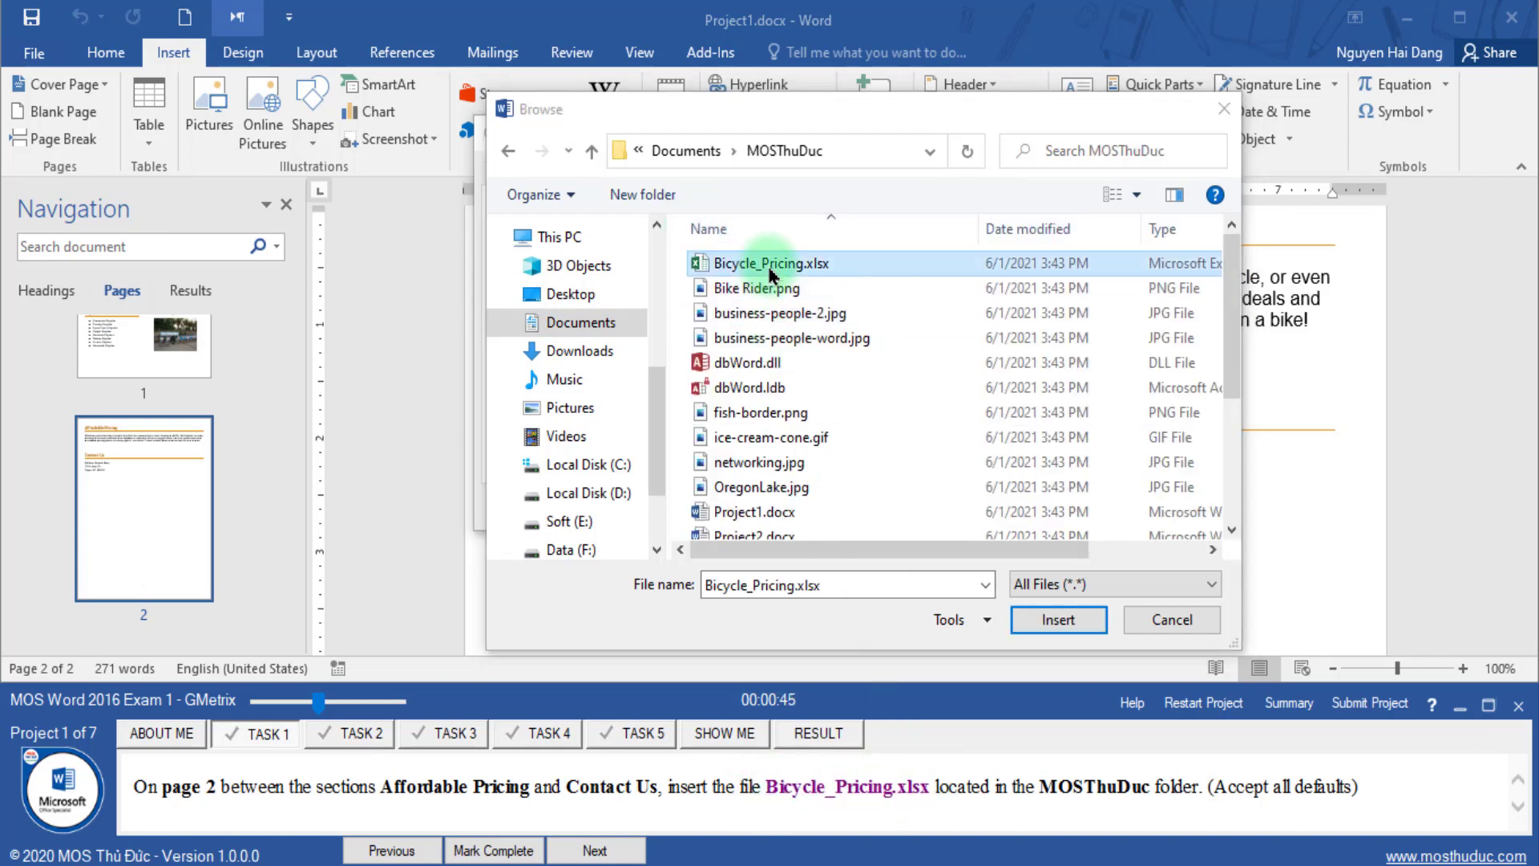
left_click(1059, 620)
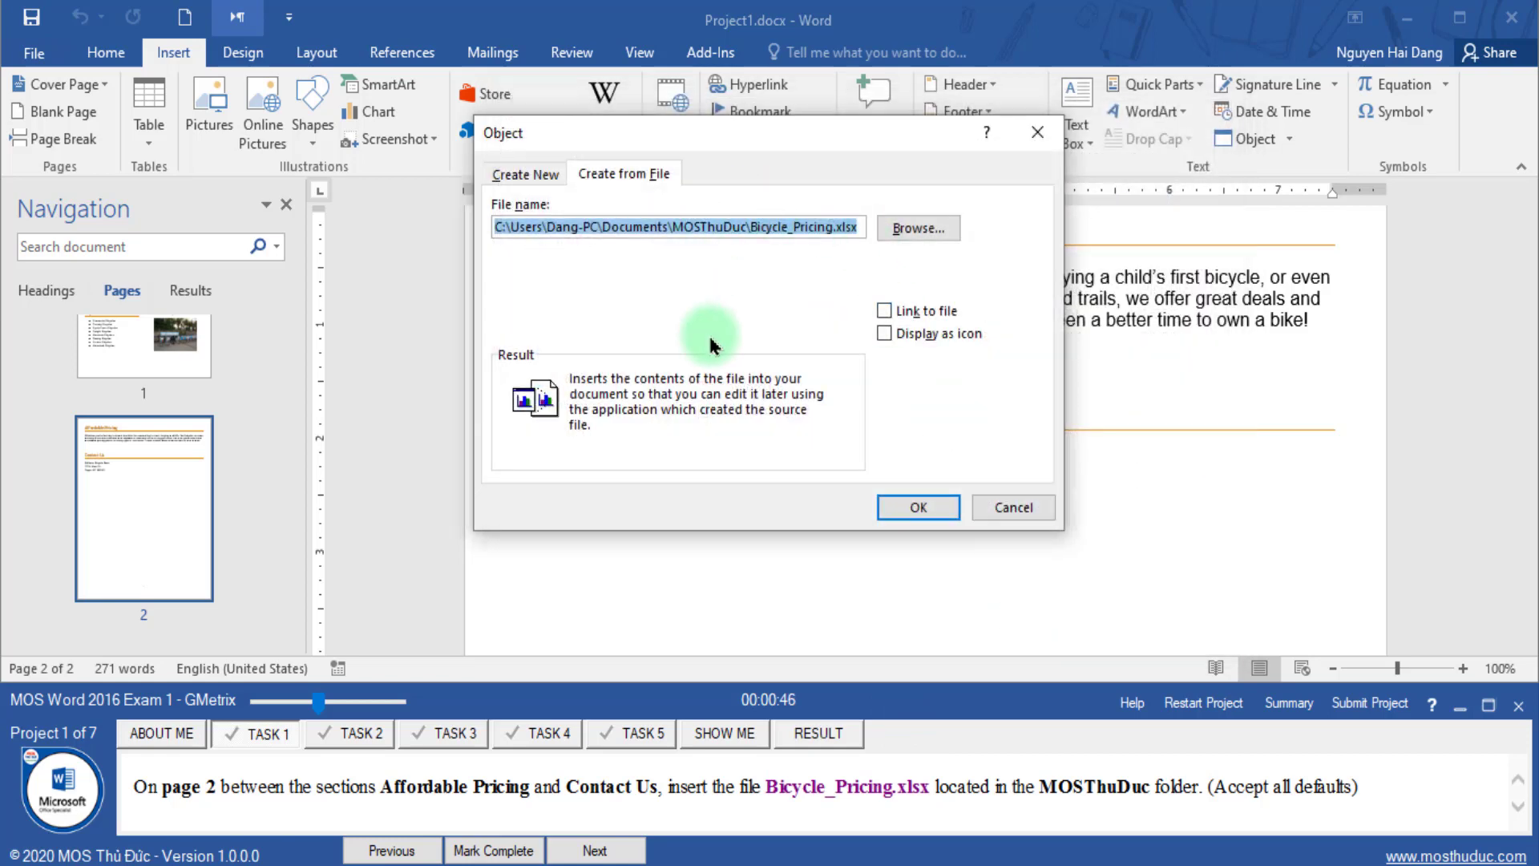
left_click(906, 507)
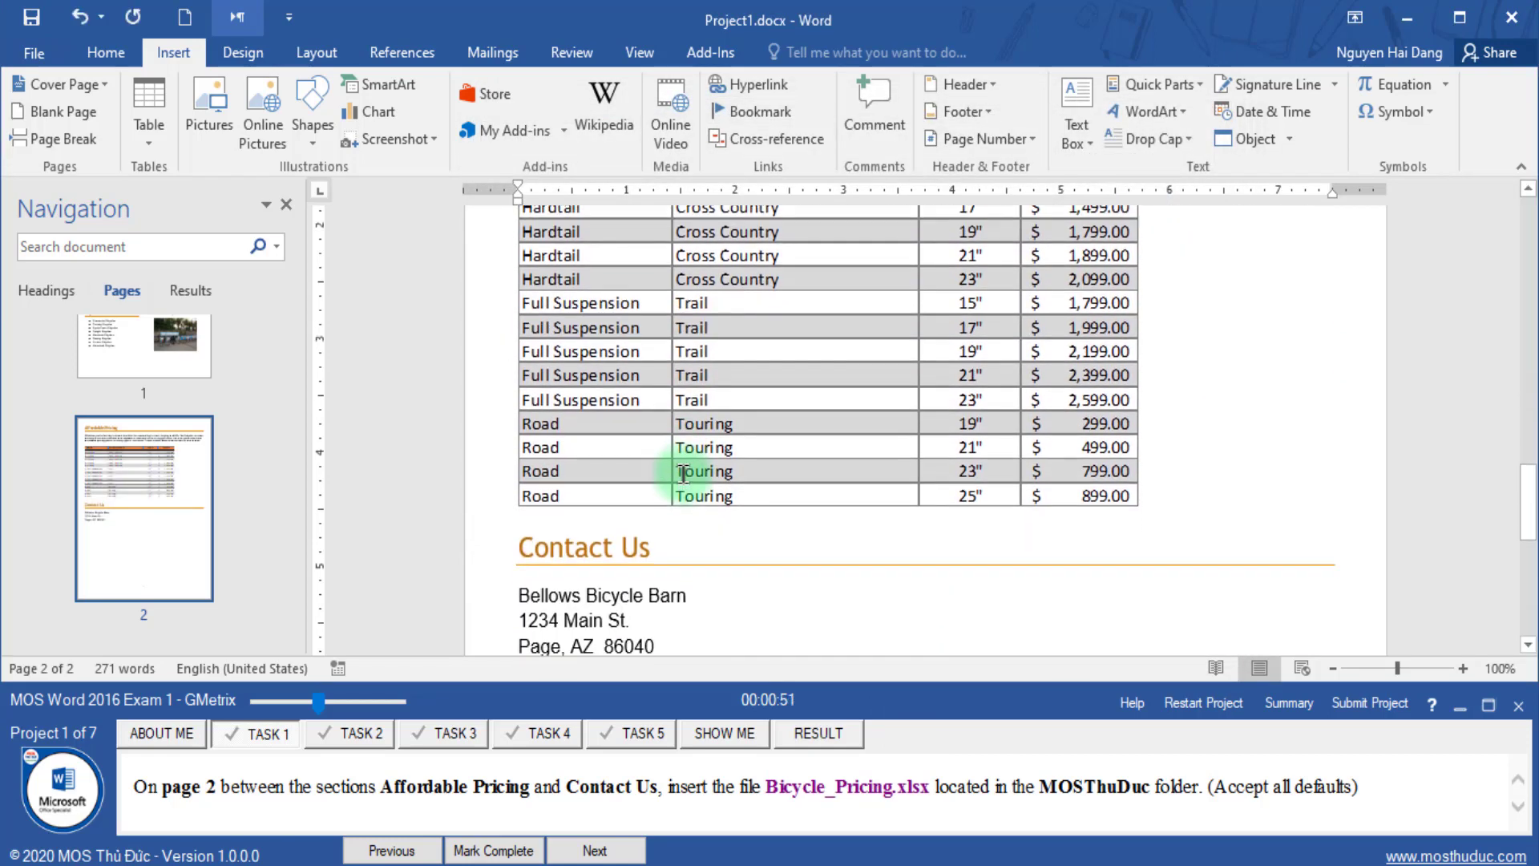
left_click(487, 852)
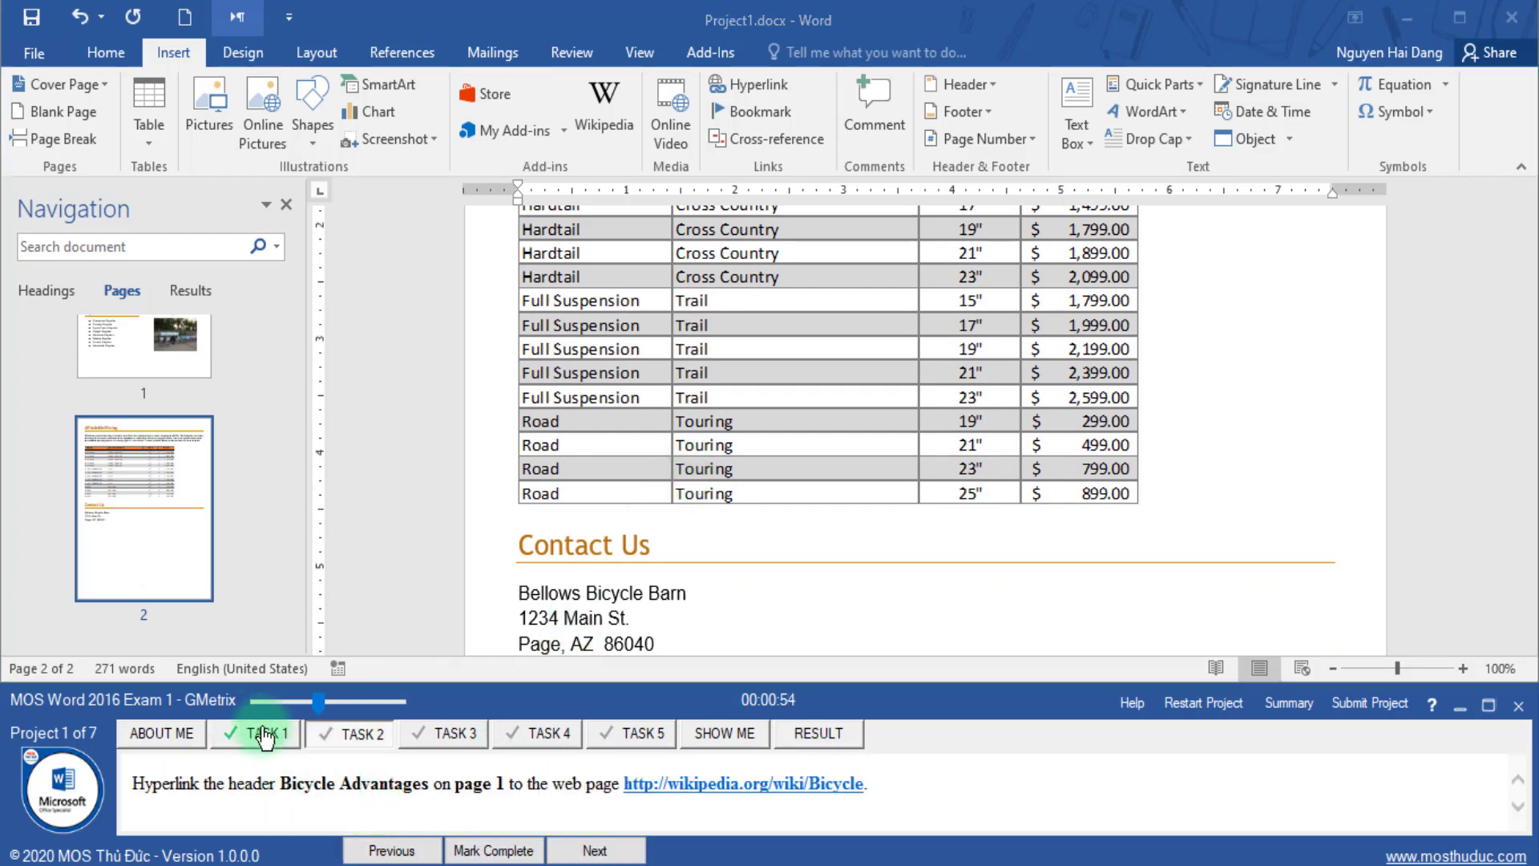
- Search for 'Bicycle Advantages' in the Navigation pane and jump to that heading on page 1
left_click_drag(327, 710, 331, 716)
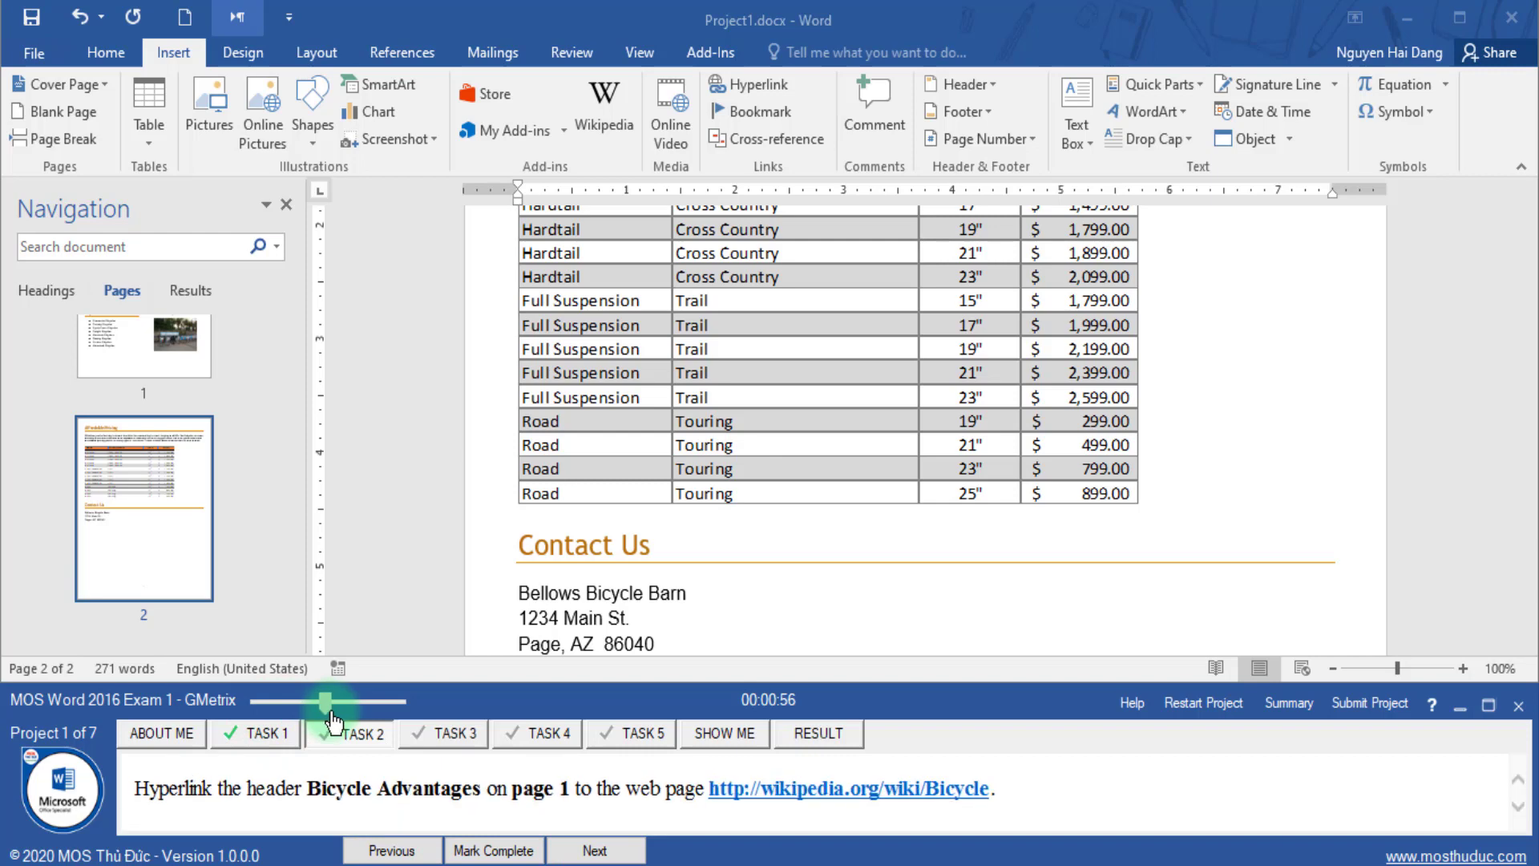
left_click_drag(308, 788, 517, 792)
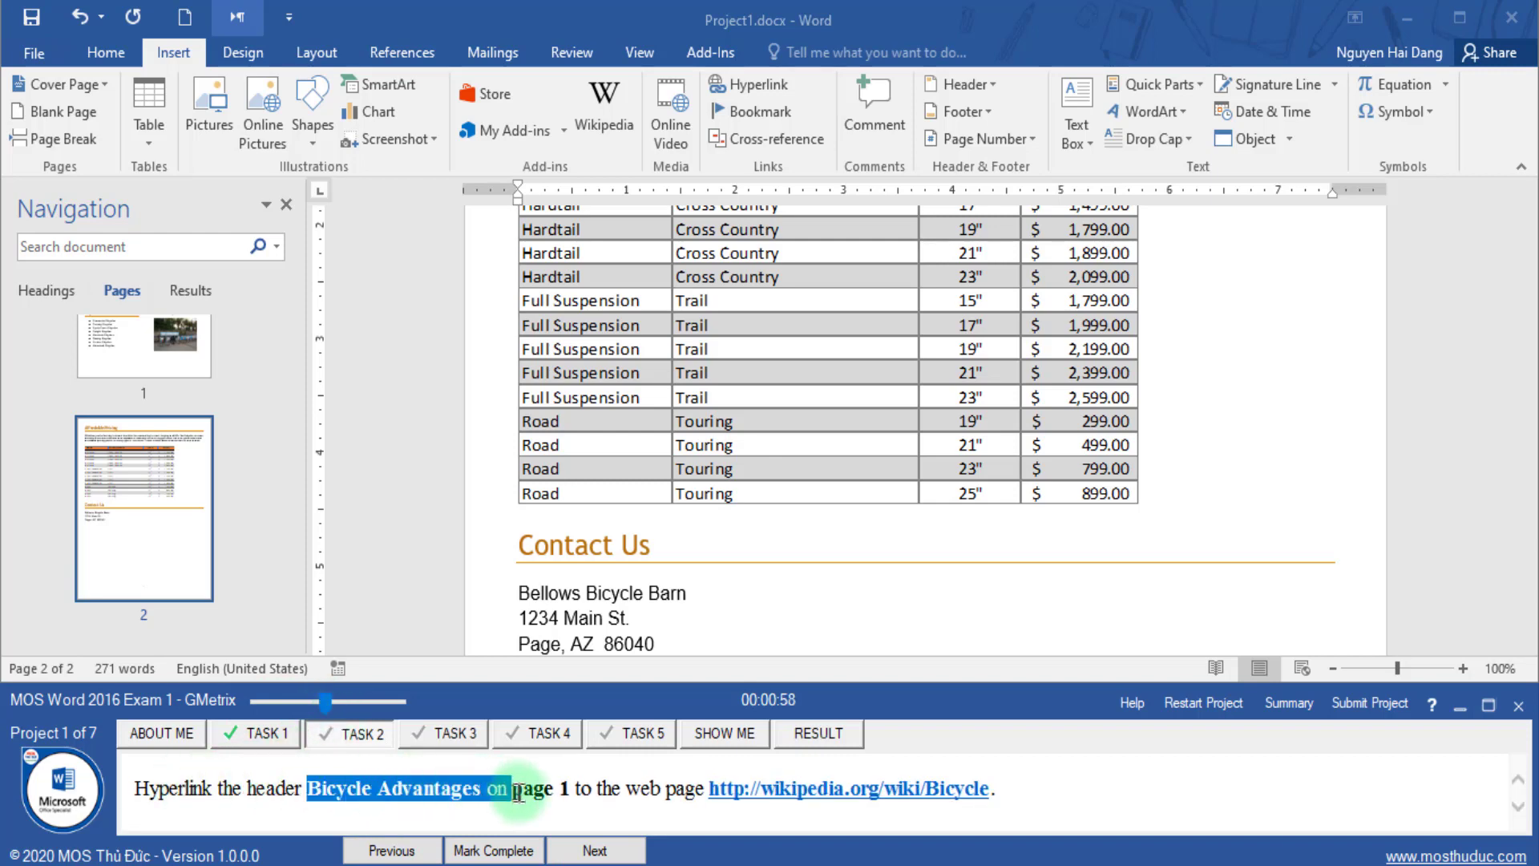
key("ctrl+c")
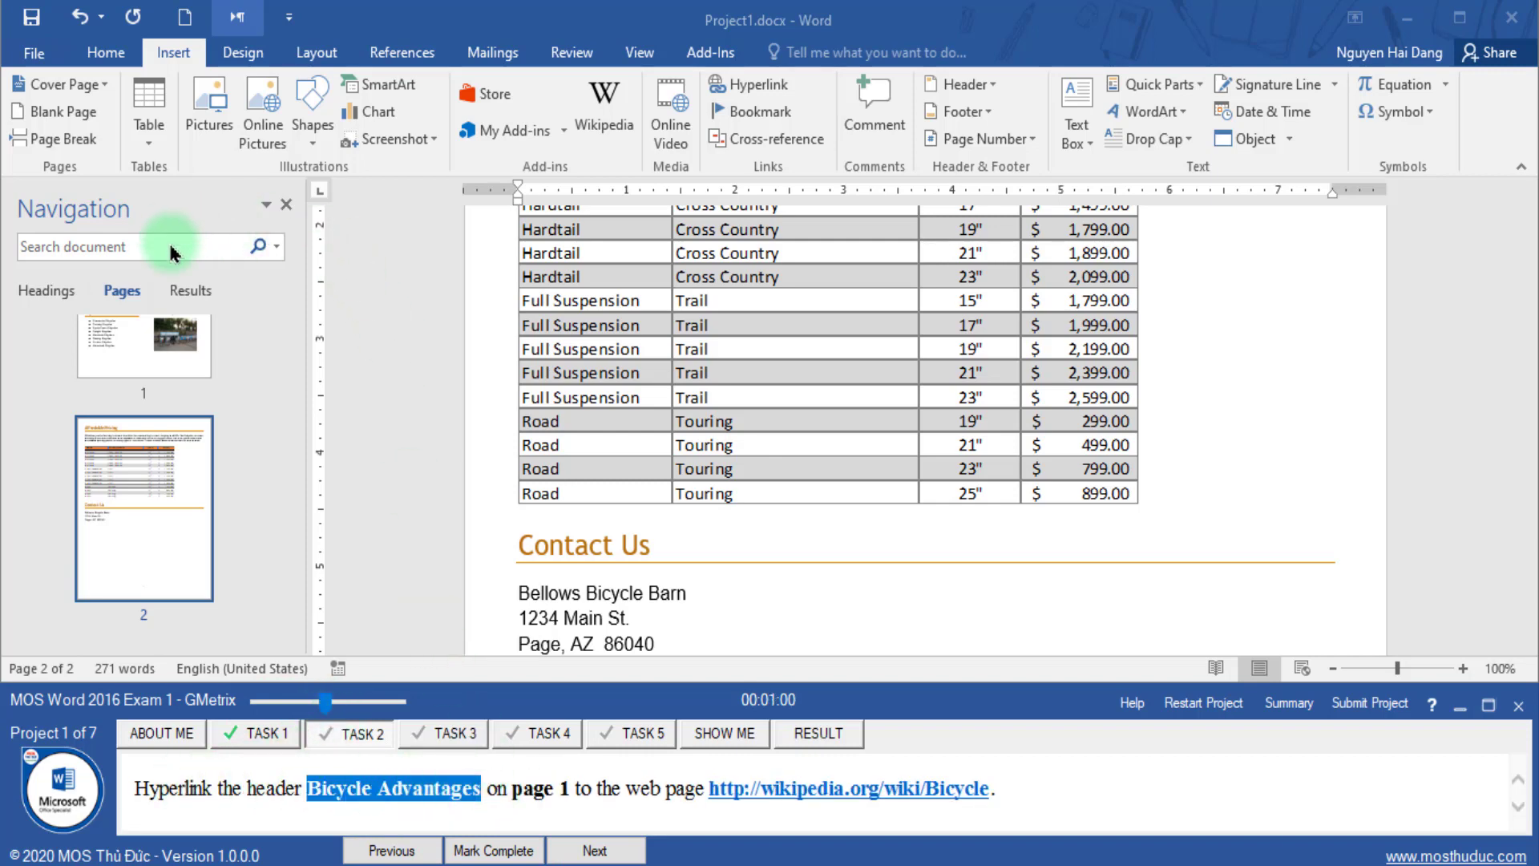
left_click(172, 246)
key("ctrl+v")
left_click(190, 315)
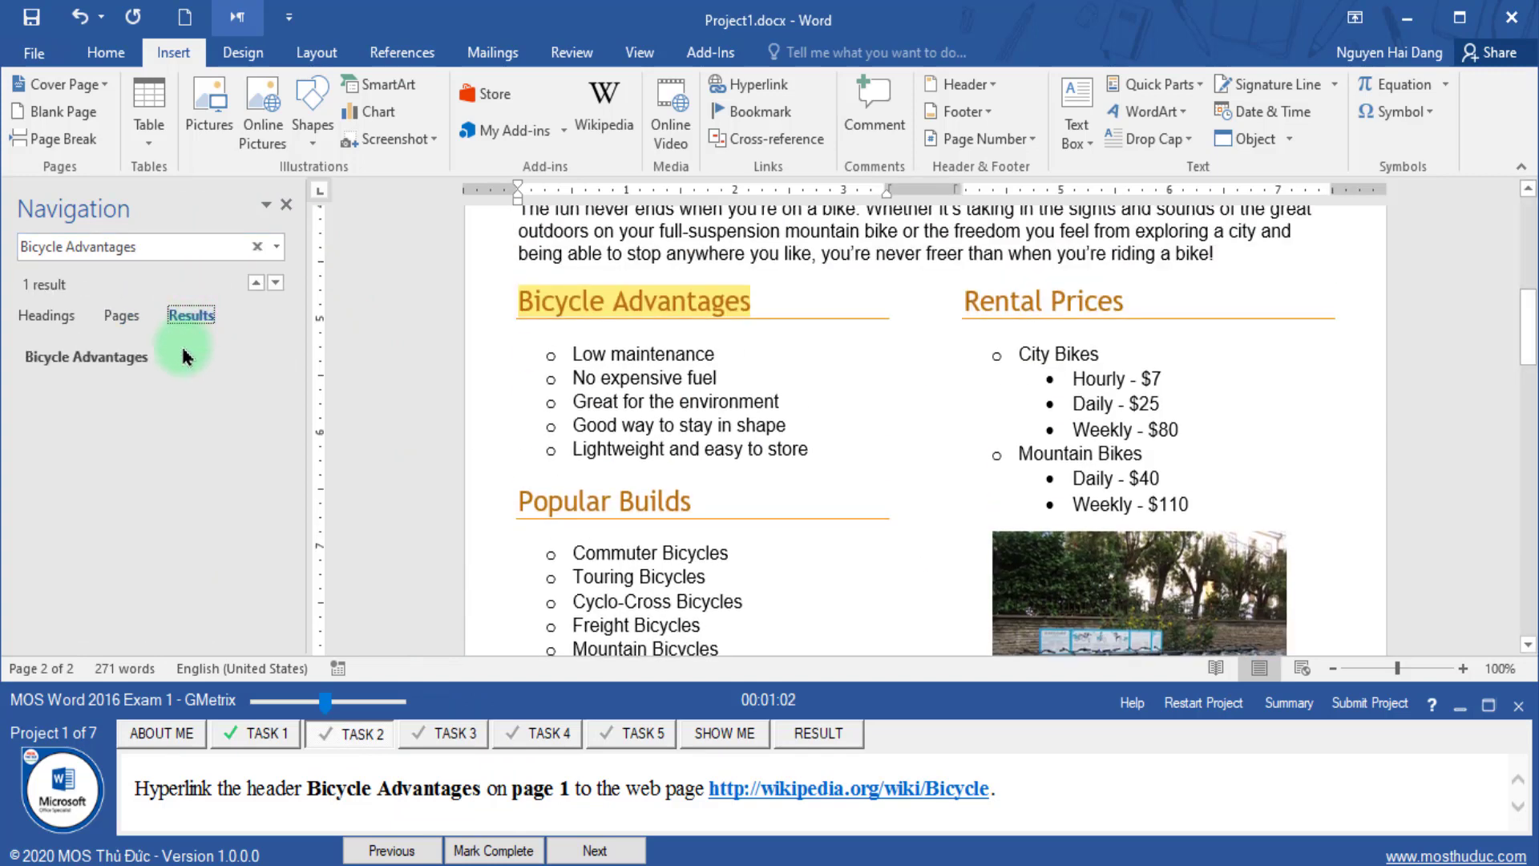
left_click(129, 356)
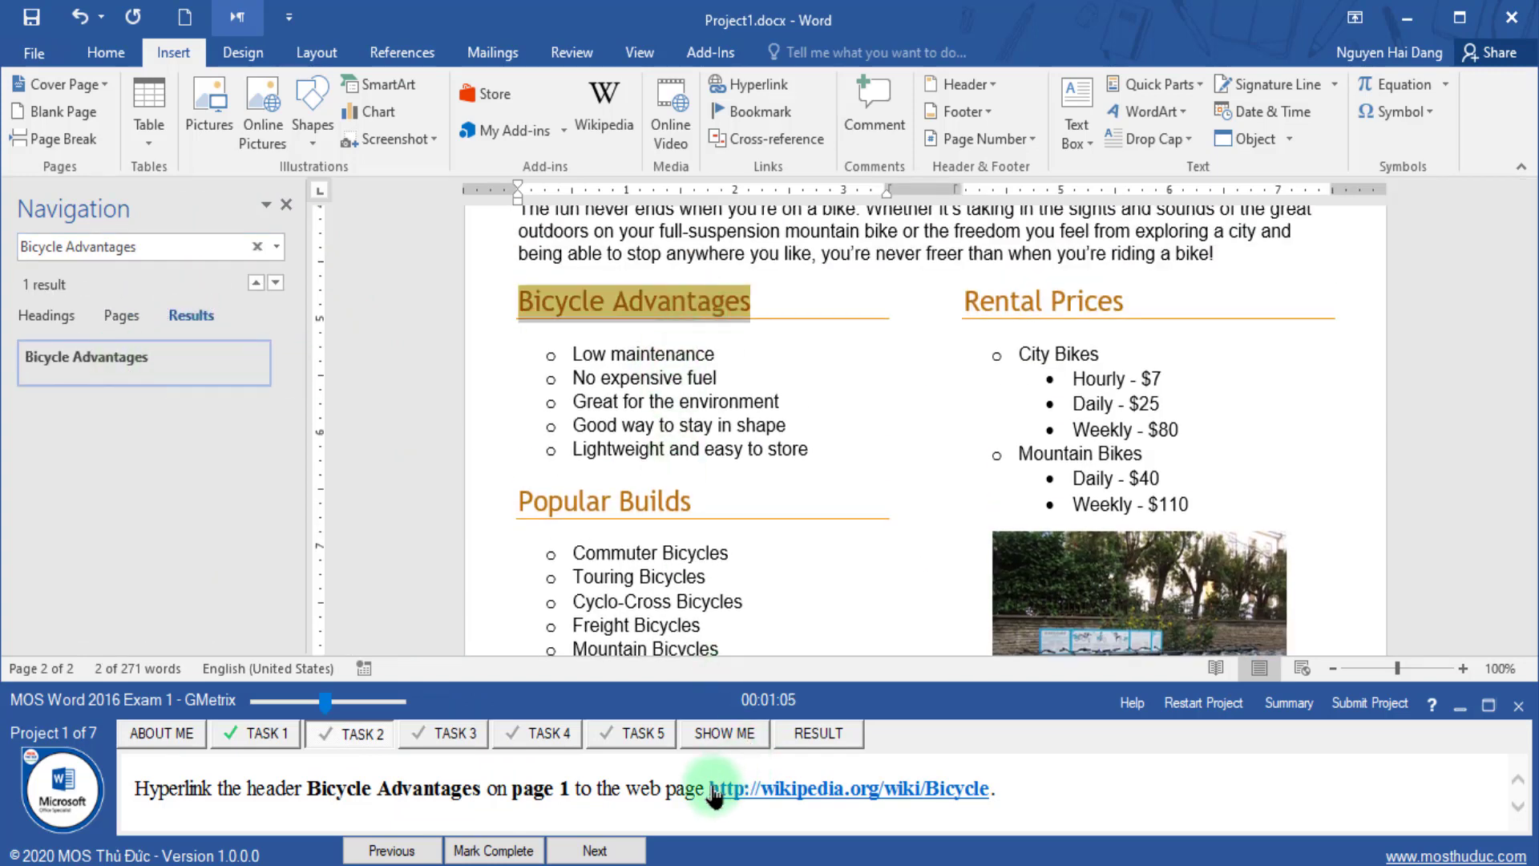
left_click_drag(677, 793, 949, 788)
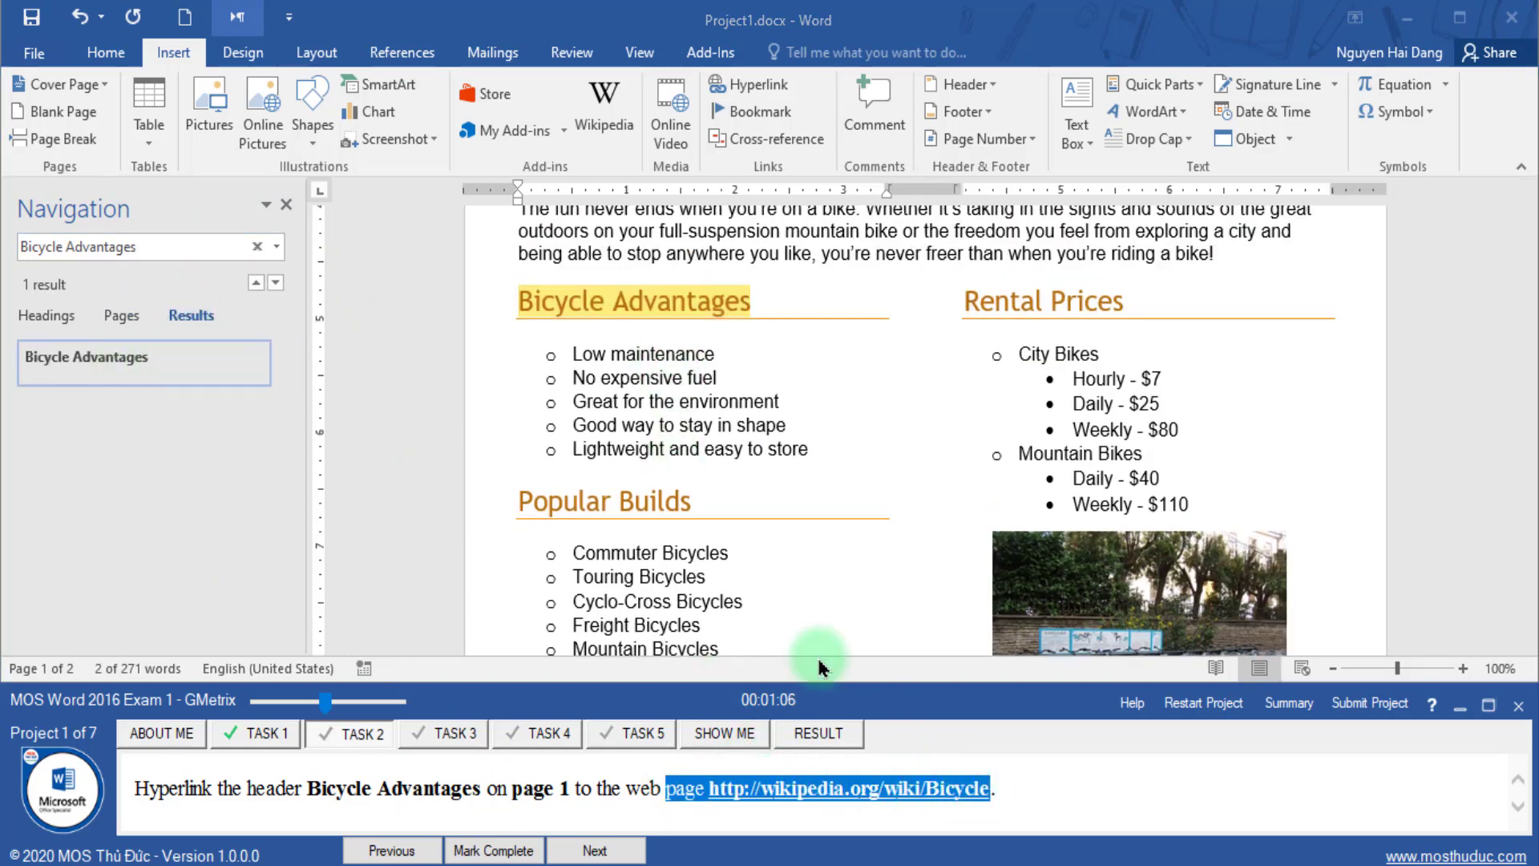
left_click(746, 87)
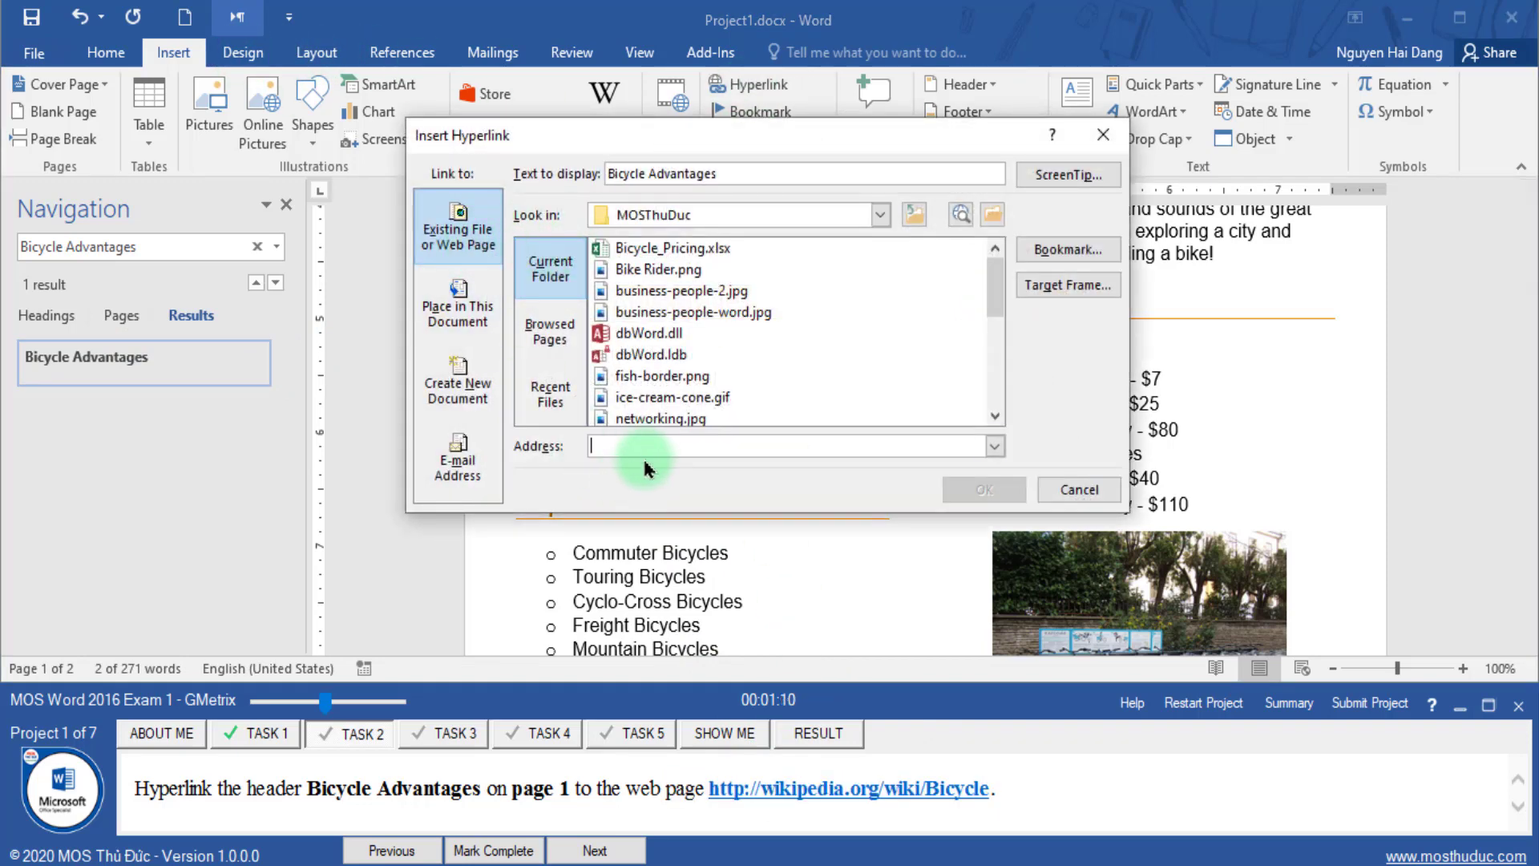
key("ctrl+v")
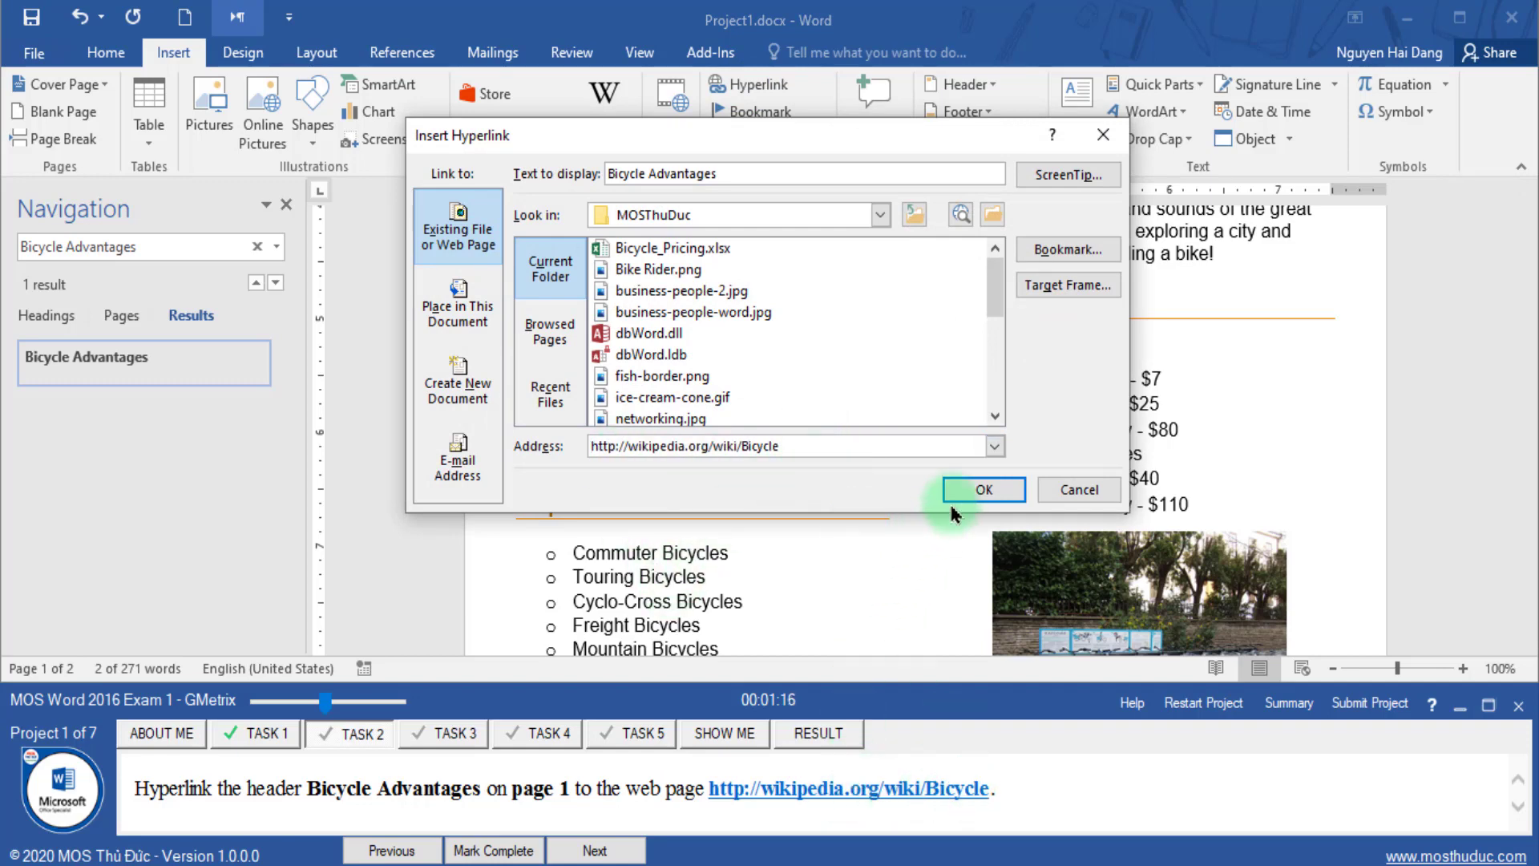
left_click(984, 490)
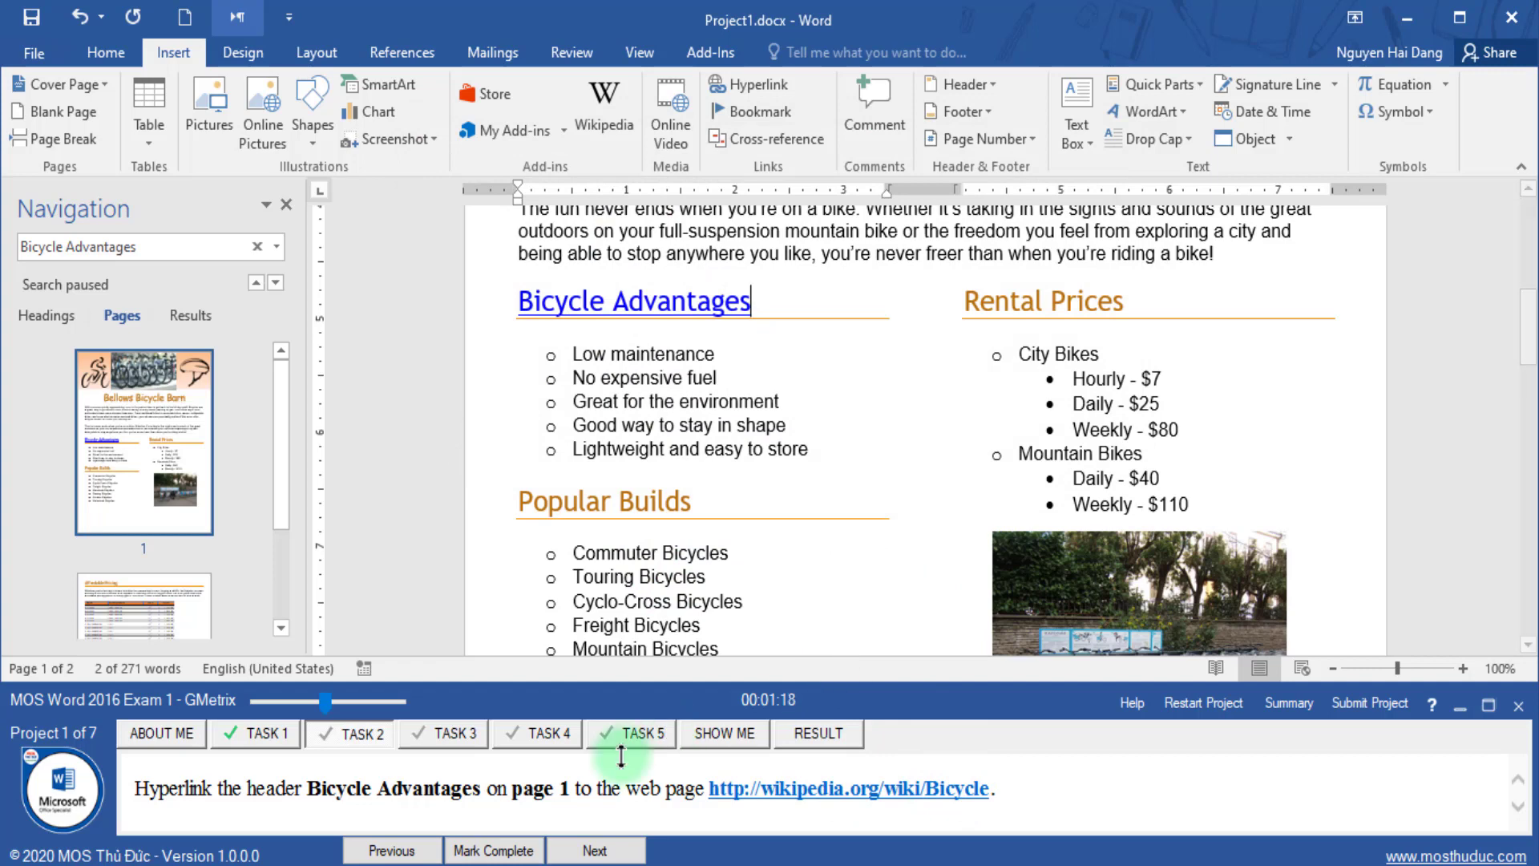
left_click(489, 851)
- Place the cursor before the Affordable Pricing heading at the top of page 2
left_click(581, 852)
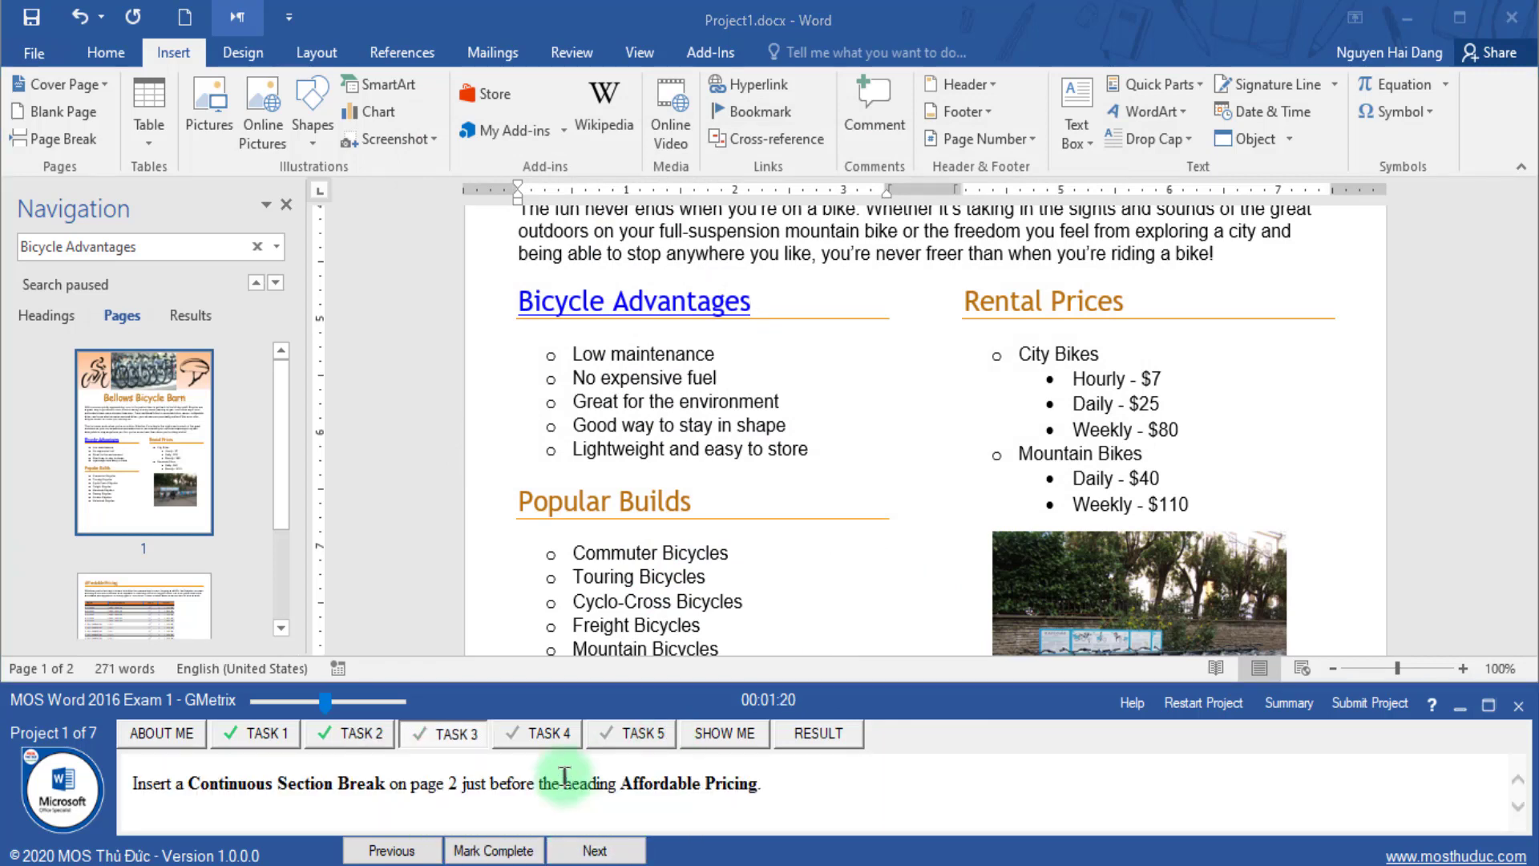
left_click_drag(326, 702, 337, 702)
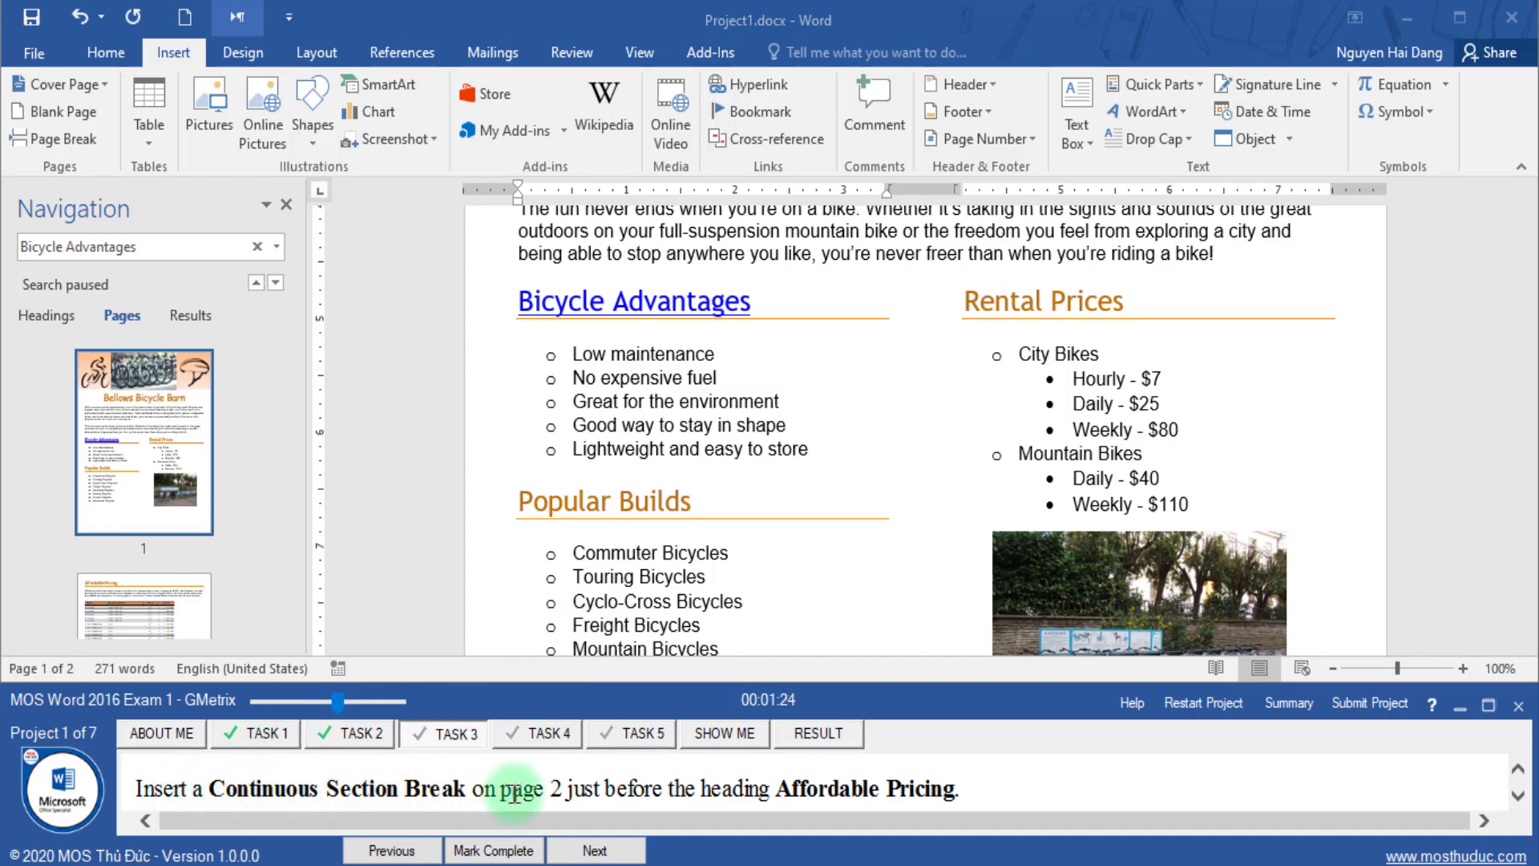
left_click(176, 618)
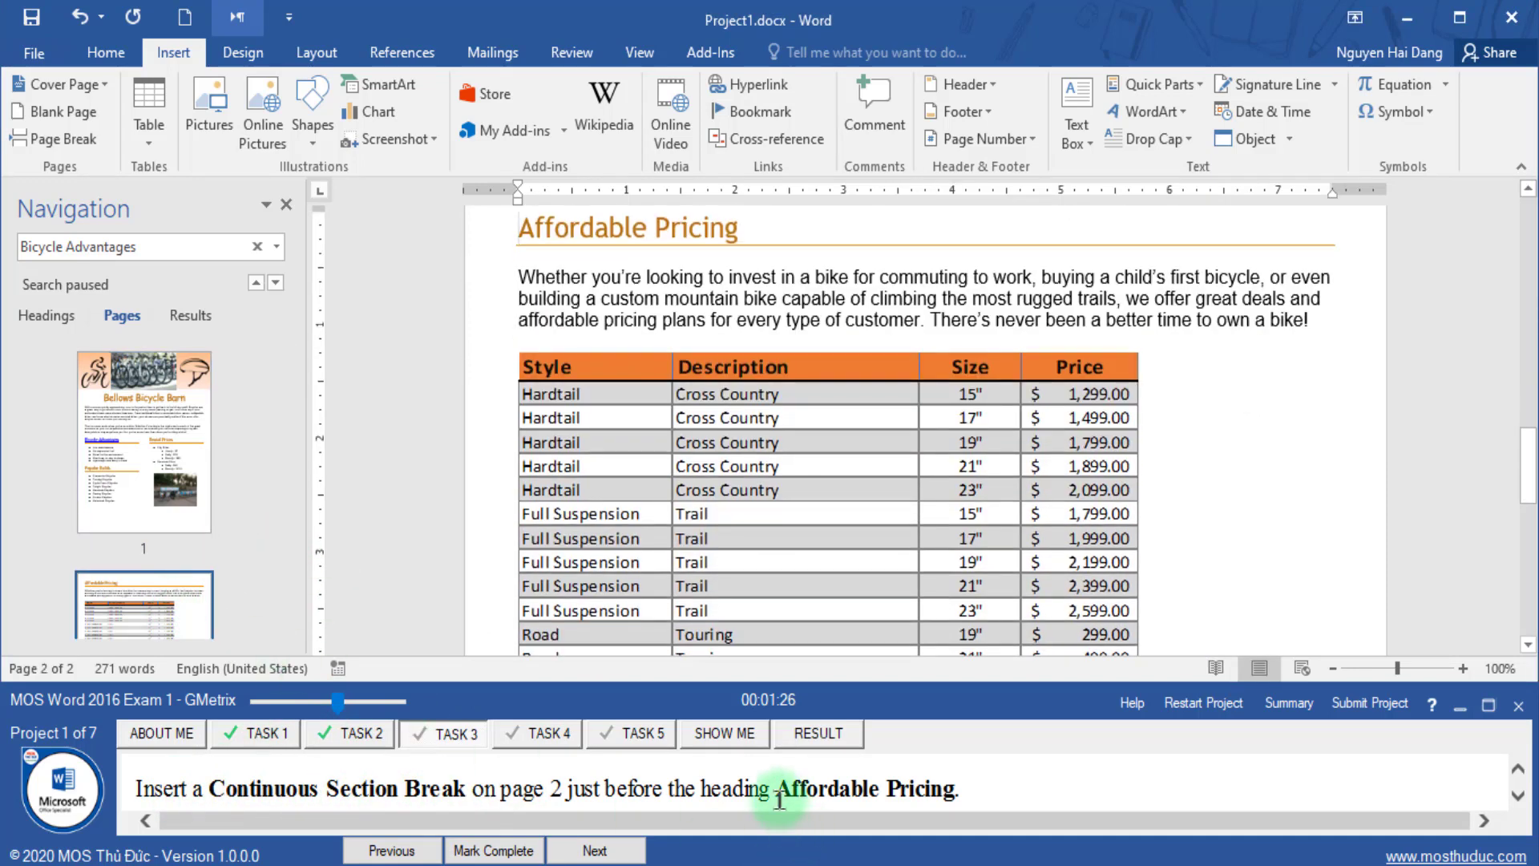
left_click_drag(778, 790, 946, 793)
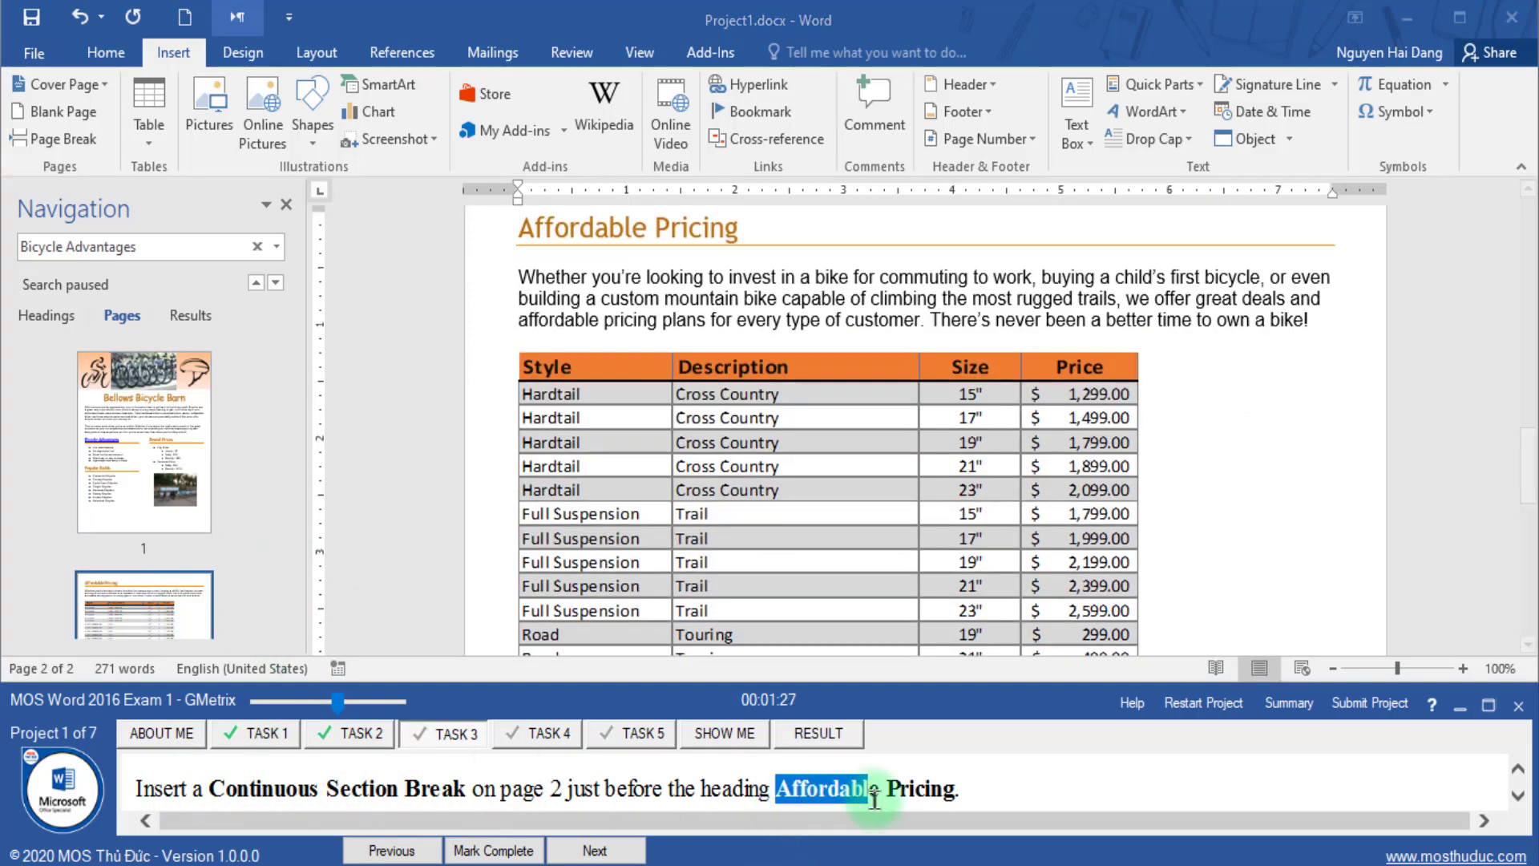
left_click(611, 213)
scroll(593, 257, "up", 1)
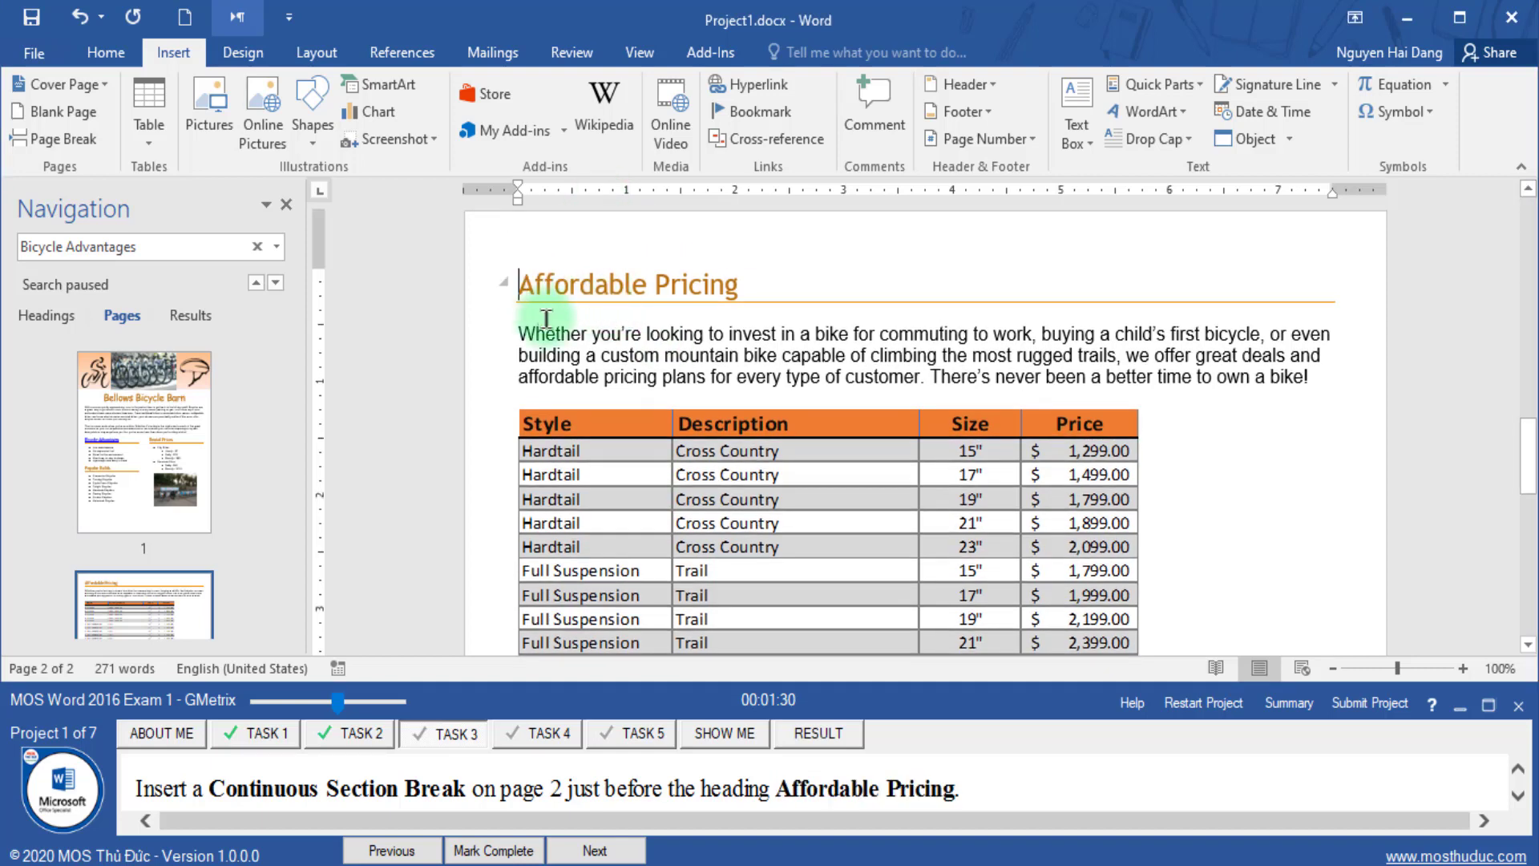
scroll(618, 350, "up", 2)
scroll(639, 368, "up", 3)
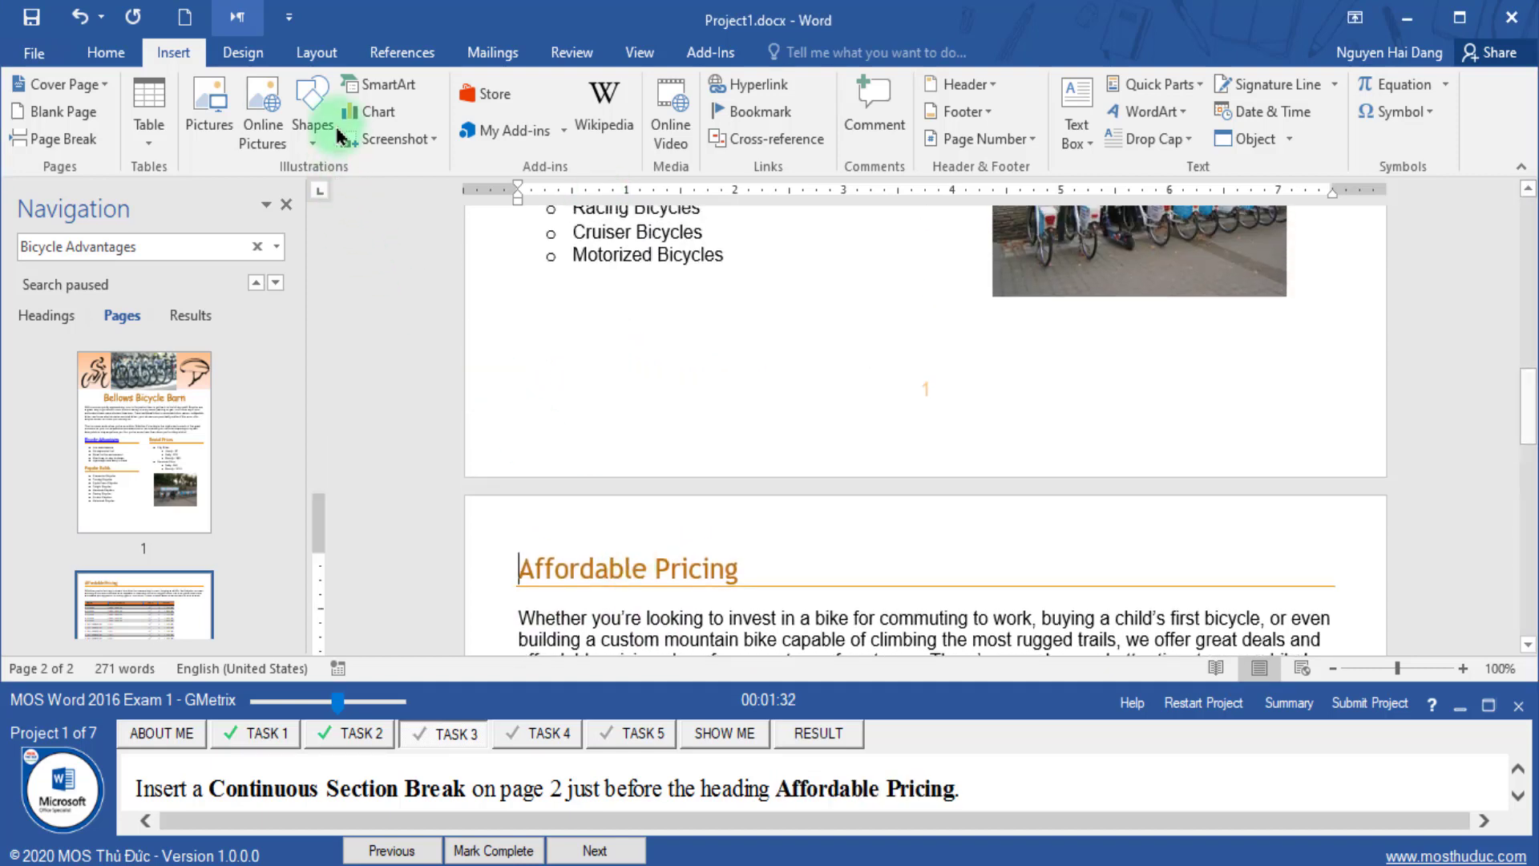
left_click(317, 52)
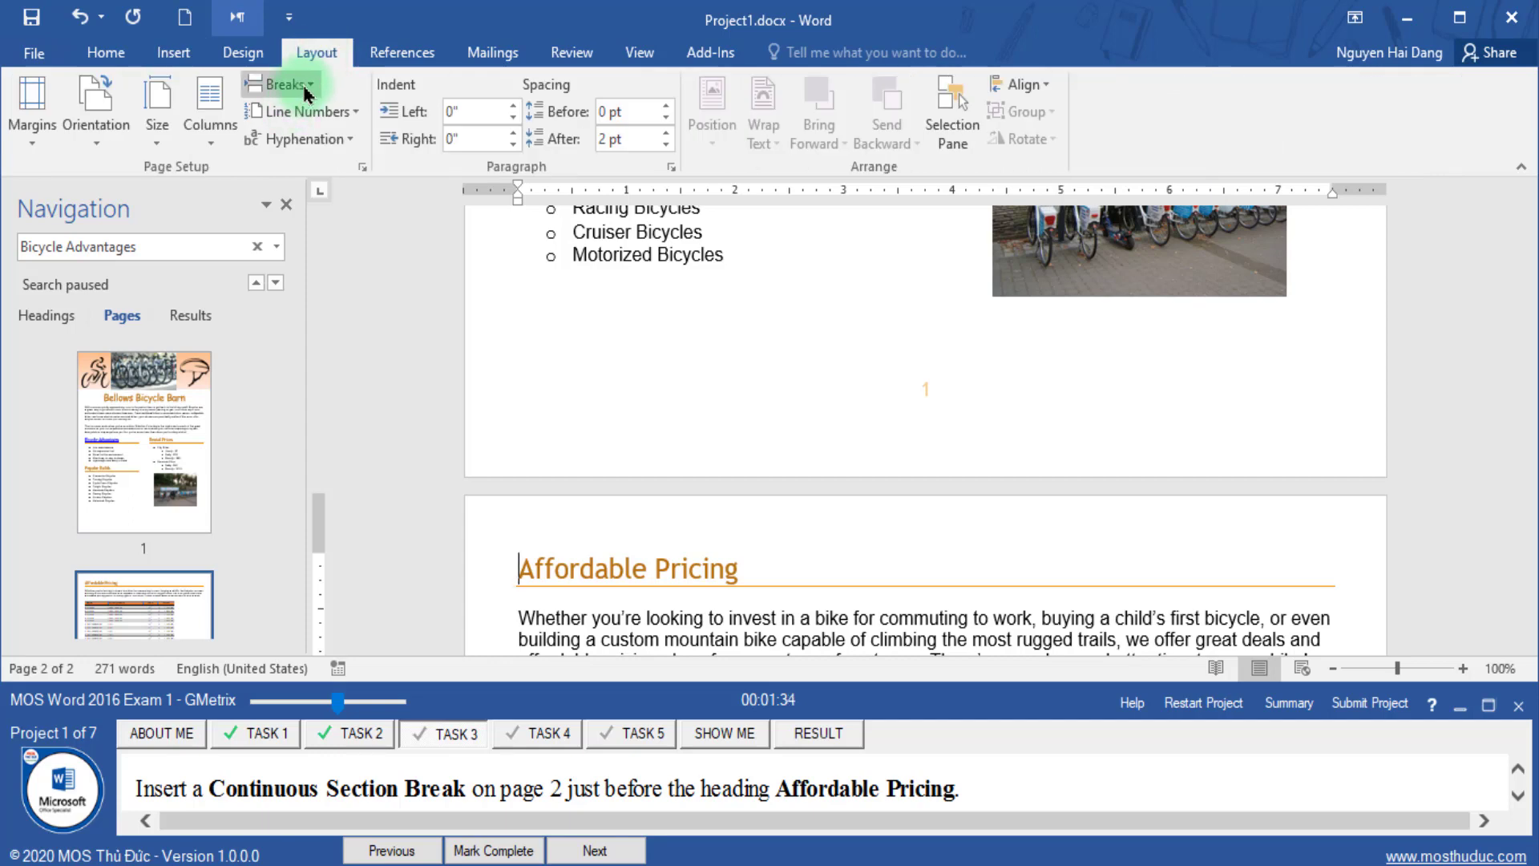
- Insert a Continuous section break before Affordable Pricing and show formatting marks
left_click(308, 88)
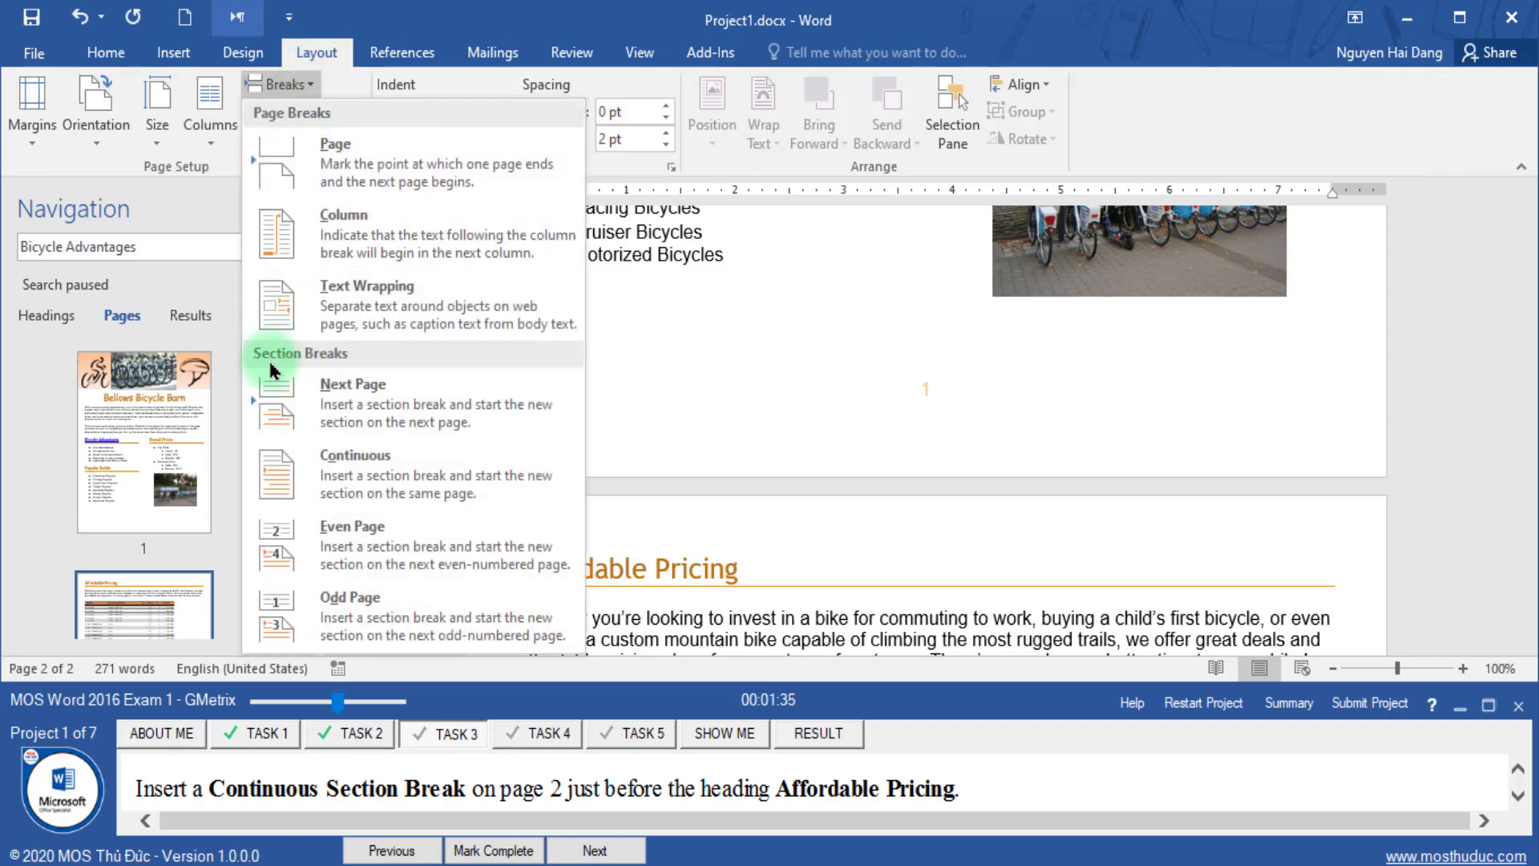
left_click(359, 469)
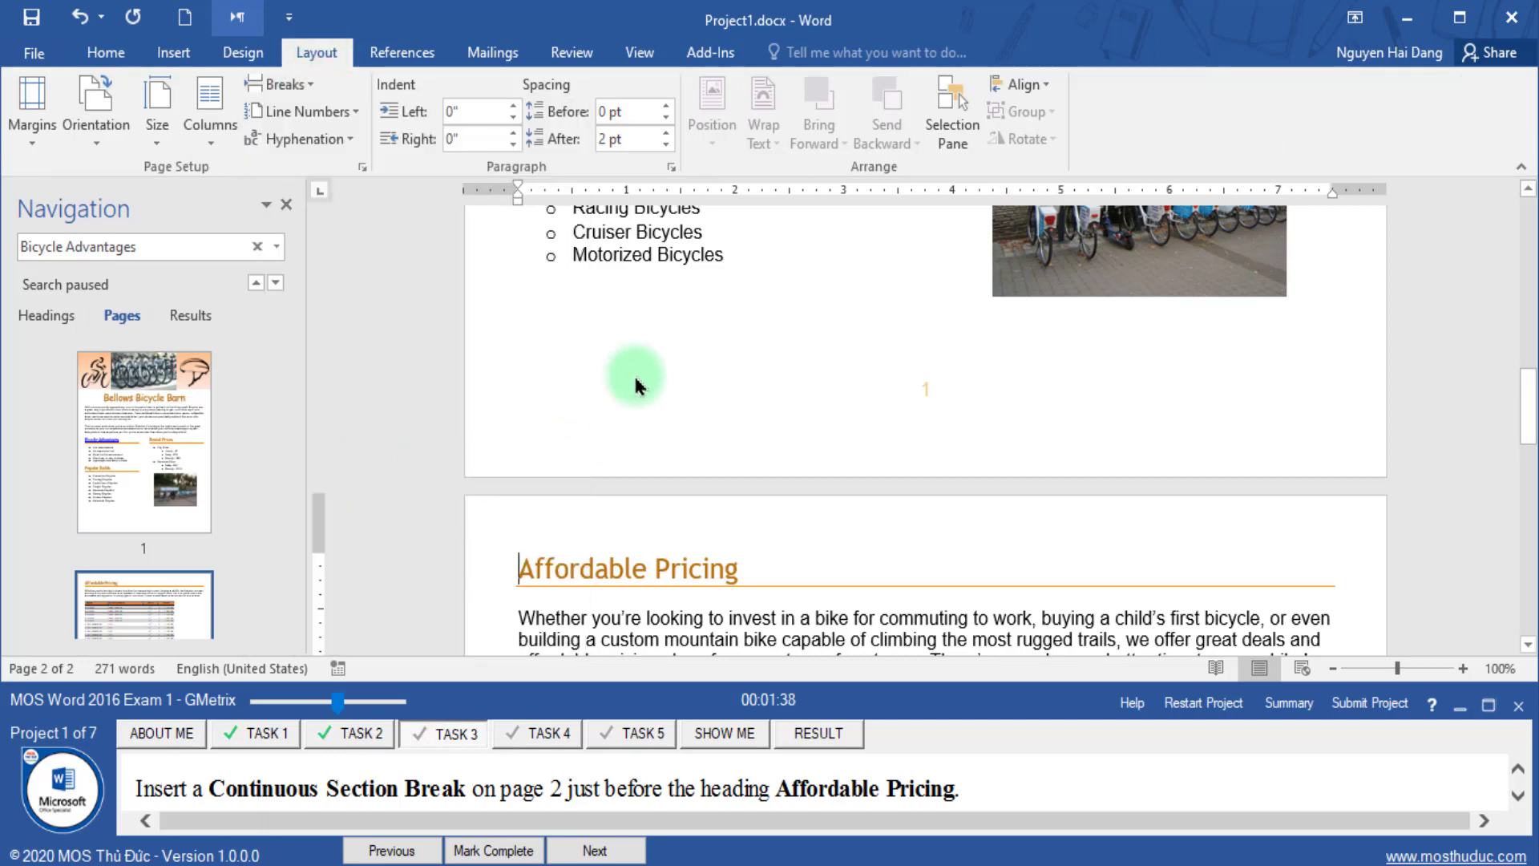
left_click(106, 51)
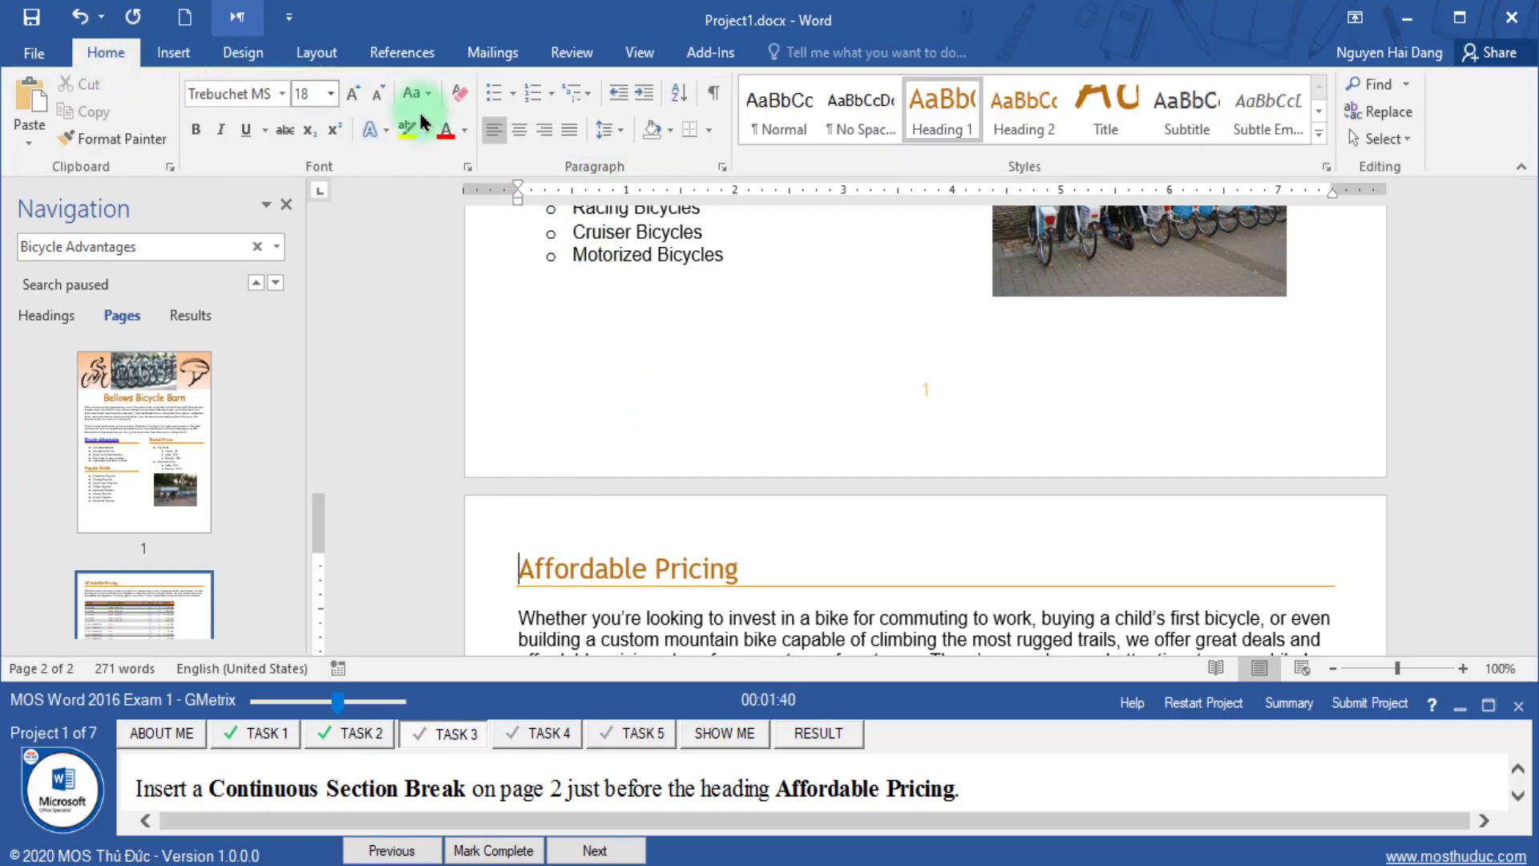
left_click(712, 93)
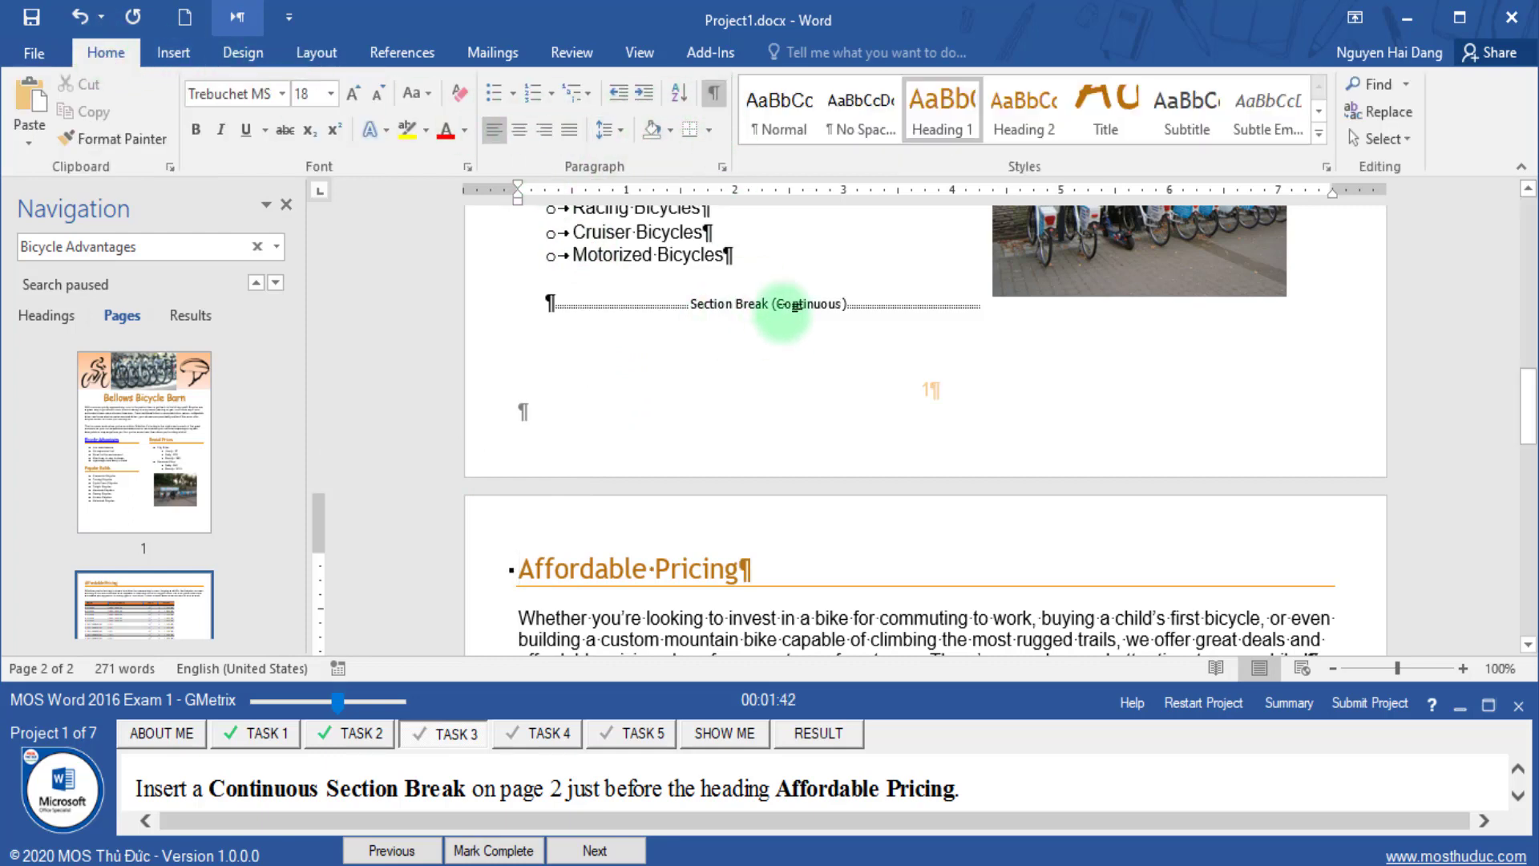
- Verify the section break with Show/Hide ¶, then mark the task complete and advance
left_click_drag(743, 311, 838, 307)
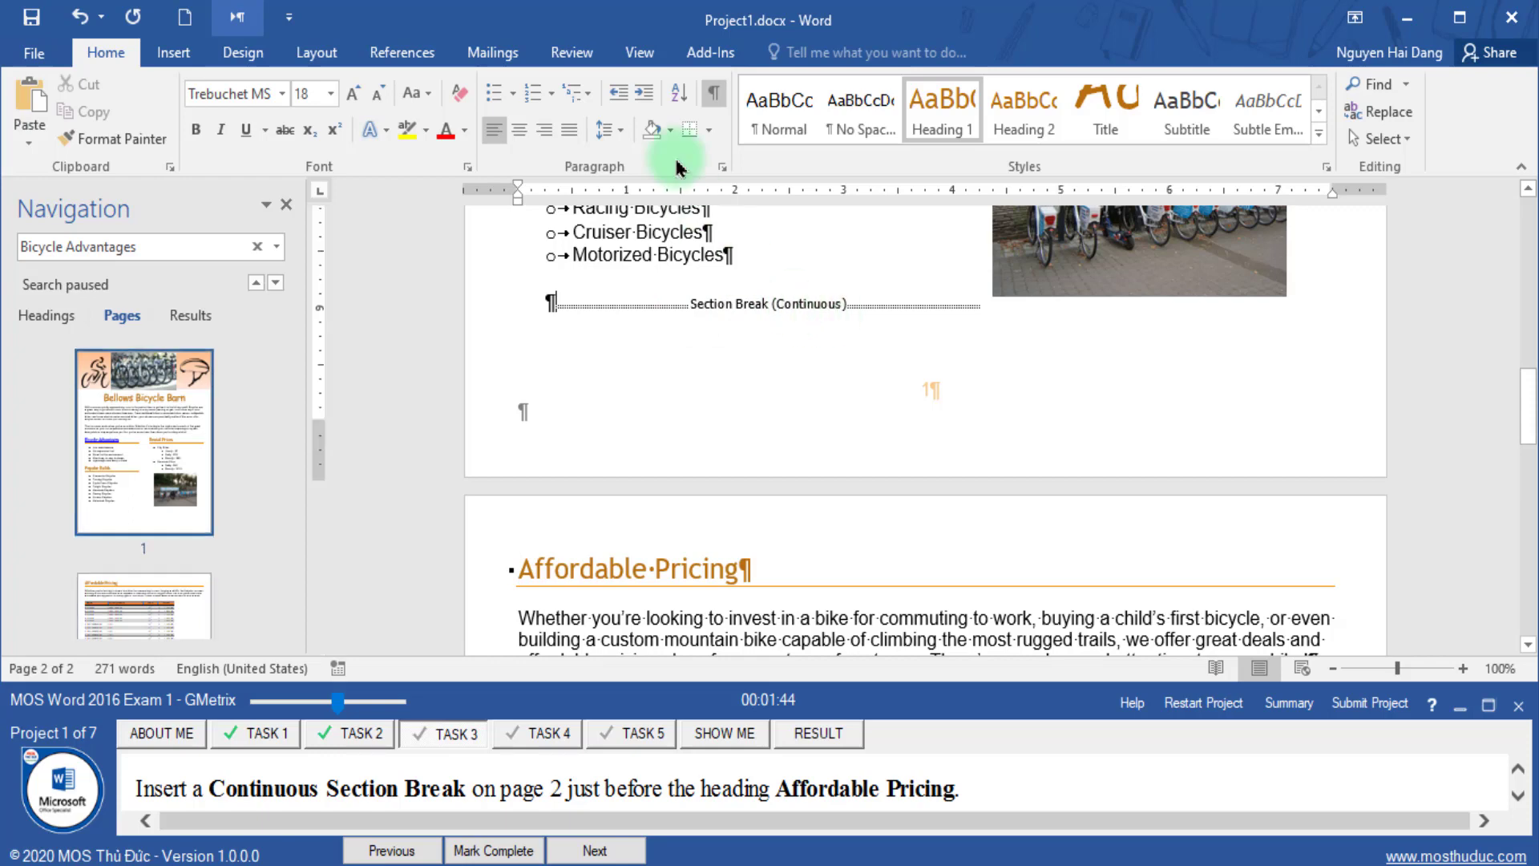
left_click(713, 94)
left_click(713, 95)
left_click(713, 95)
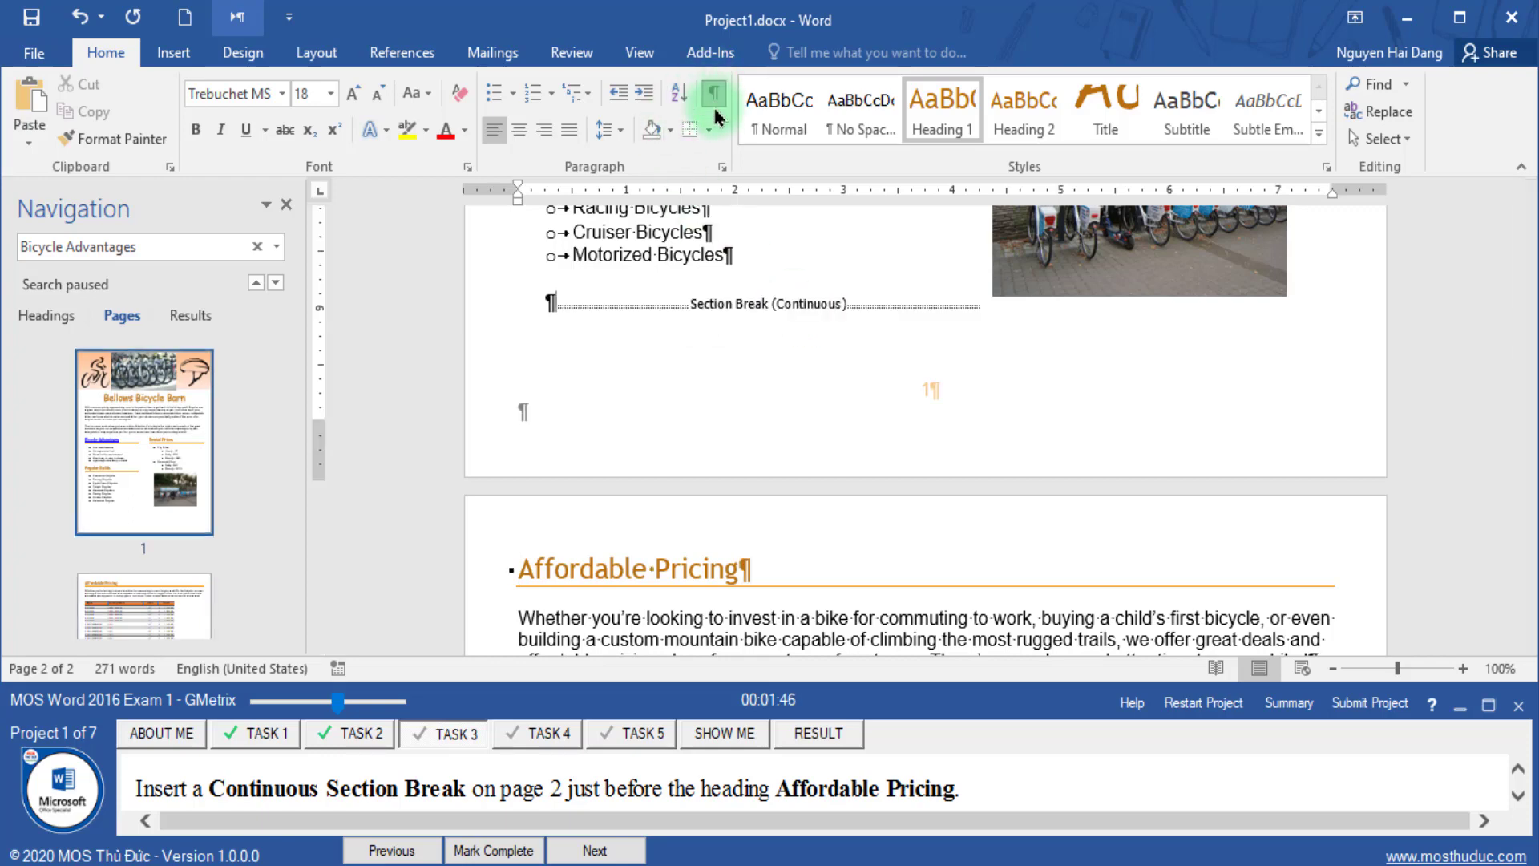
left_click(715, 100)
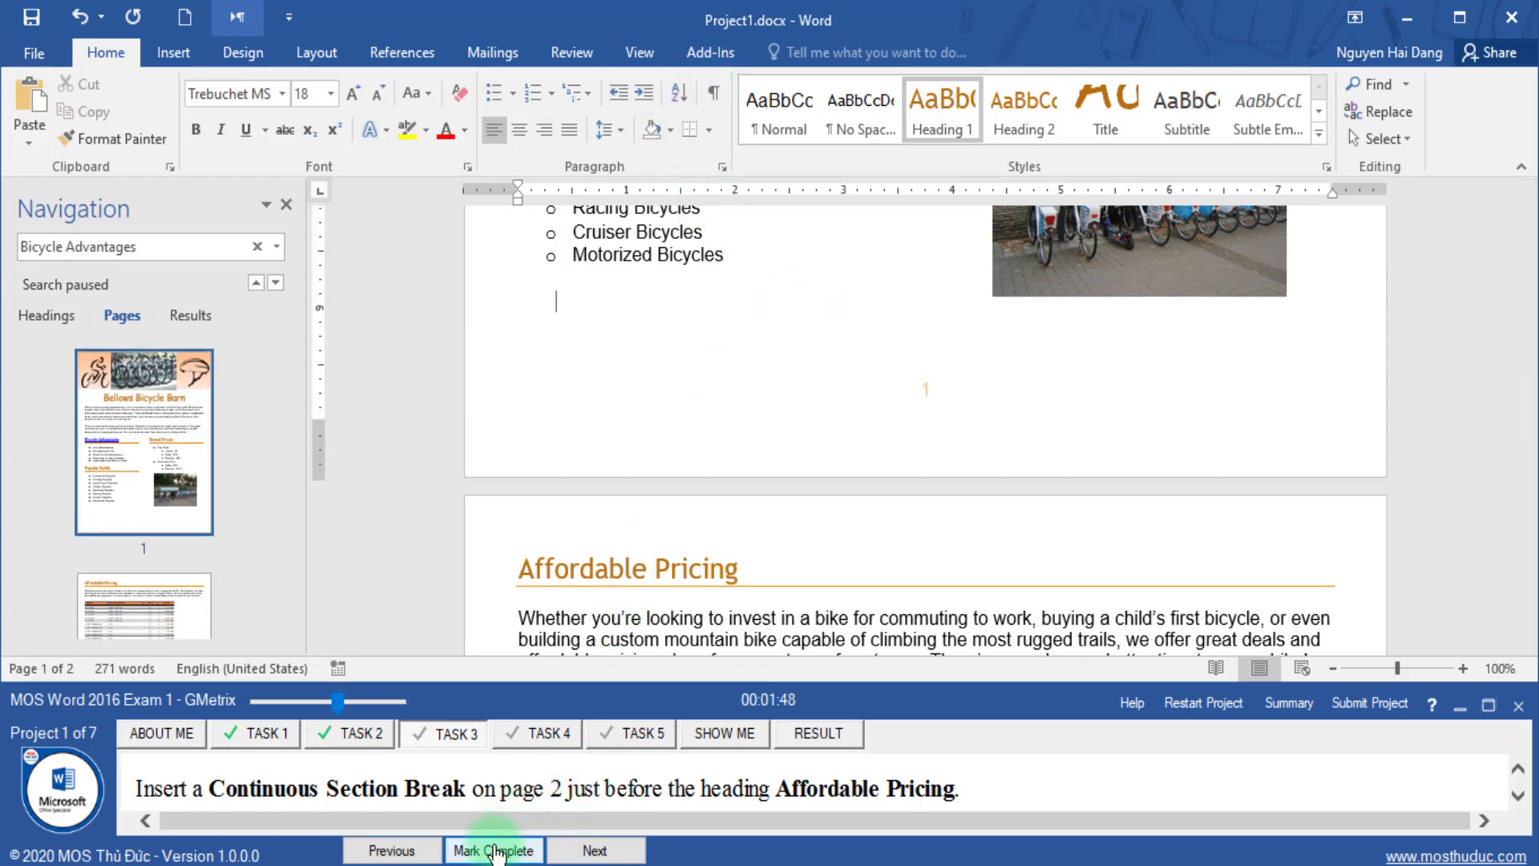
left_click(538, 852)
left_click(589, 852)
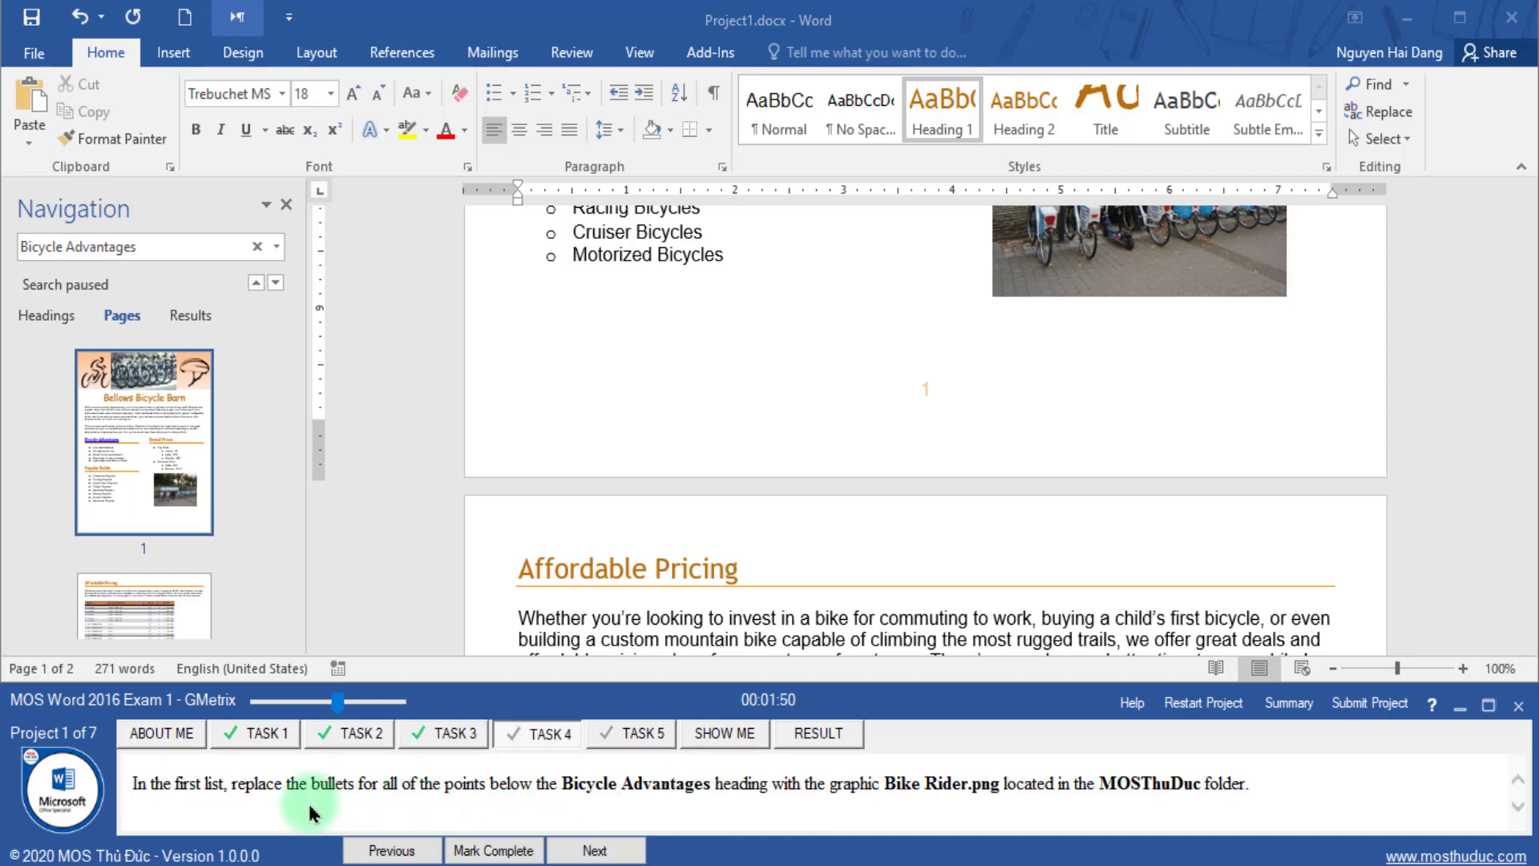
left_click(345, 703)
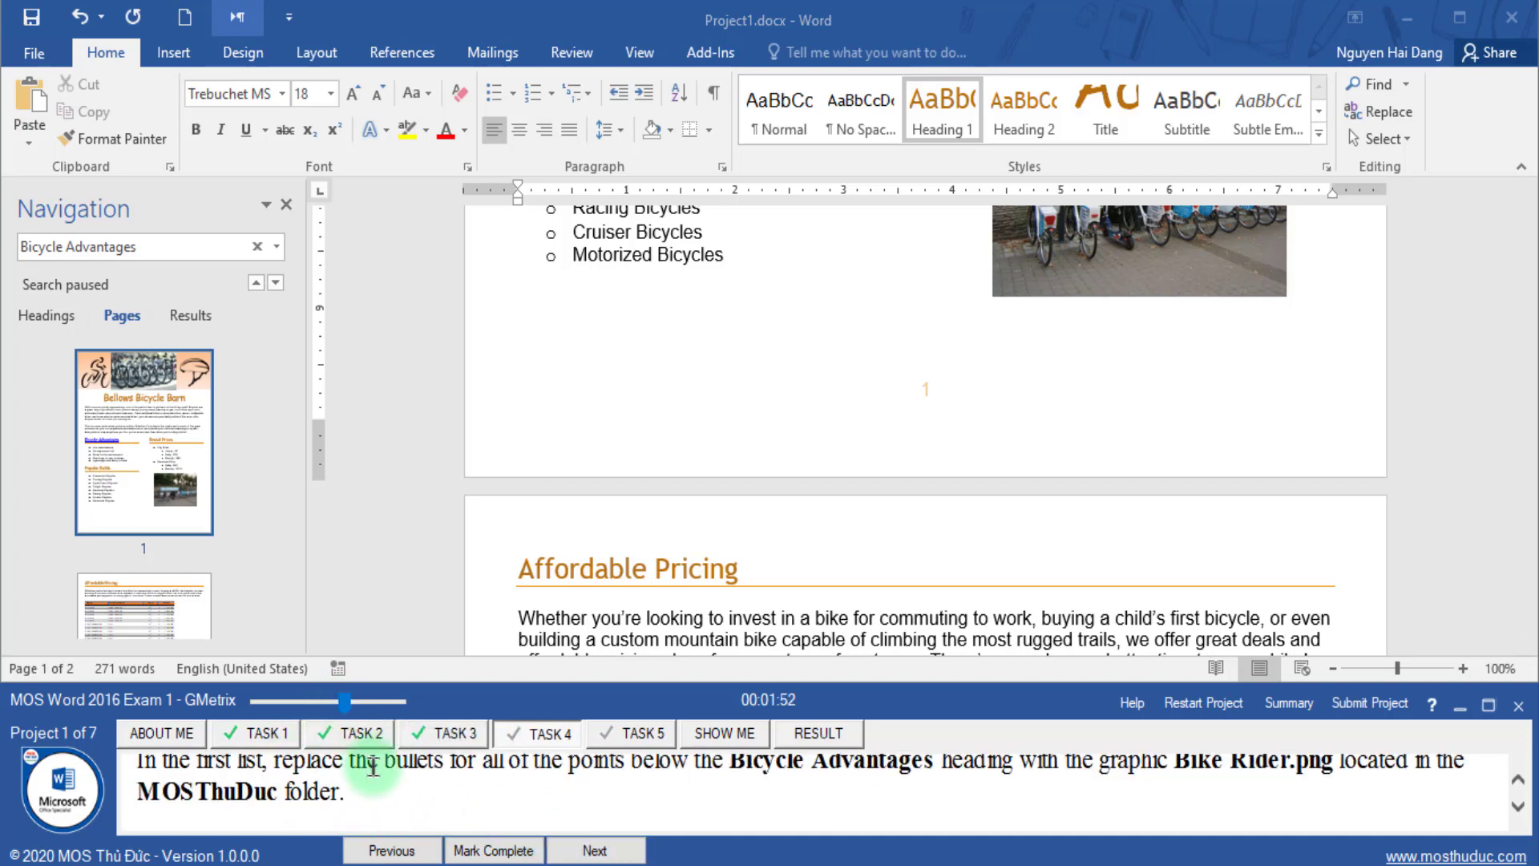
scroll(265, 794, "up", 1)
left_click_drag(142, 776, 270, 773)
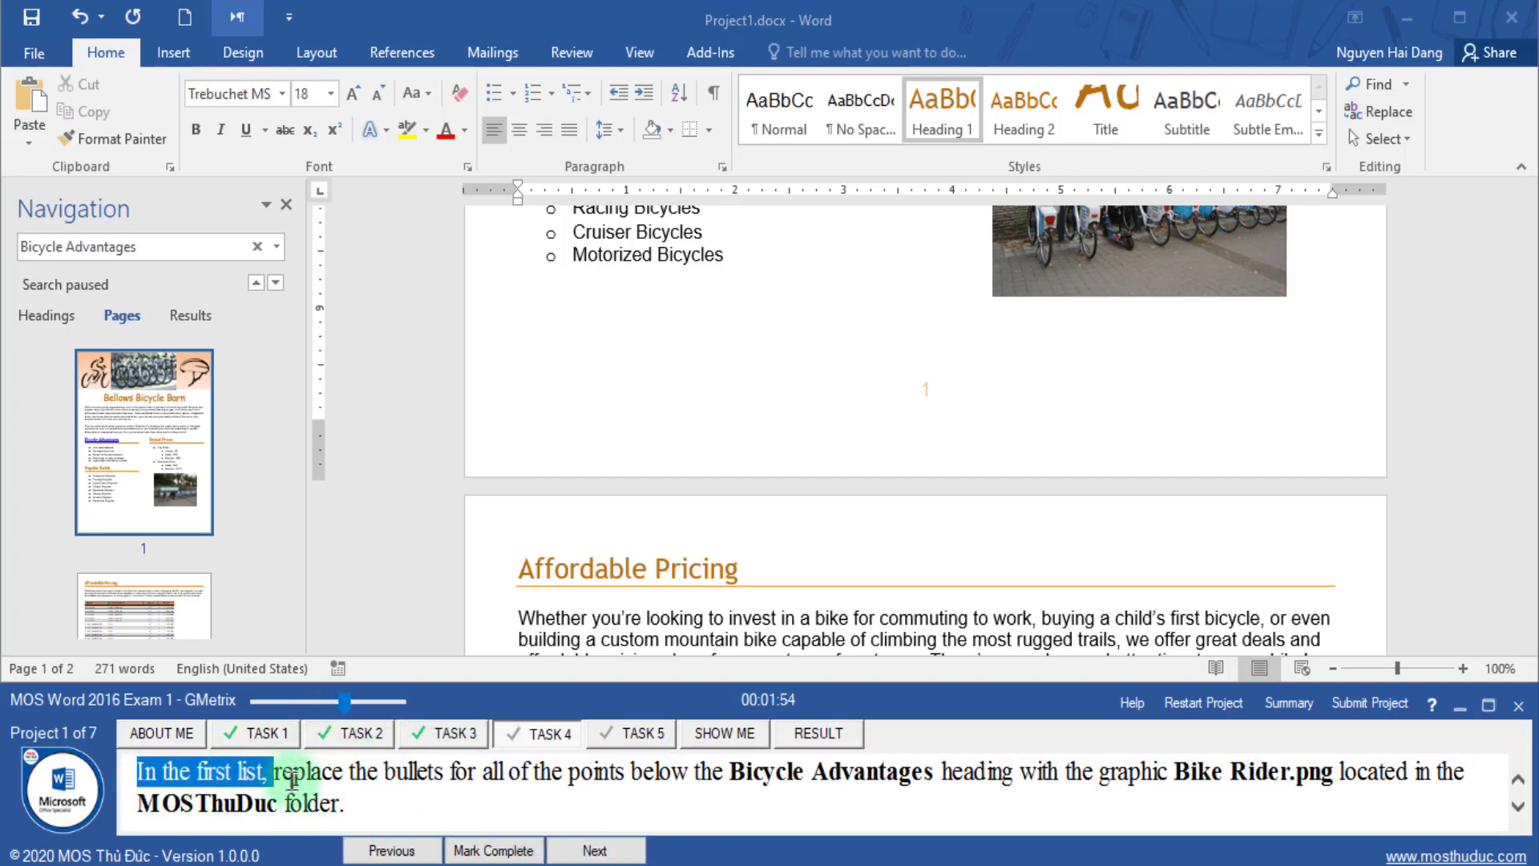
double_click(308, 773)
left_click_drag(385, 773, 507, 773)
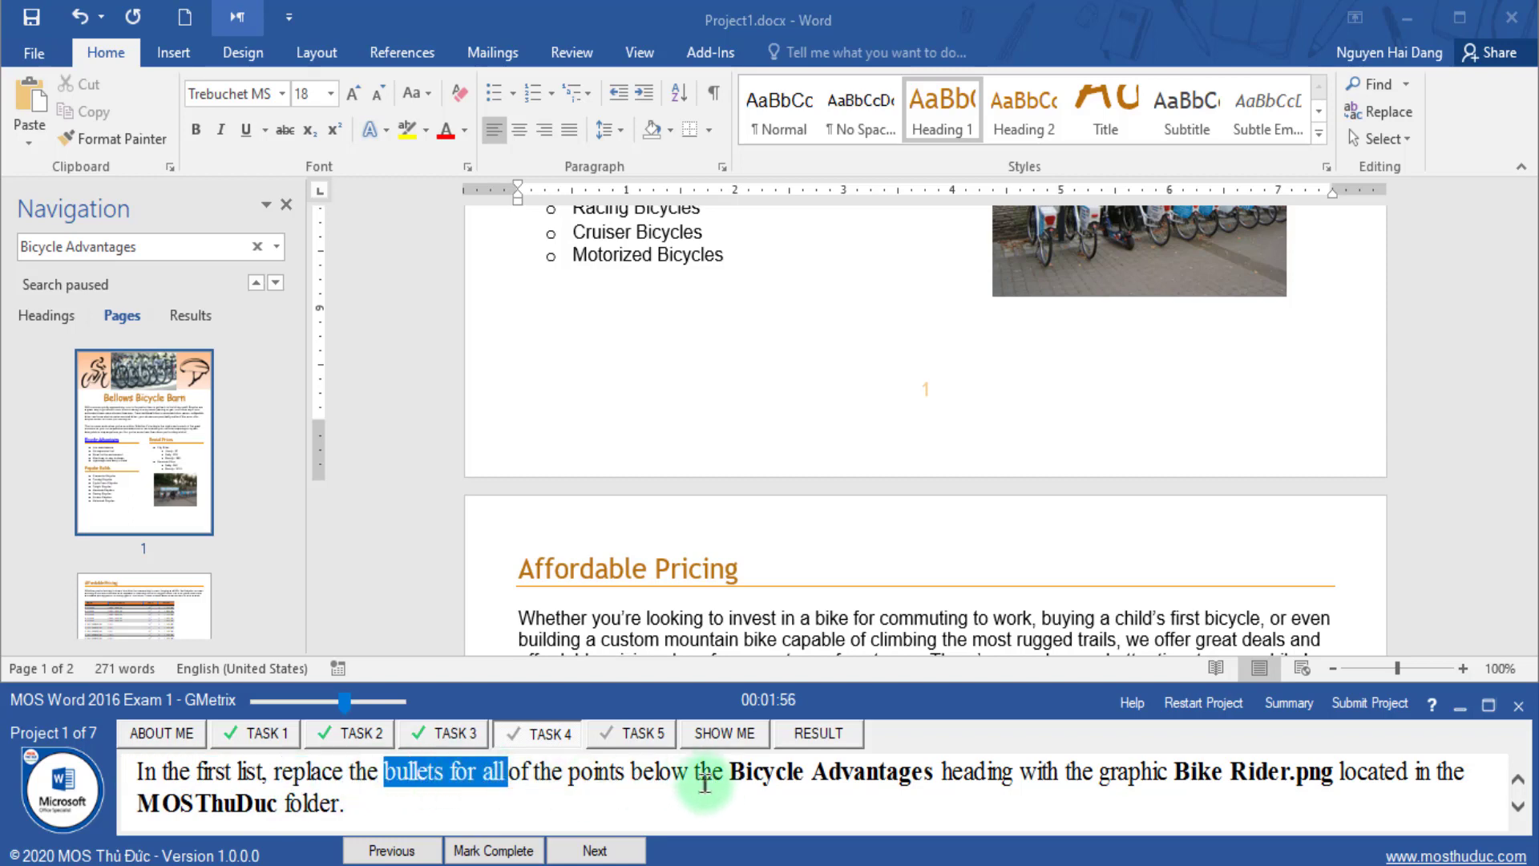
double_click(667, 773)
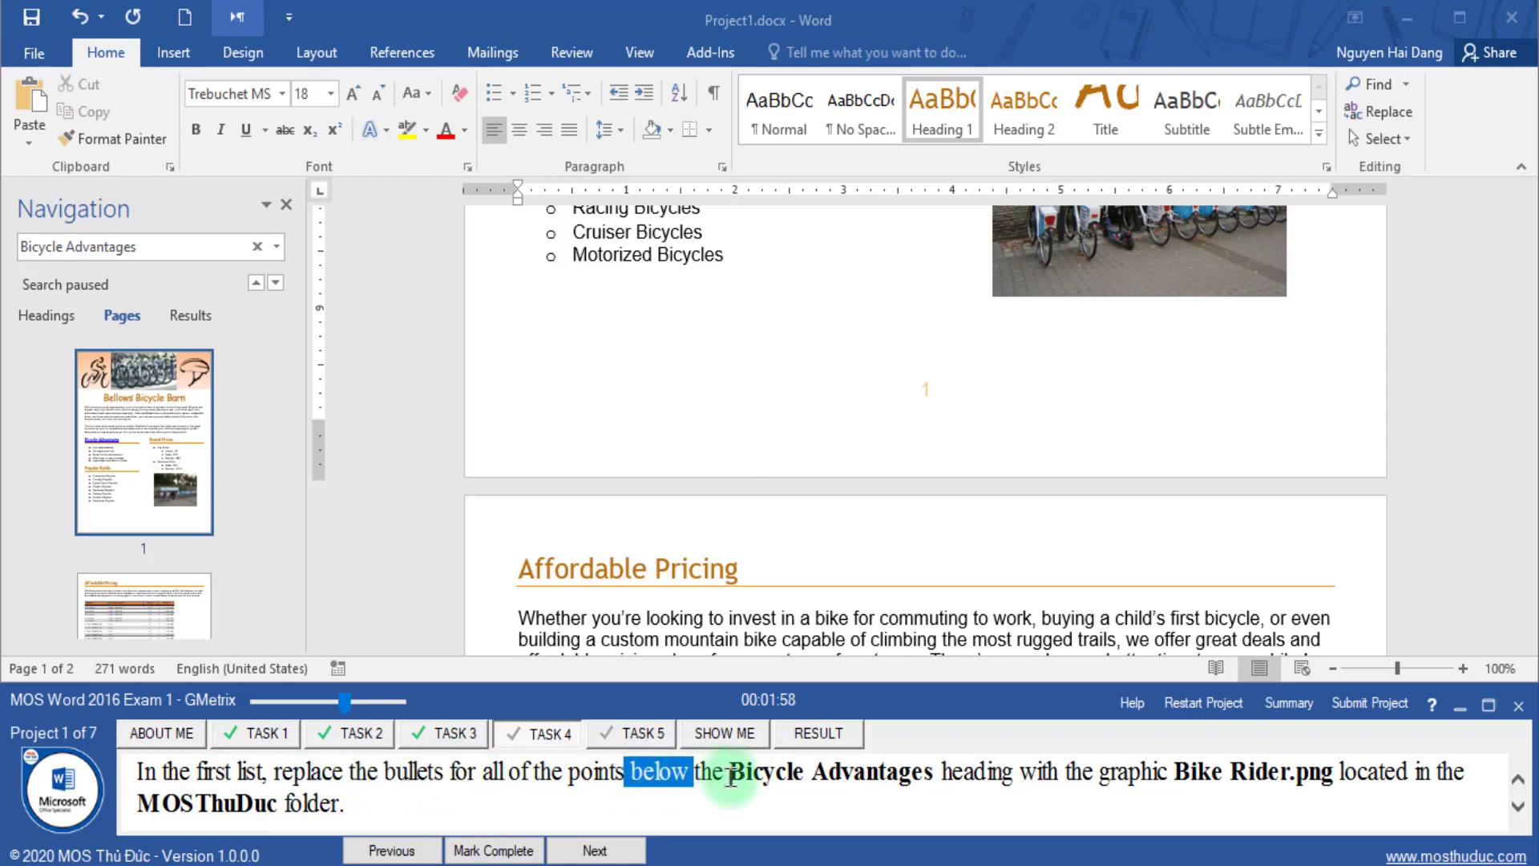
left_click_drag(732, 776, 927, 775)
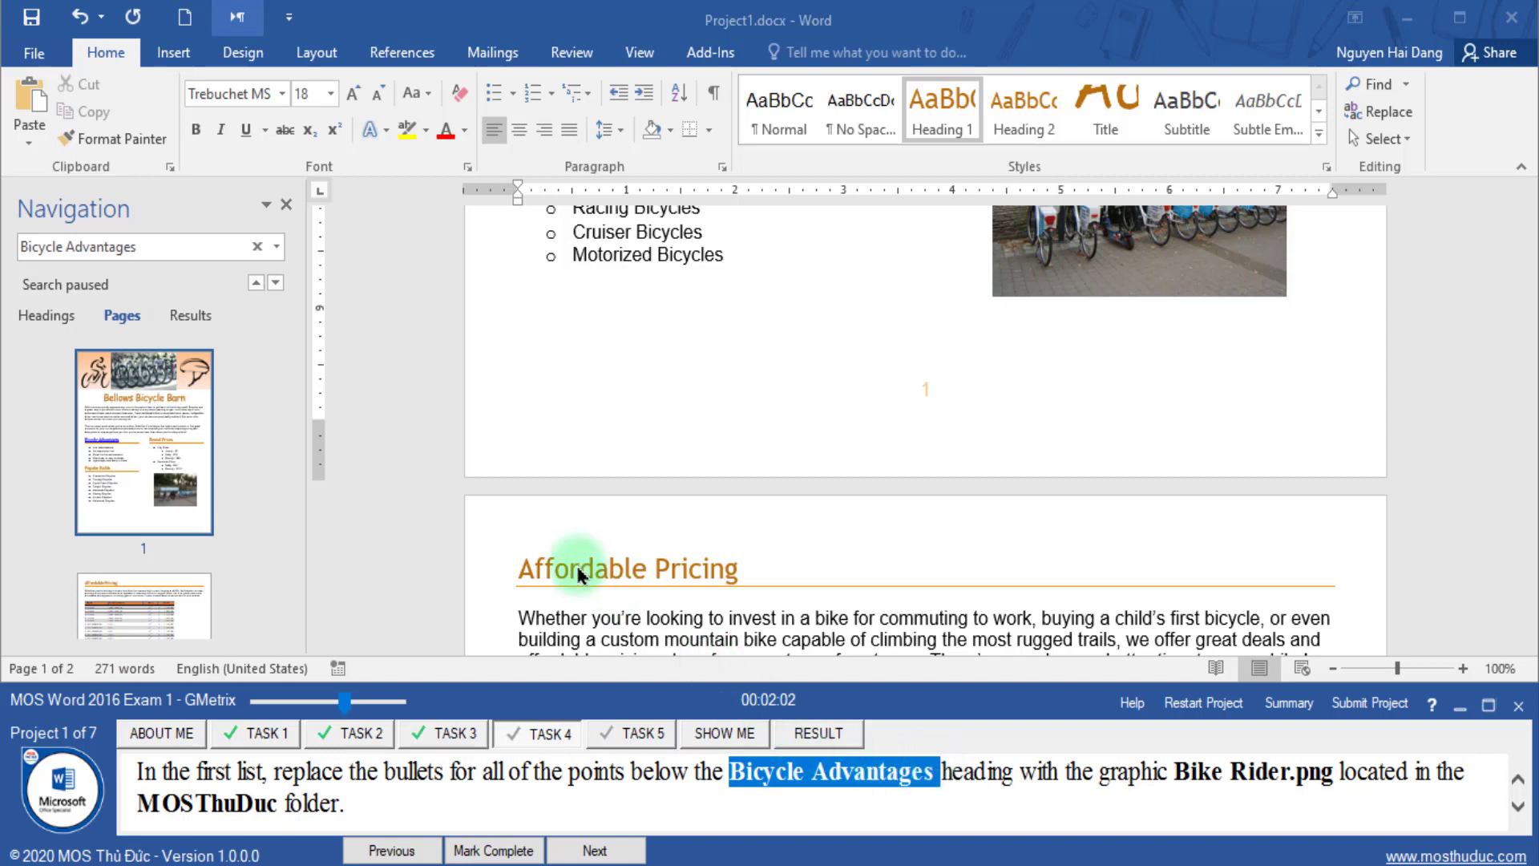
left_click(257, 246)
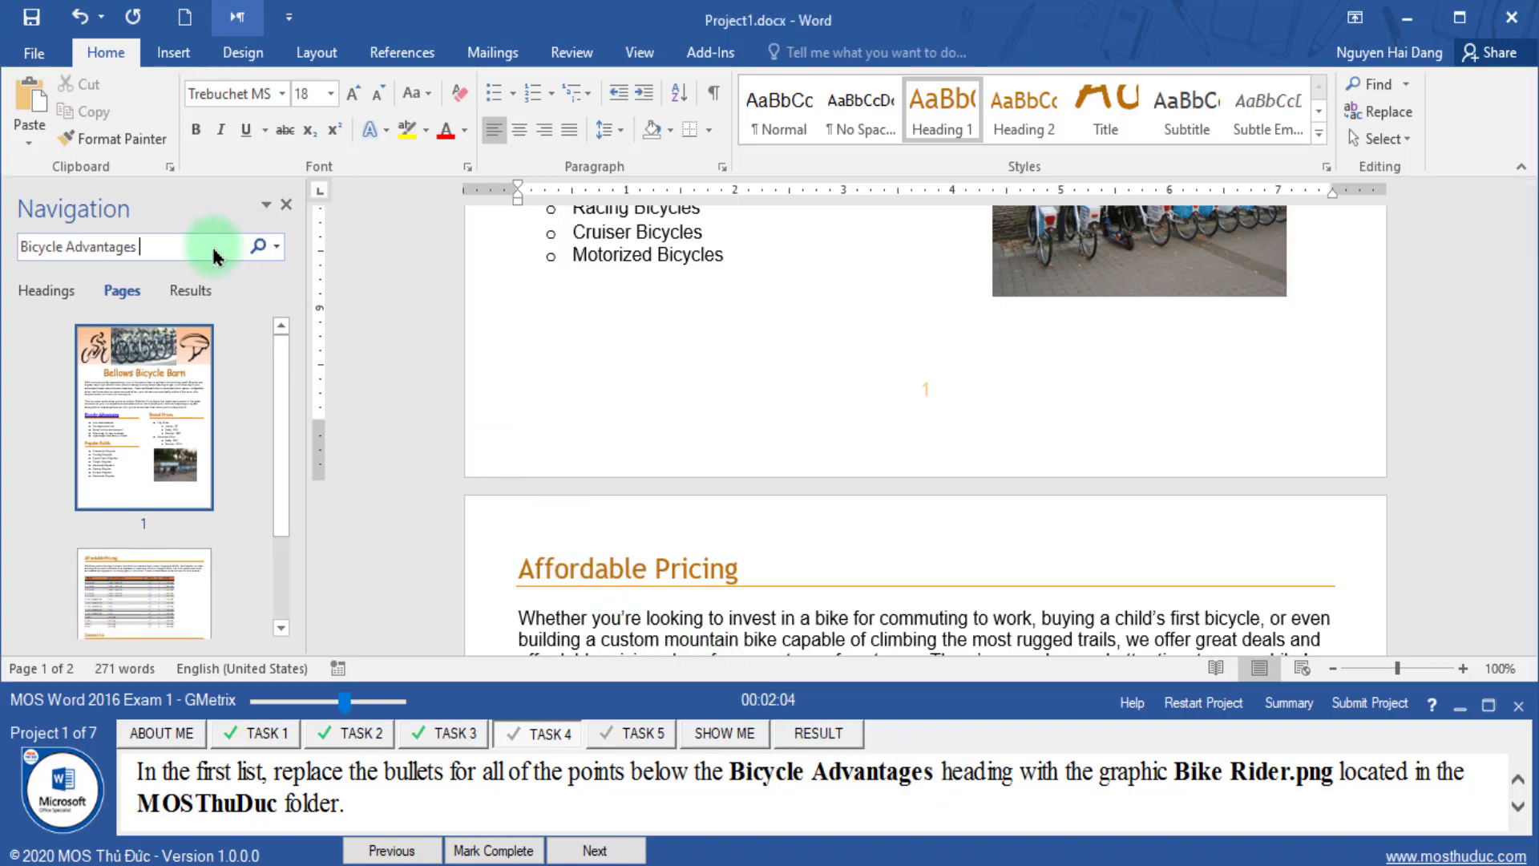
- Select the five Bicycle Advantages list items and start defining a picture bullet
left_click(194, 315)
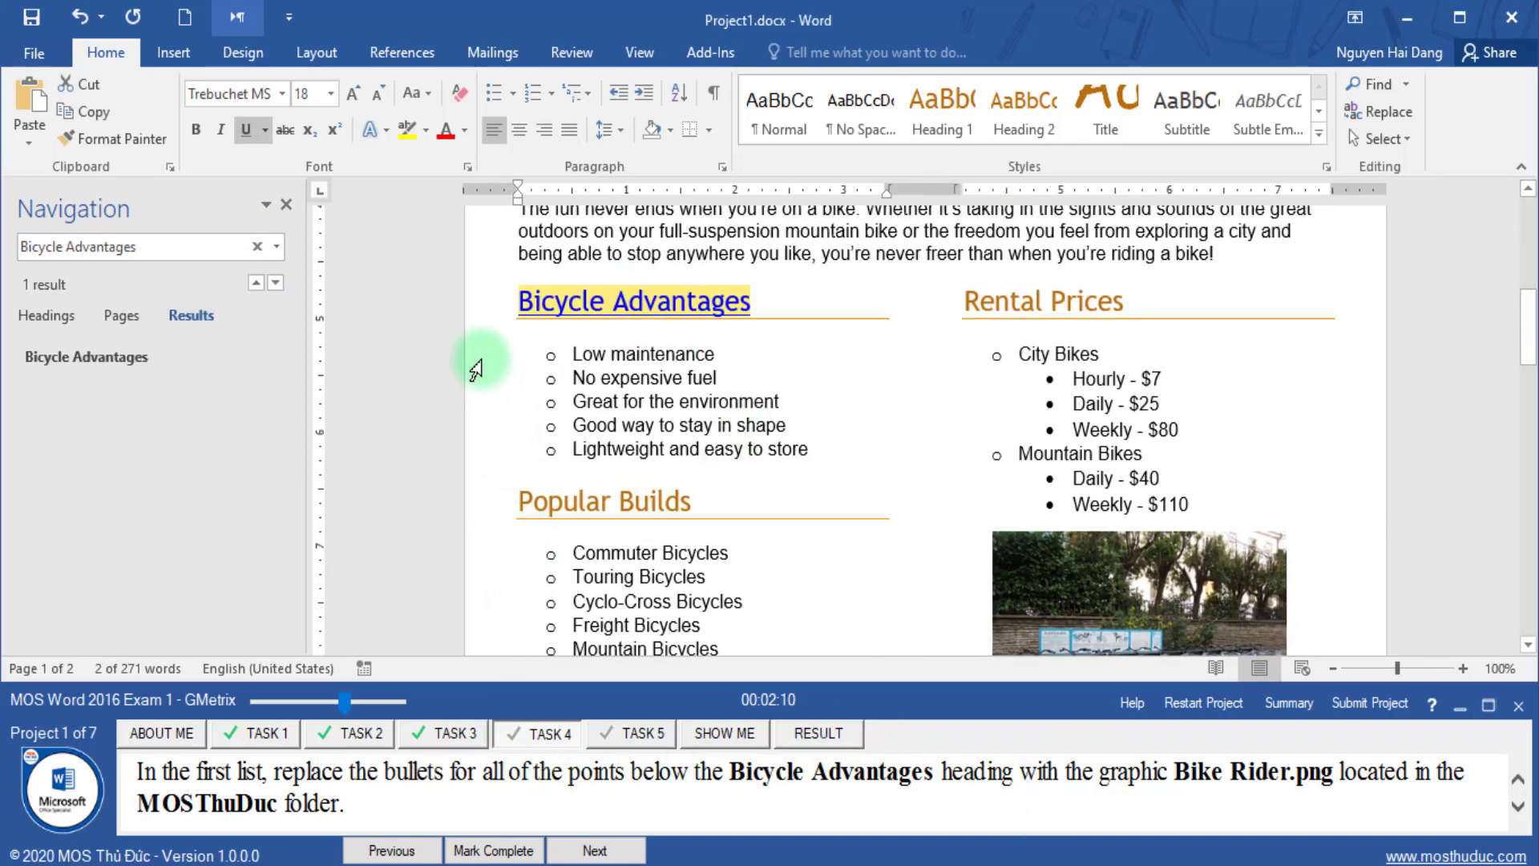
left_click_drag(469, 357, 480, 469)
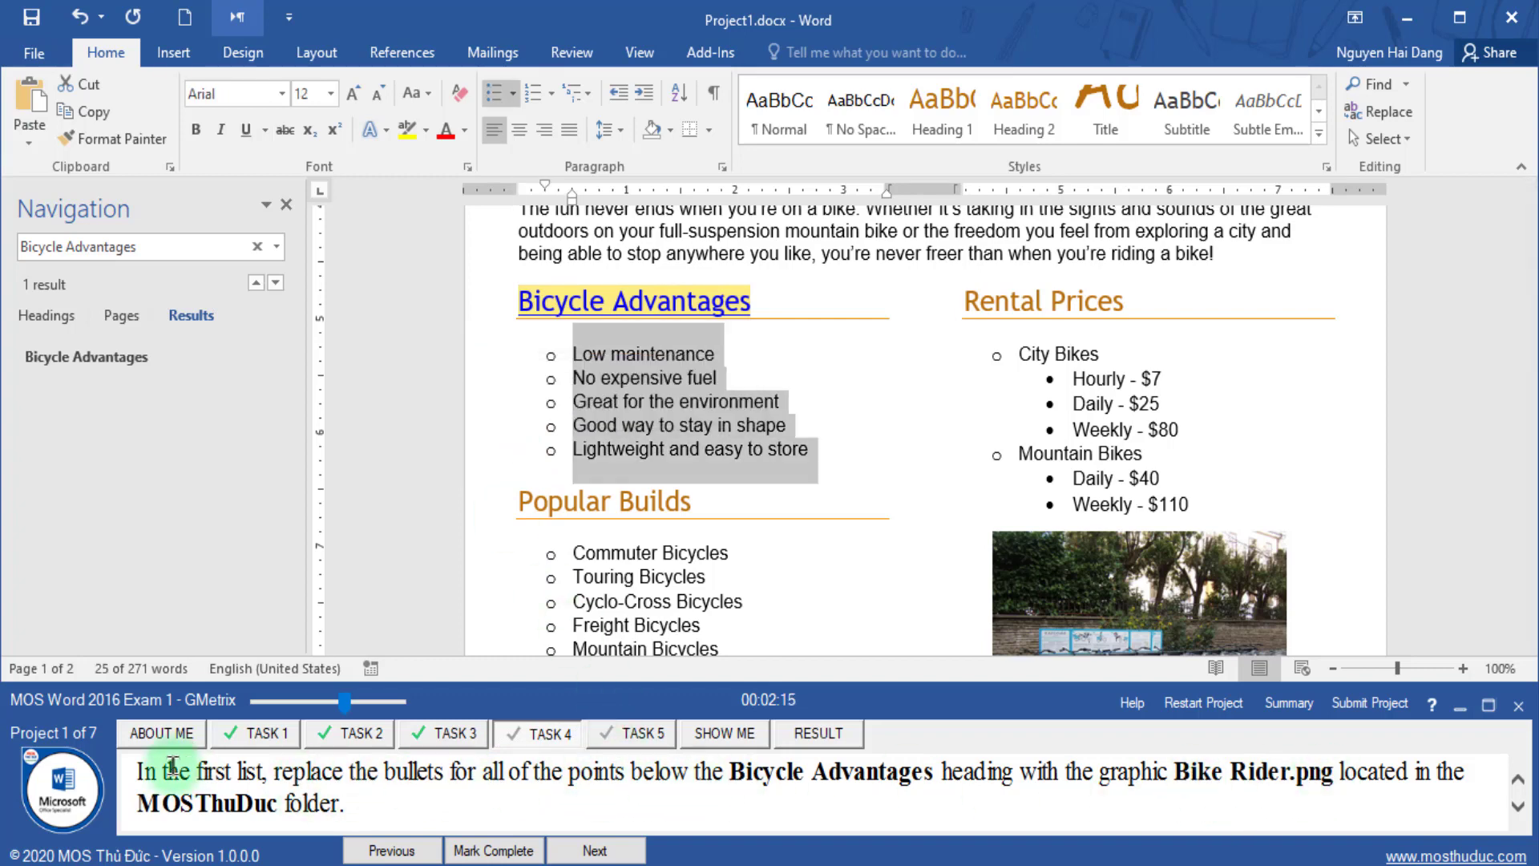
left_click(513, 93)
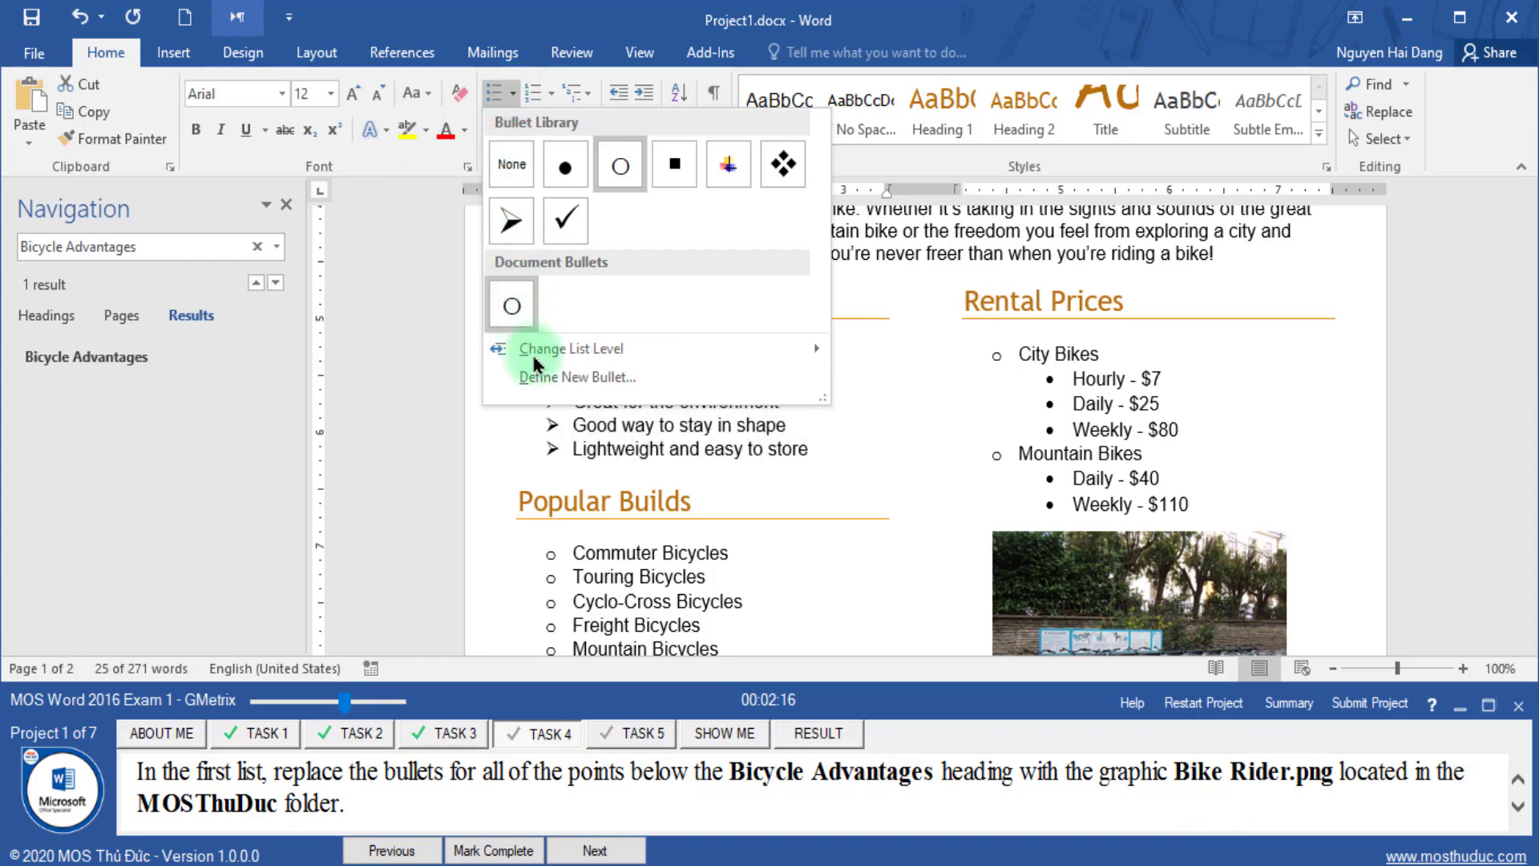
left_click(553, 377)
left_click(779, 193)
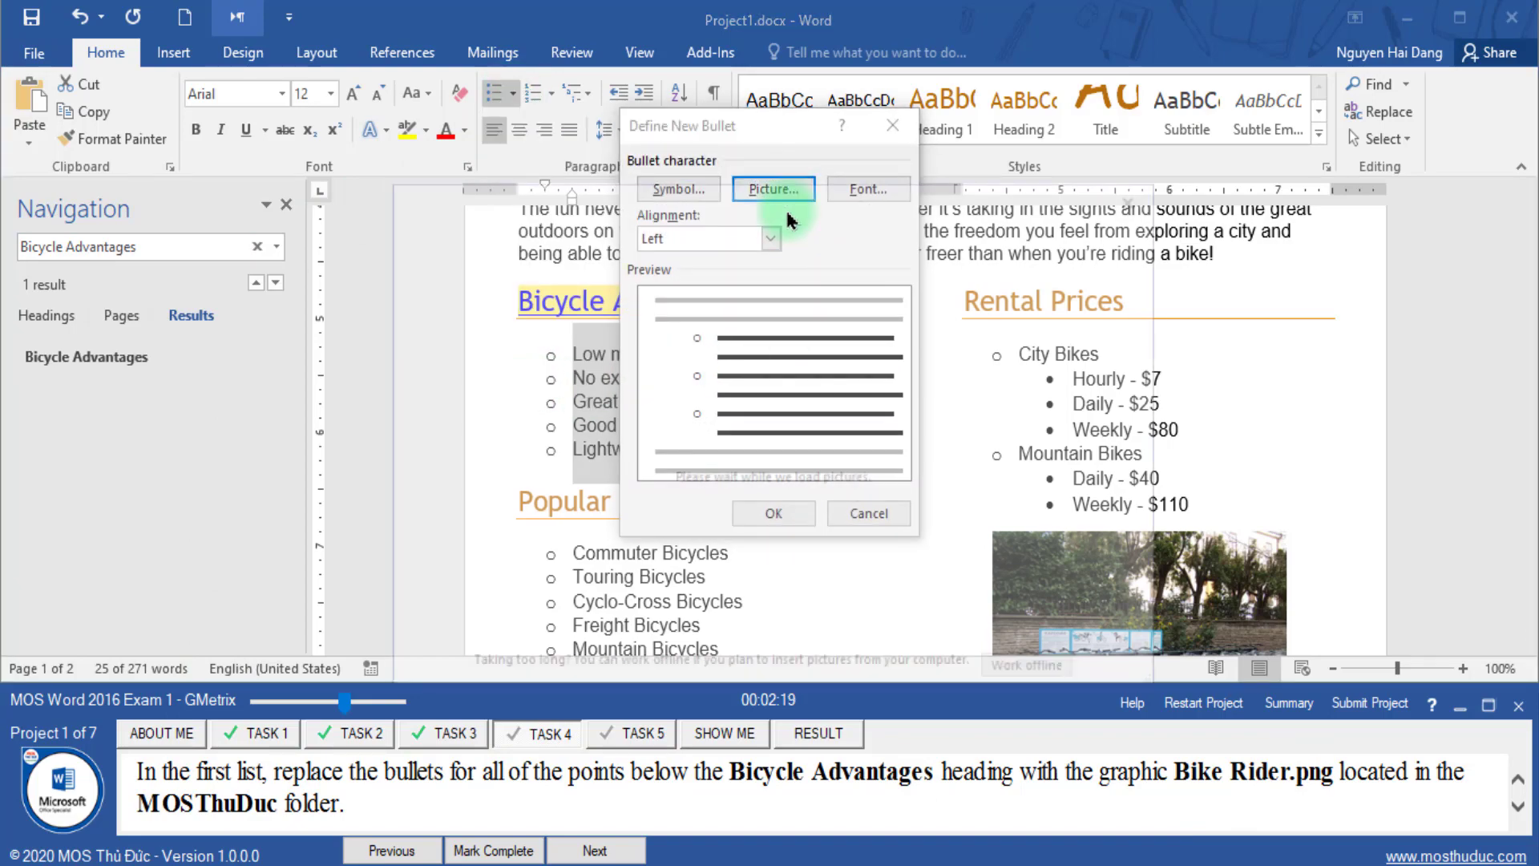
- Use Bike Rider.png from MOSThuDuc as the bullet picture and mark the task complete
left_click(858, 316)
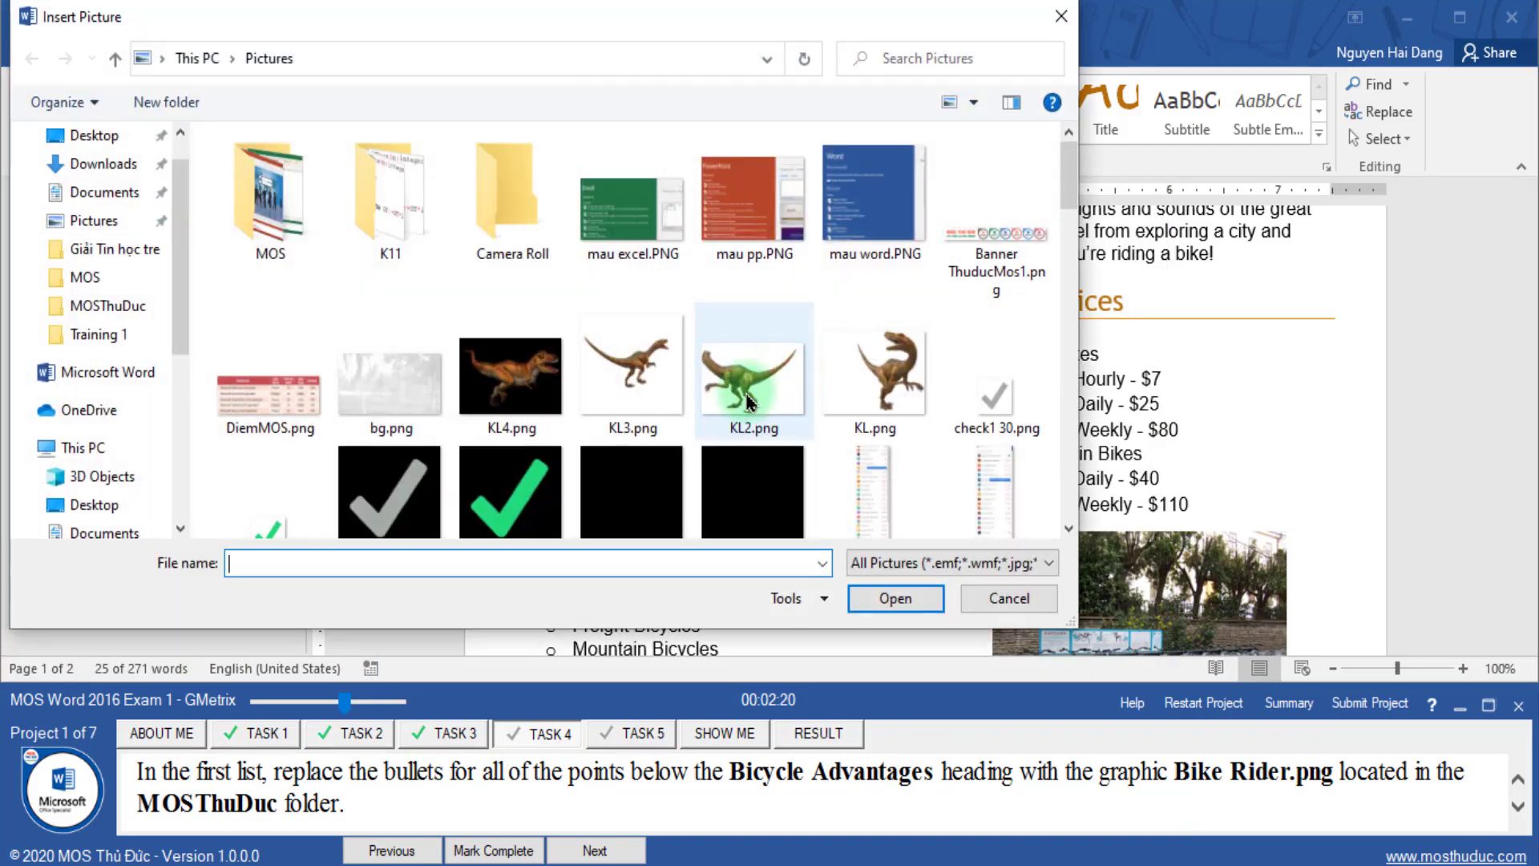
double_click(208, 803)
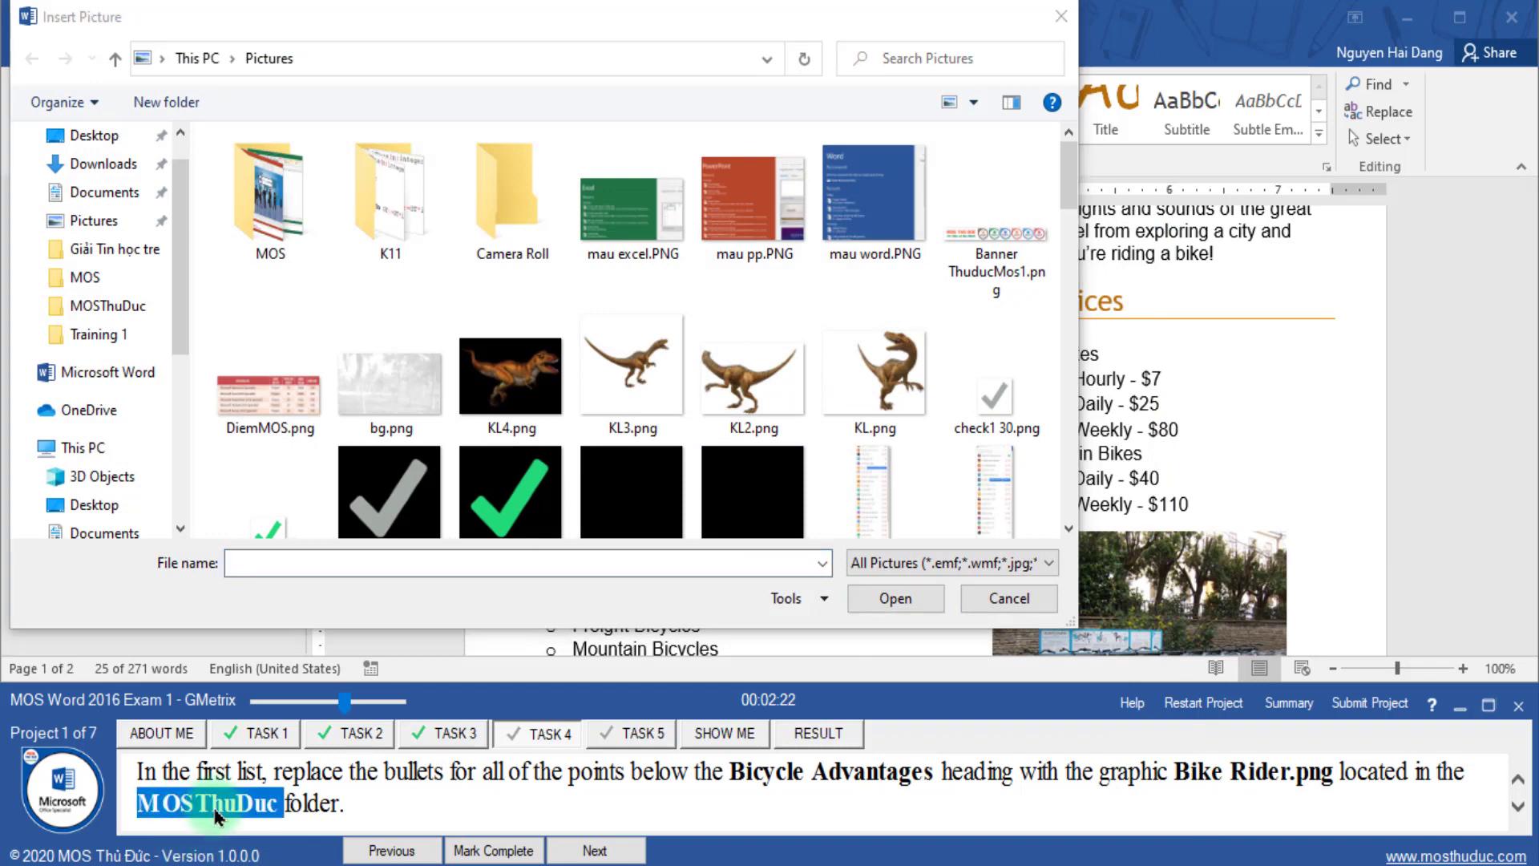
left_click(160, 310)
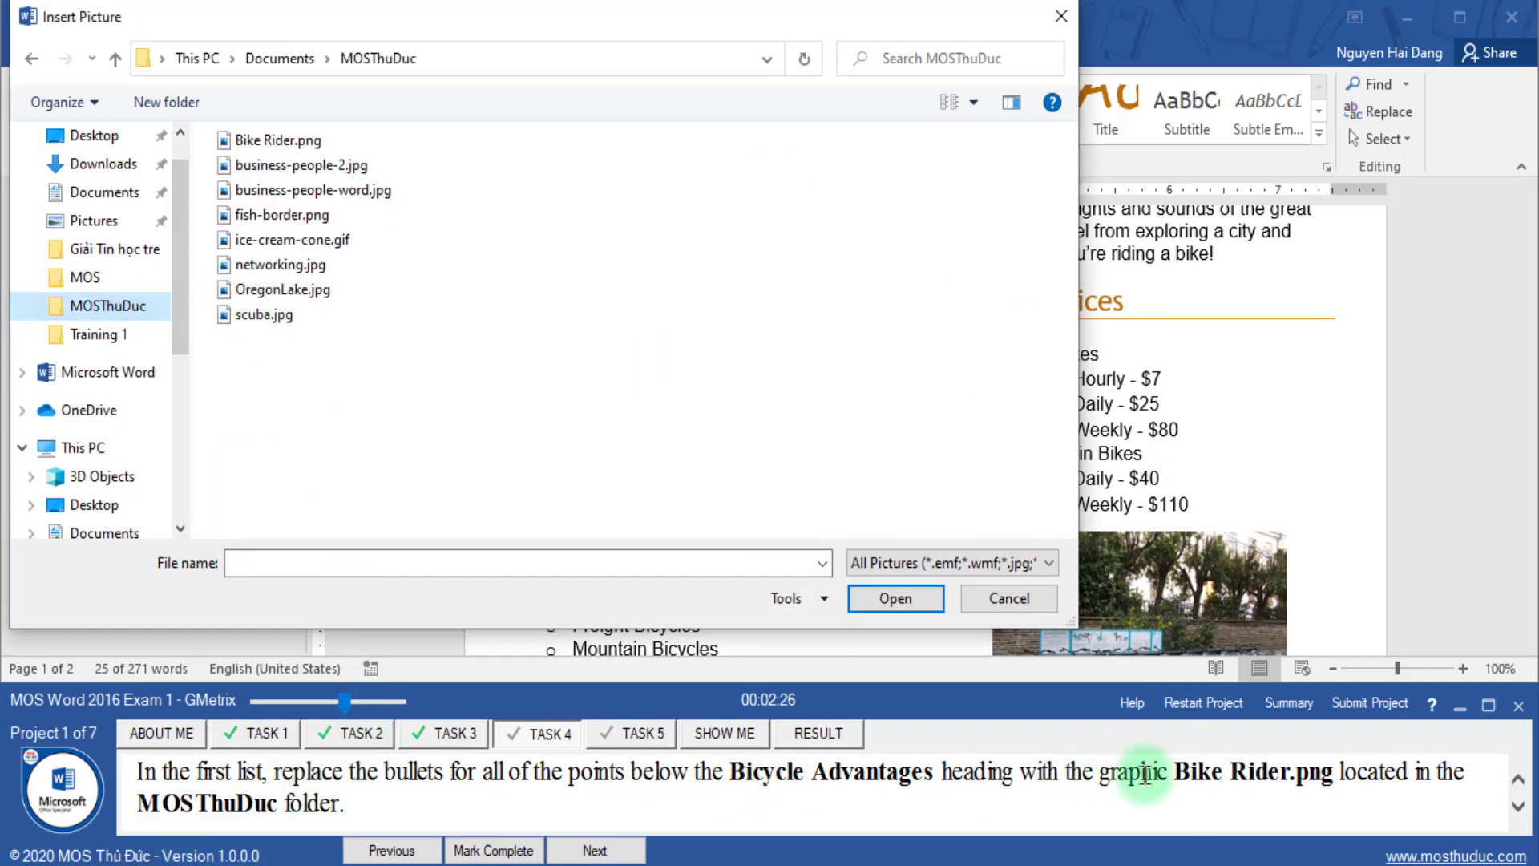
left_click_drag(1221, 772, 1331, 774)
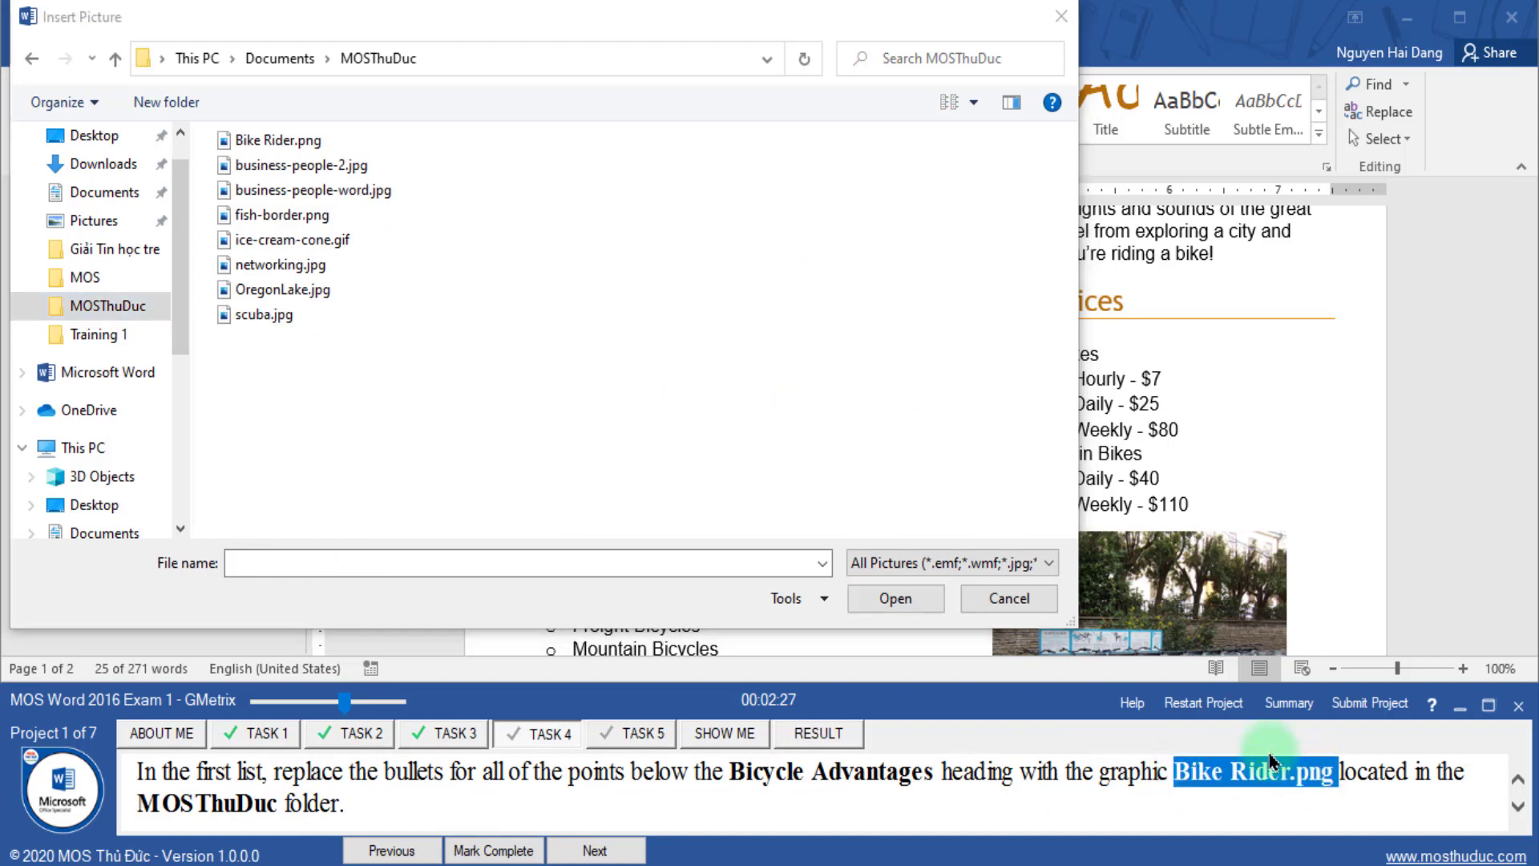
left_click(282, 142)
left_click(896, 598)
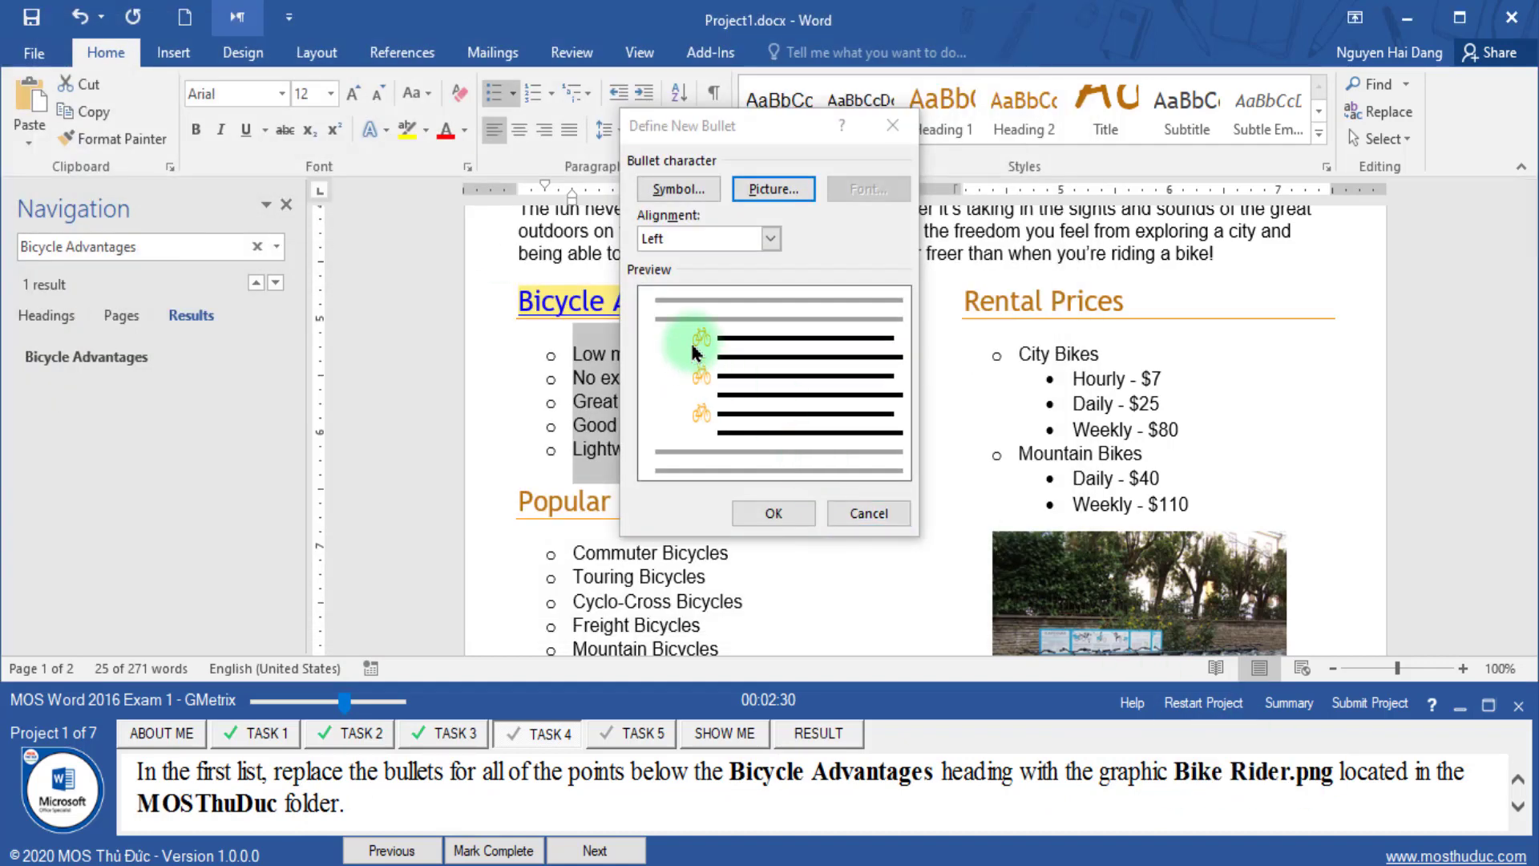
left_click(771, 513)
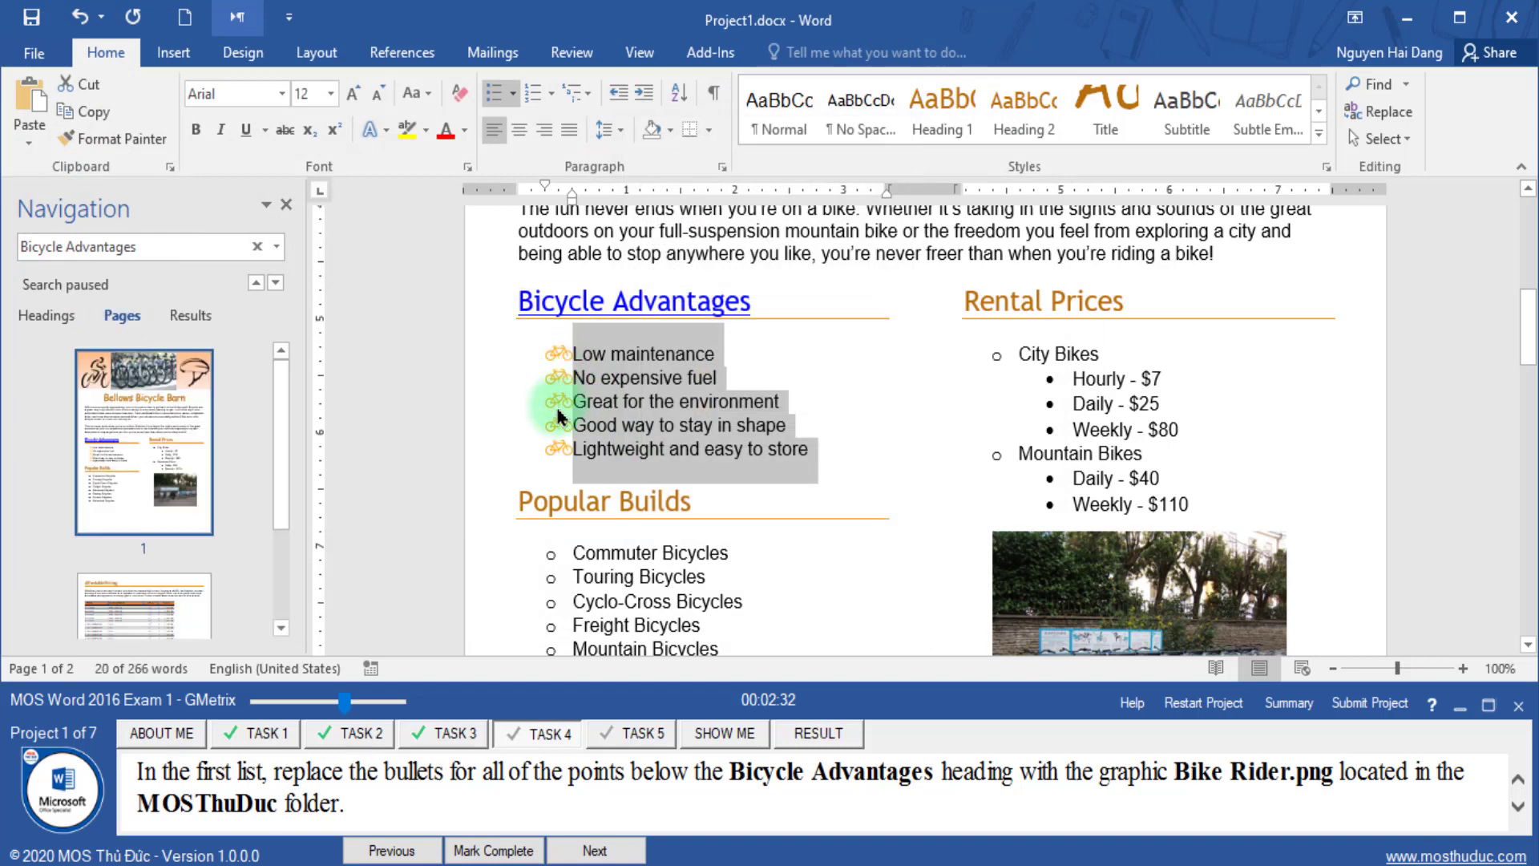
left_click(491, 850)
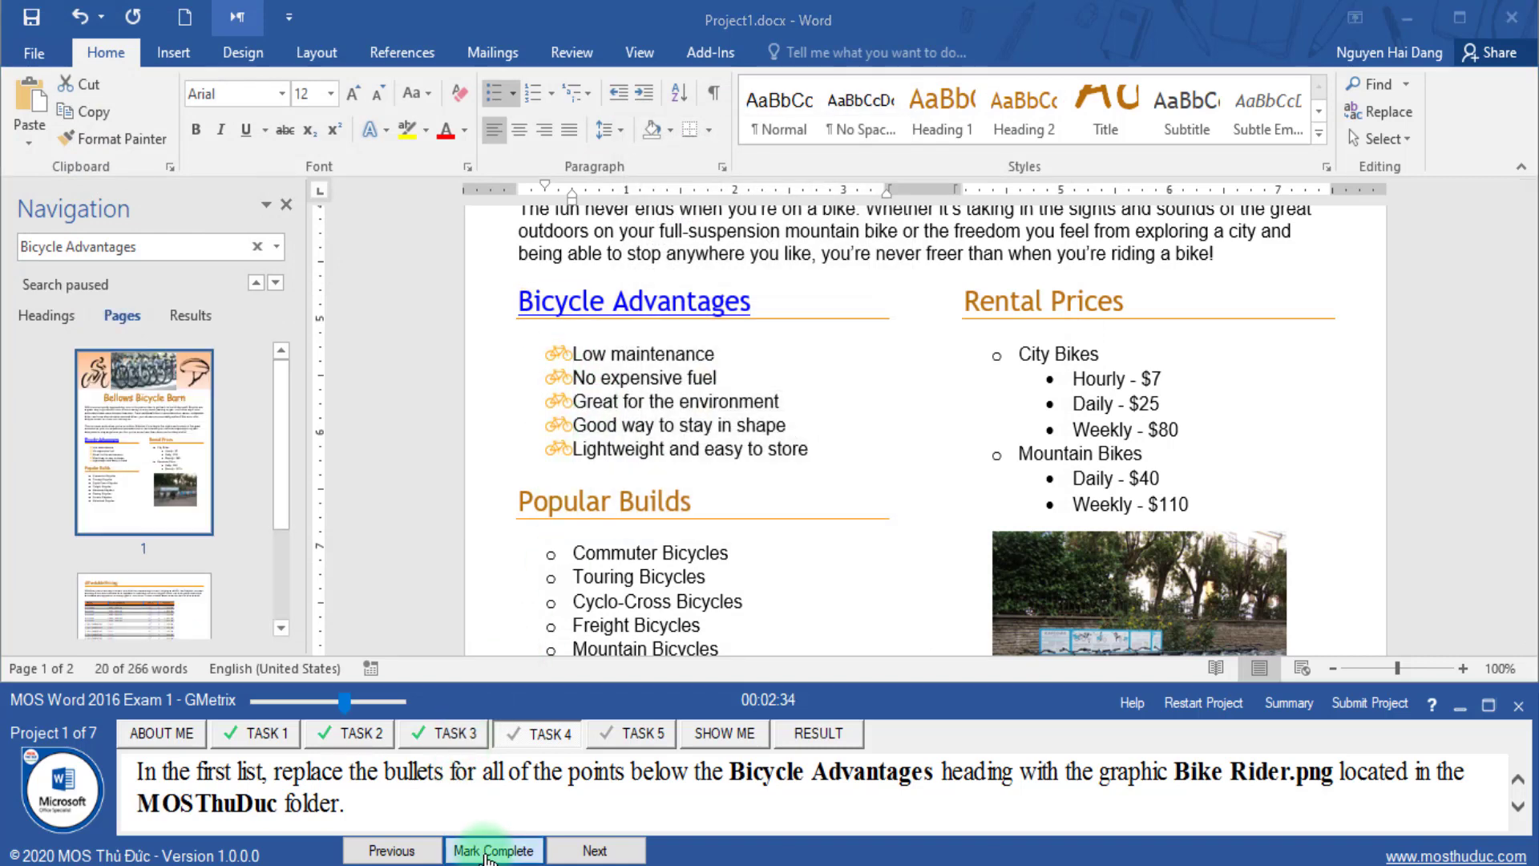
- Move to the next task and read its instructions about the photo at the bottom
left_click(583, 853)
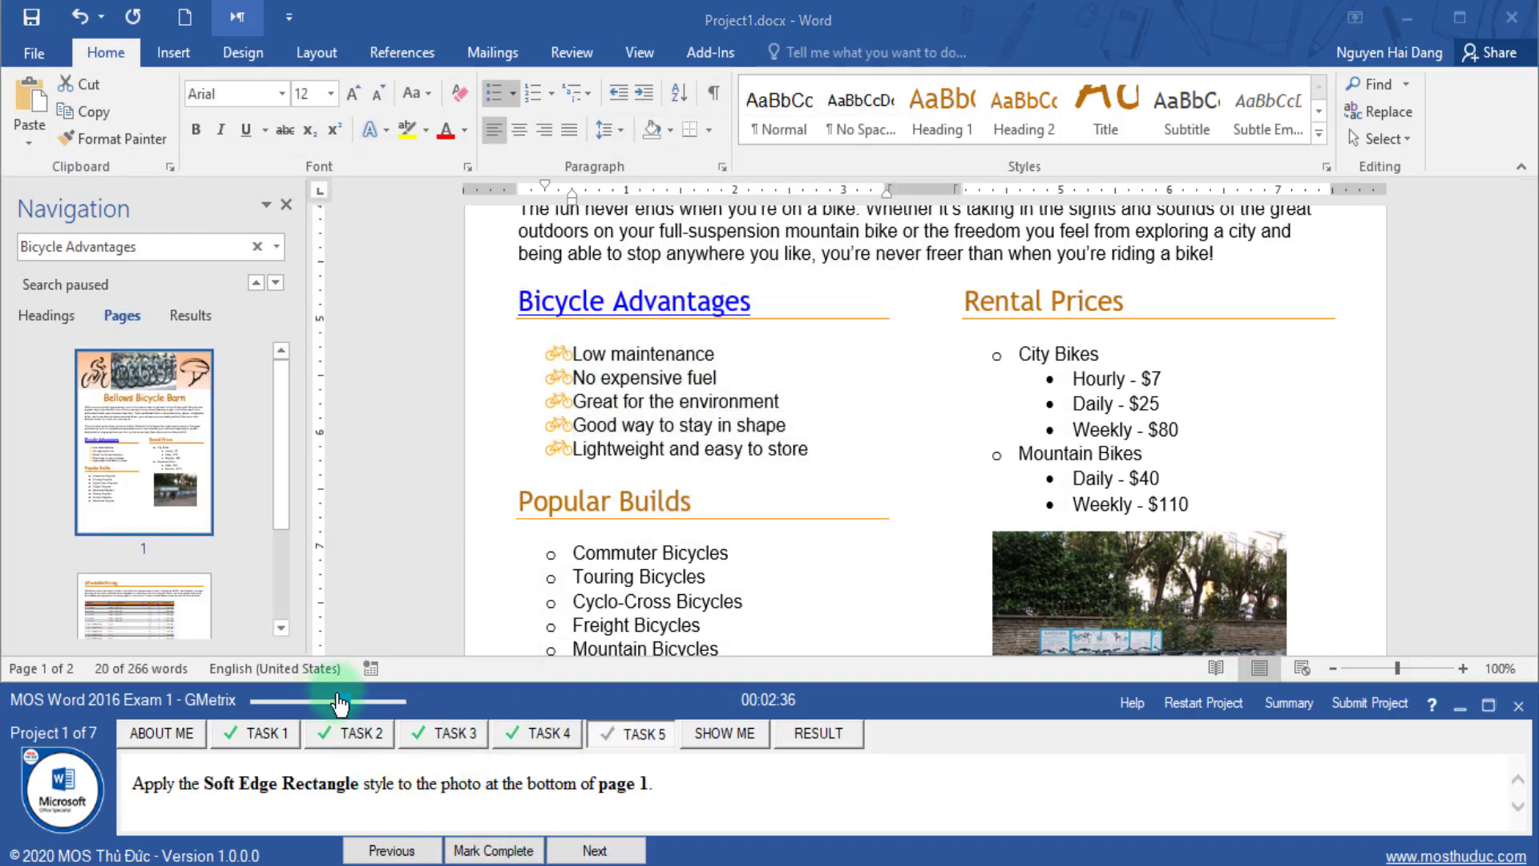
left_click_drag(338, 699, 357, 701)
left_click_drag(240, 789, 407, 792)
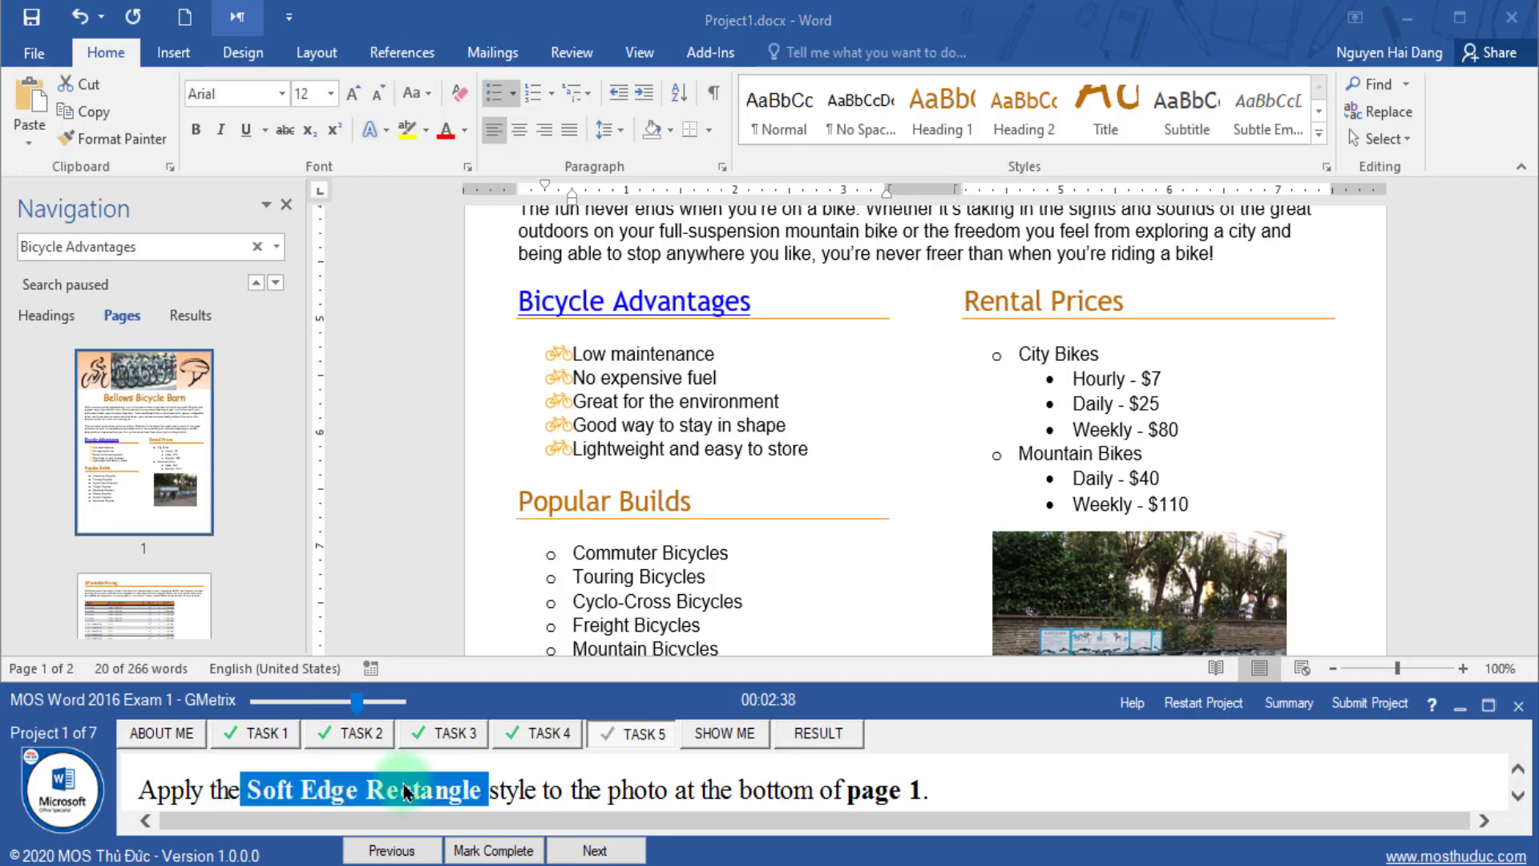
left_click(741, 789)
left_click_drag(800, 802, 922, 789)
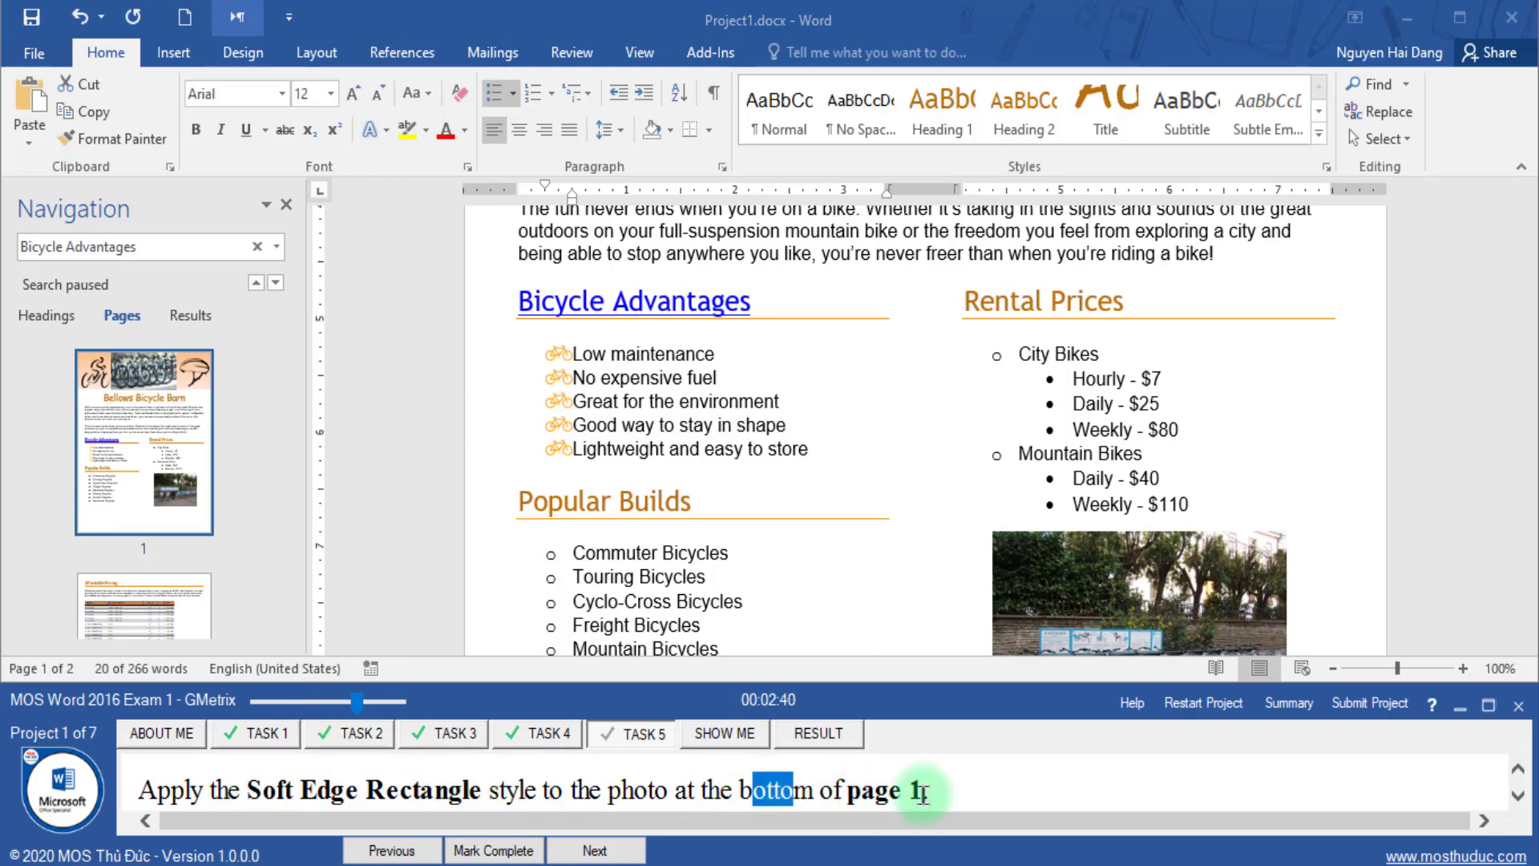
- Apply the Soft Edge Rectangle picture style to the photo at the bottom of page 1
left_click(189, 497)
scroll(1092, 488, "down", 3)
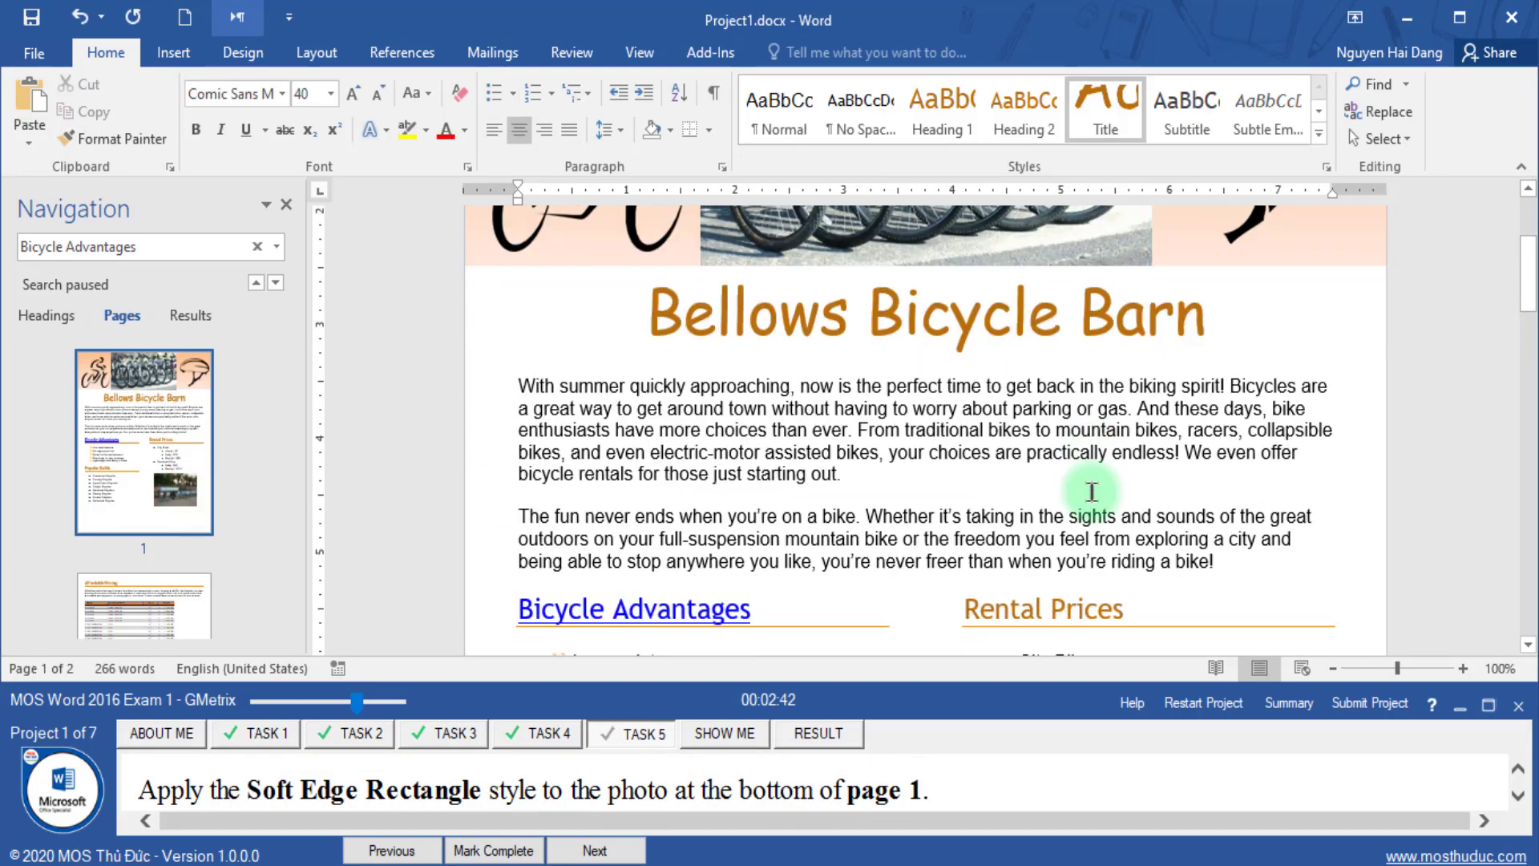
scroll(1092, 488, "down", 4)
scroll(1092, 487, "down", 2)
left_click(1171, 485)
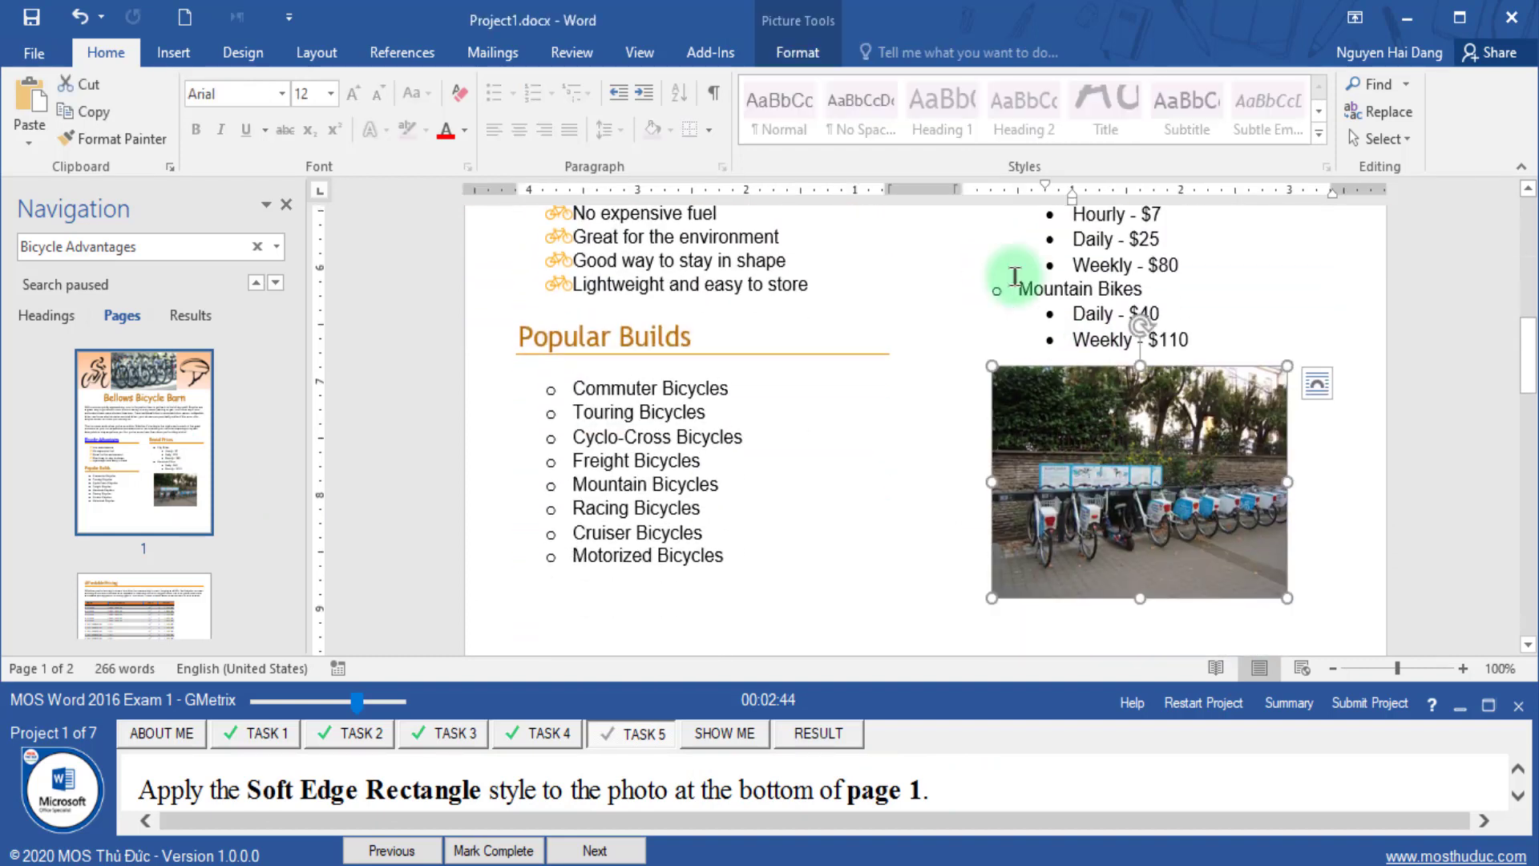
left_click(812, 63)
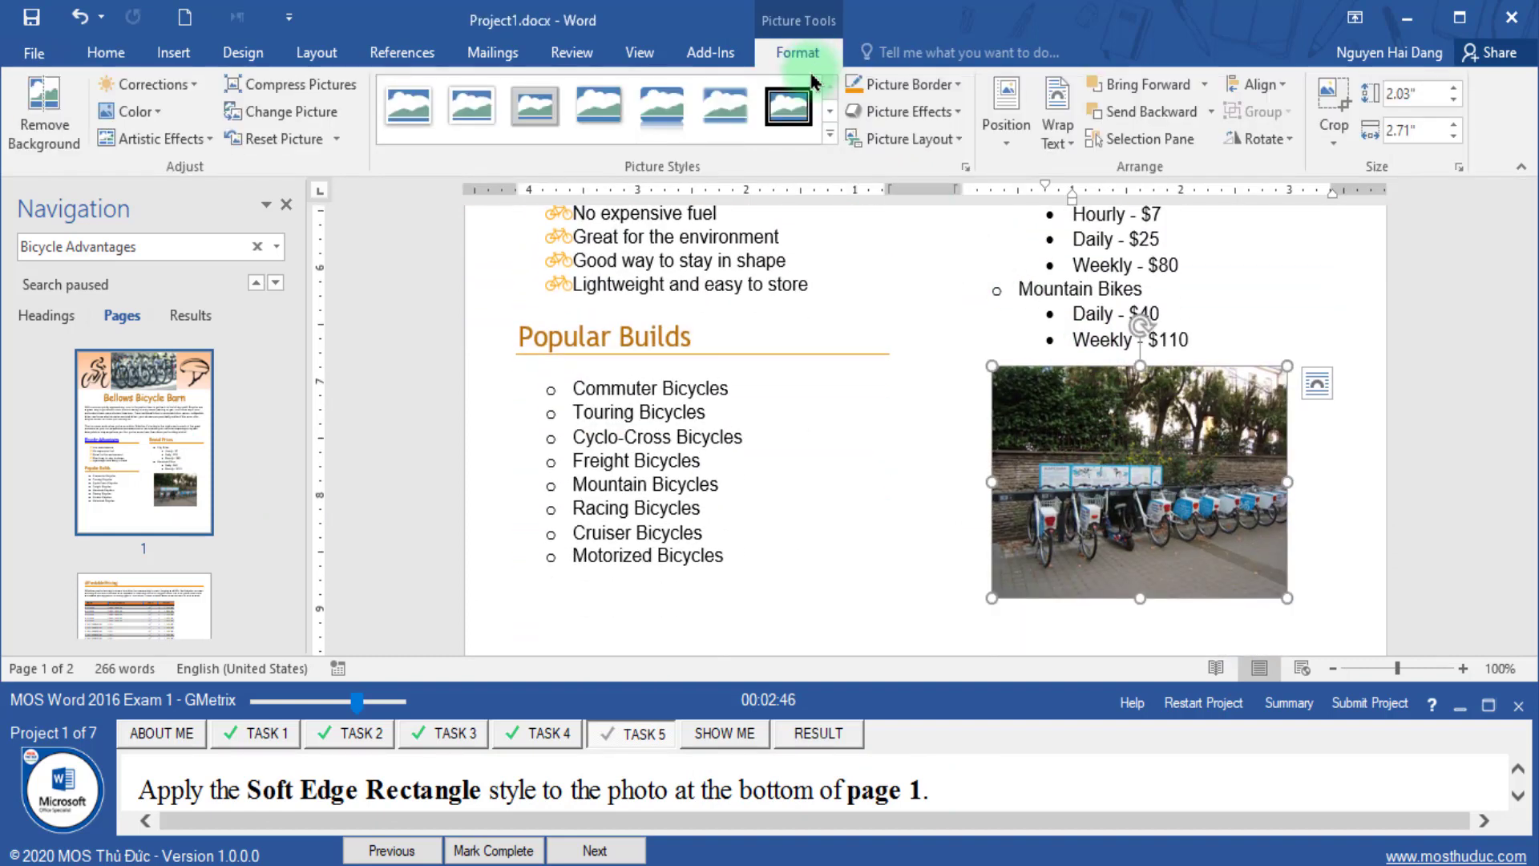
left_click(832, 135)
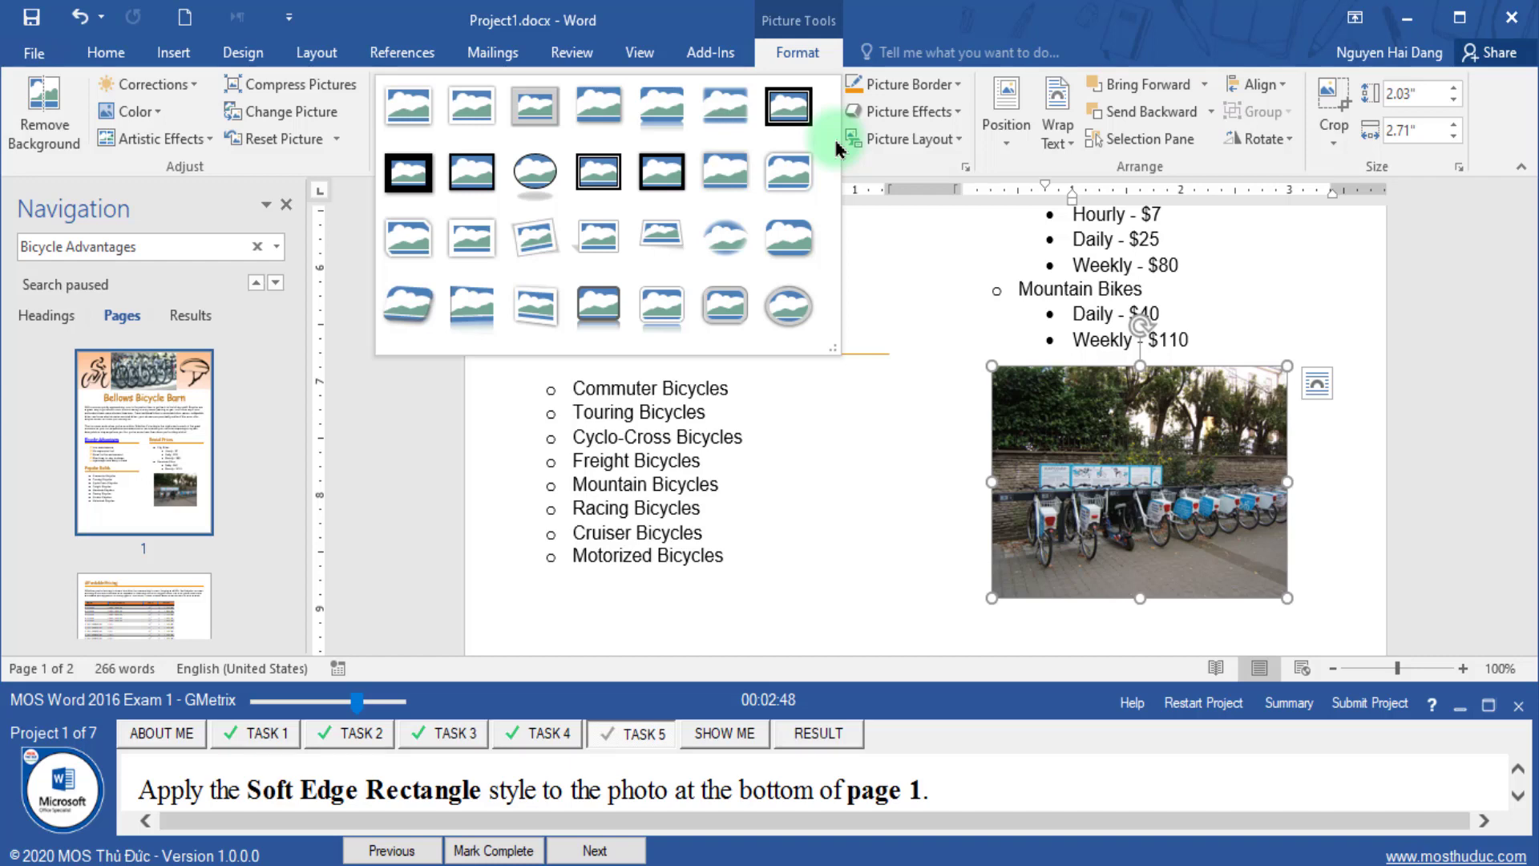
left_click(715, 118)
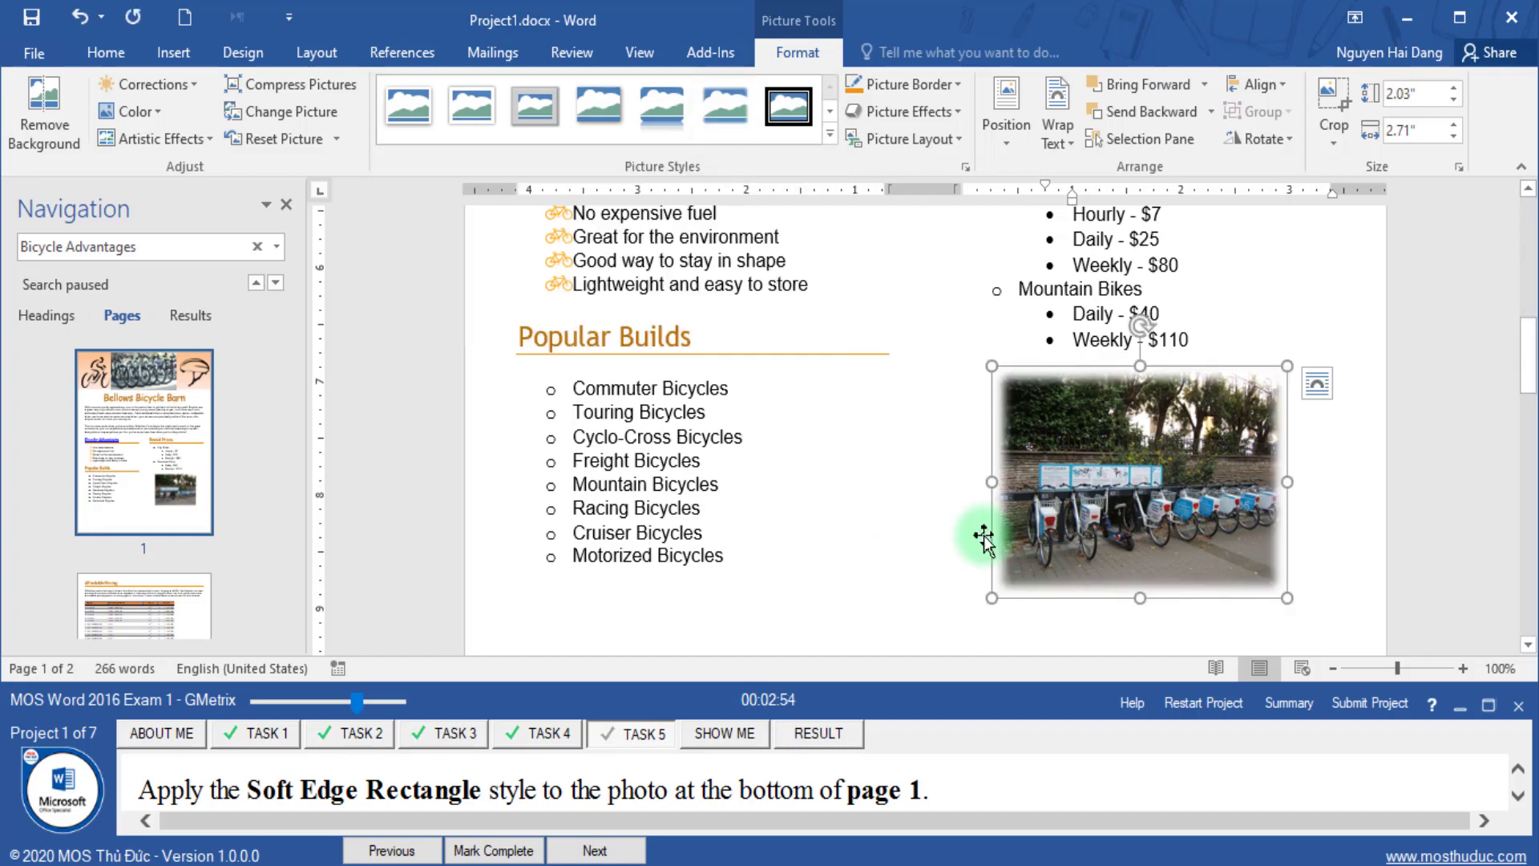
left_click(952, 557)
- Mark the task complete, submit project 1, and answer the save prompt to load Project2
left_click(493, 849)
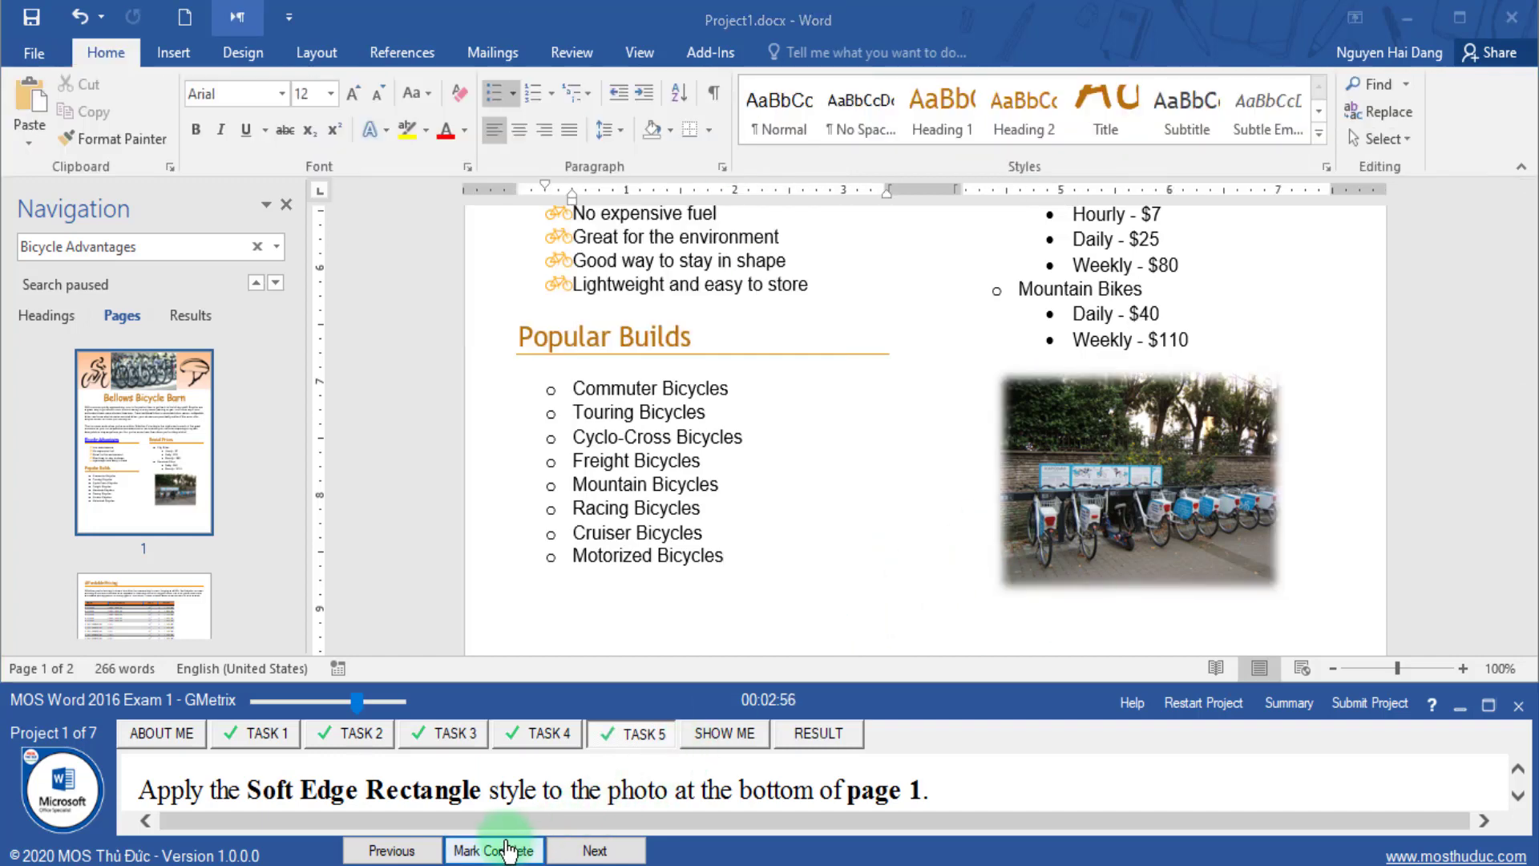
left_click(1352, 707)
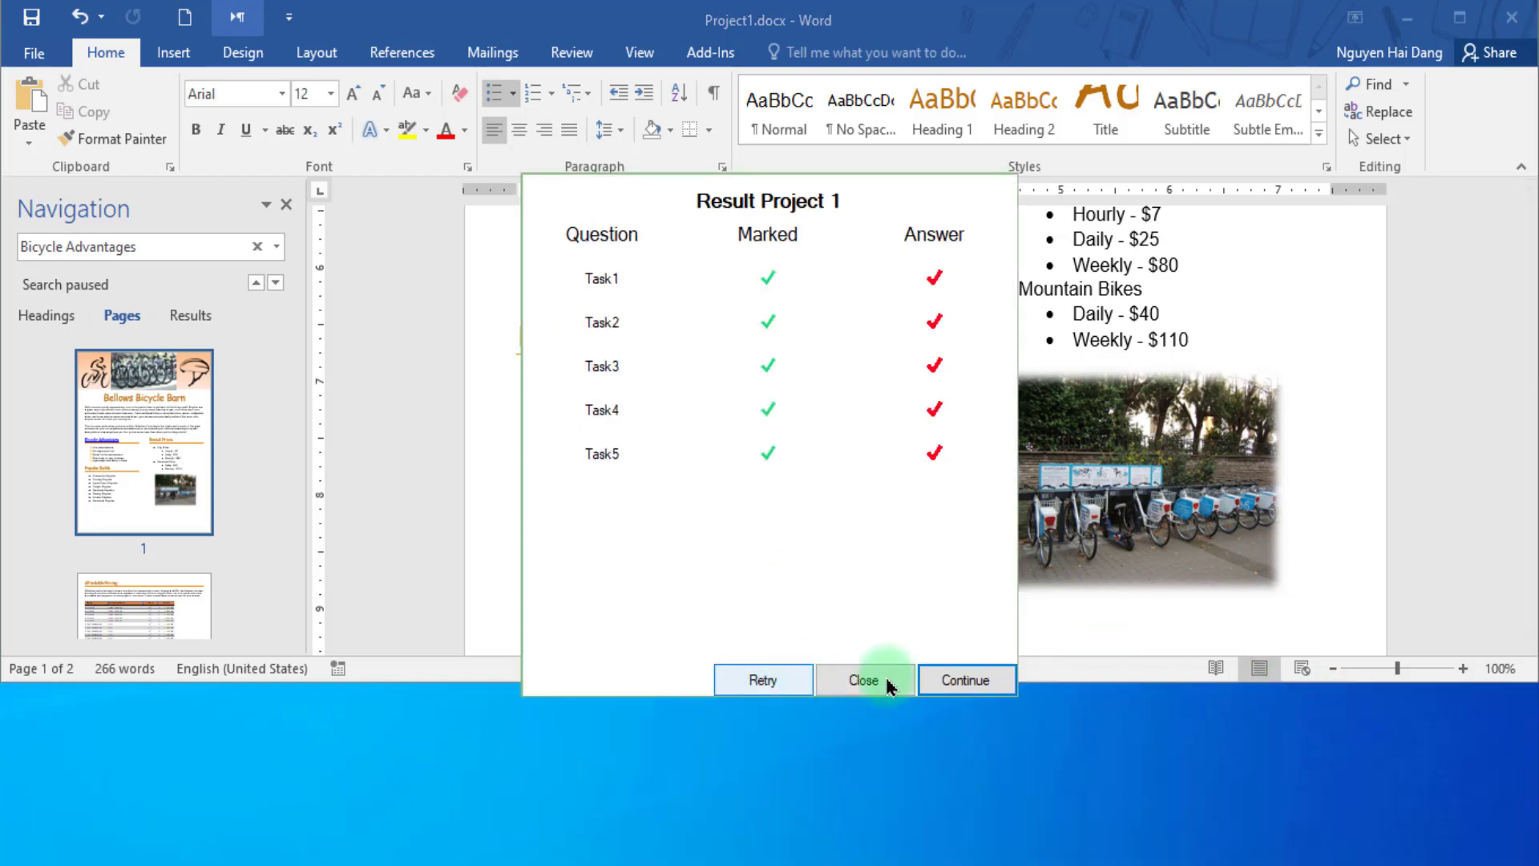
left_click(964, 680)
left_click(675, 491)
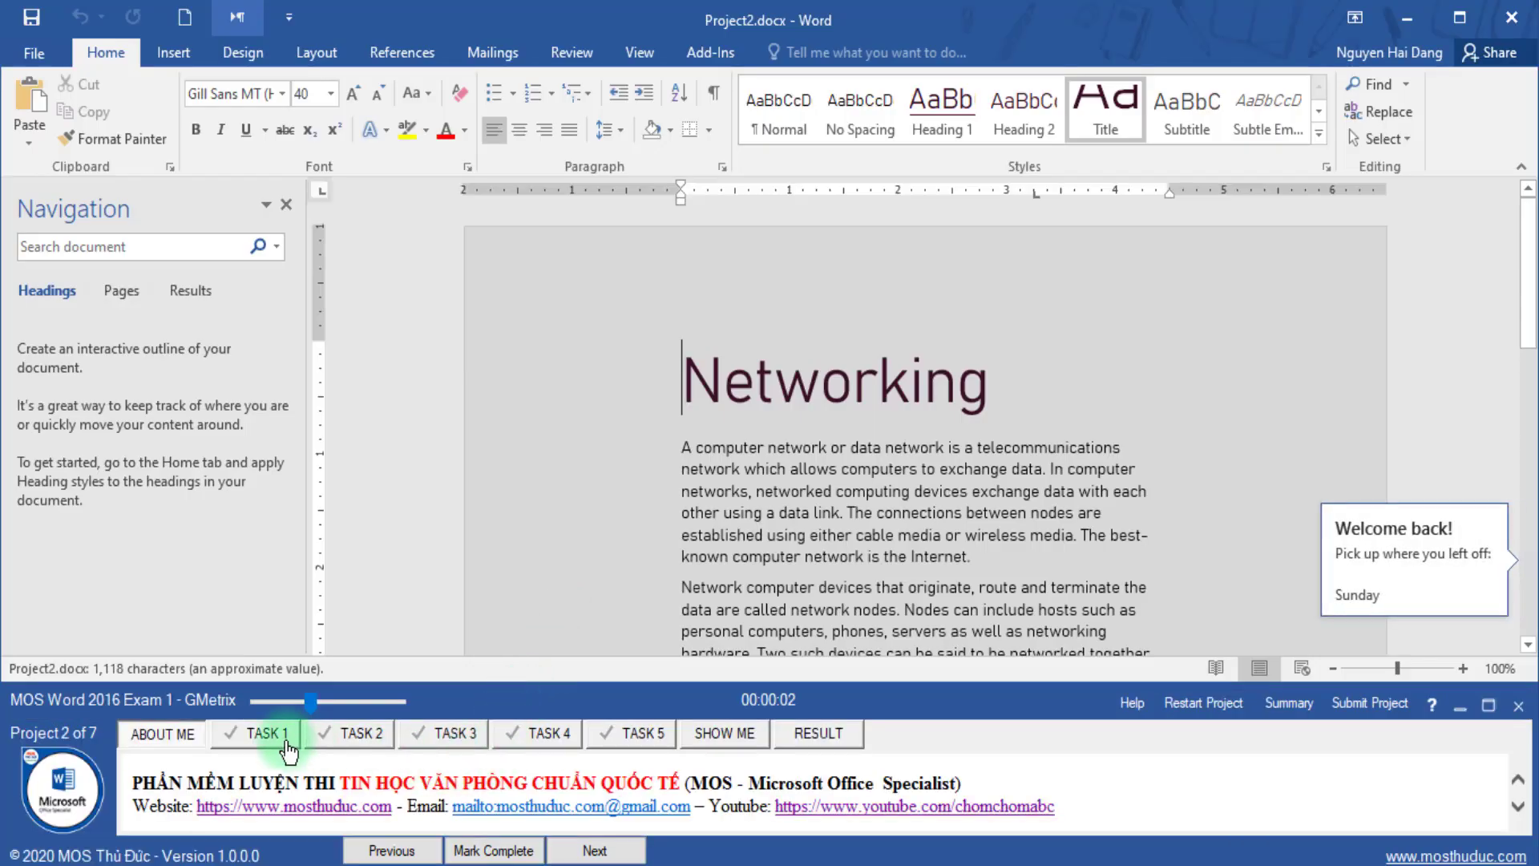
- Read Task 1 and place the cursor after the document's last paragraph
left_click(287, 746)
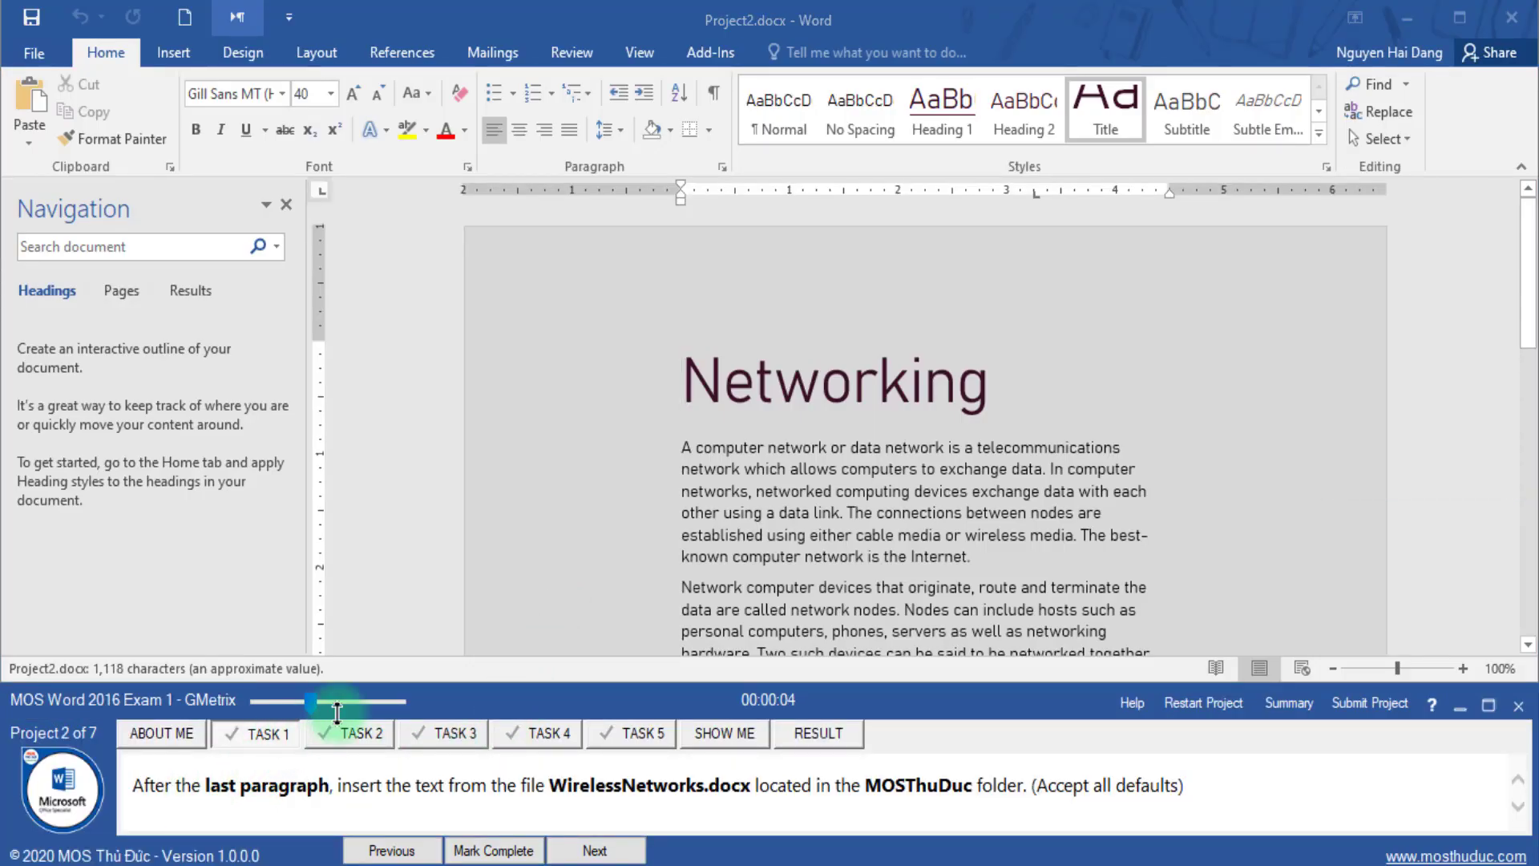
left_click_drag(320, 712, 327, 712)
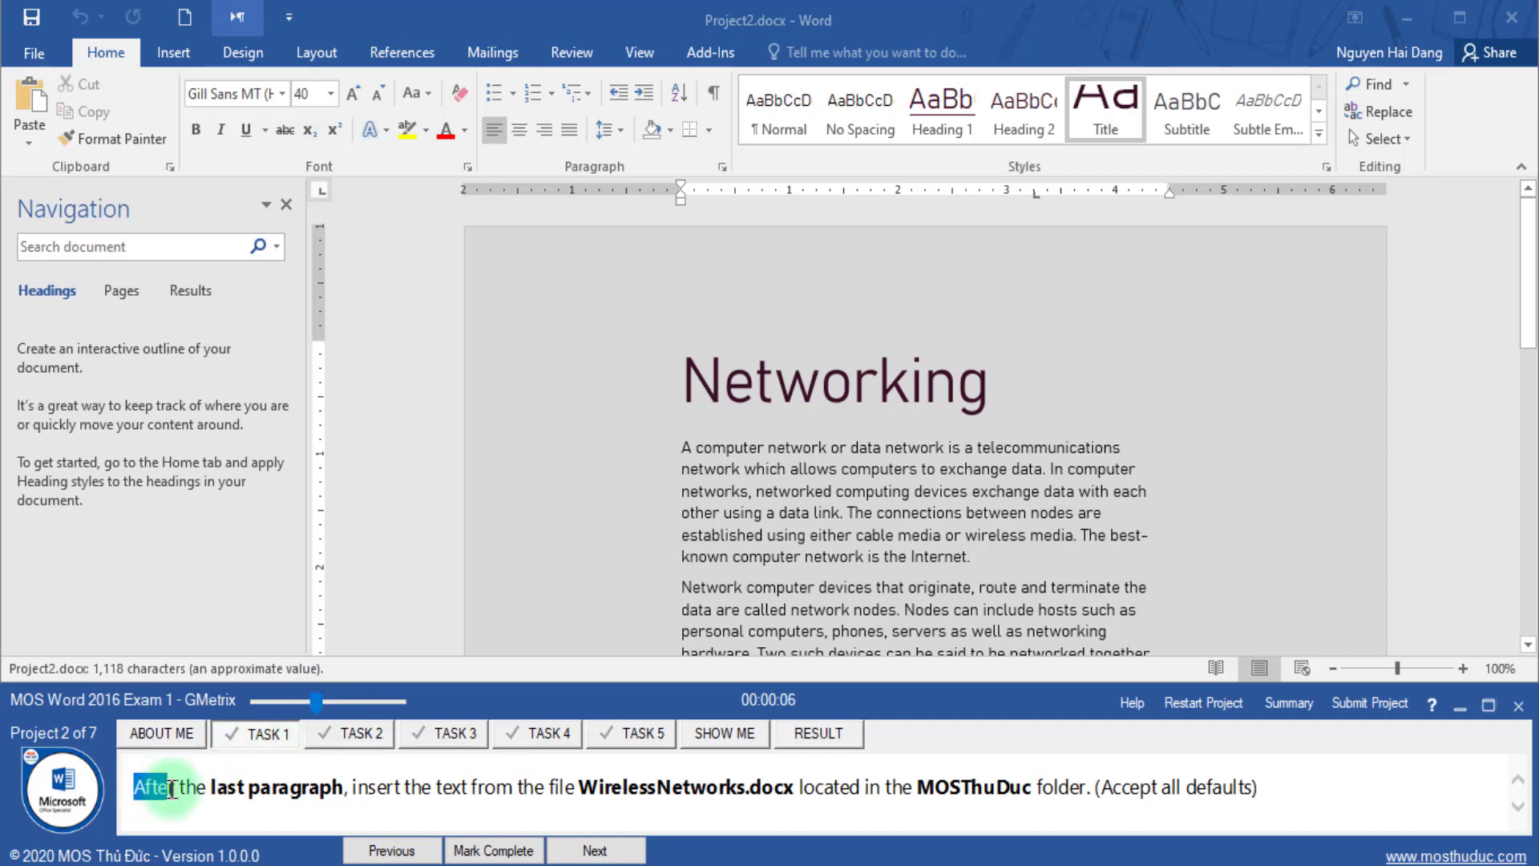
left_click_drag(212, 788, 318, 791)
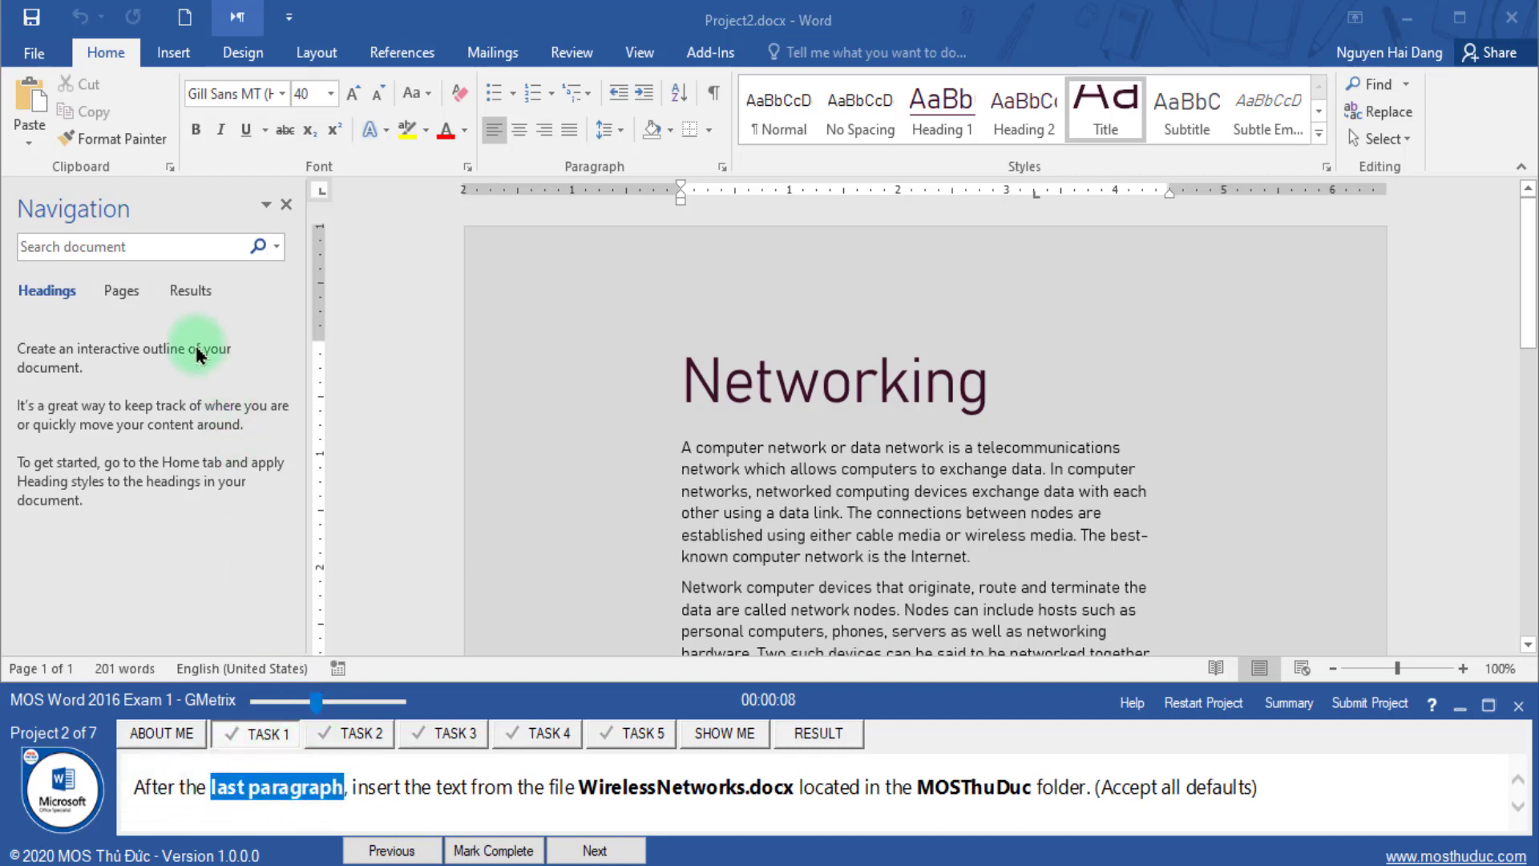
left_click(122, 290)
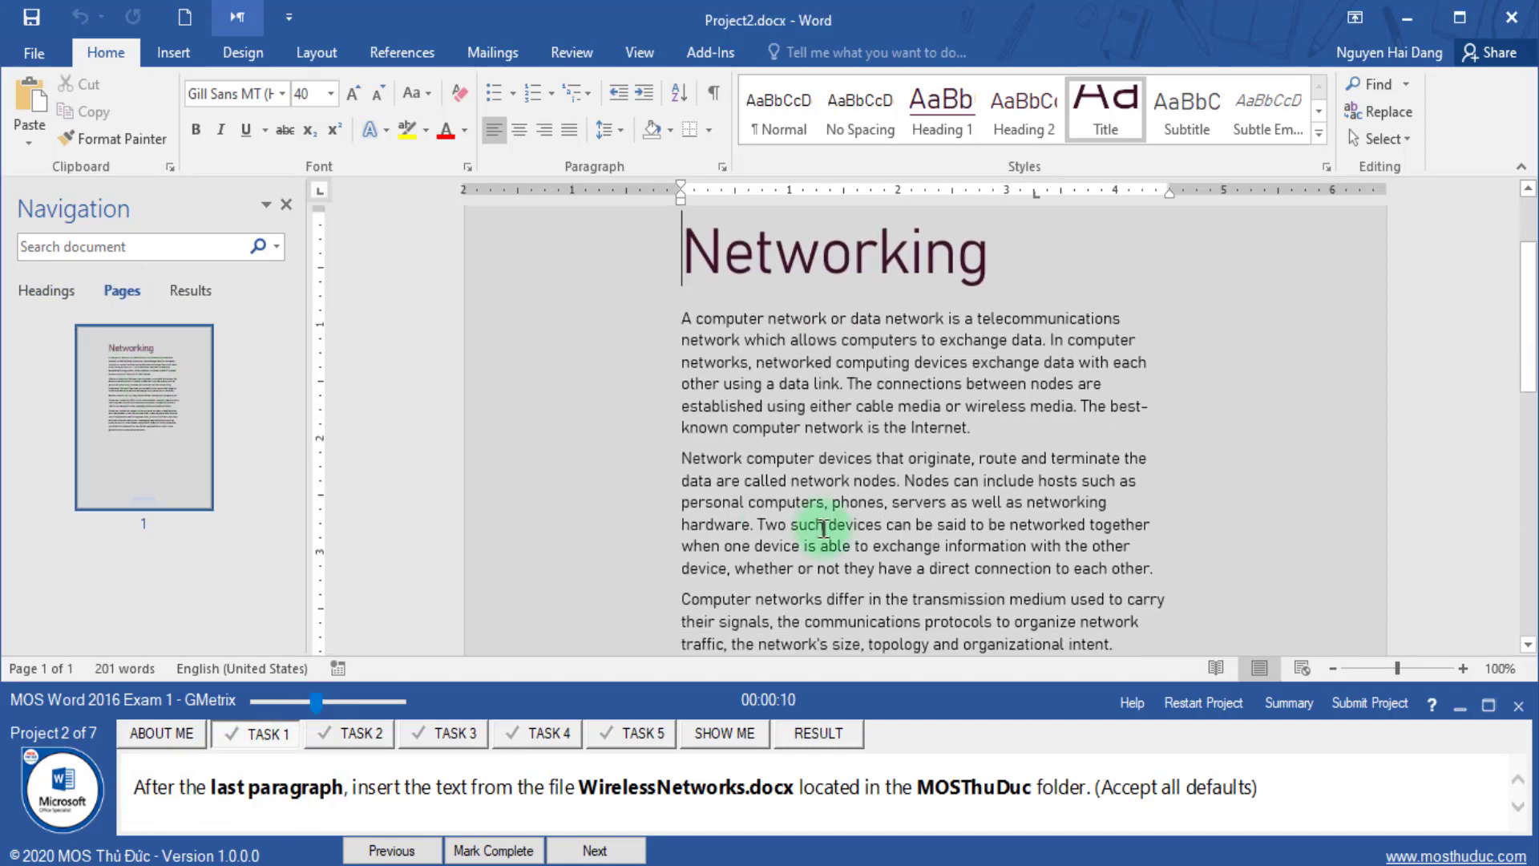
scroll(825, 577, "down", 6)
left_click(734, 494)
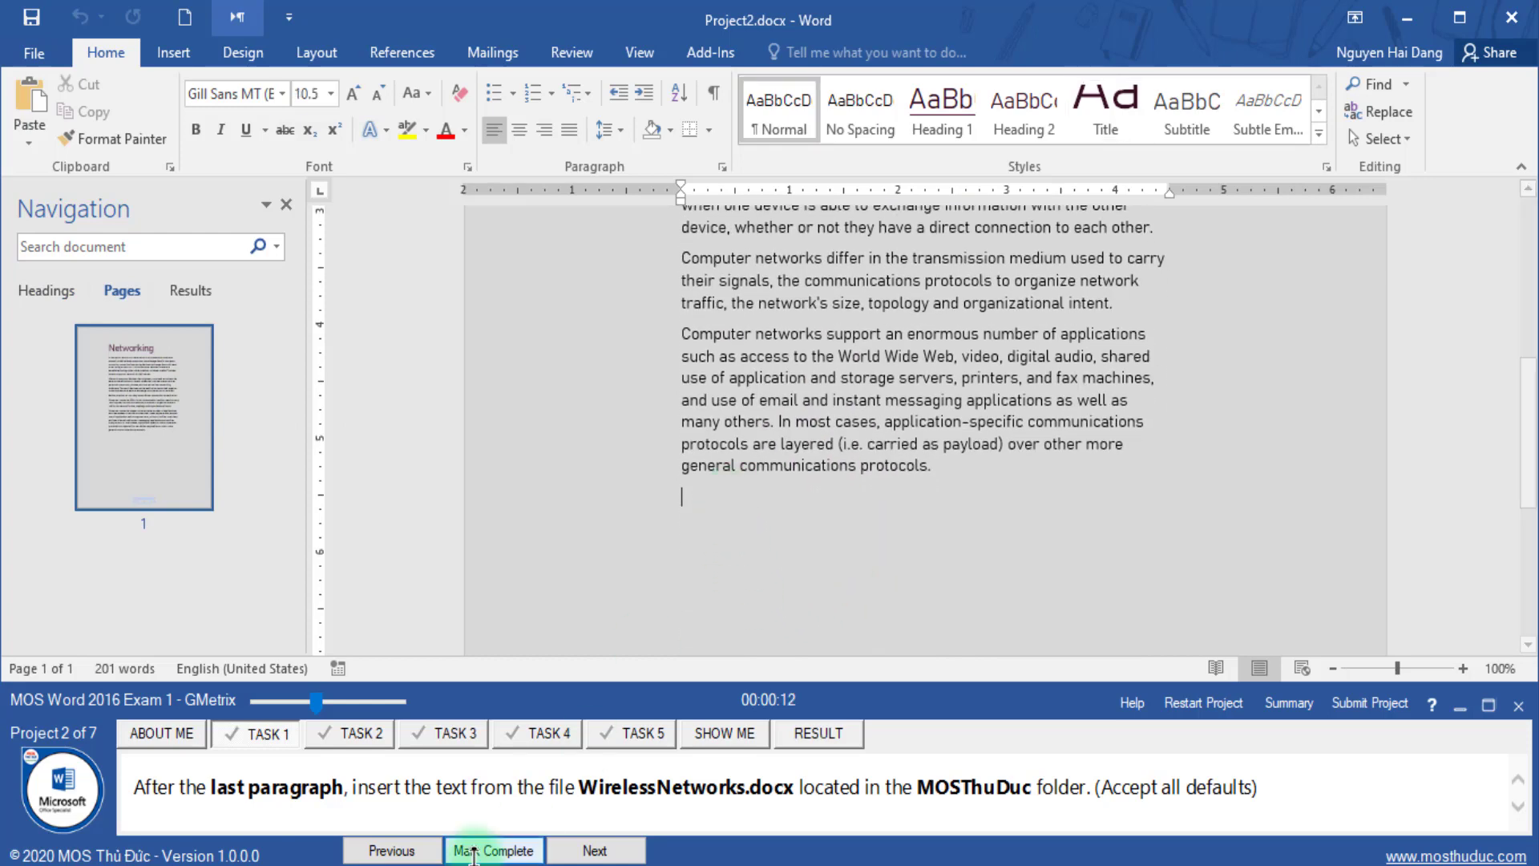
left_click_drag(348, 786, 404, 787)
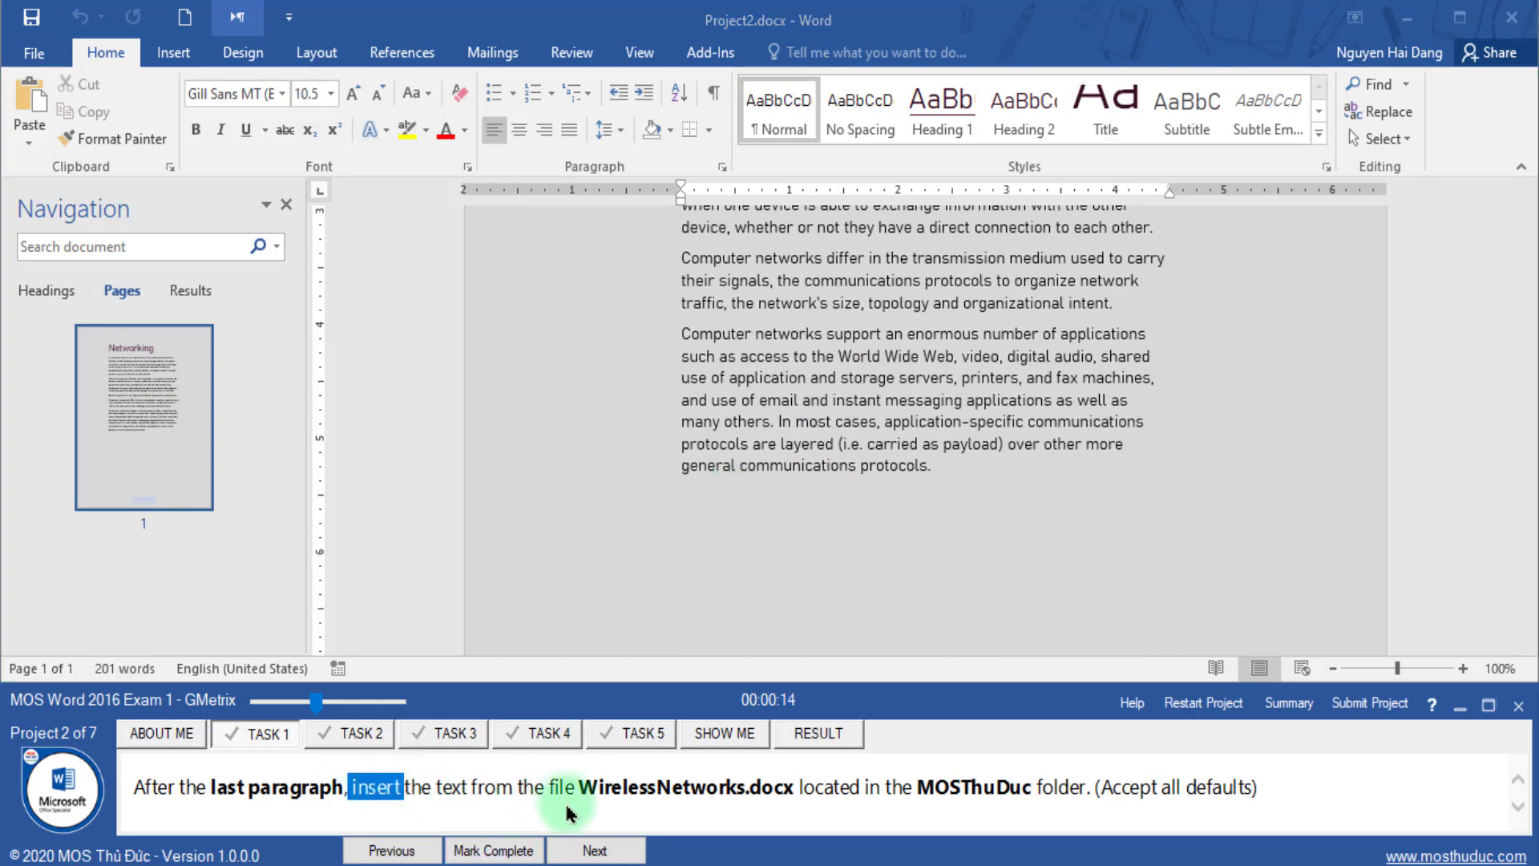
left_click_drag(581, 787, 797, 787)
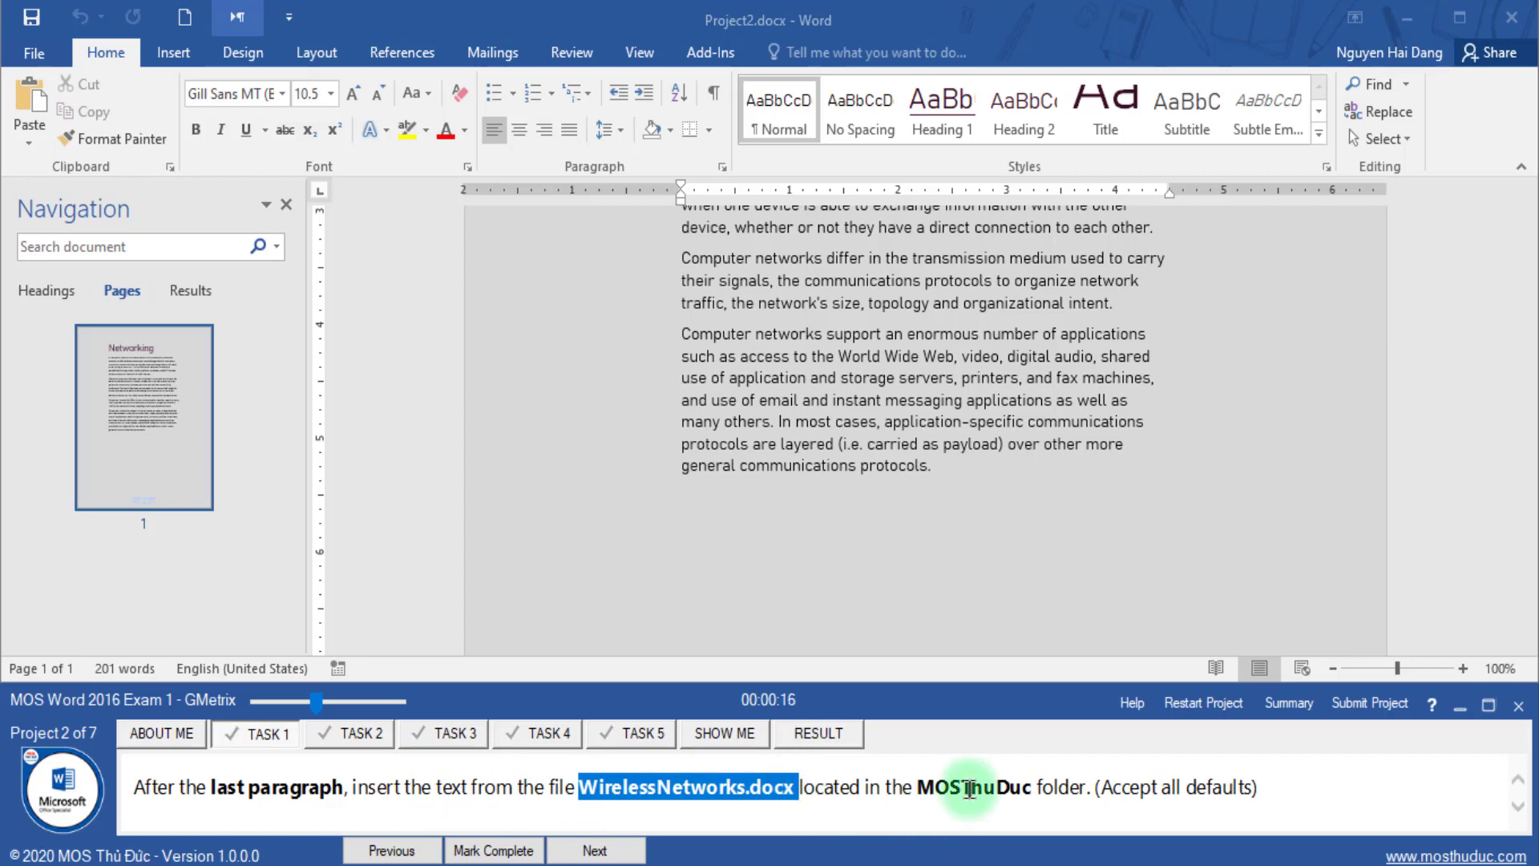
left_click(758, 499)
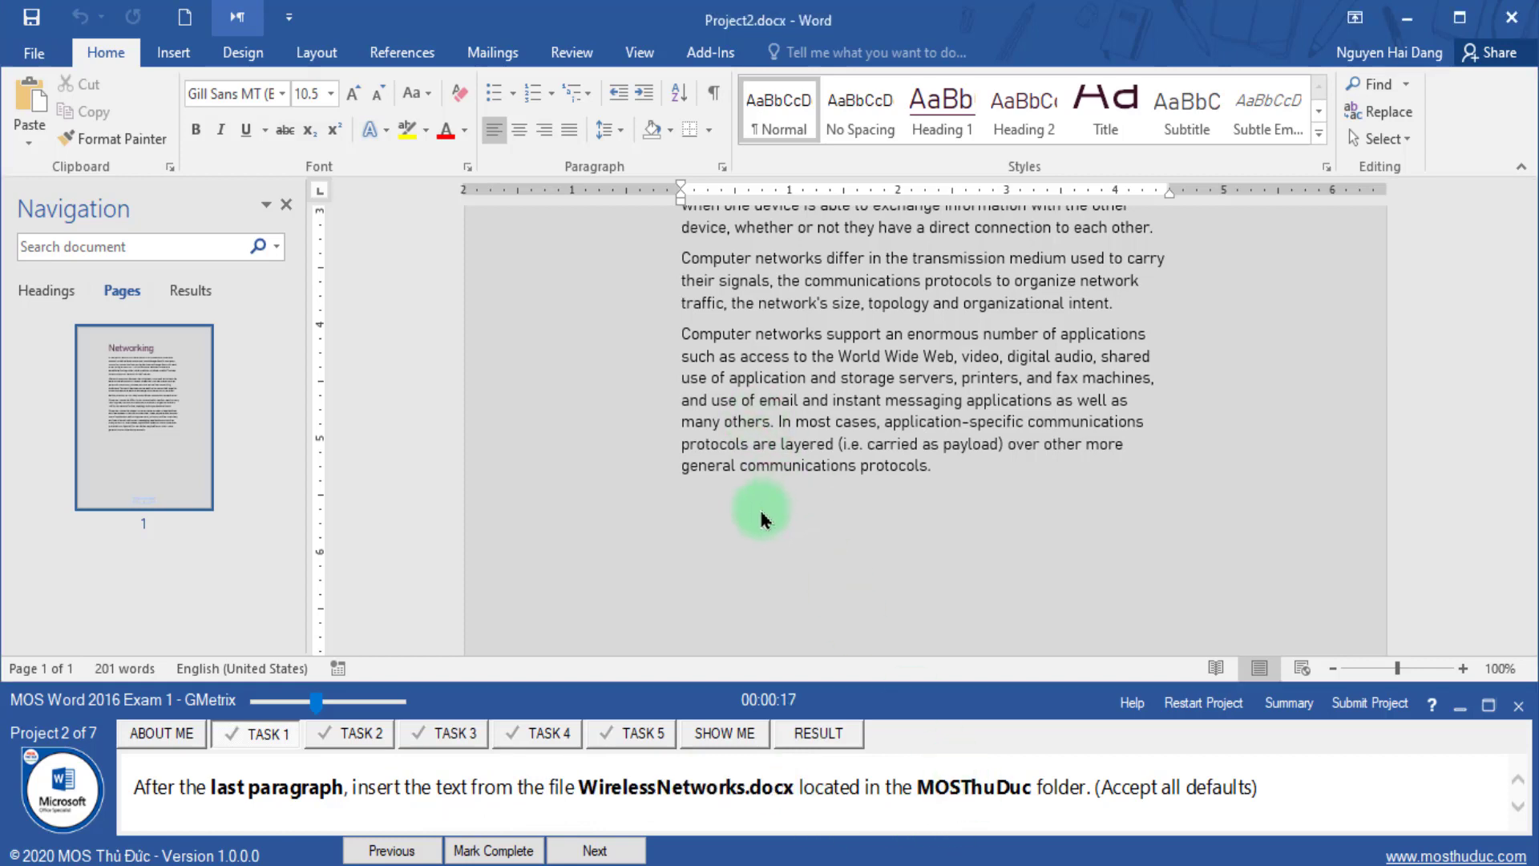
- Open Insert > Object > Text from File and navigate into the MOSThuDuc folder
left_click(174, 52)
left_click(1290, 139)
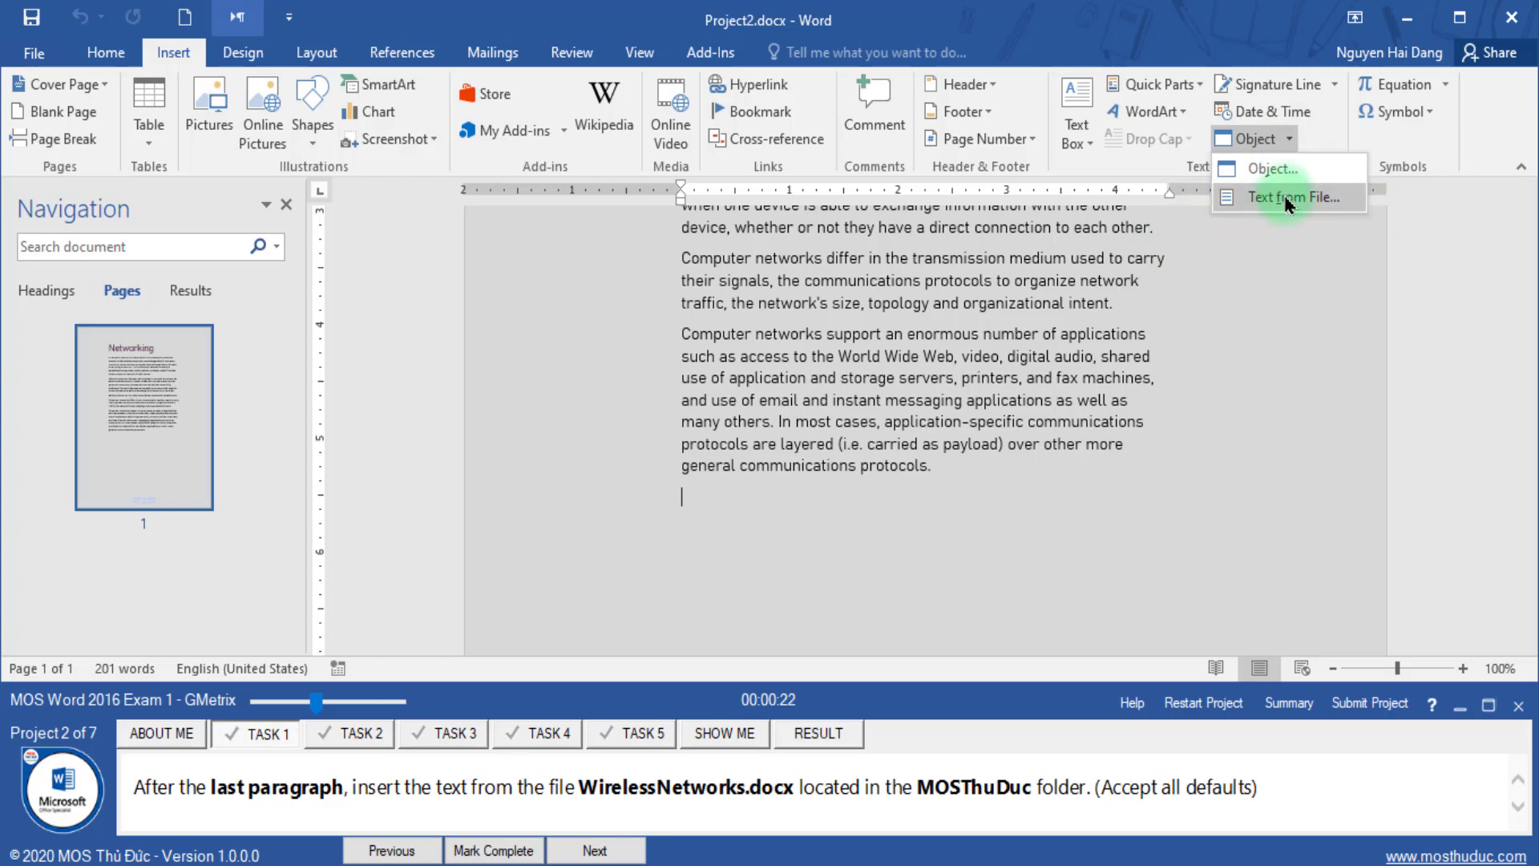
left_click(1288, 204)
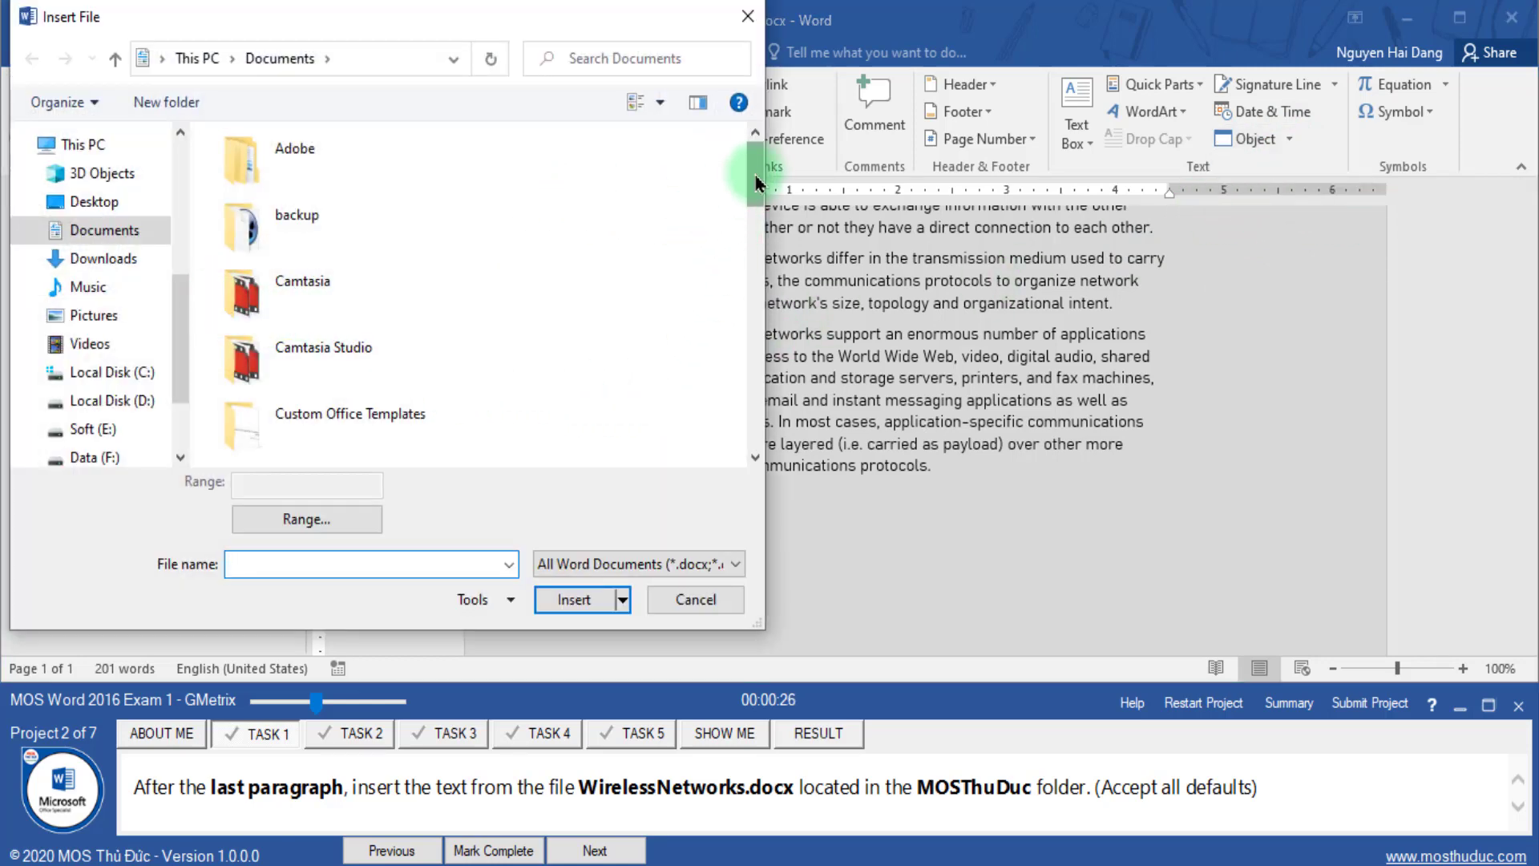
left_click_drag(756, 183, 756, 268)
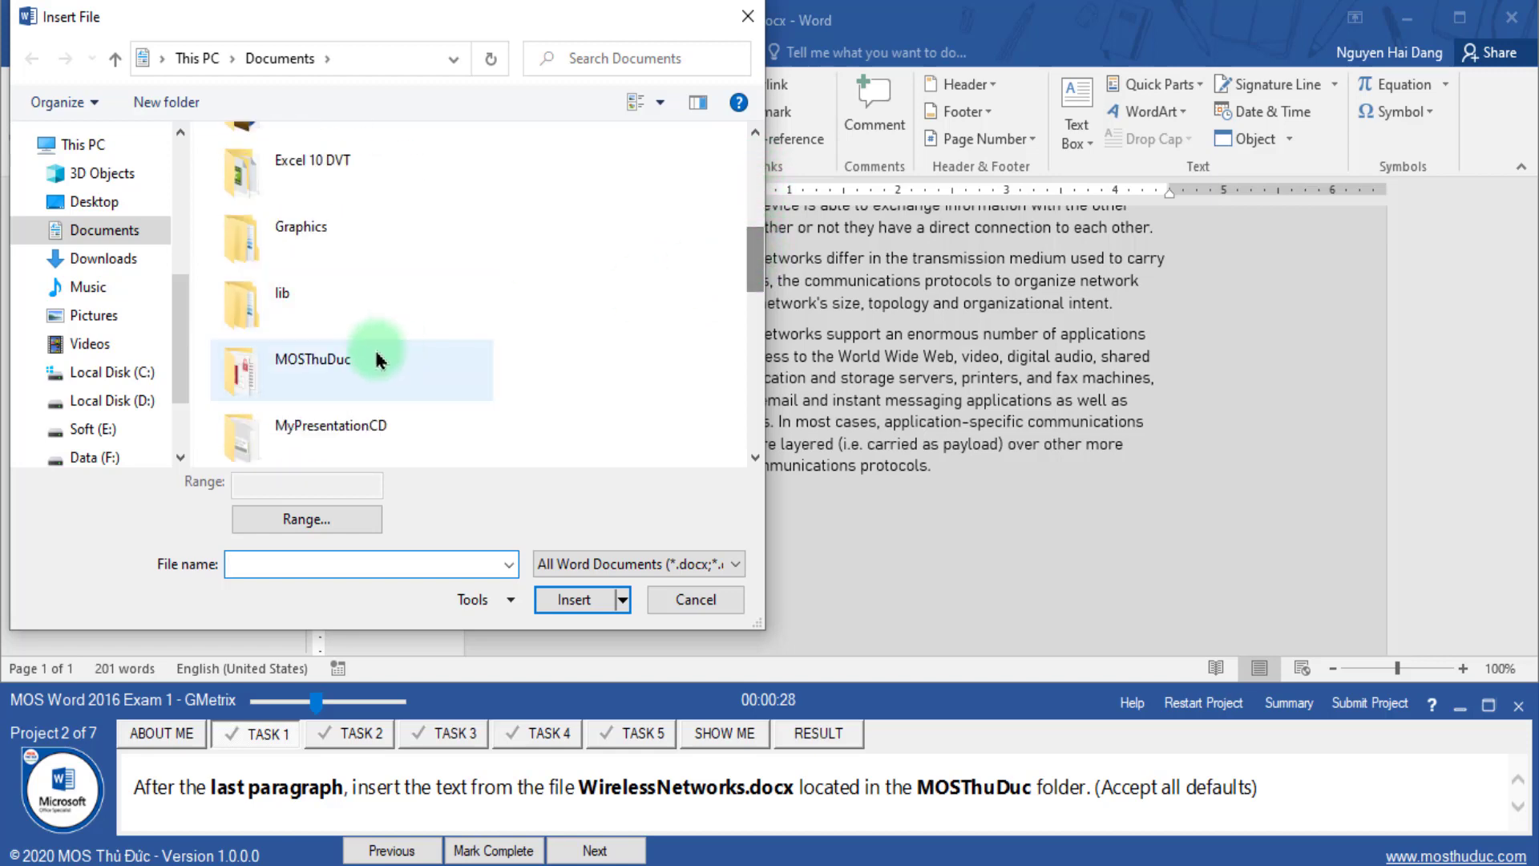
left_click(377, 359)
double_click(336, 358)
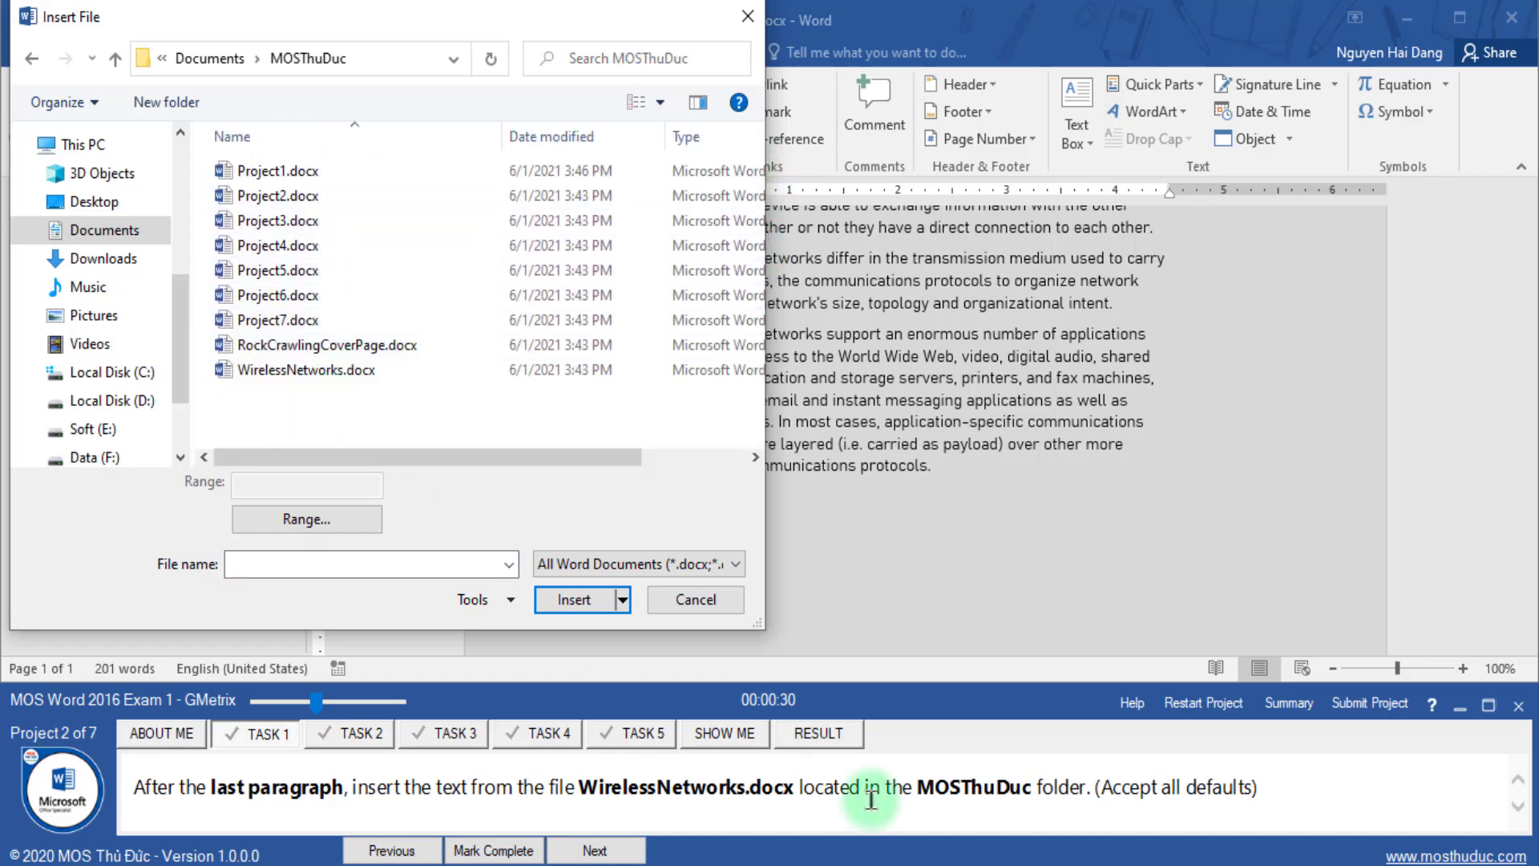
- Insert the text of WirelessNetworks.docx and mark the task complete
left_click(589, 789)
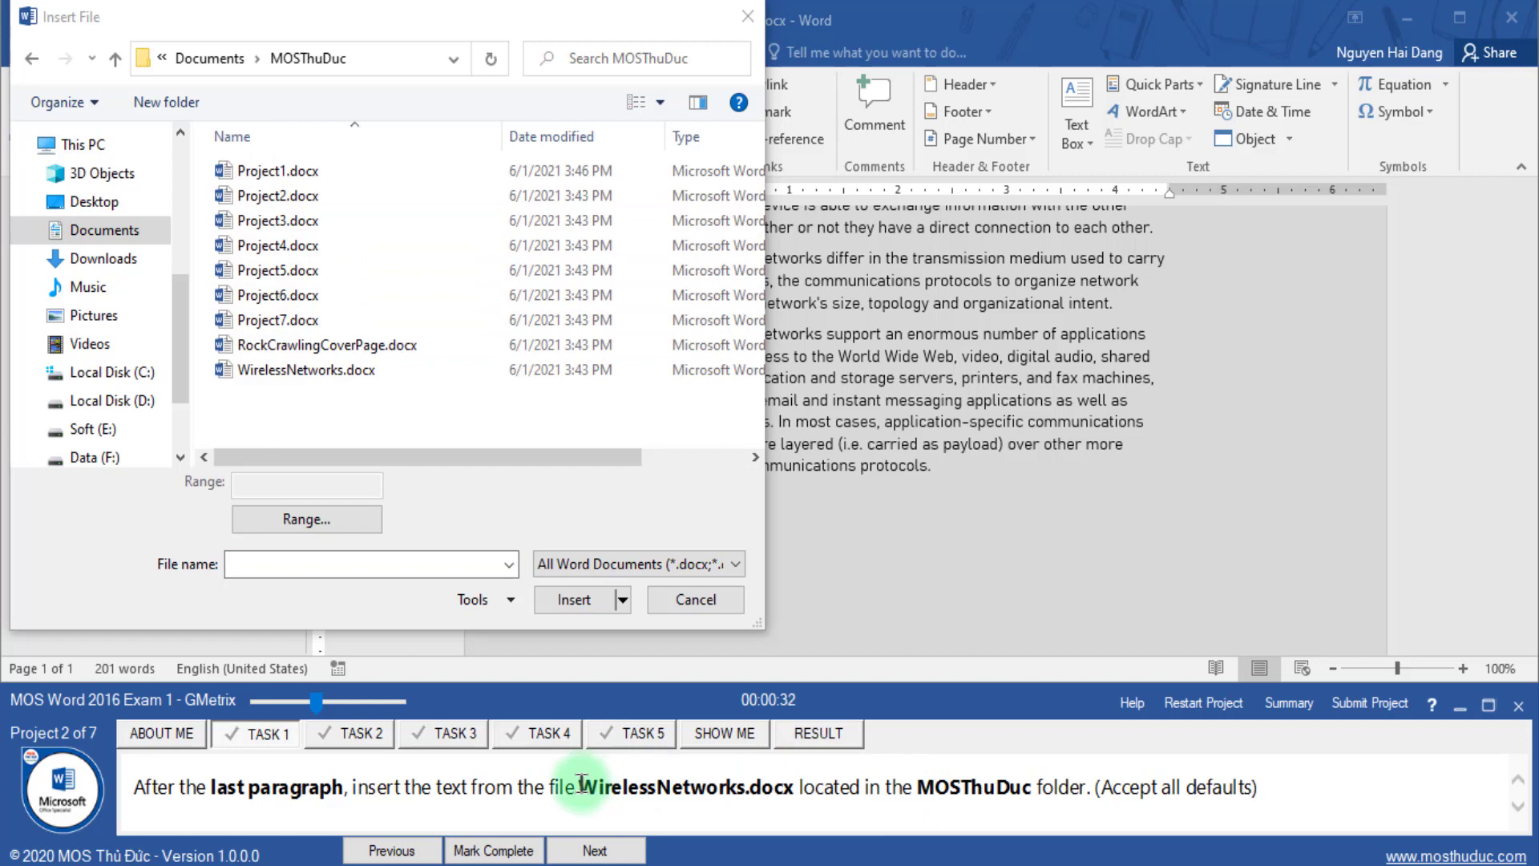
left_click_drag(582, 786, 771, 790)
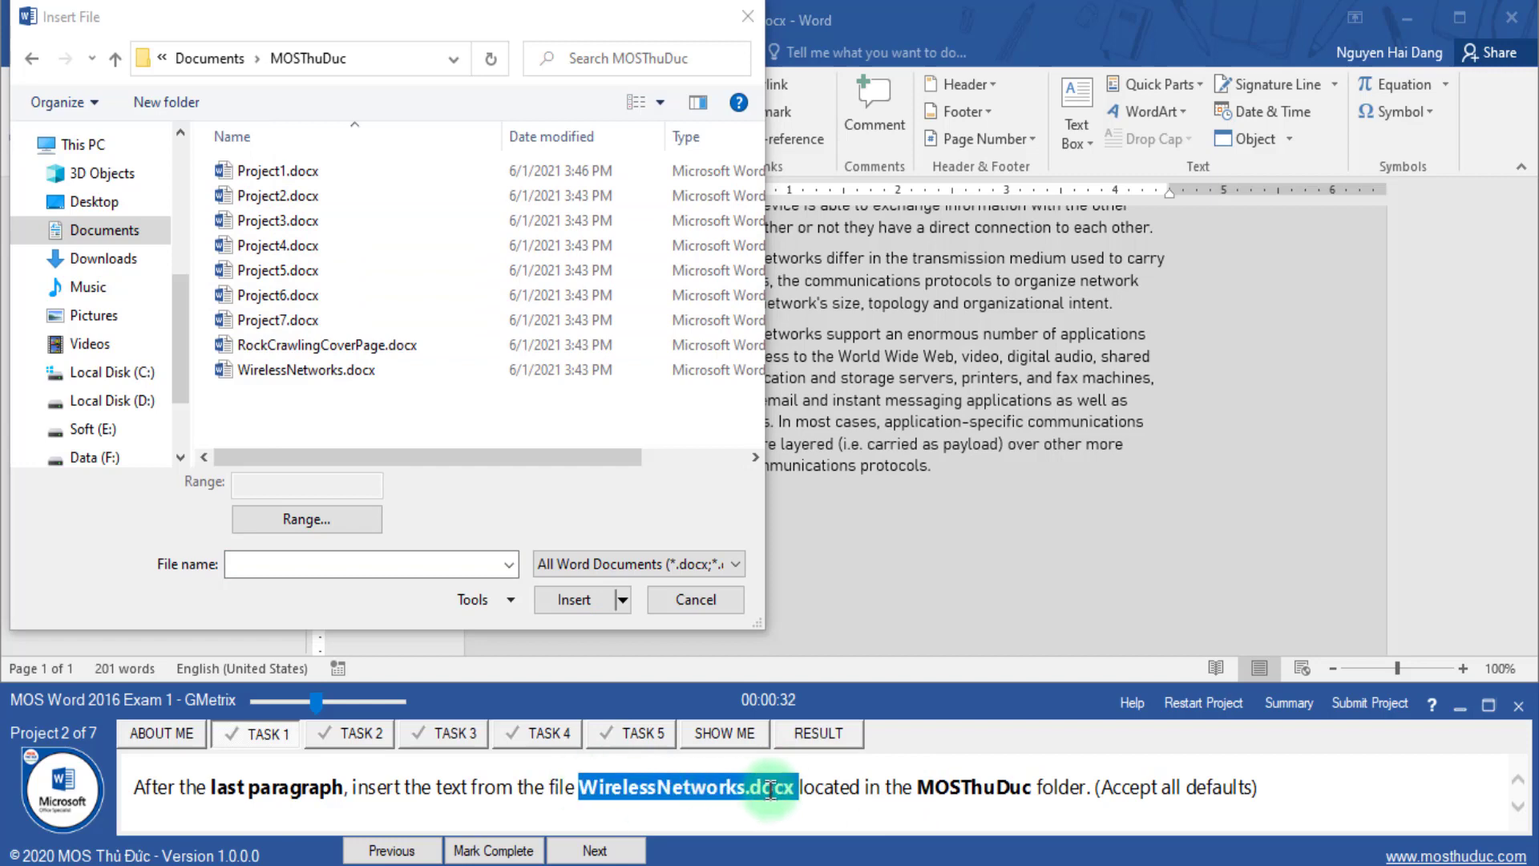
left_click(329, 370)
left_click(571, 601)
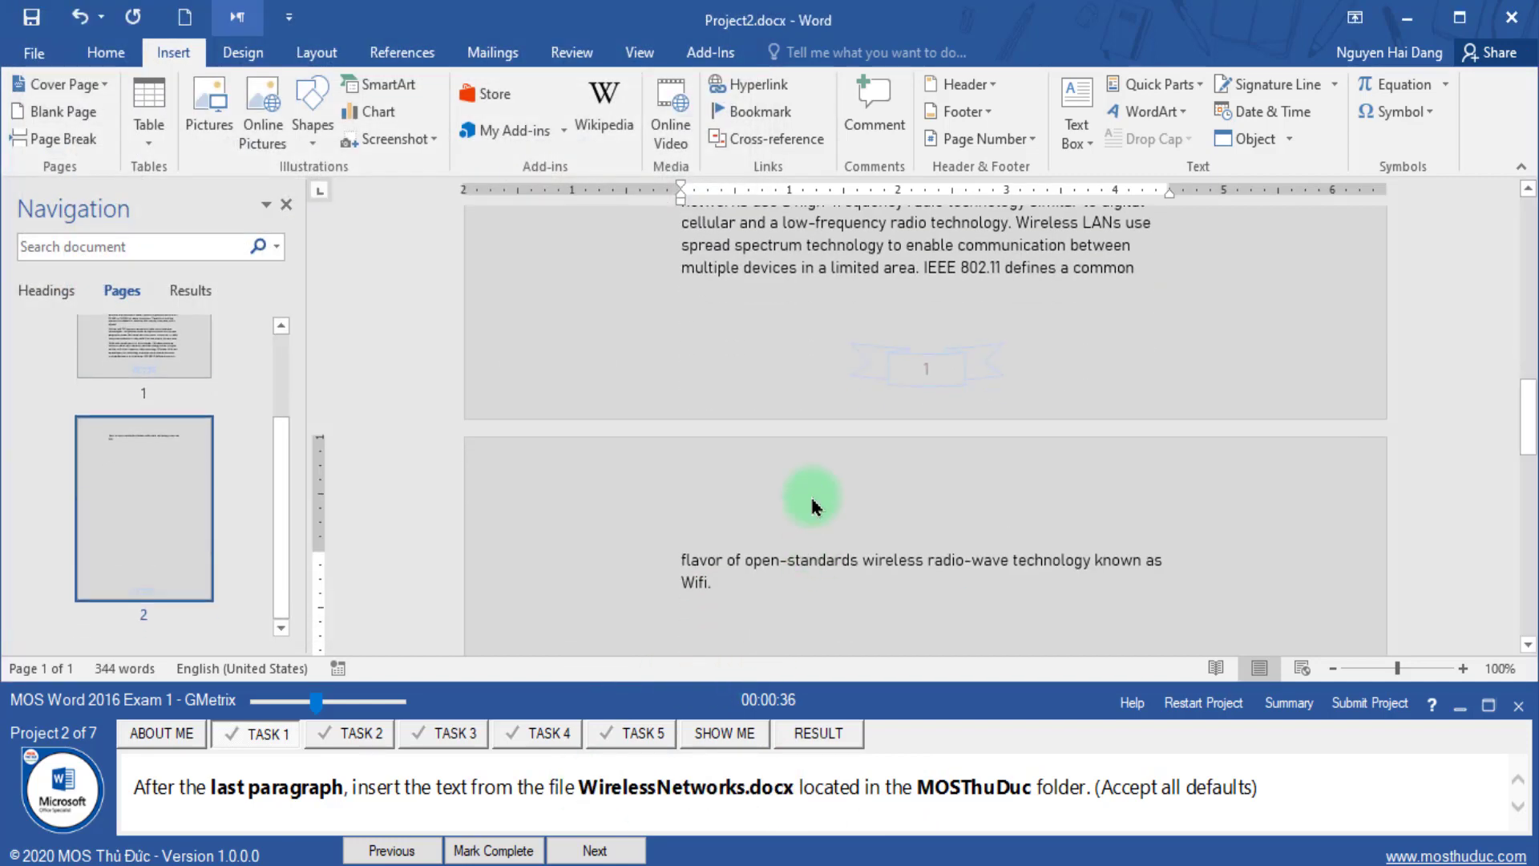
left_click(501, 850)
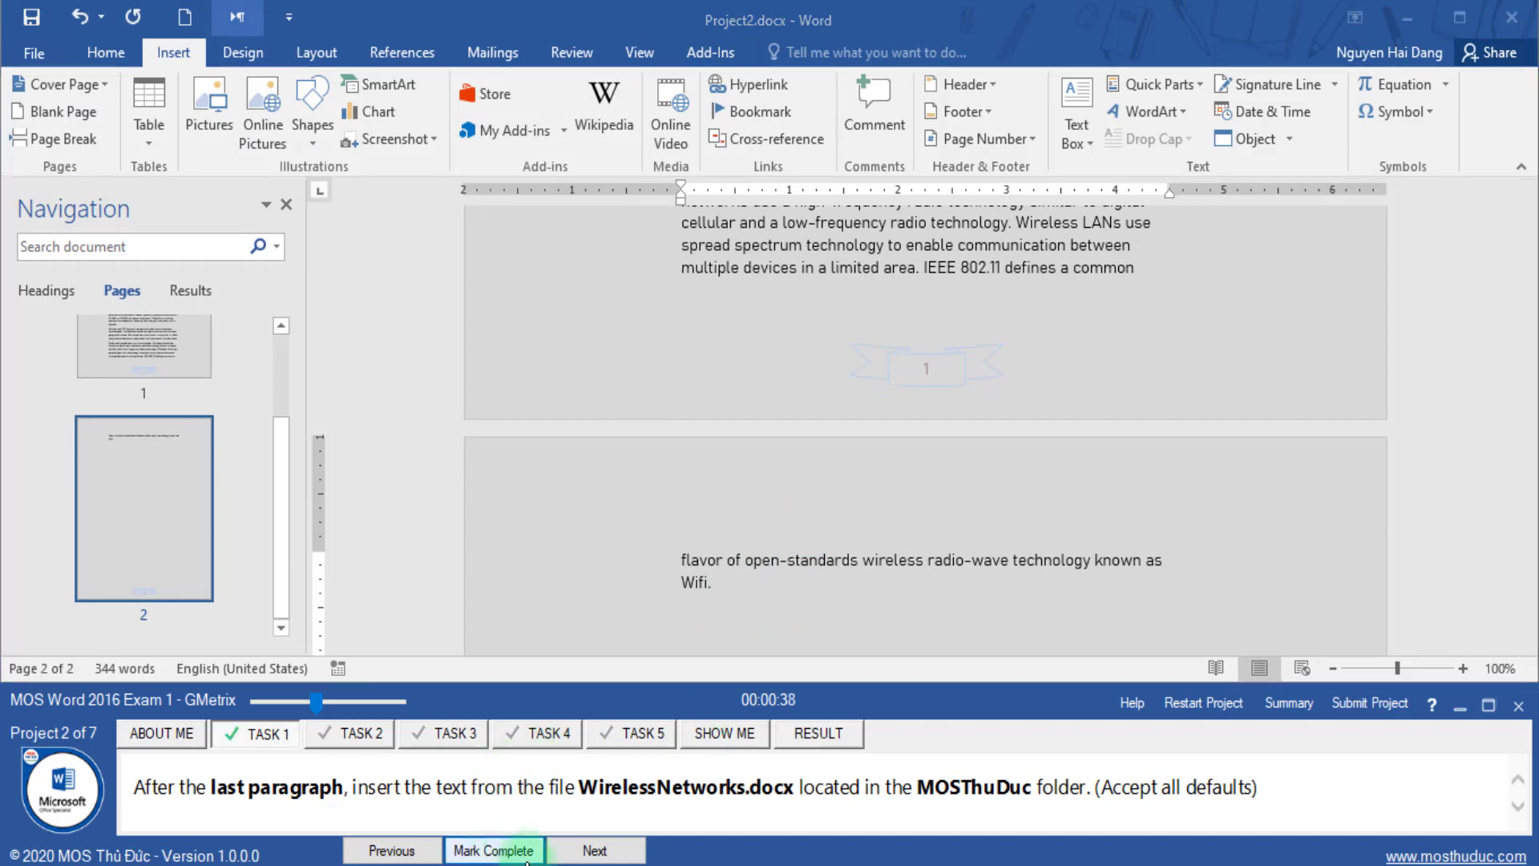
- Review the margins task (1.0" top/bottom, 1.2" left/right) and bring up Layout commands
left_click(597, 851)
left_click_drag(320, 714, 336, 714)
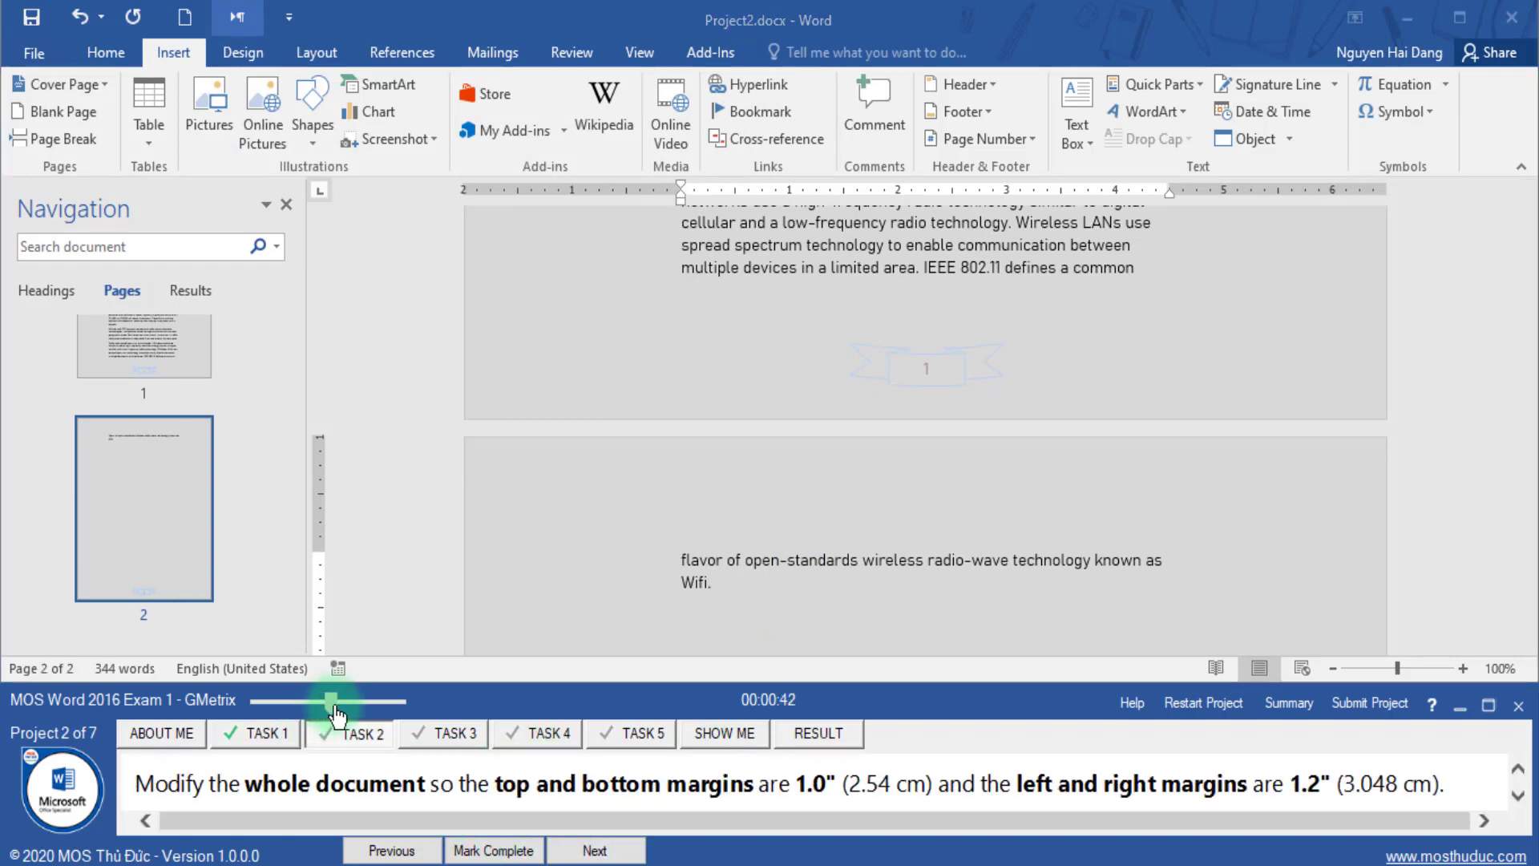
left_click_drag(137, 784, 393, 785)
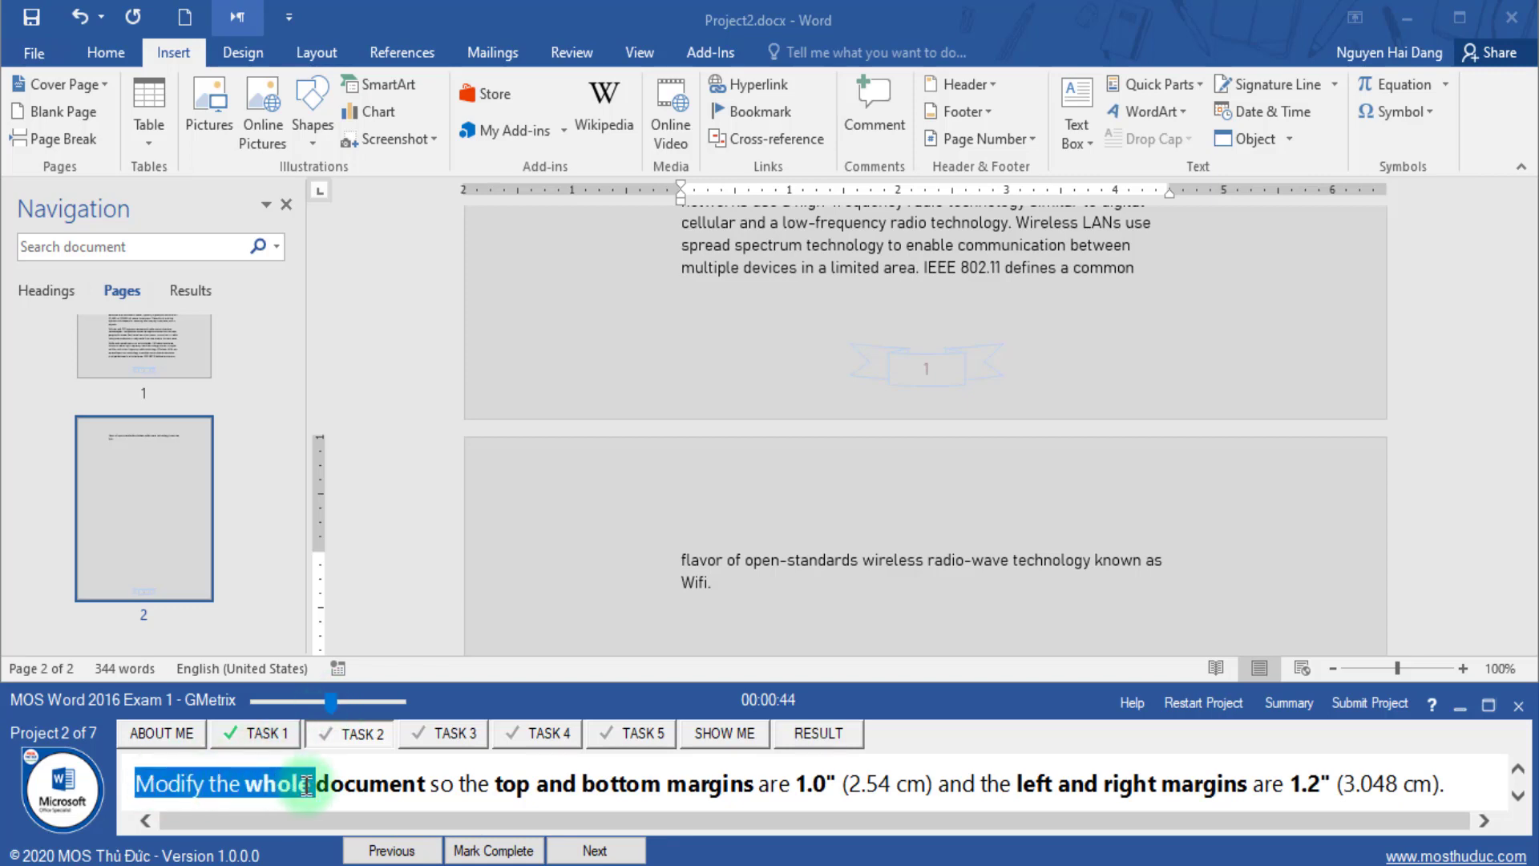
left_click_drag(493, 785, 790, 796)
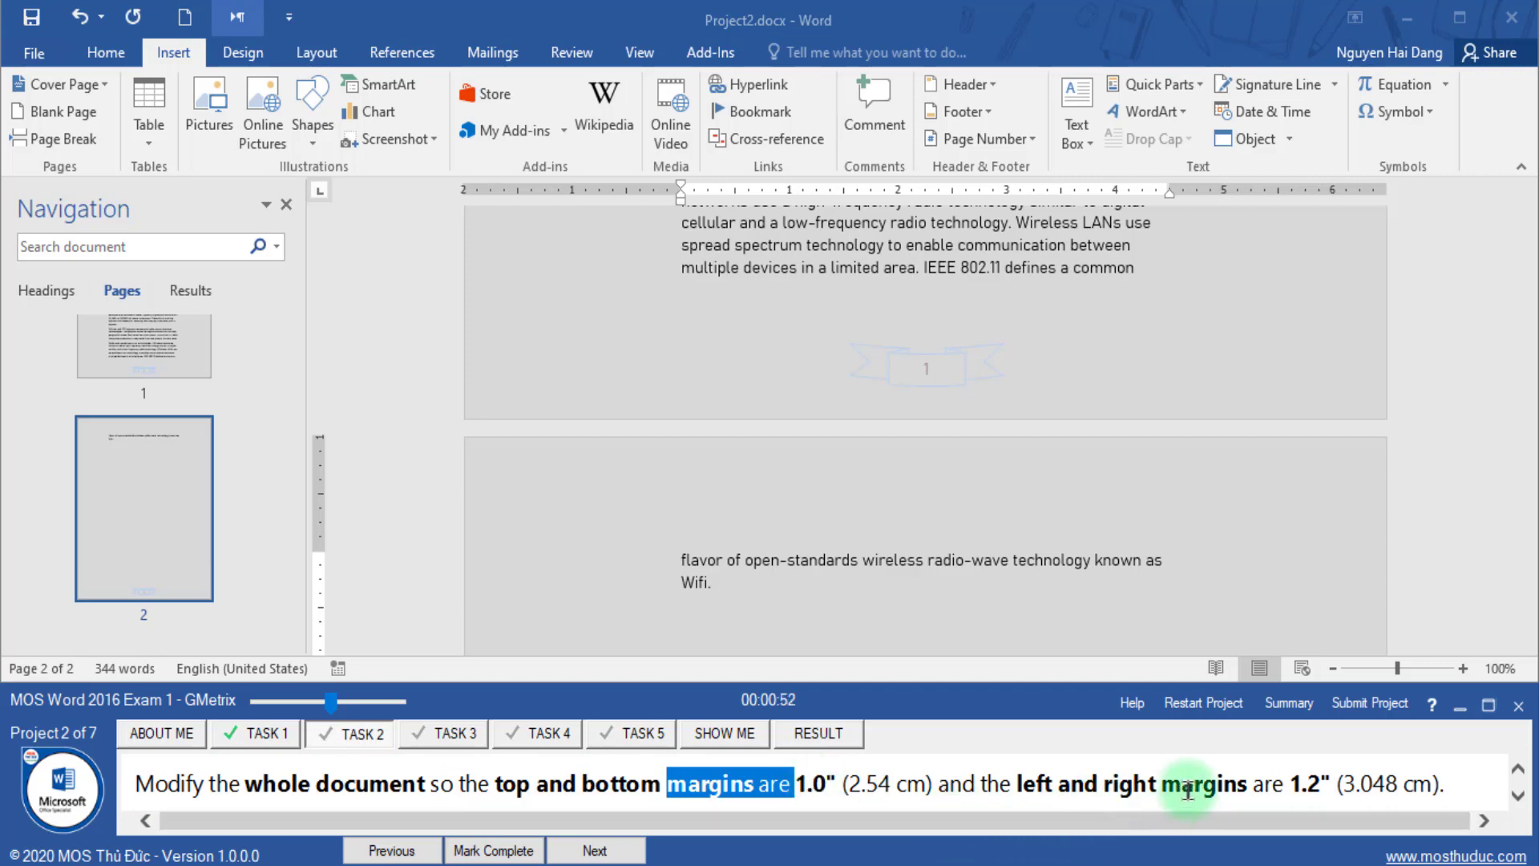
scroll(1188, 789, "down", 1)
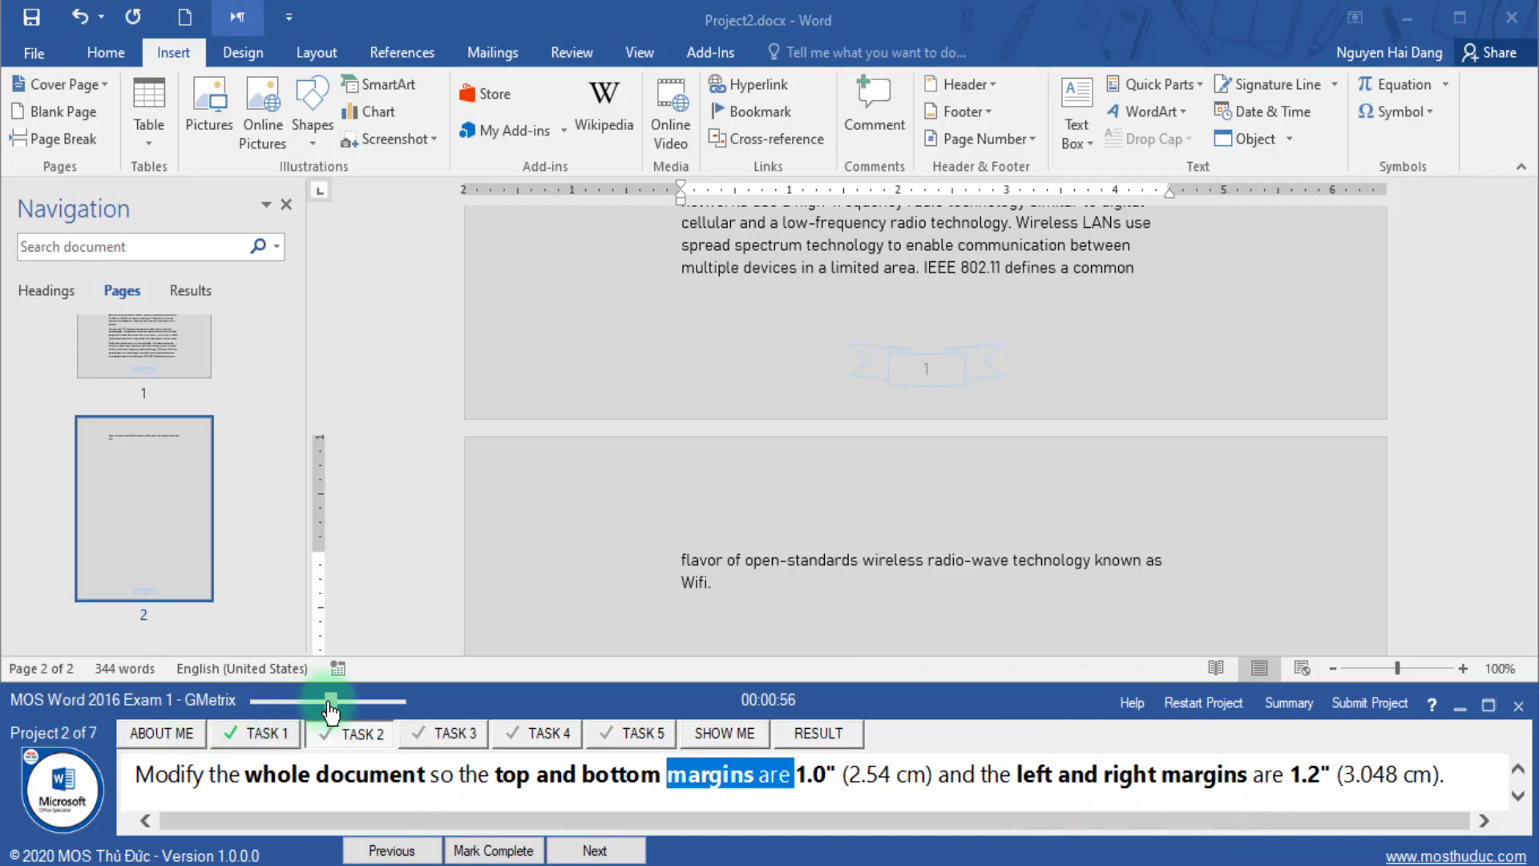
left_click_drag(330, 710, 323, 703)
left_click(944, 818)
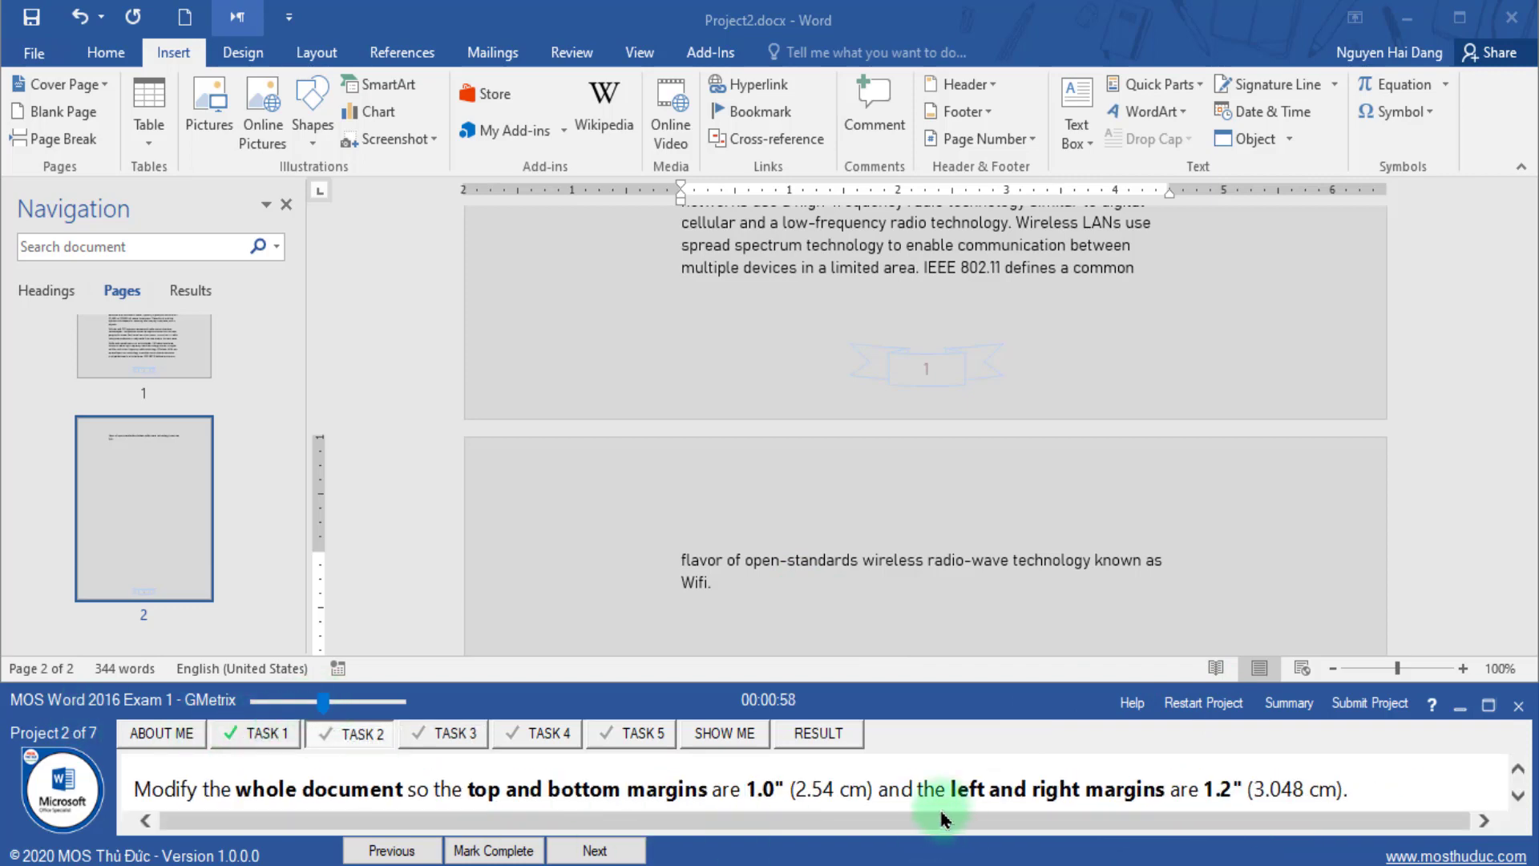
left_click(311, 55)
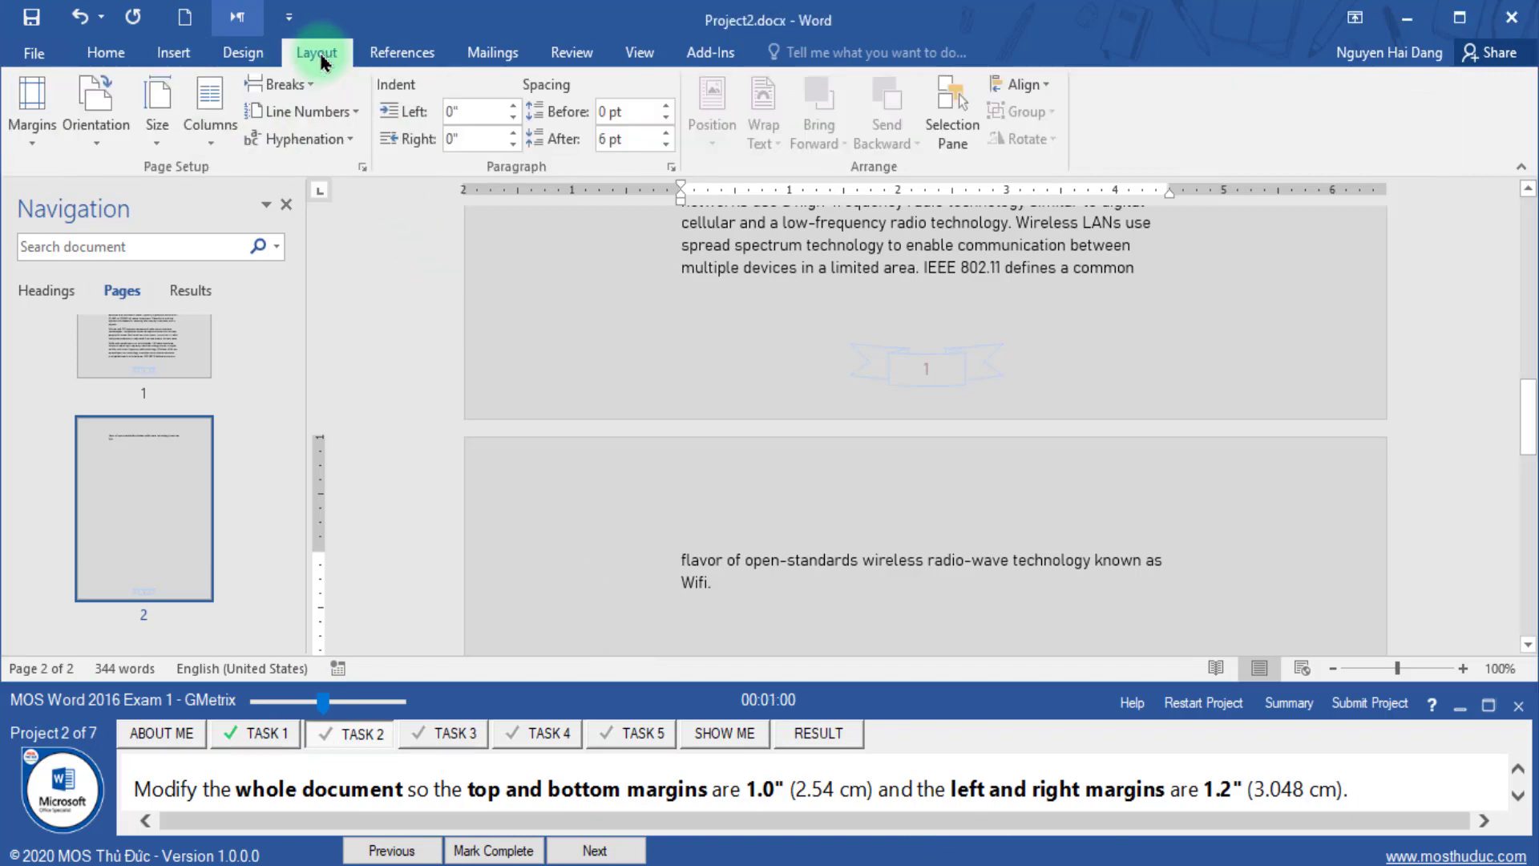
- Set 1.2" left and right margins with 1" top and bottom for the whole document, and mark it complete
left_click(31, 138)
left_click(58, 645)
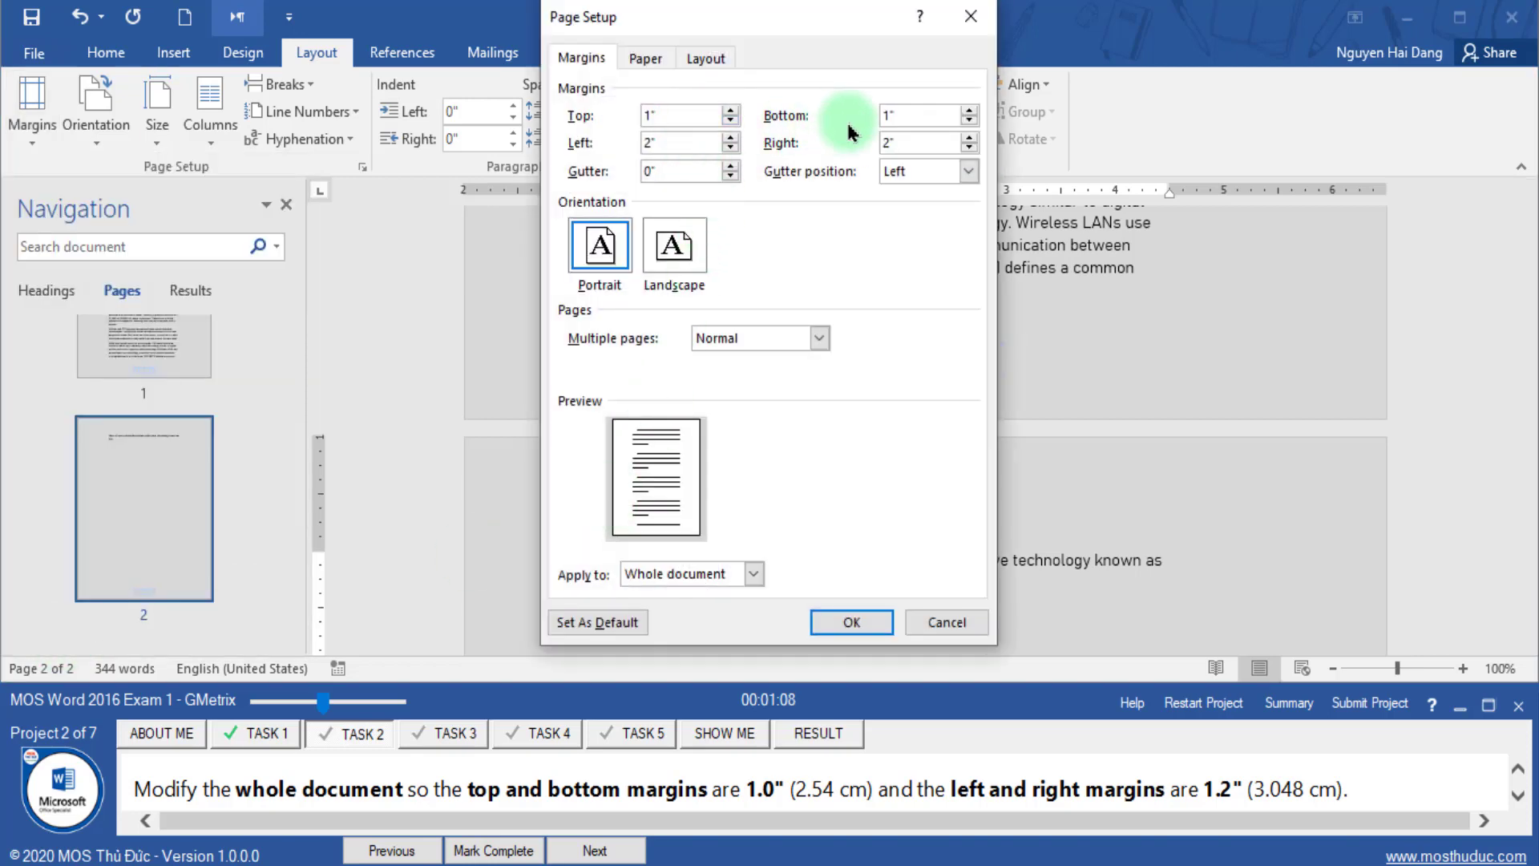
left_click_drag(469, 790, 780, 793)
left_click_drag(954, 790, 1169, 791)
left_click(646, 145)
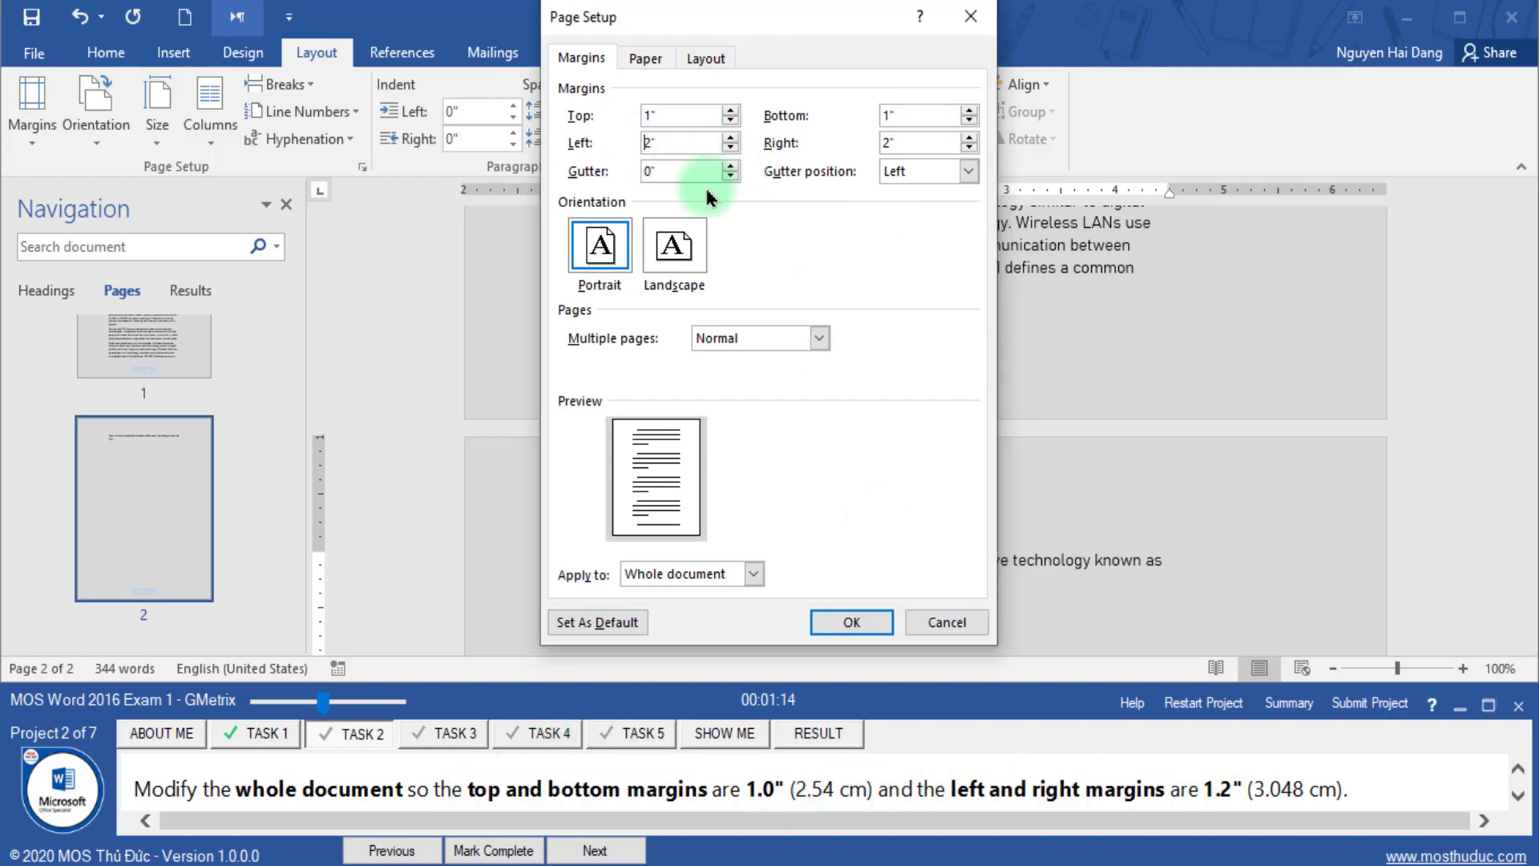
type("1.")
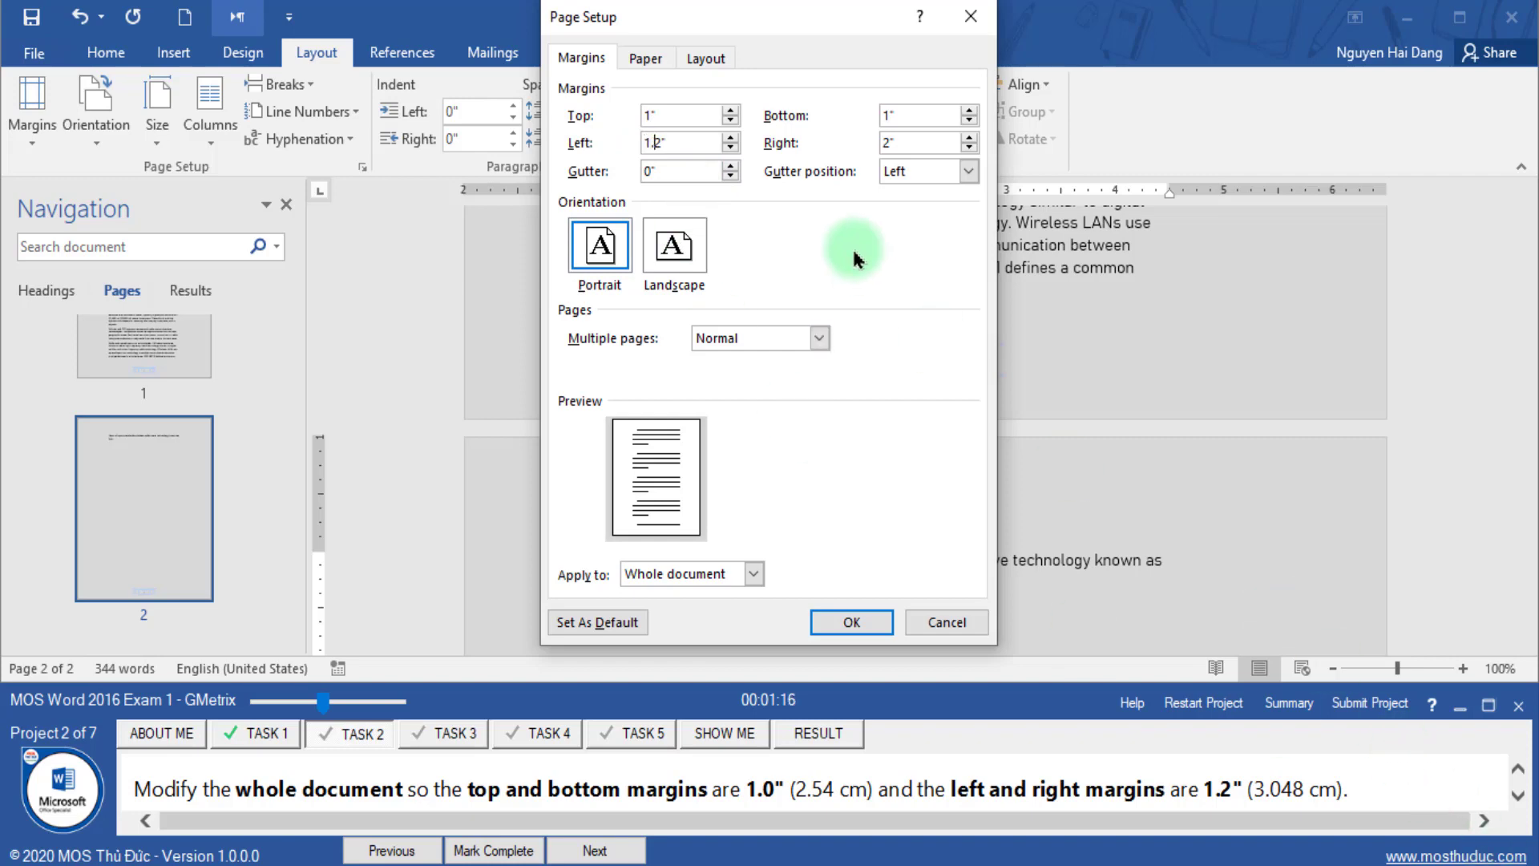
double_click(886, 142)
type("2")
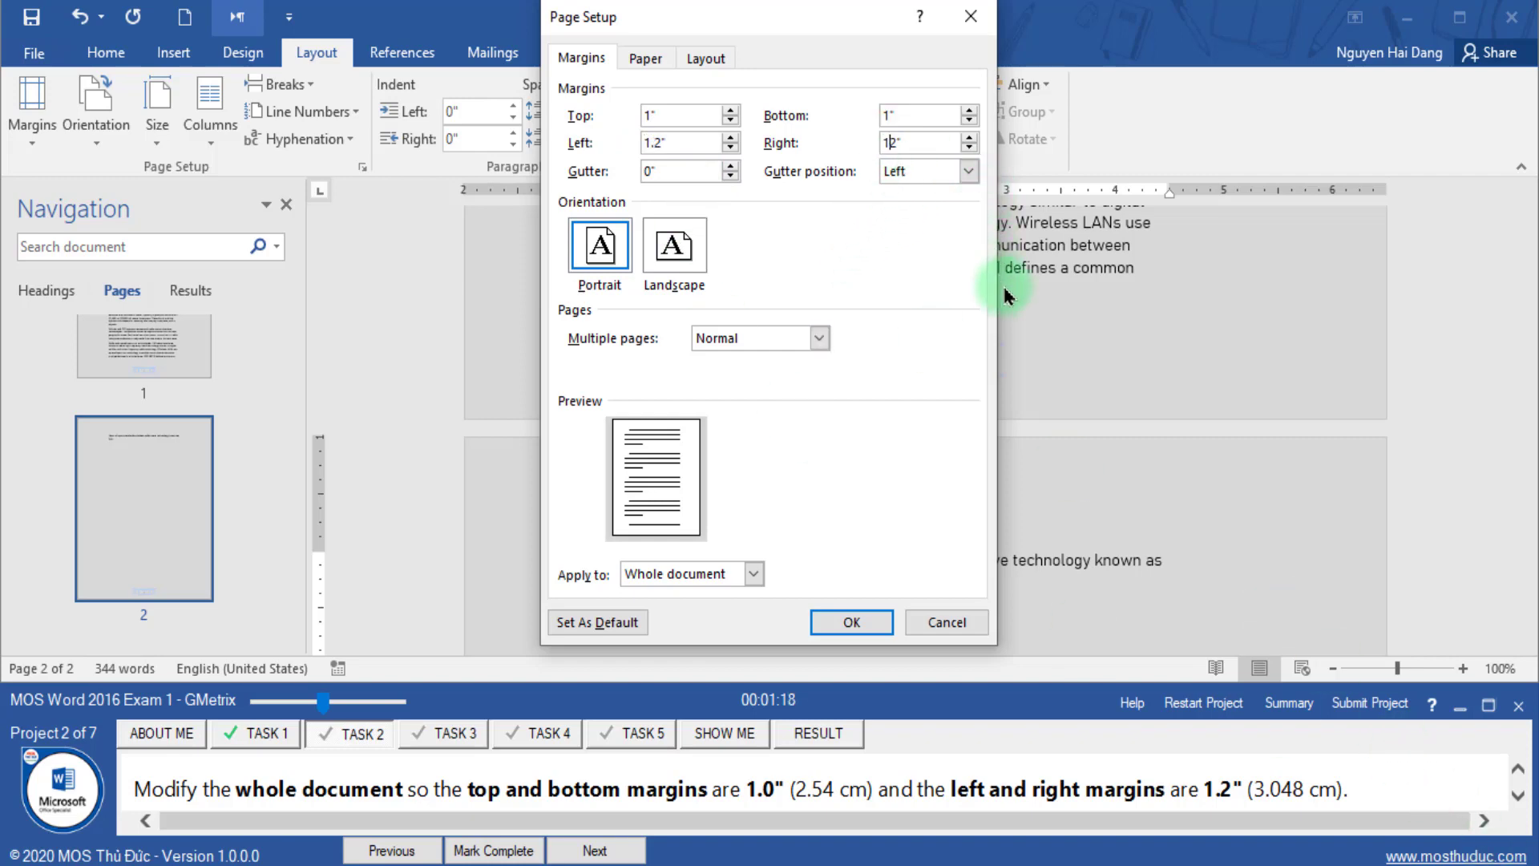
left_click(705, 574)
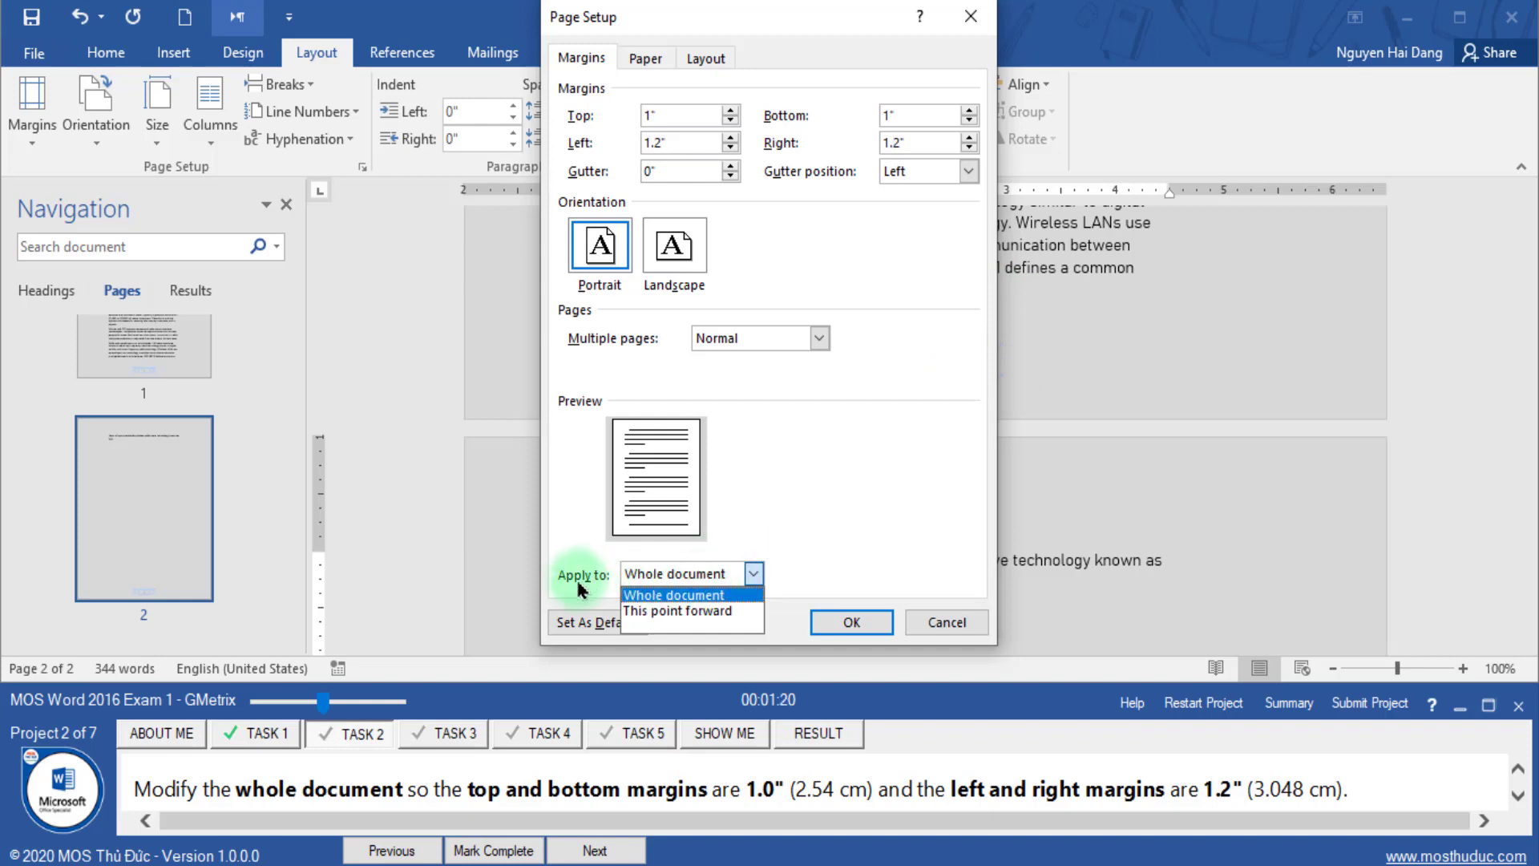
left_click(676, 598)
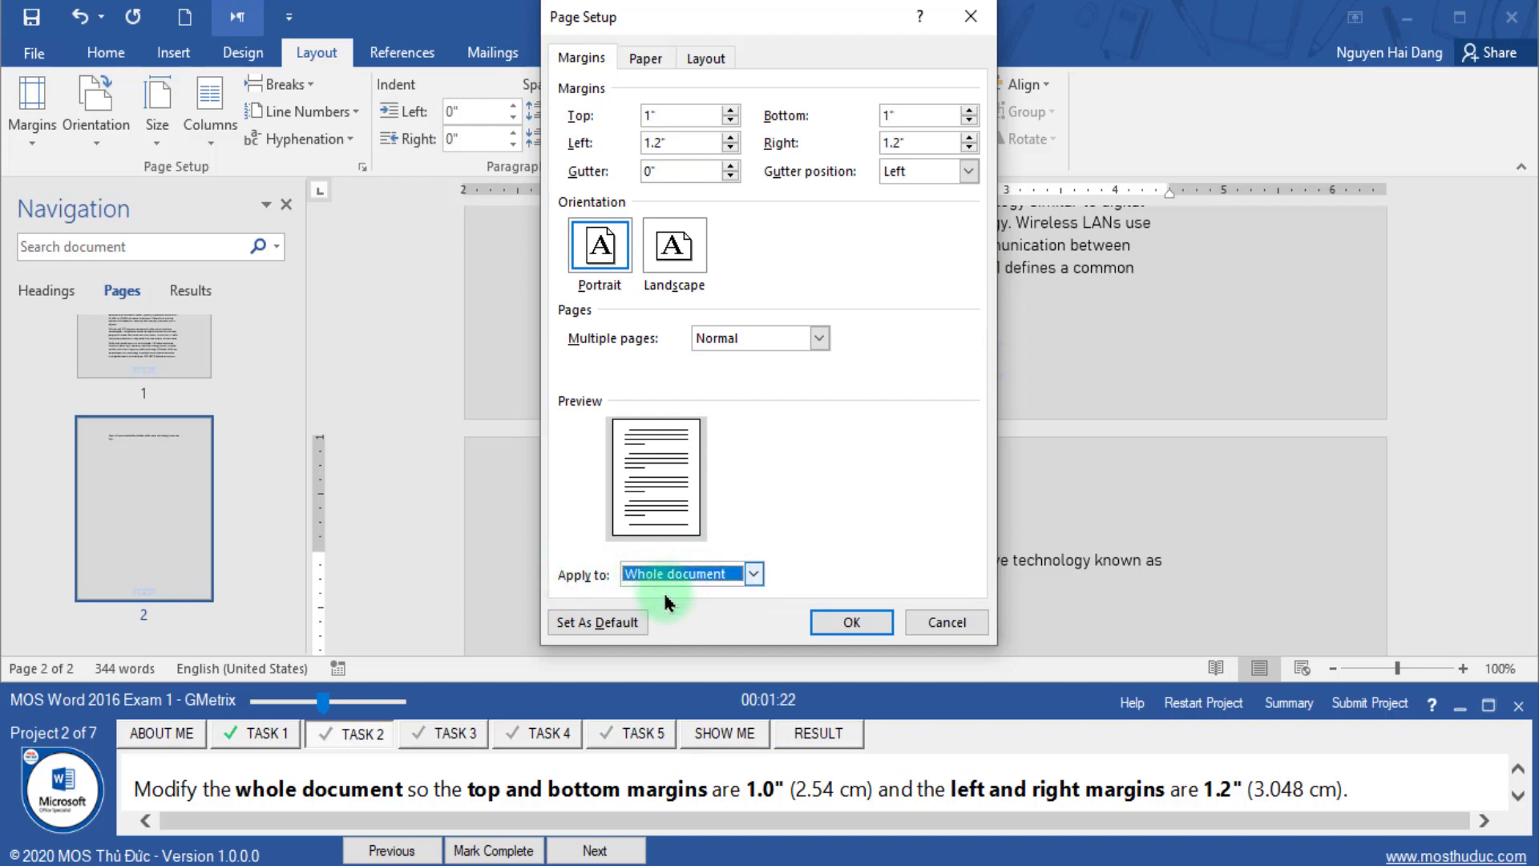
left_click_drag(236, 788, 407, 789)
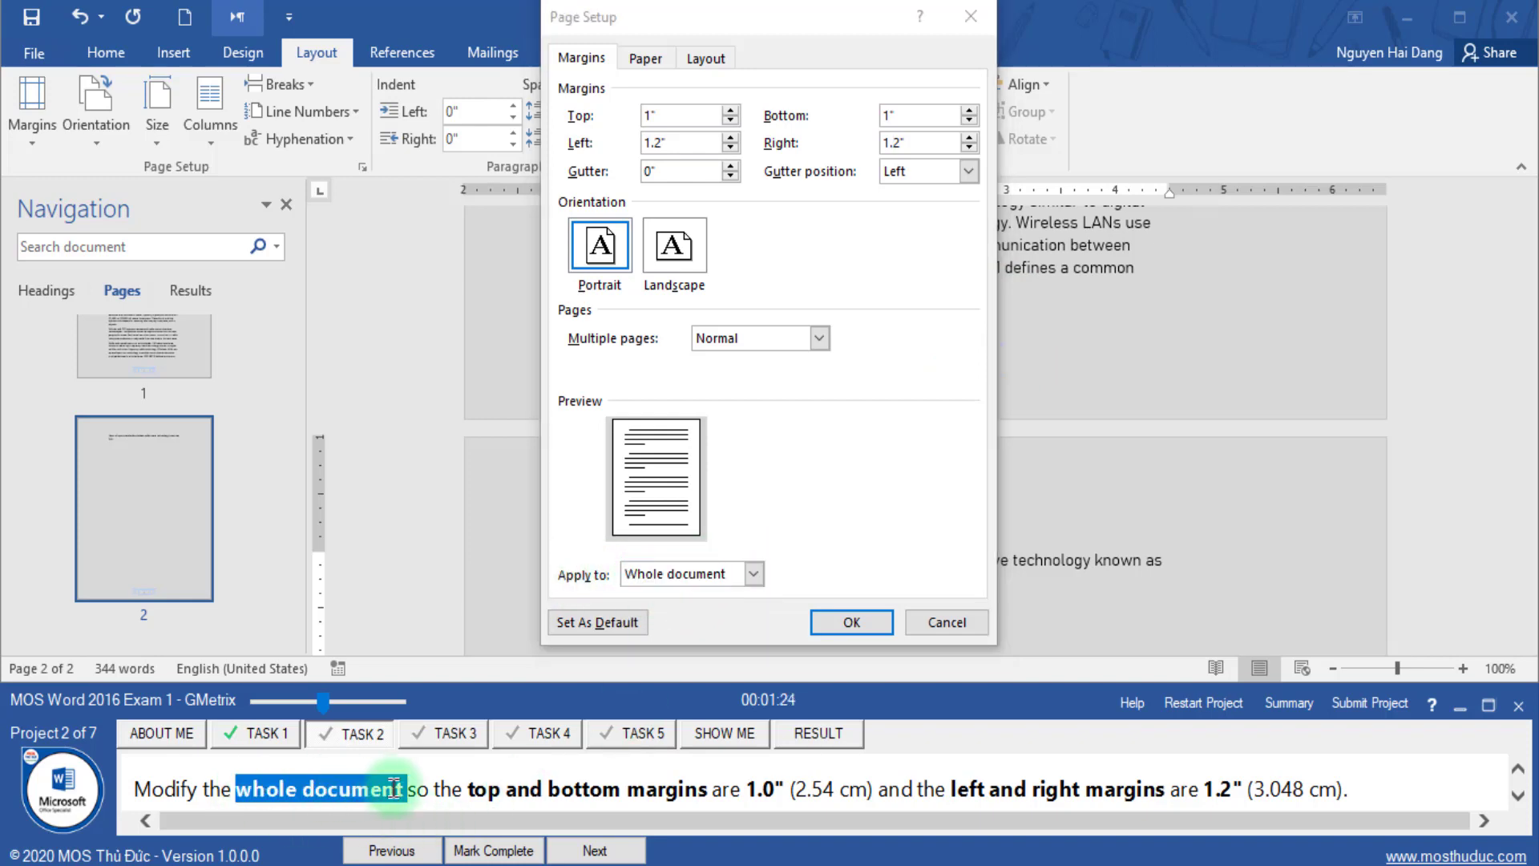
left_click(846, 623)
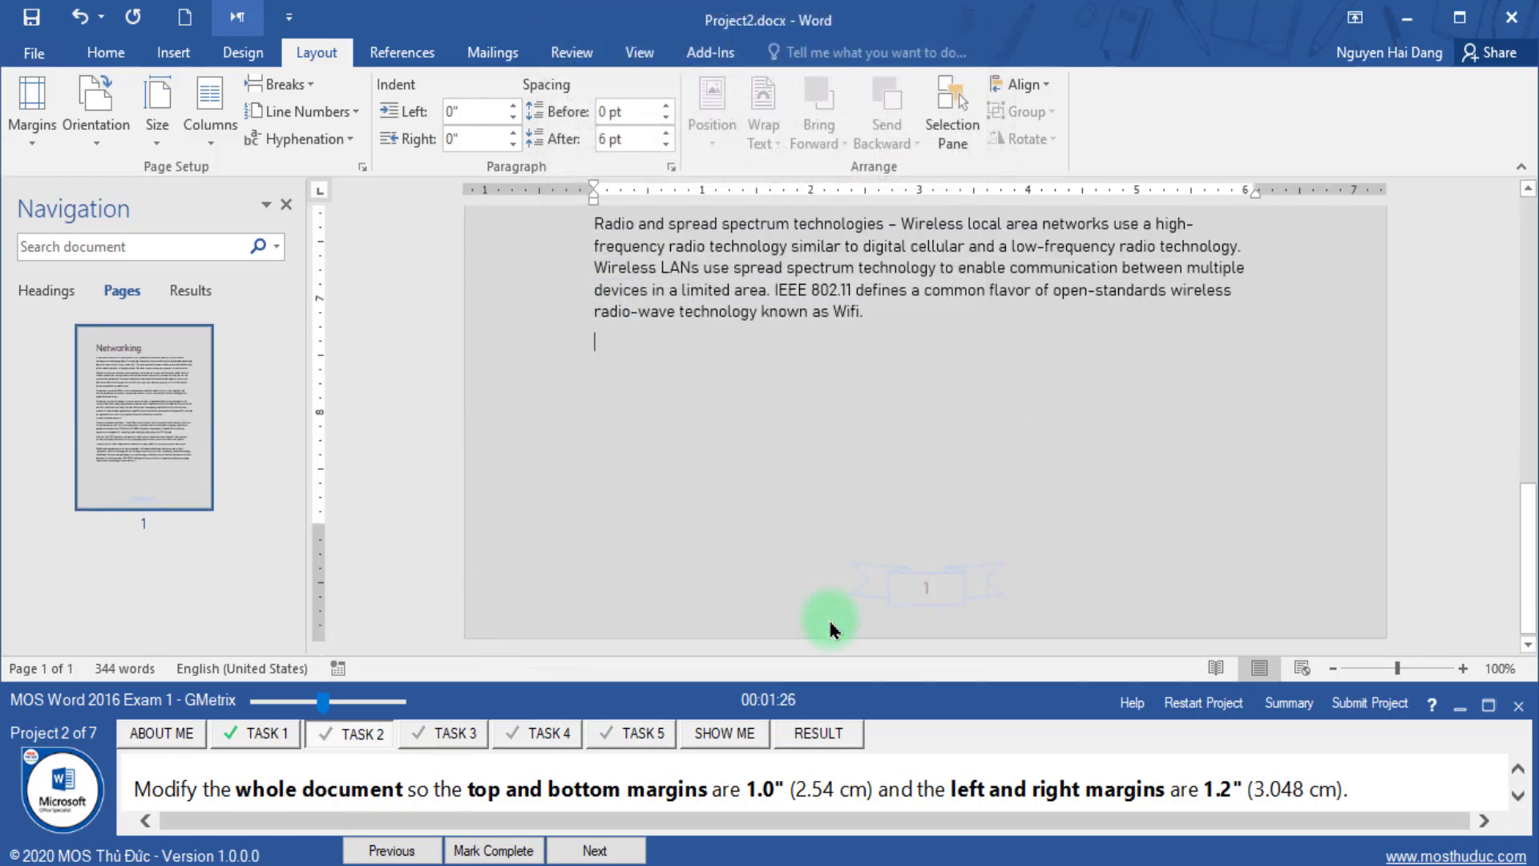
left_click(504, 850)
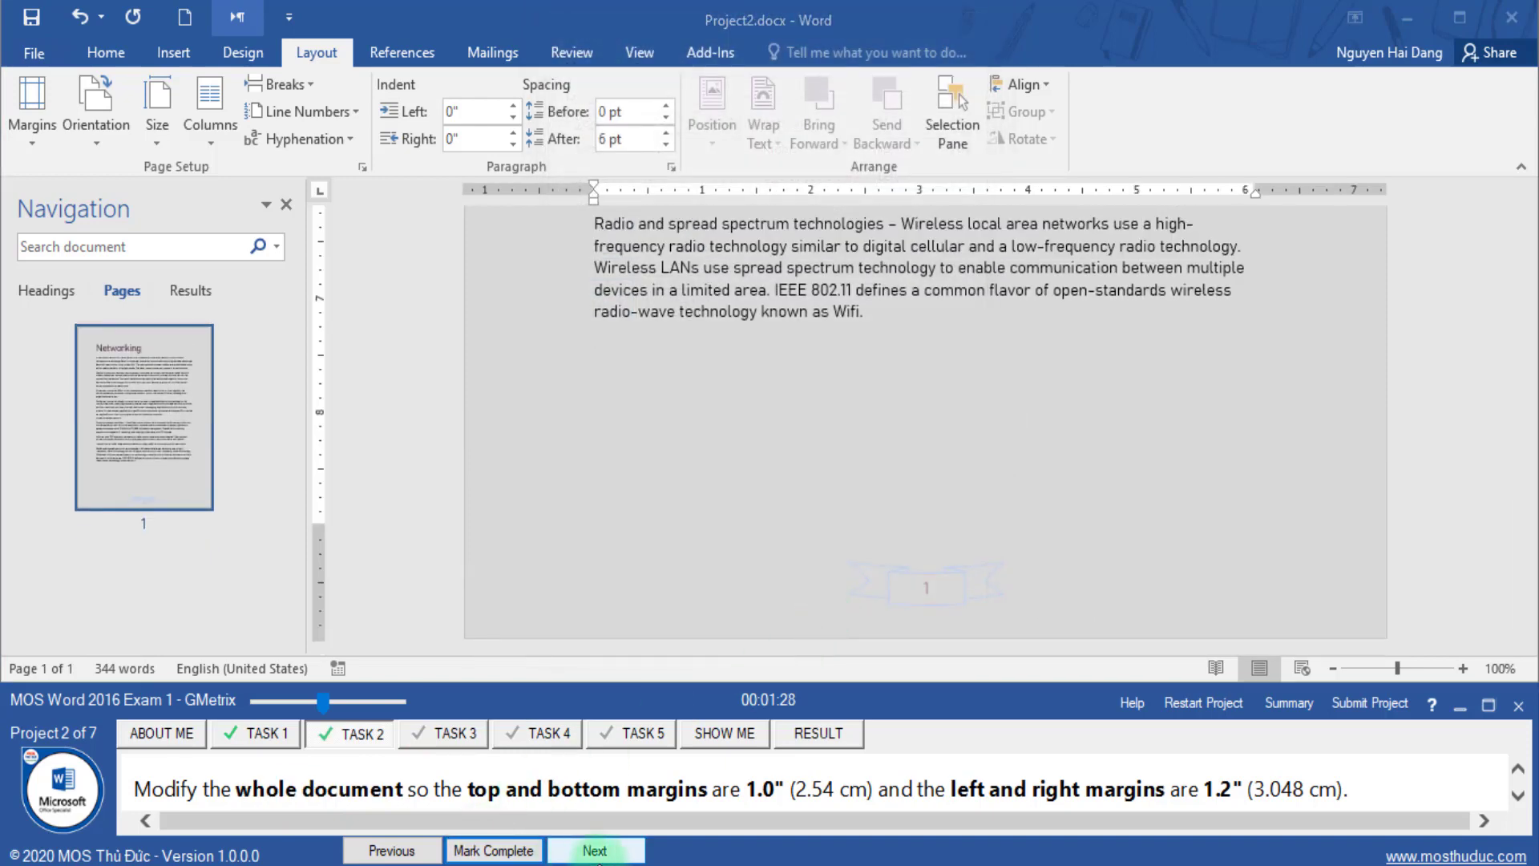
- Apply the Basic (Elegant) style set from the Design gallery, then advance to the next task
left_click(607, 856)
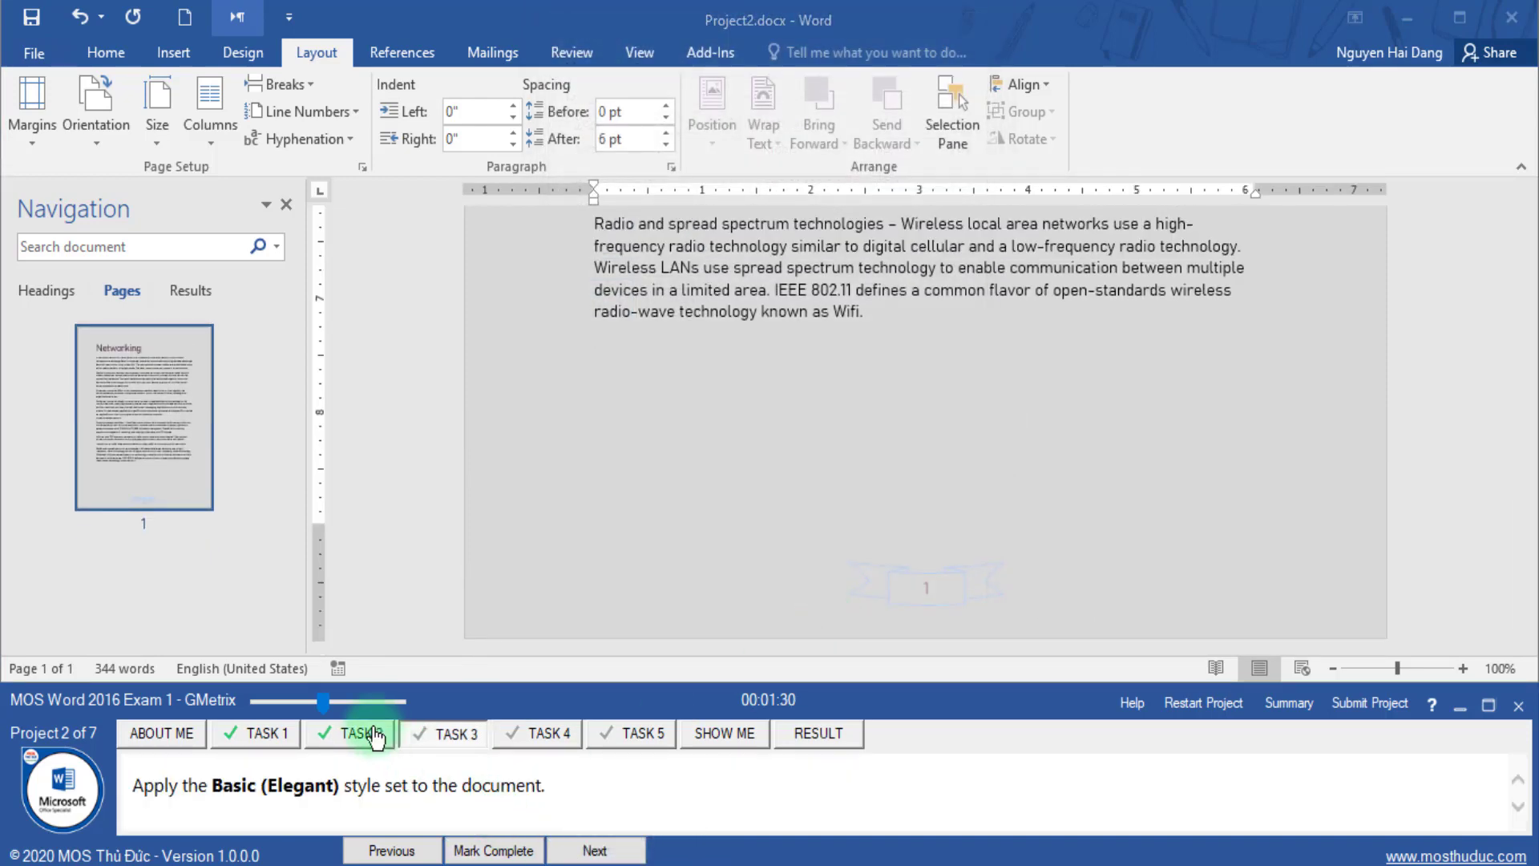
left_click_drag(325, 702, 333, 702)
left_click_drag(149, 784, 197, 784)
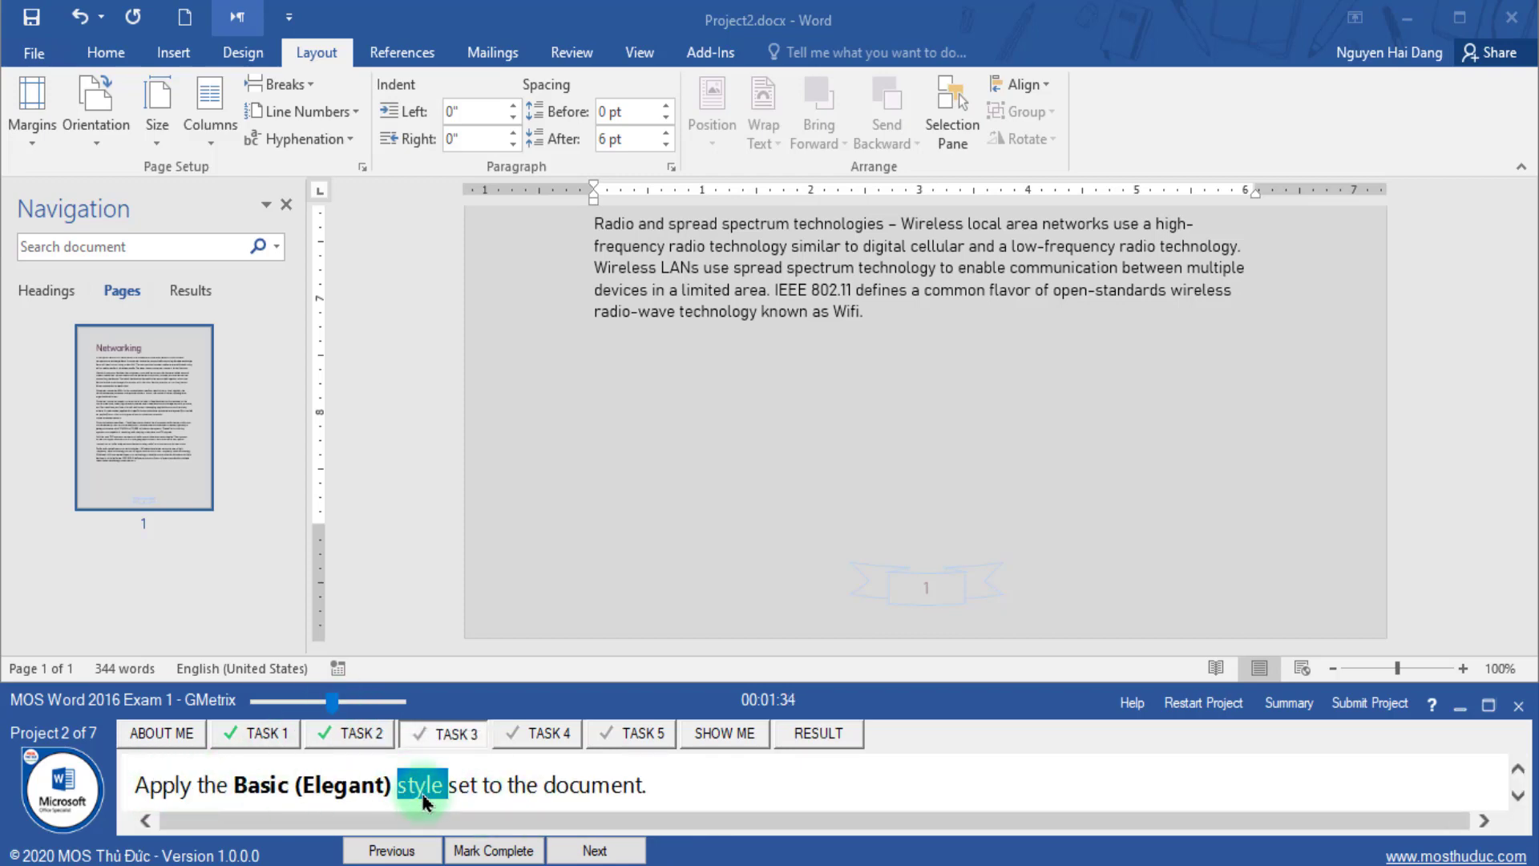
left_click(243, 52)
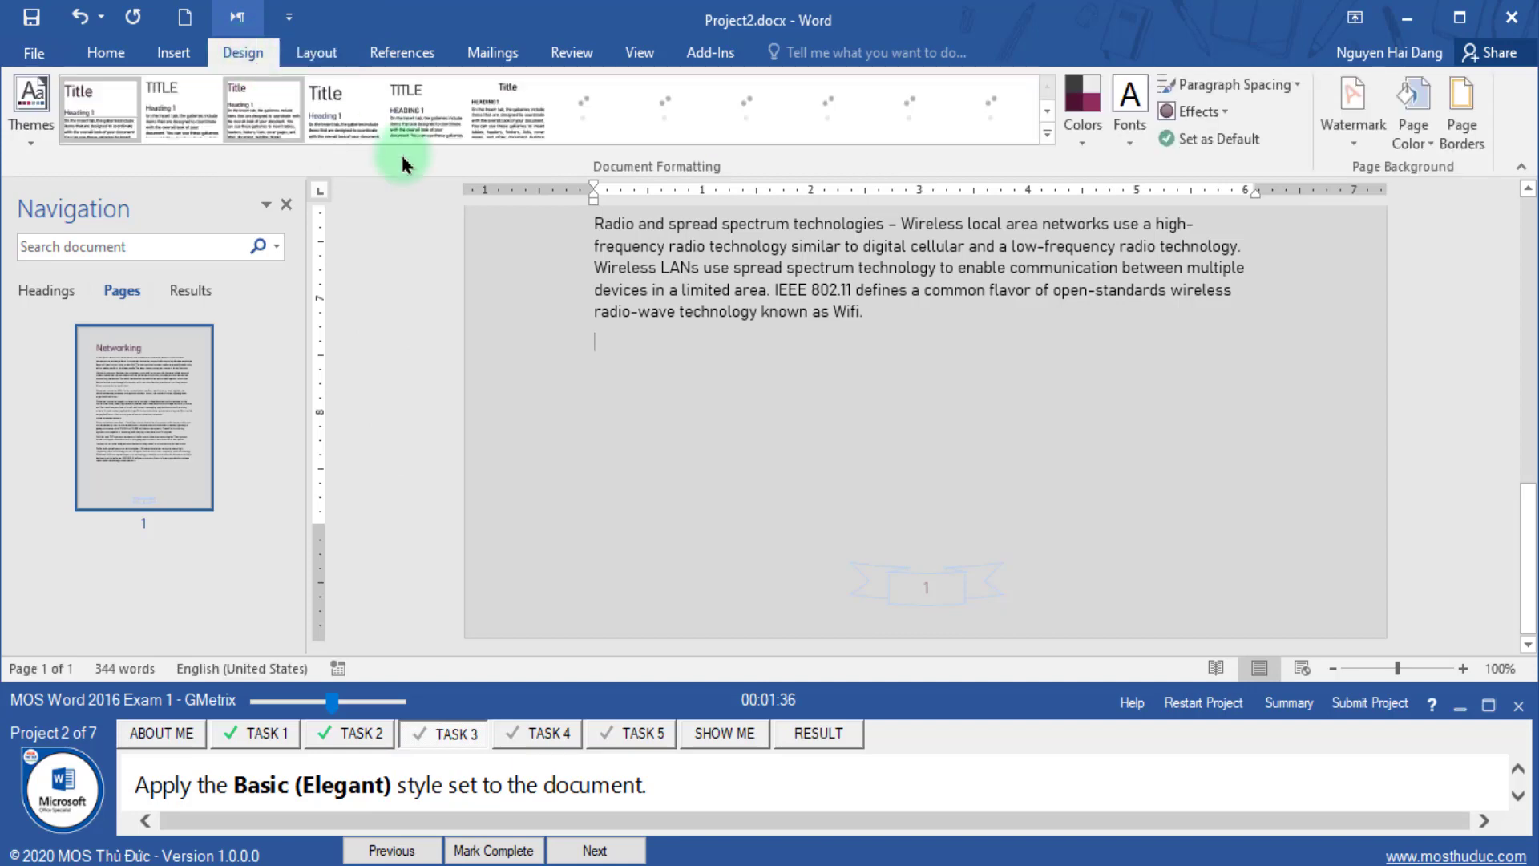
left_click(1048, 137)
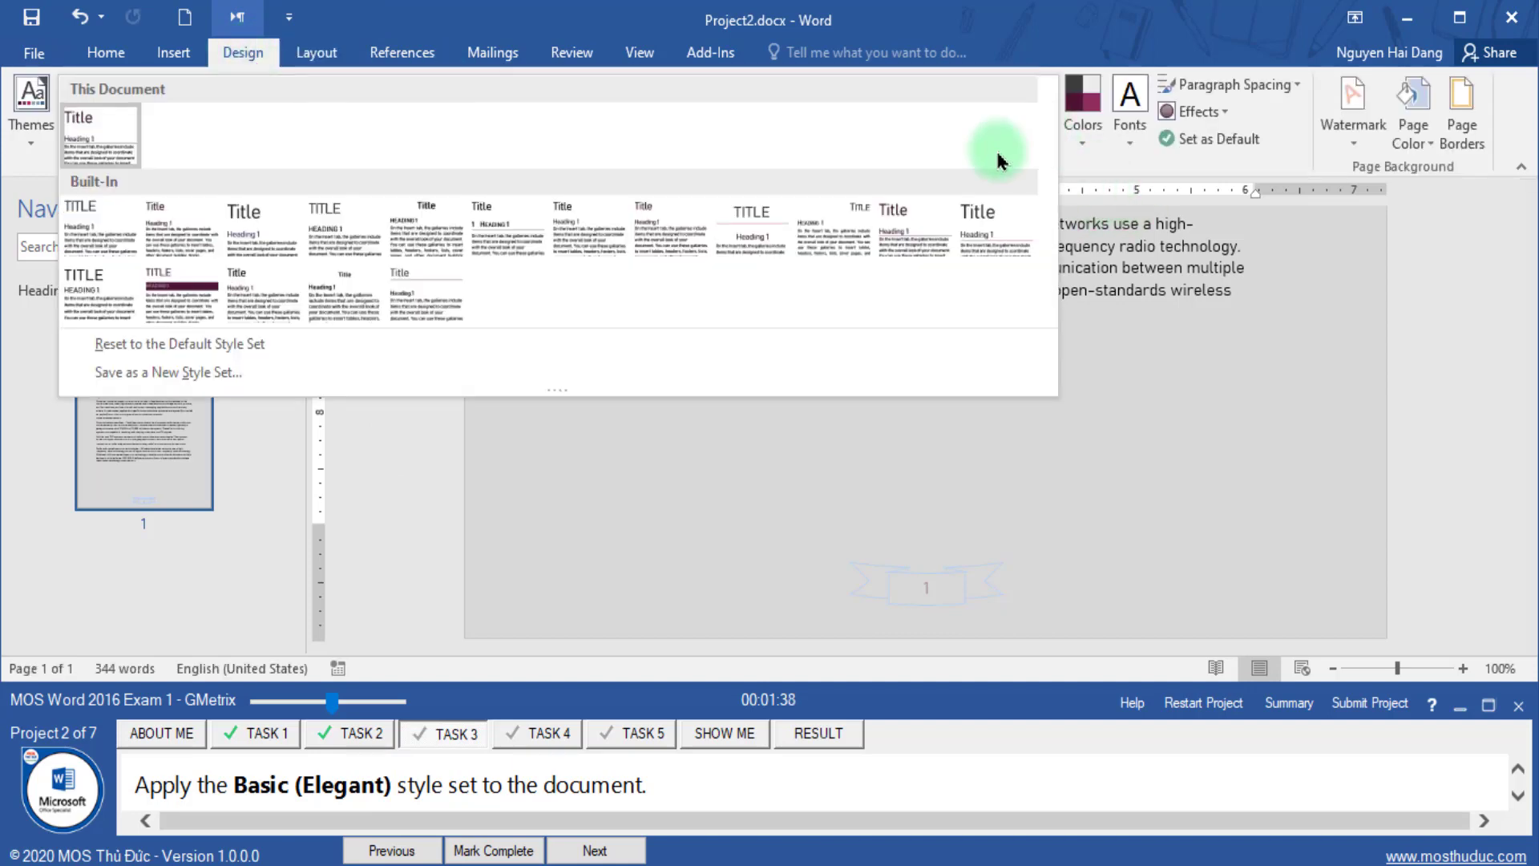
left_click(107, 233)
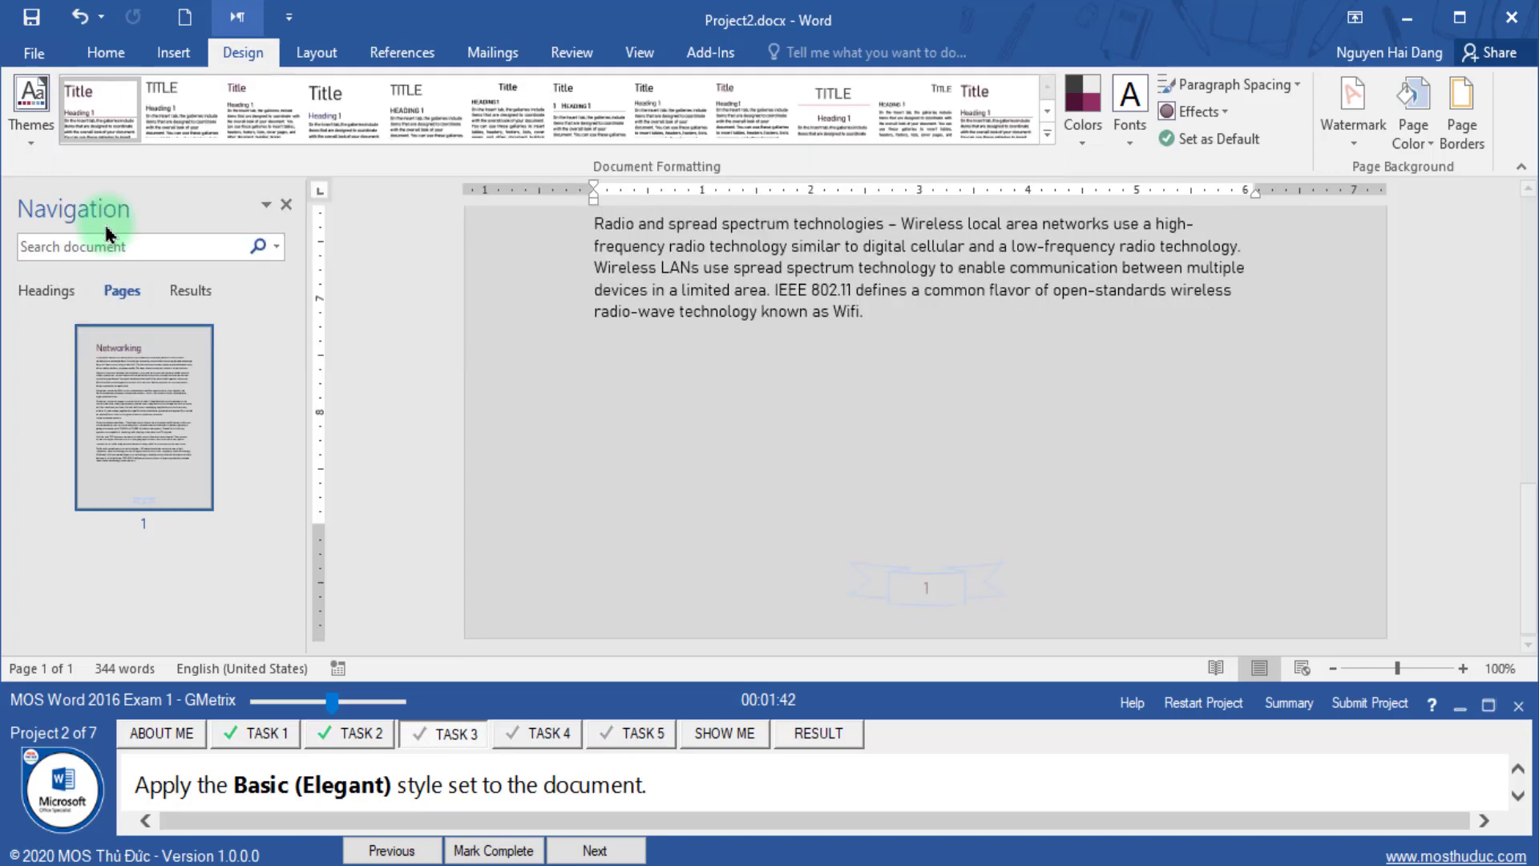
left_click(595, 852)
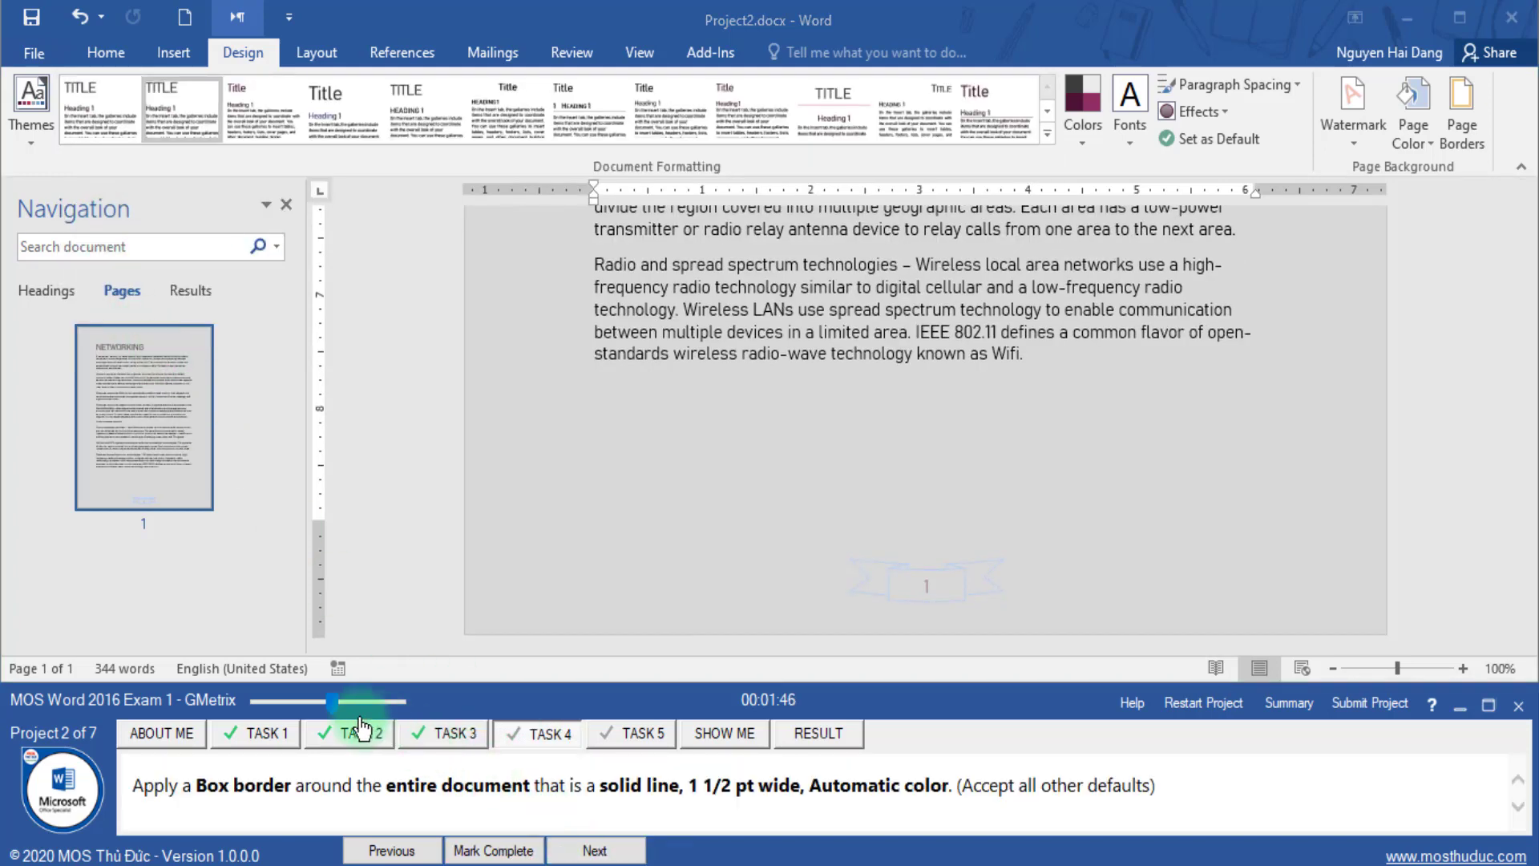
- In Page Borders, choose a Box border with a 1½ pt line width
left_click_drag(335, 707, 342, 702)
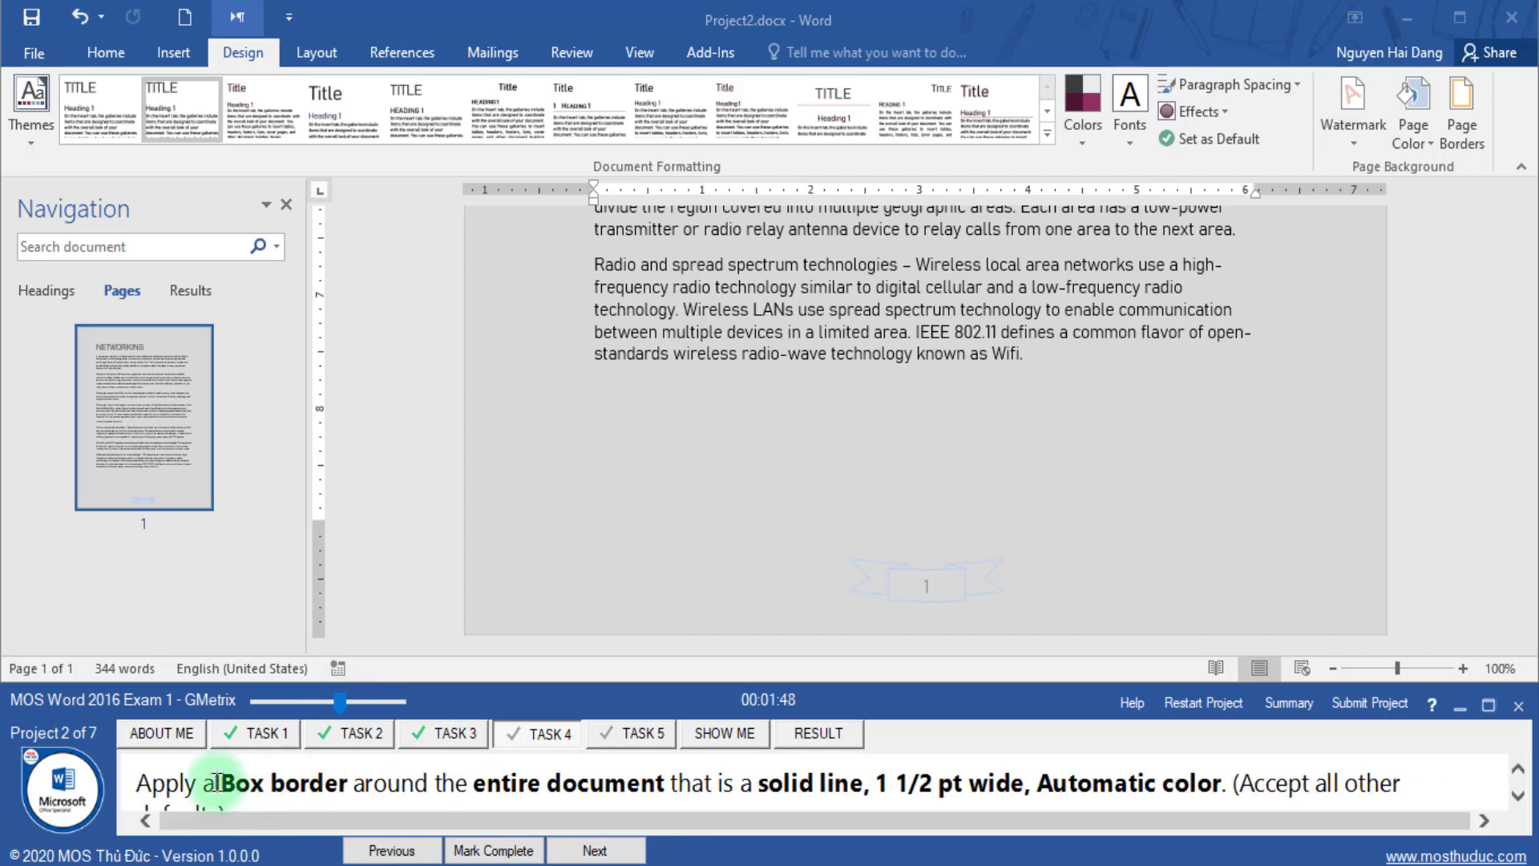
left_click_drag(216, 780, 304, 782)
left_click_drag(475, 782, 619, 781)
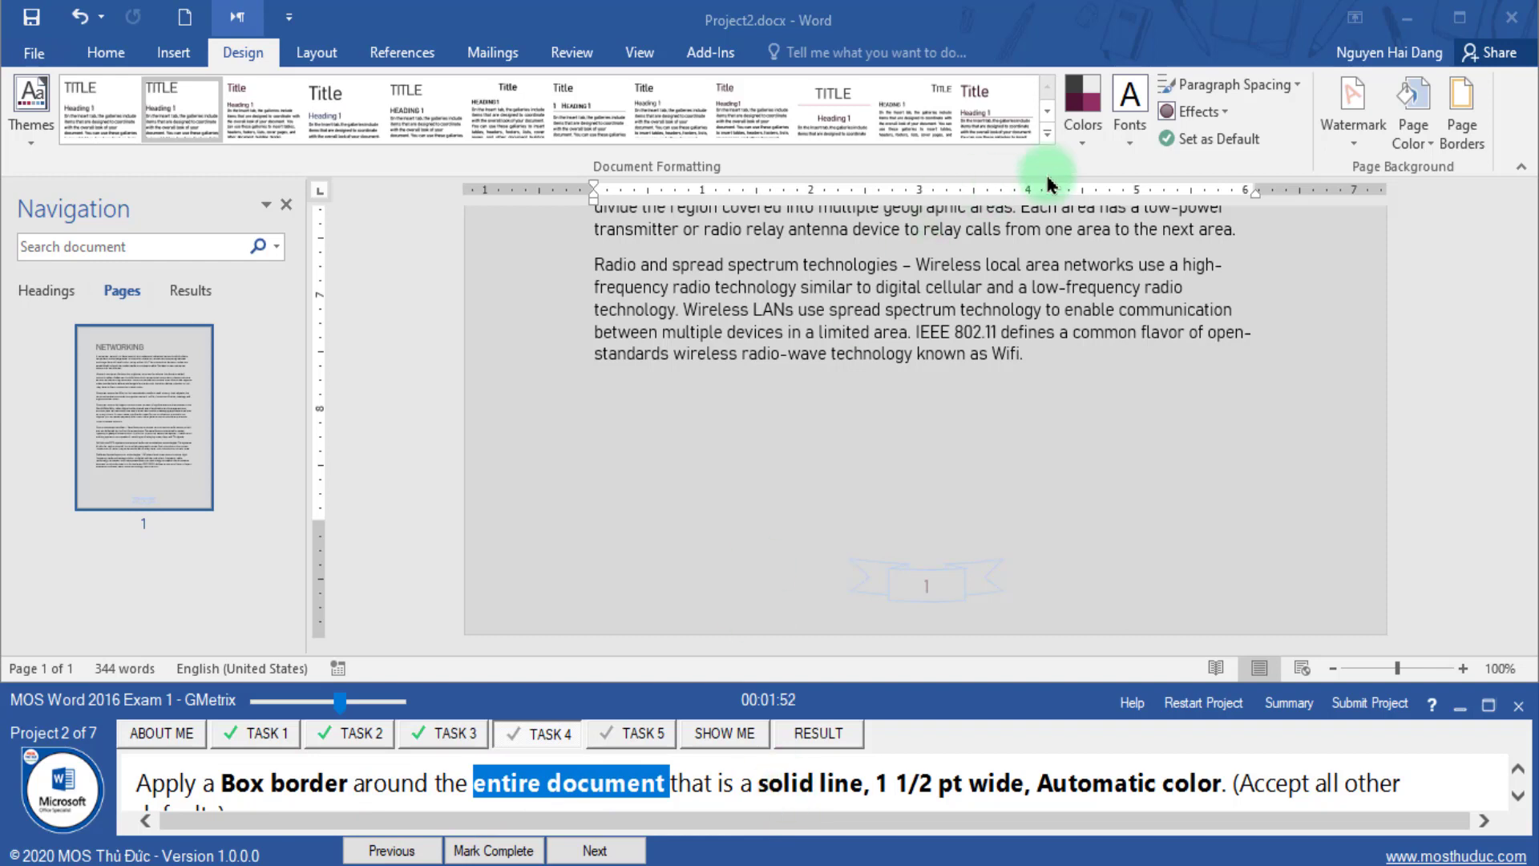
left_click(1463, 104)
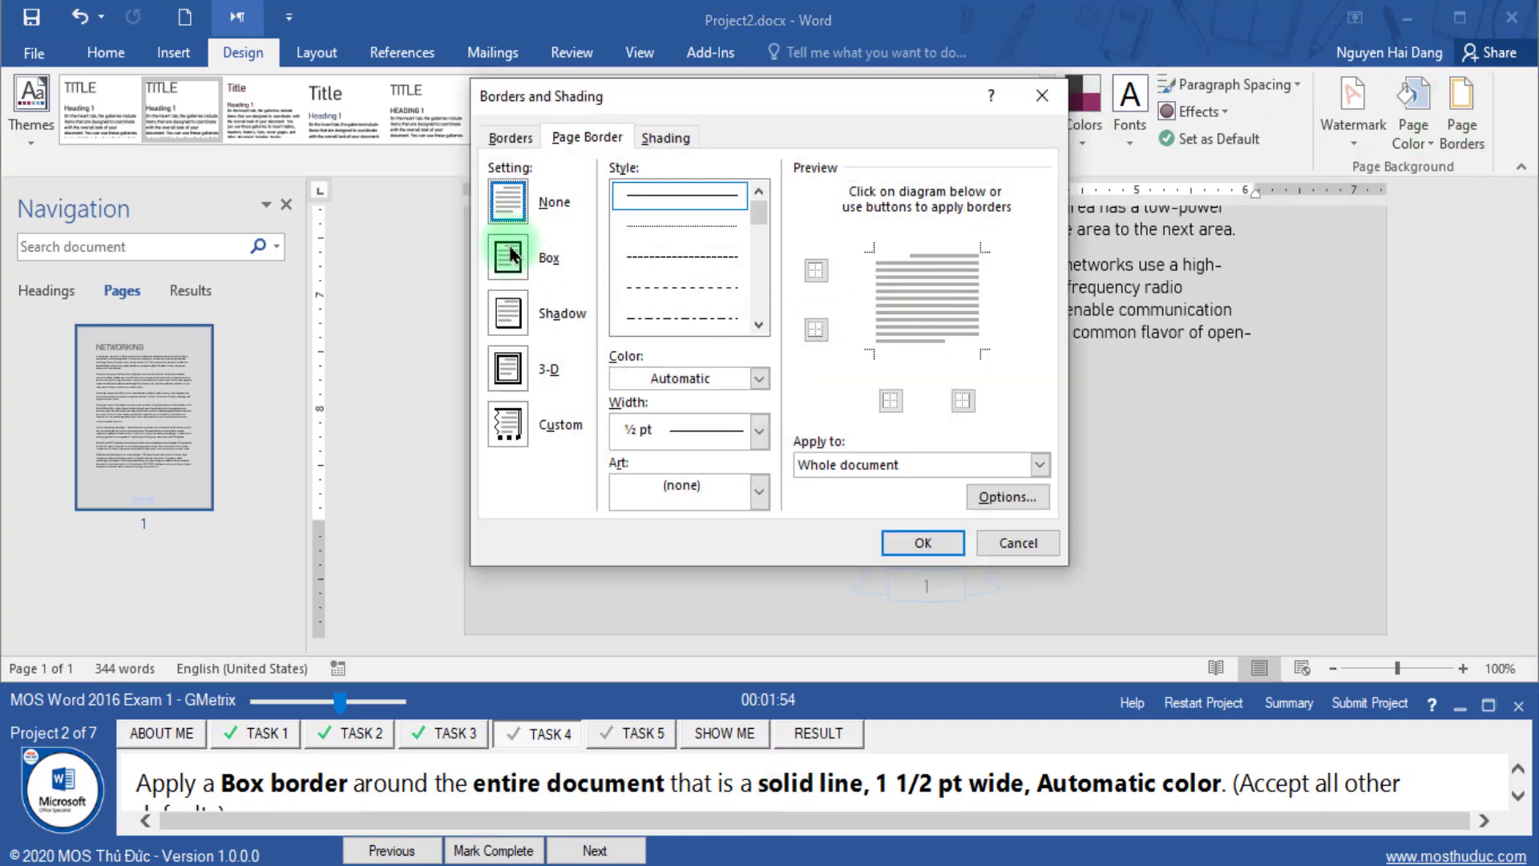
left_click(508, 258)
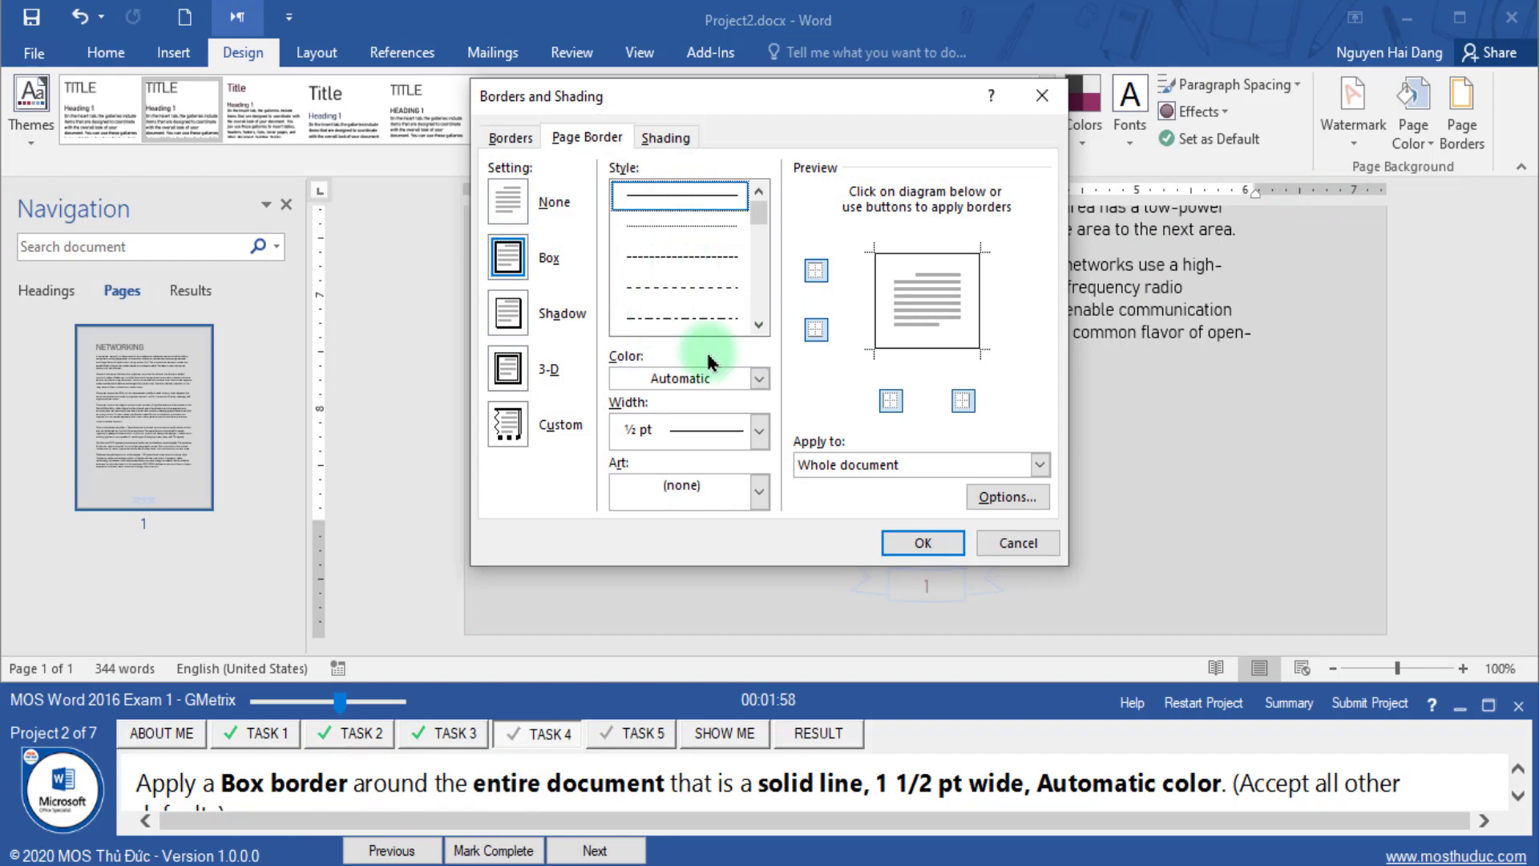
left_click_drag(768, 782, 935, 783)
left_click(758, 430)
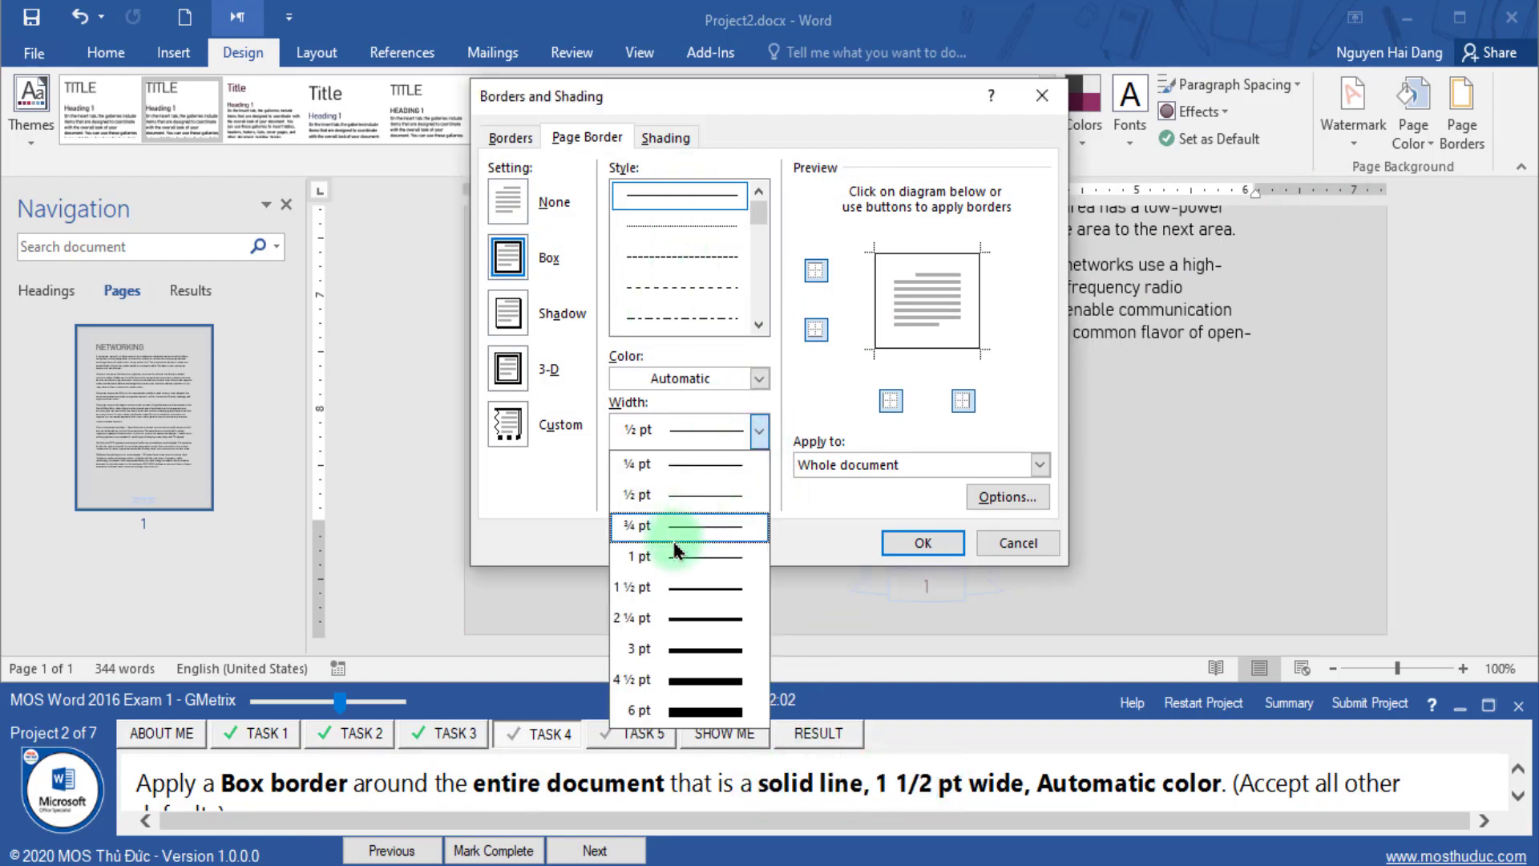
left_click(640, 588)
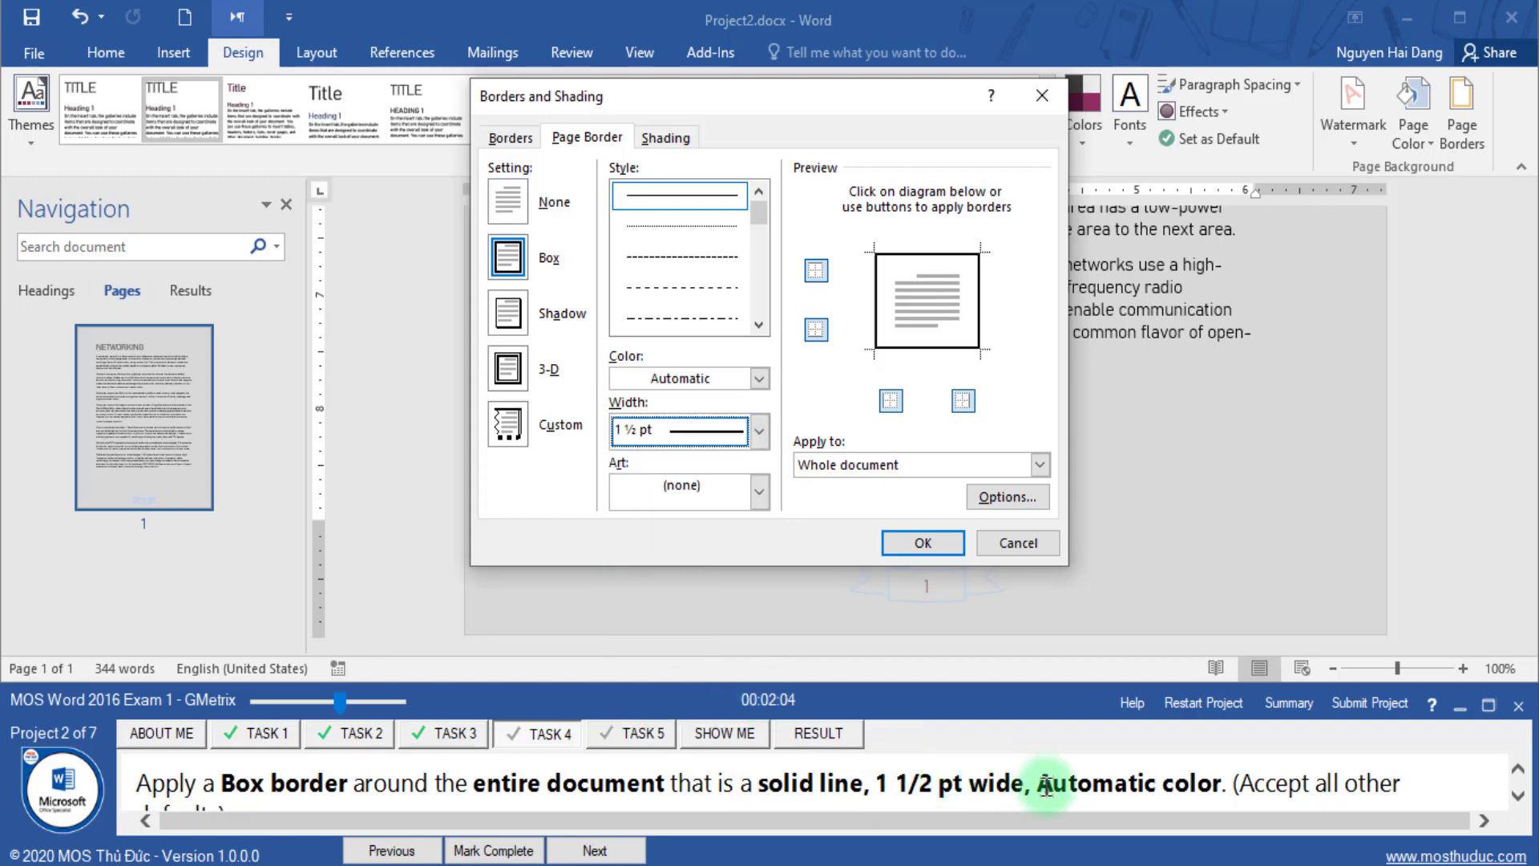
- Apply the solid Automatic box border to the whole document, then mark complete and advance
left_click_drag(1040, 782, 1315, 782)
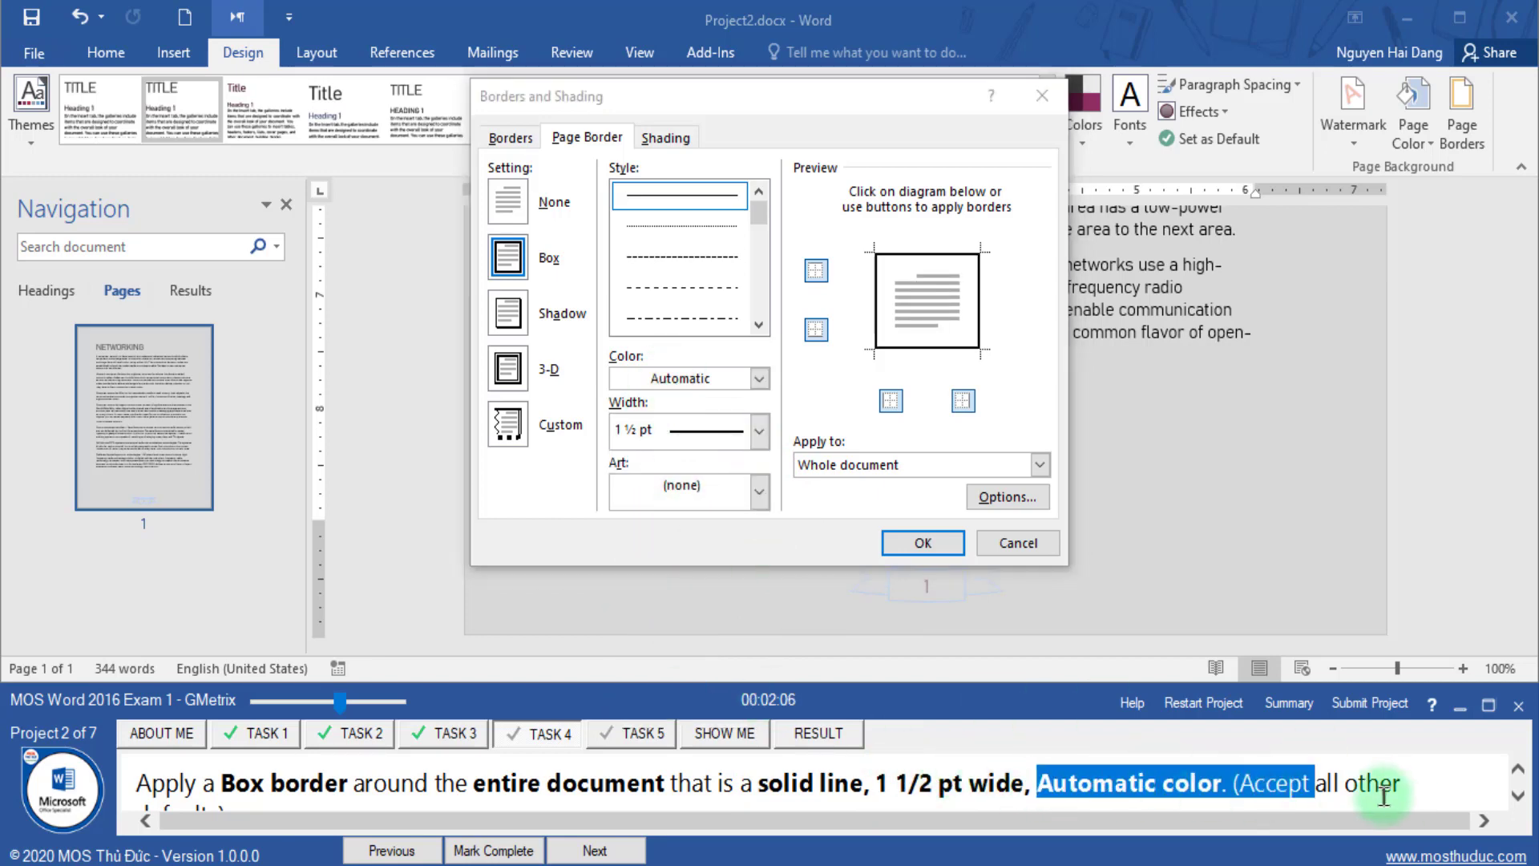
left_click(1281, 782)
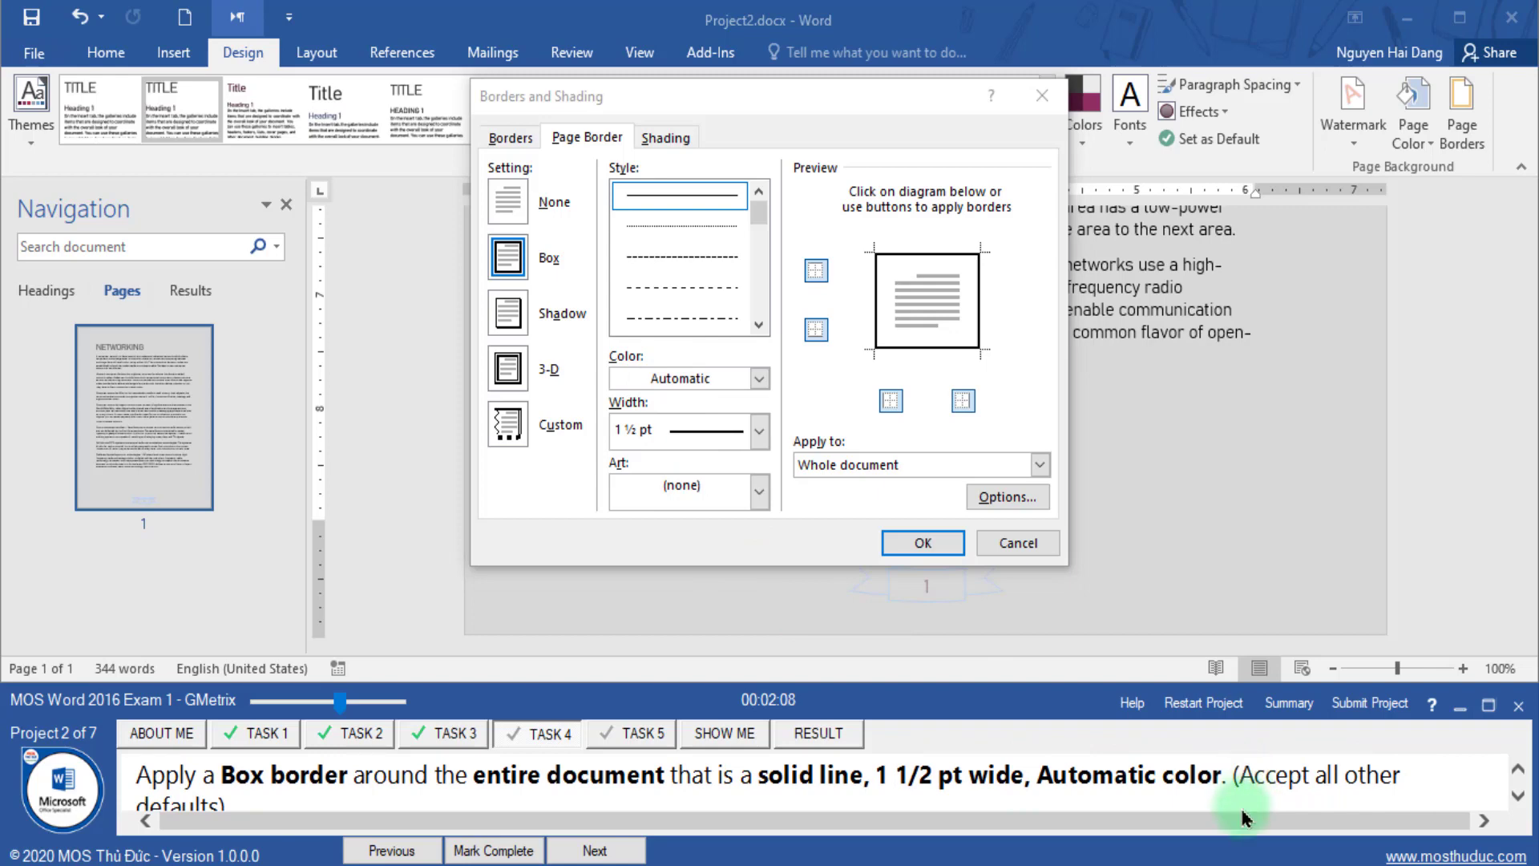
left_click_drag(1242, 812, 1235, 774)
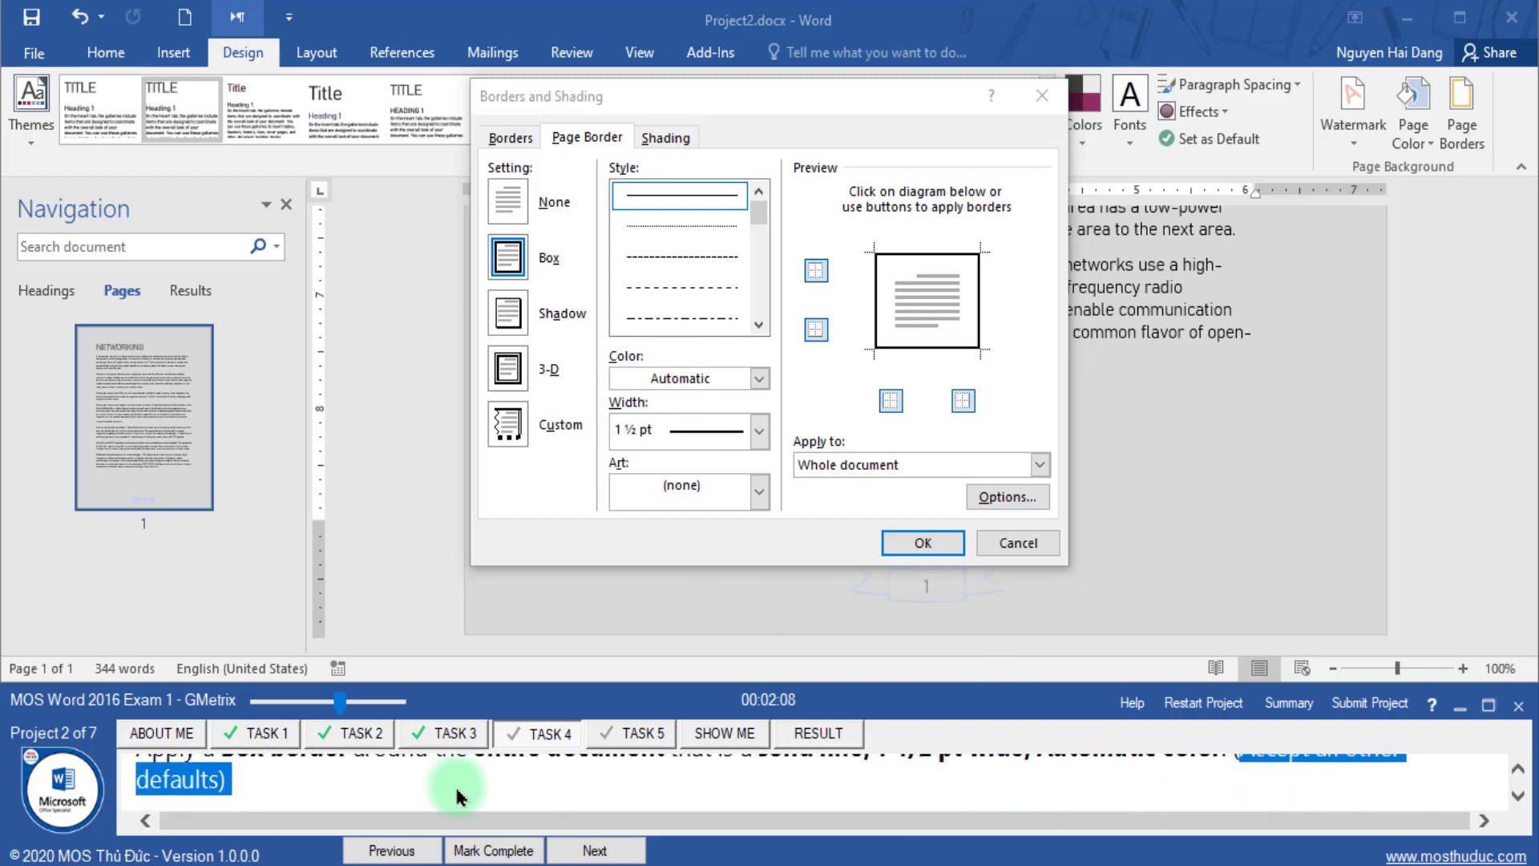
left_click(1517, 770)
left_click(1282, 786)
left_click_drag(1407, 771, 1036, 794)
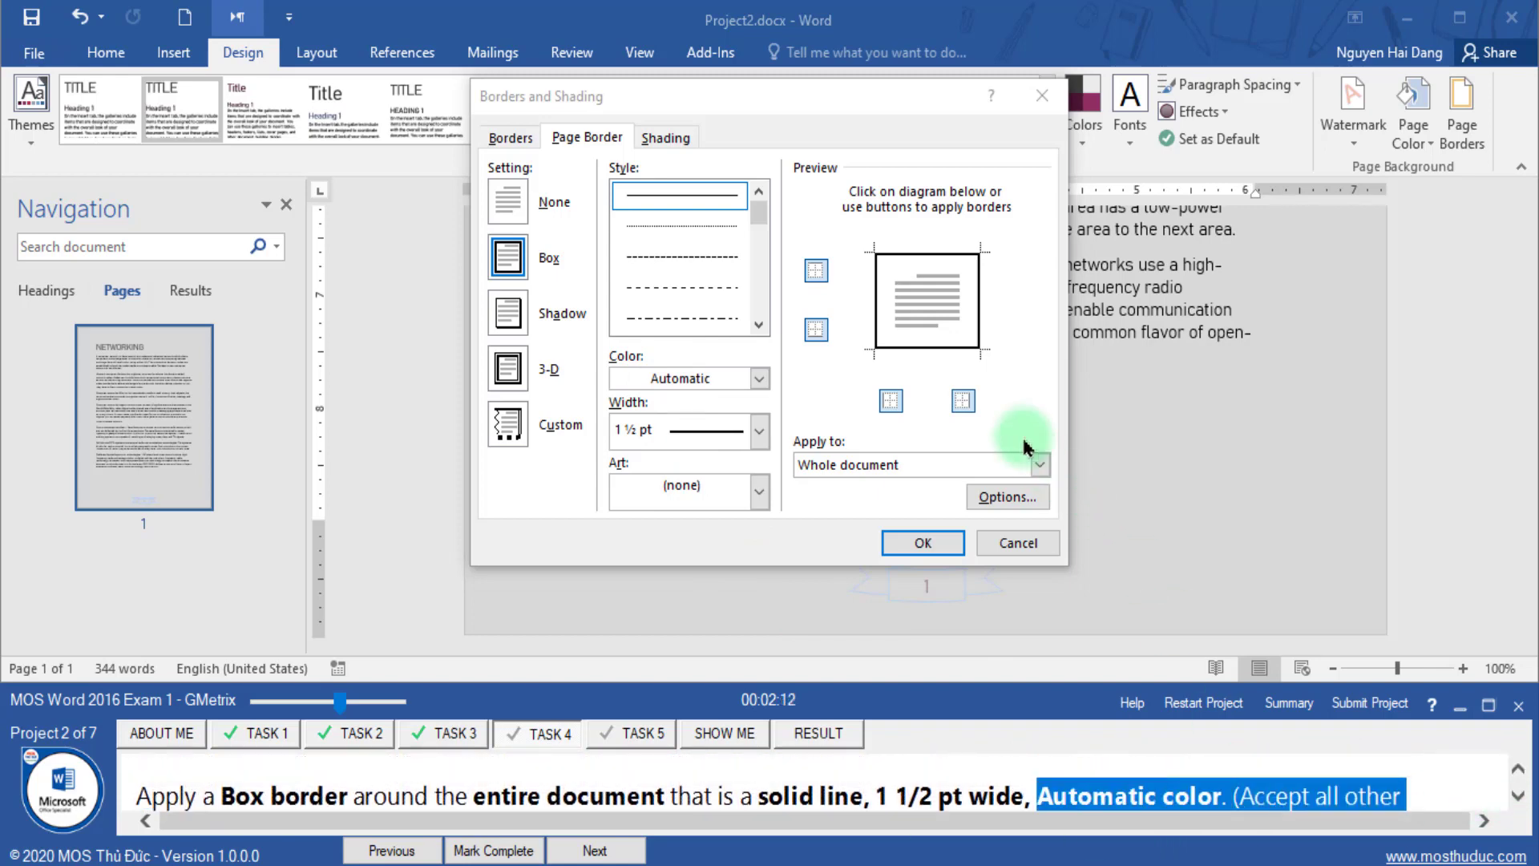
left_click_drag(1026, 447, 444, 801)
left_click(484, 790)
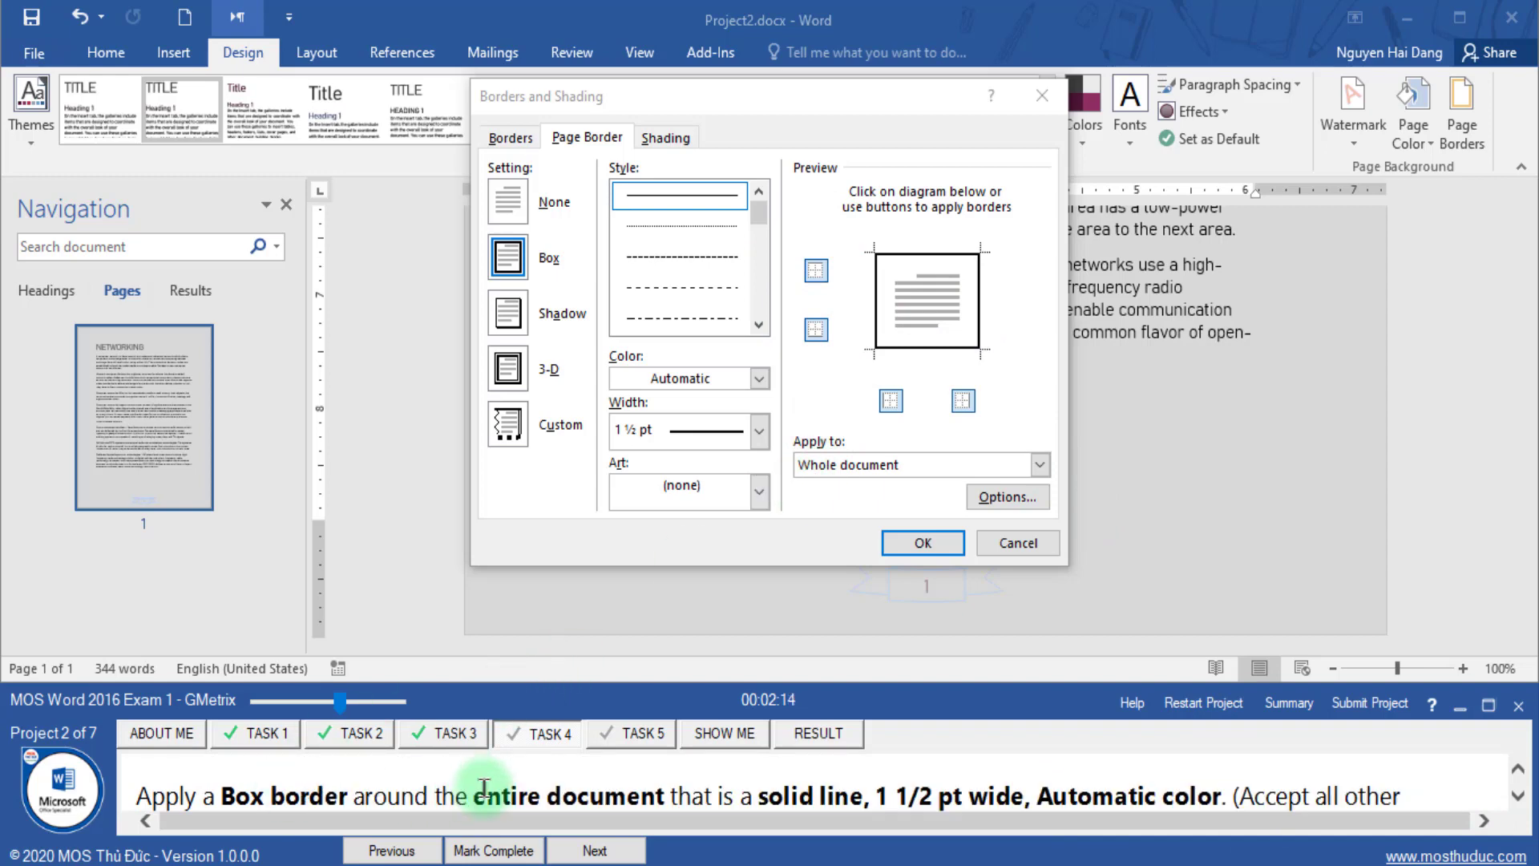
left_click(882, 465)
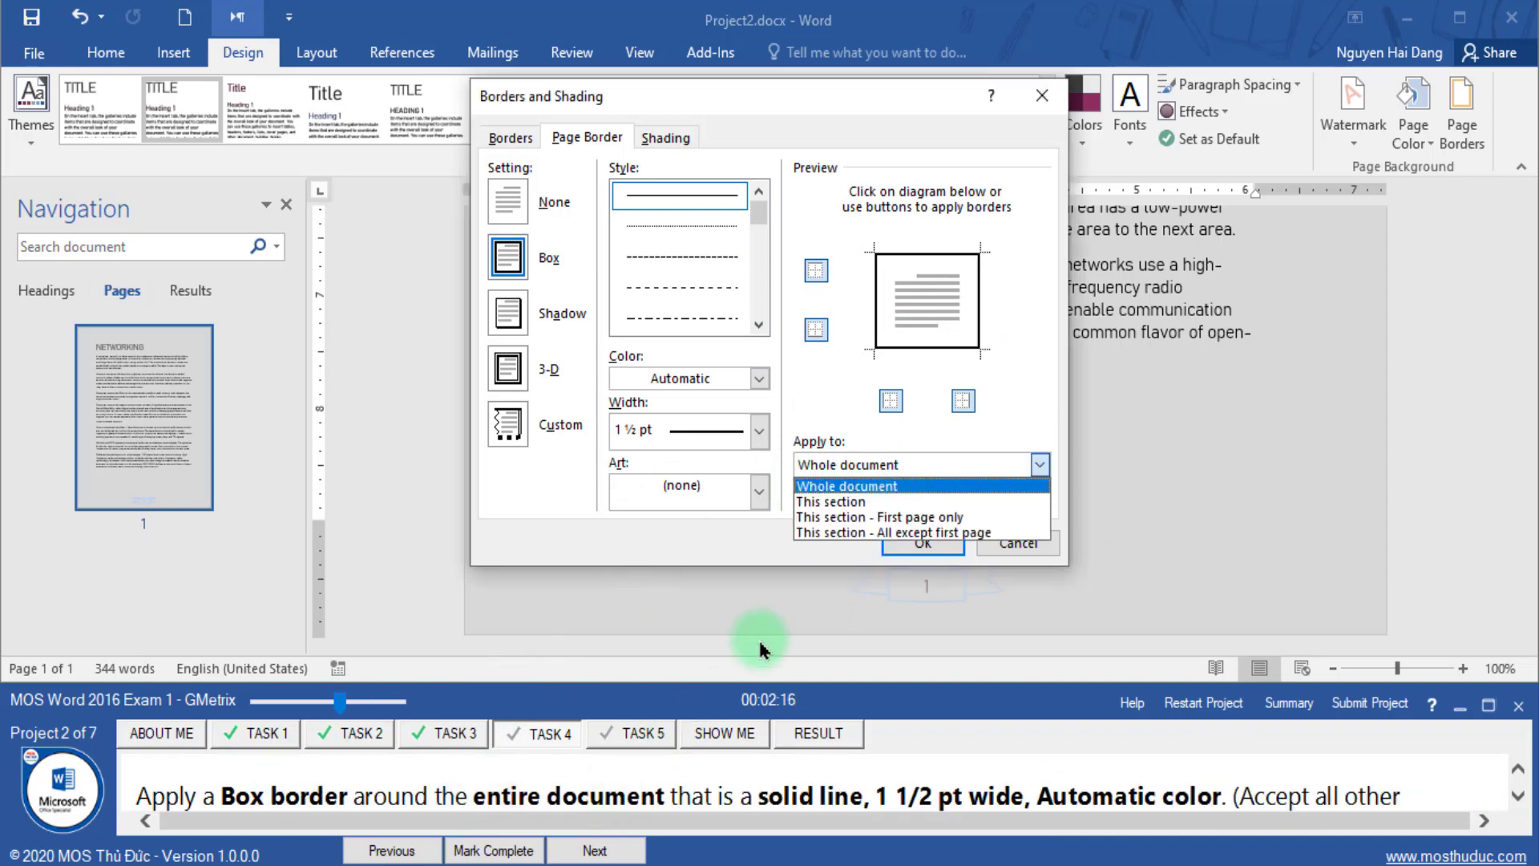
left_click(890, 488)
left_click(922, 543)
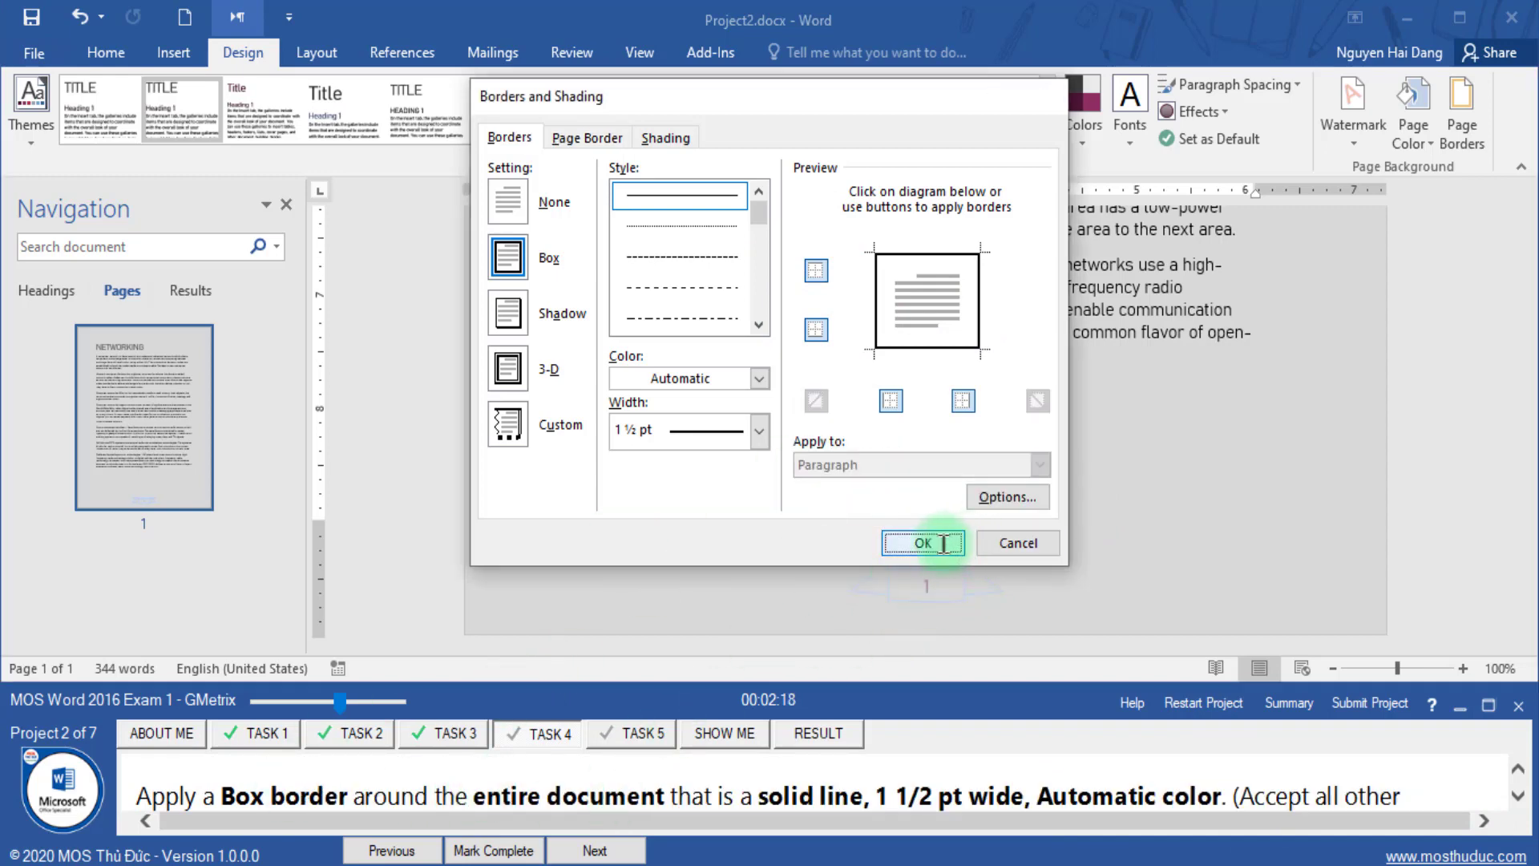
left_click(492, 849)
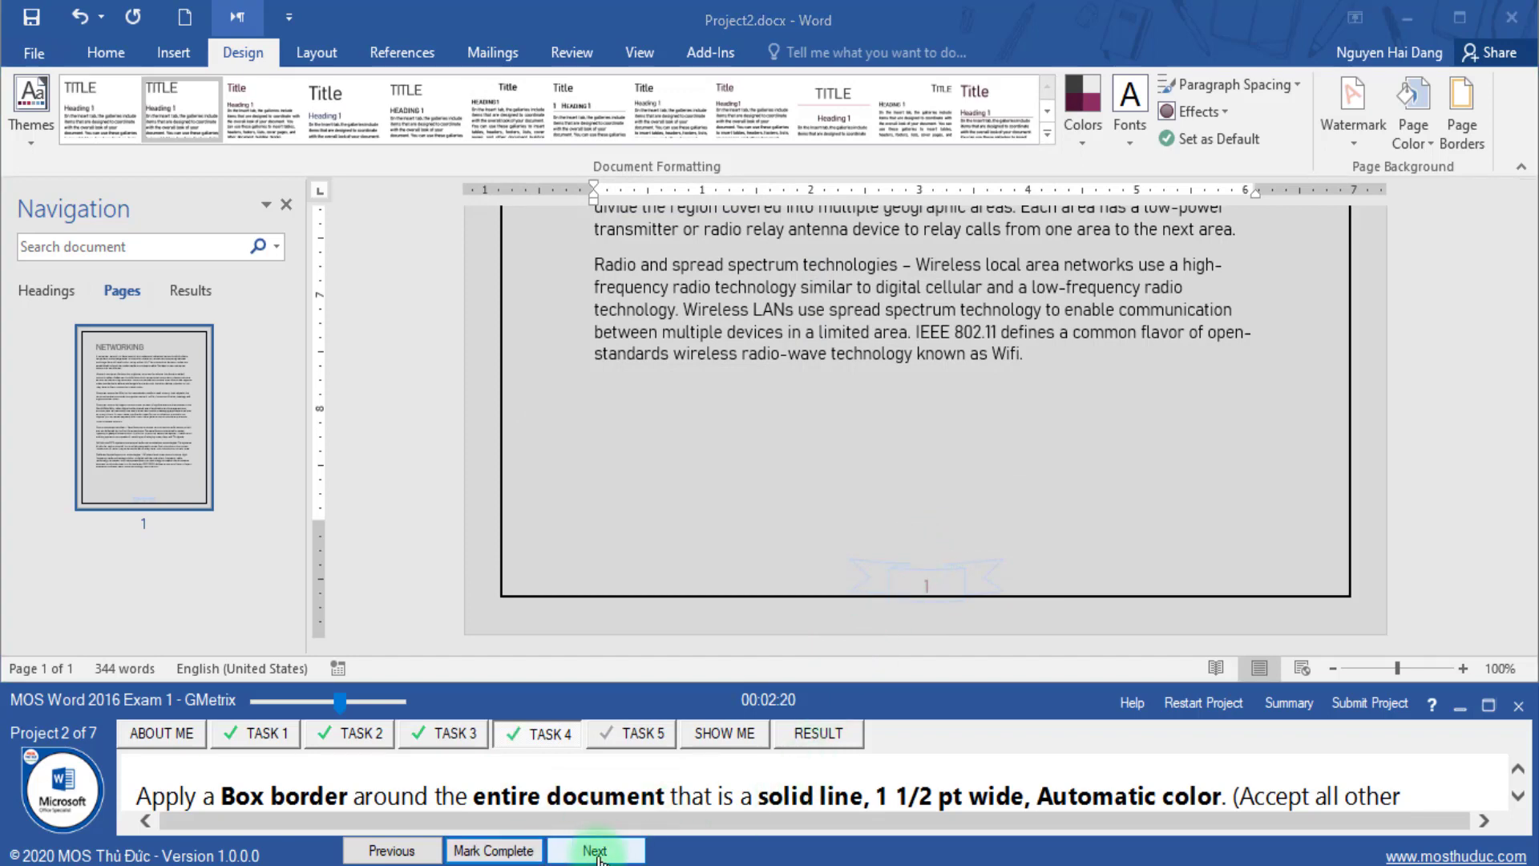
left_click(601, 851)
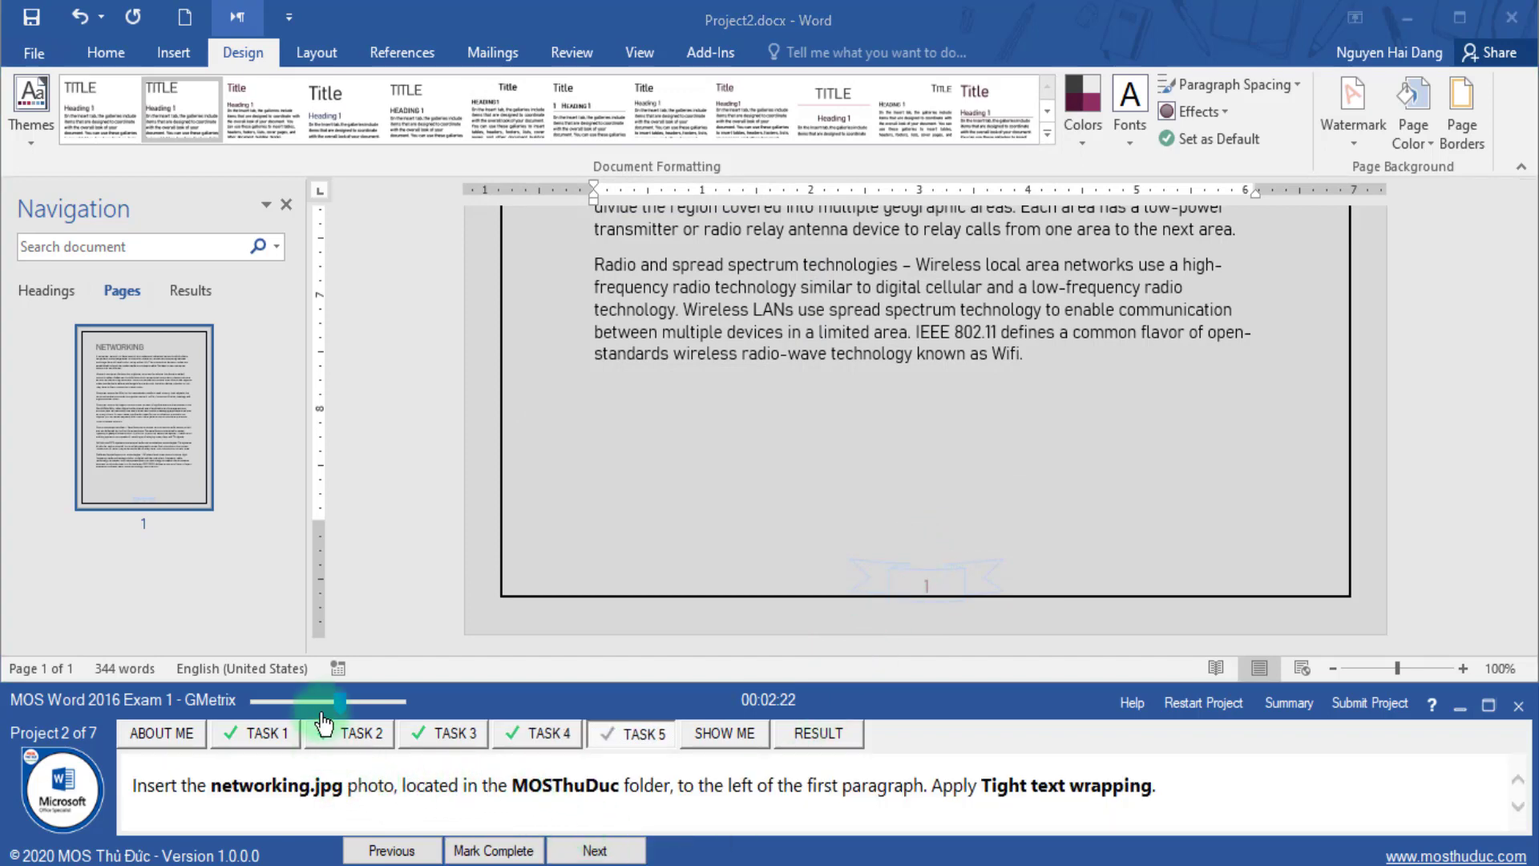
- Place the insertion point at the start of the first paragraph under the NETWORKING title
left_click_drag(340, 702, 339, 703)
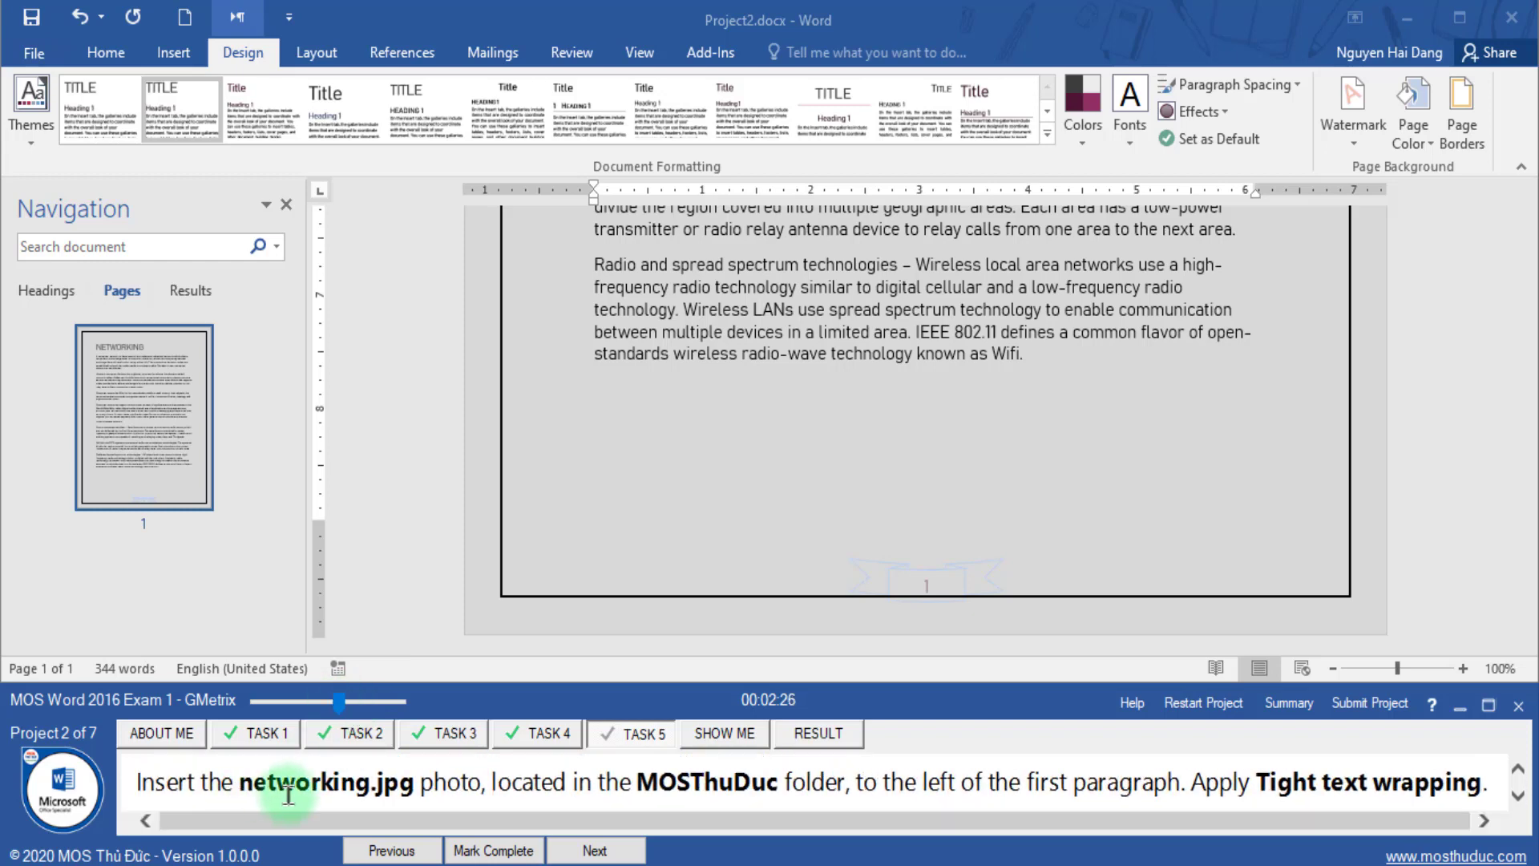
left_click_drag(253, 784, 351, 788)
double_click(662, 781)
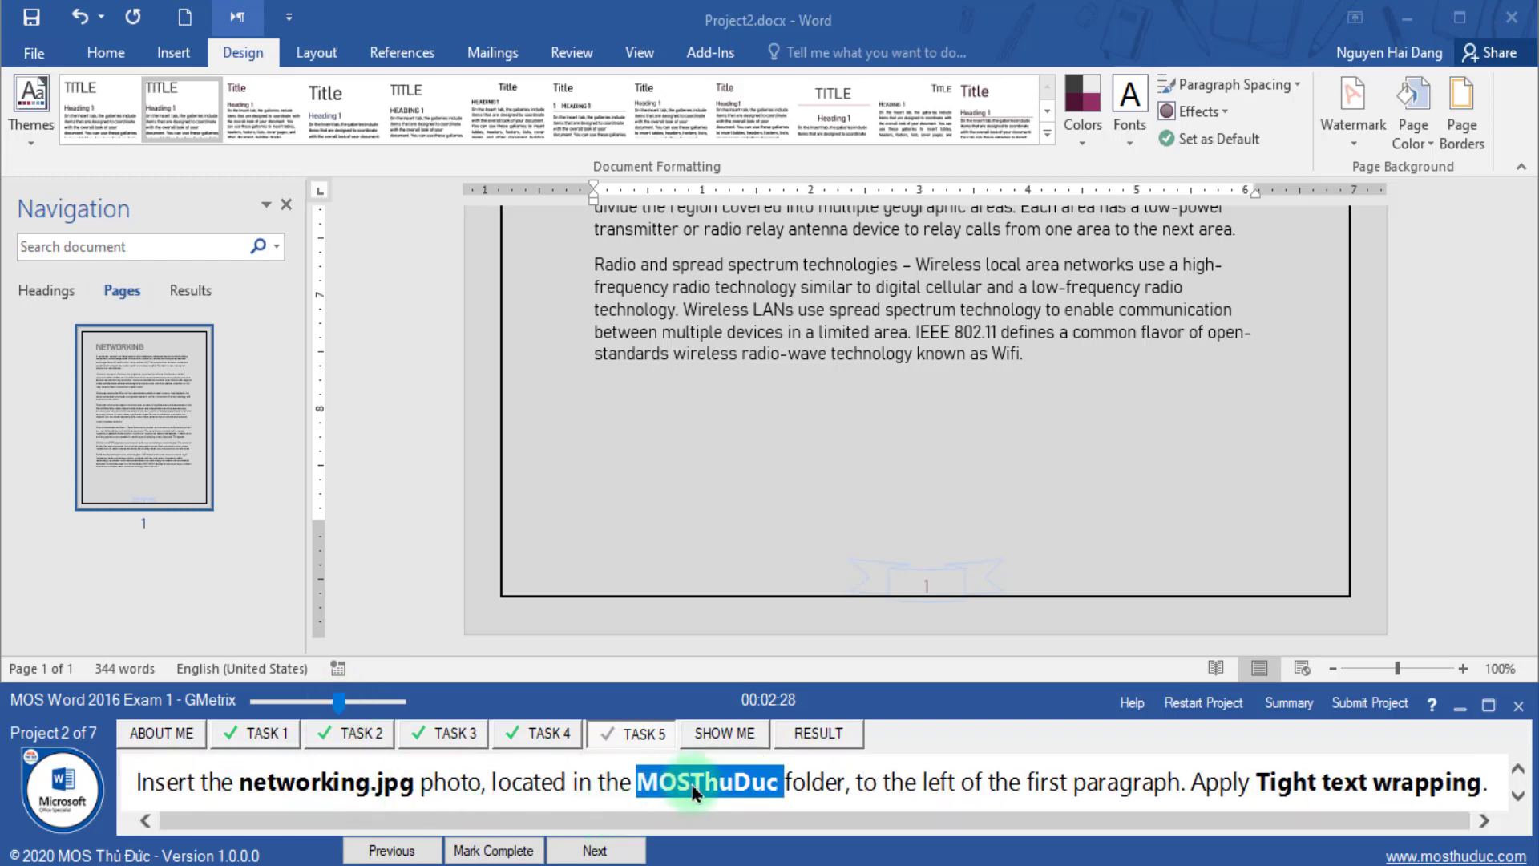
double_click(938, 782)
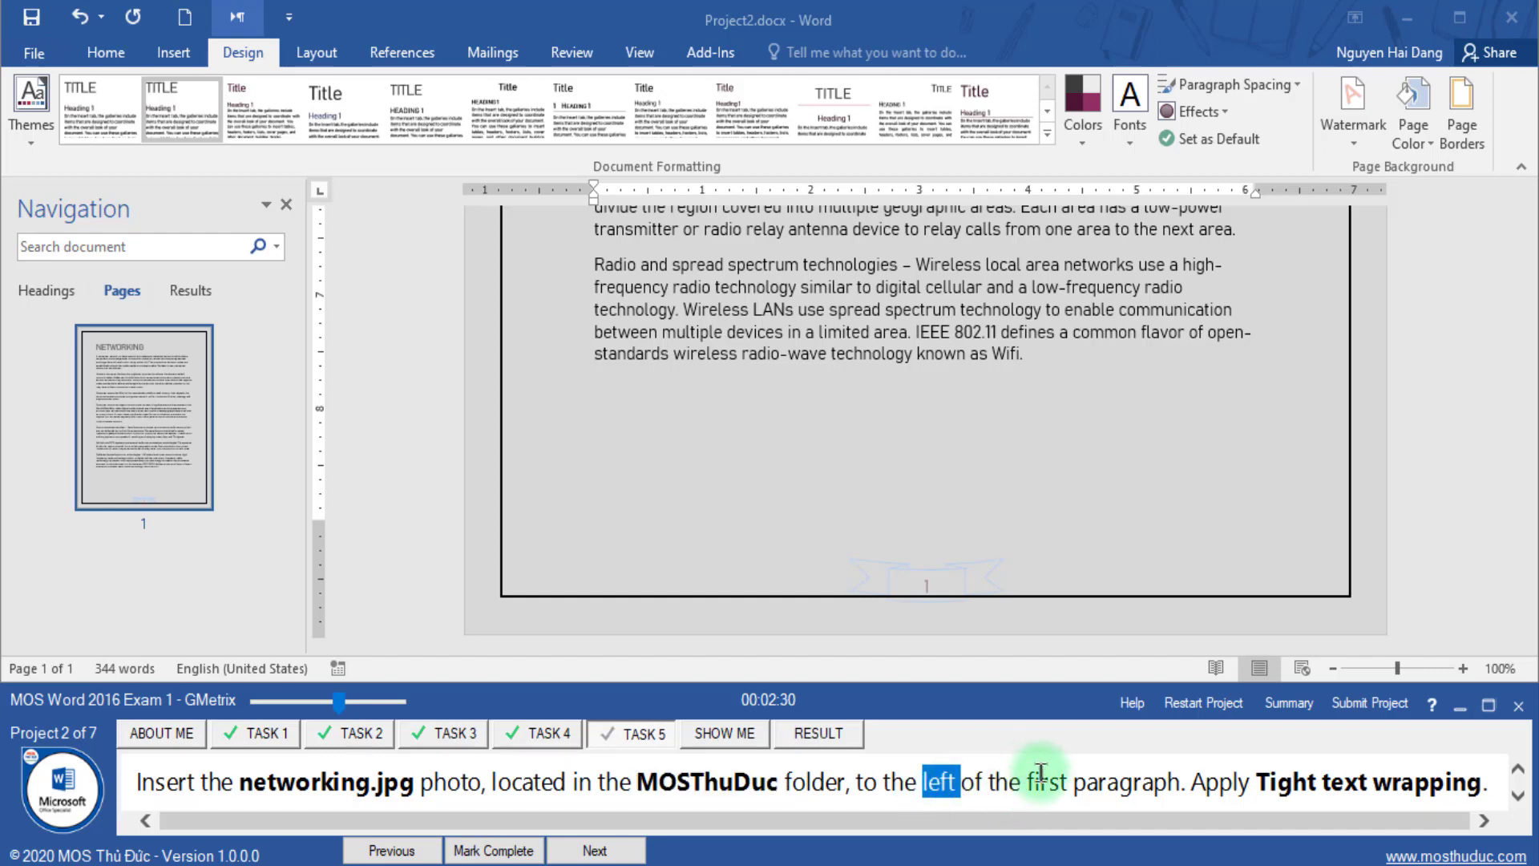
left_click_drag(1040, 788, 1155, 782)
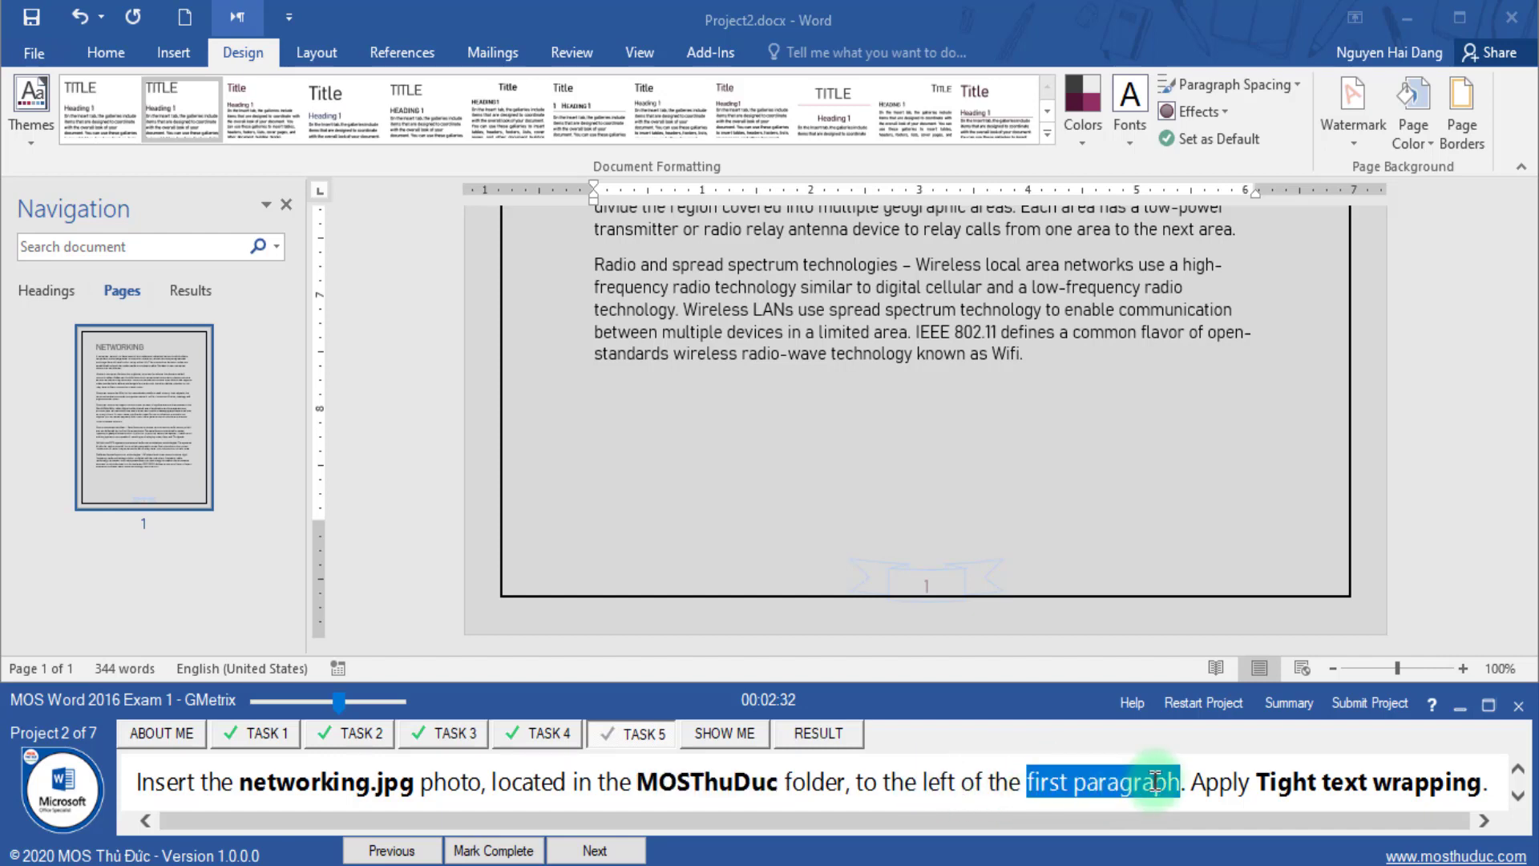
left_click(220, 449)
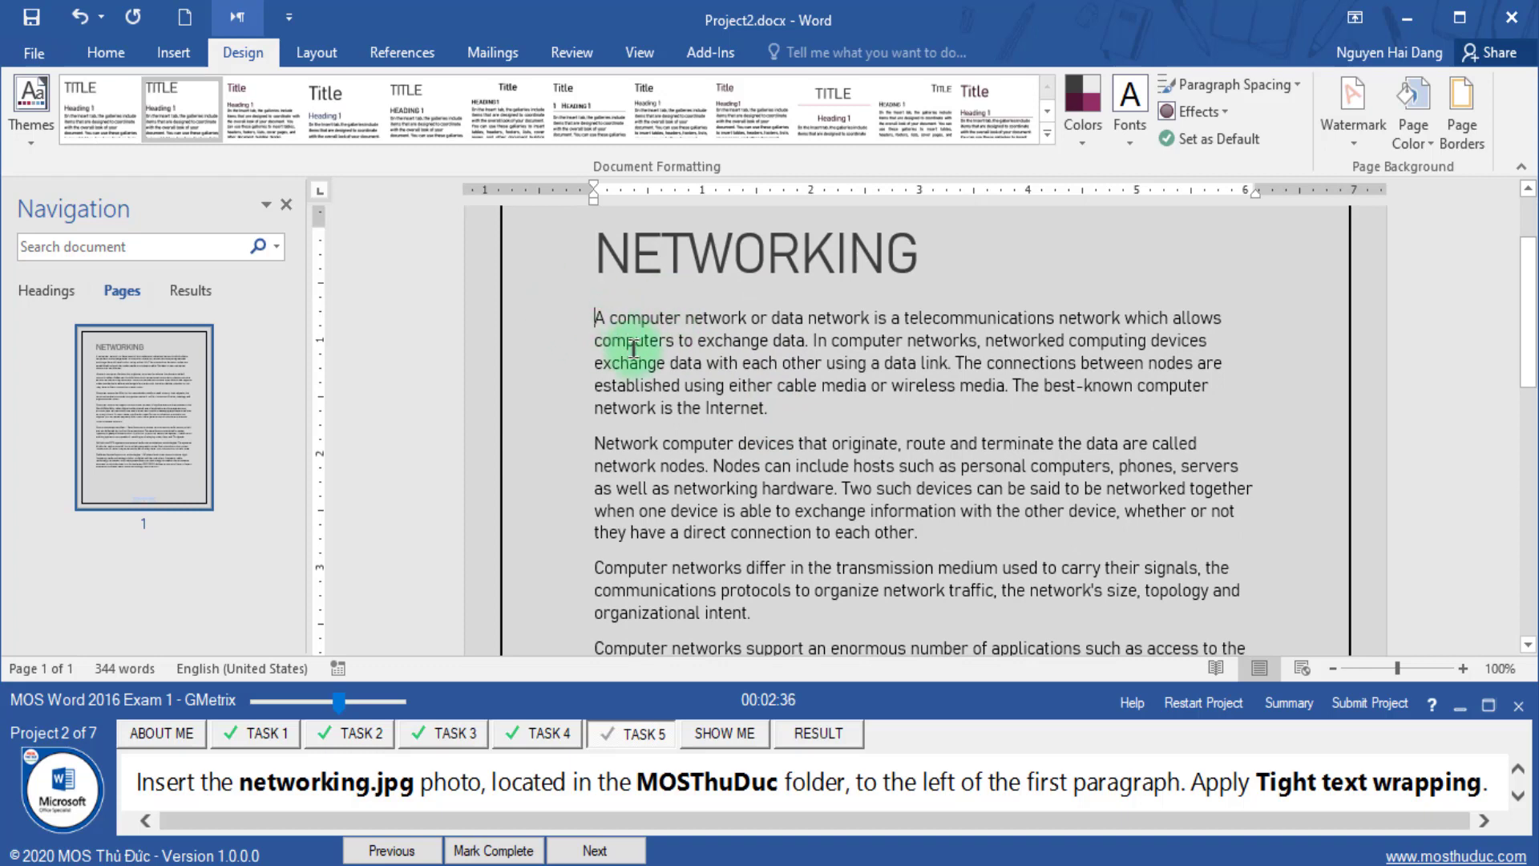
- Open Insert Pictures and browse to the Documents > MOSThuDuc folder
left_click(174, 54)
left_click(221, 121)
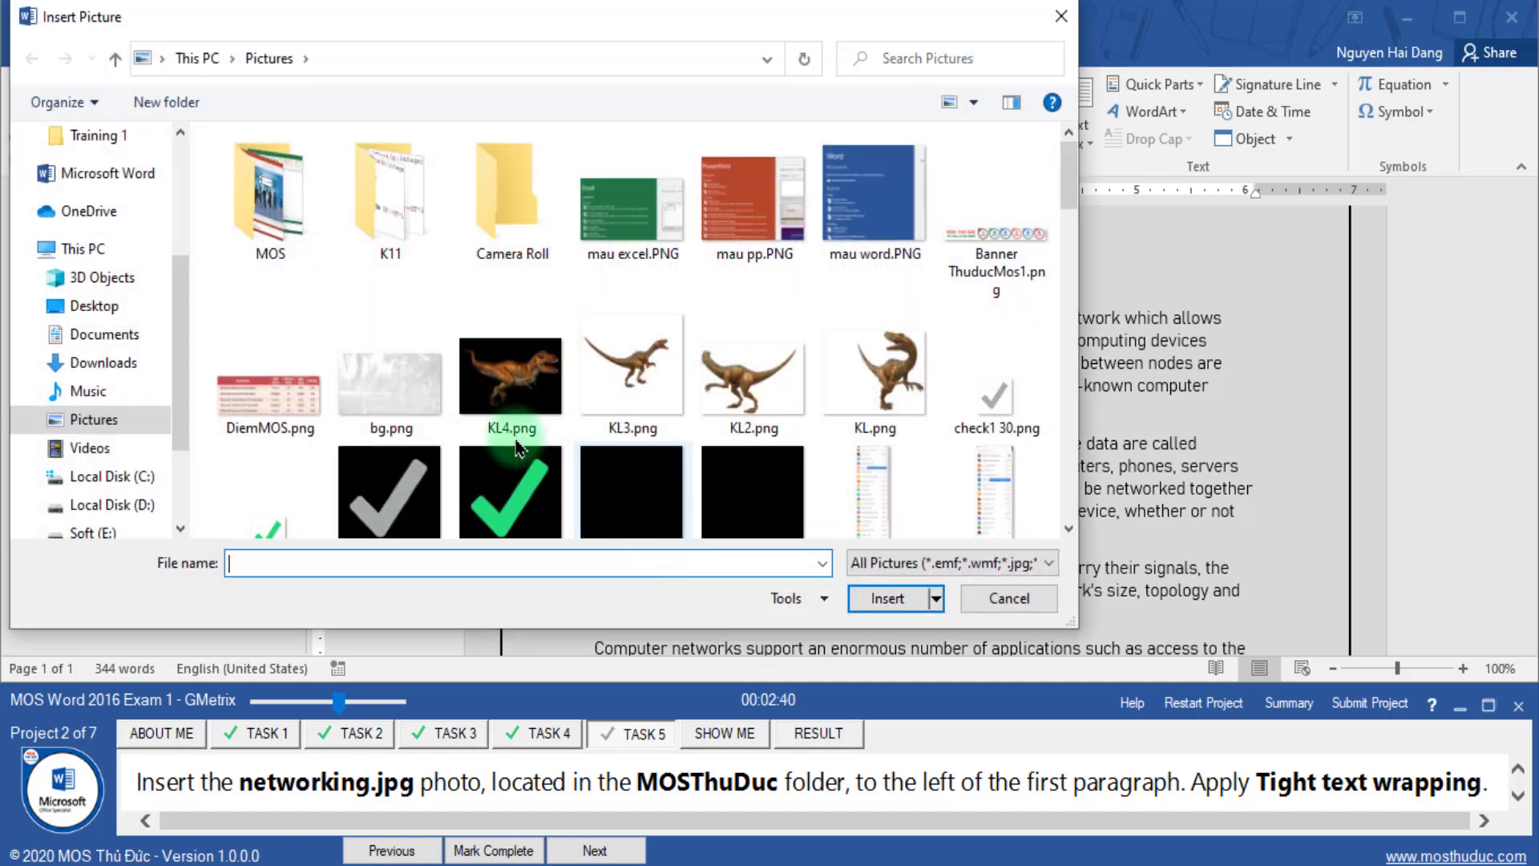
left_click(104, 337)
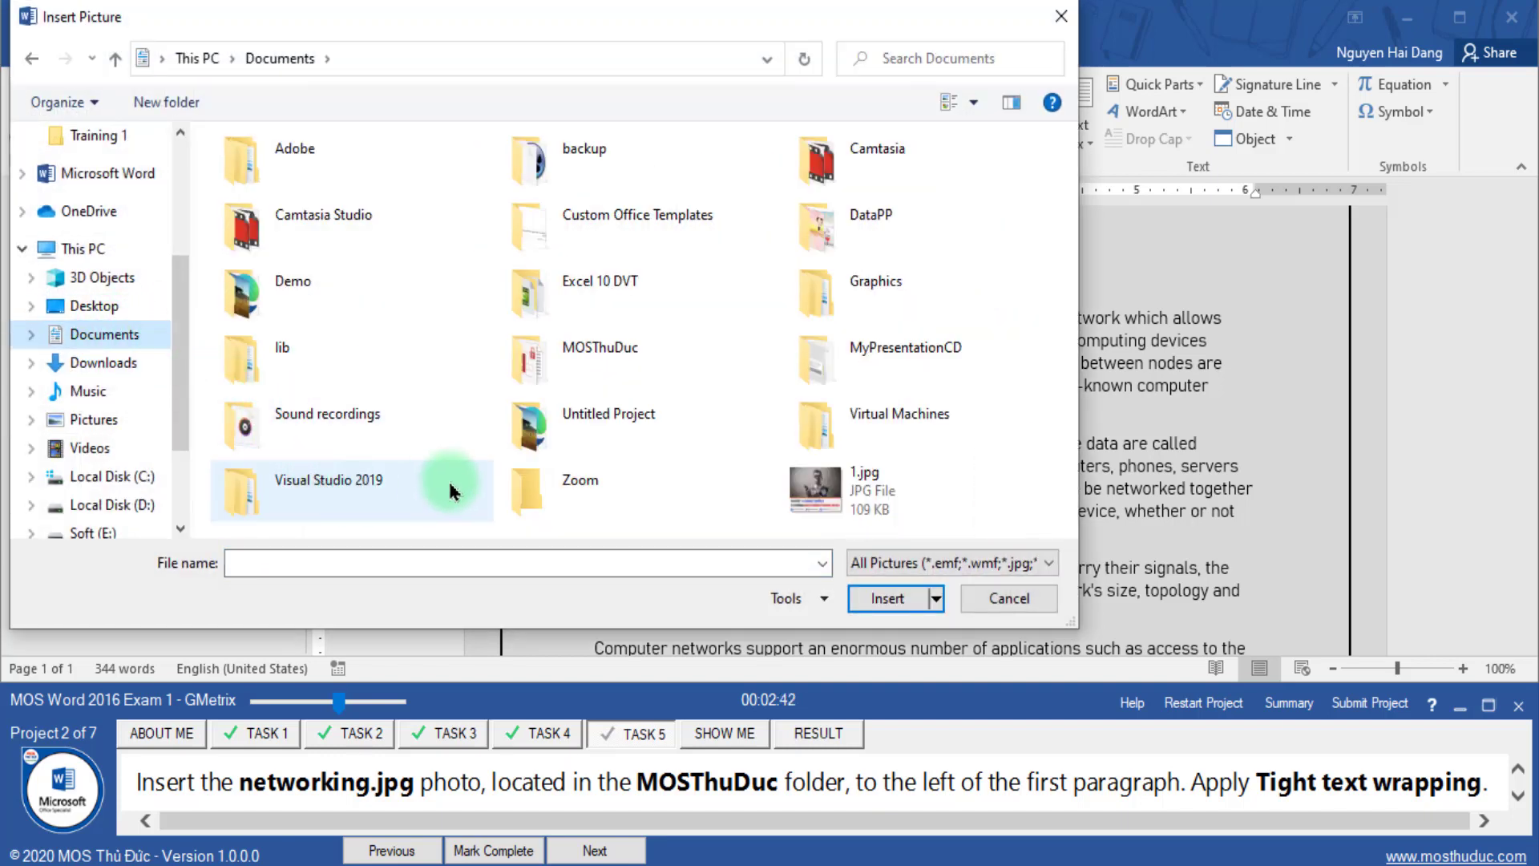
double_click(597, 361)
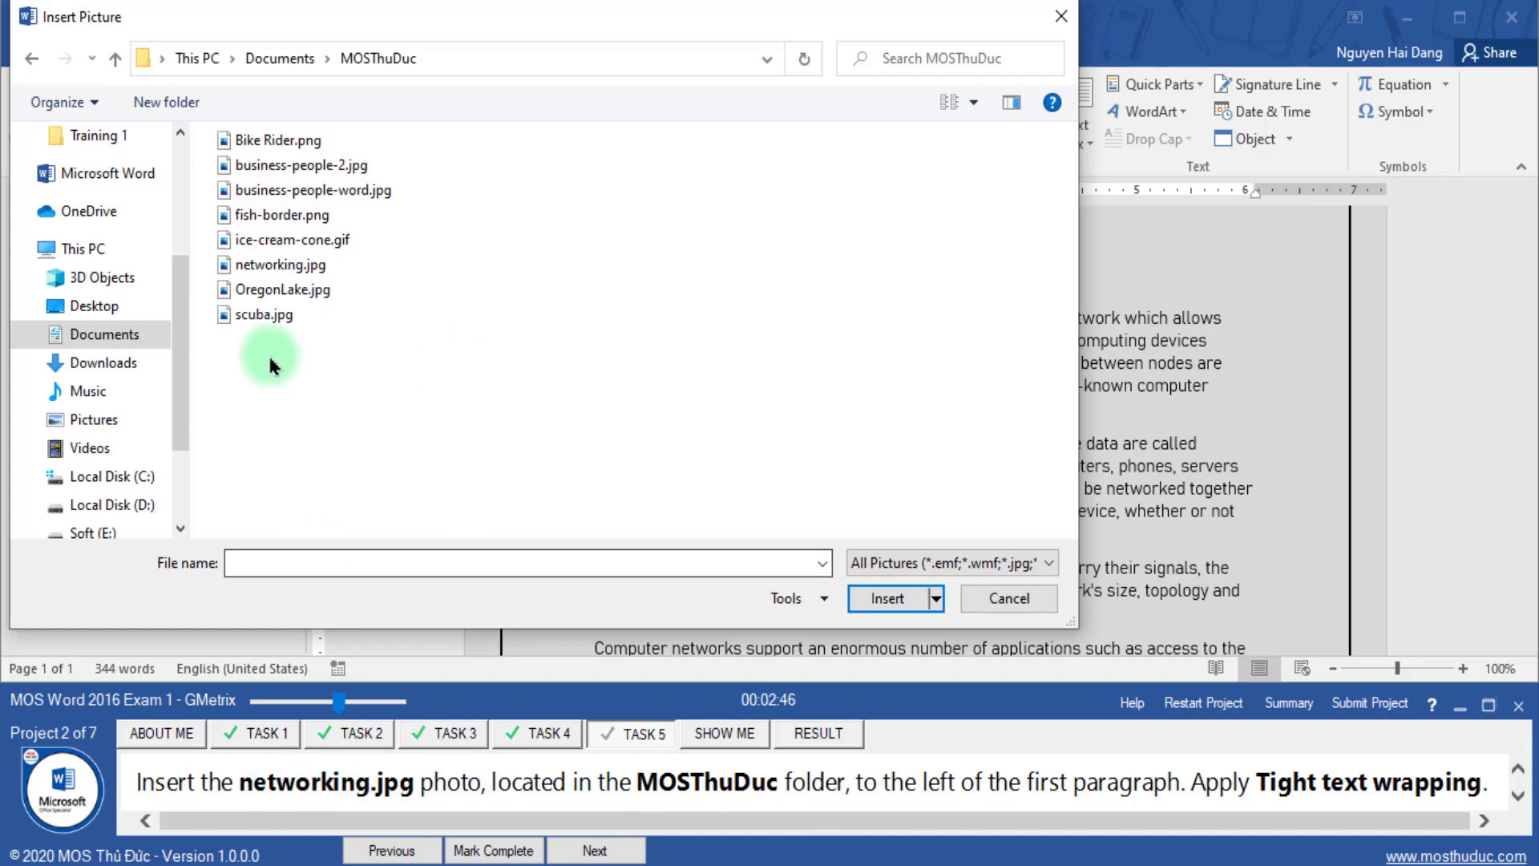
- Insert networking.jpg, set its text wrapping to Tight, and mark the task complete
double_click(262, 269)
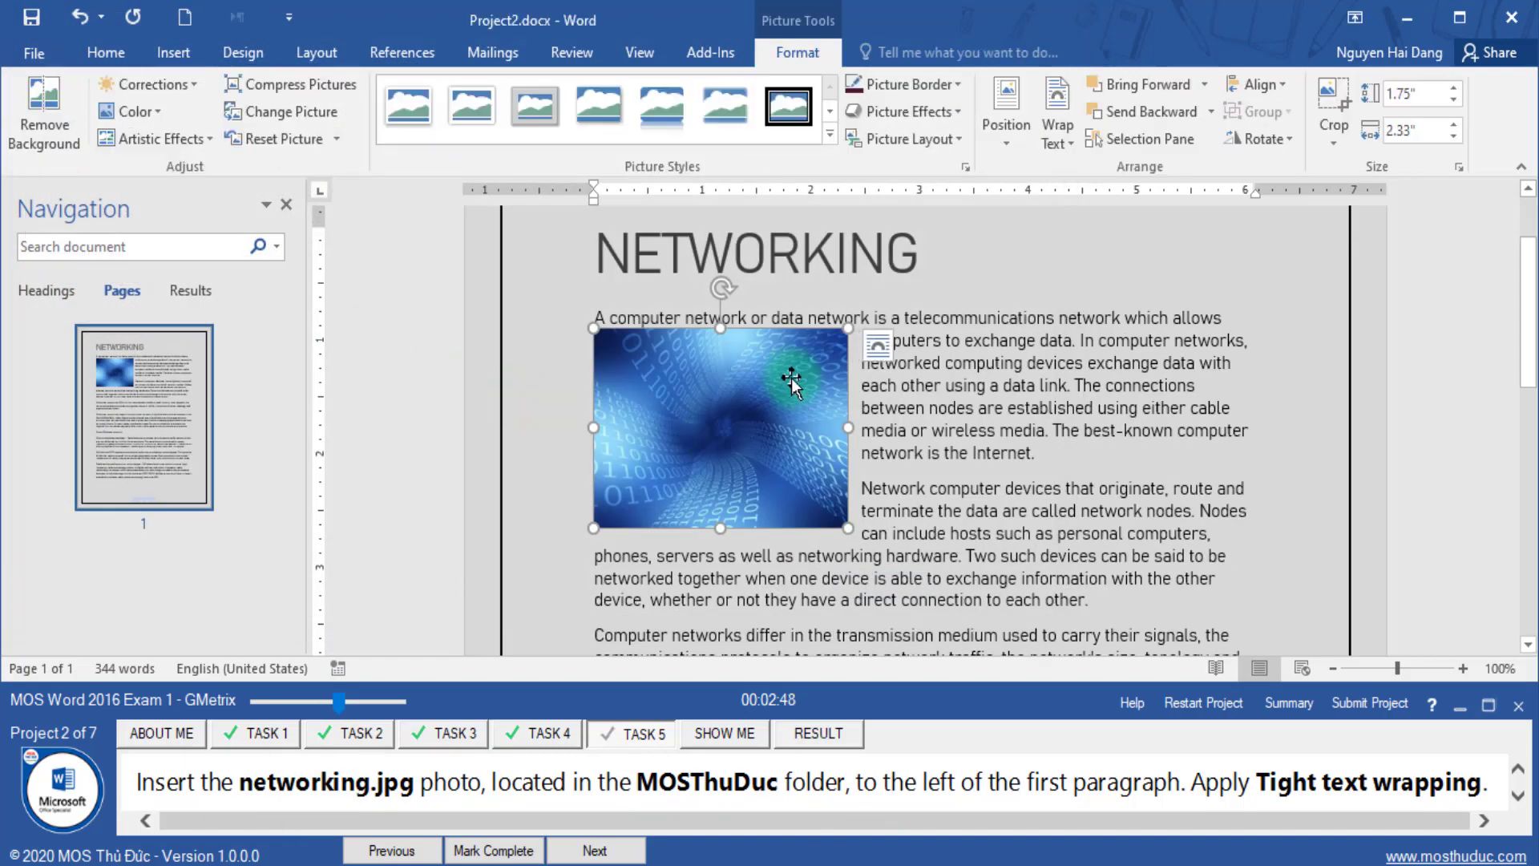
left_click_drag(1262, 782, 1359, 782)
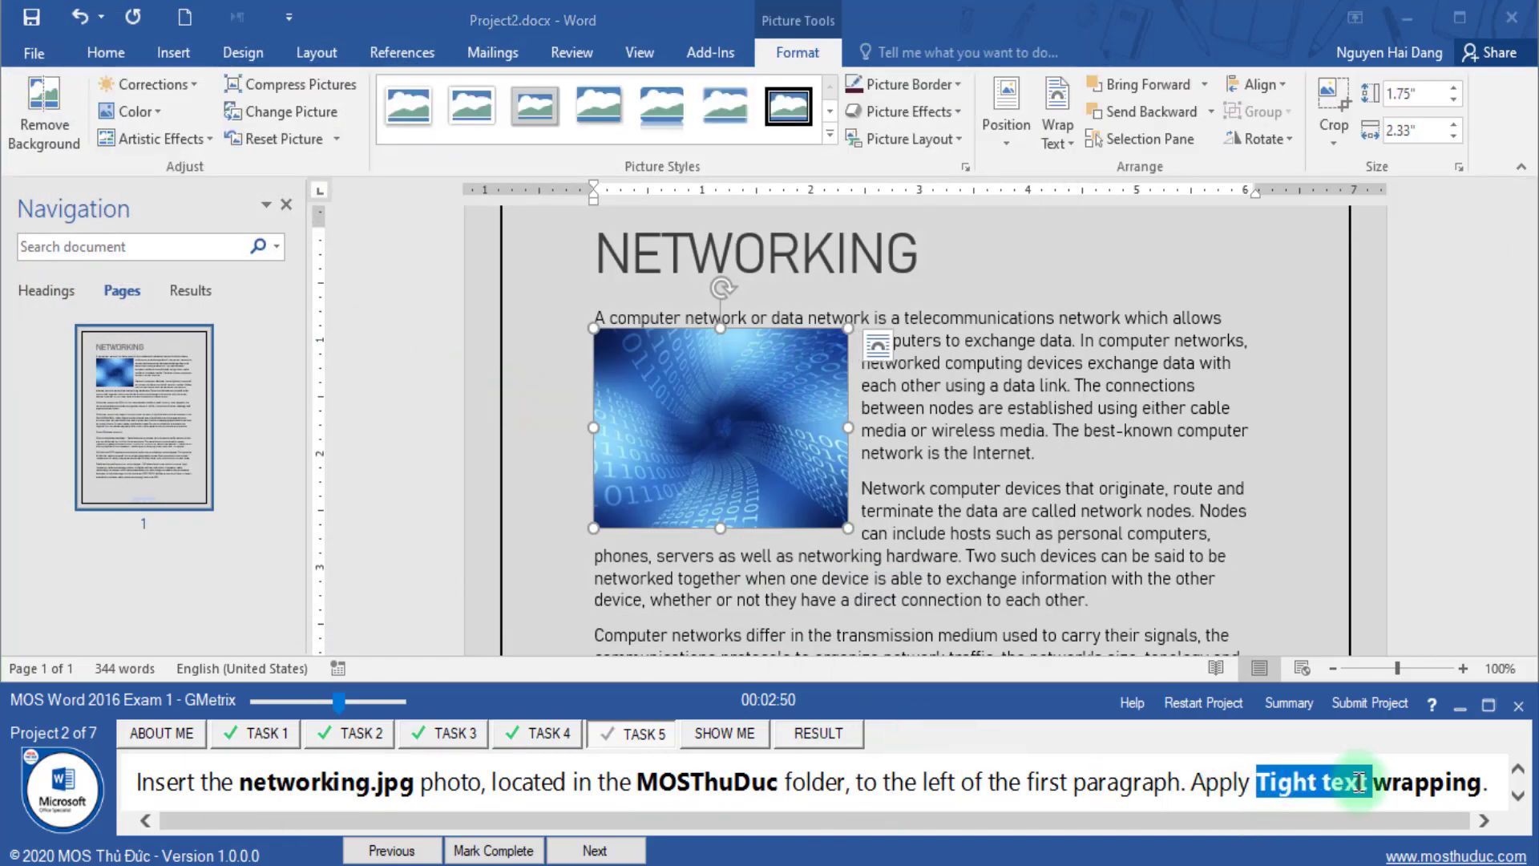
left_click(880, 346)
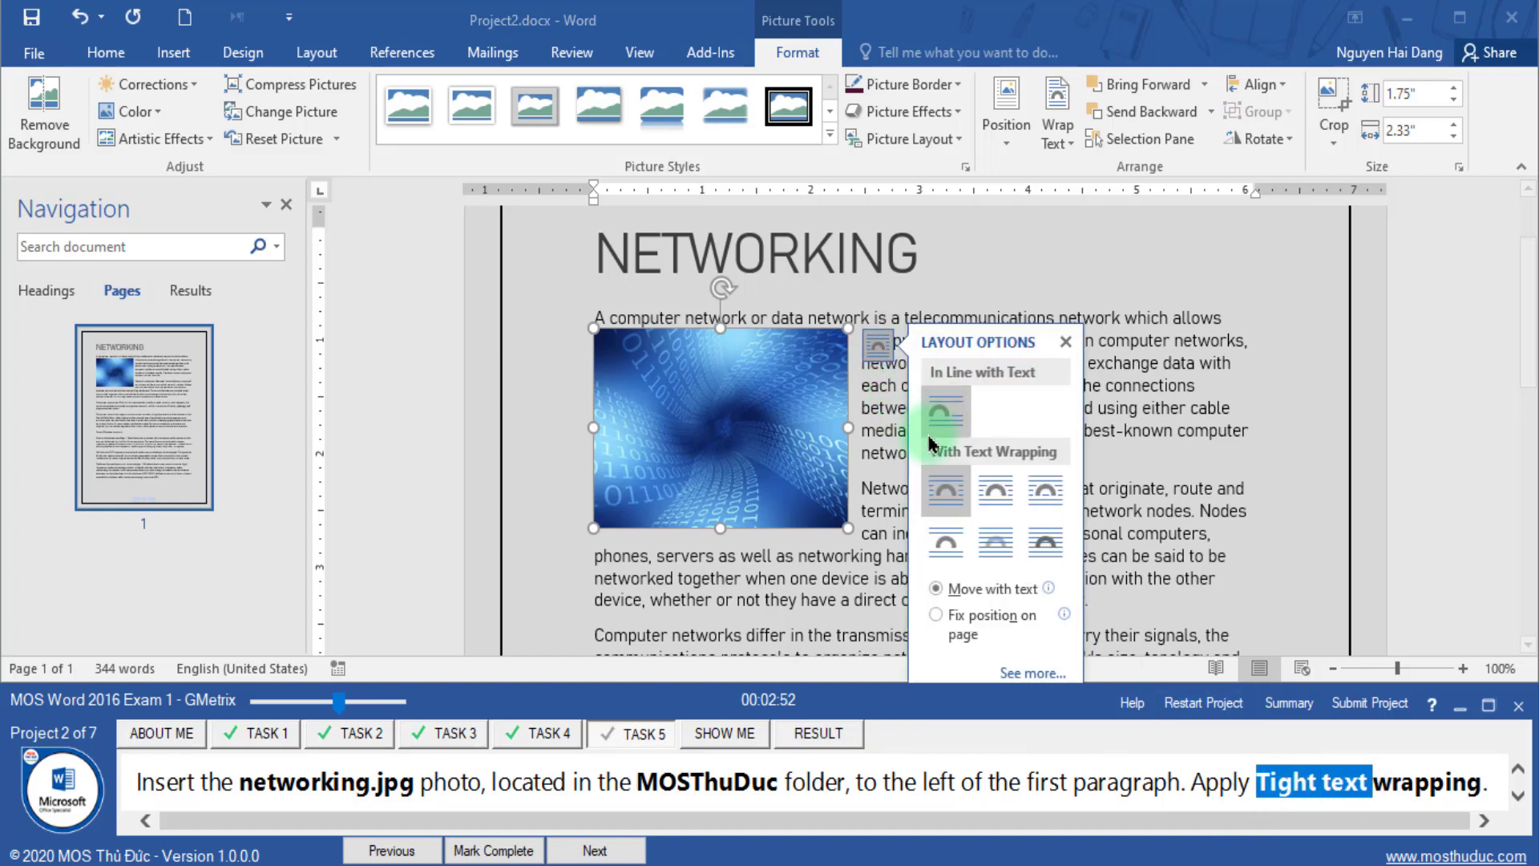
left_click(993, 503)
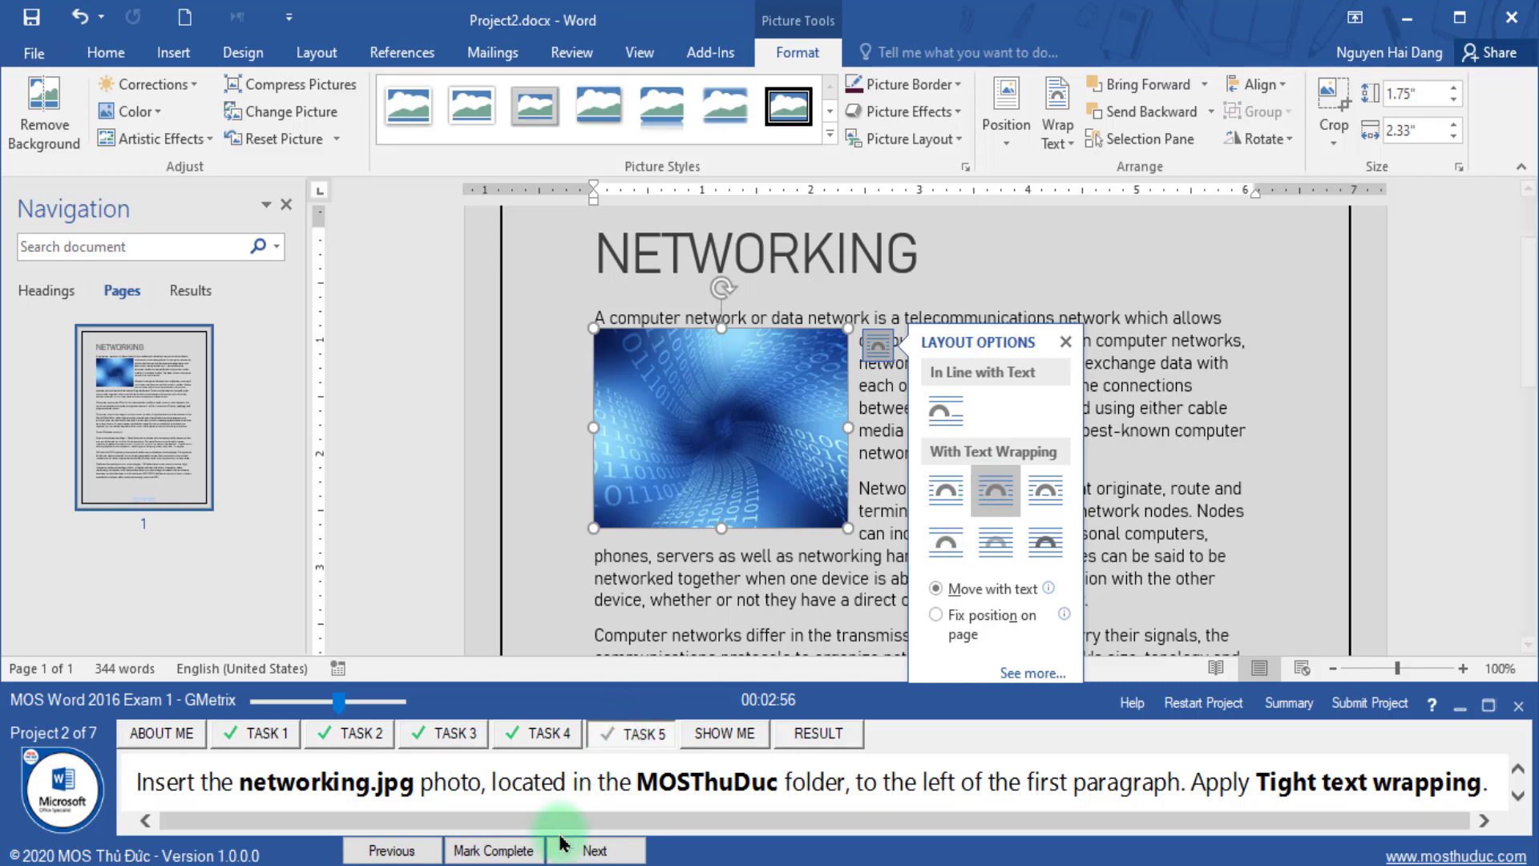
left_click(520, 852)
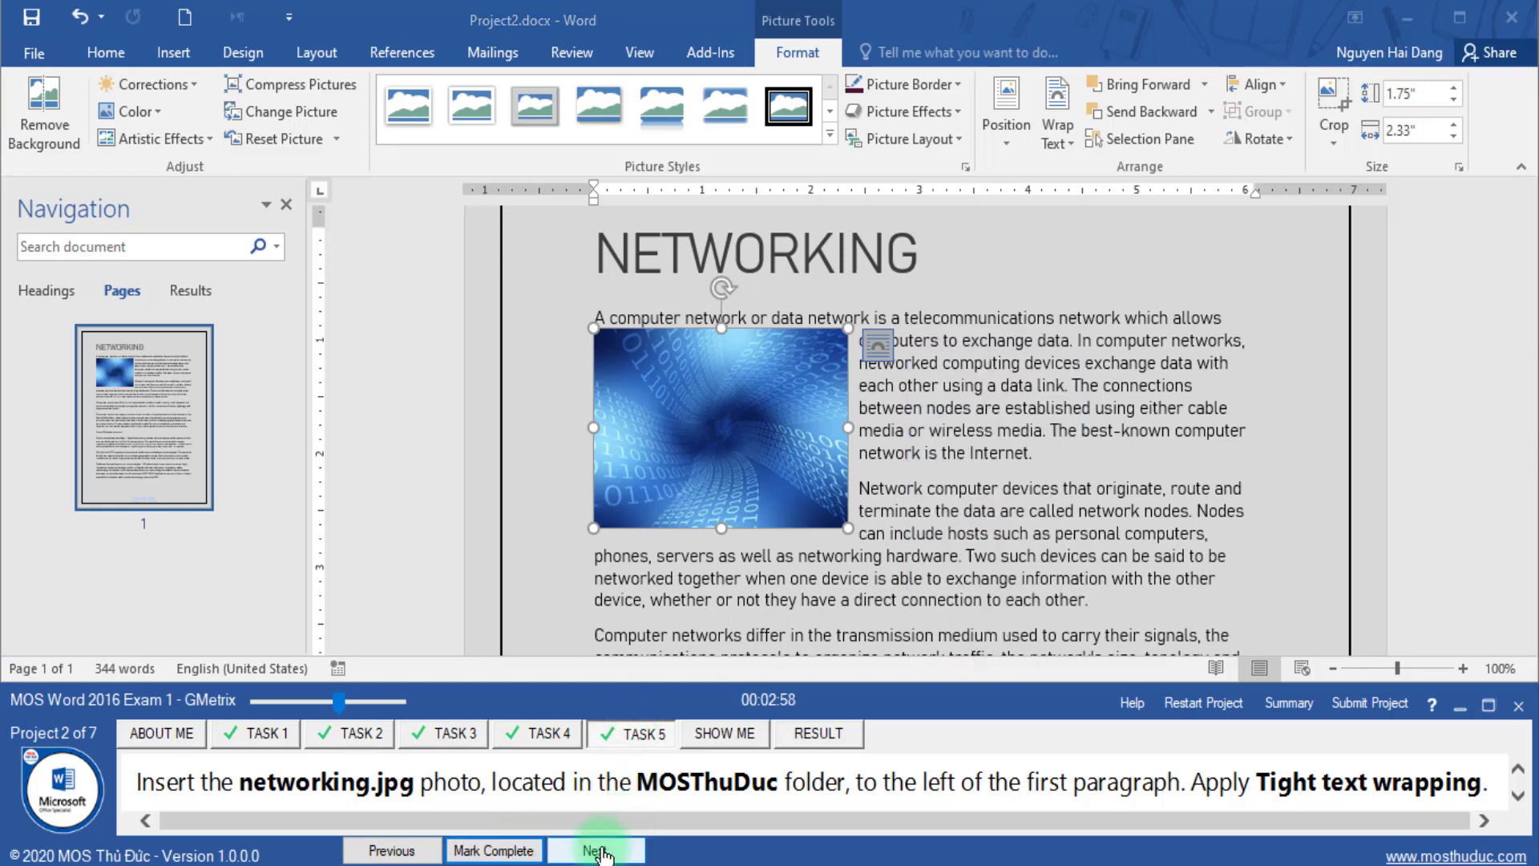
- Submit Project 2, close the results summary, and close the document without saving
left_click(1373, 703)
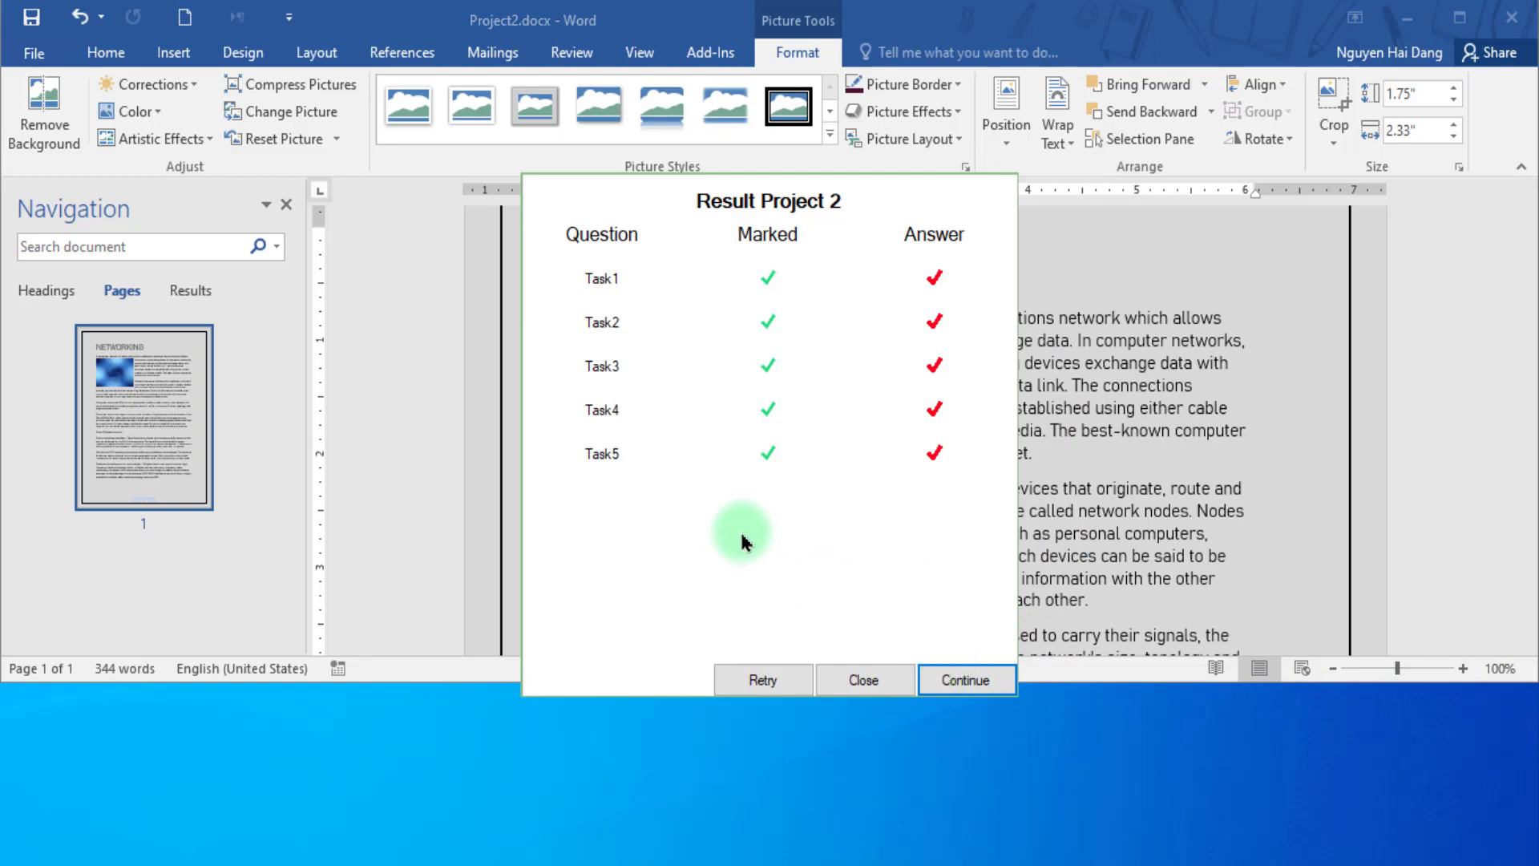
left_click(958, 680)
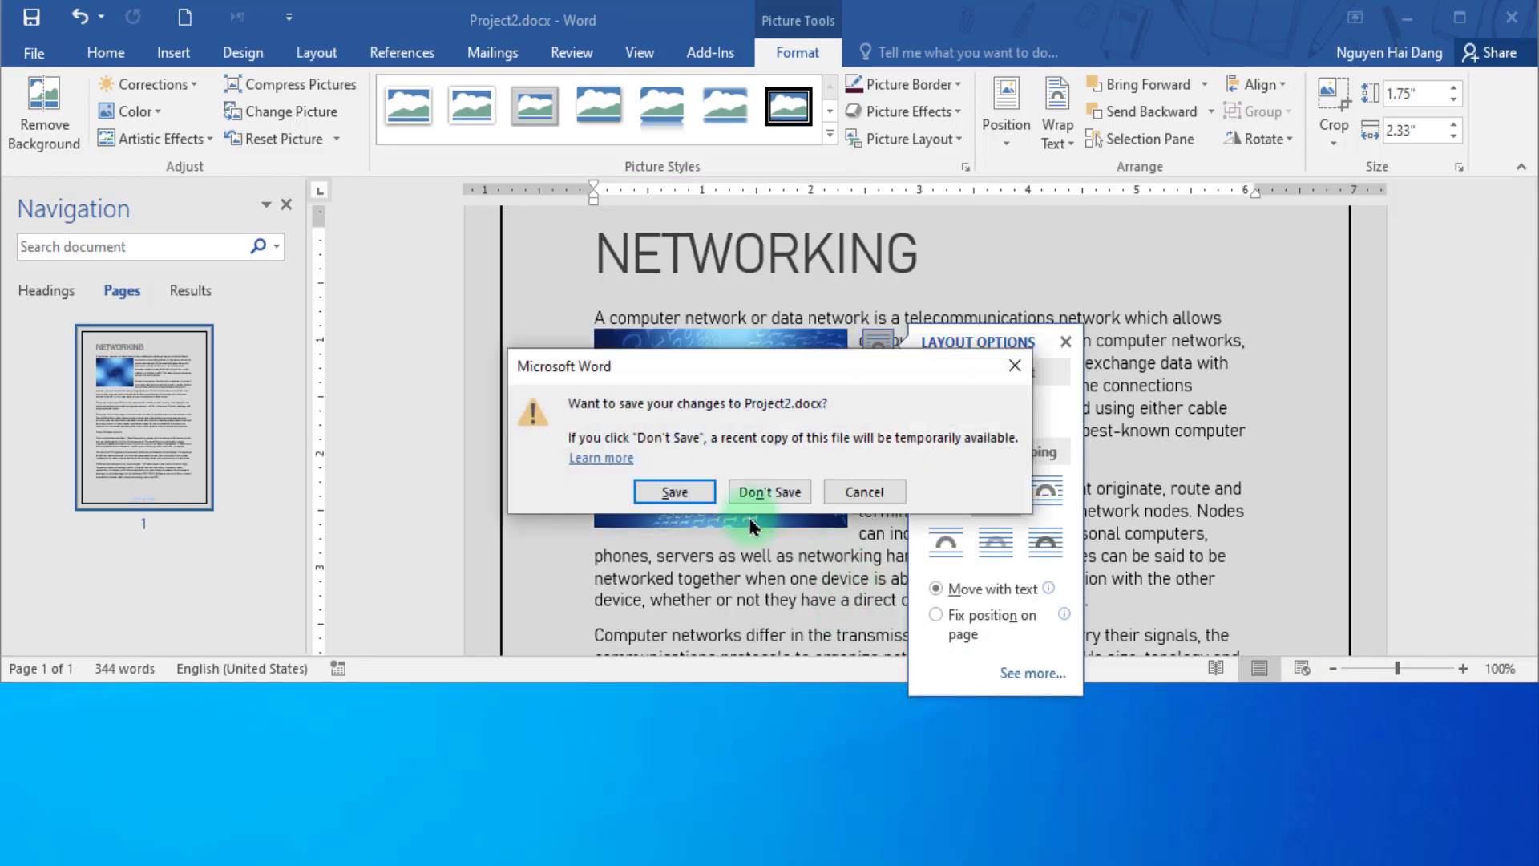
left_click(681, 511)
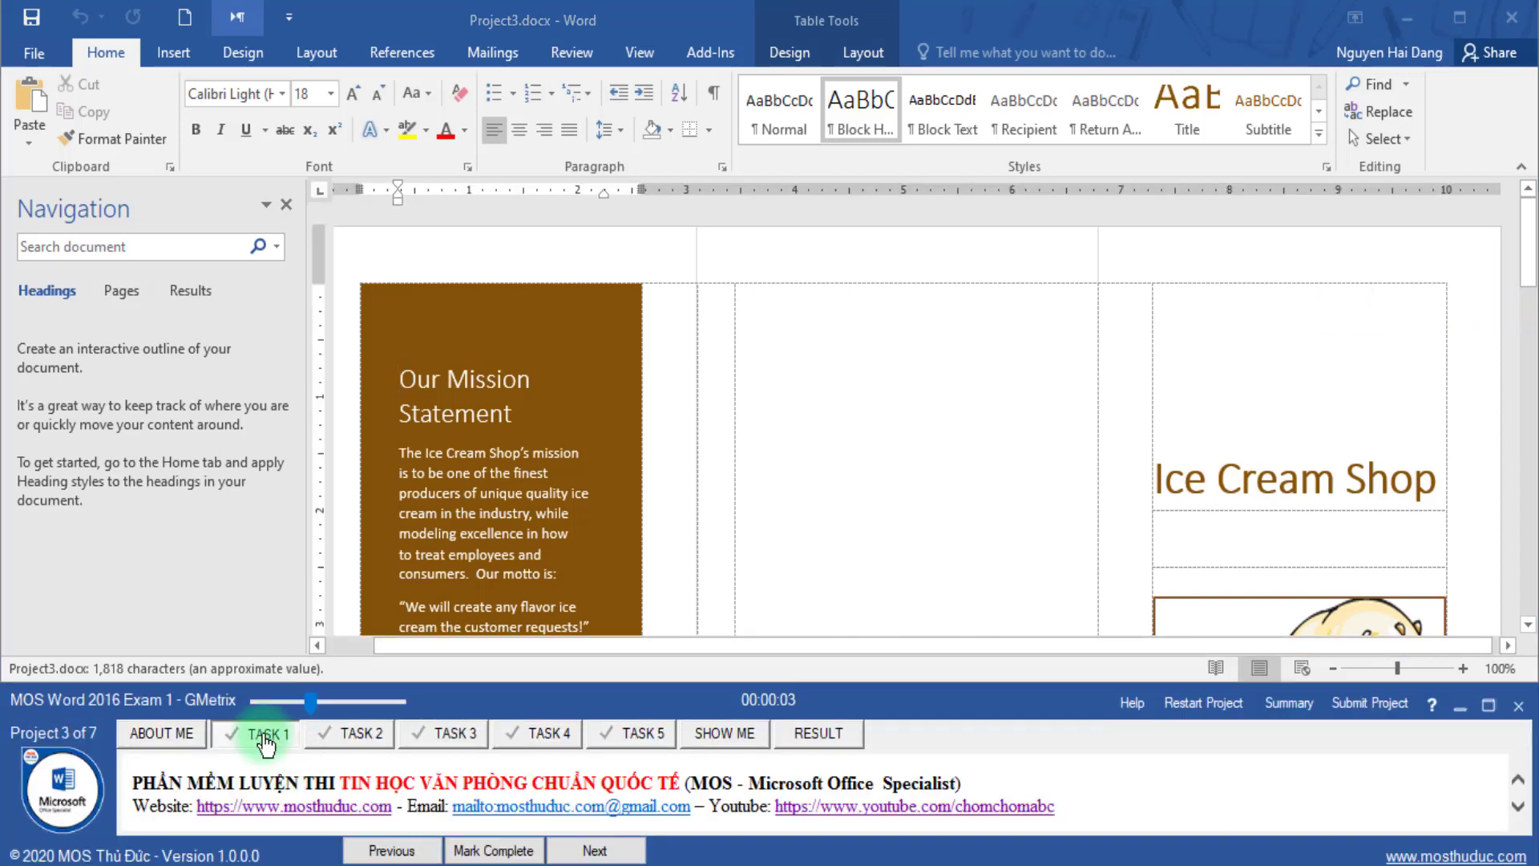
- Search the document for the 'Our Most Popular Flavors!' heading and jump to it
left_click_drag(317, 708, 327, 704)
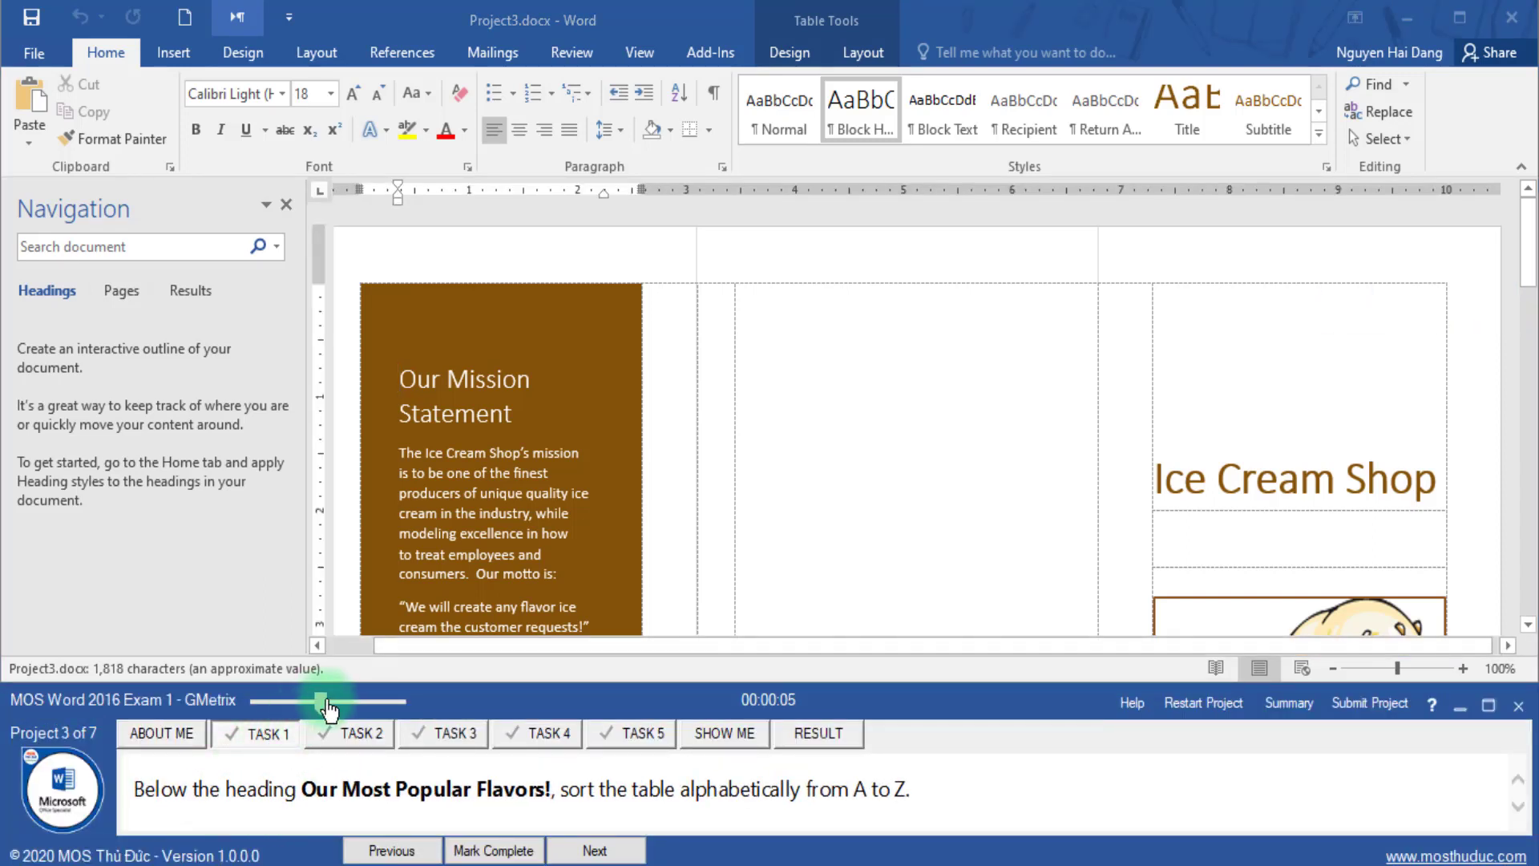
left_click_drag(318, 792, 486, 796)
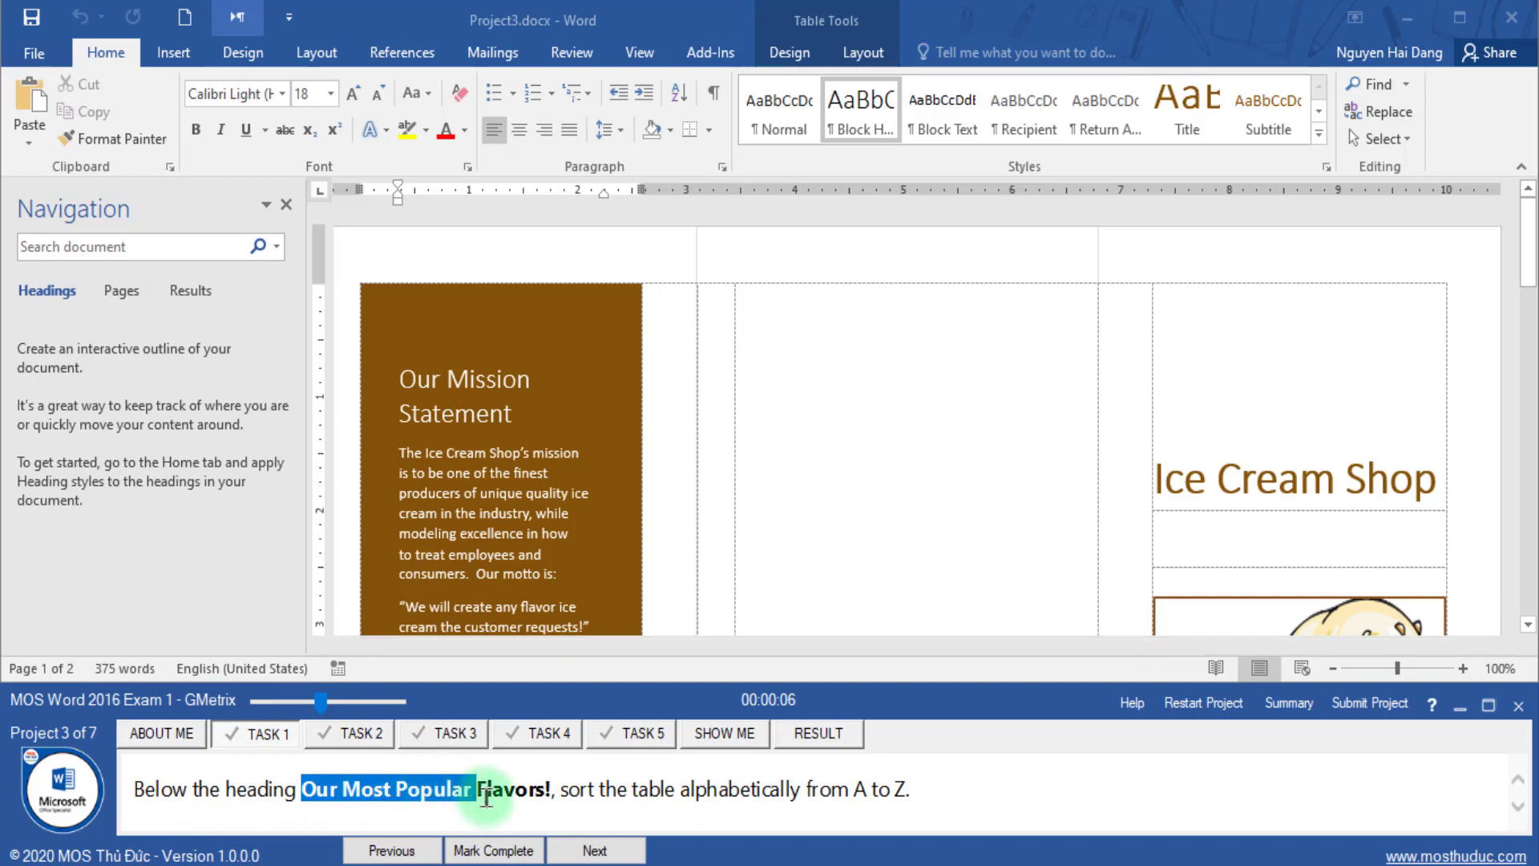
key("ctrl+c")
left_click(204, 247)
key("ctrl+v")
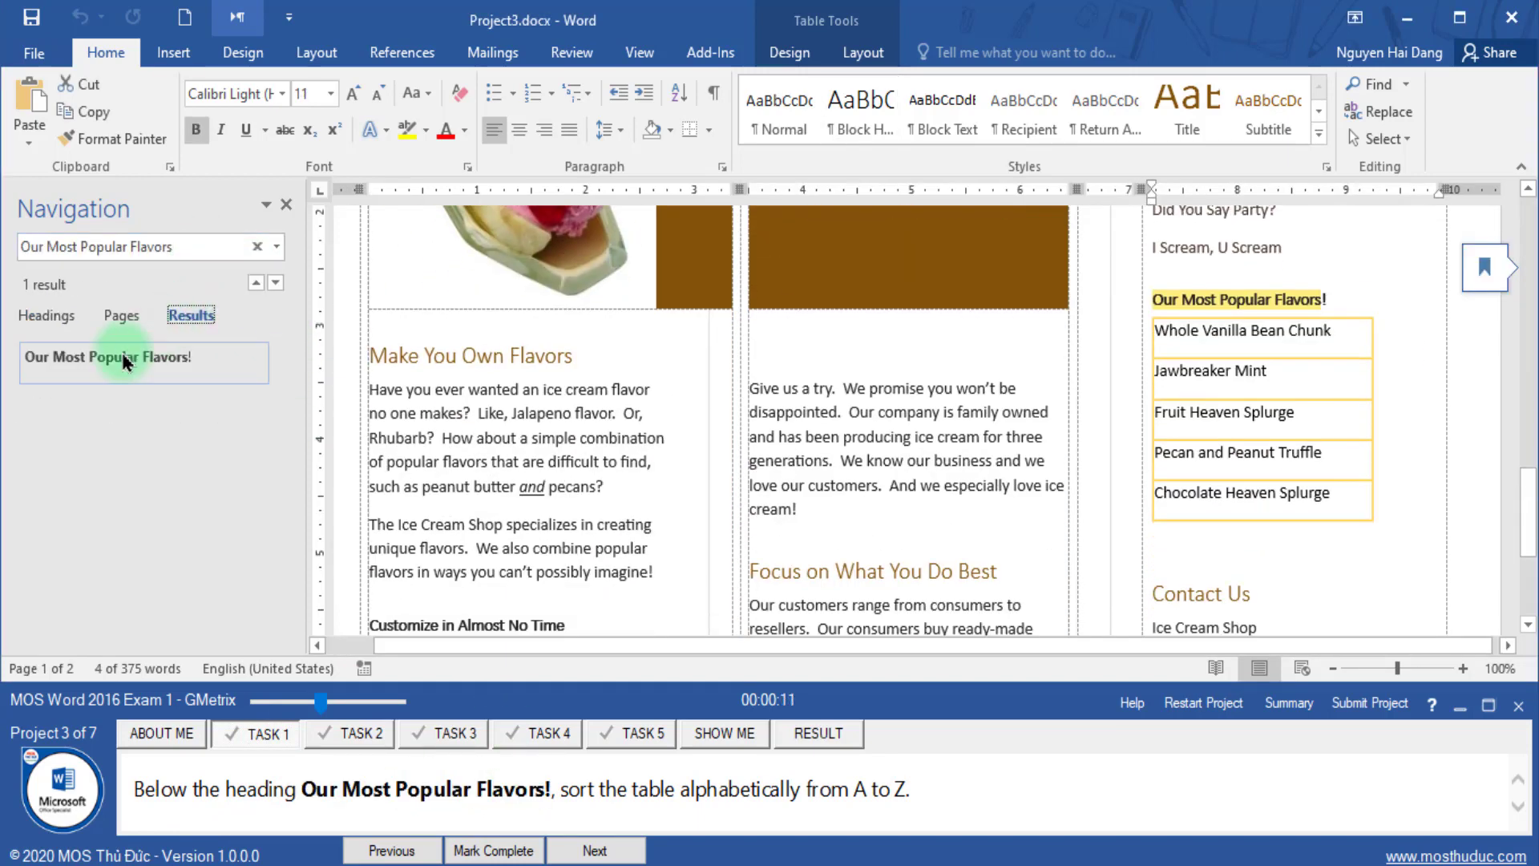
left_click(131, 357)
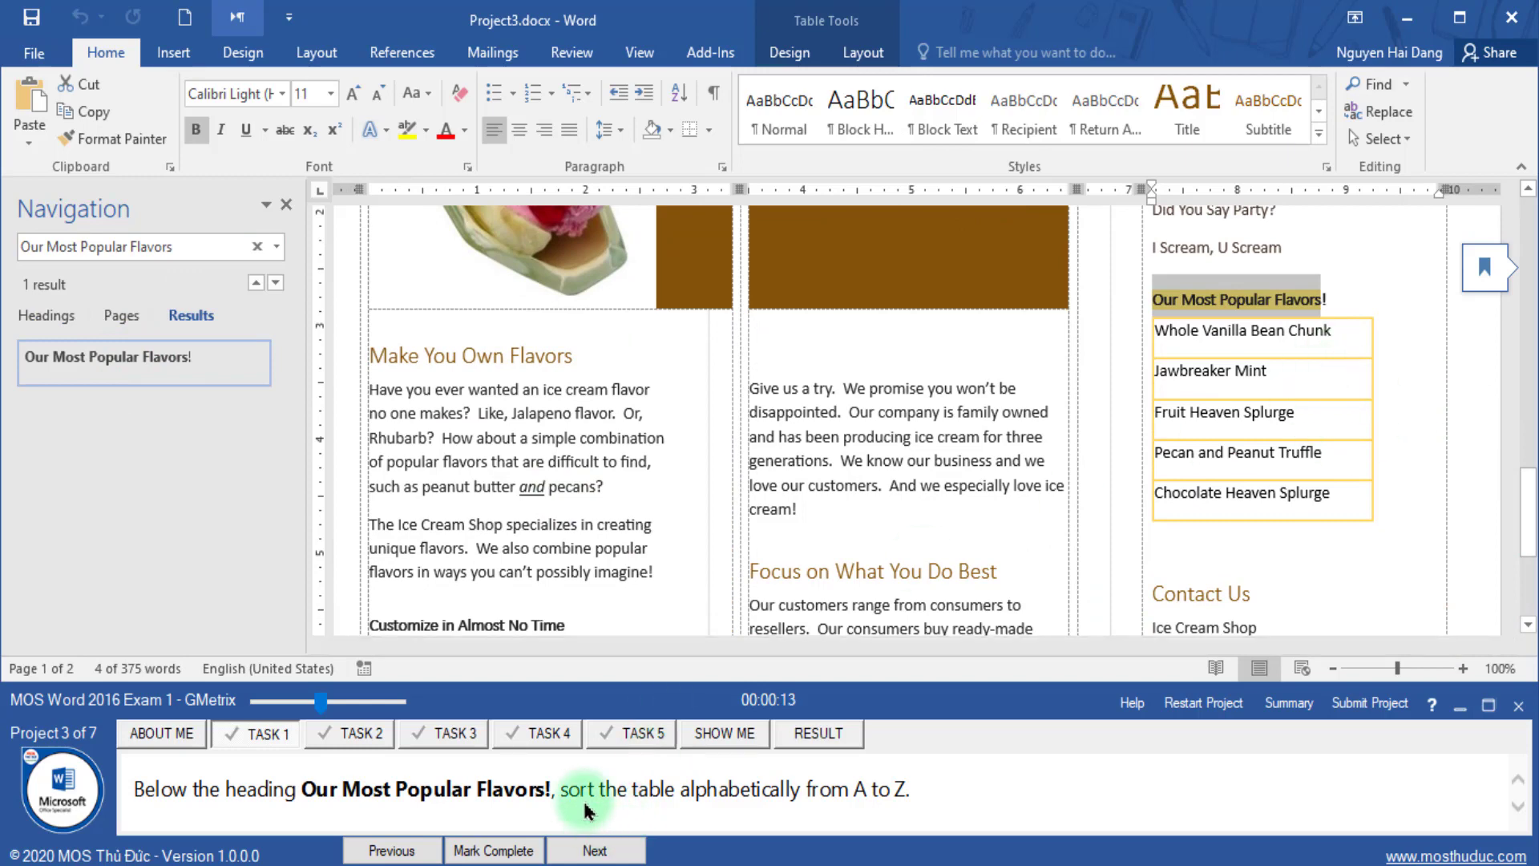
left_click_drag(567, 792, 837, 786)
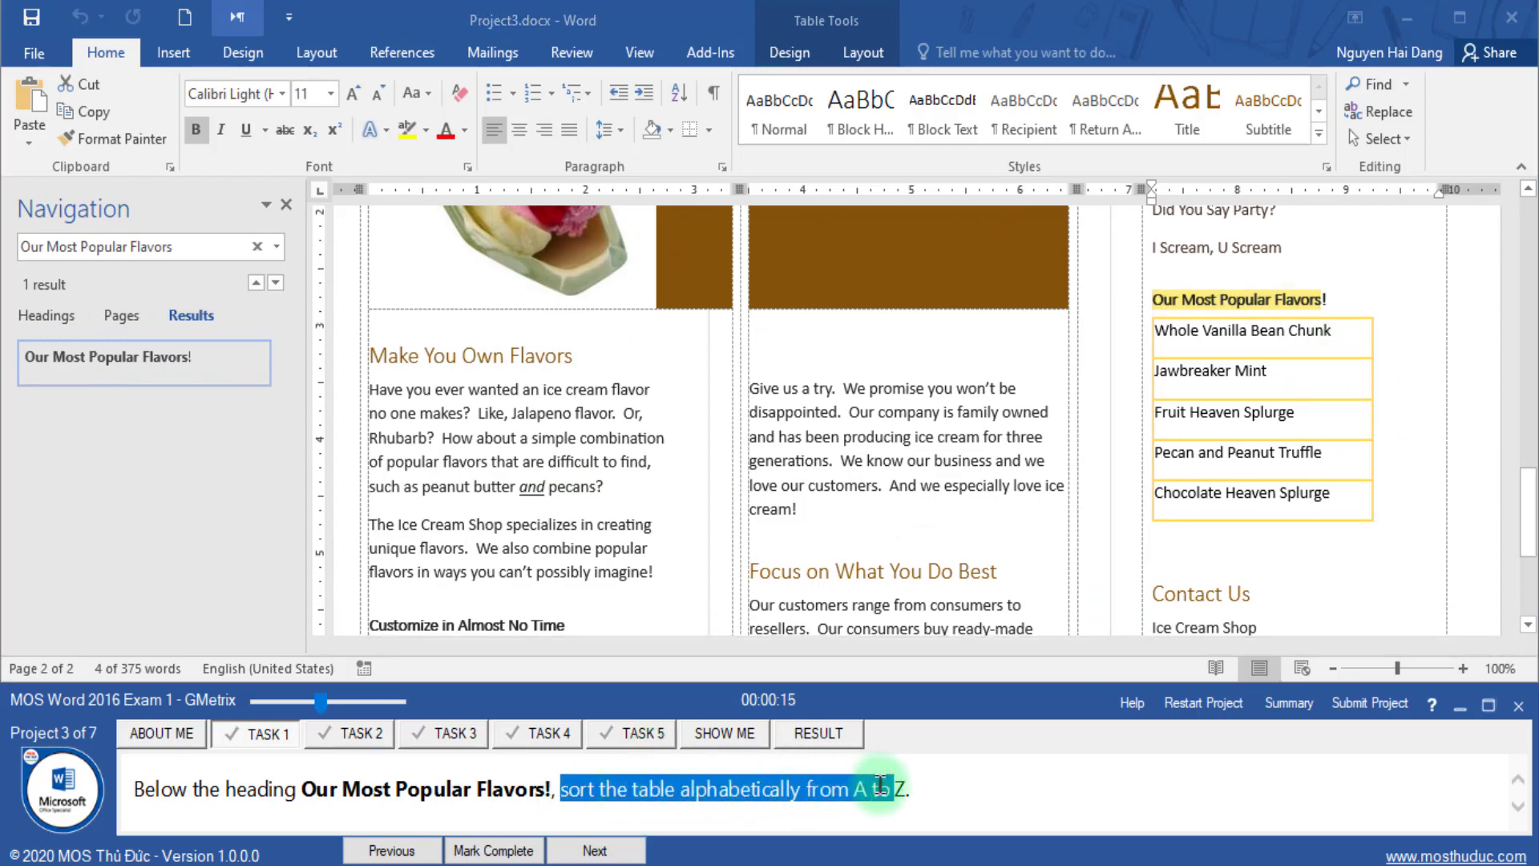
- Sort the whole flavors table ascending from A to Z, then mark complete and advance
left_click(1187, 330)
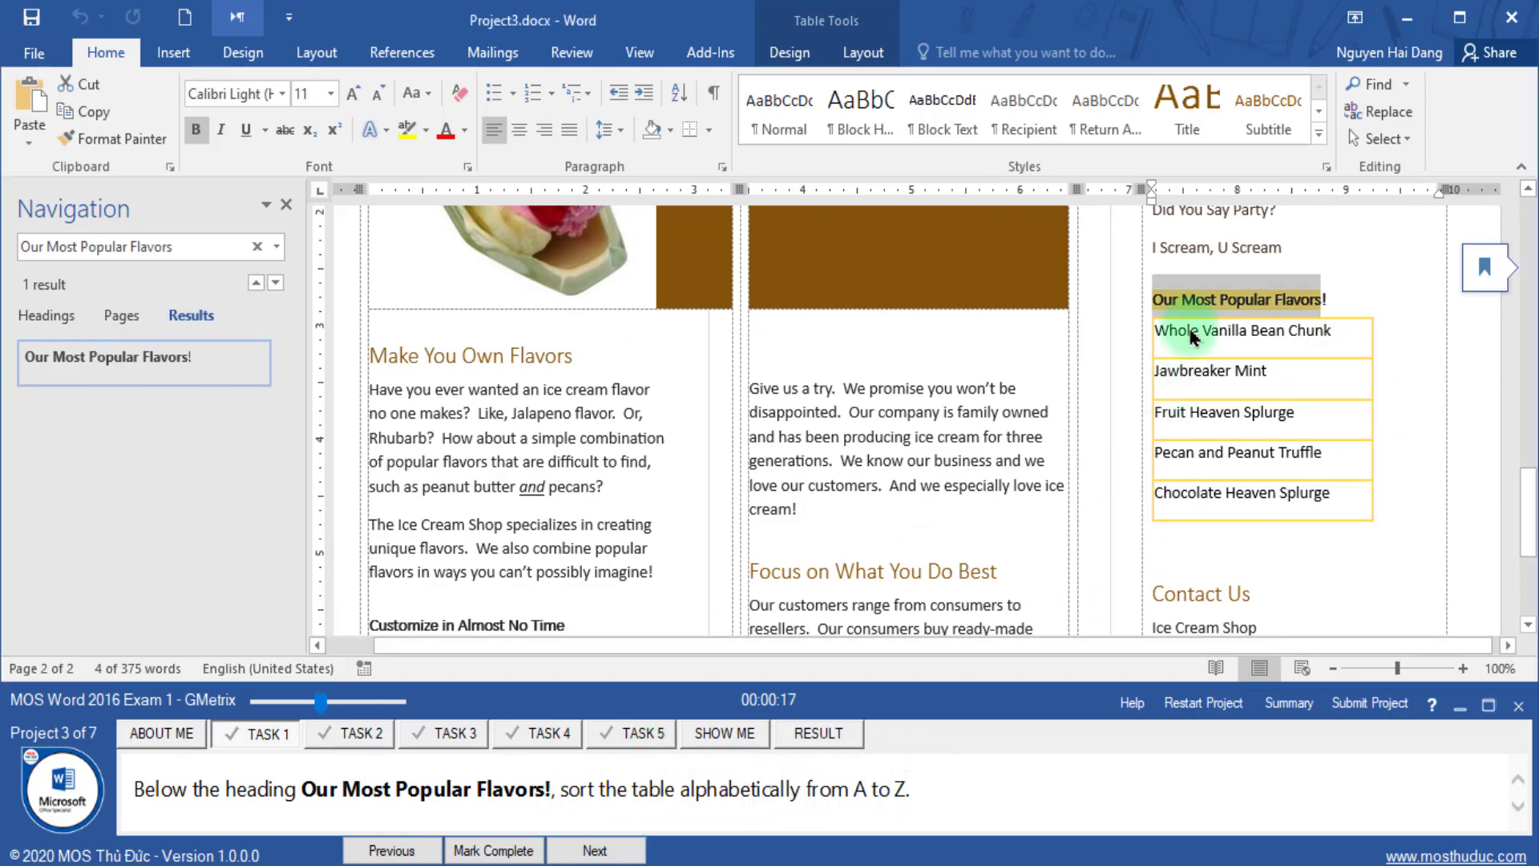
left_click(1145, 309)
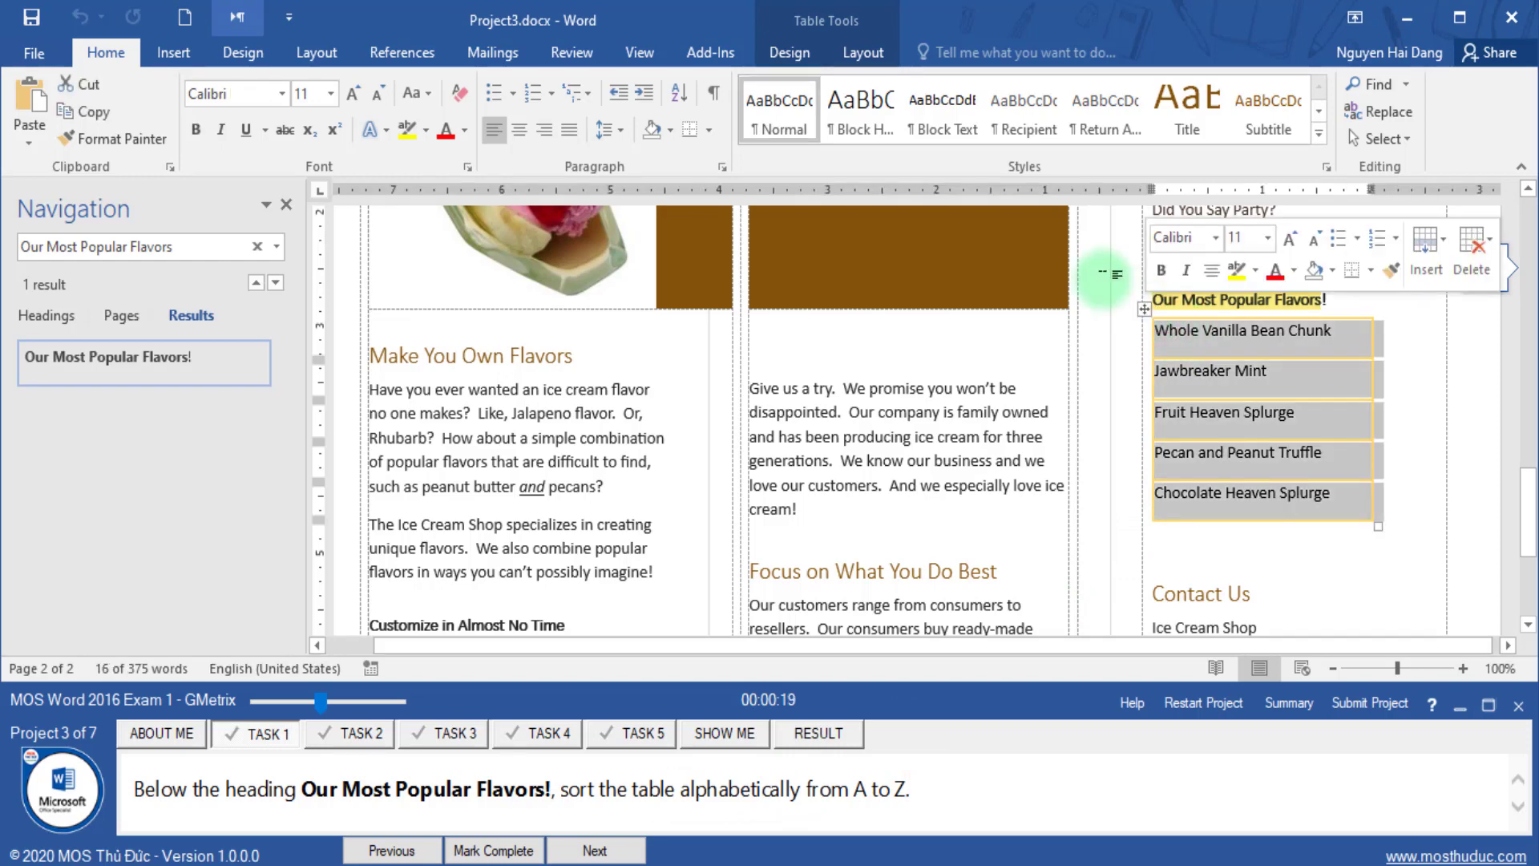
left_click(864, 53)
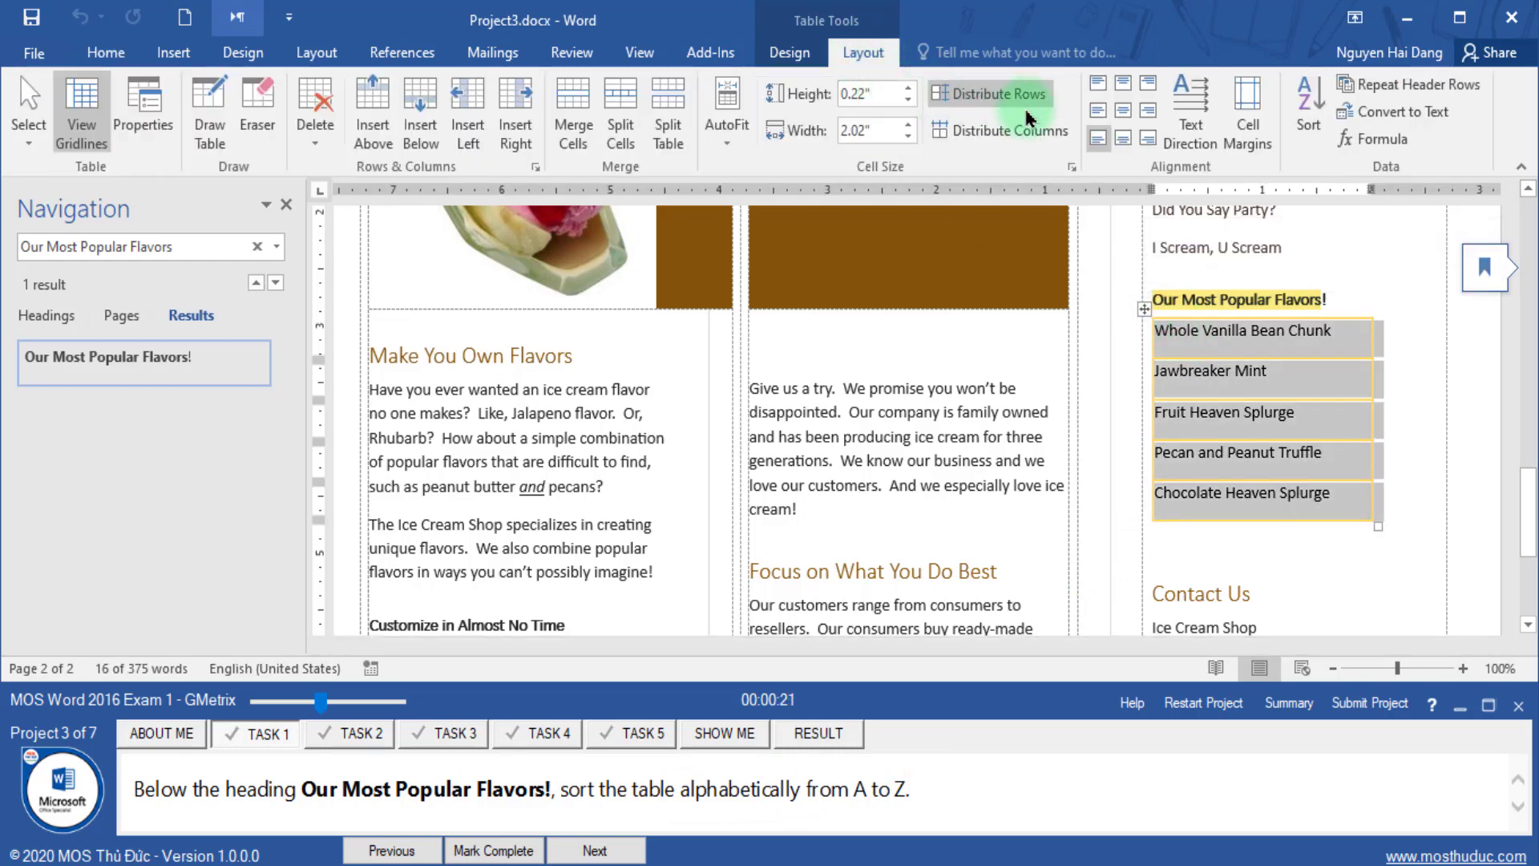
left_click(1305, 107)
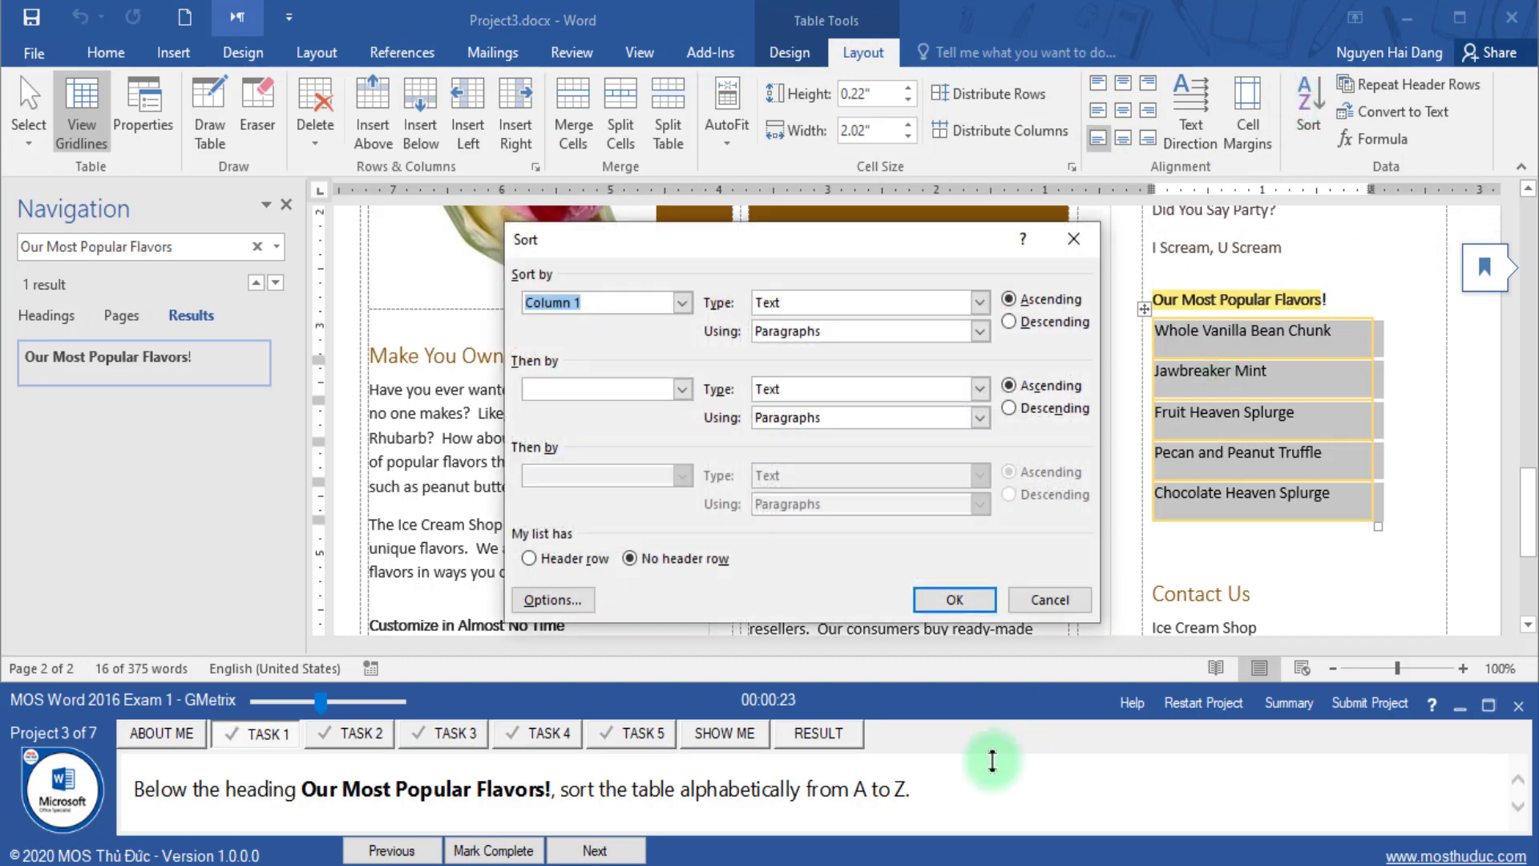
left_click(882, 789)
left_click_drag(910, 790, 851, 790)
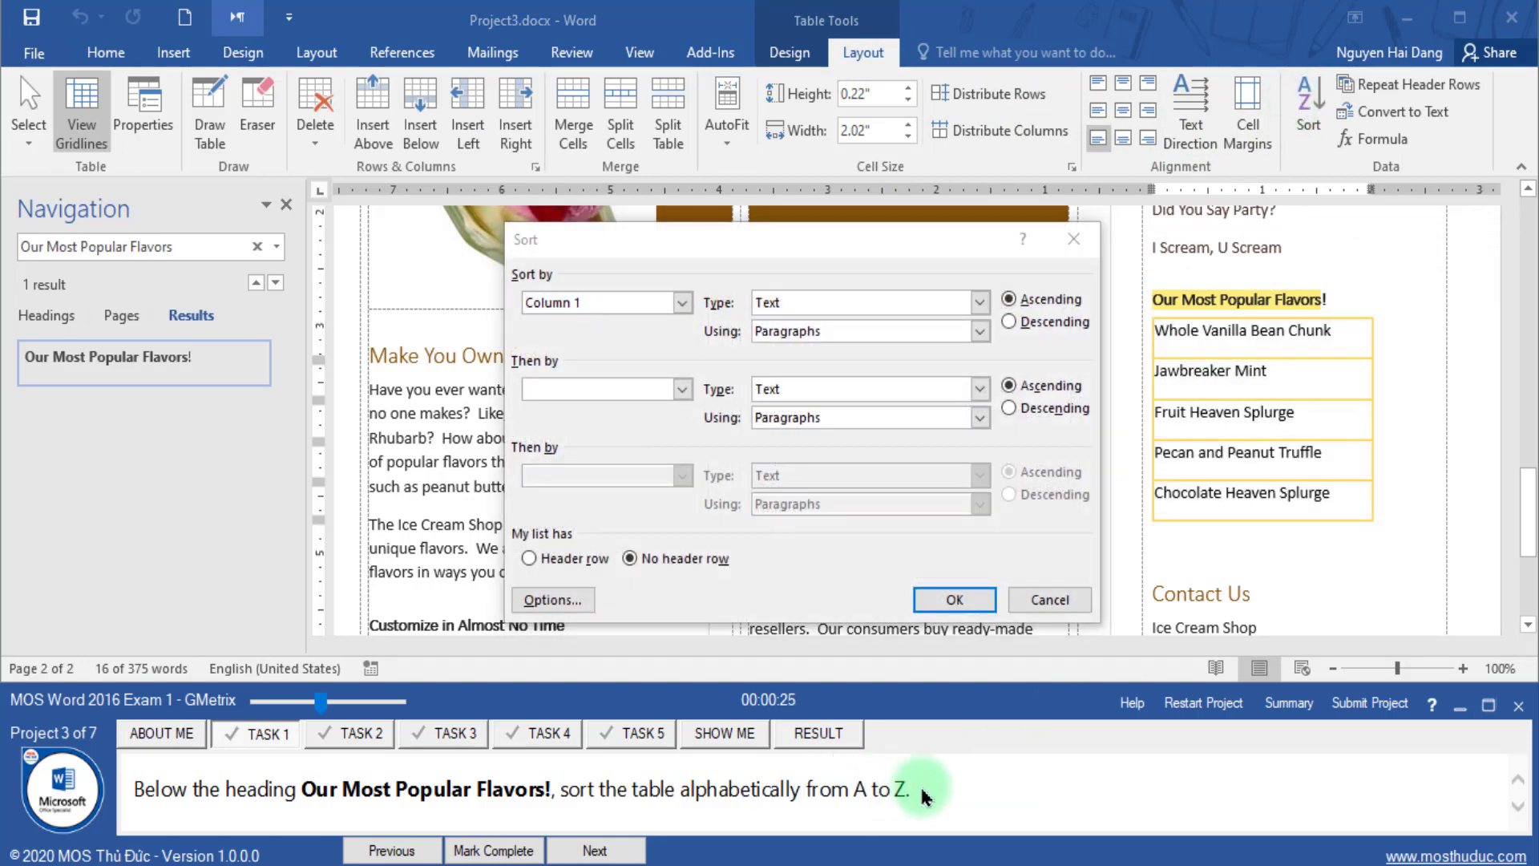
left_click(1025, 308)
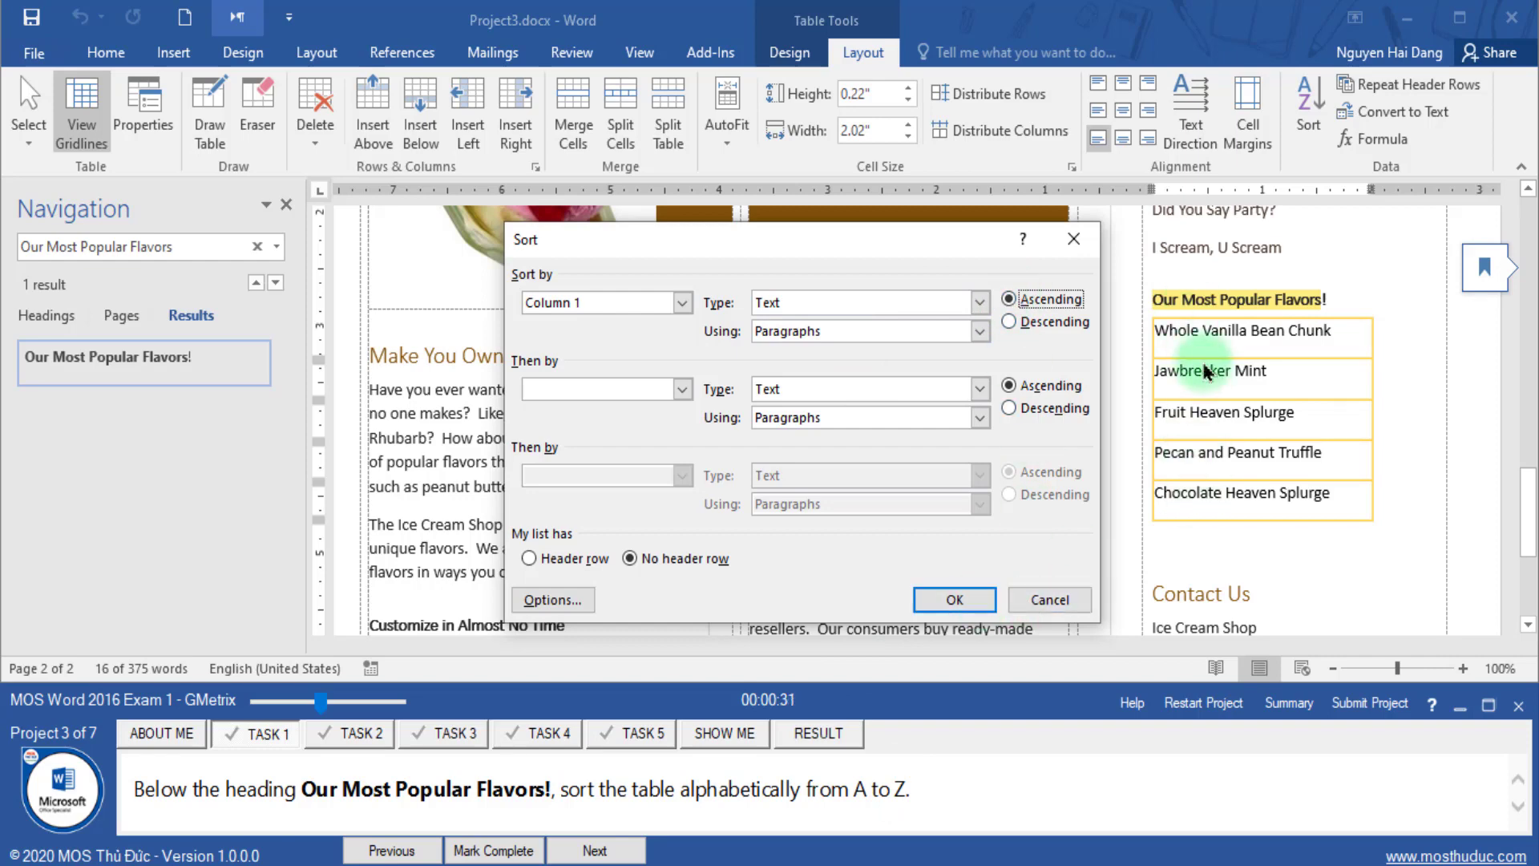
left_click(962, 600)
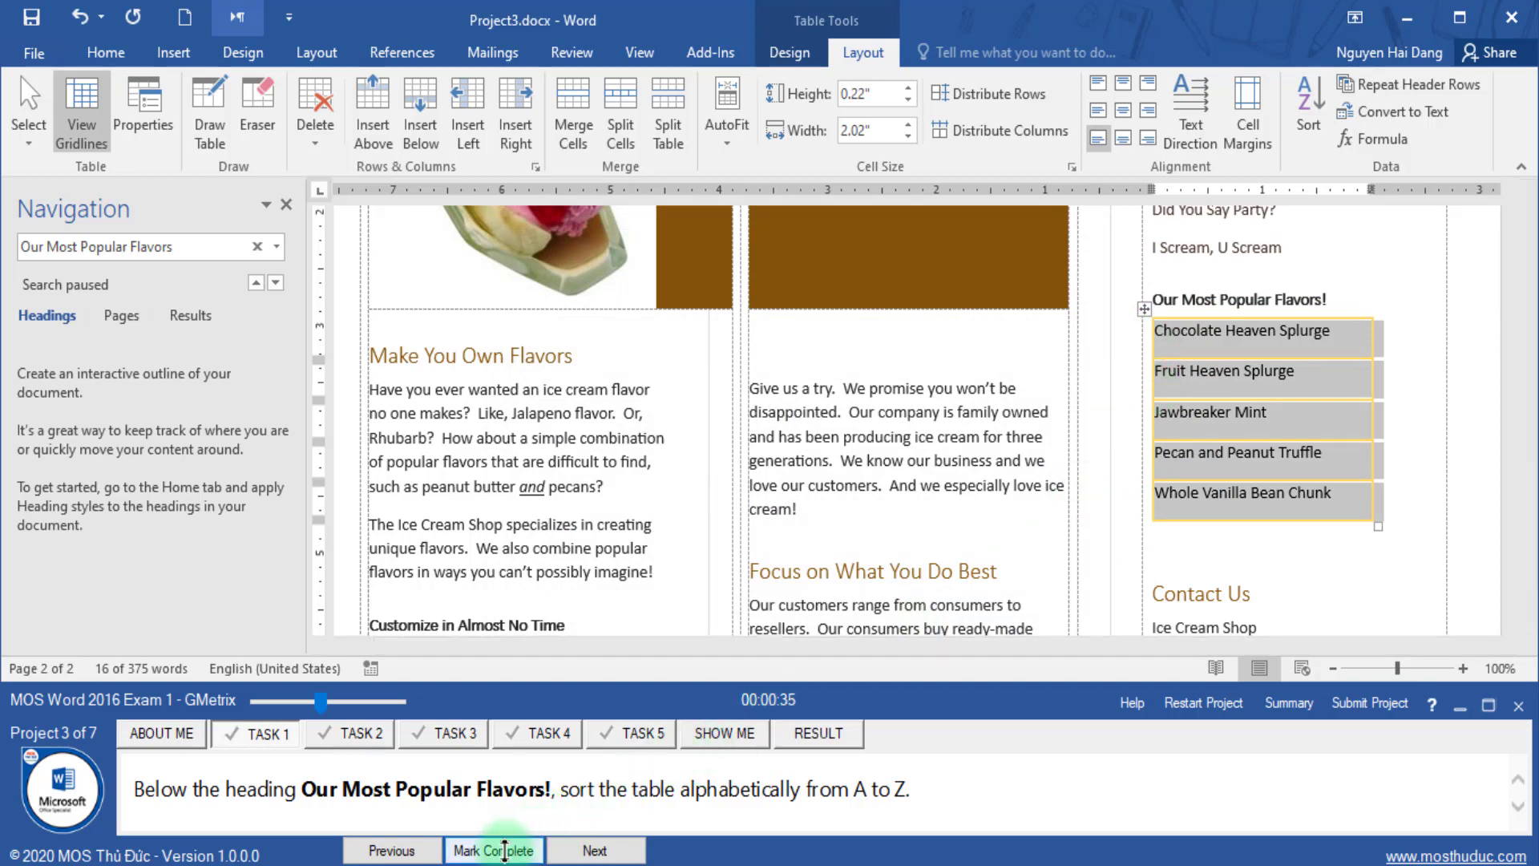
left_click(505, 848)
left_click(573, 851)
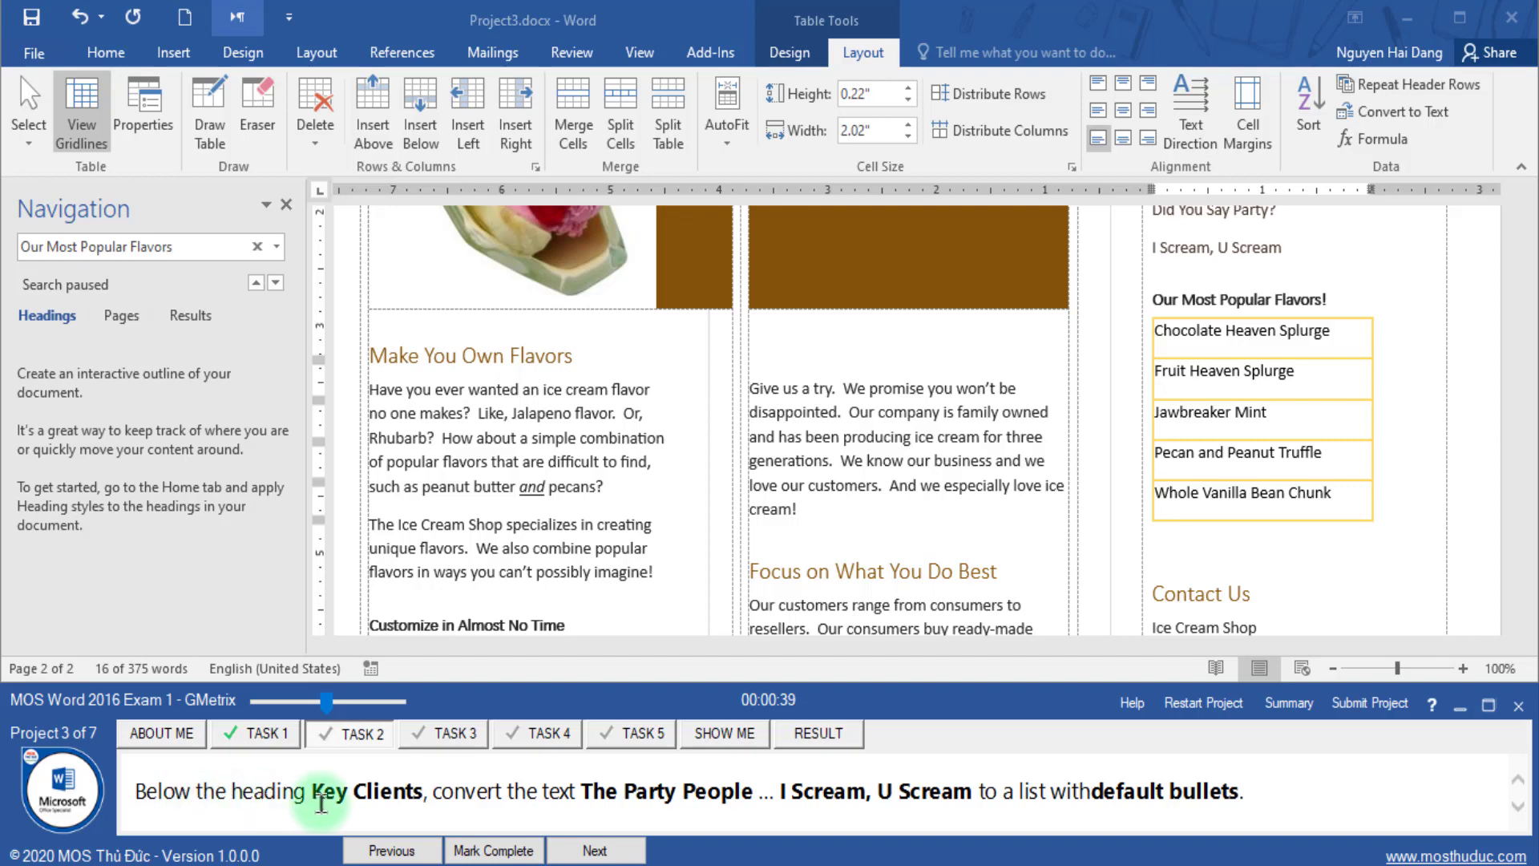
- Search the Navigation pane for 'Key Clients' to locate the heading
left_click_drag(312, 792, 350, 792)
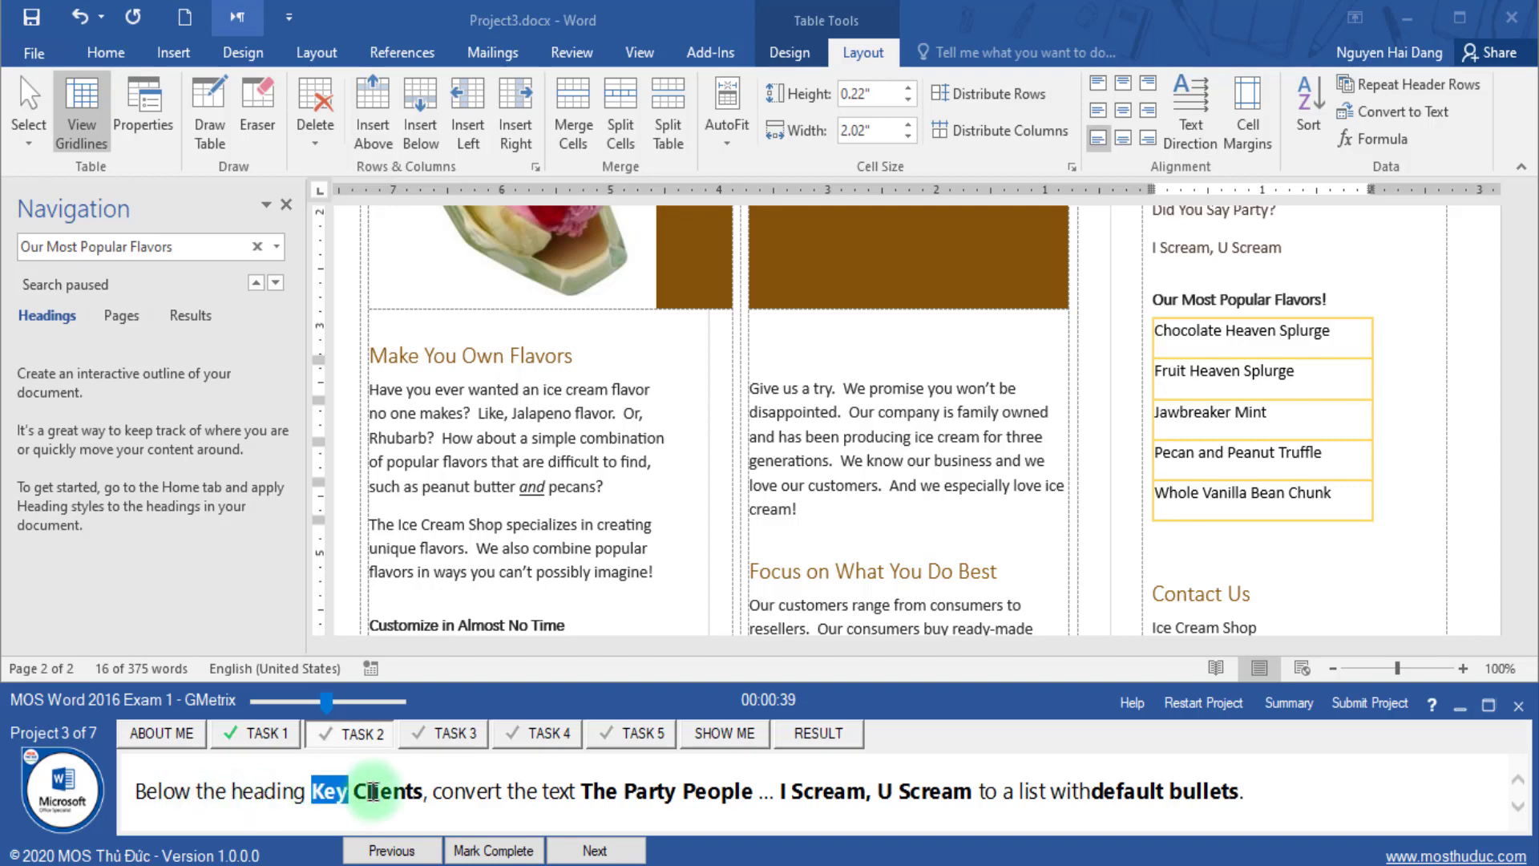
left_click(257, 247)
left_click(257, 247)
type("Key Clients")
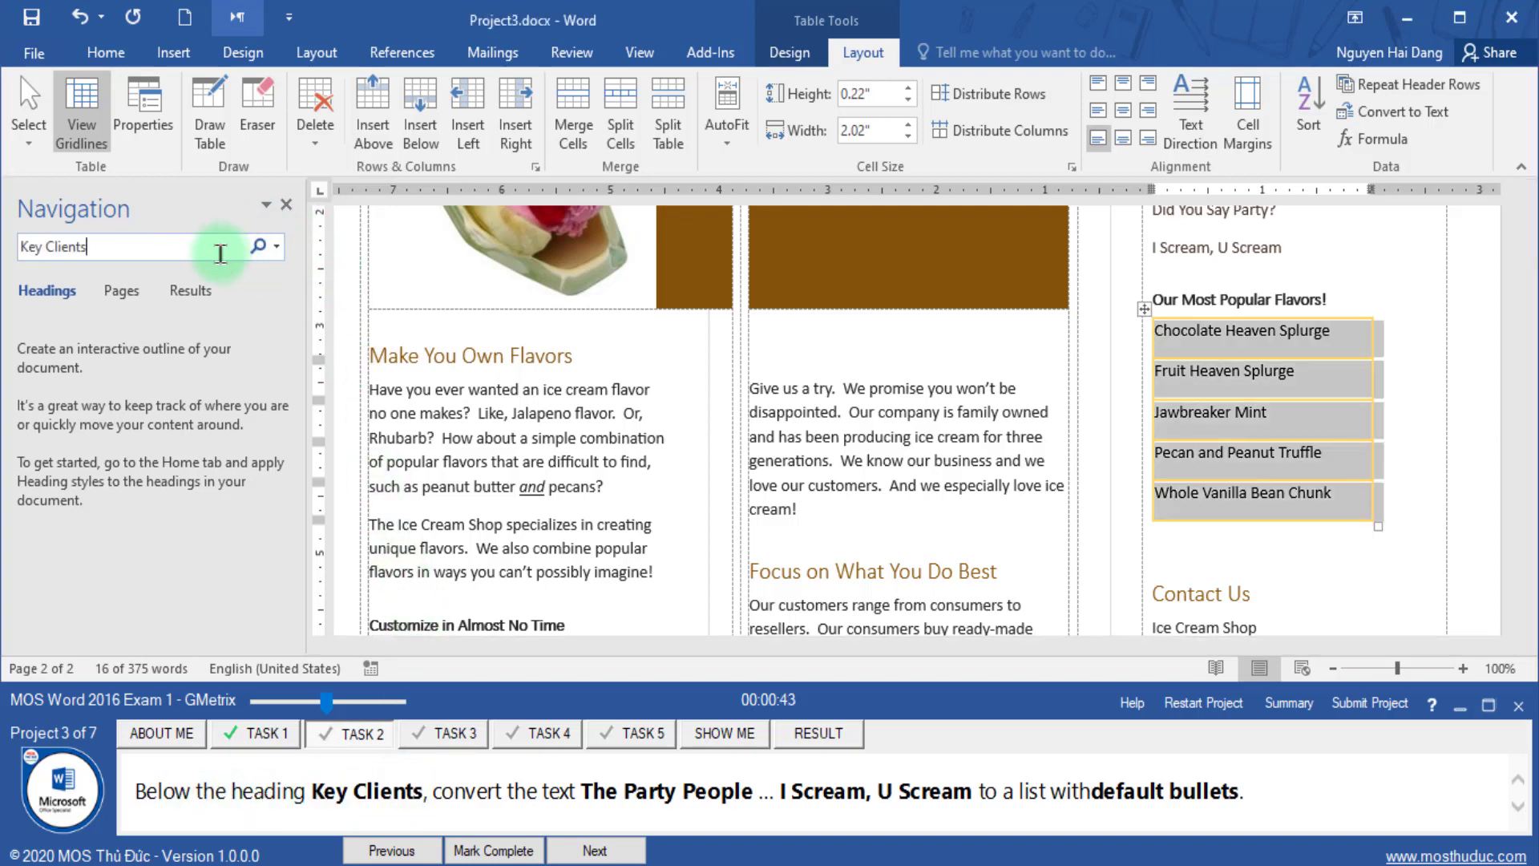
left_click(1334, 400)
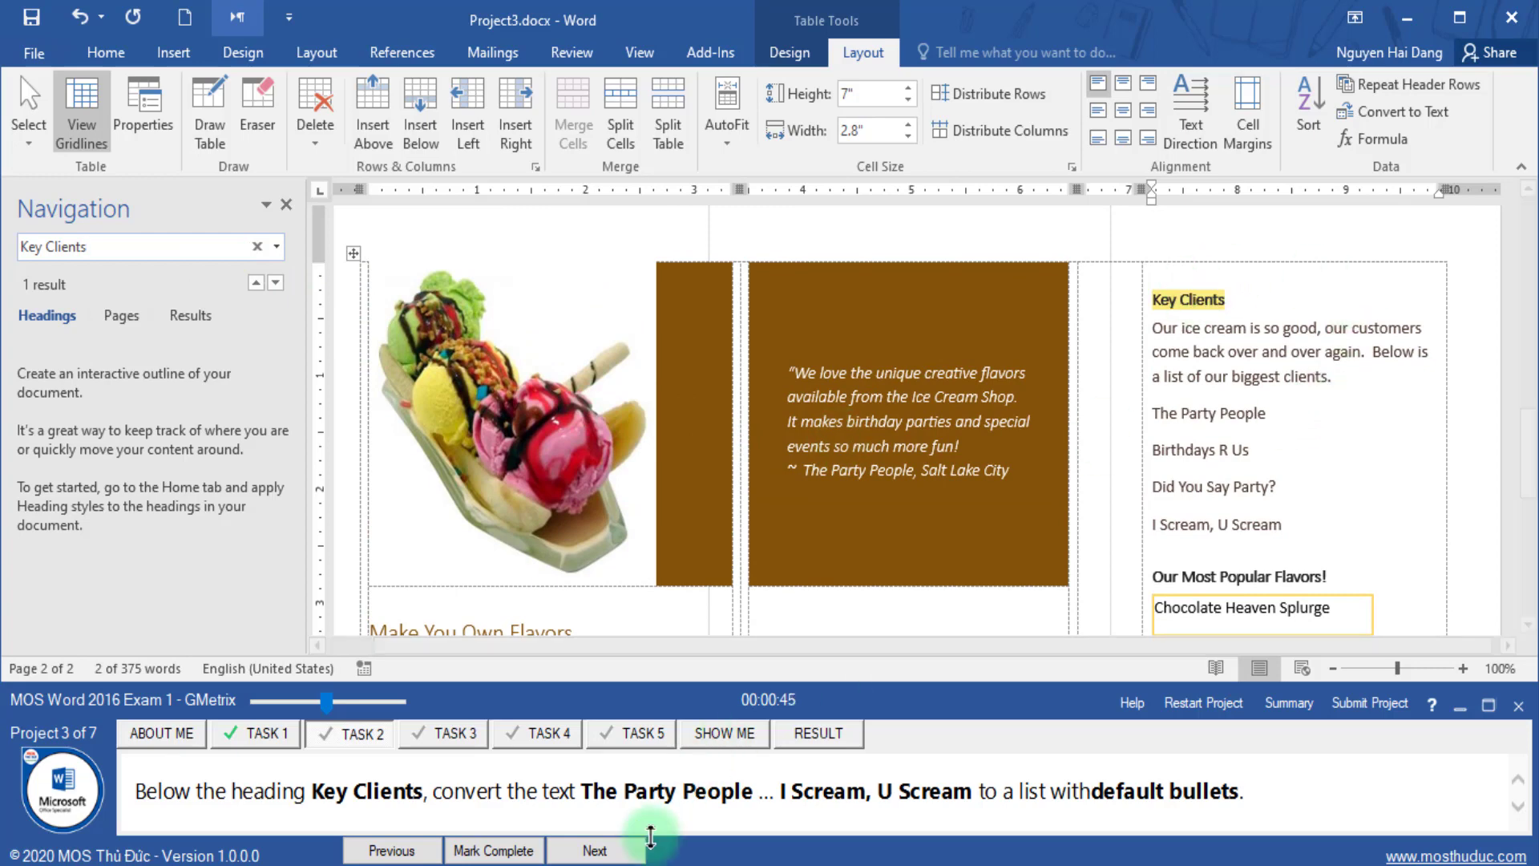
- Apply default bullets to The Party People through I Scream, U Scream; mark complete and advance
left_click_drag(587, 792, 941, 797)
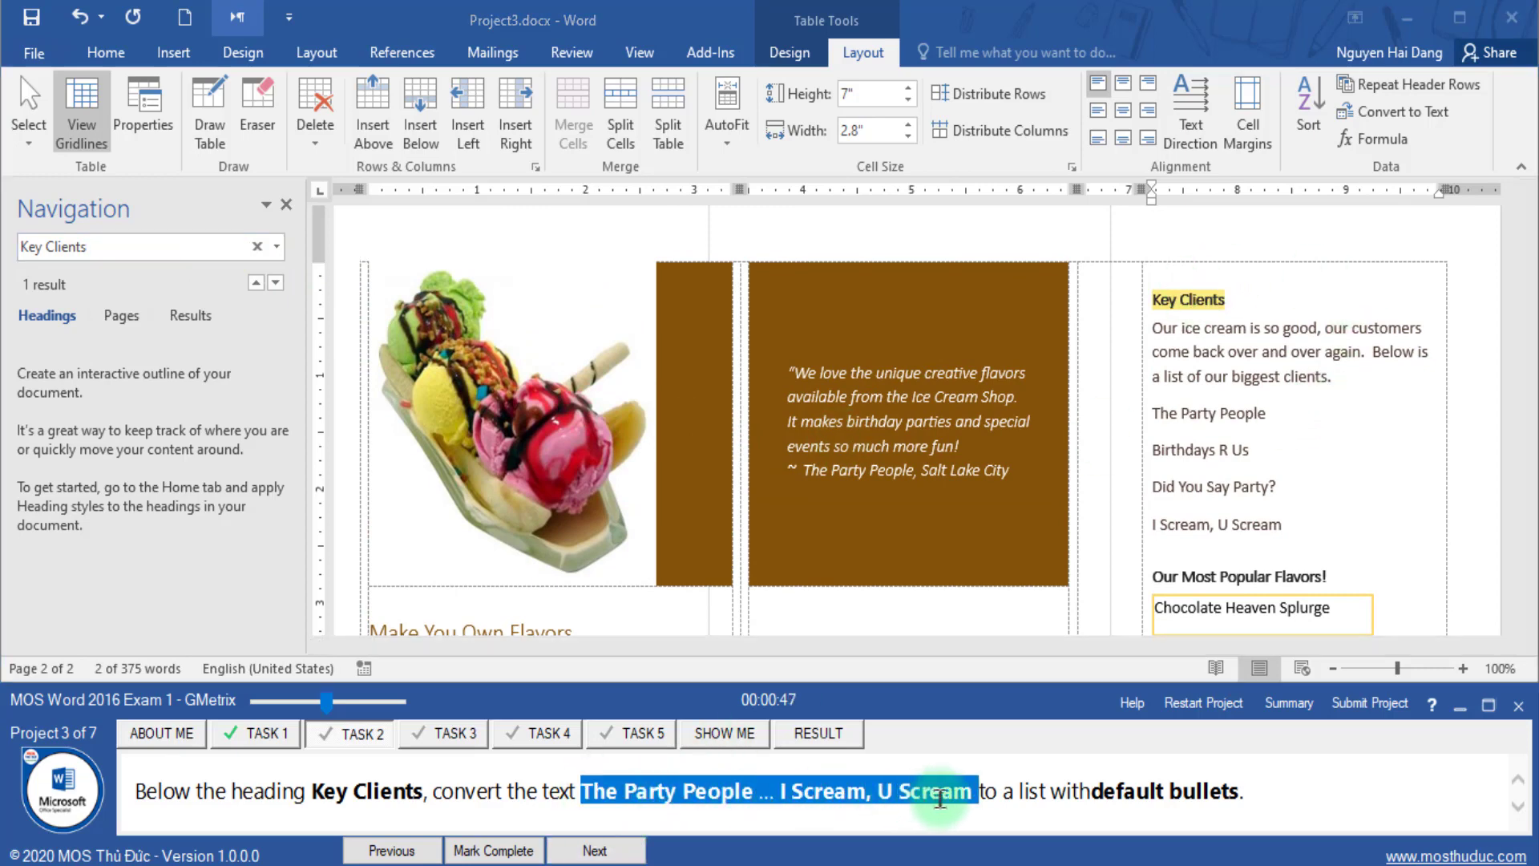
left_click(1167, 481)
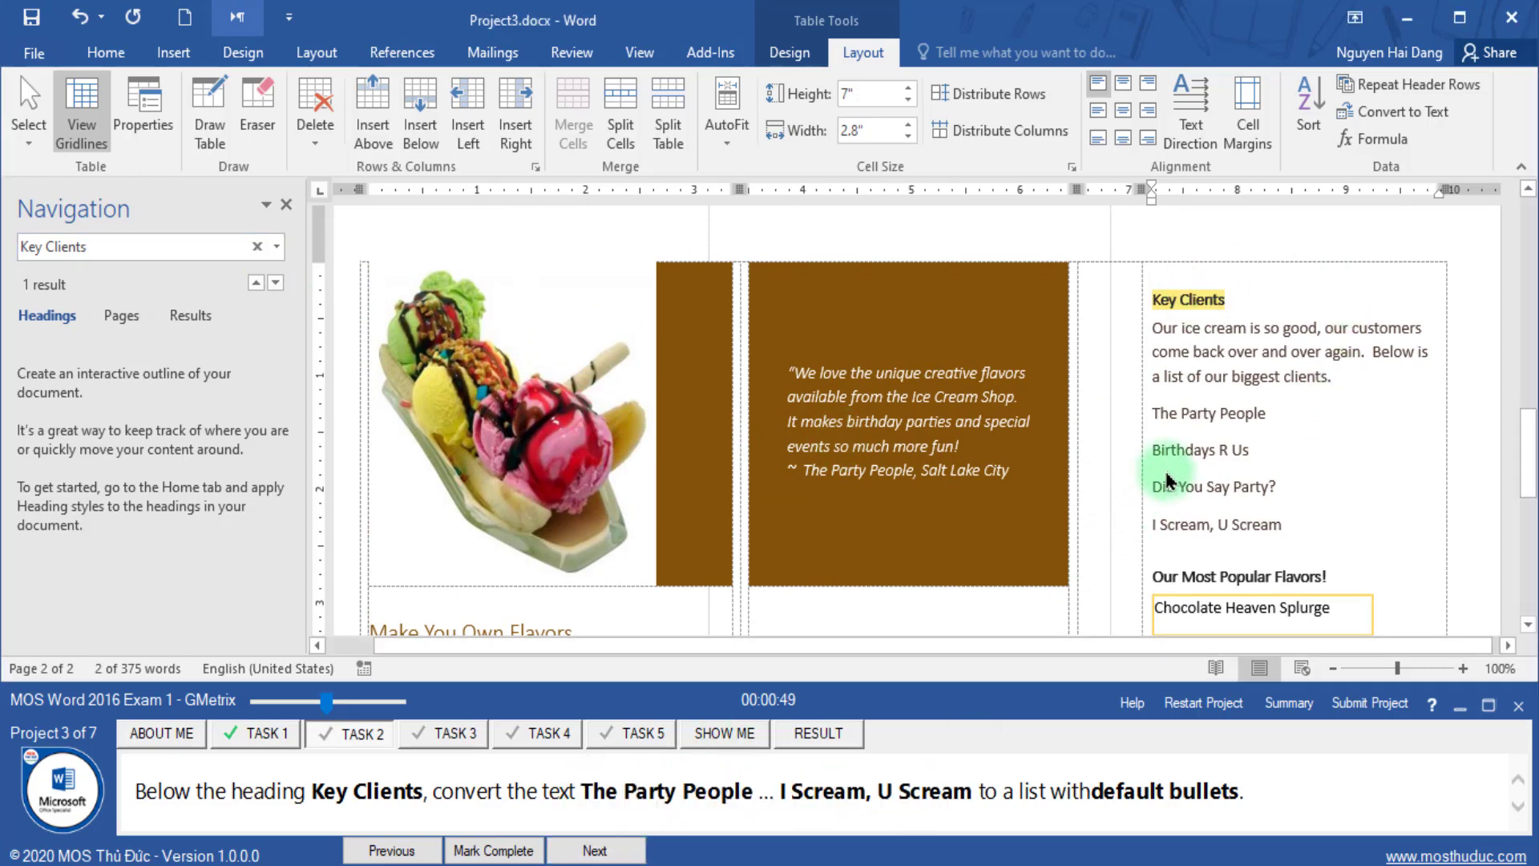
mouse_move(1155, 416)
left_mouse_down()
mouse_move(1259, 485)
mouse_move(1288, 533)
left_mouse_up()
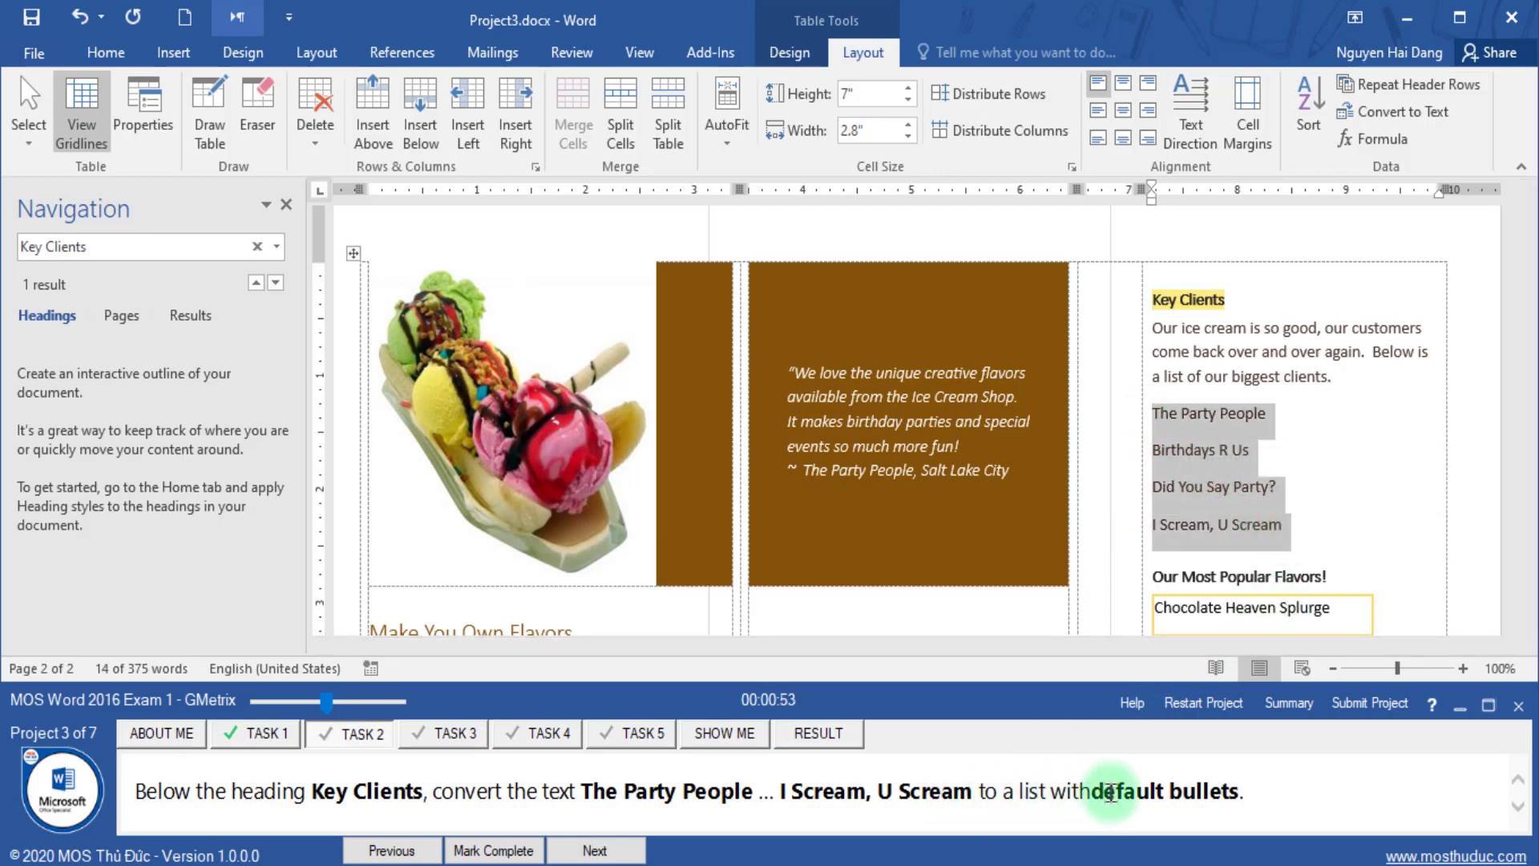
left_click_drag(1092, 792, 1304, 790)
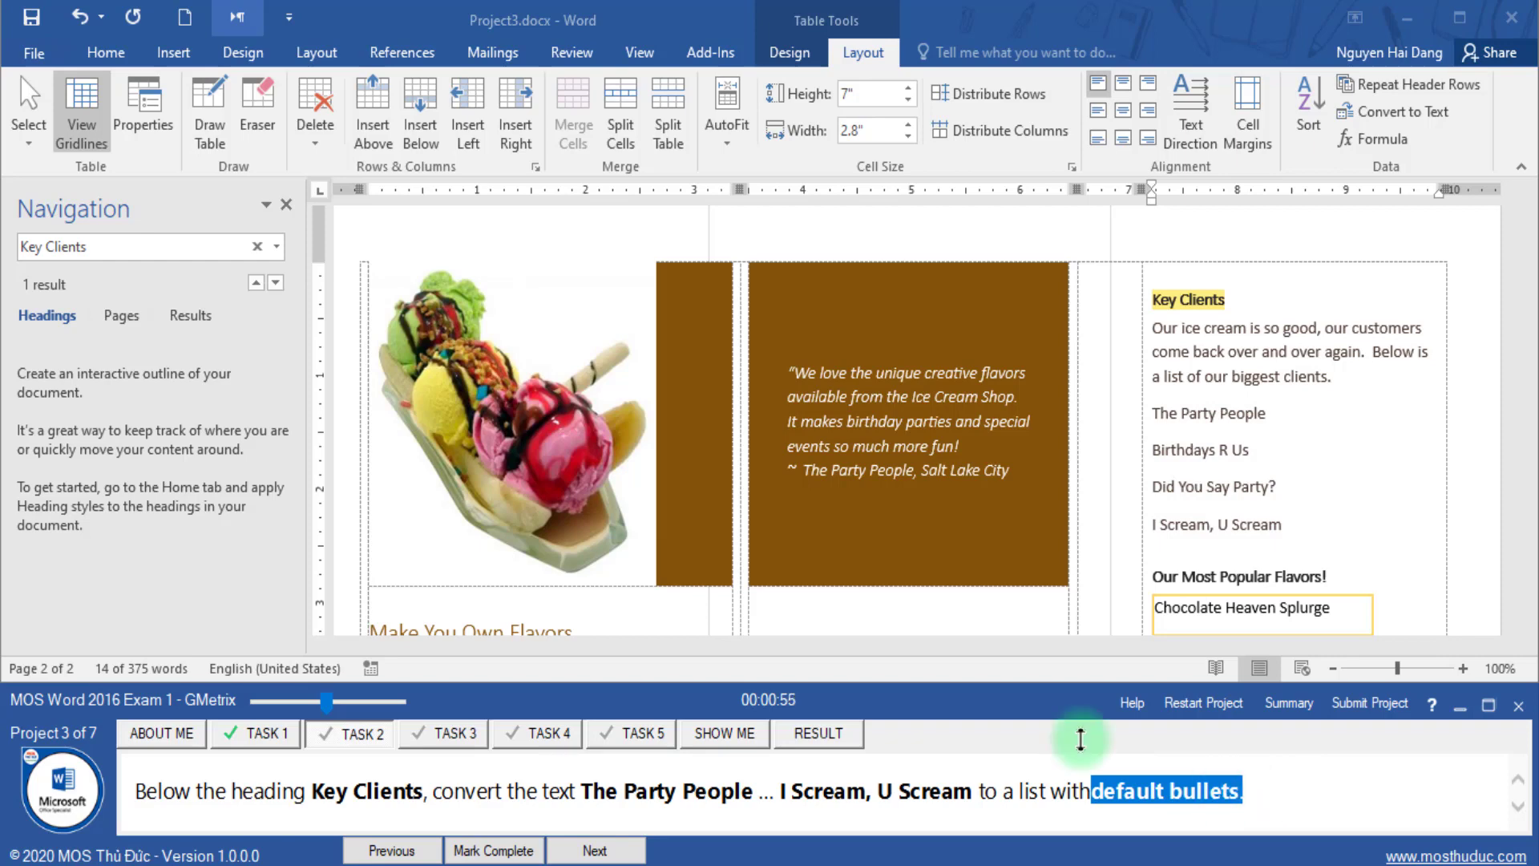
left_click(99, 60)
left_click(101, 56)
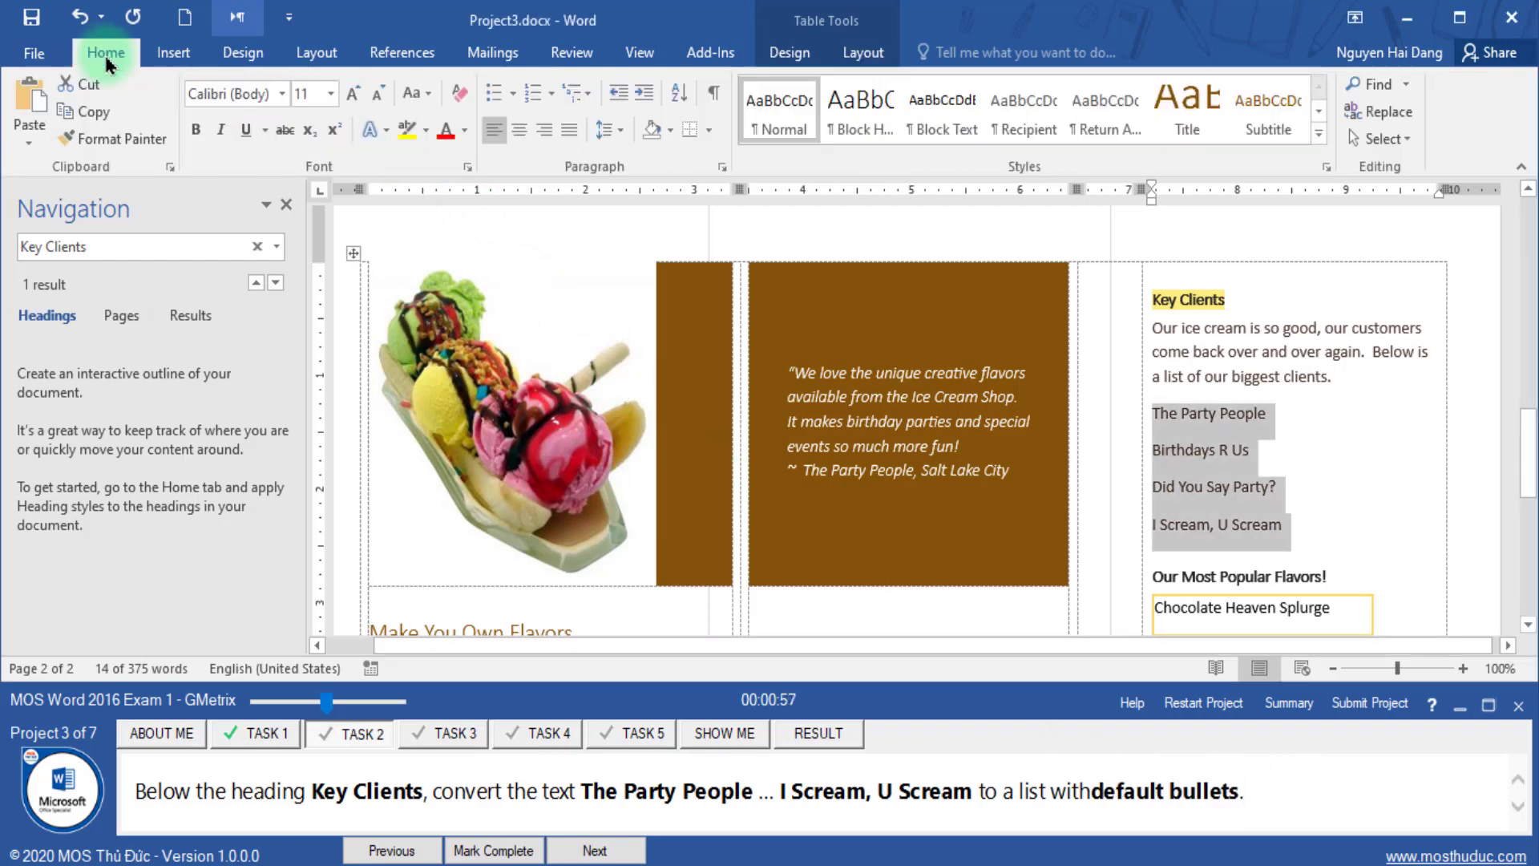
left_click(494, 94)
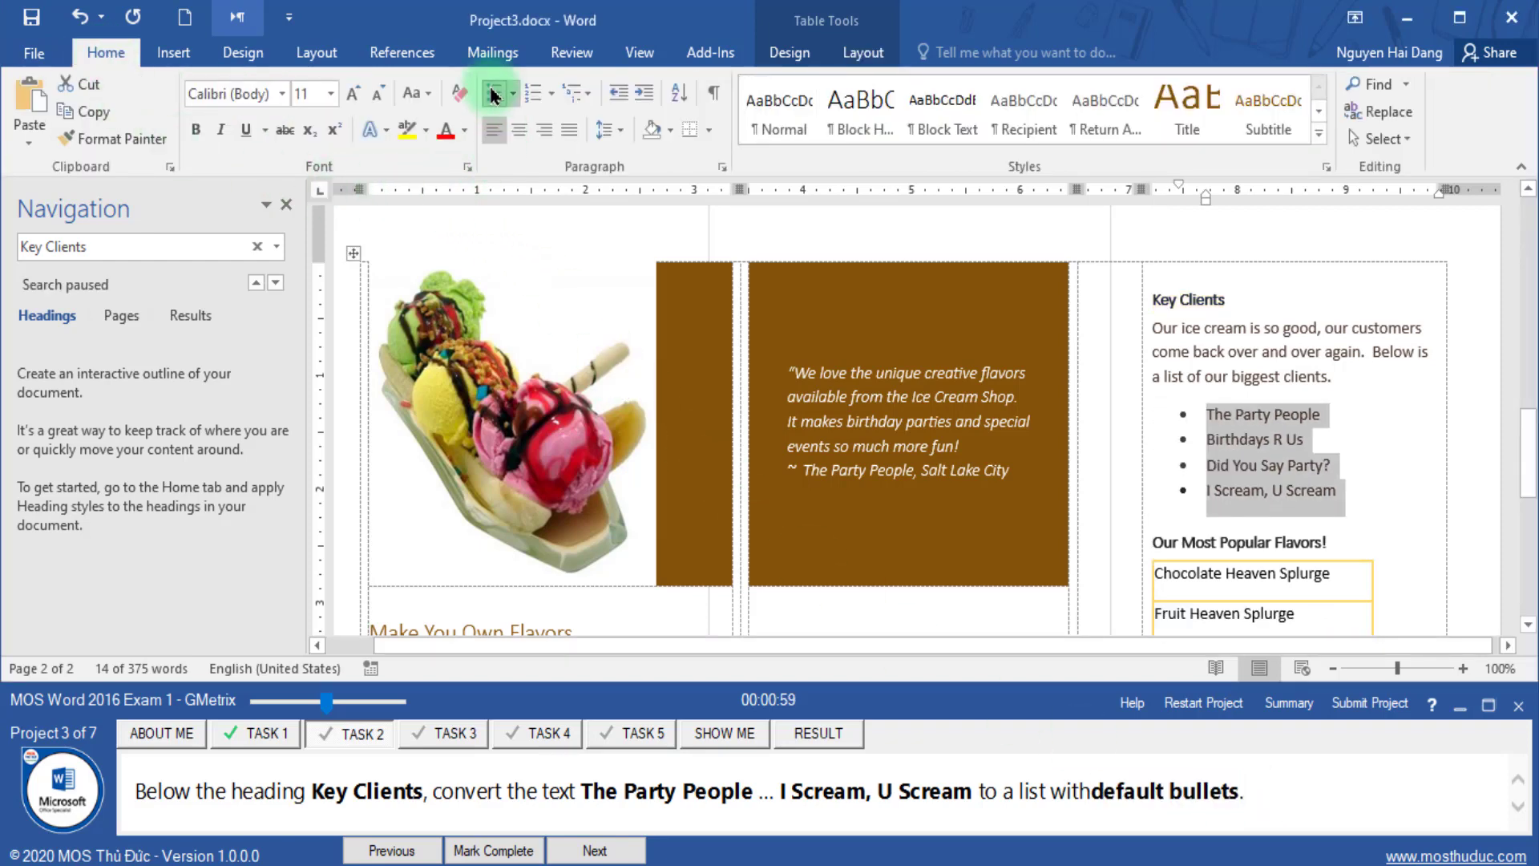
left_click(485, 854)
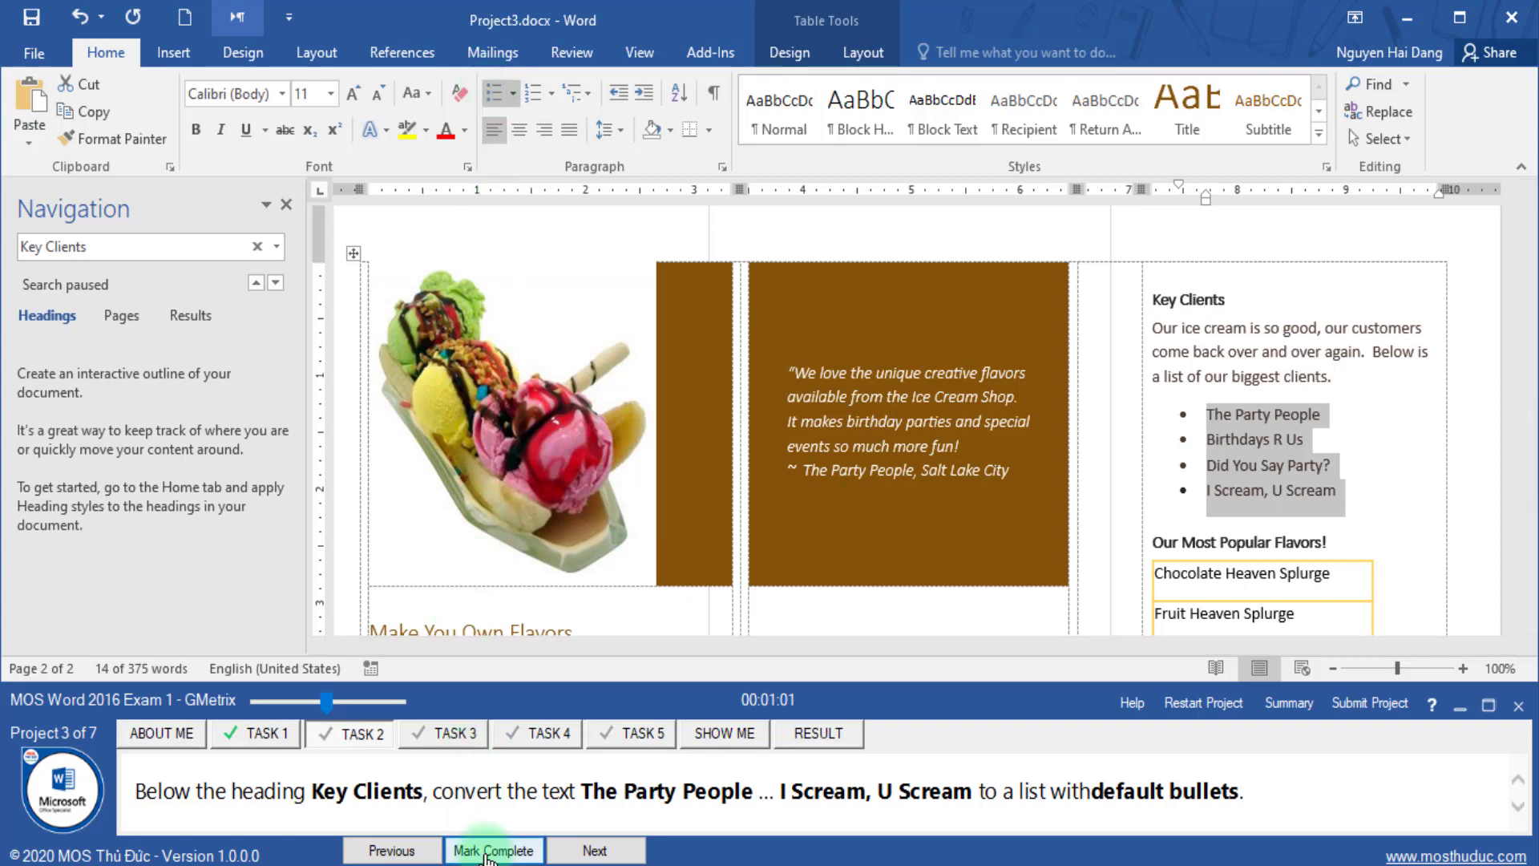
left_click(560, 858)
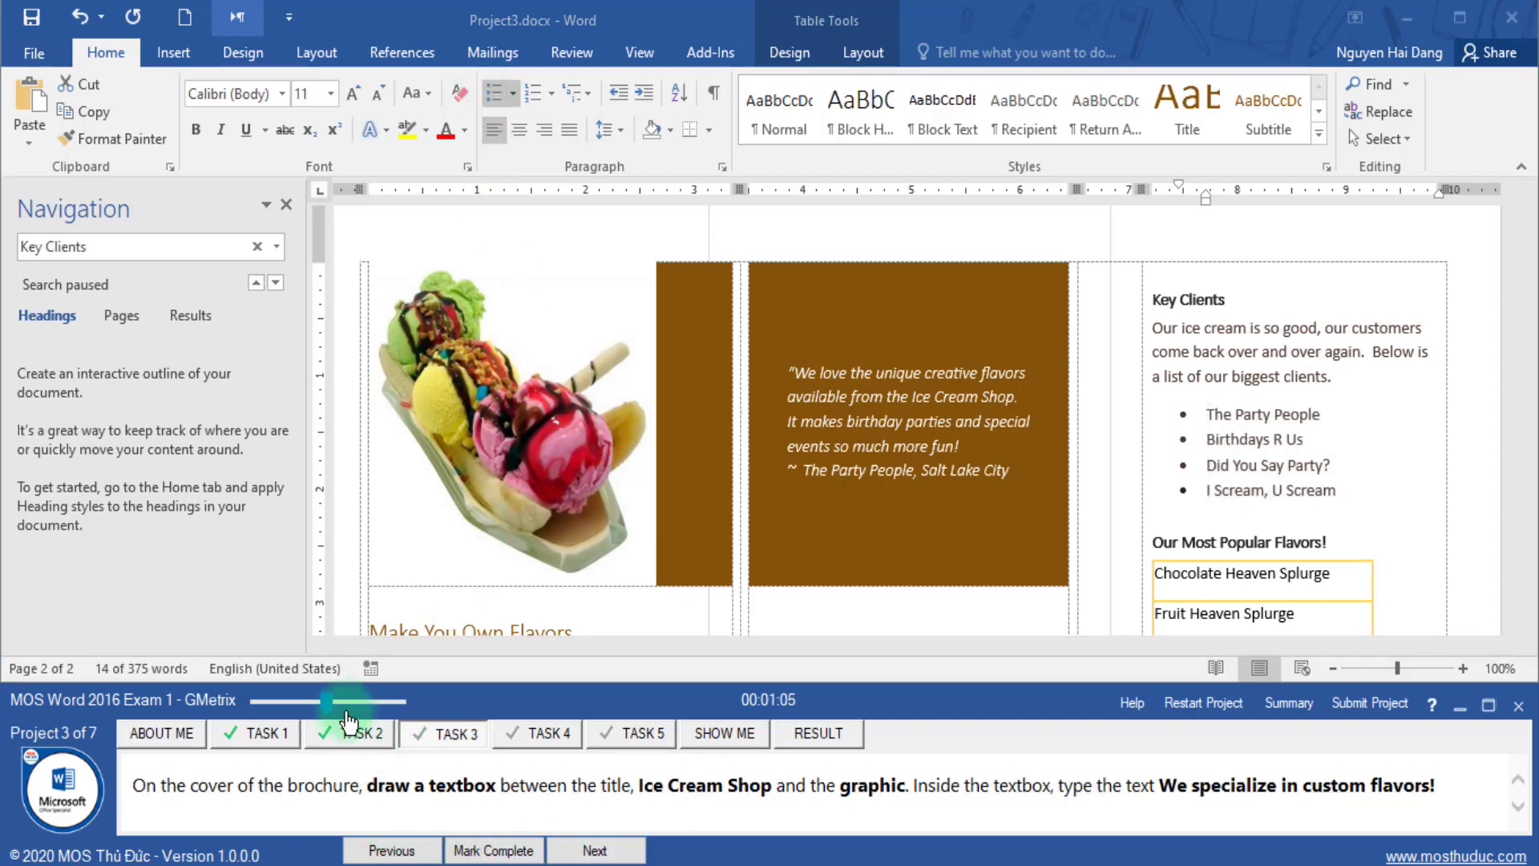
- Jump to the brochure's first page and select 'We specialize in custom flavors!' in the task text
left_click_drag(335, 711, 337, 711)
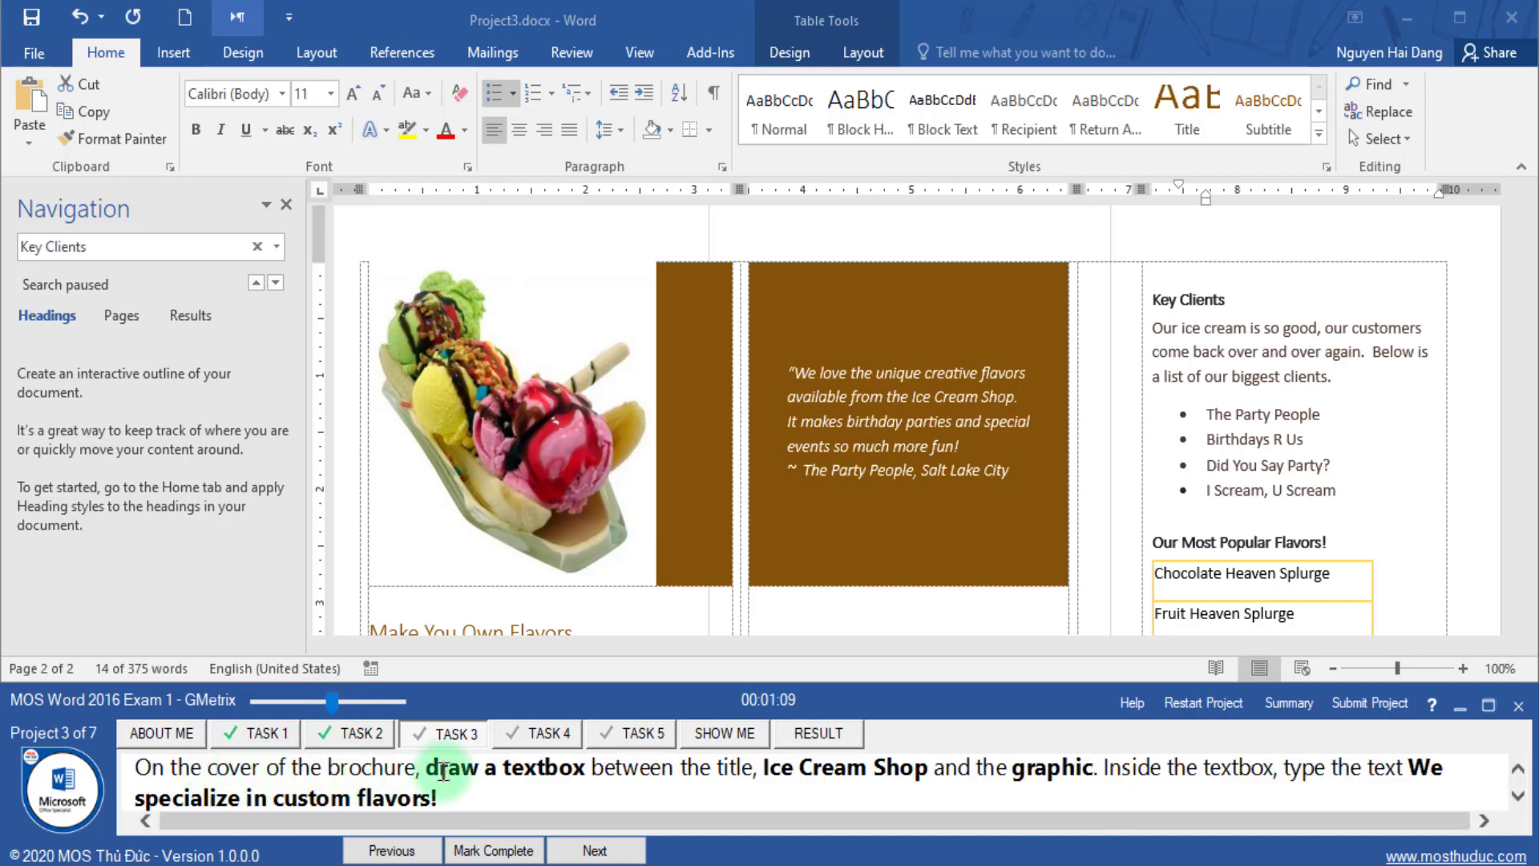
left_click_drag(425, 768, 651, 763)
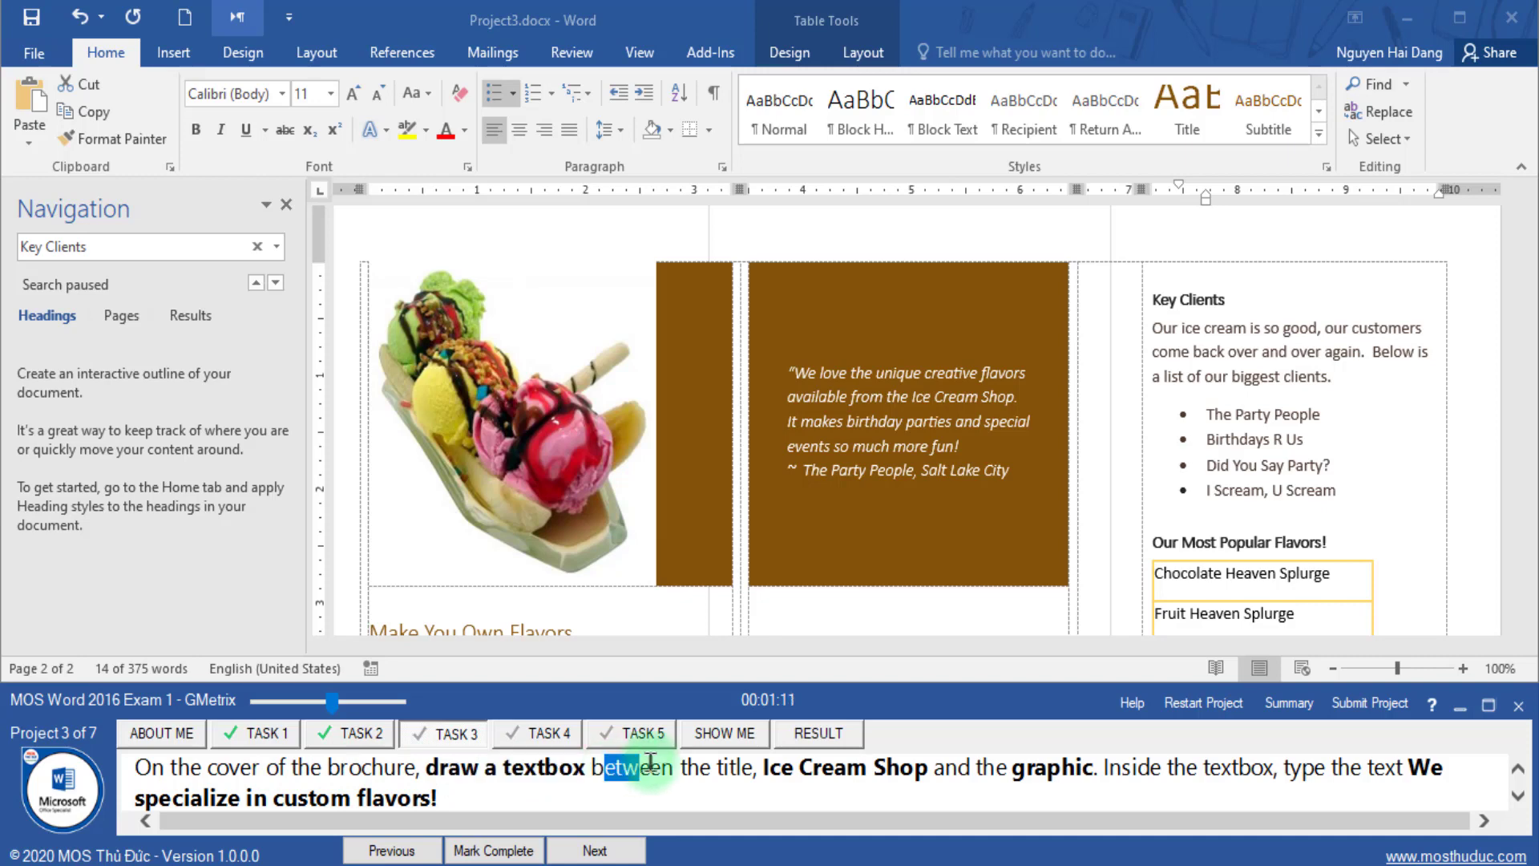
left_click_drag(759, 772, 873, 770)
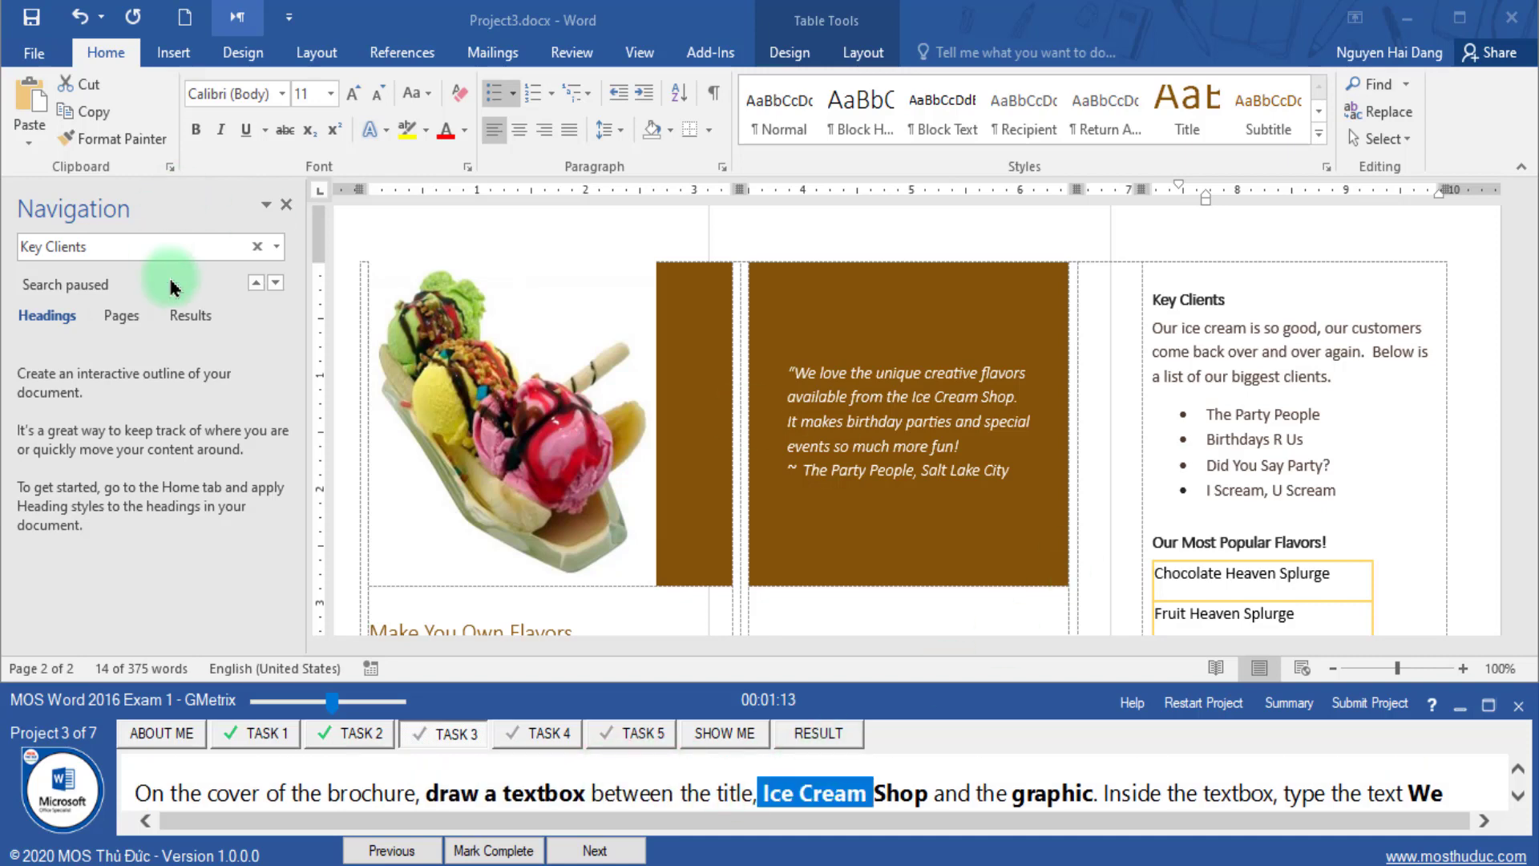
left_click(131, 317)
left_click(132, 383)
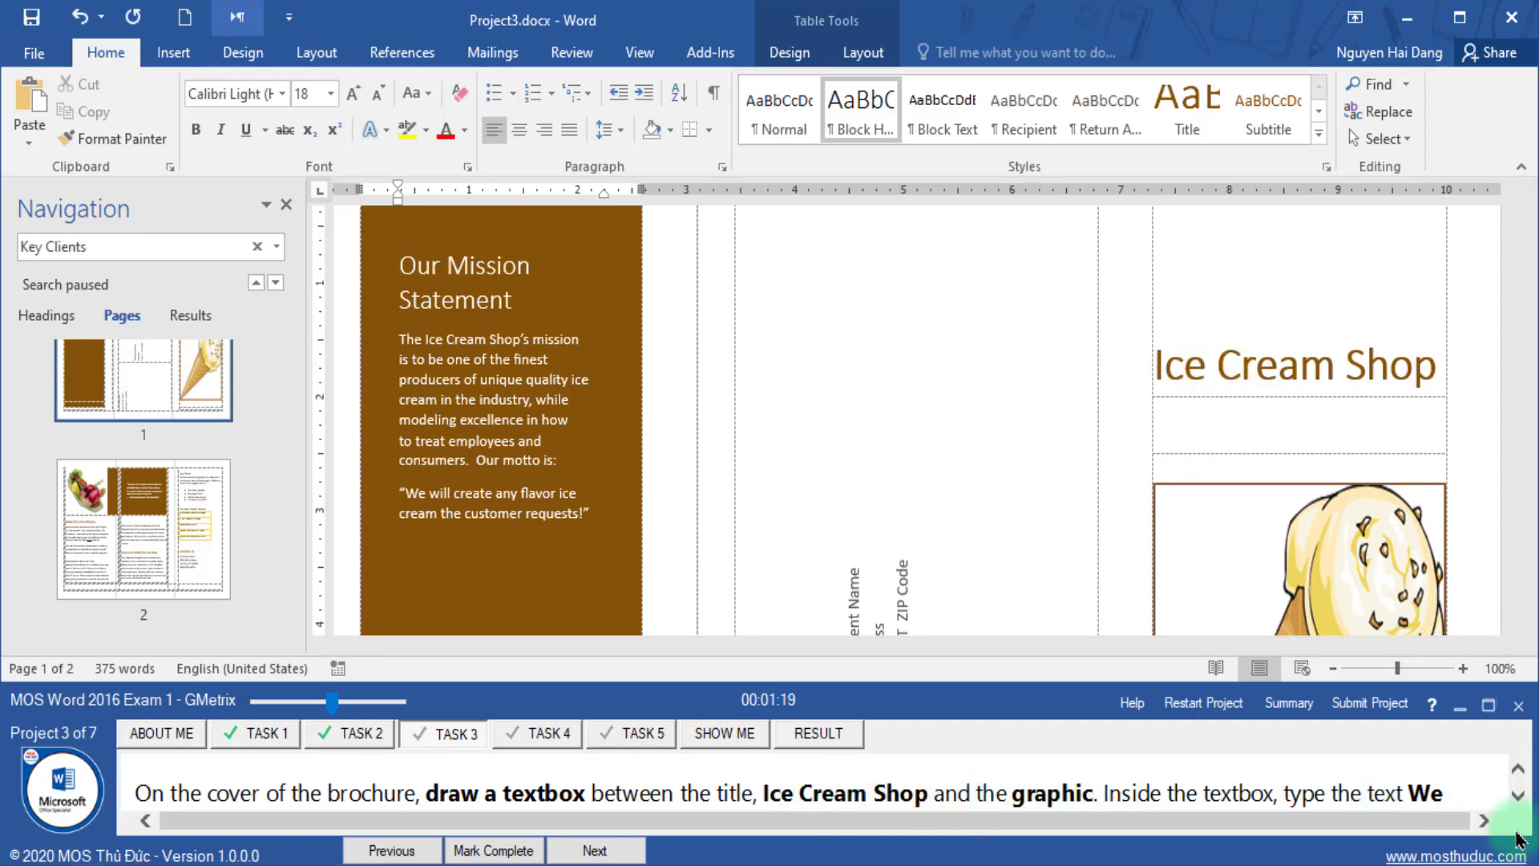
left_click(1146, 779)
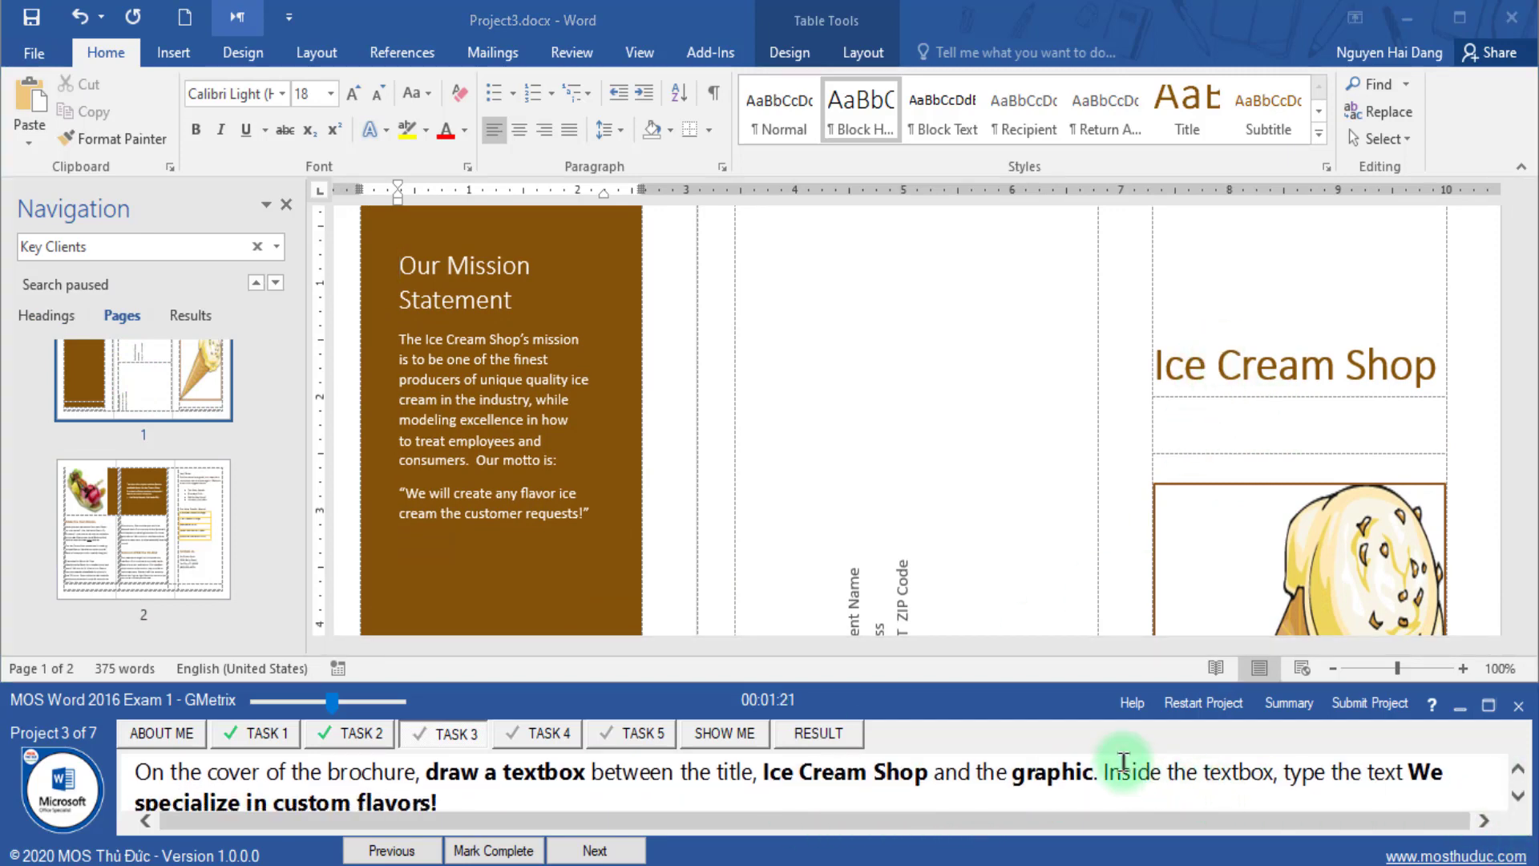
left_click(1412, 770)
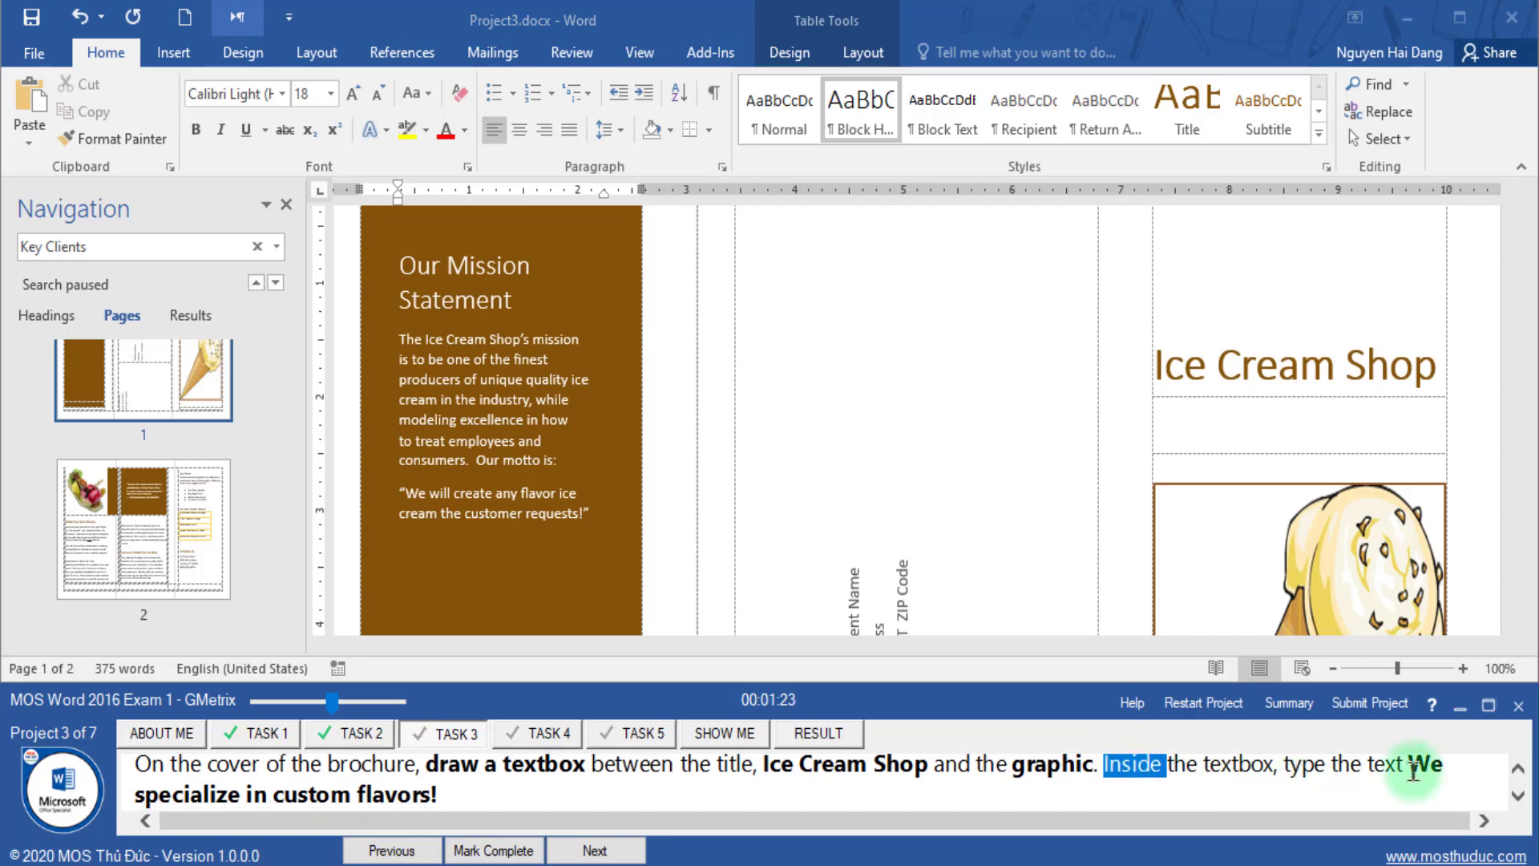
left_click_drag(1412, 768, 1410, 790)
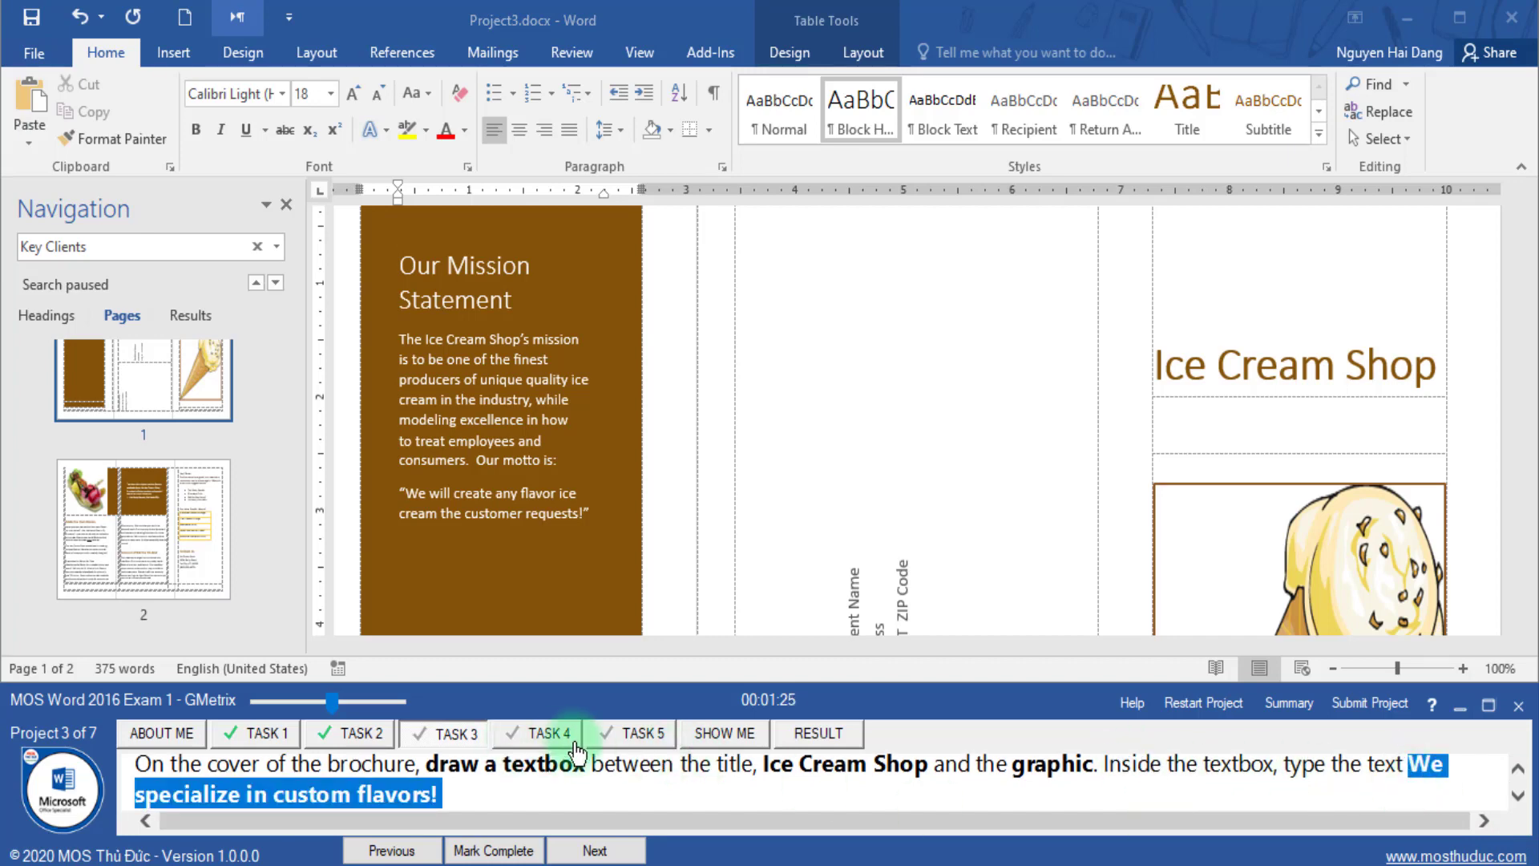
- Draw a text box between the title and cover graphic, paste the sentence in, and mark complete
left_click(173, 52)
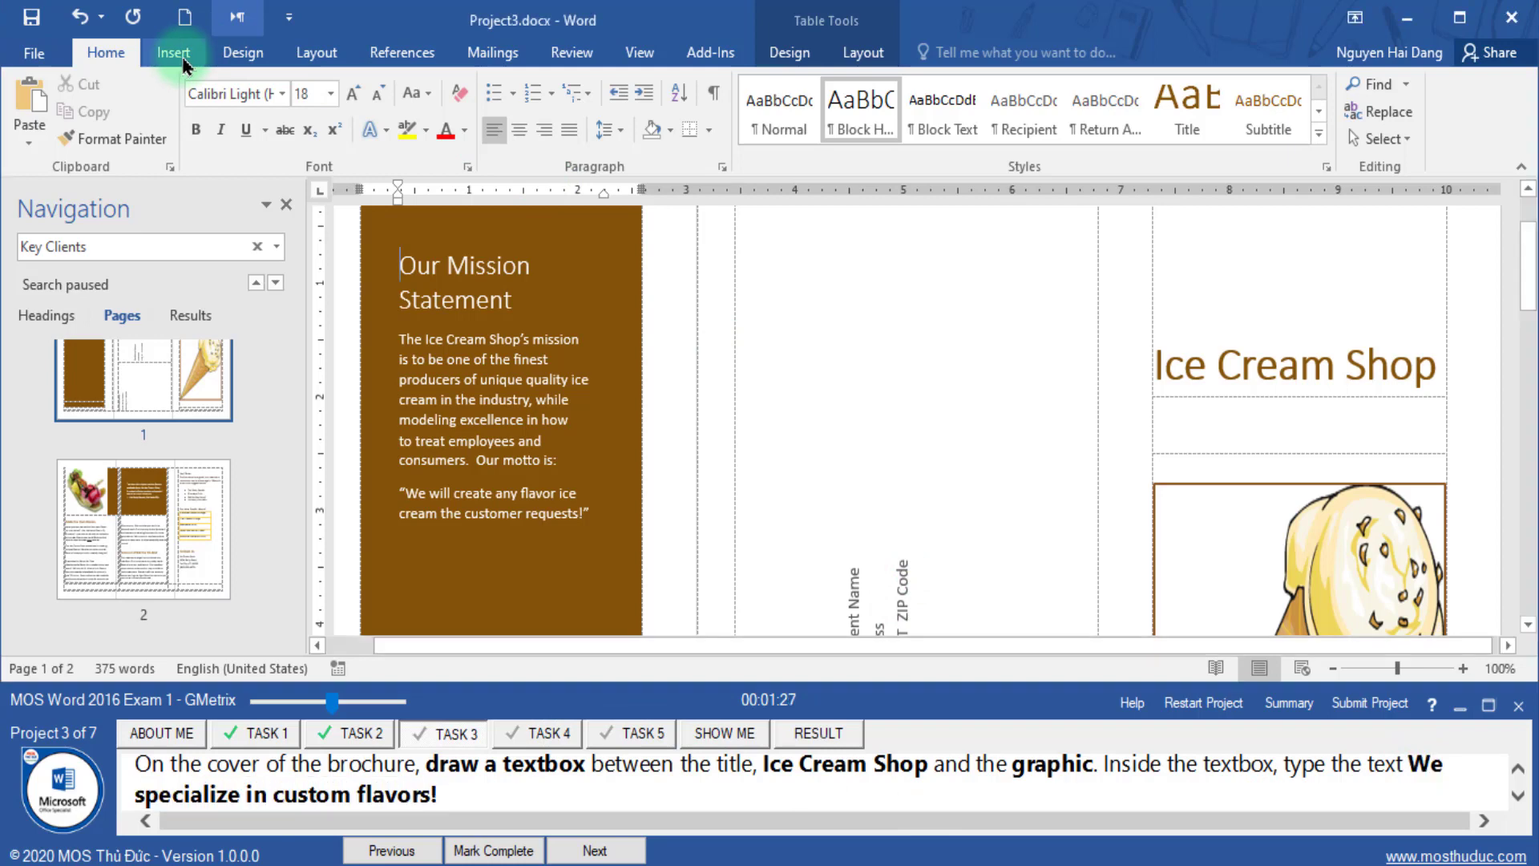
left_click(1078, 344)
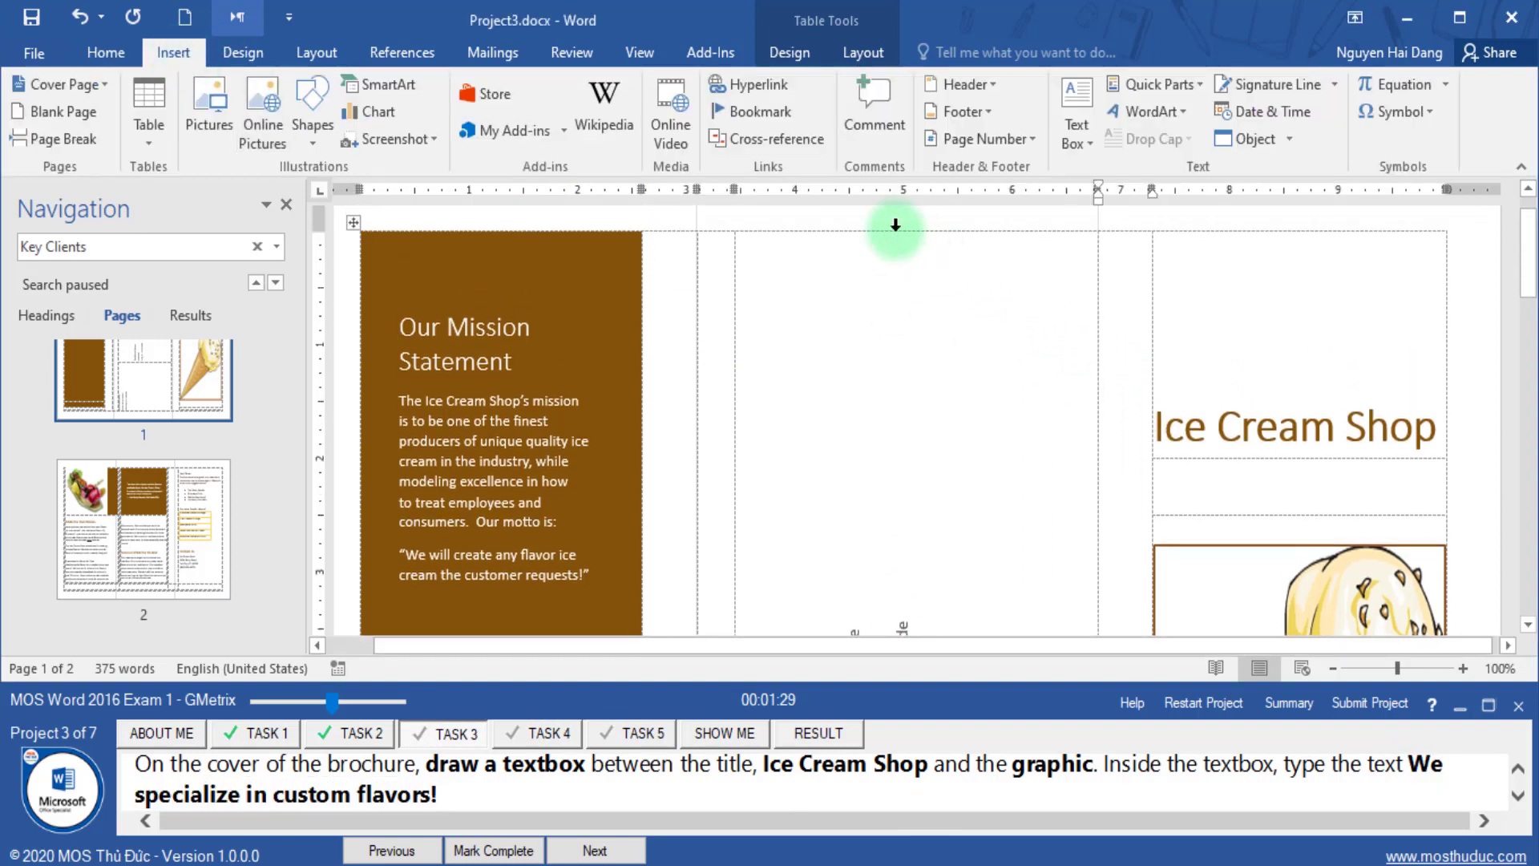
left_click(1078, 134)
left_click(1012, 761)
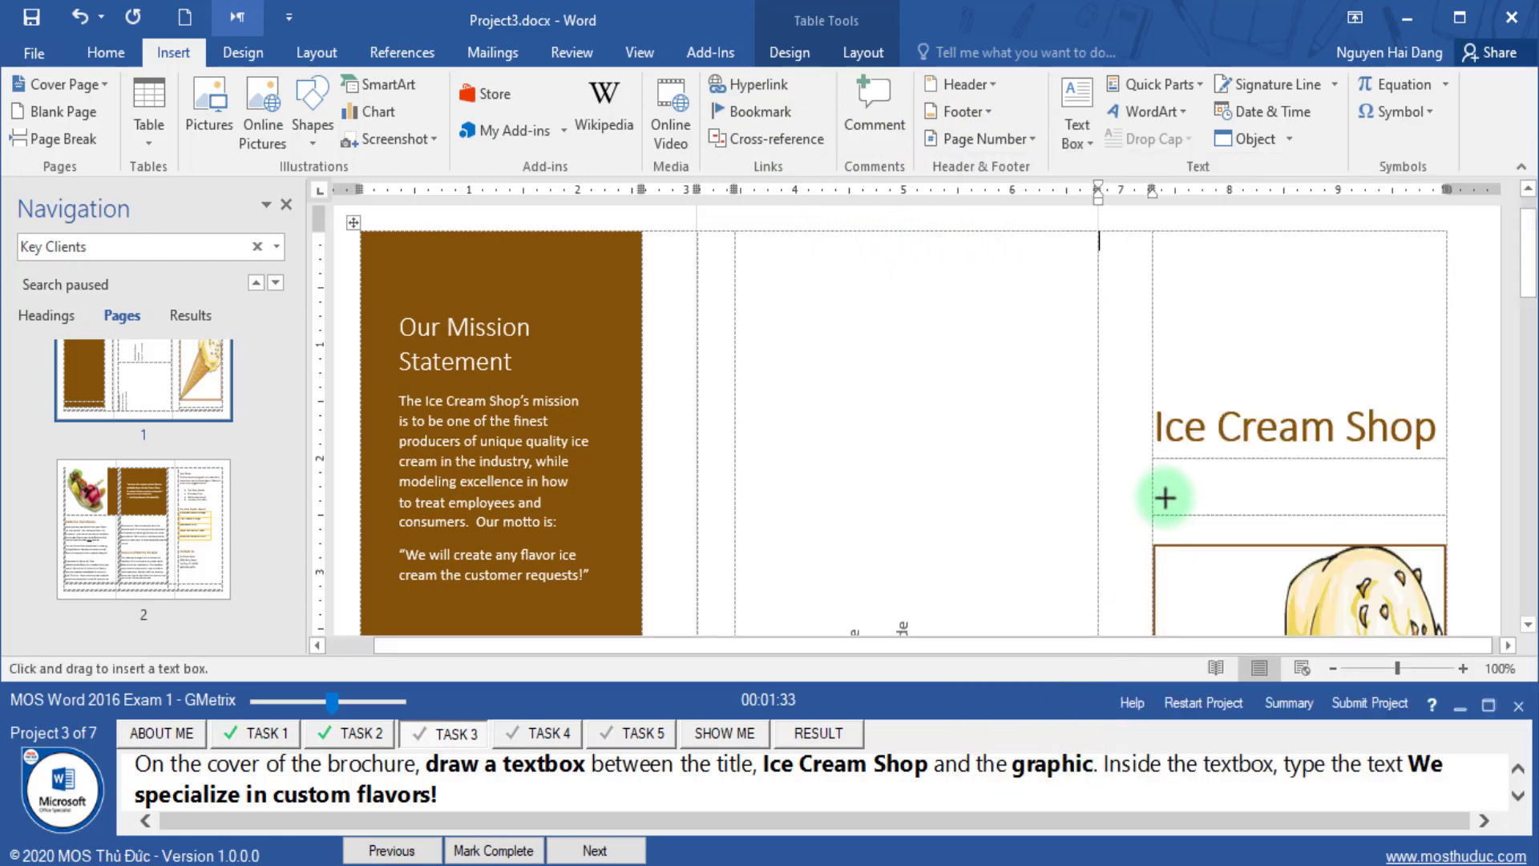
left_click_drag(1158, 462, 1447, 512)
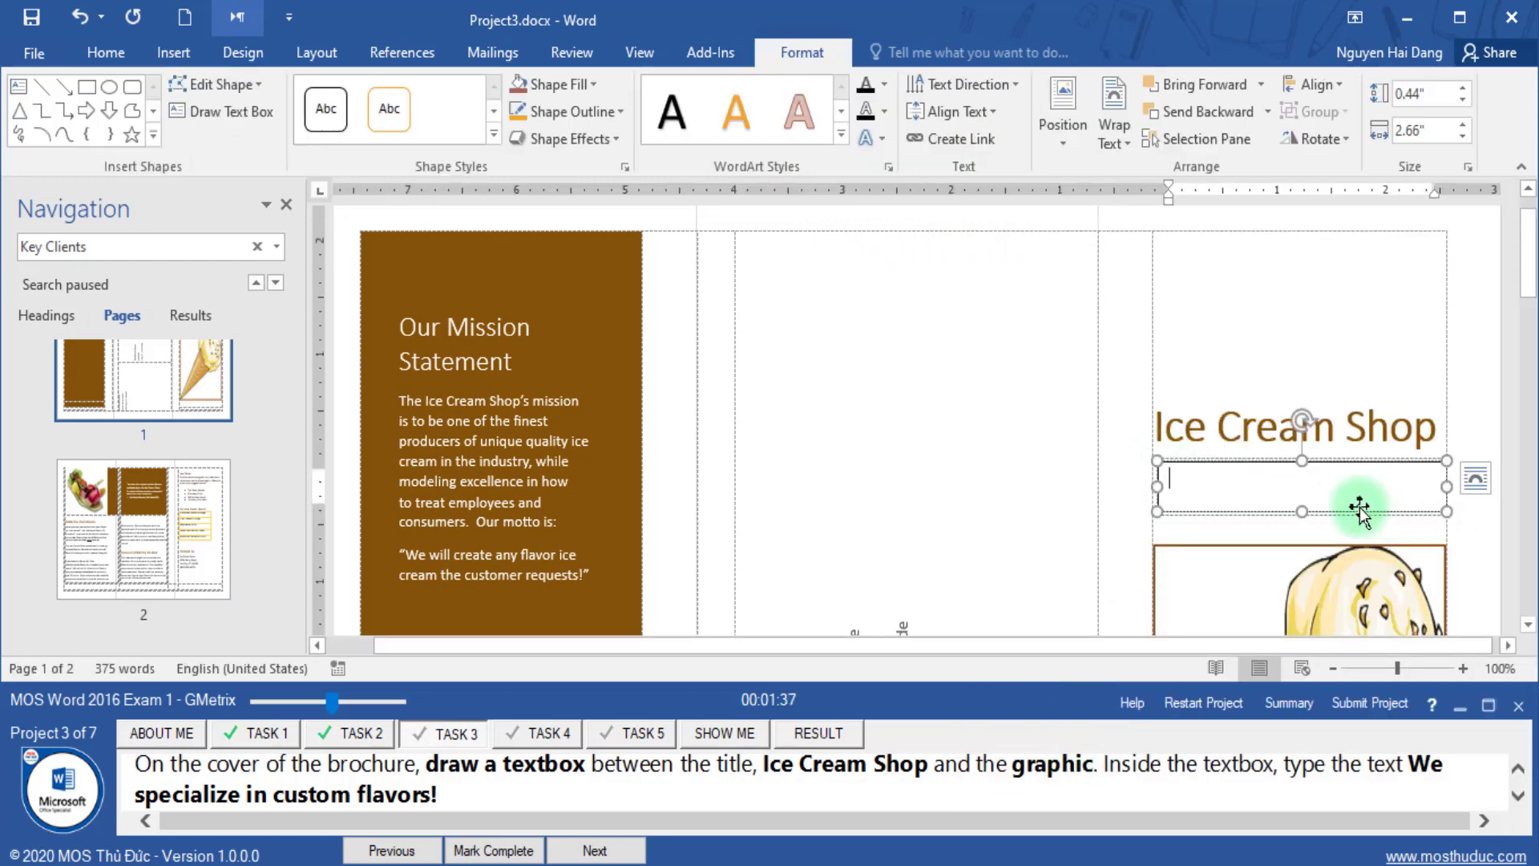
right_click(1225, 483)
left_click(1333, 585)
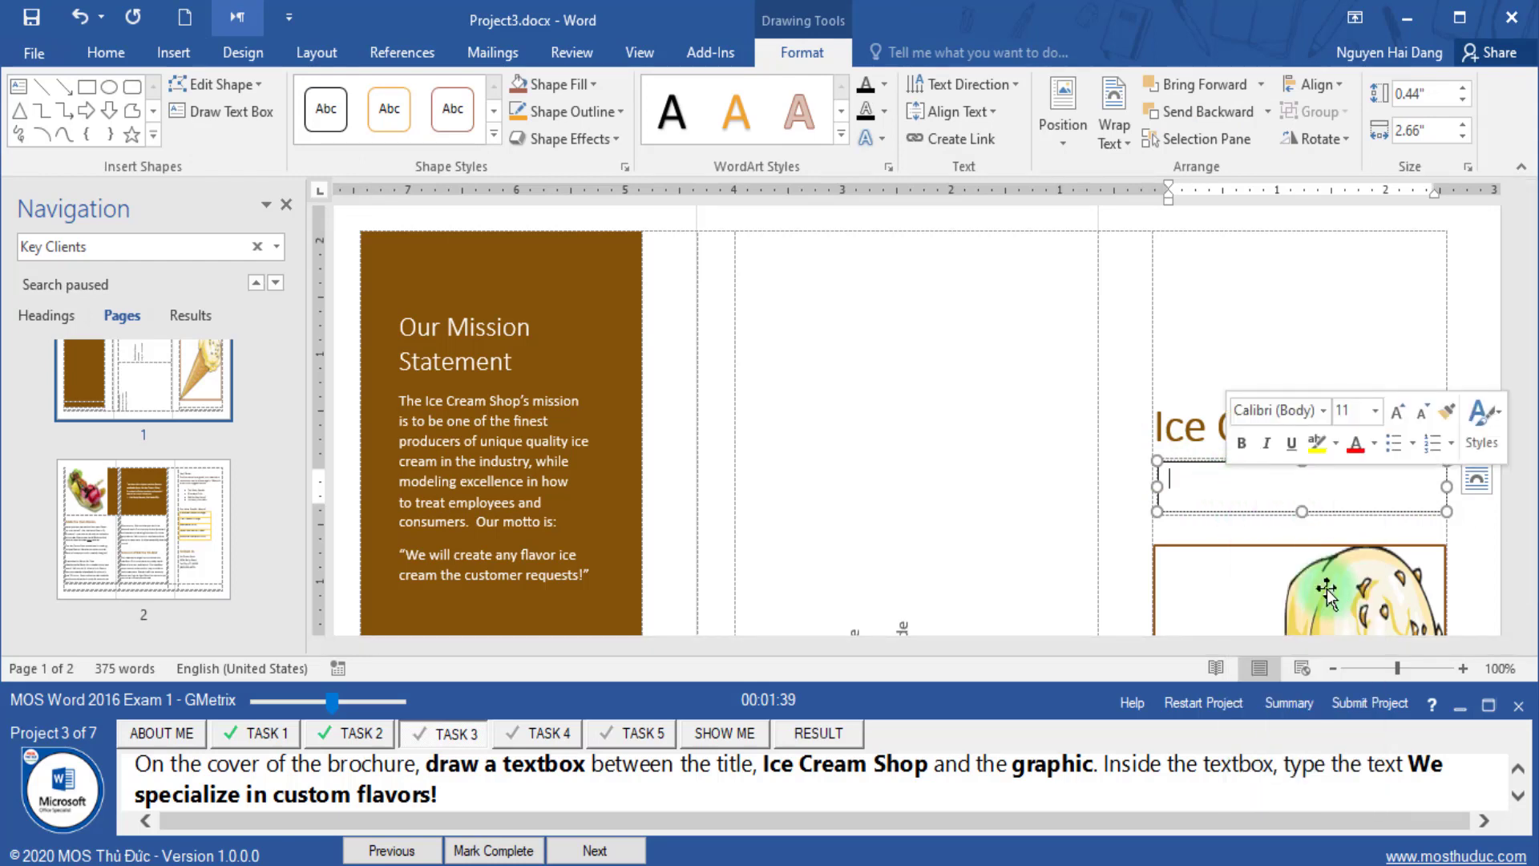
left_click(1107, 567)
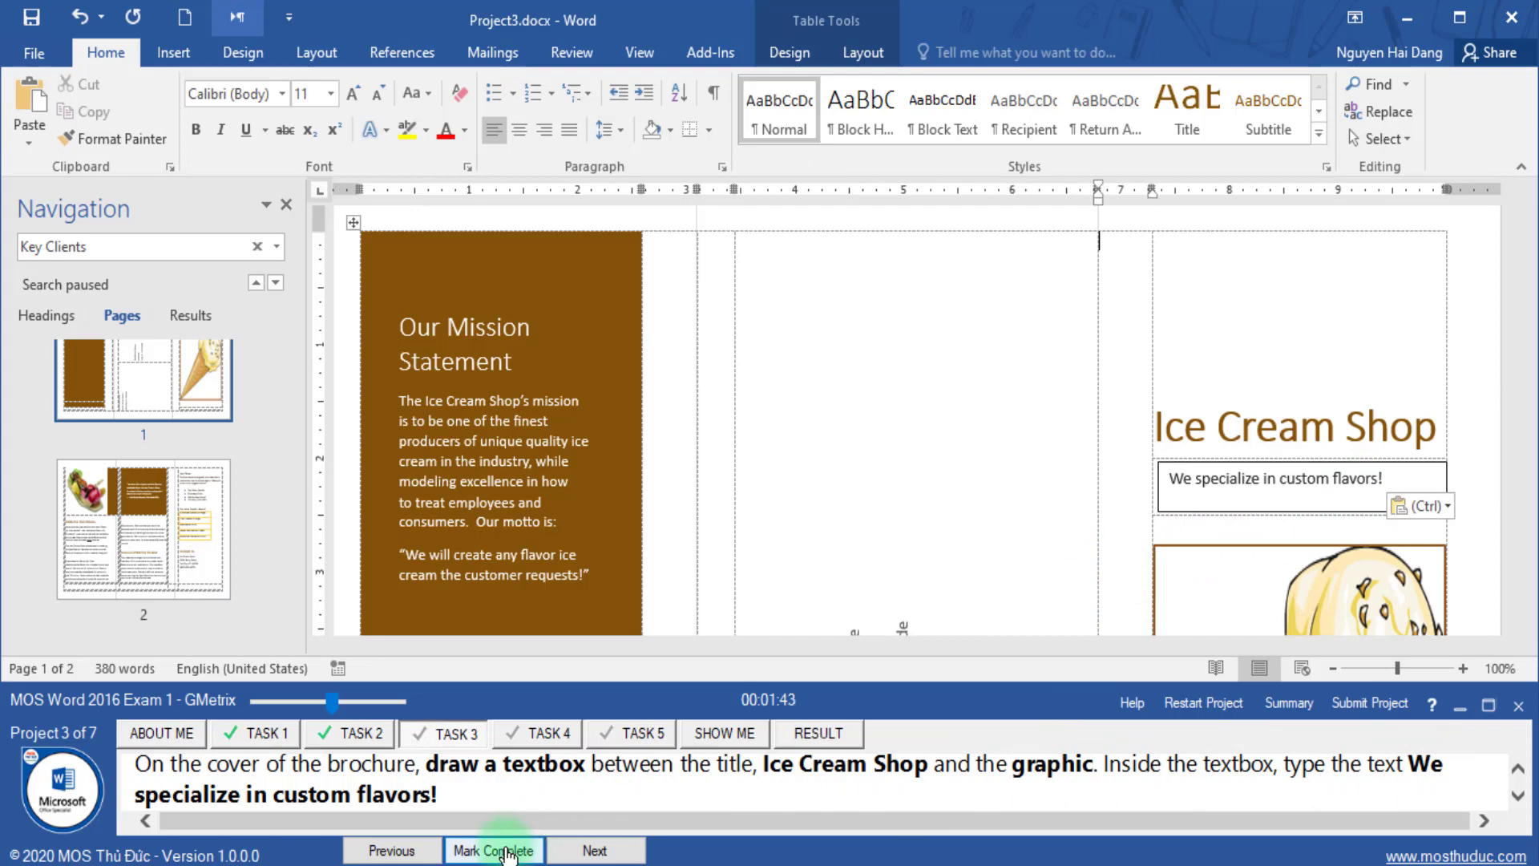
left_click(522, 850)
- Go to Task 4 and select the ice cream graphic on the brochure cover
left_click(567, 851)
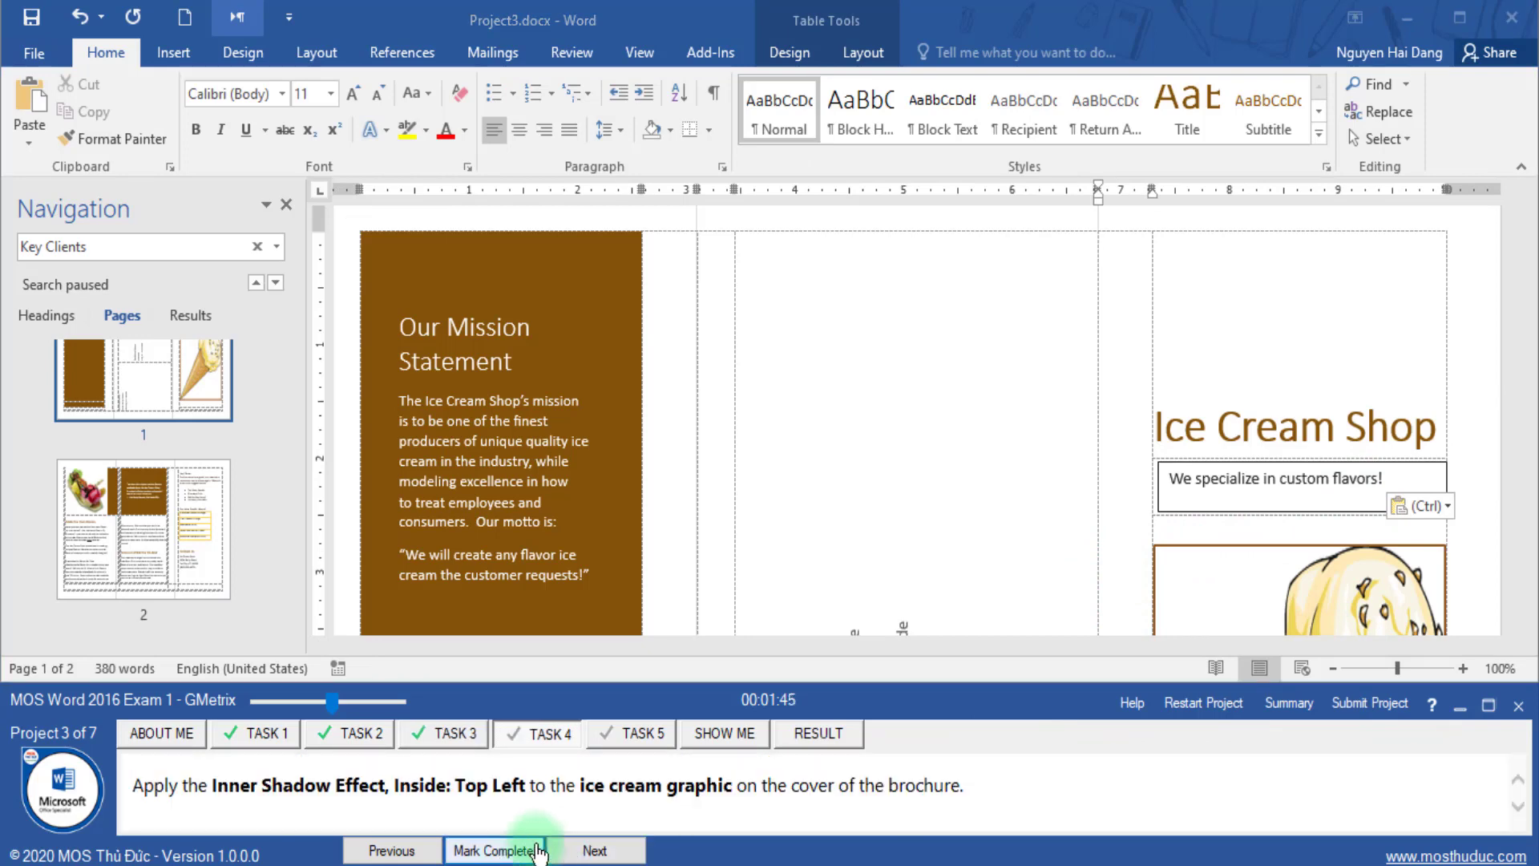
left_click_drag(332, 703, 343, 702)
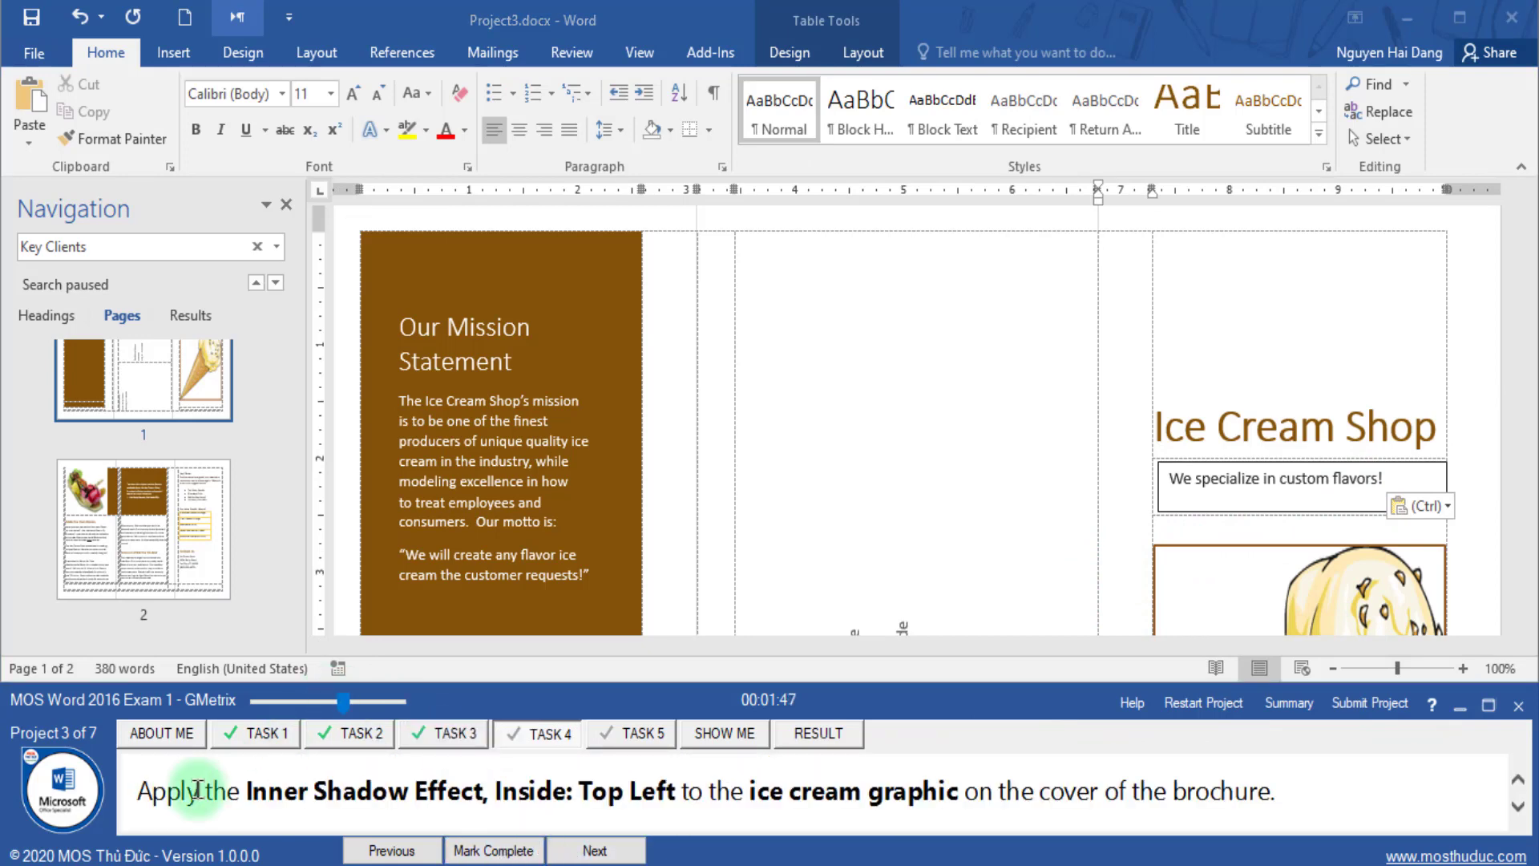
left_click_drag(262, 791, 642, 791)
left_click_drag(746, 792, 954, 798)
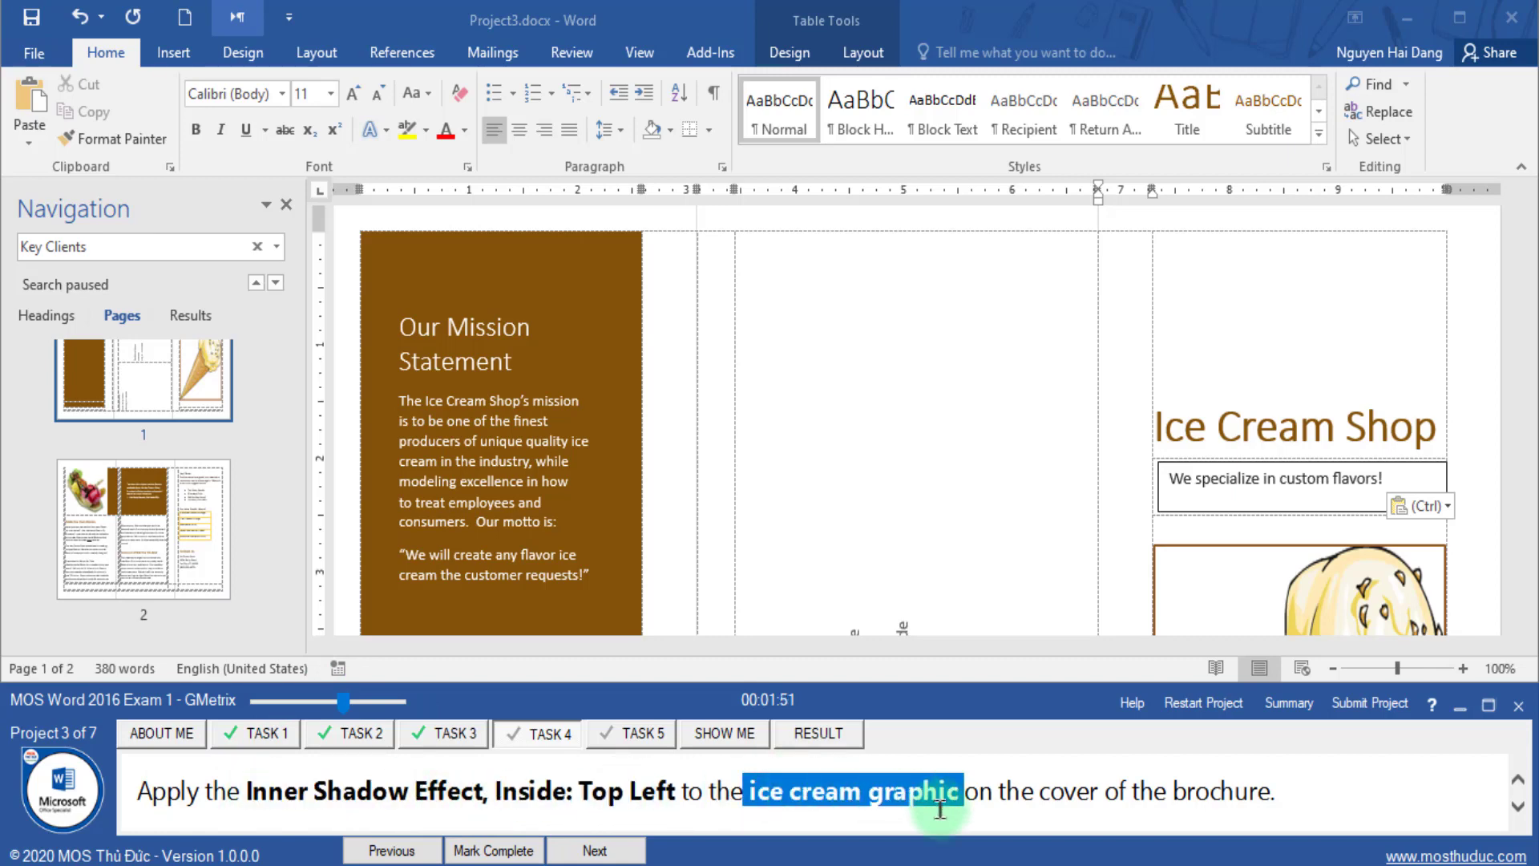
scroll(1203, 465, "down", 3)
left_click(1273, 435)
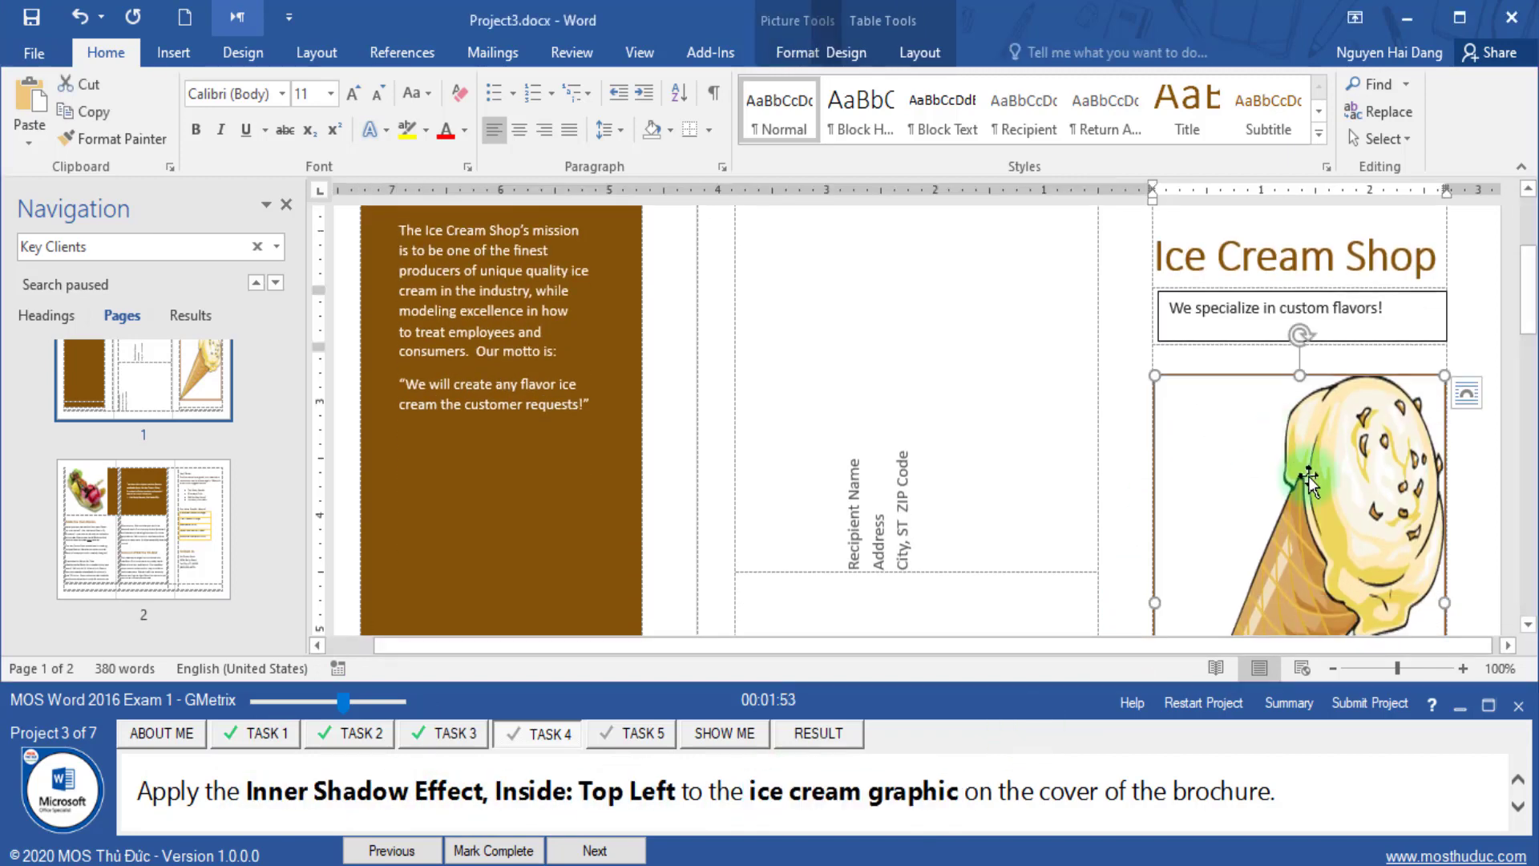
scroll(1302, 469, "down", 1)
scroll(1259, 446, "down", 2)
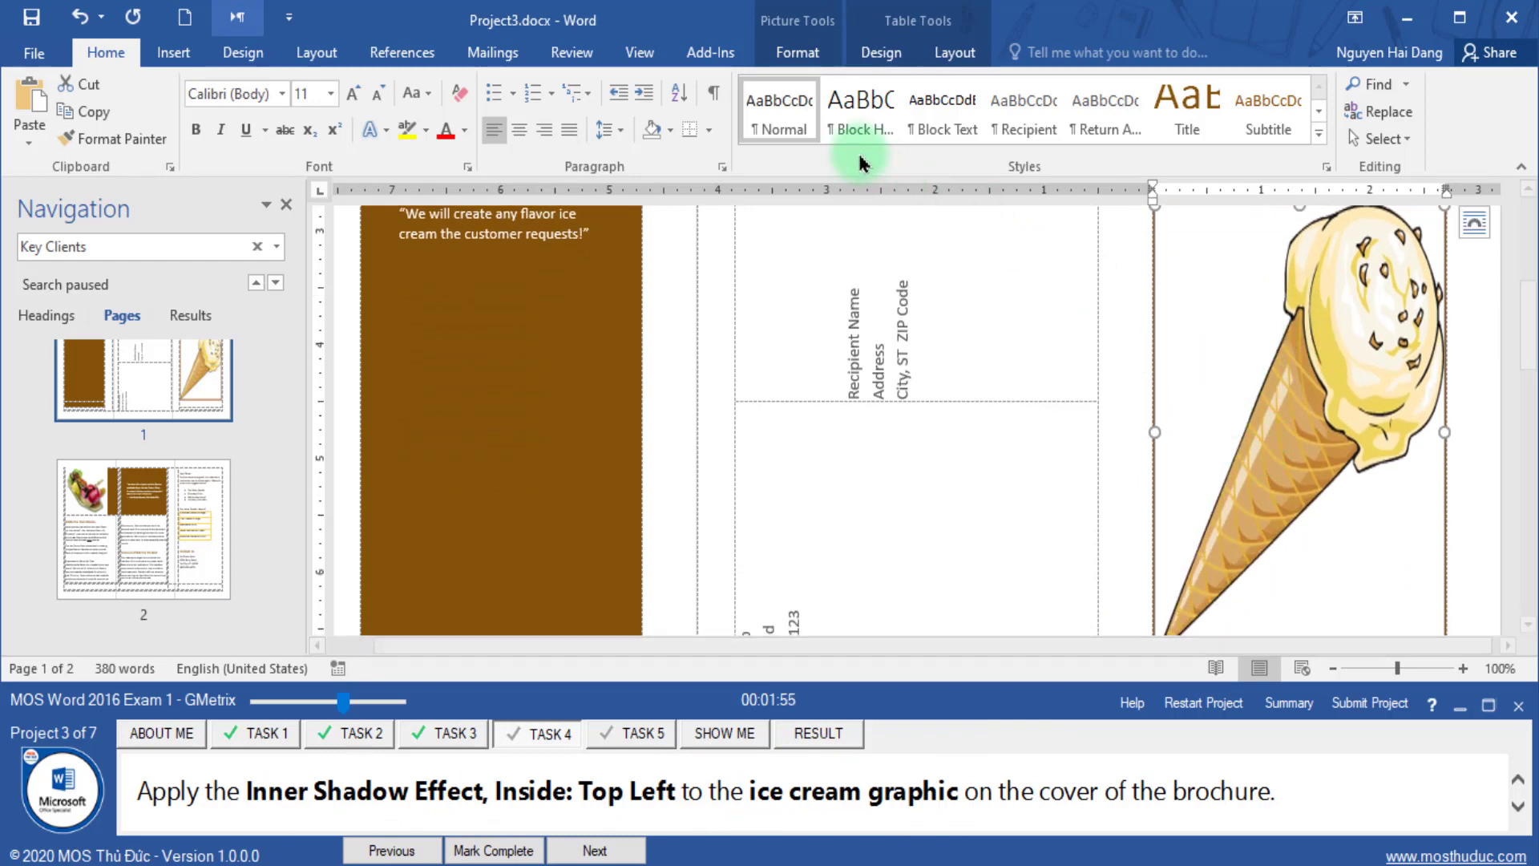
- Give the graphic the Inside Diagonal Top Left shadow, then mark Task 4 complete and advance
left_click(798, 50)
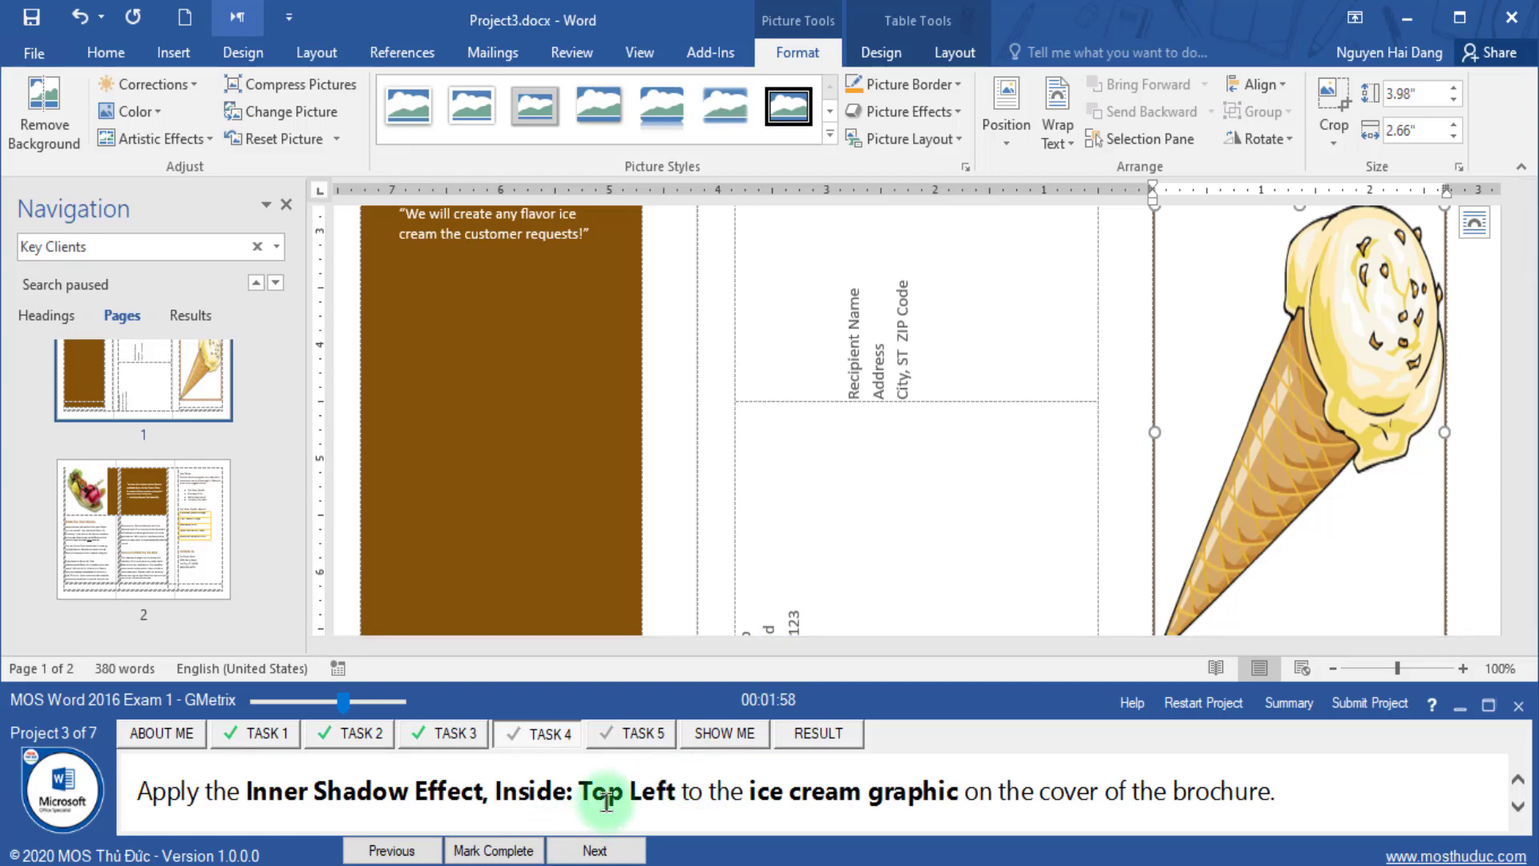
left_click(421, 793)
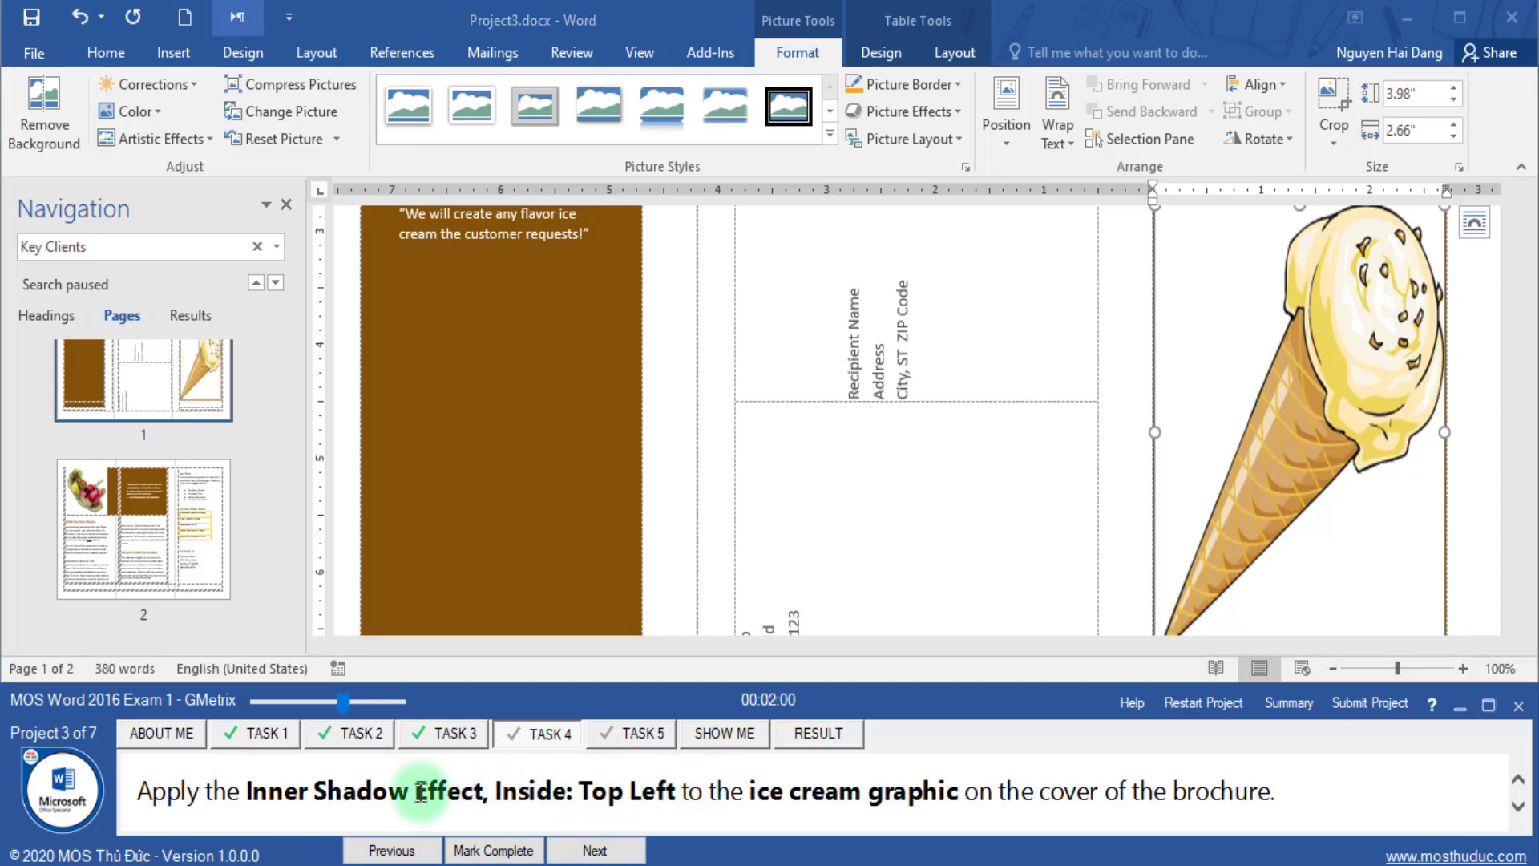
double_click(361, 791)
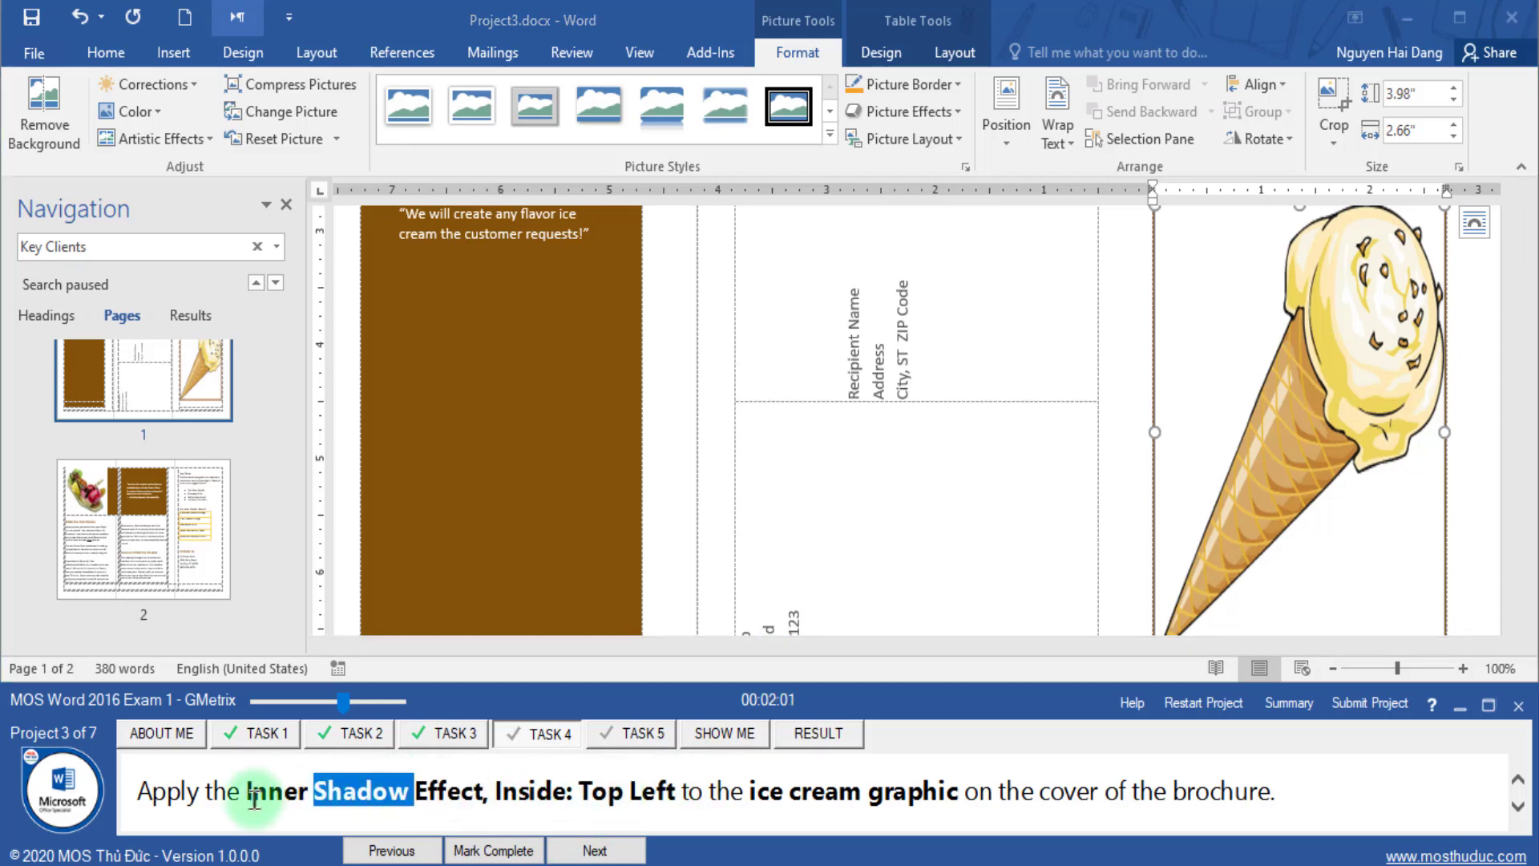
left_click(957, 113)
mouse_move(921, 209)
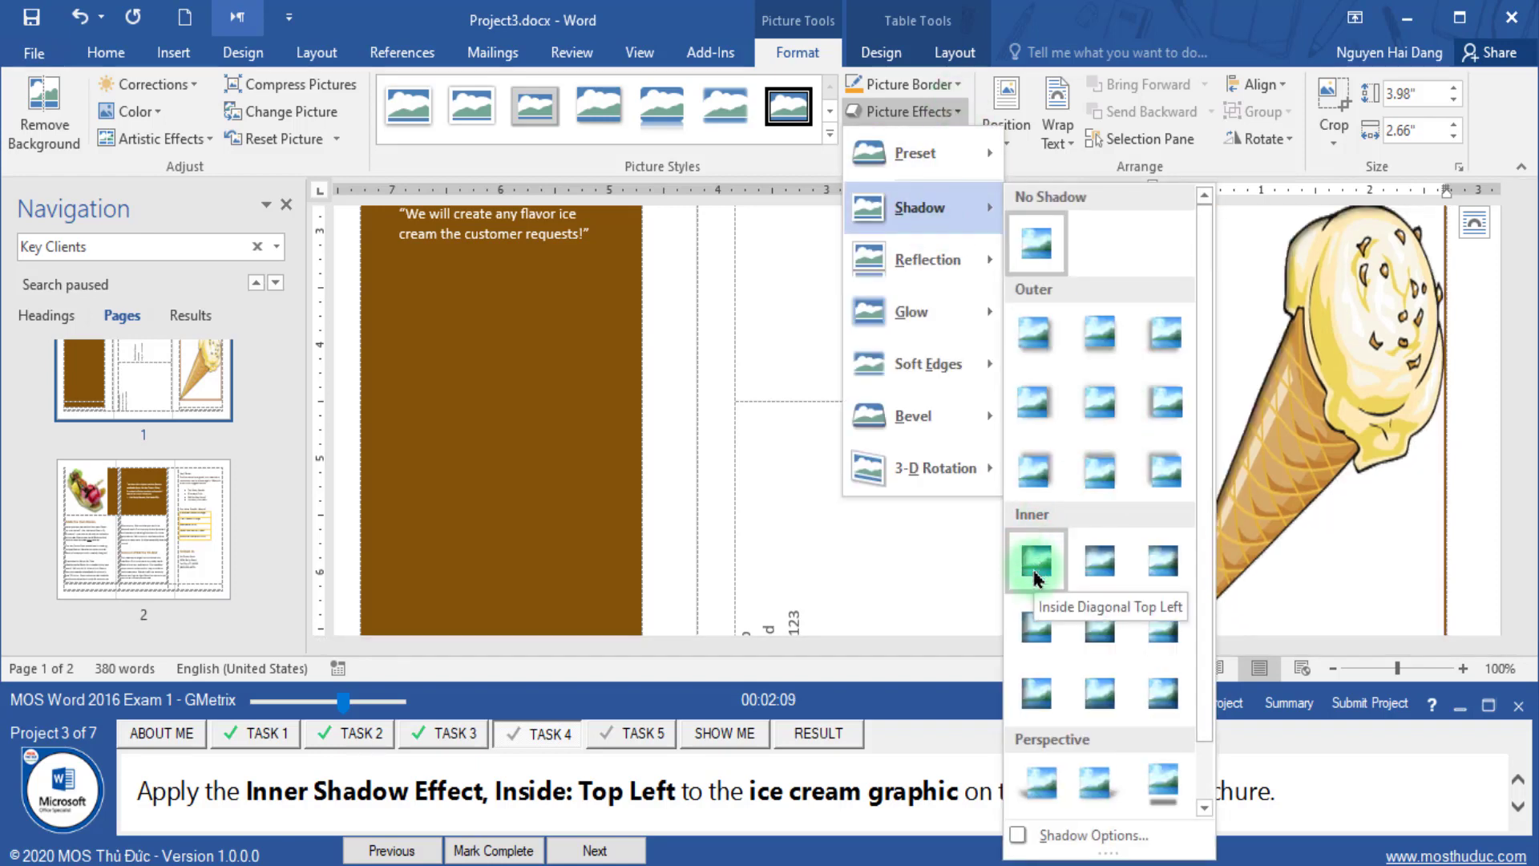
left_click(1035, 564)
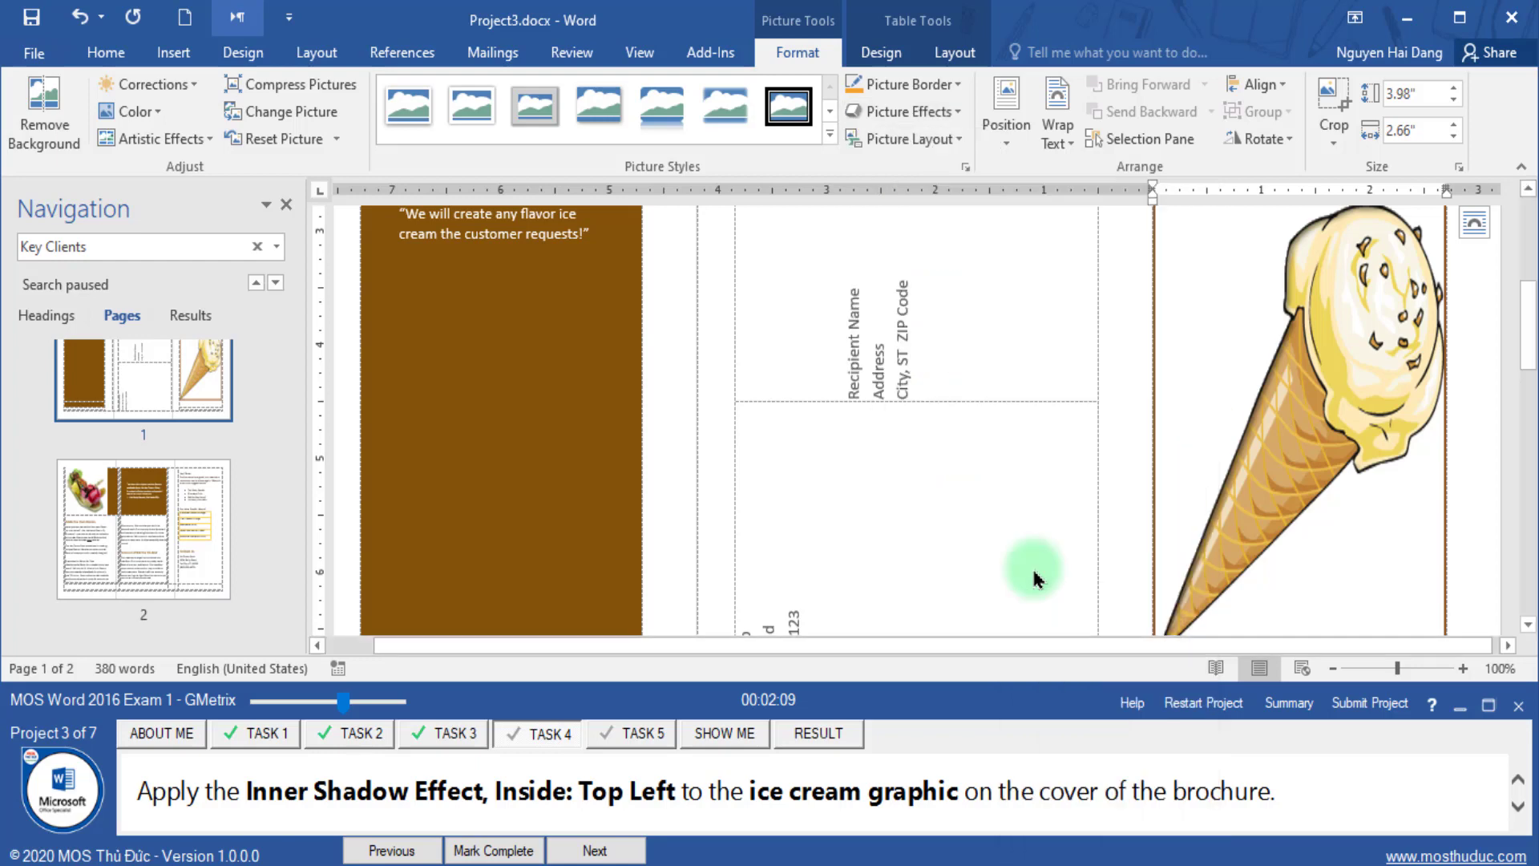
left_click(501, 852)
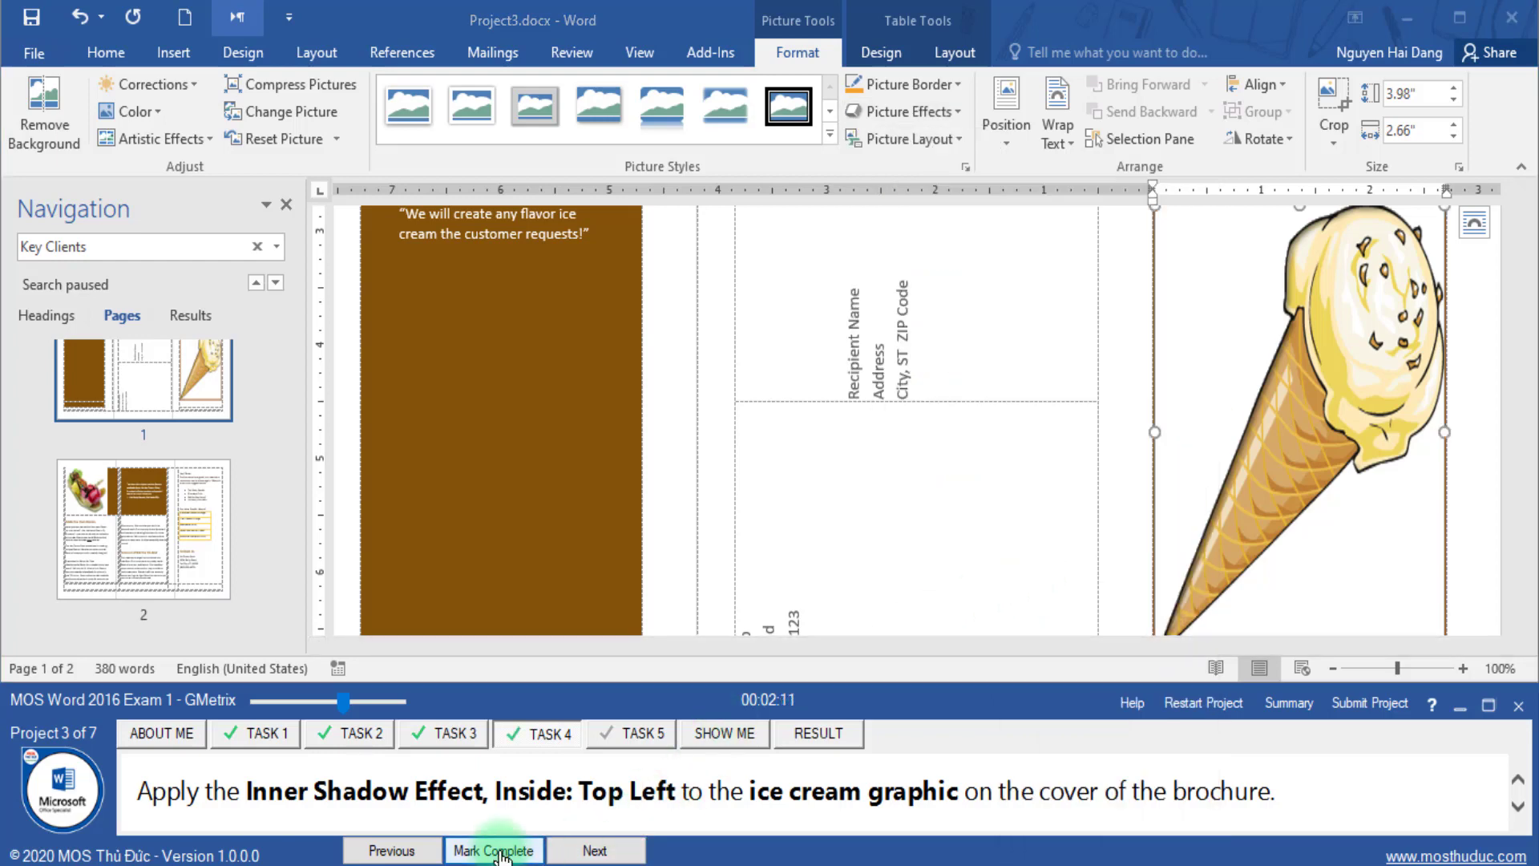
left_click(591, 852)
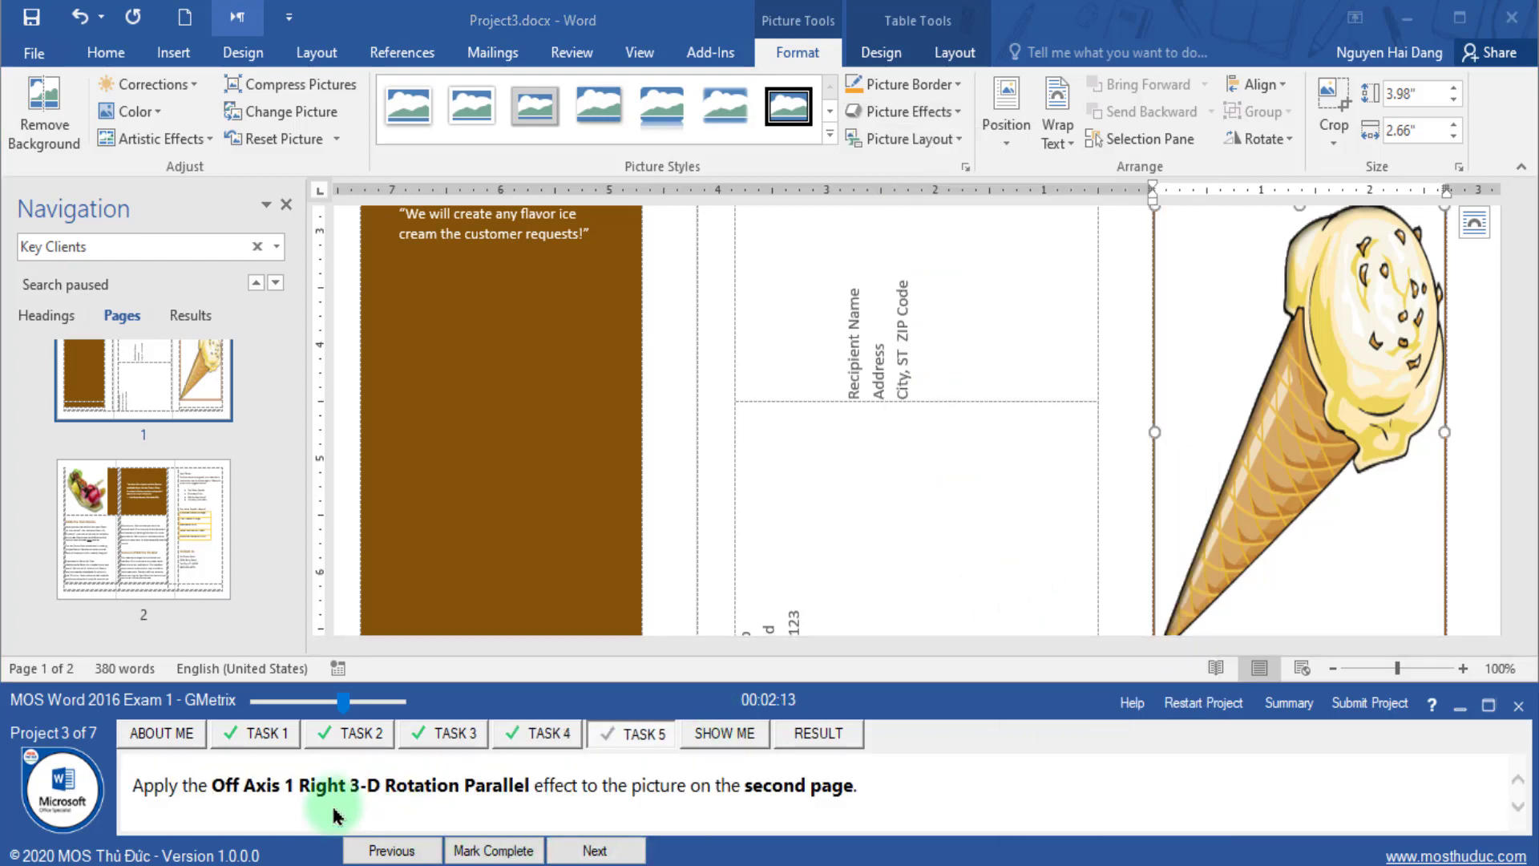
- Read the 3-D rotation task and select the sundae picture on page 2
left_click(353, 706)
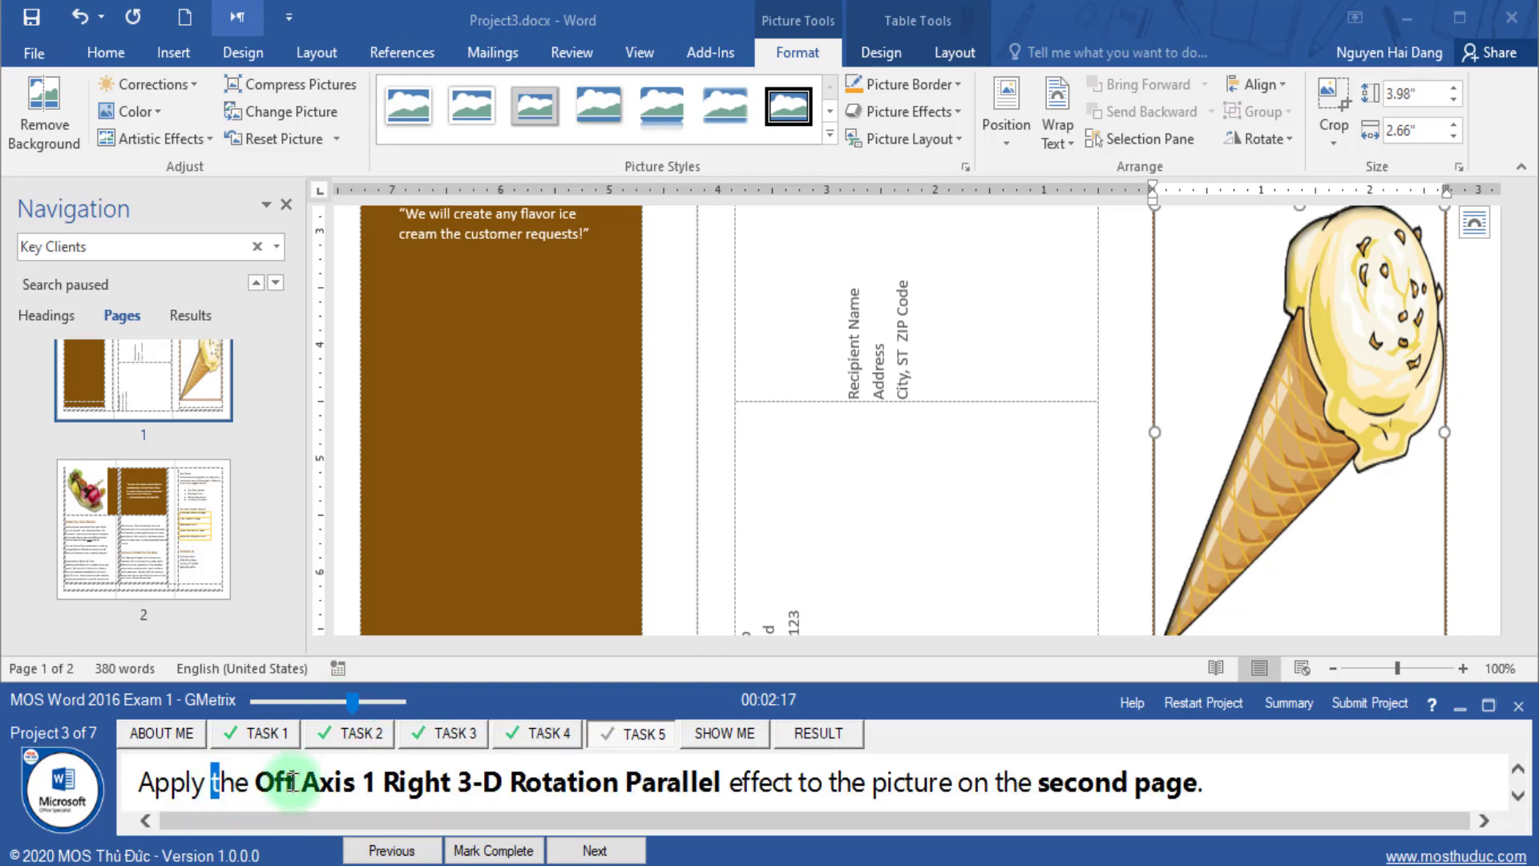
left_click_drag(383, 782, 513, 798)
left_click_drag(621, 781, 694, 782)
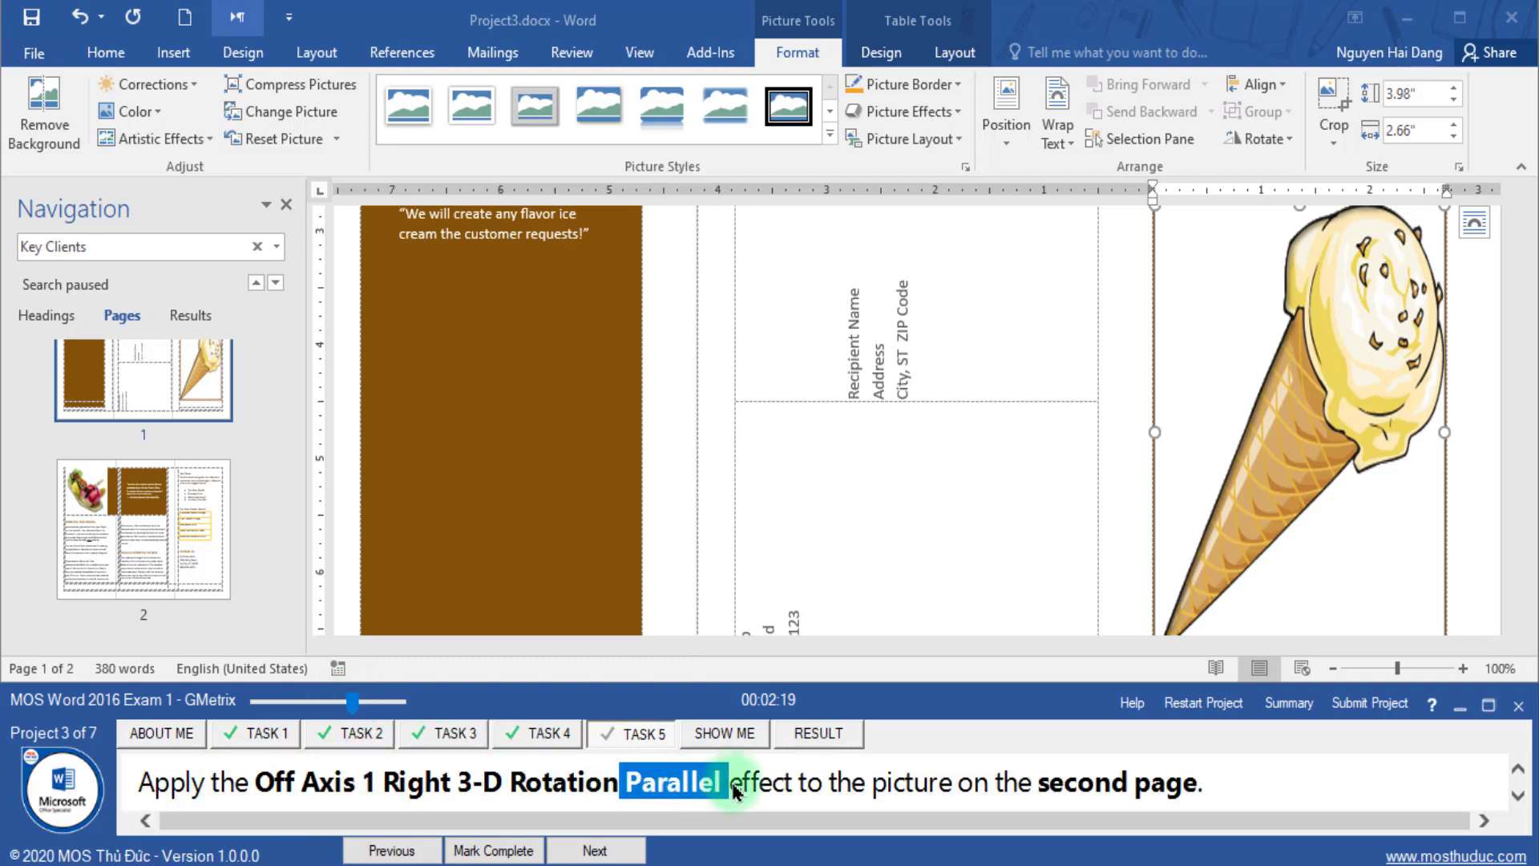
left_click(758, 782)
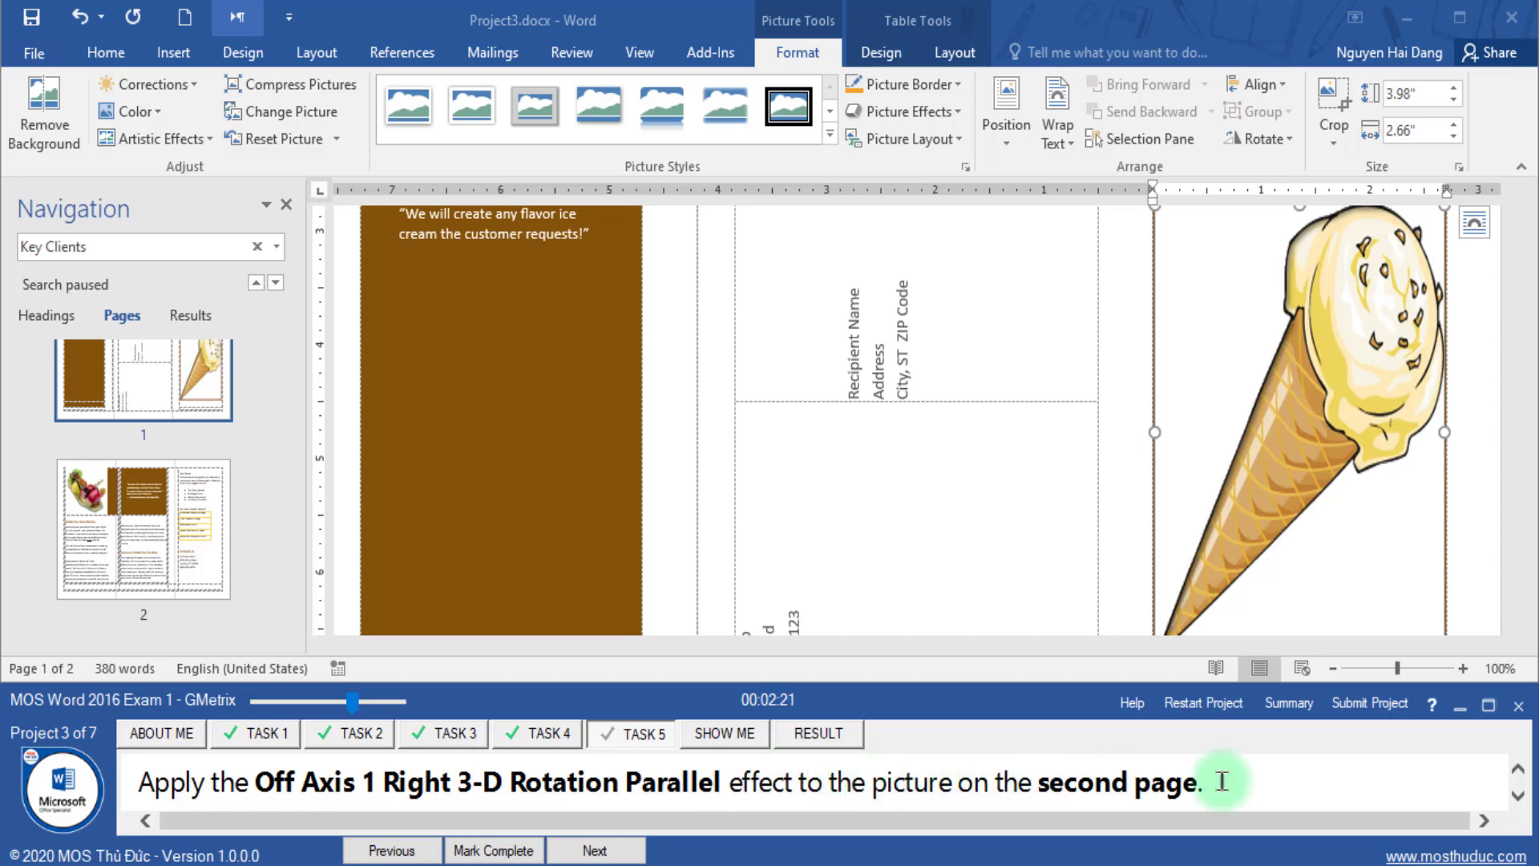
left_click_drag(1207, 782, 1038, 782)
left_click(175, 484)
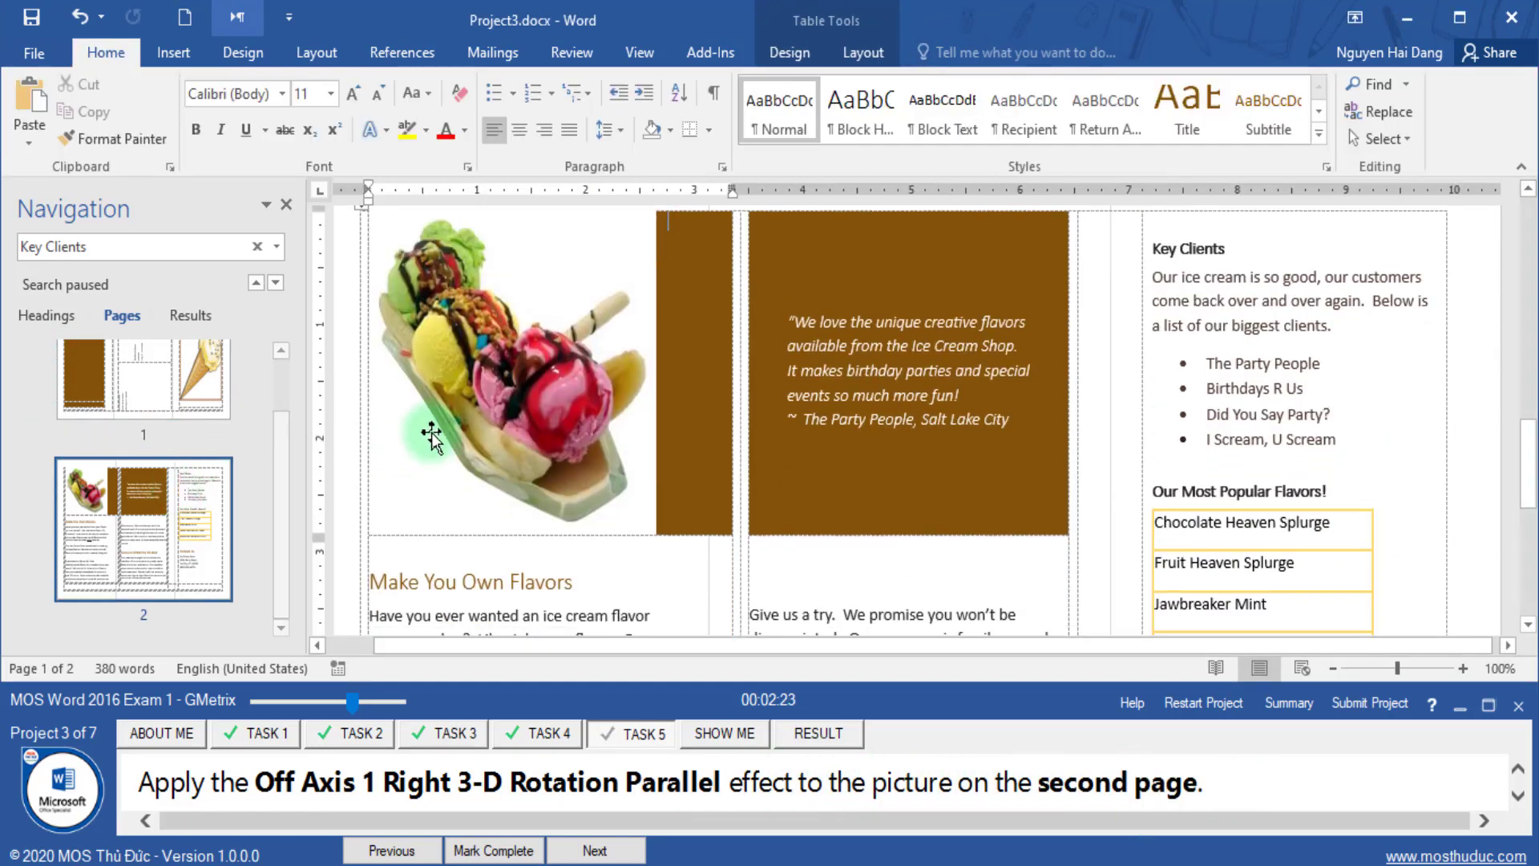
left_click(498, 436)
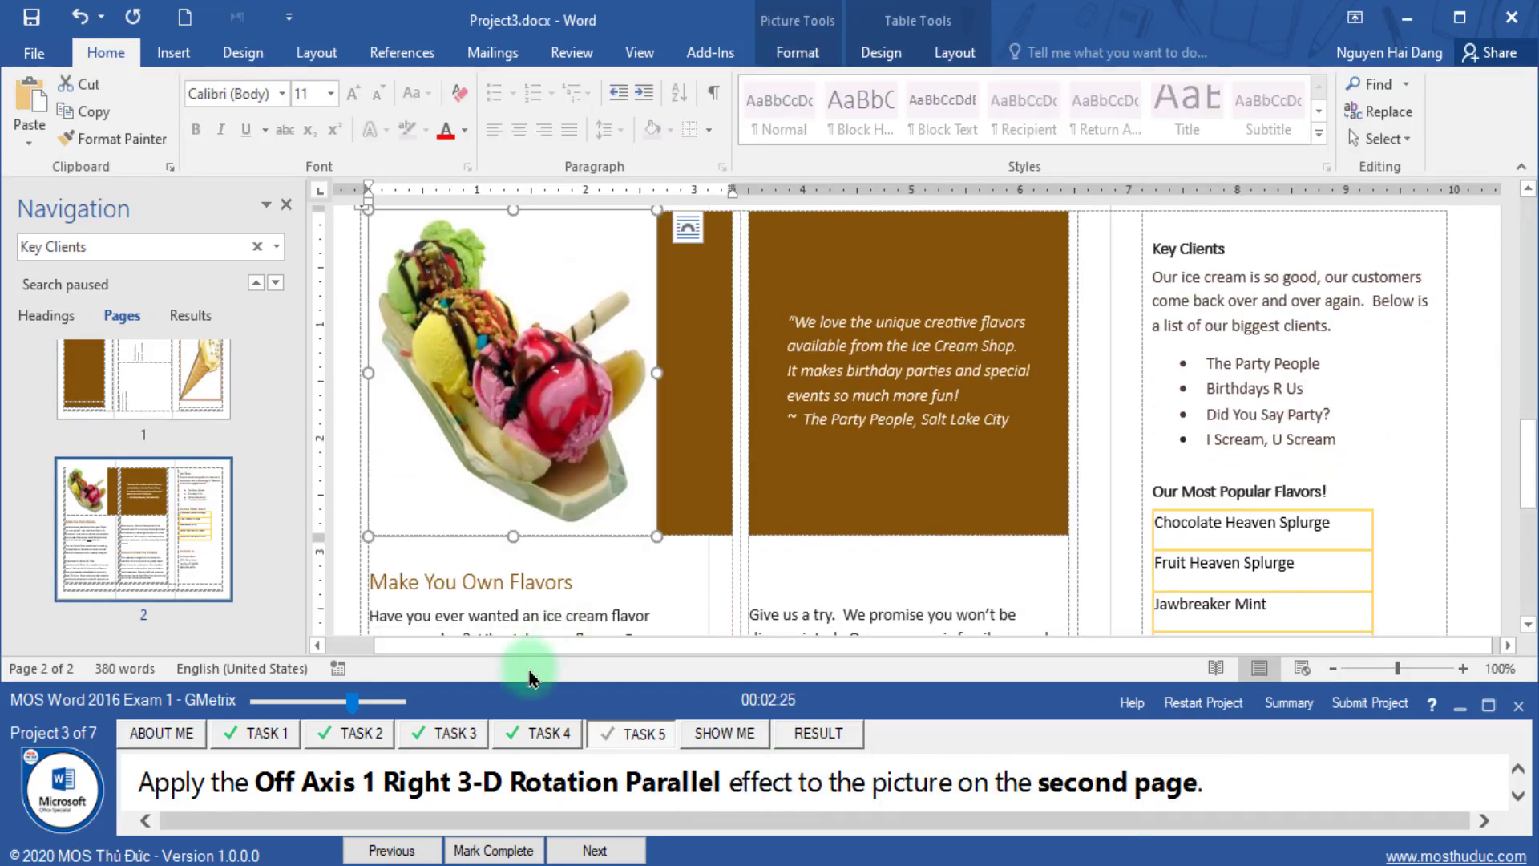
- Apply the Off Axis 1 Right parallel 3-D rotation to the sundae picture and mark Task 5 complete
double_click(473, 781)
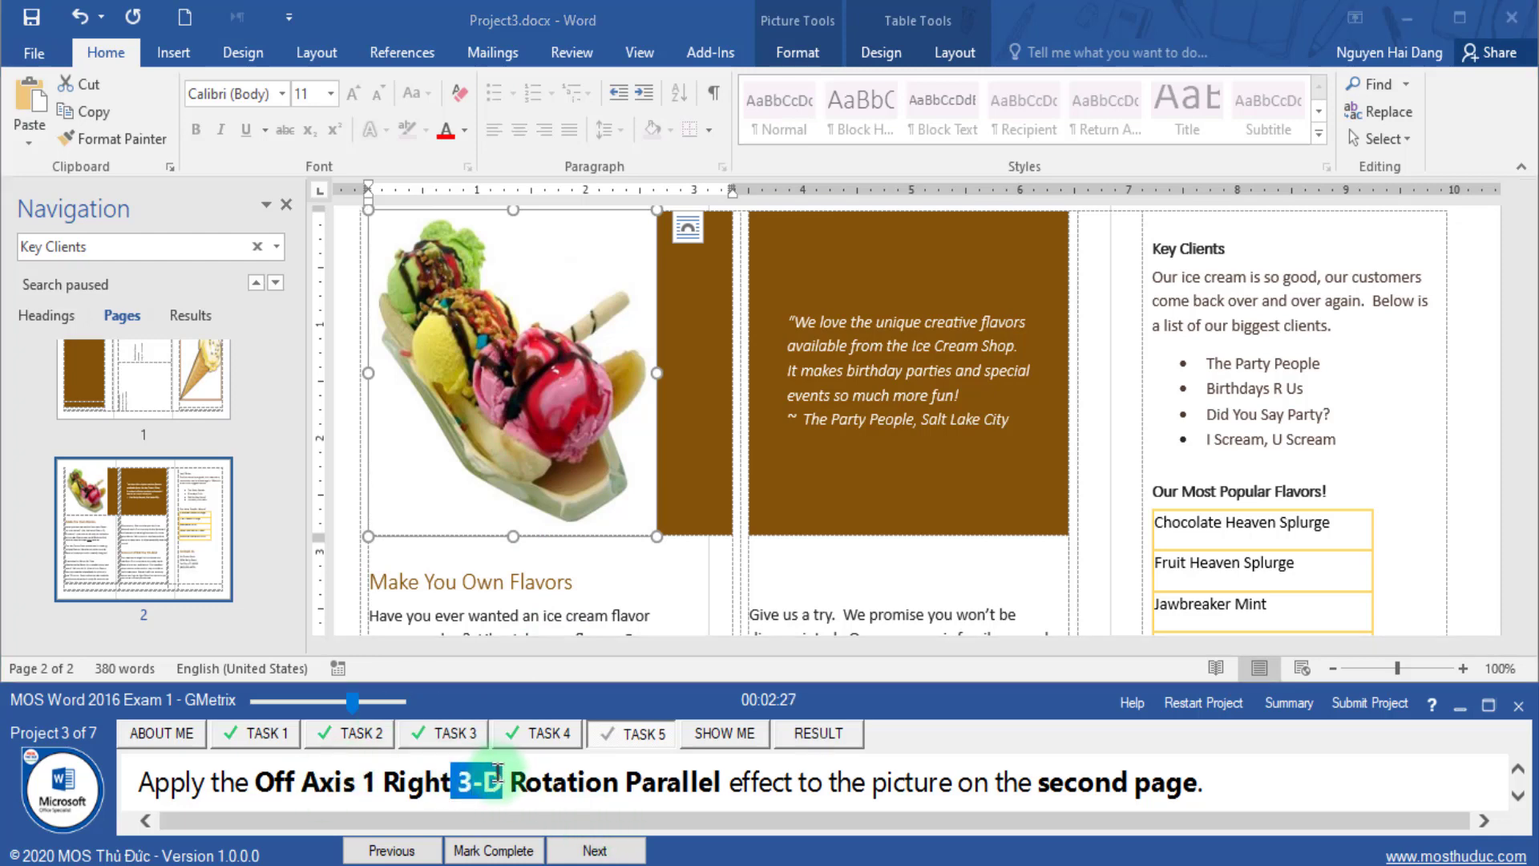
left_click(558, 263)
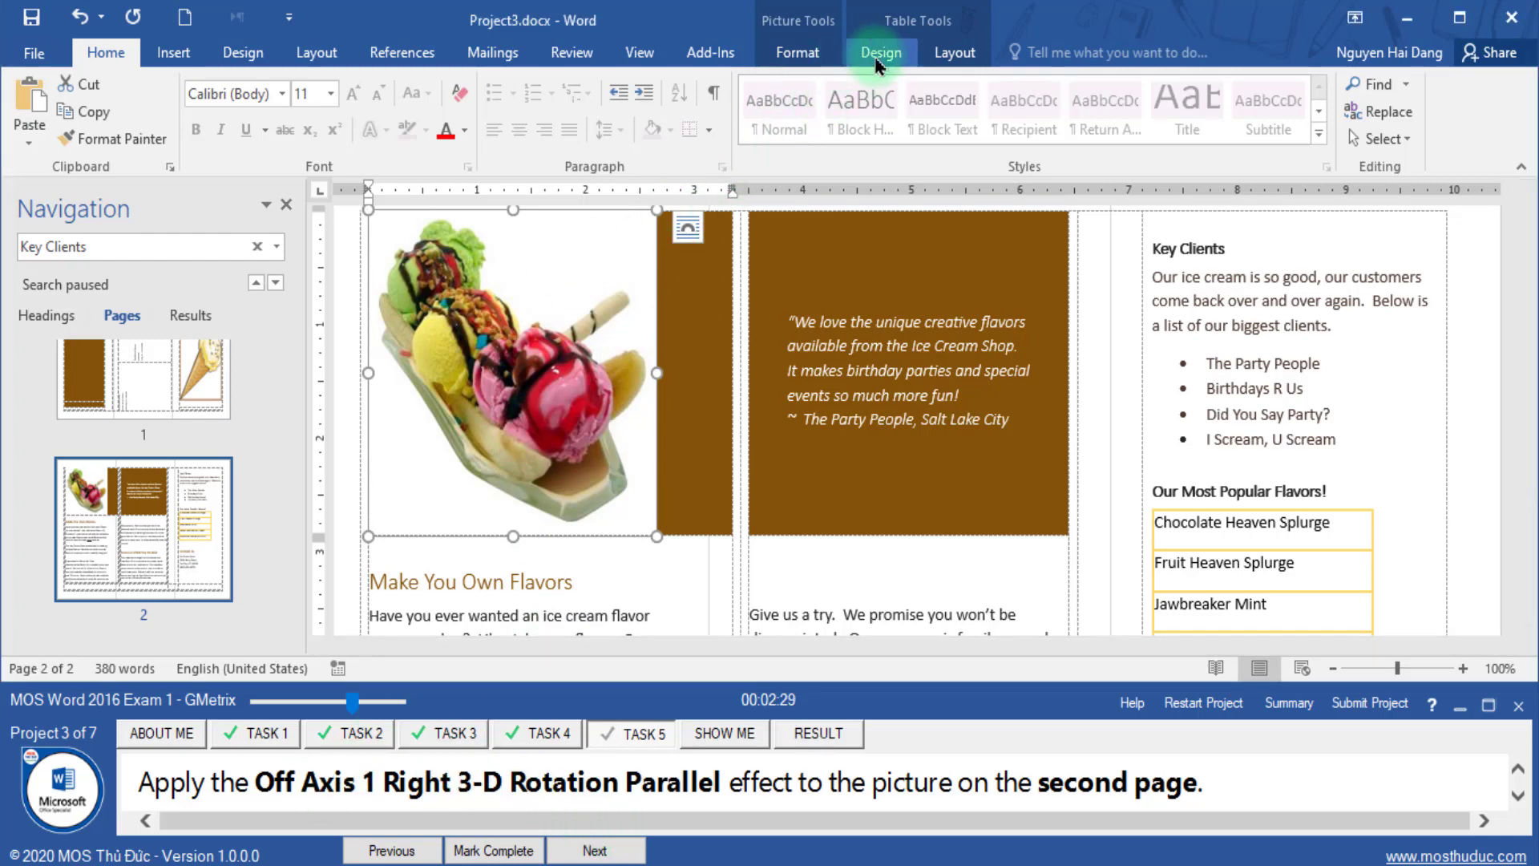
left_click(955, 52)
left_click(881, 52)
left_click(798, 52)
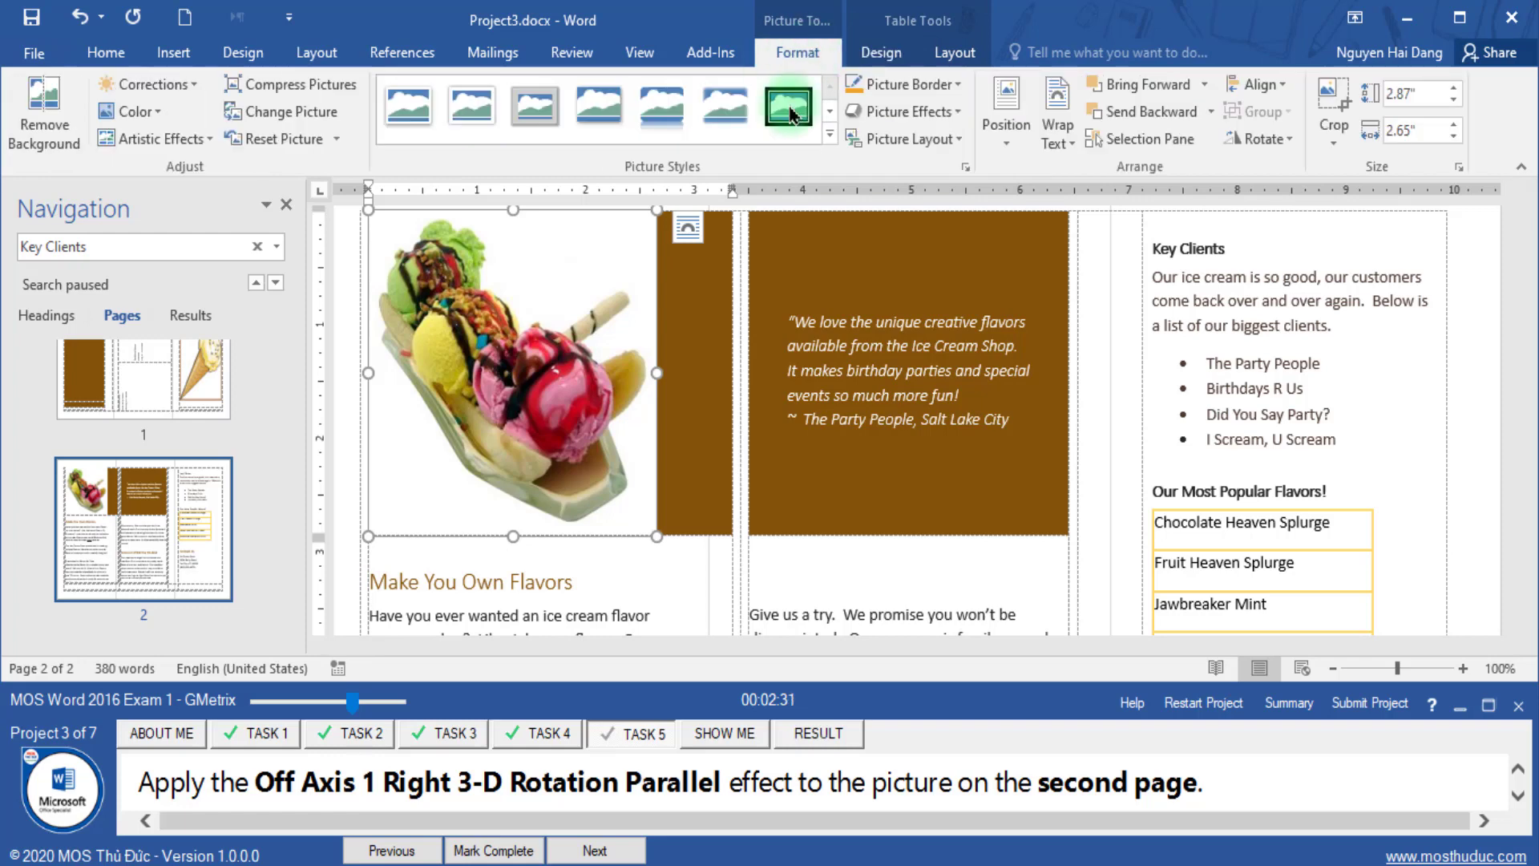
left_click(960, 120)
mouse_move(926, 469)
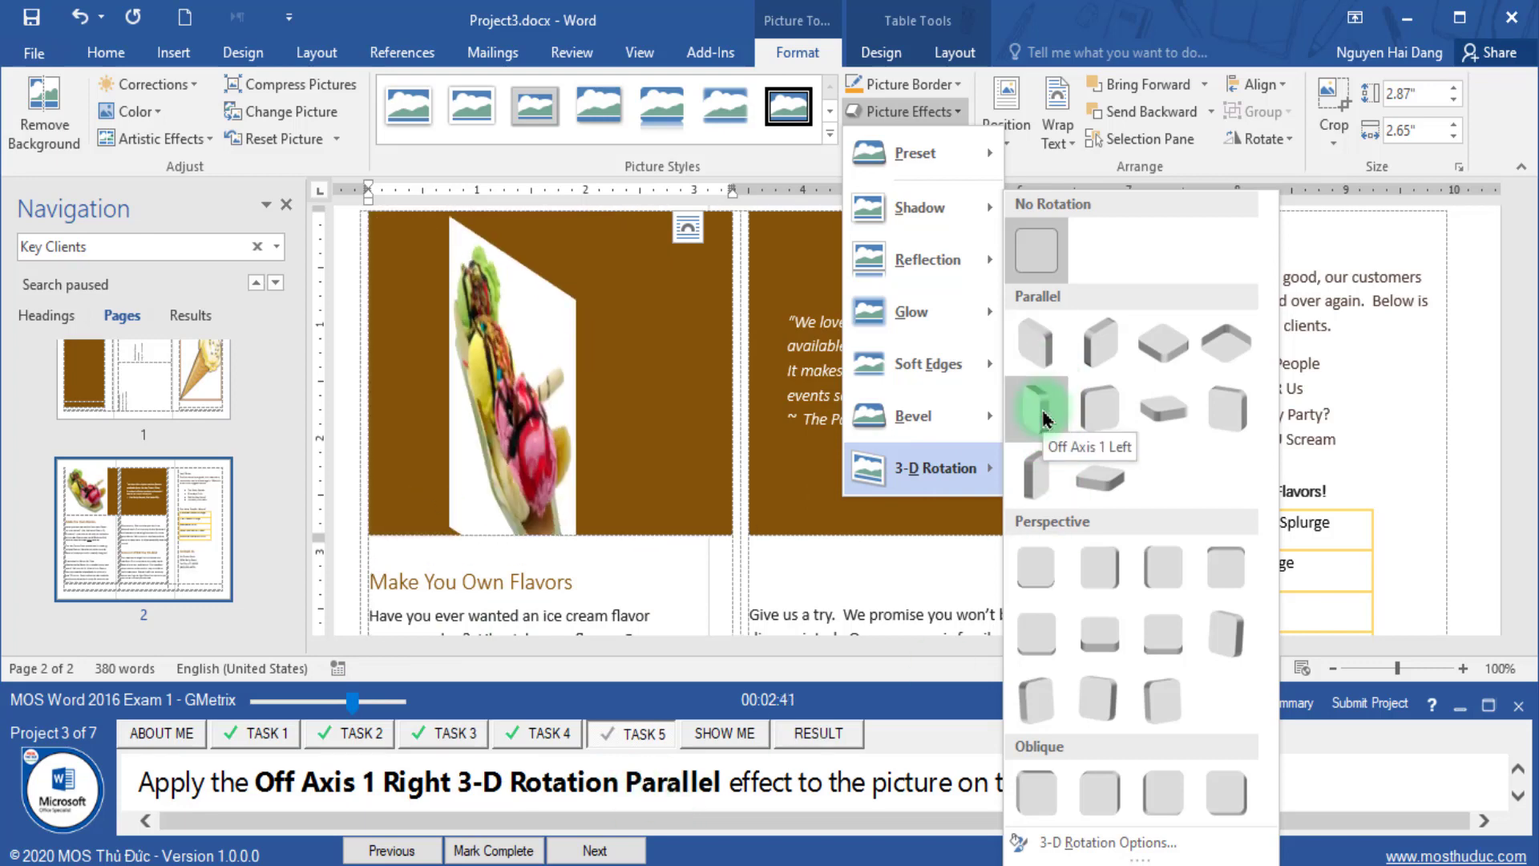
left_click(1093, 418)
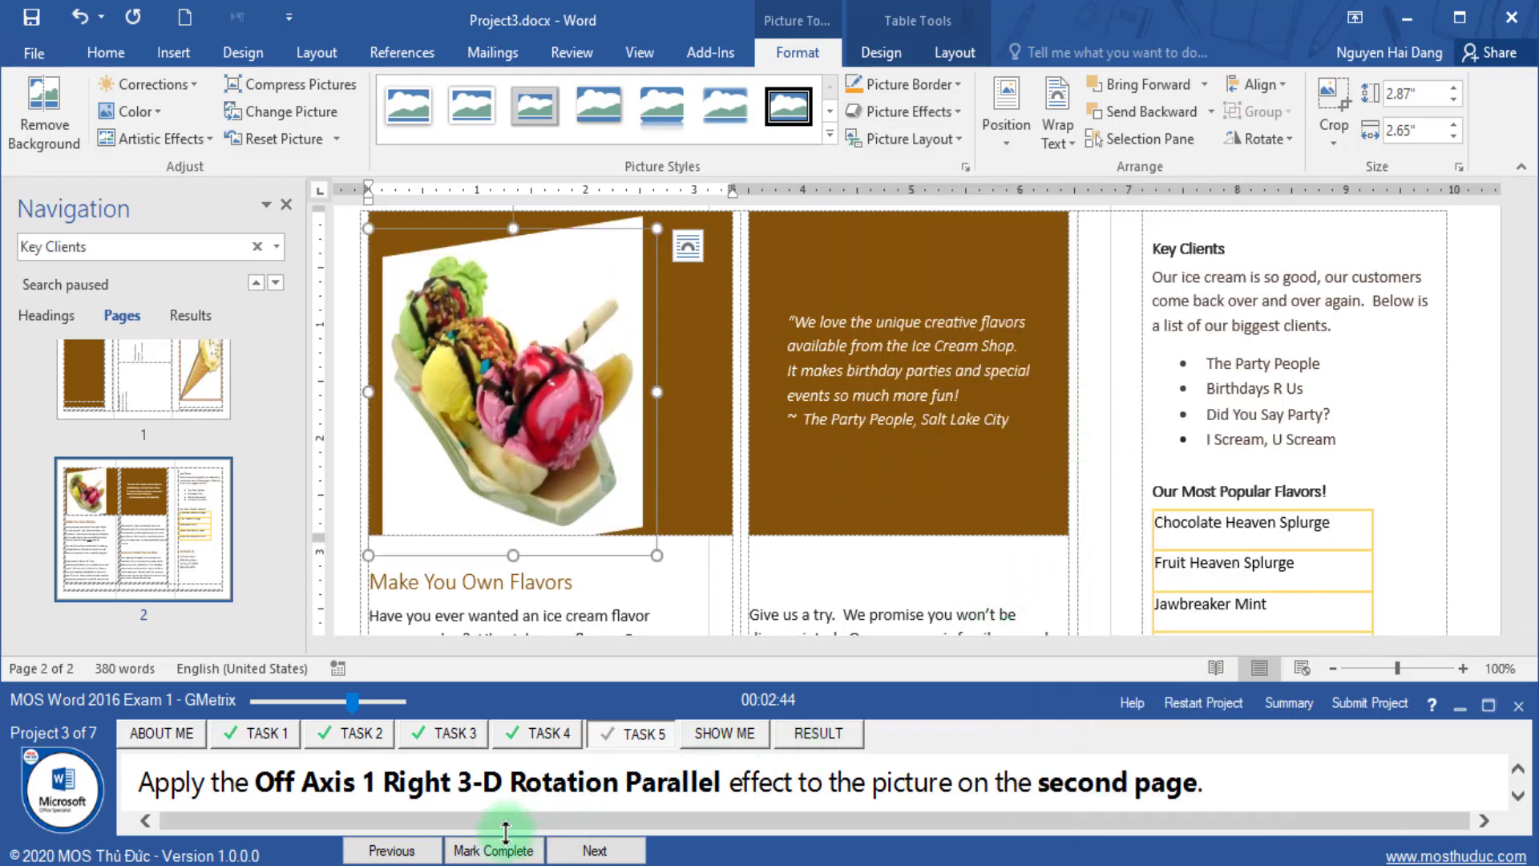
left_click(491, 853)
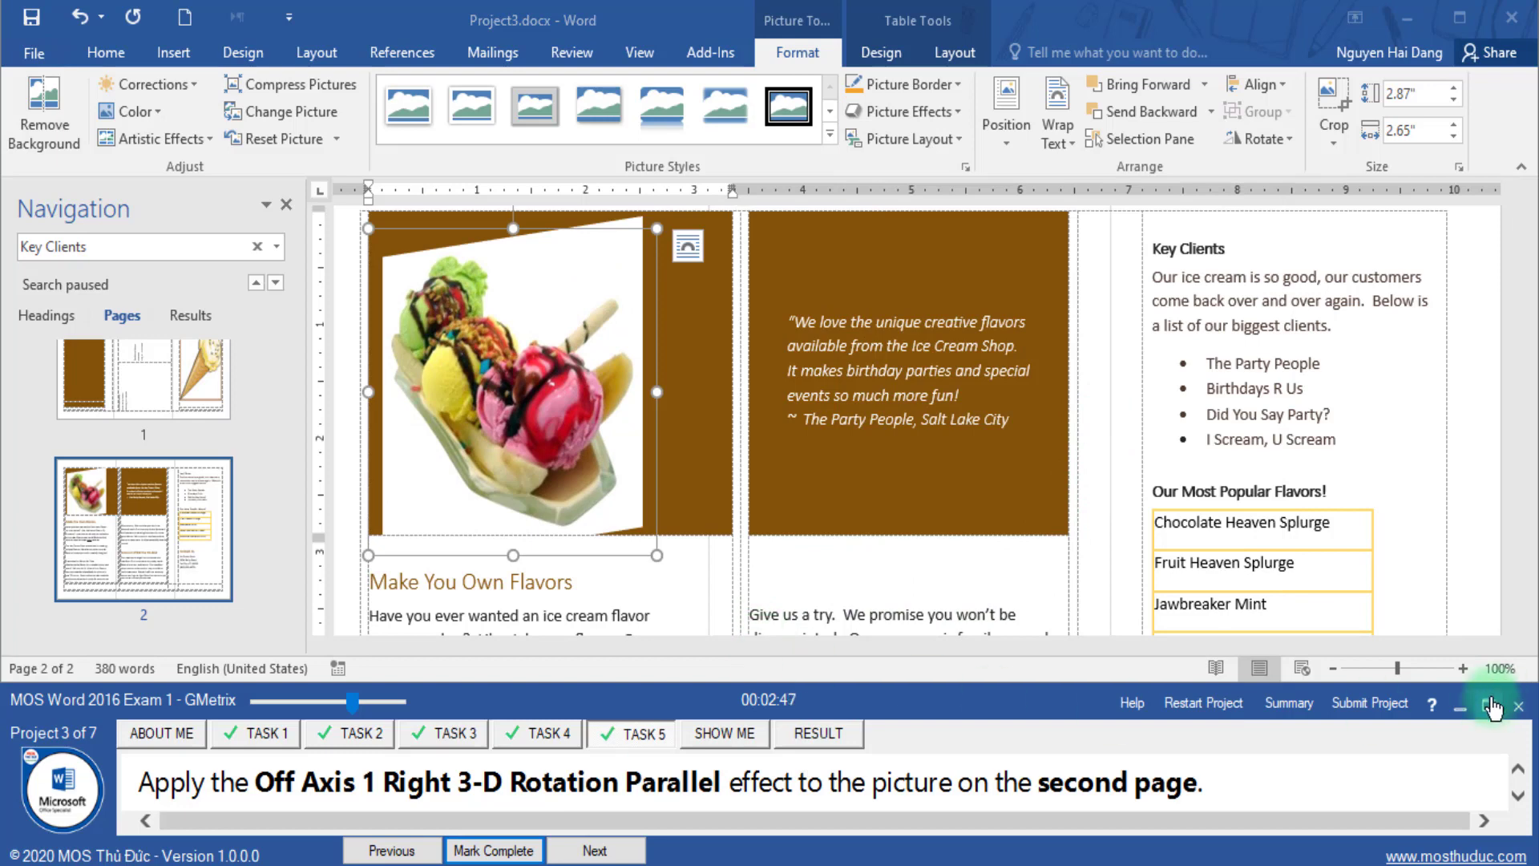
- Submit Project 3, continue past the results, and open Project4.docx's Moab bookmark task
left_click(1395, 706)
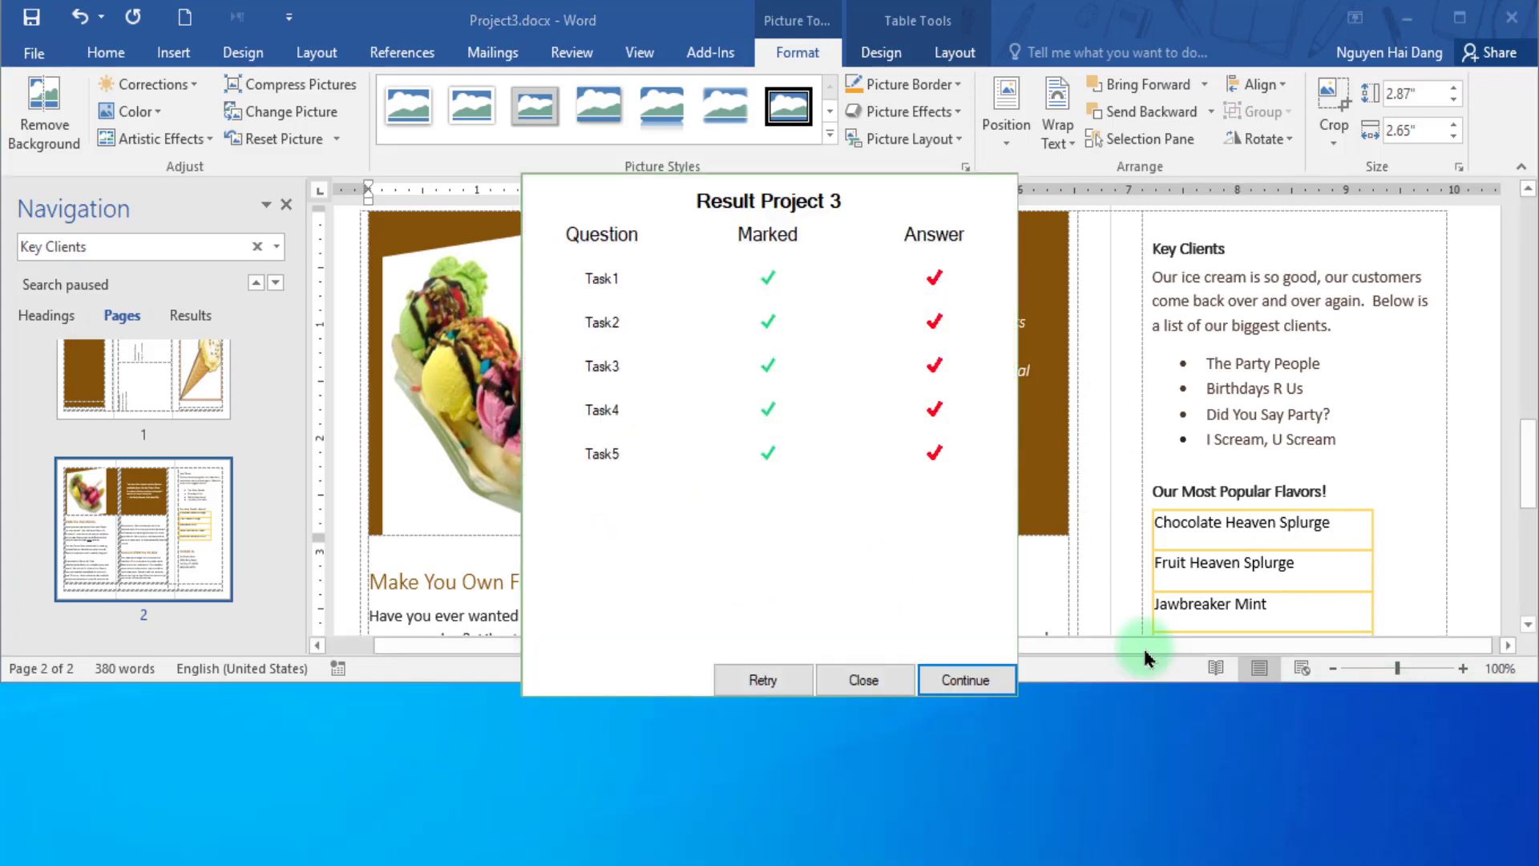
left_click(963, 676)
left_click(674, 491)
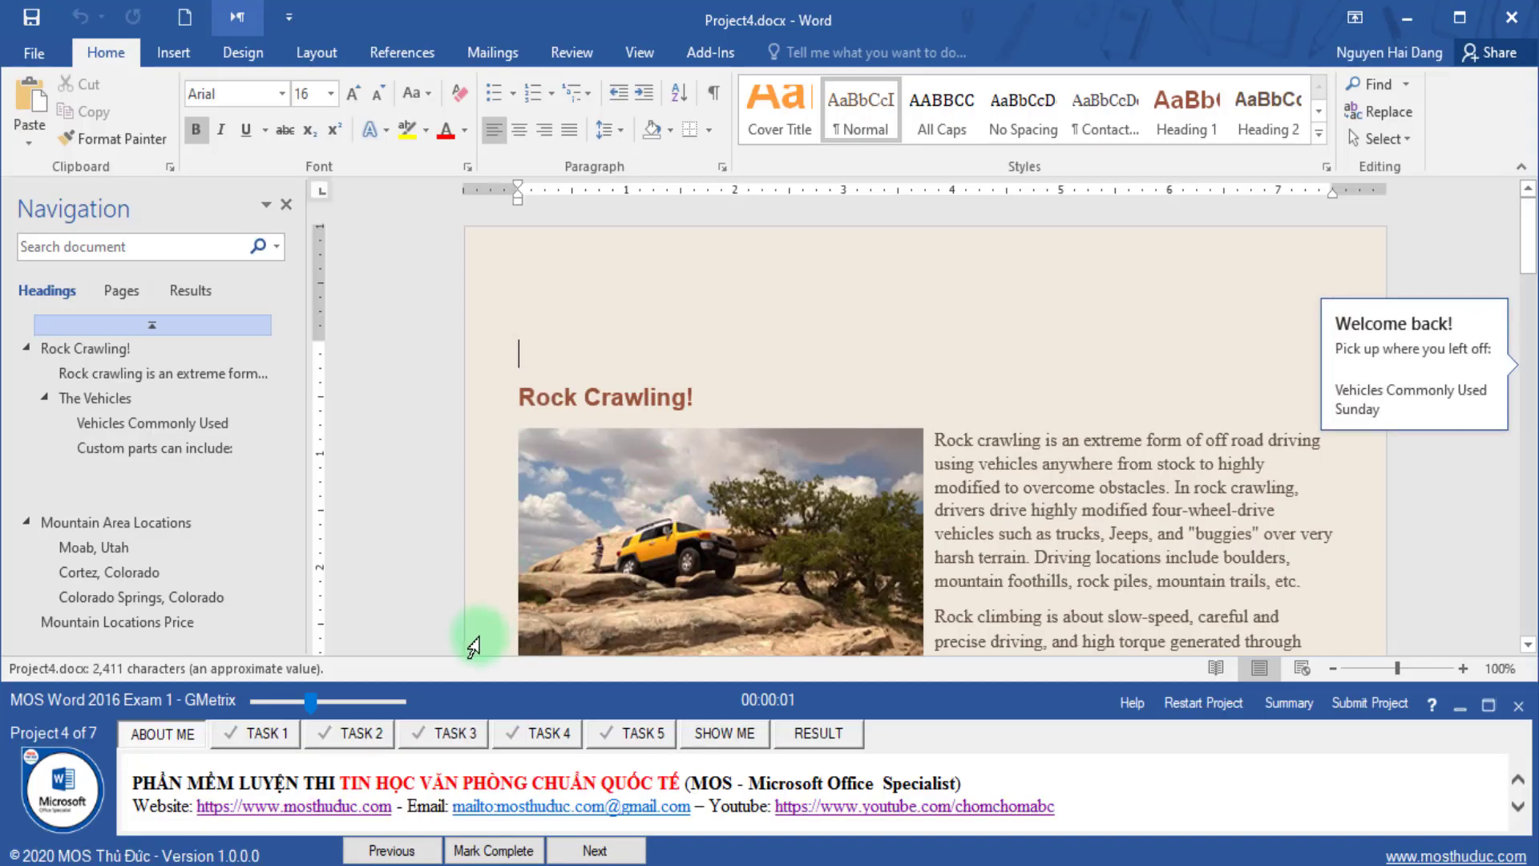
left_click(255, 731)
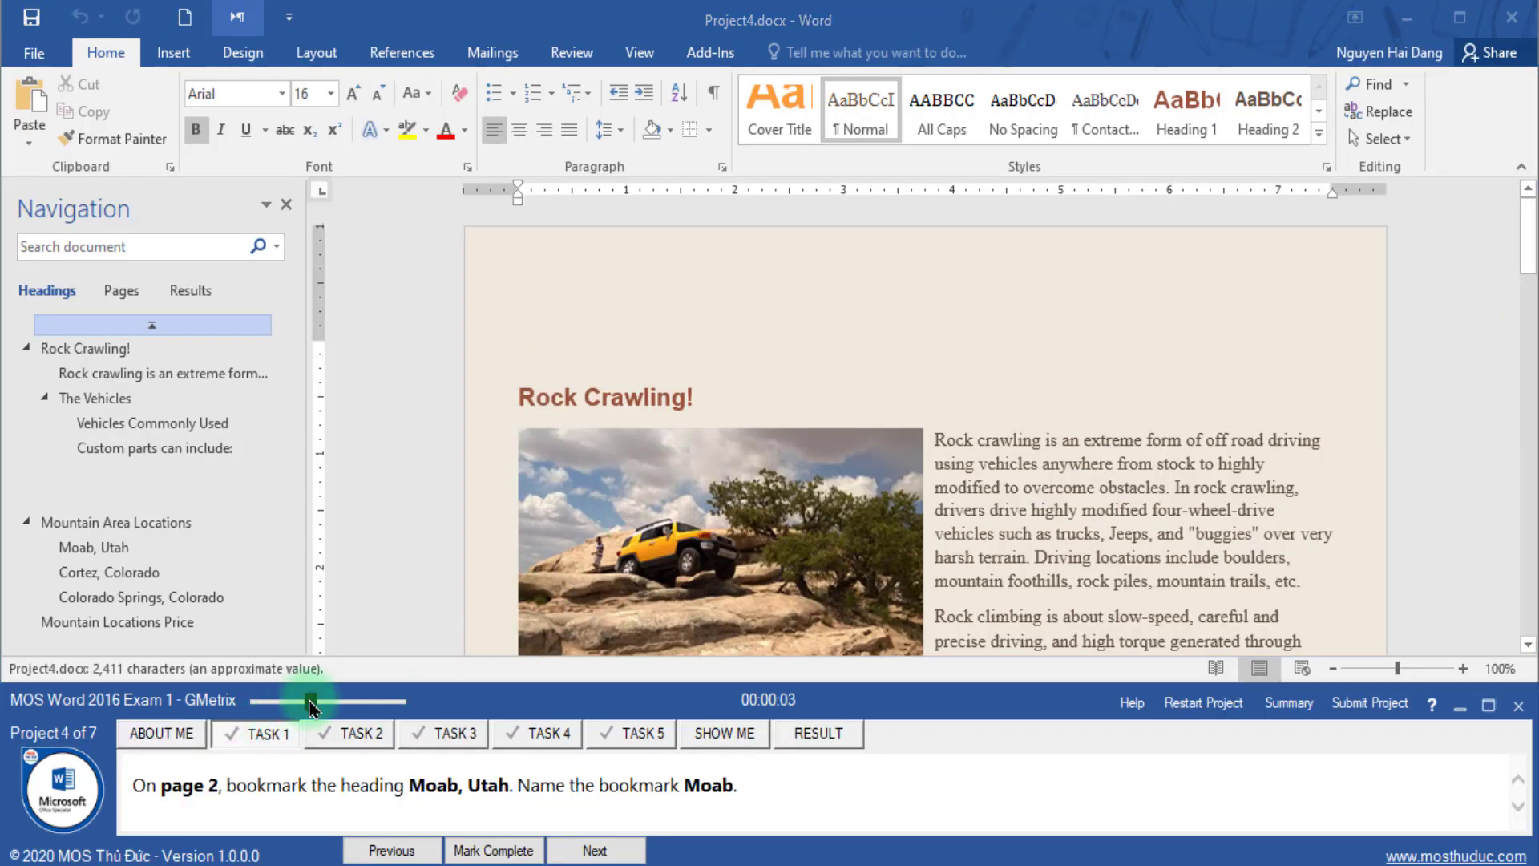
left_click_drag(311, 703, 338, 702)
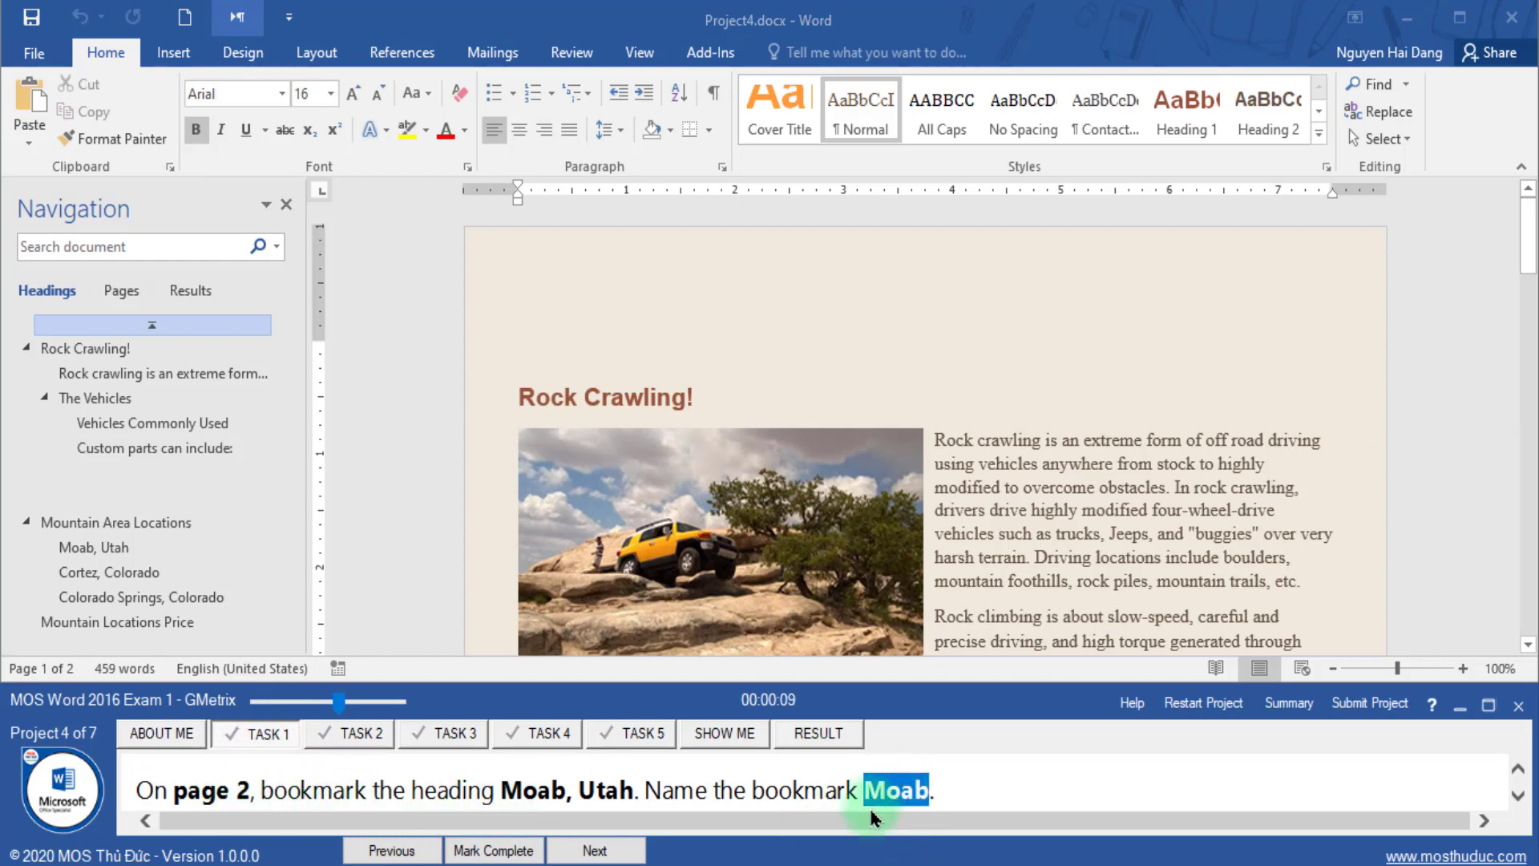
left_click_drag(502, 792, 565, 792)
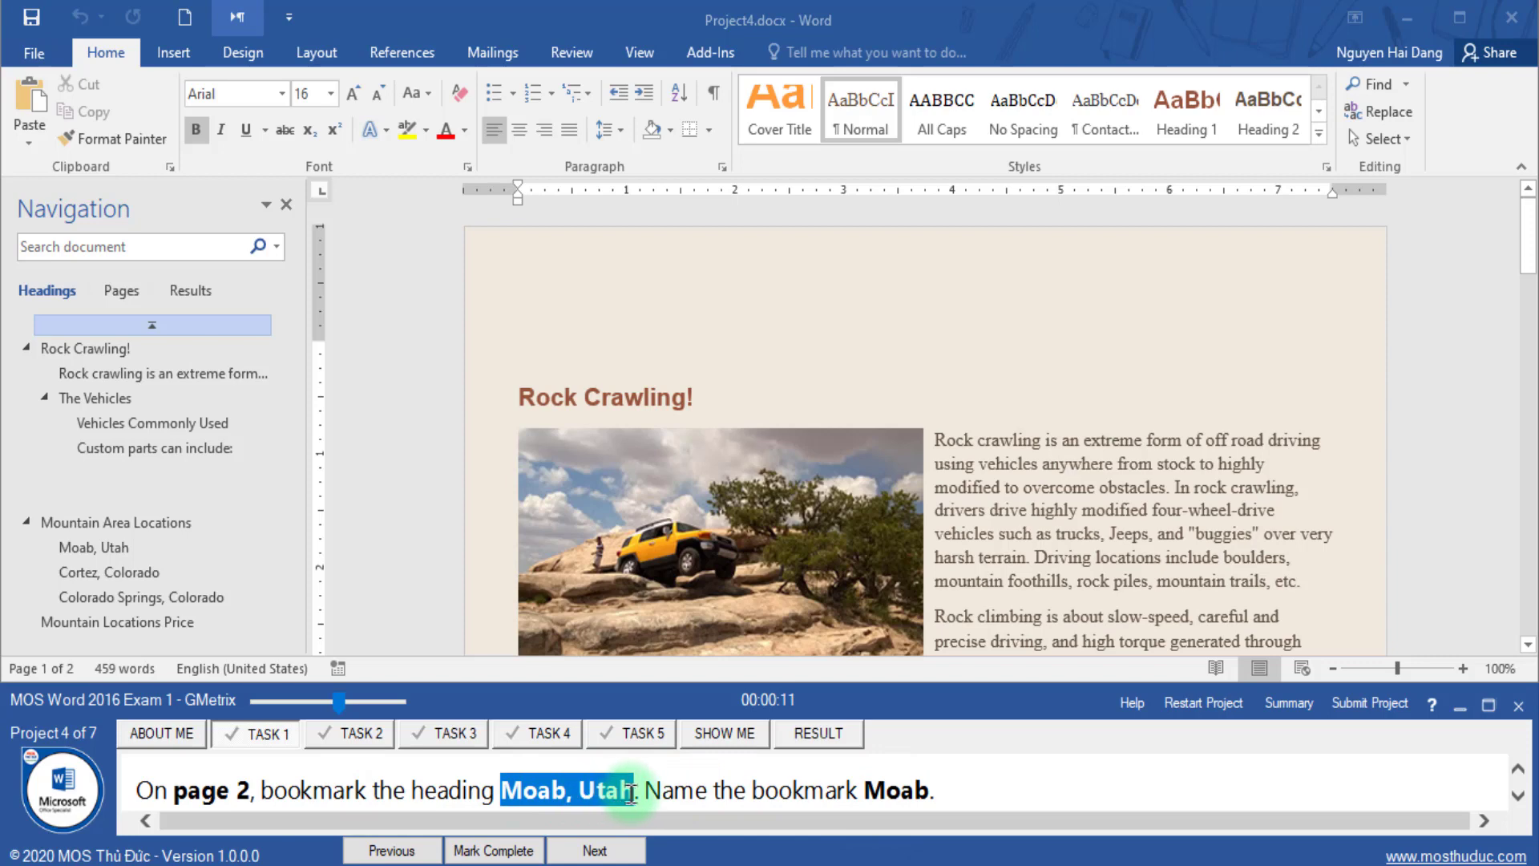
- Find and jump to the Moab, Utah heading on page 2
left_click(192, 246)
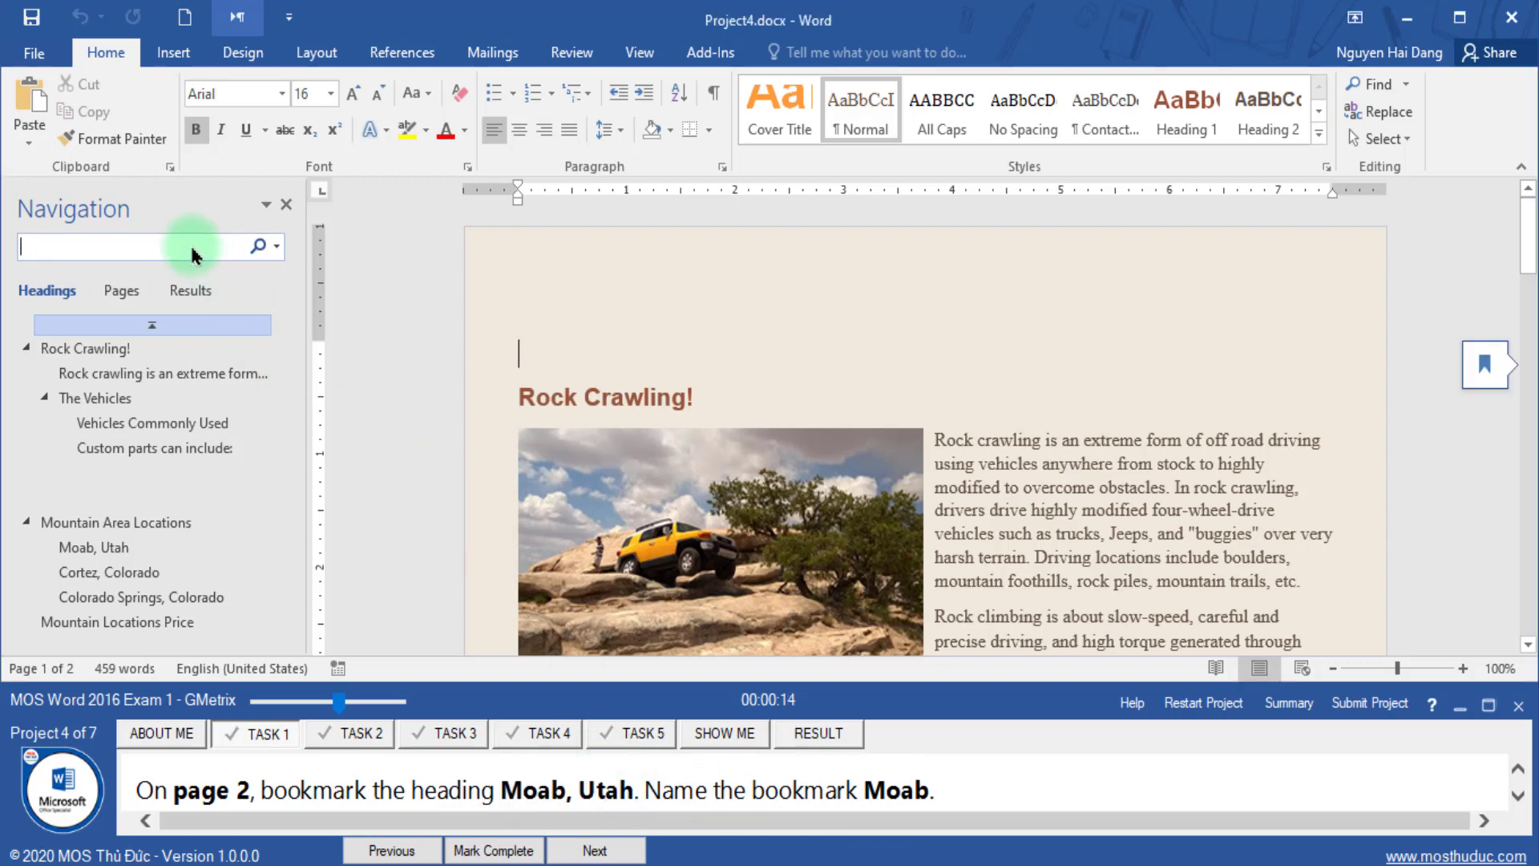
type("Moab, Utah")
left_click(190, 315)
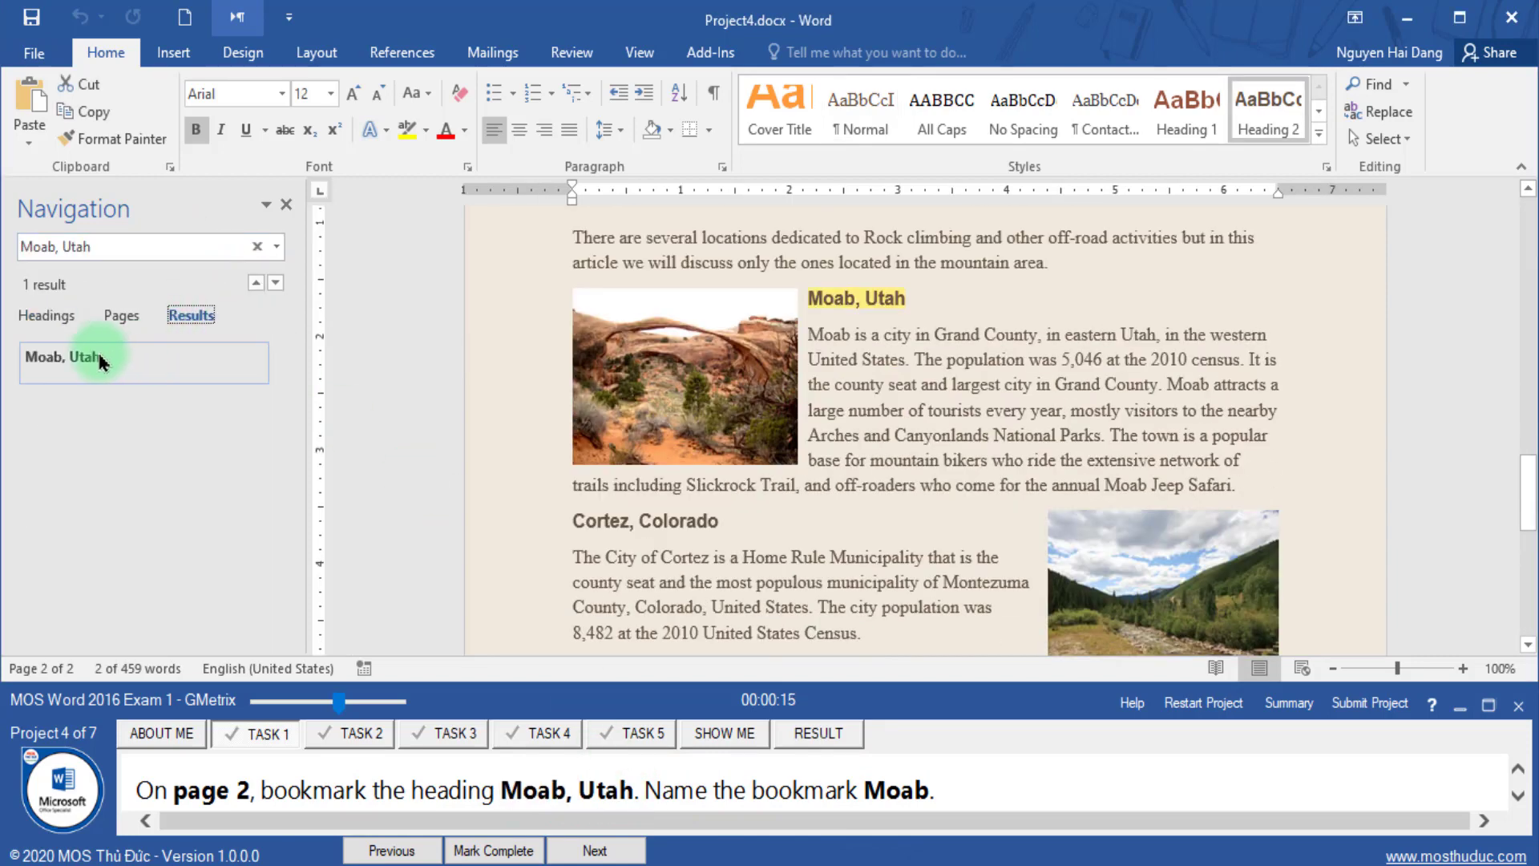
left_click(87, 356)
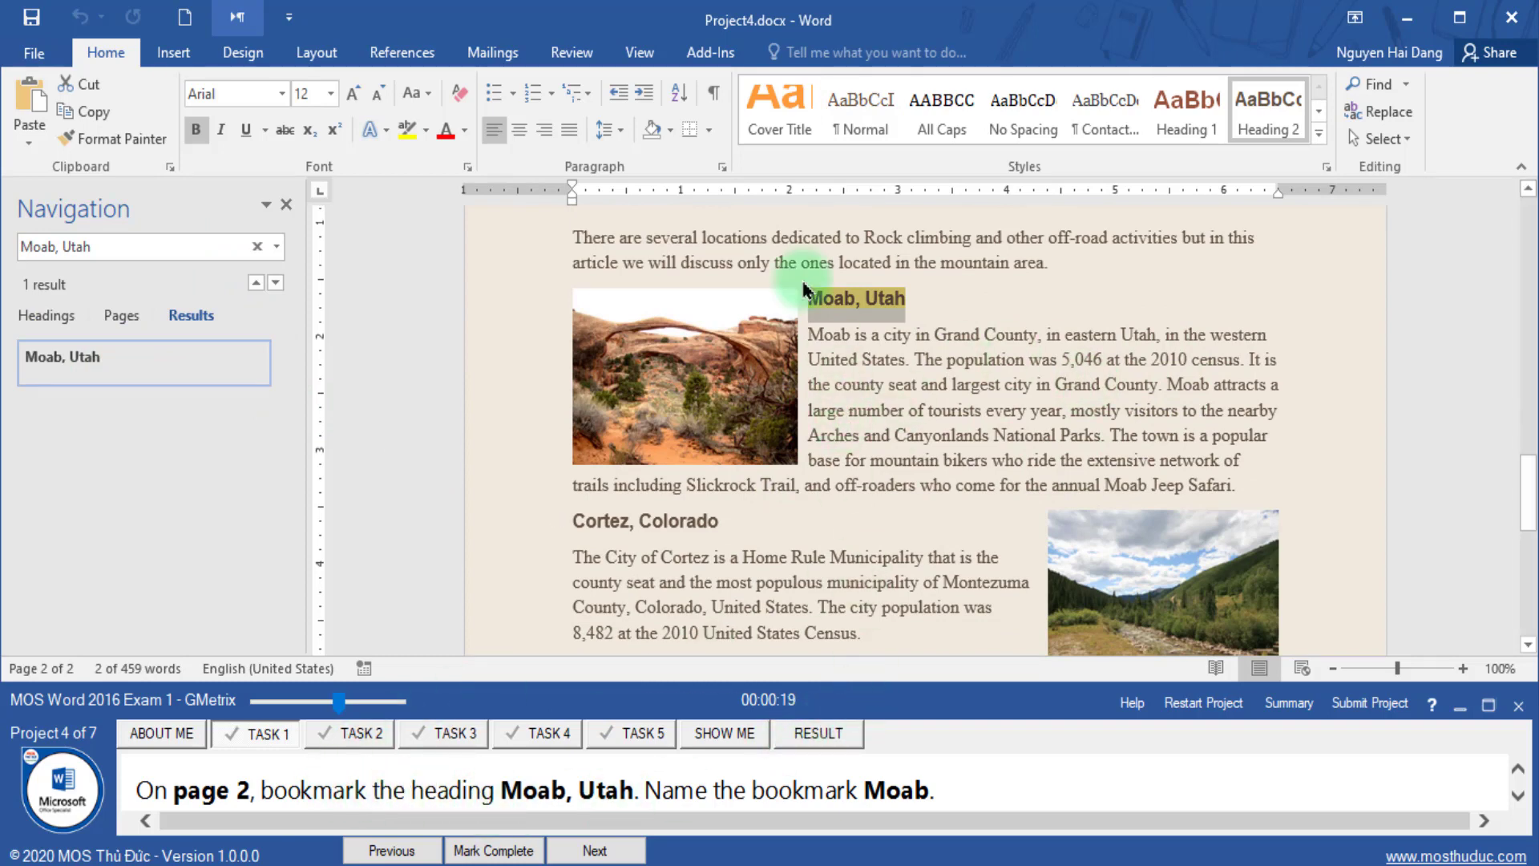
- Add a bookmark named Moab at the heading and mark Task 1 complete
left_click(173, 52)
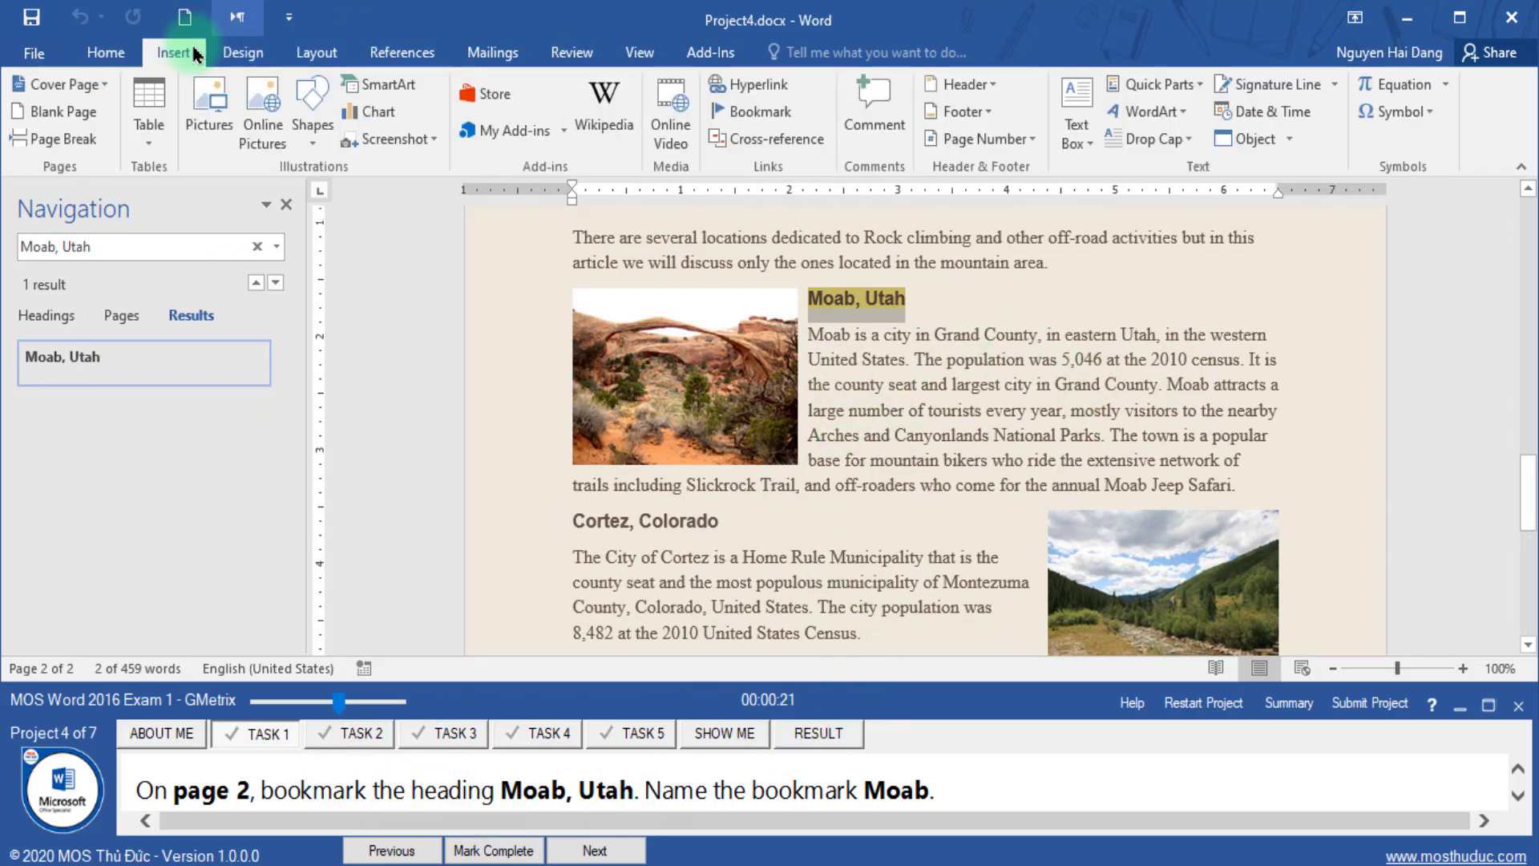
left_click(760, 111)
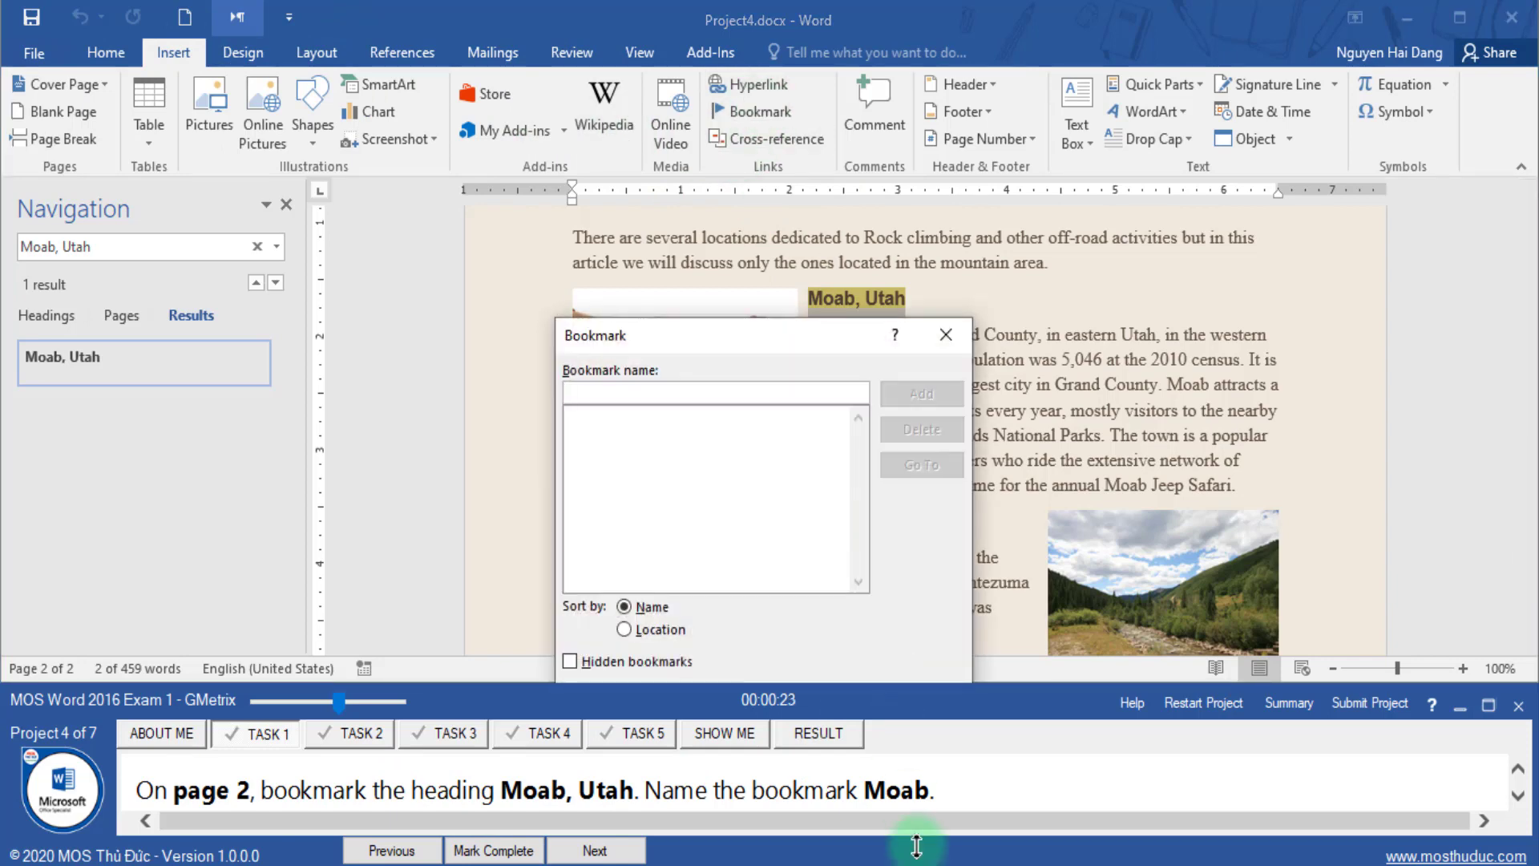
double_click(906, 792)
key("ctrl+c")
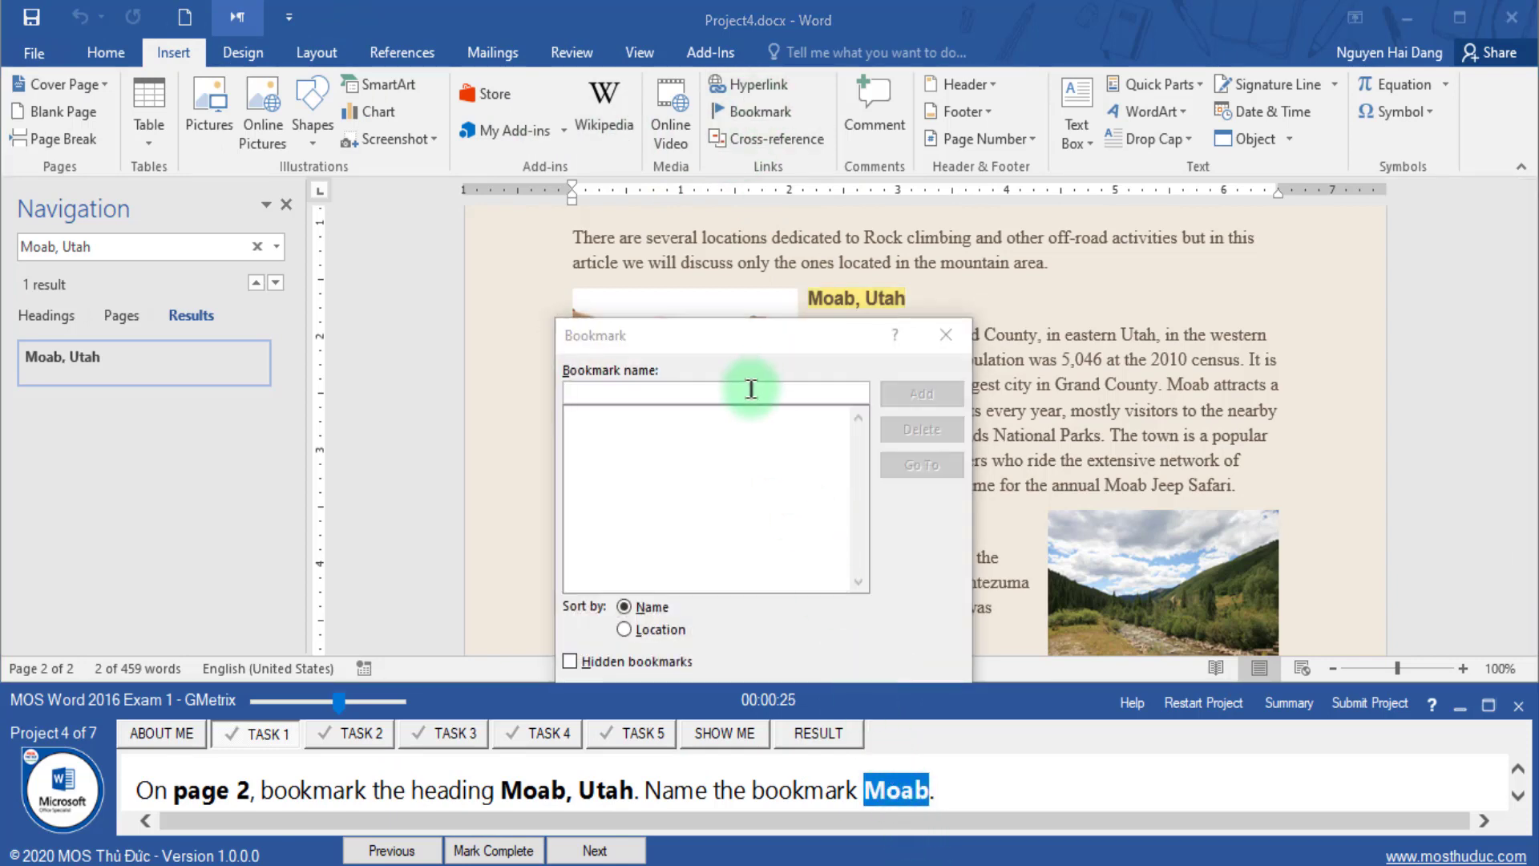
left_click(749, 392)
key("ctrl+v")
left_click(921, 394)
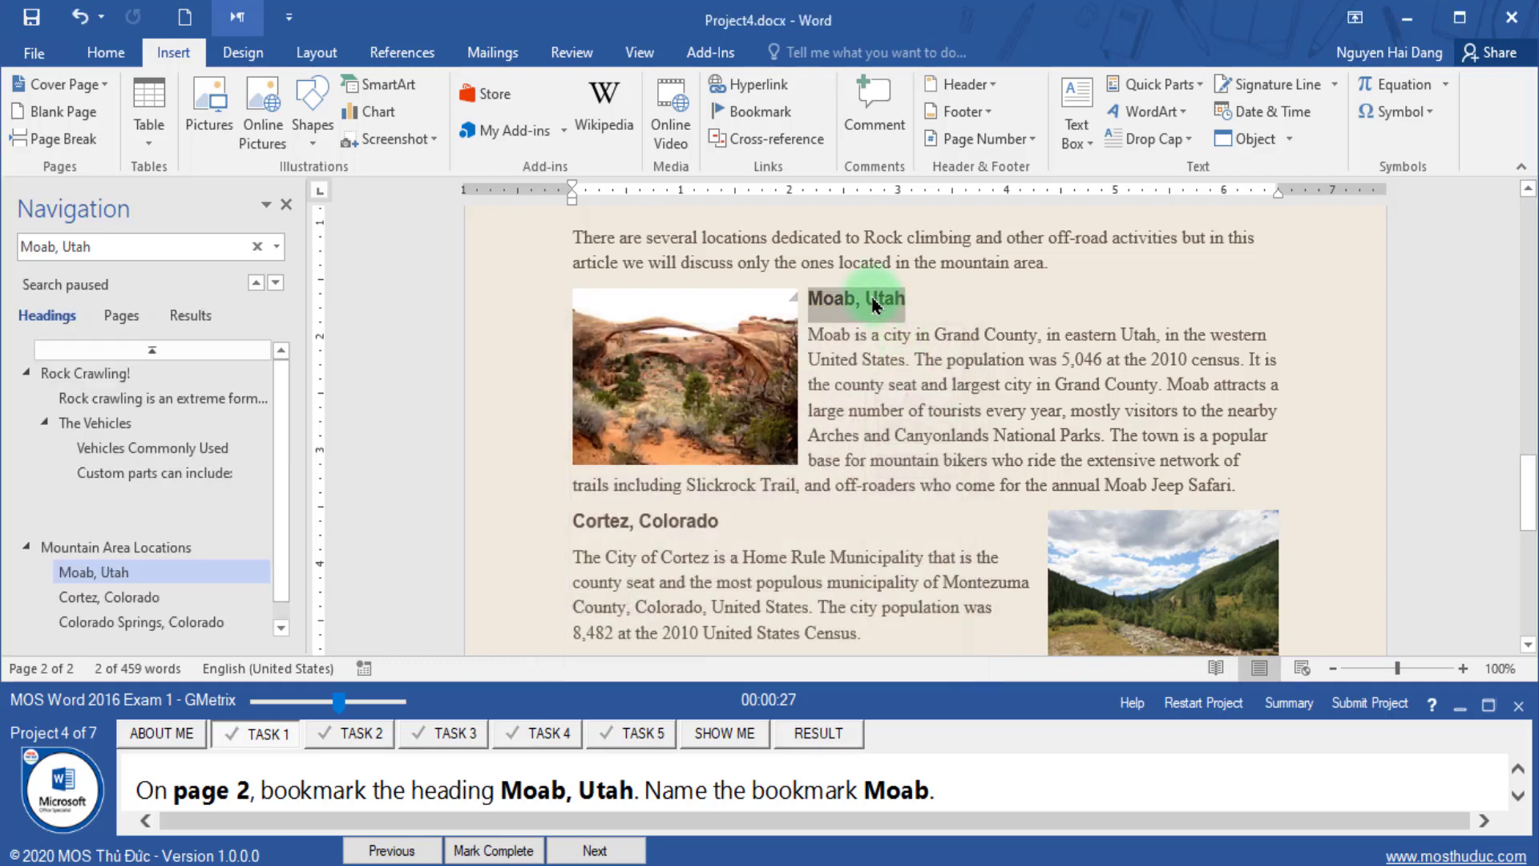
left_click(491, 850)
- Advance to Task 2 and note the words climbing and crawling in its instructions
left_click(594, 851)
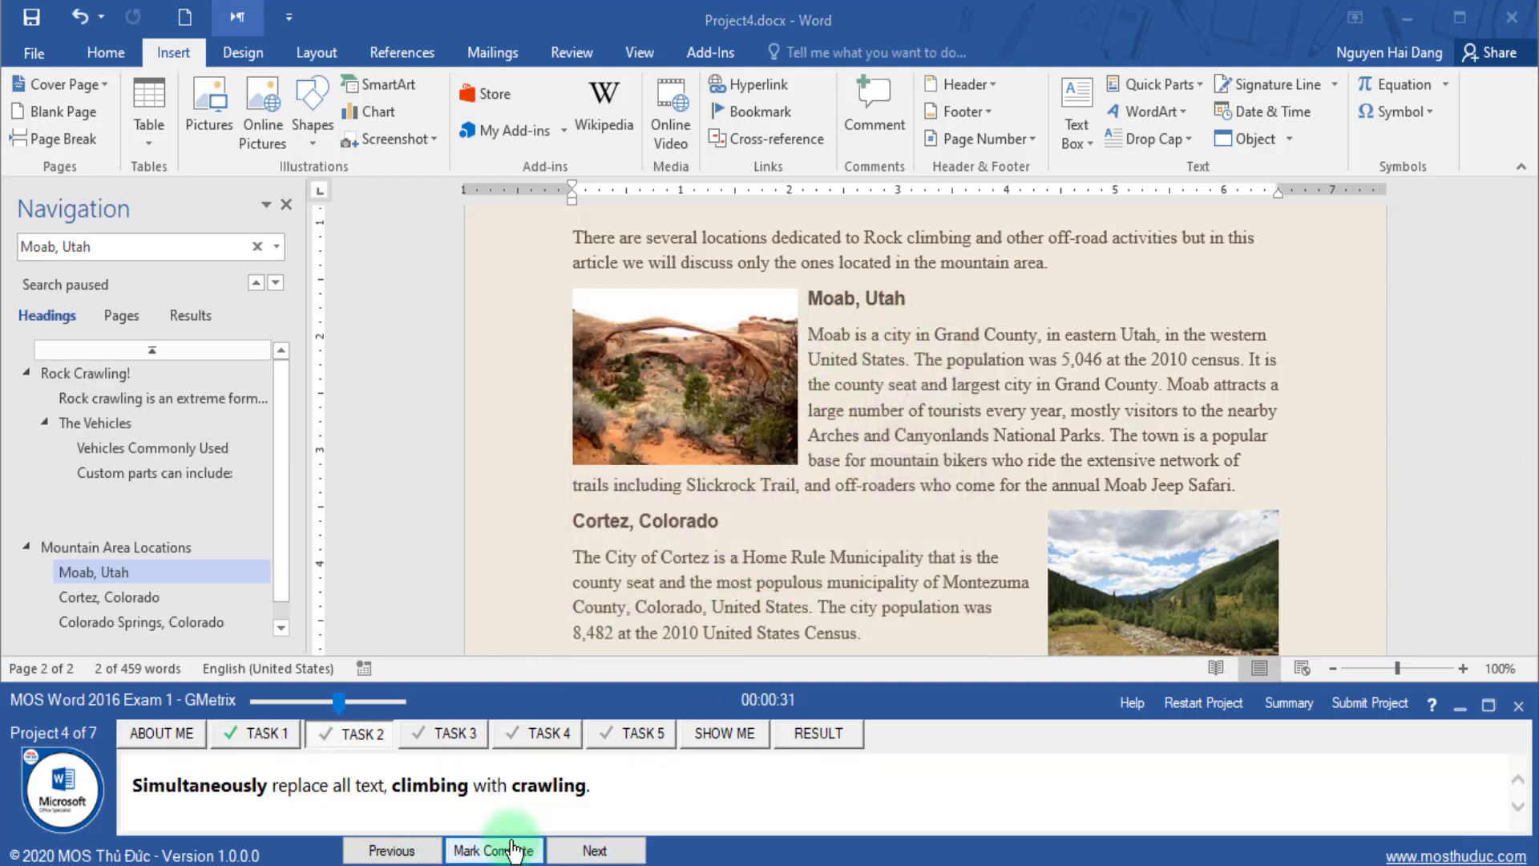
left_click(277, 742)
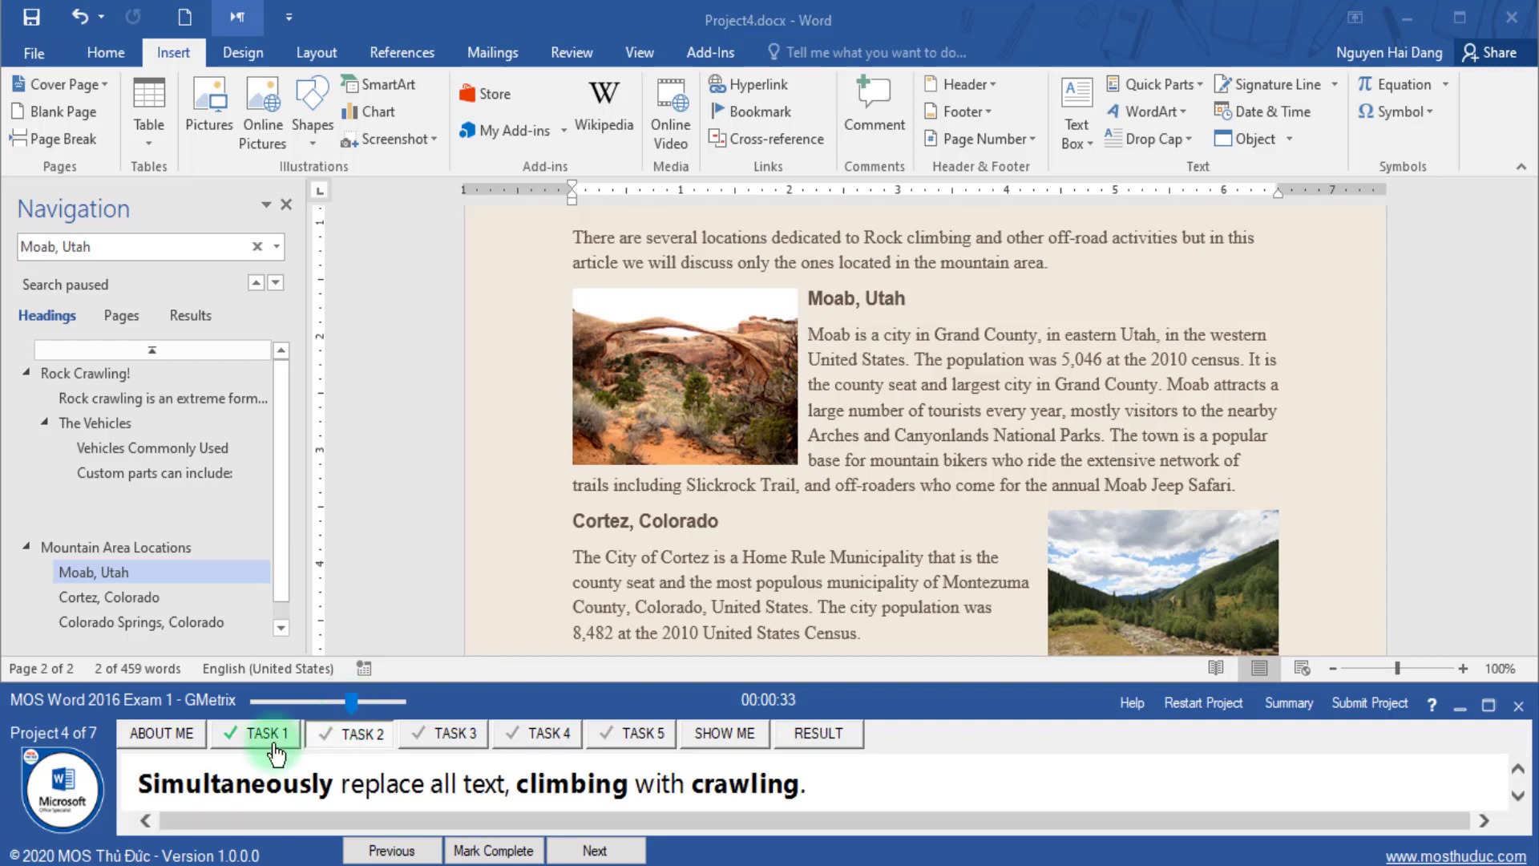
double_click(231, 791)
left_click_drag(364, 786, 435, 784)
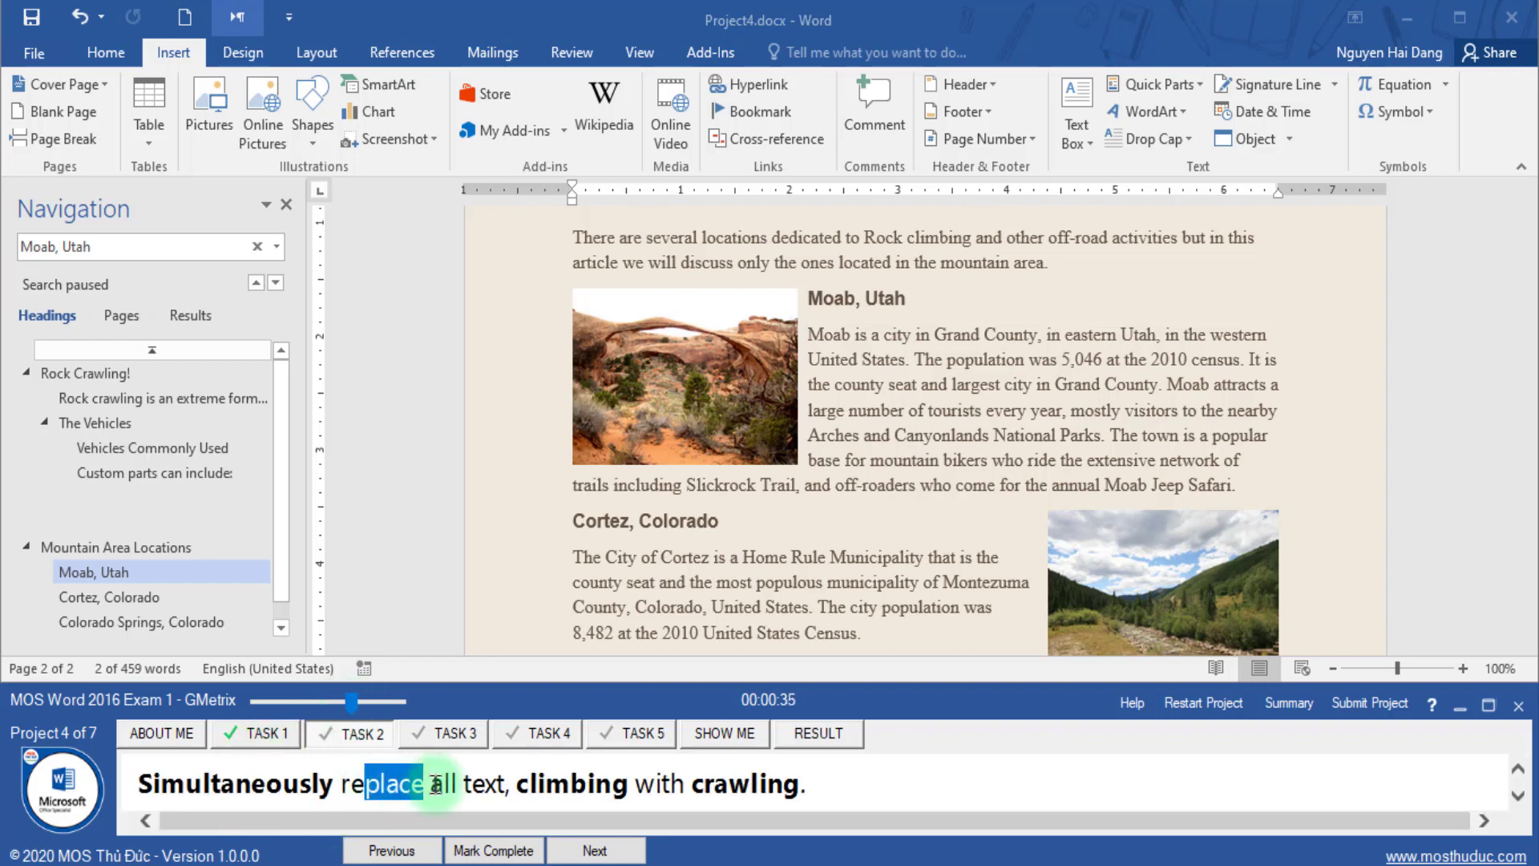
double_click(554, 790)
double_click(710, 786)
key("ctrl+c")
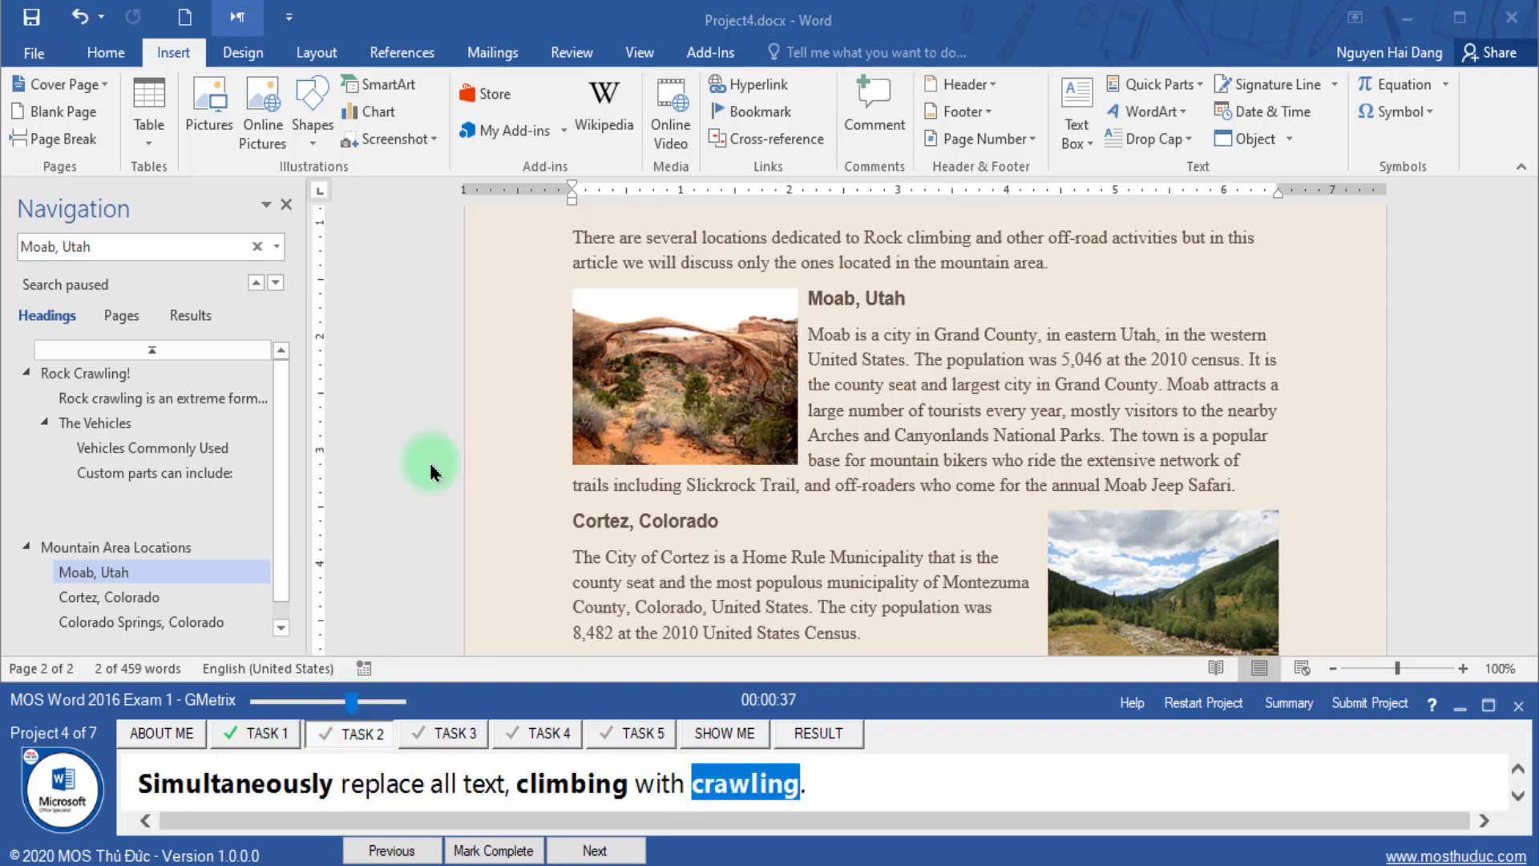
- Replace All occurrences of climbing with crawling throughout the document
left_click(117, 52)
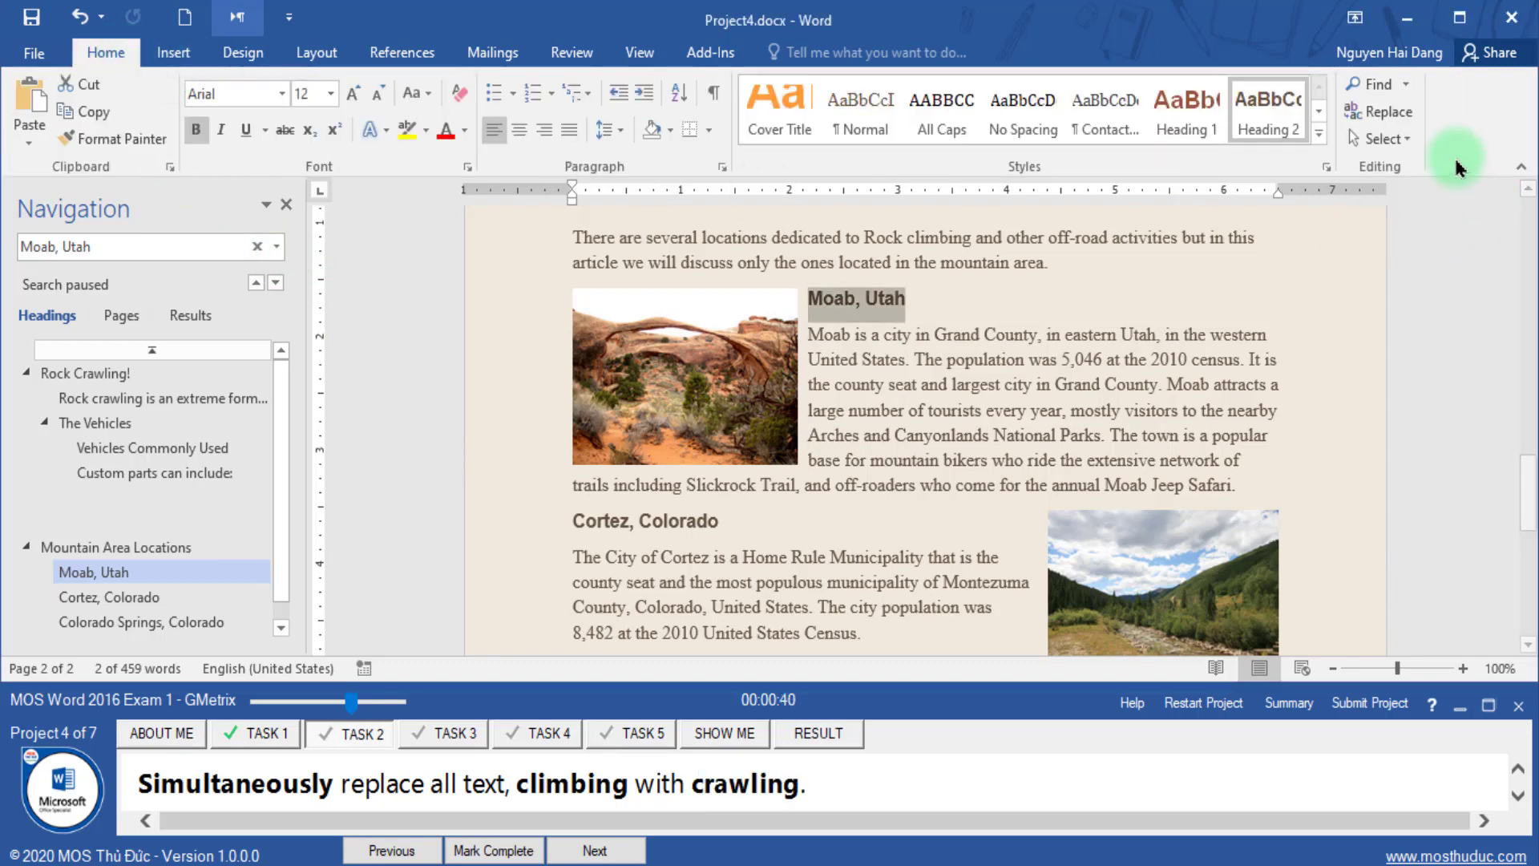
left_click(1411, 122)
left_click_drag(887, 618, 791, 417)
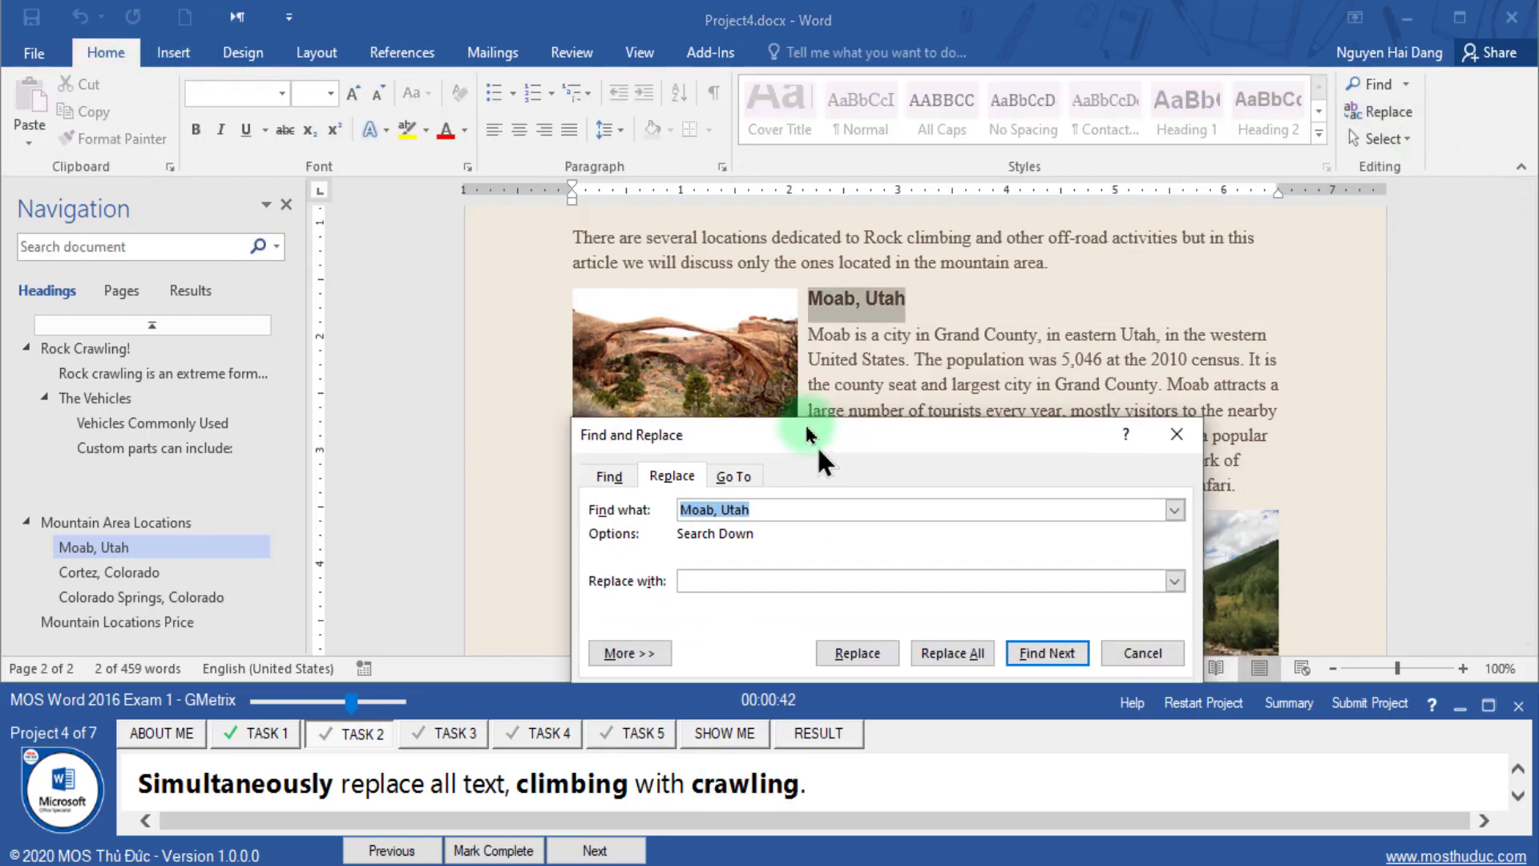
double_click(571, 784)
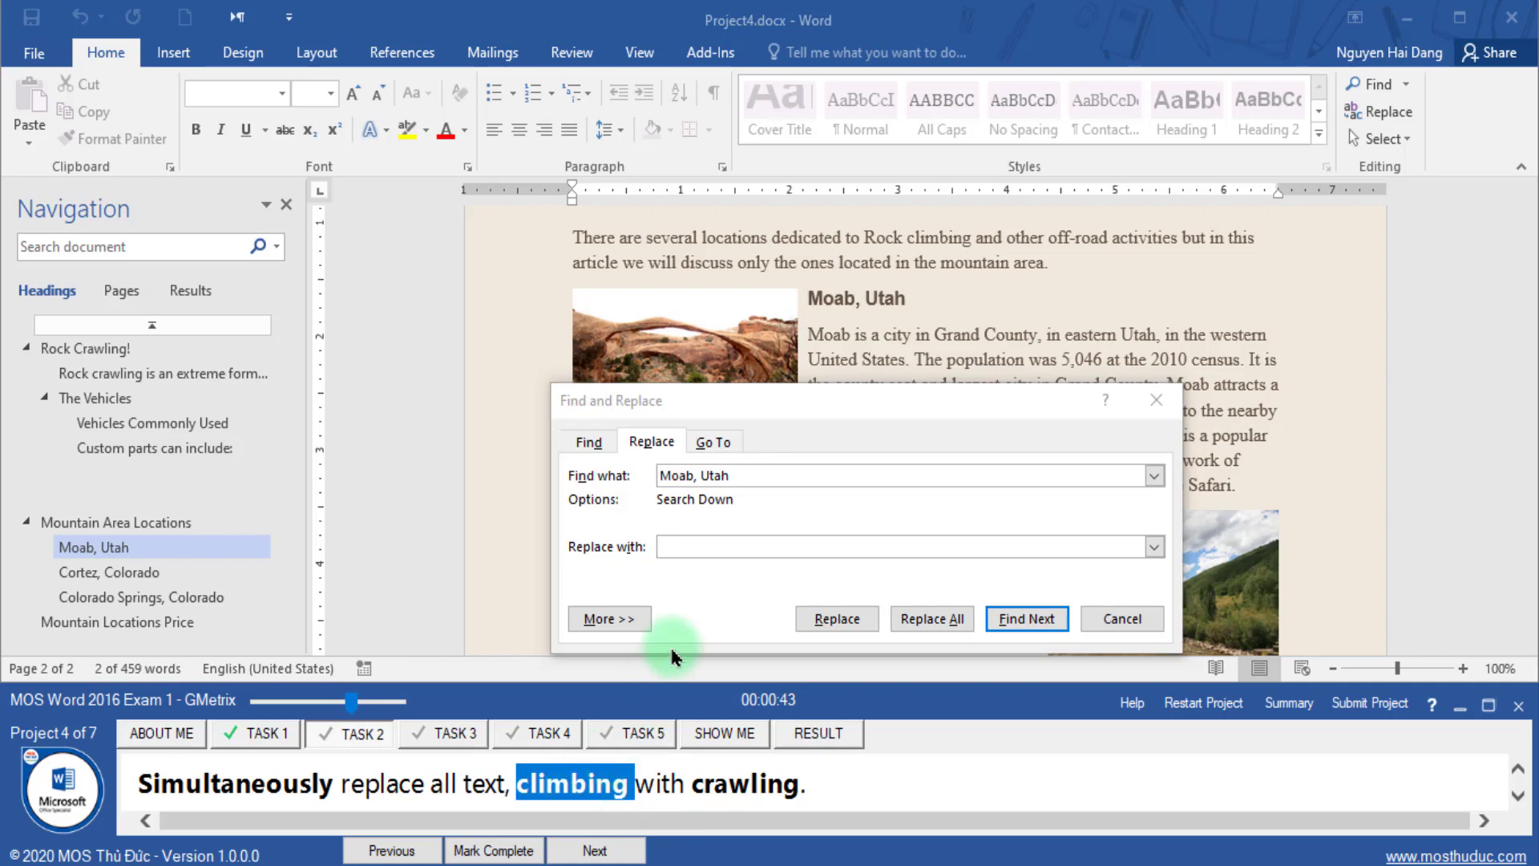
left_click(731, 477)
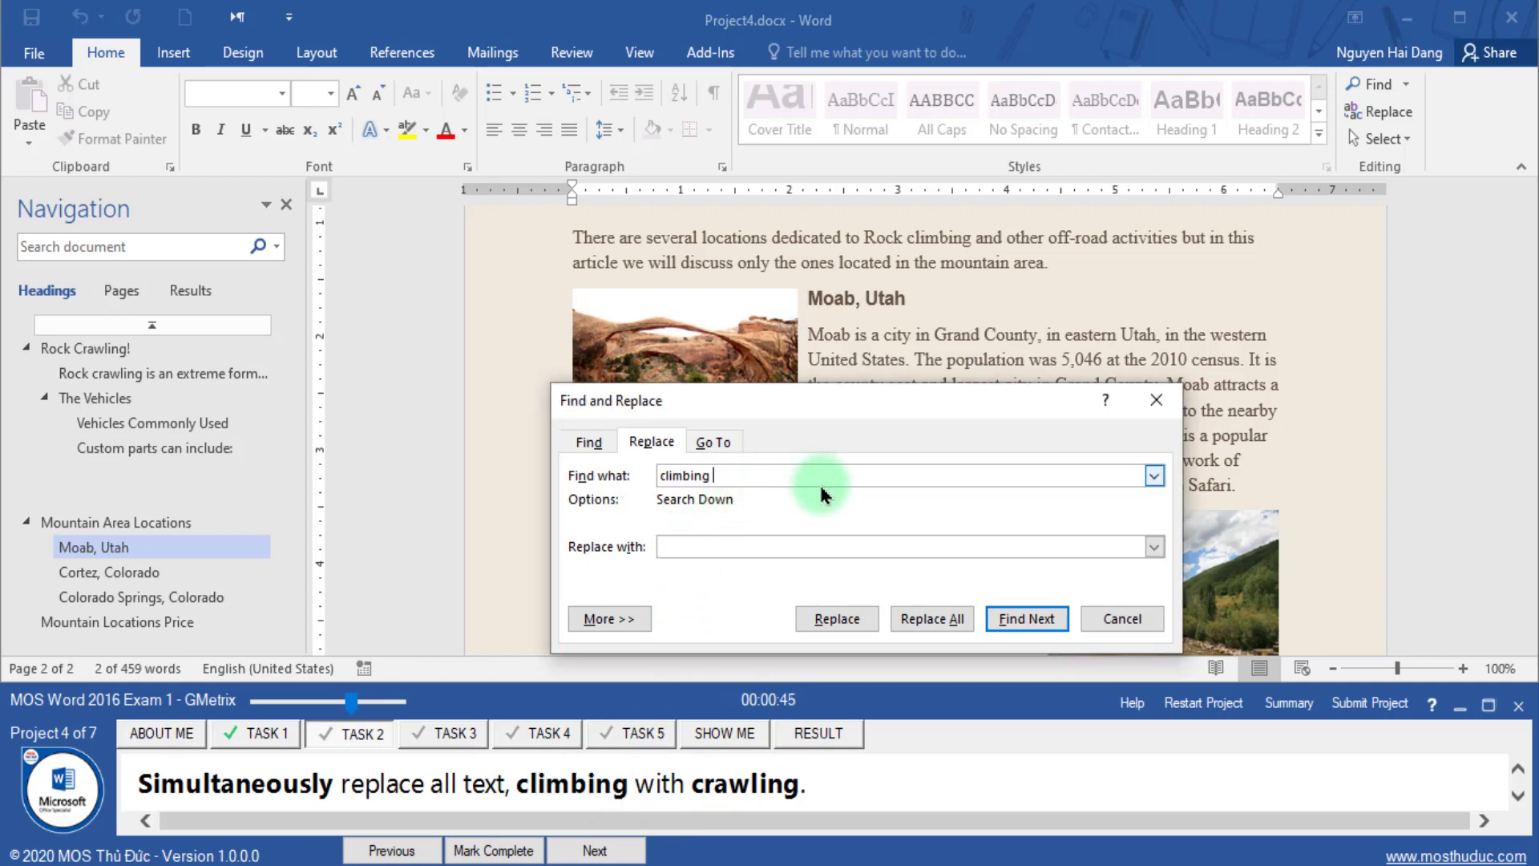
double_click(758, 785)
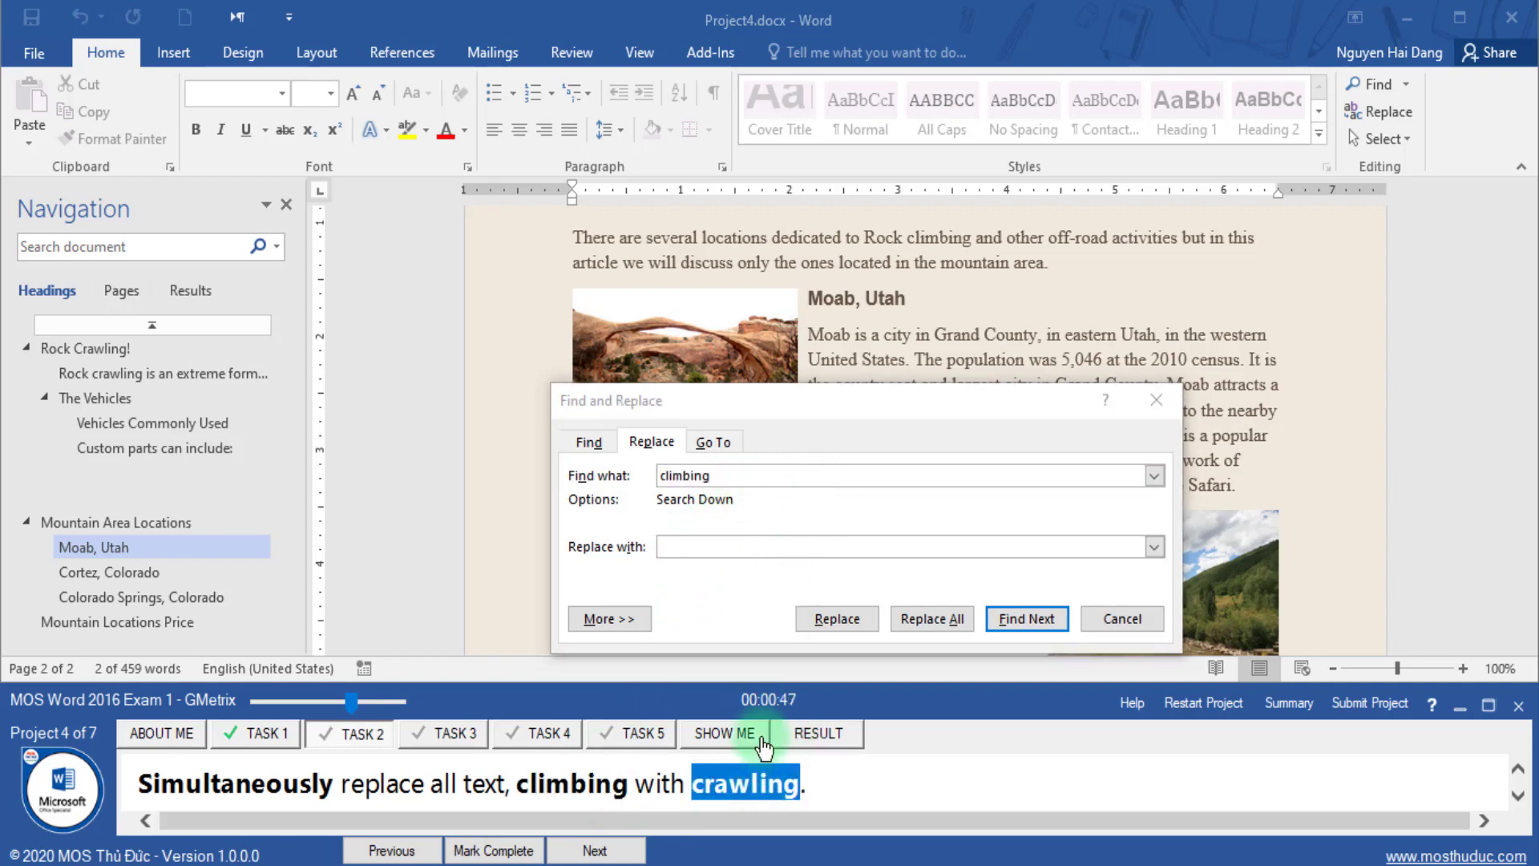
left_click(724, 549)
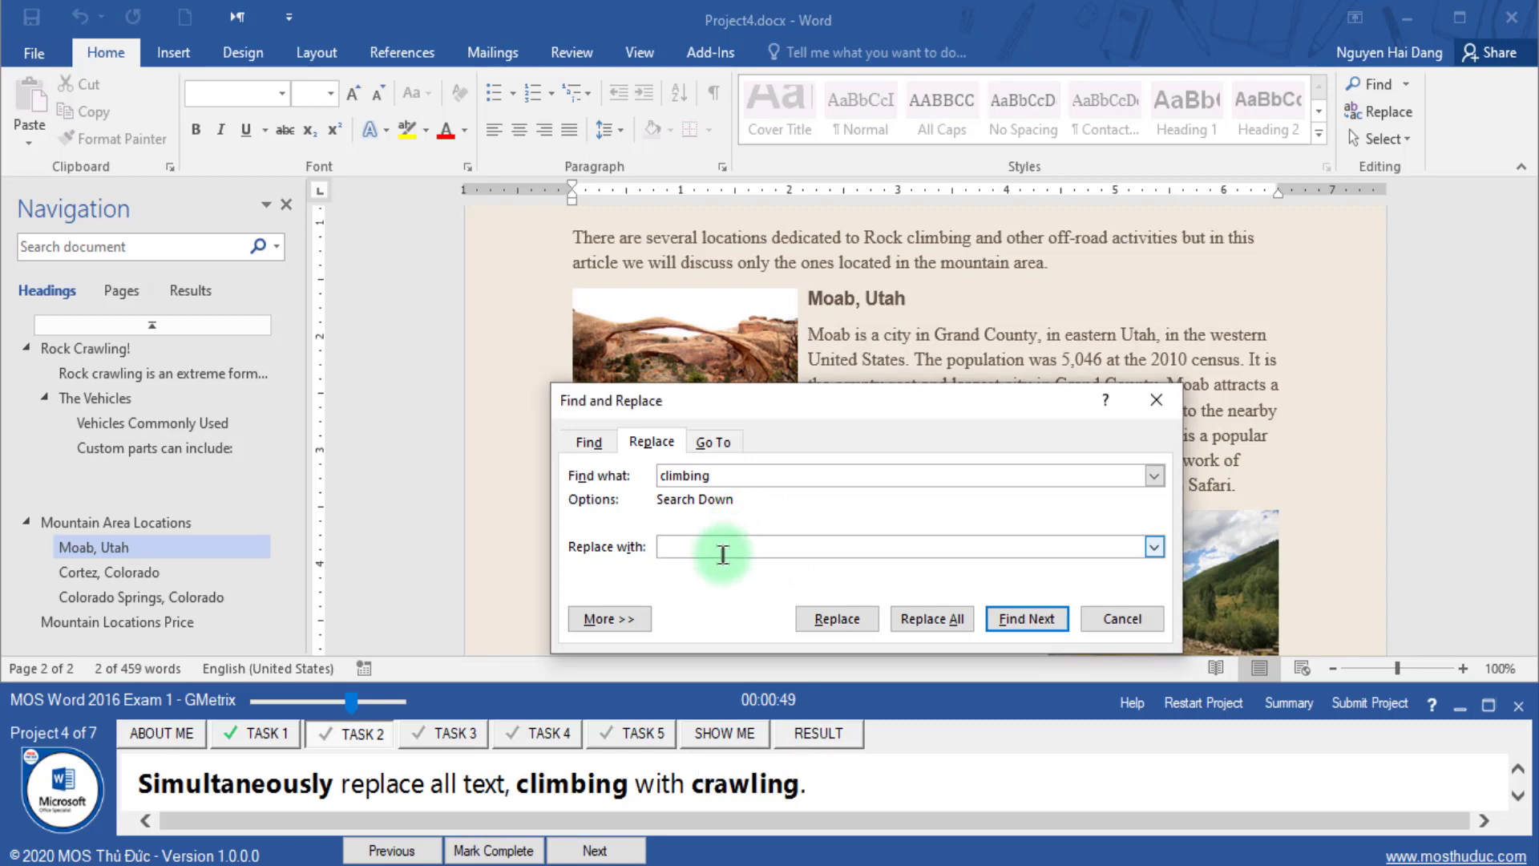
key("ctrl+v")
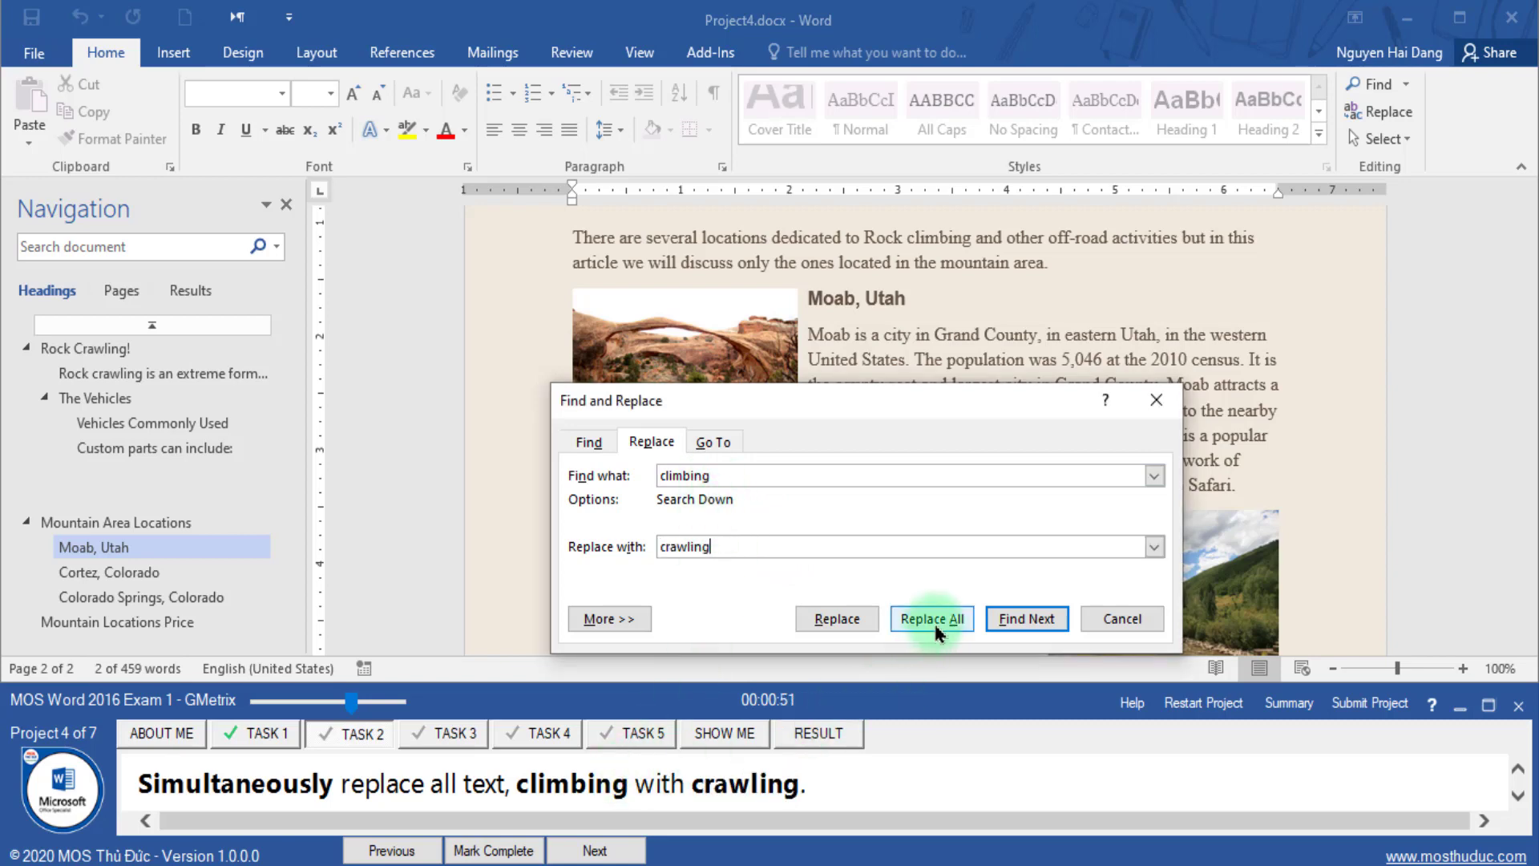
left_click(933, 619)
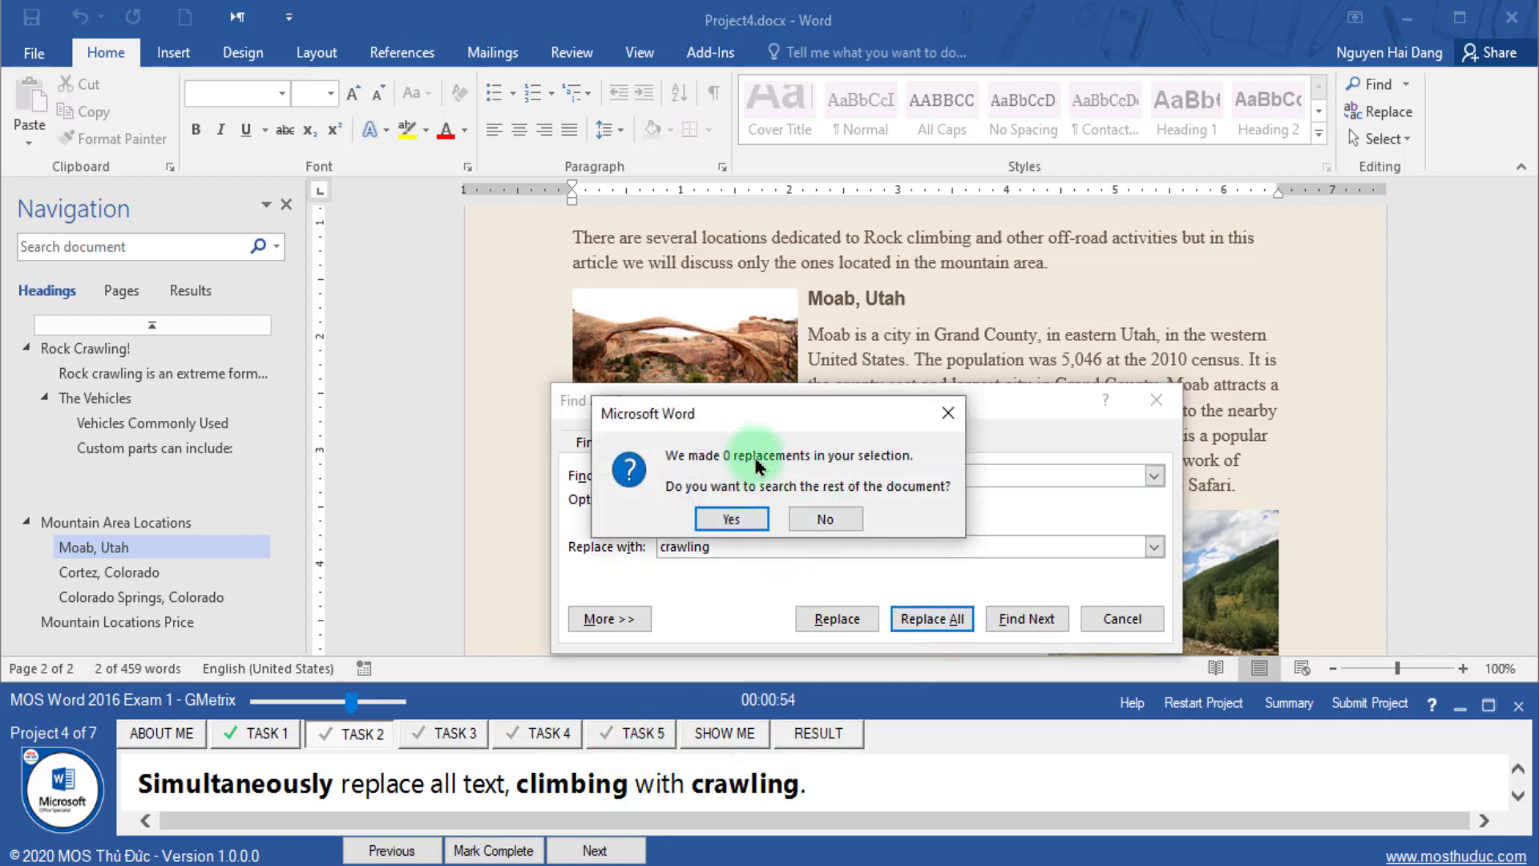
left_click(743, 517)
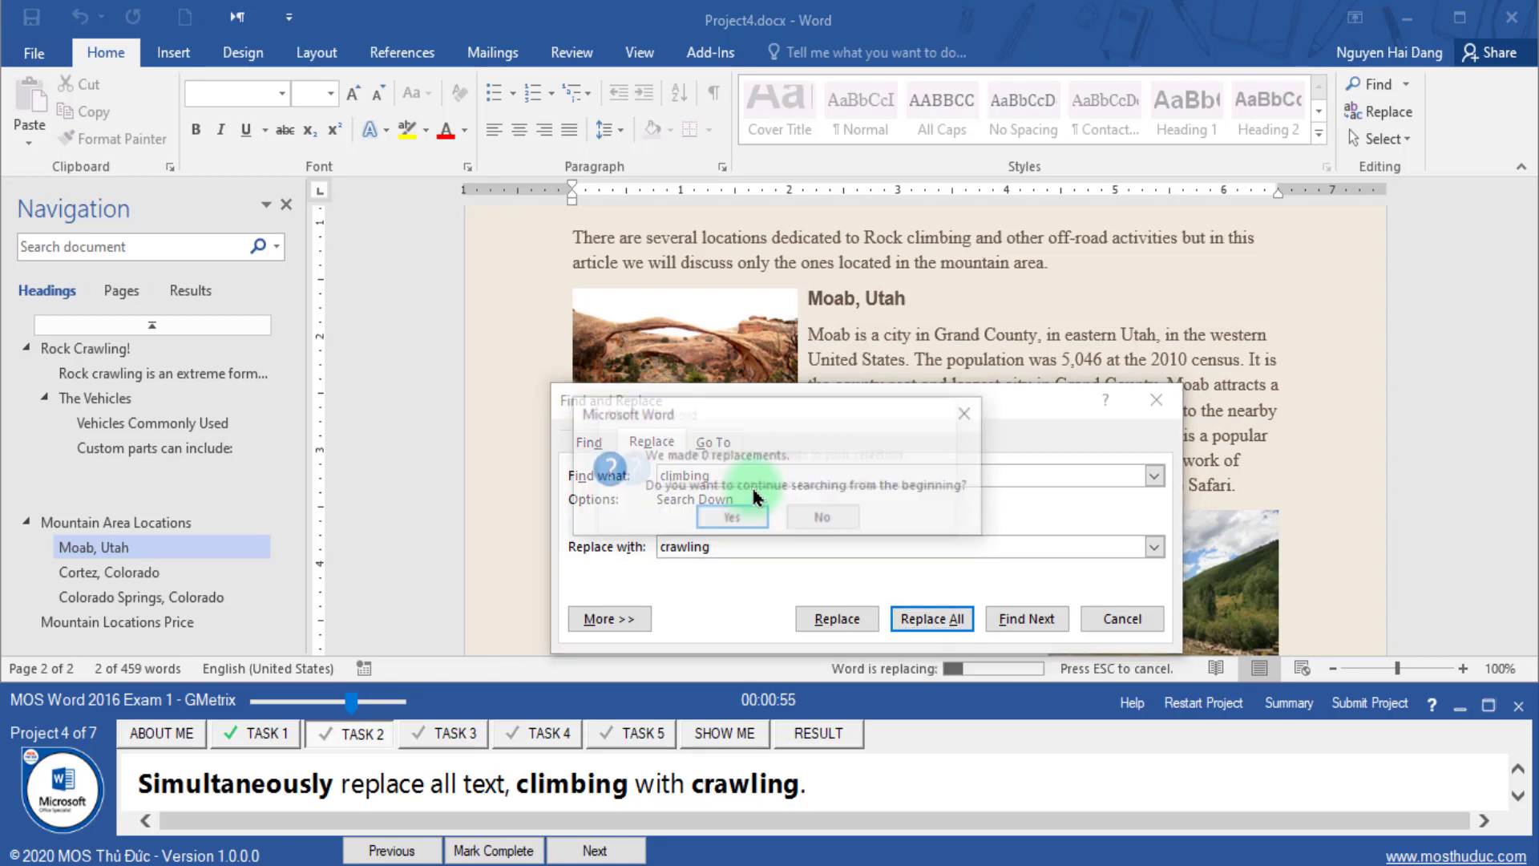
left_click(729, 521)
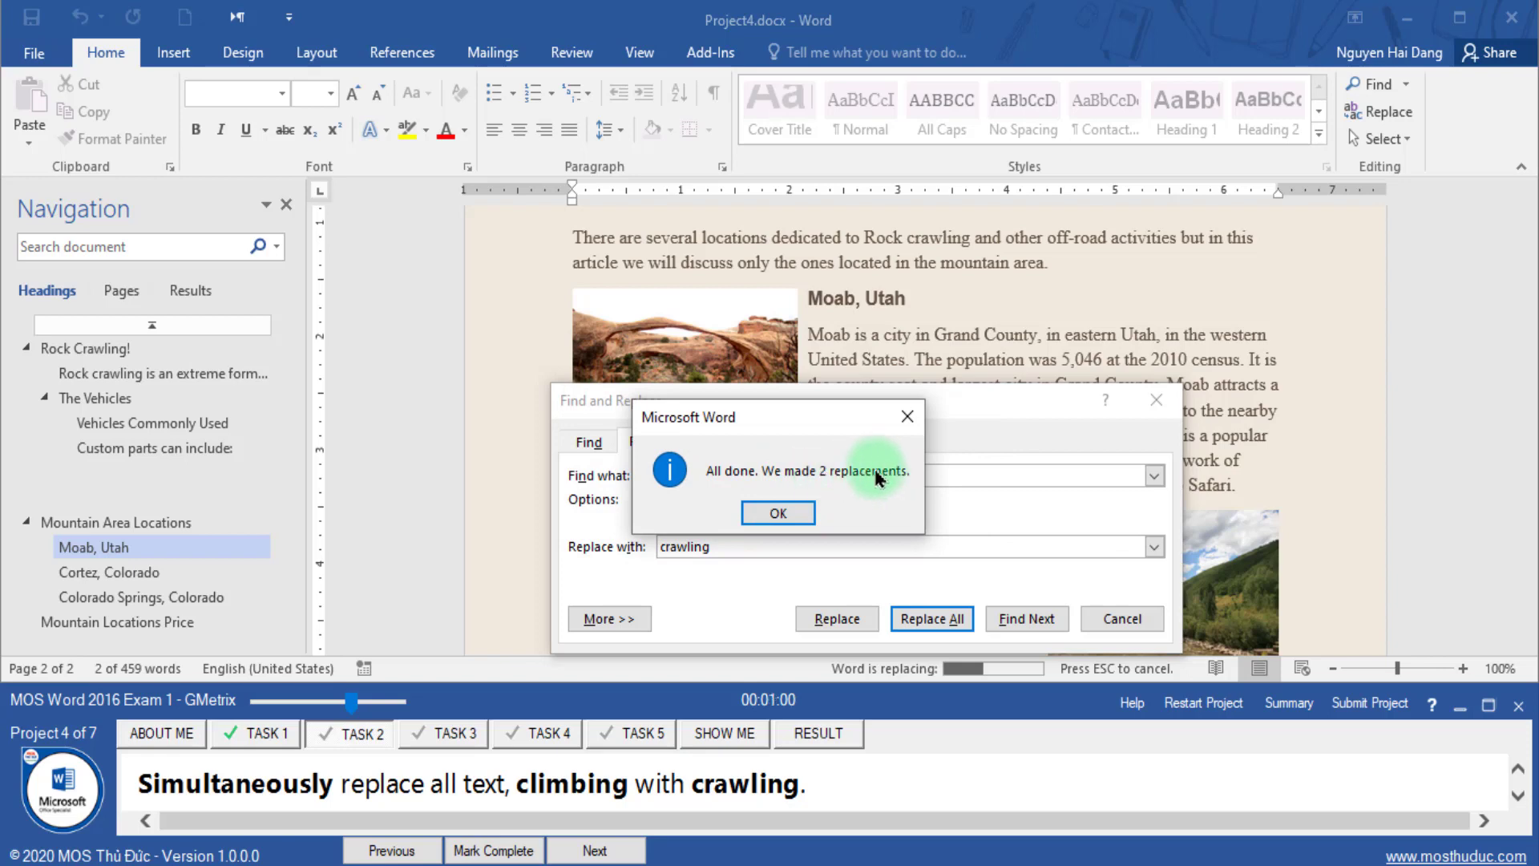
left_click(800, 515)
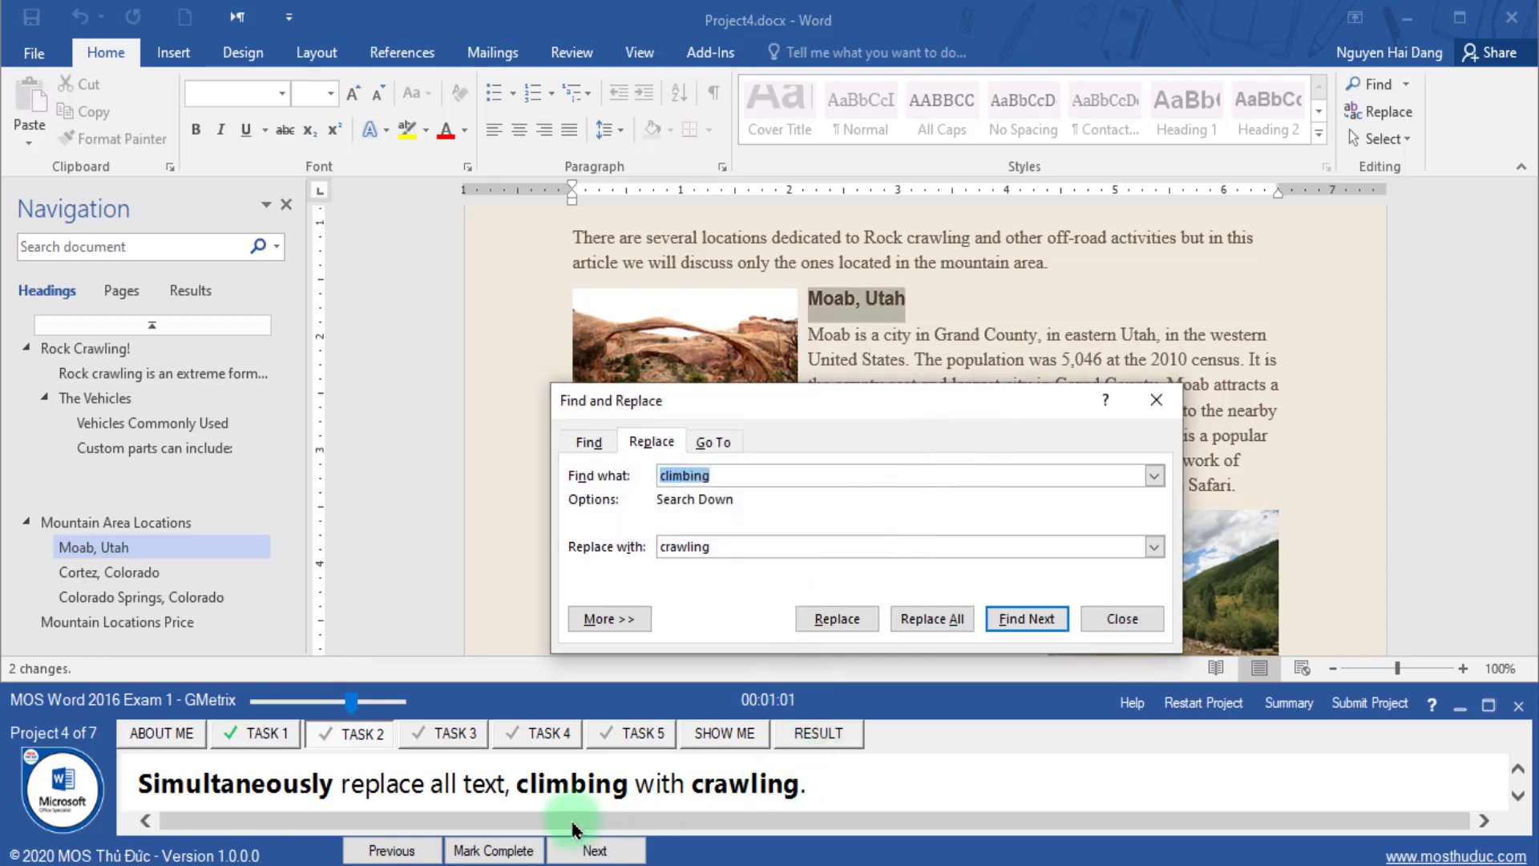
- Mark Task 2 complete and jump to page 2 for the table task
left_click(478, 853)
left_click(607, 856)
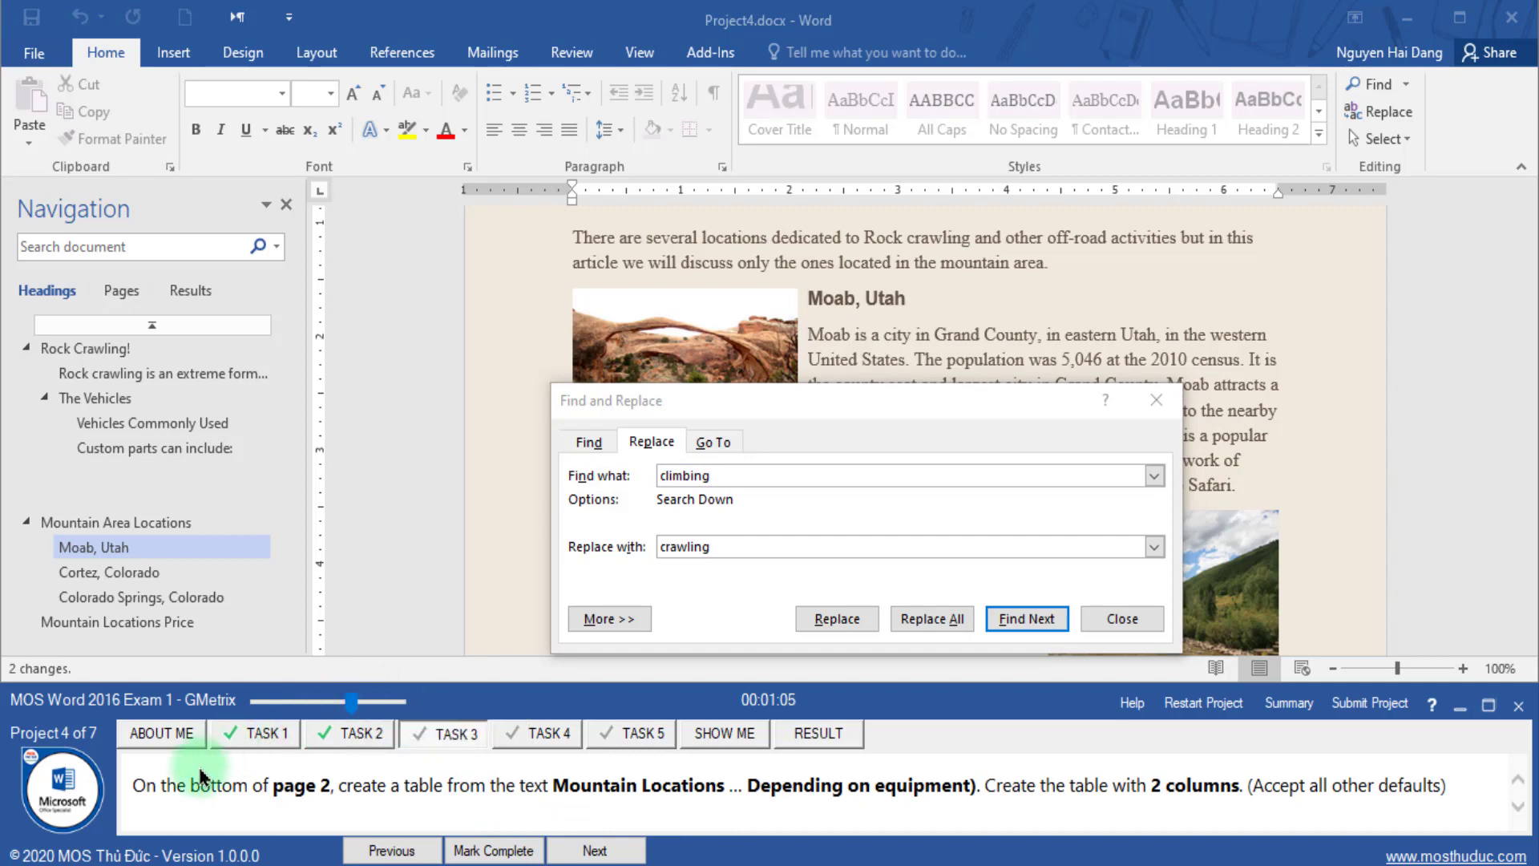
left_click_drag(184, 785, 335, 786)
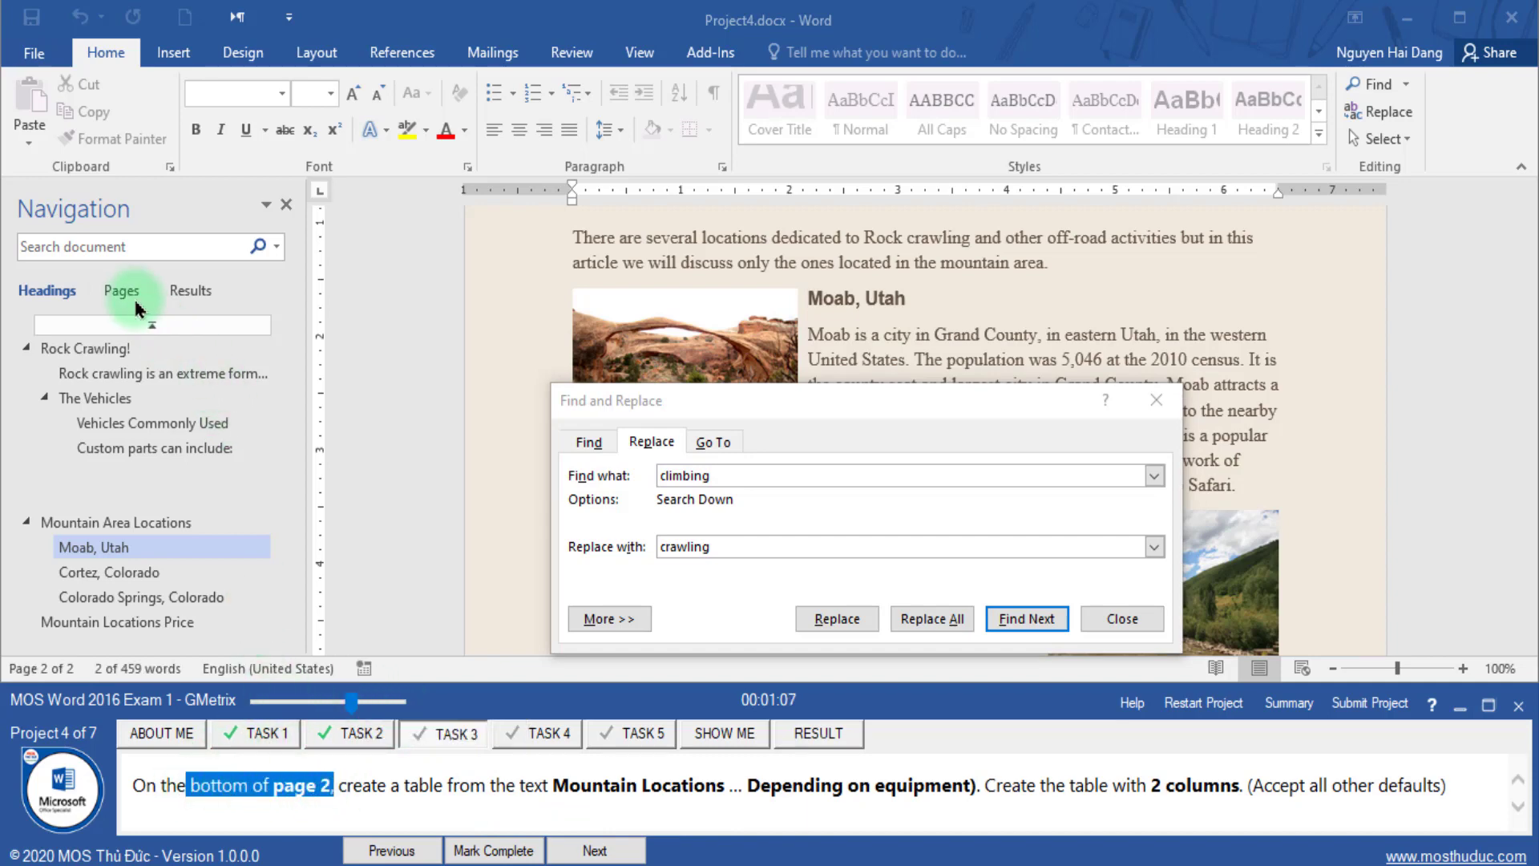
left_click(122, 290)
left_click(125, 449)
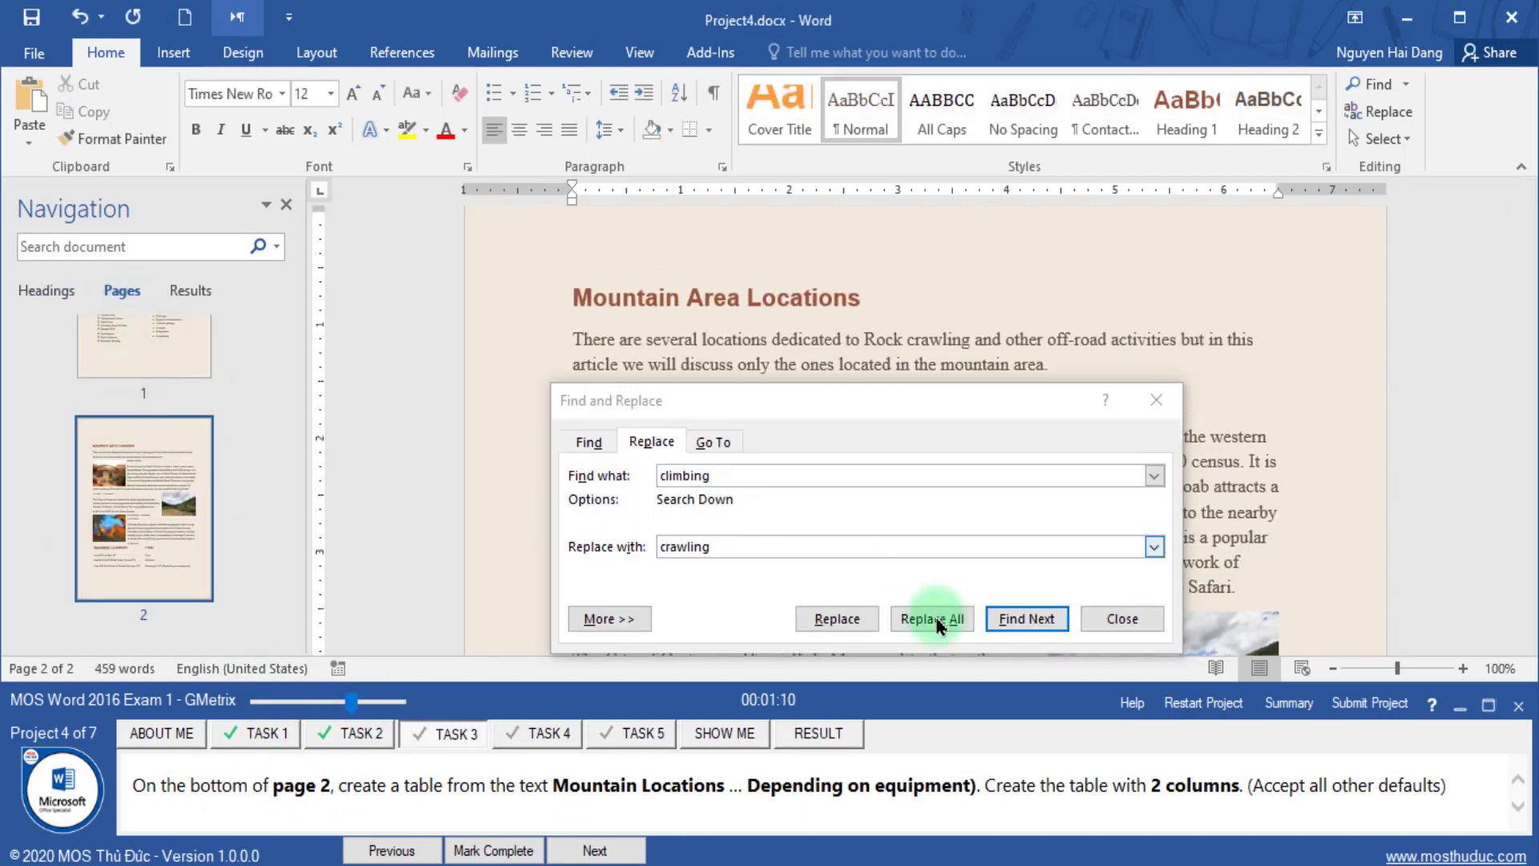
- Close Find and Replace and select the Mountain Locations and Price lines
left_click(1121, 618)
scroll(1064, 555, "down", 3)
scroll(1064, 555, "down", 7)
scroll(1064, 555, "down", 5)
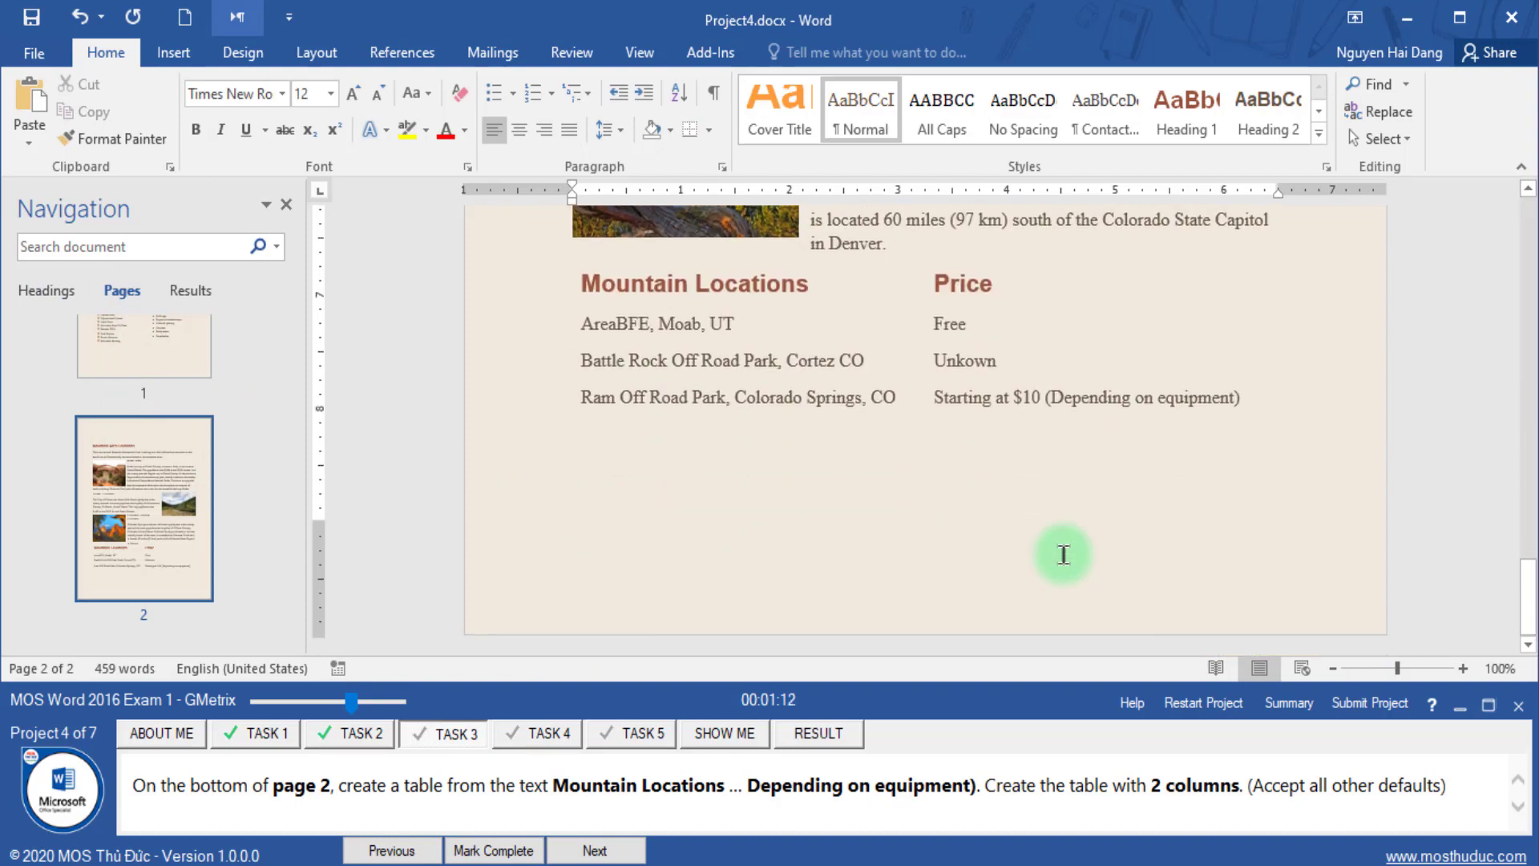
left_click_drag(348, 790, 457, 804)
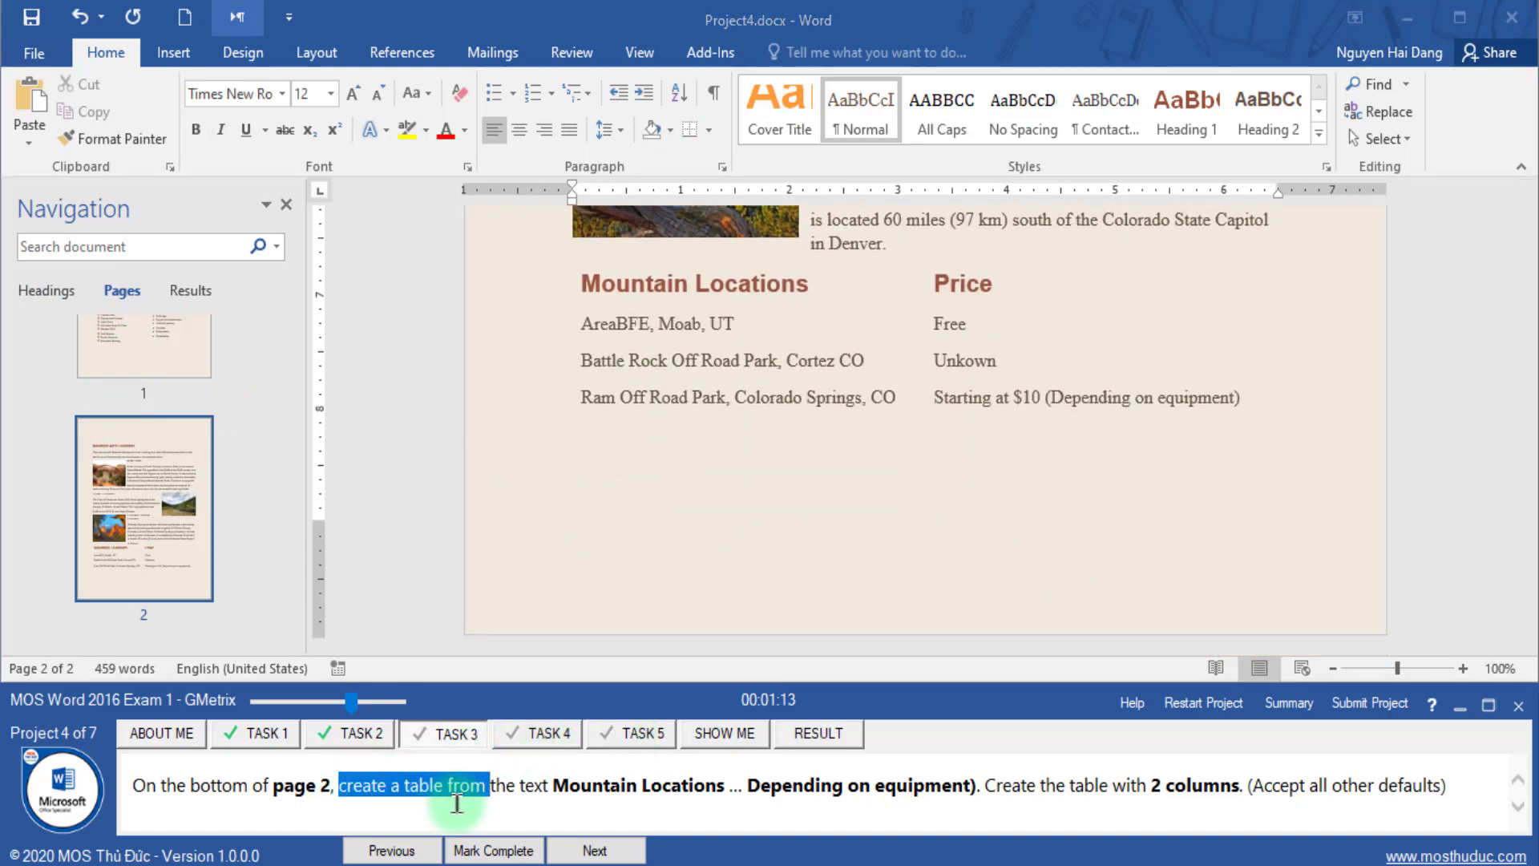
left_click_drag(554, 790, 870, 790)
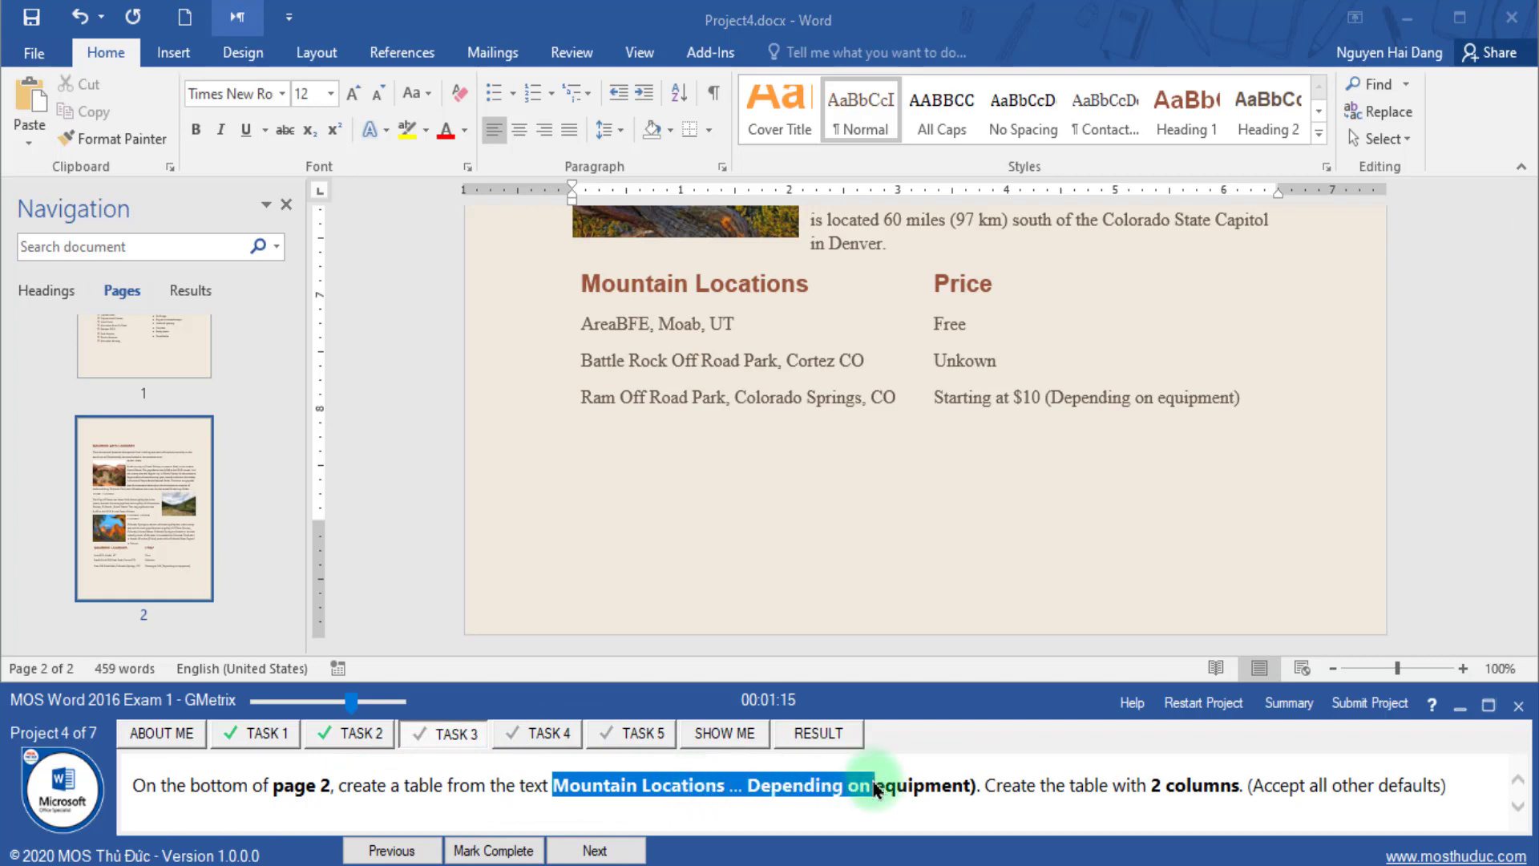
left_click(491, 294)
left_click_drag(491, 295, 502, 401)
- Convert the selected text into a 2-column table, then mark Task 3 complete and advance
left_click(174, 52)
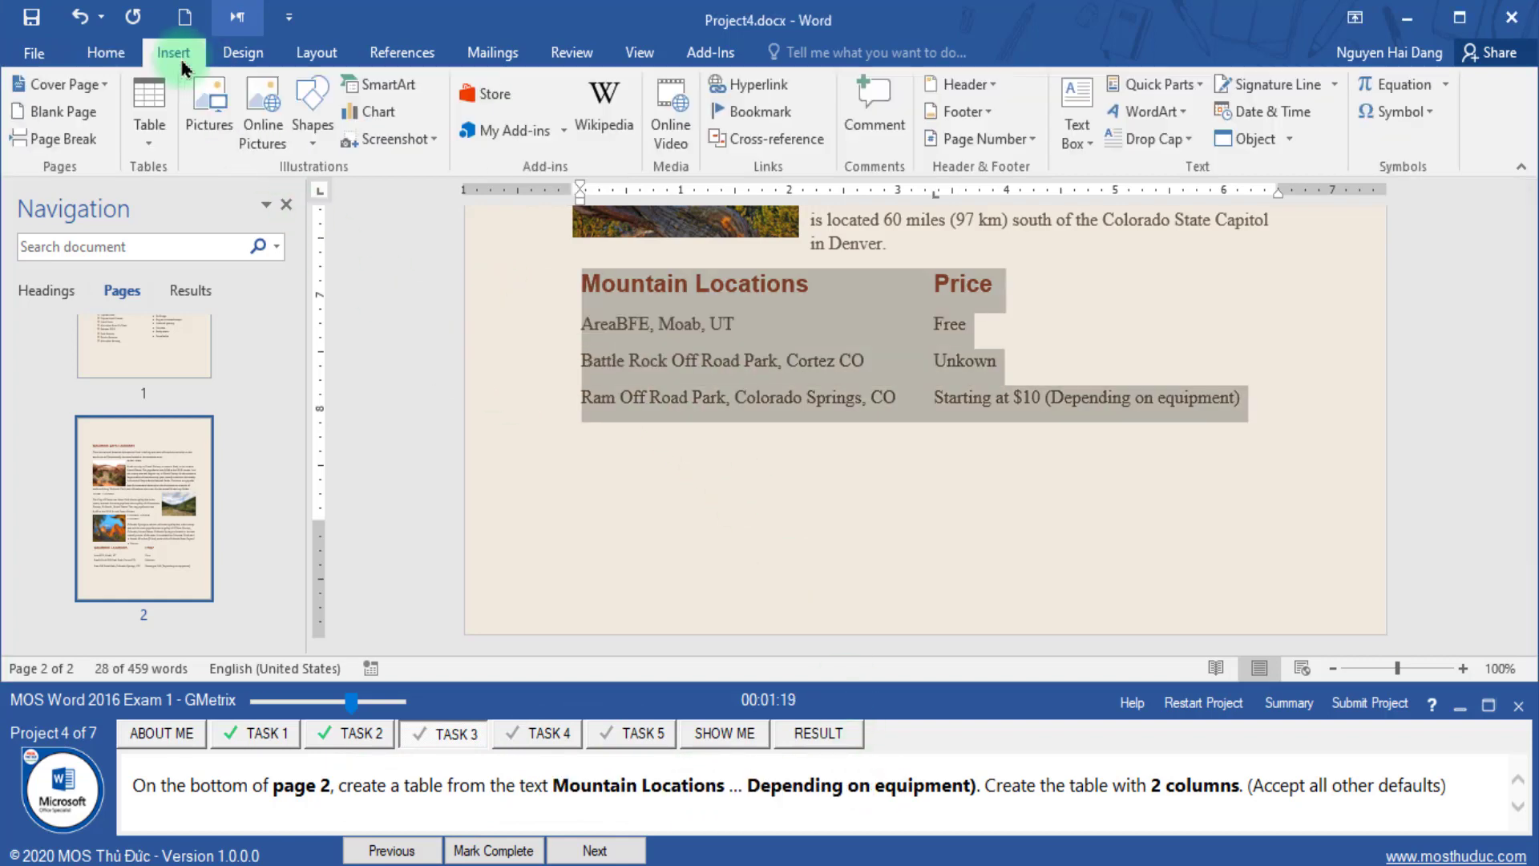
left_click(166, 144)
left_click(173, 443)
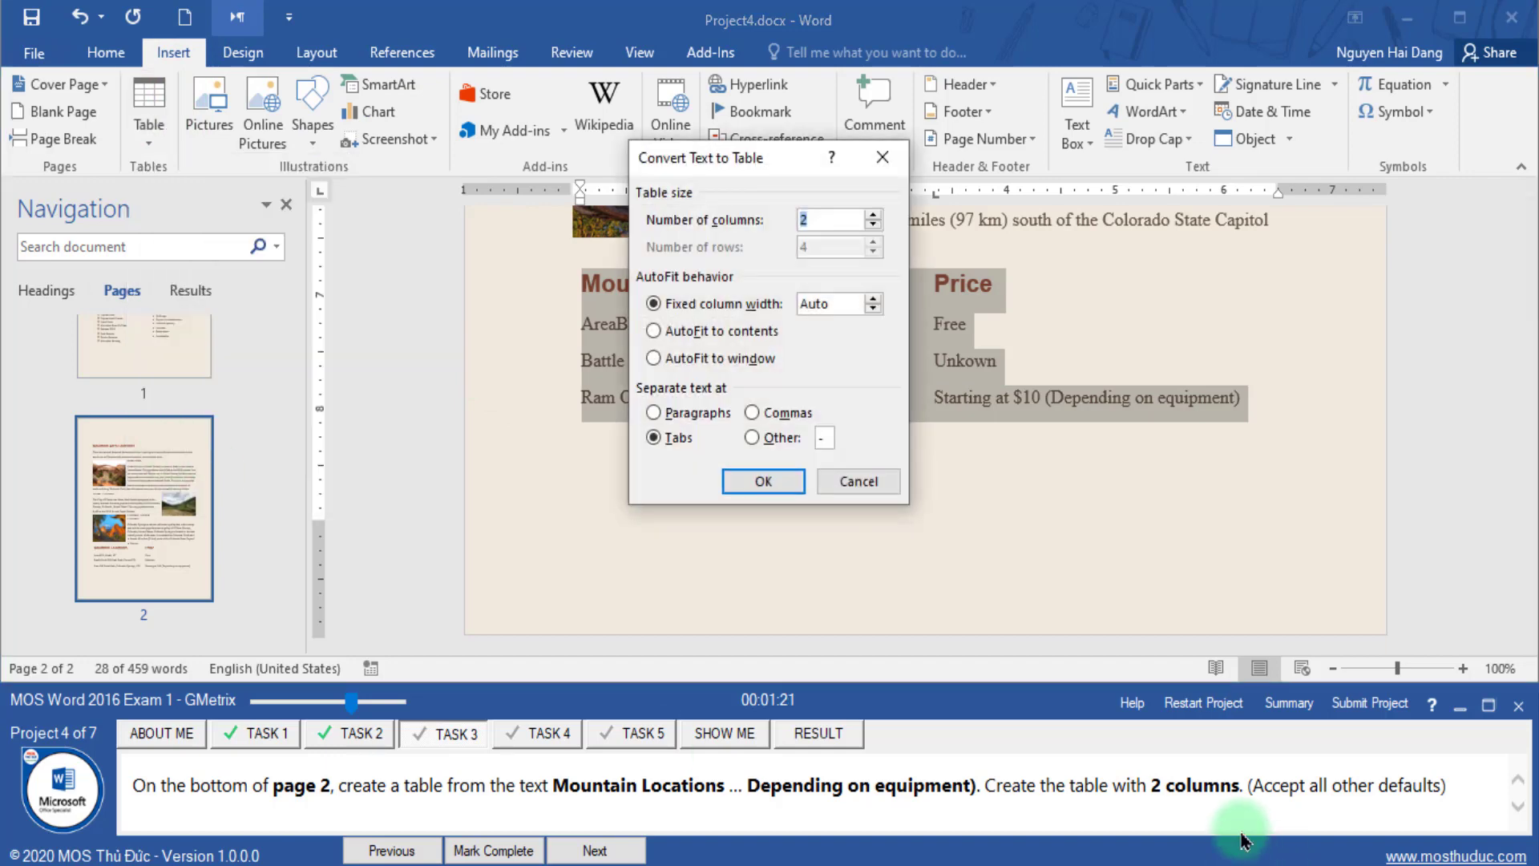
left_click_drag(1148, 786, 1440, 787)
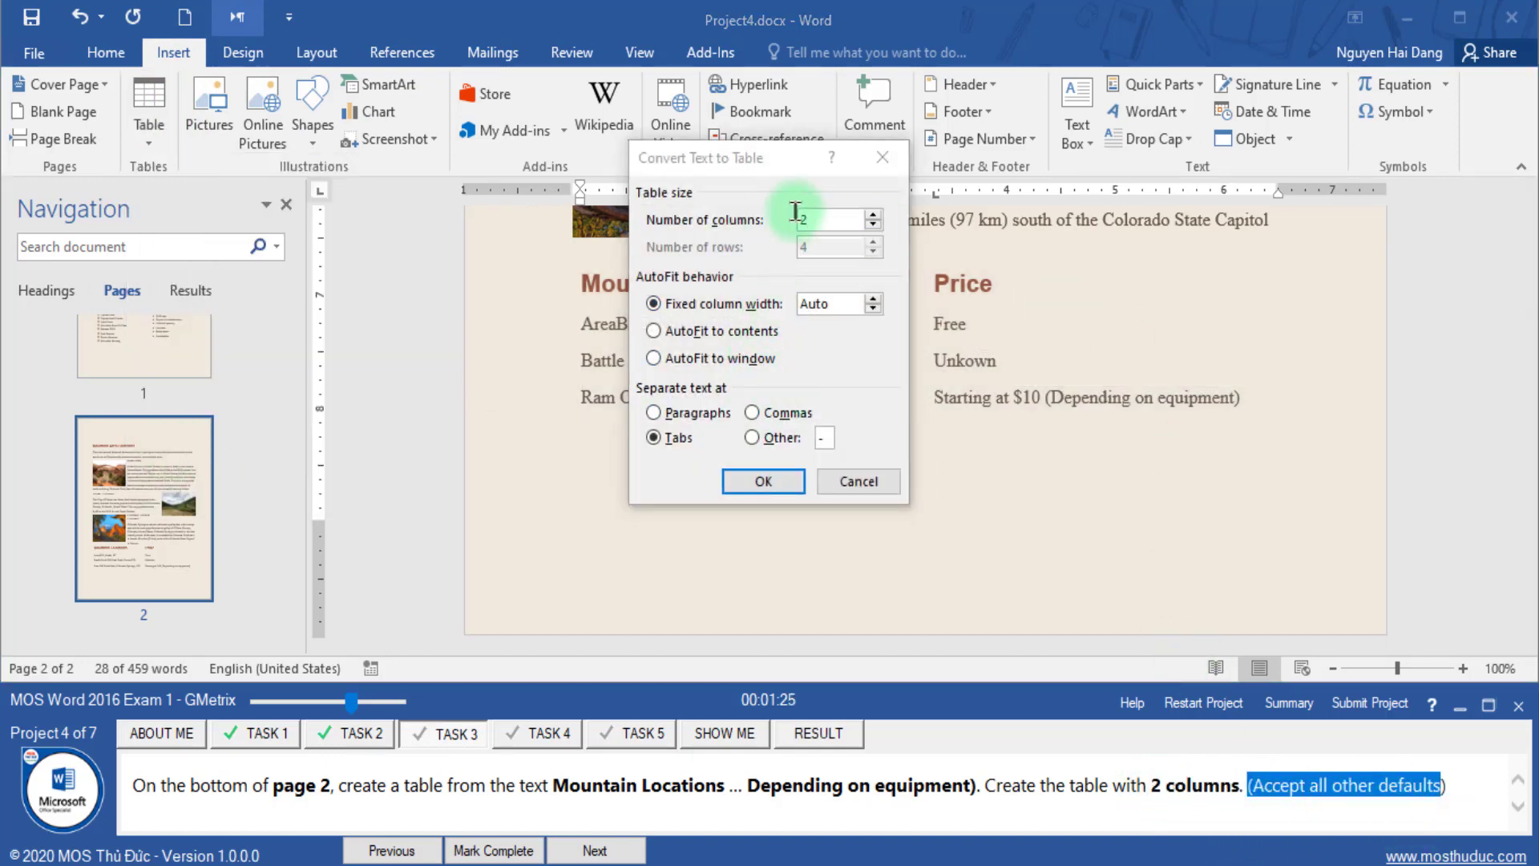
left_click(750, 480)
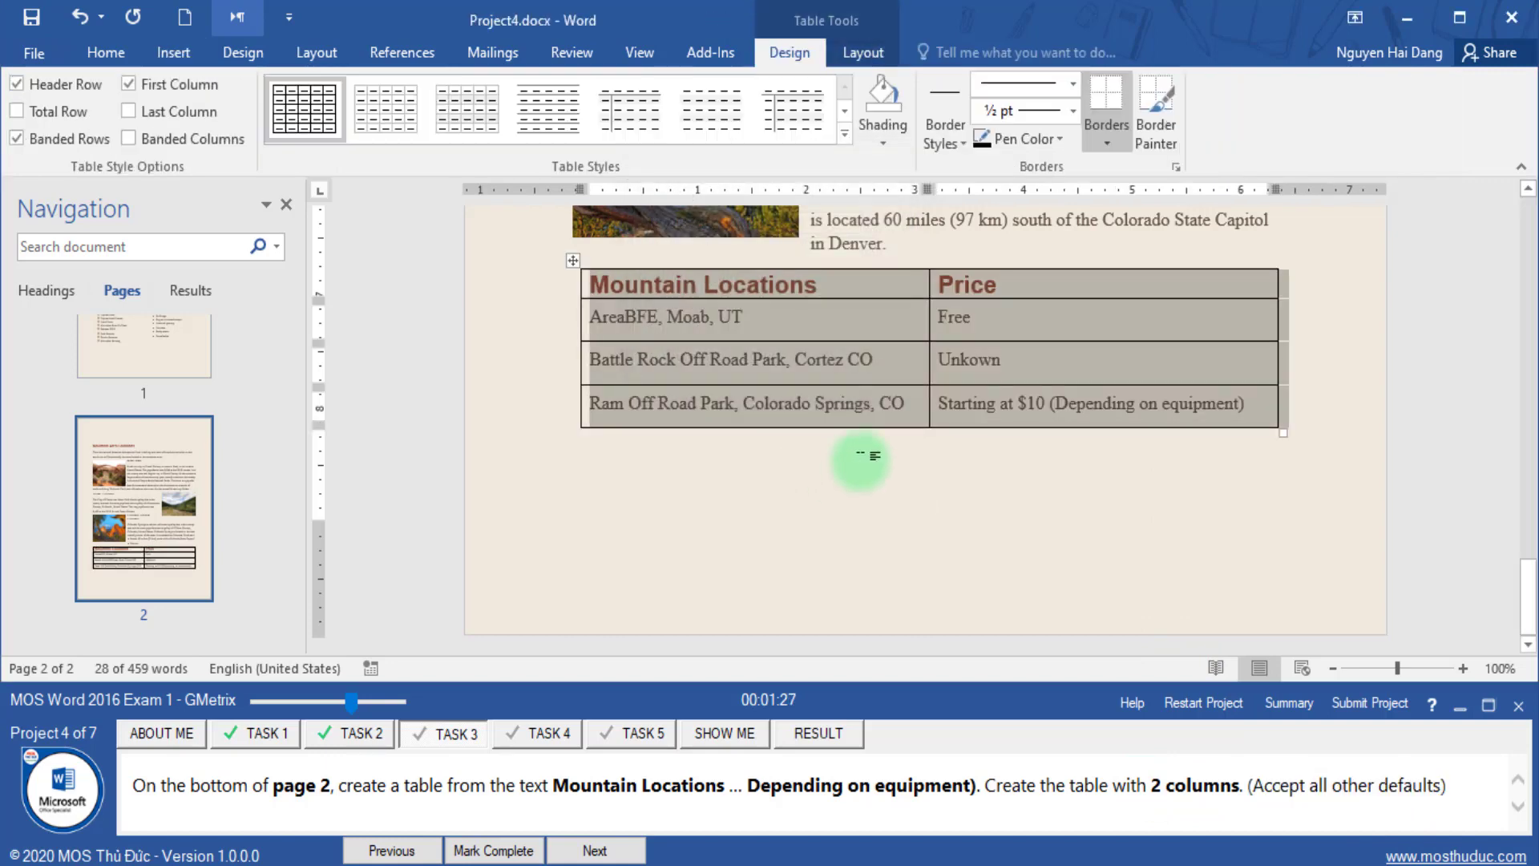
left_click(508, 853)
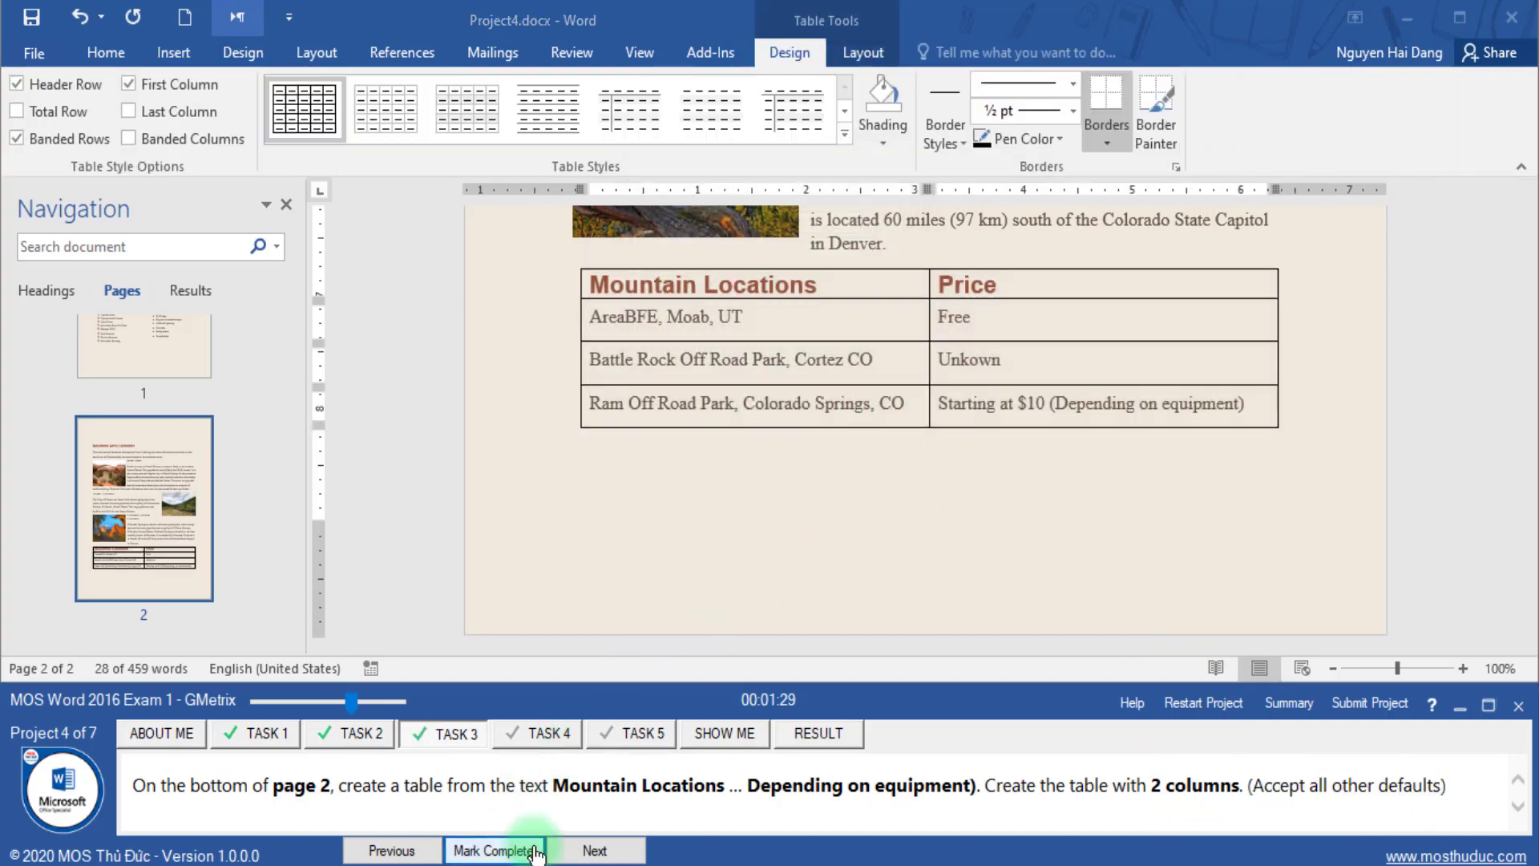
left_click(574, 850)
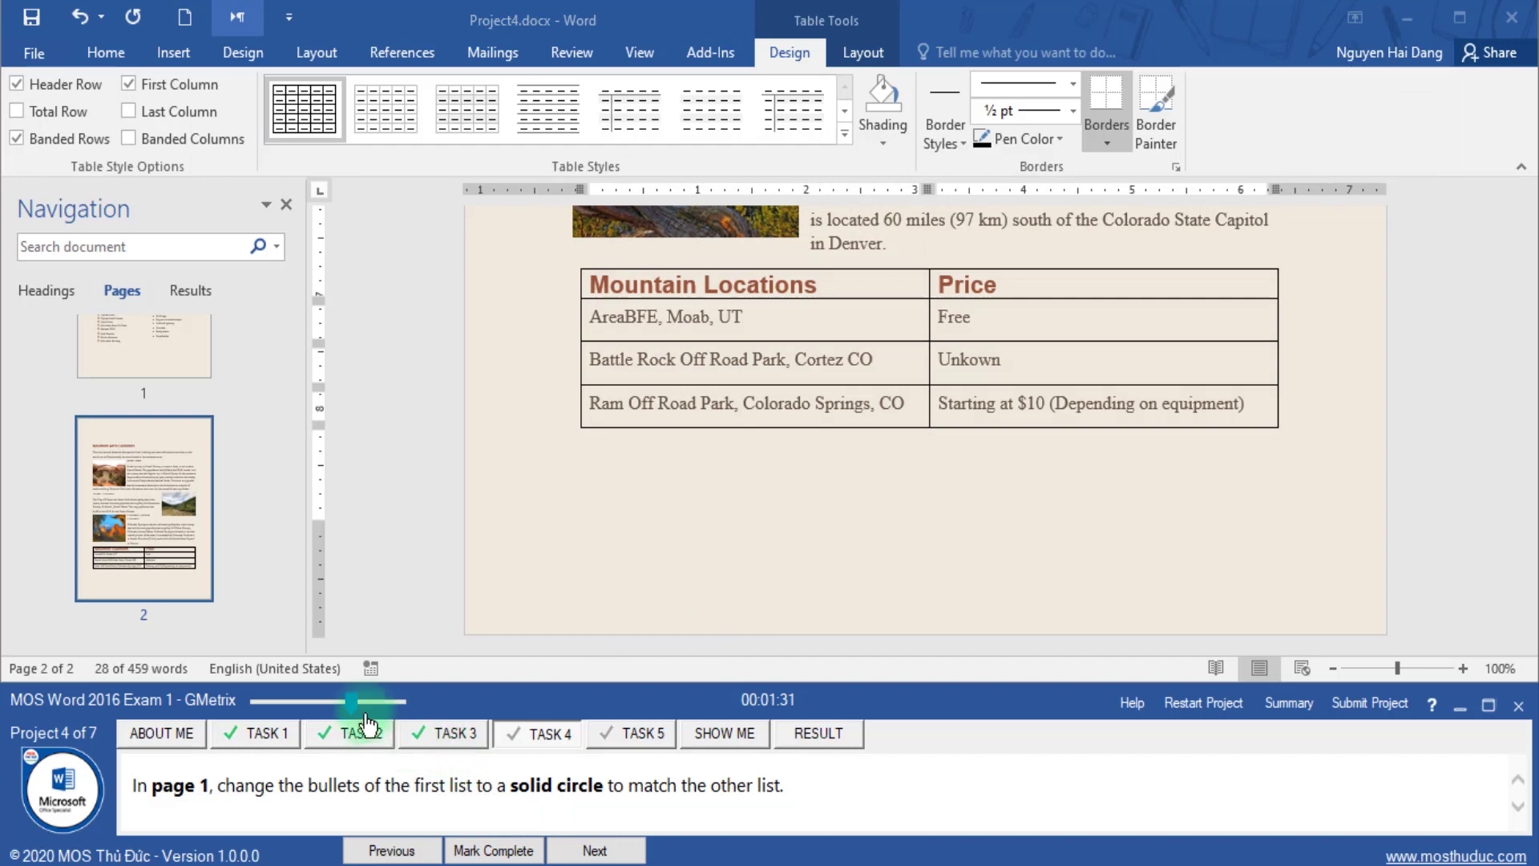
- Select the whole first bullet list, Vehicles Commonly Used, on page 1
left_click_drag(351, 703, 364, 702)
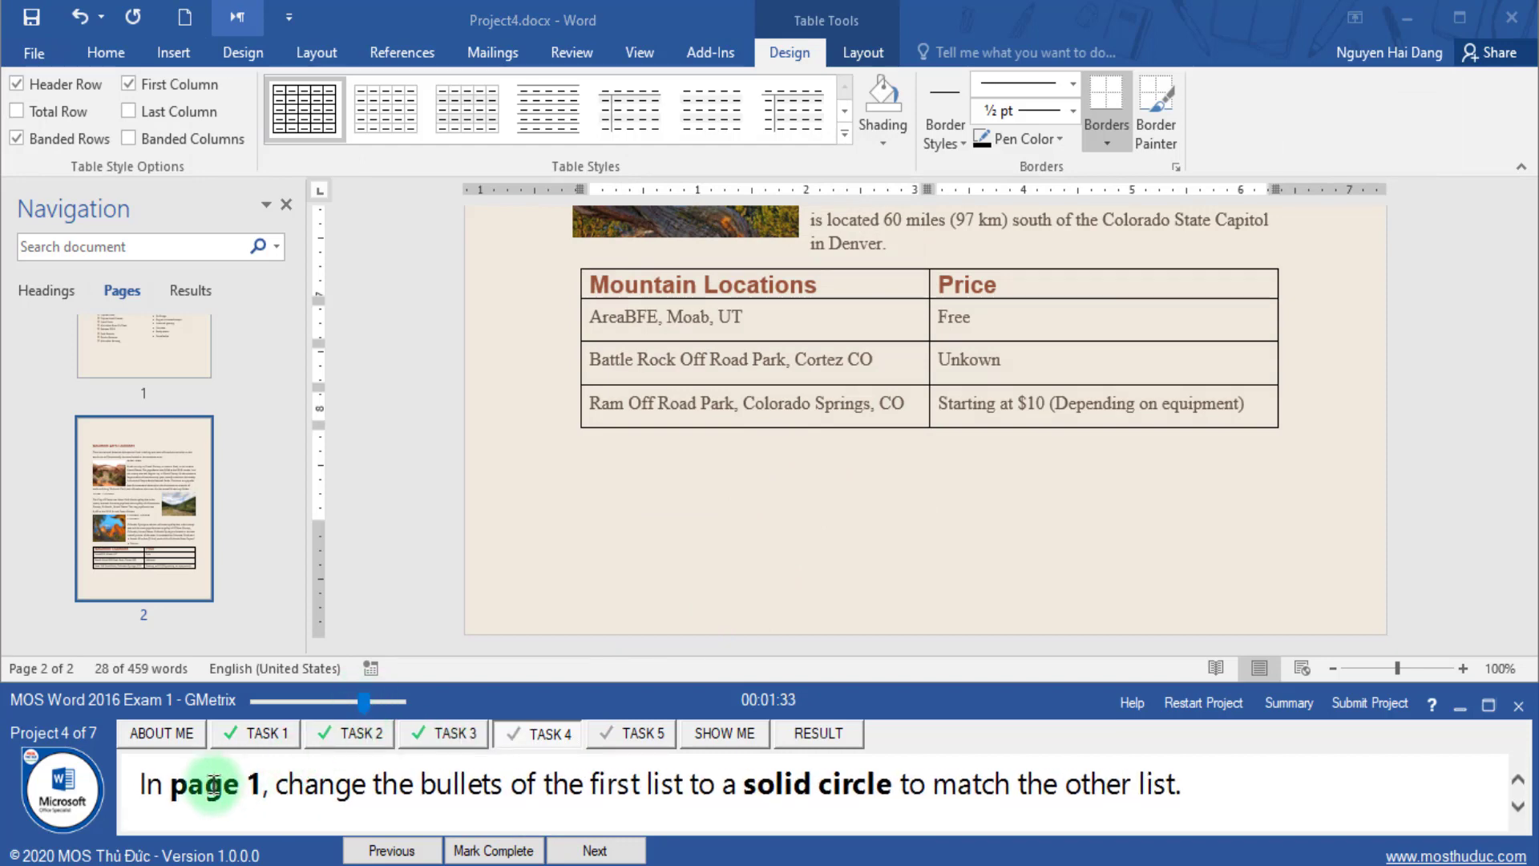
left_click(178, 361)
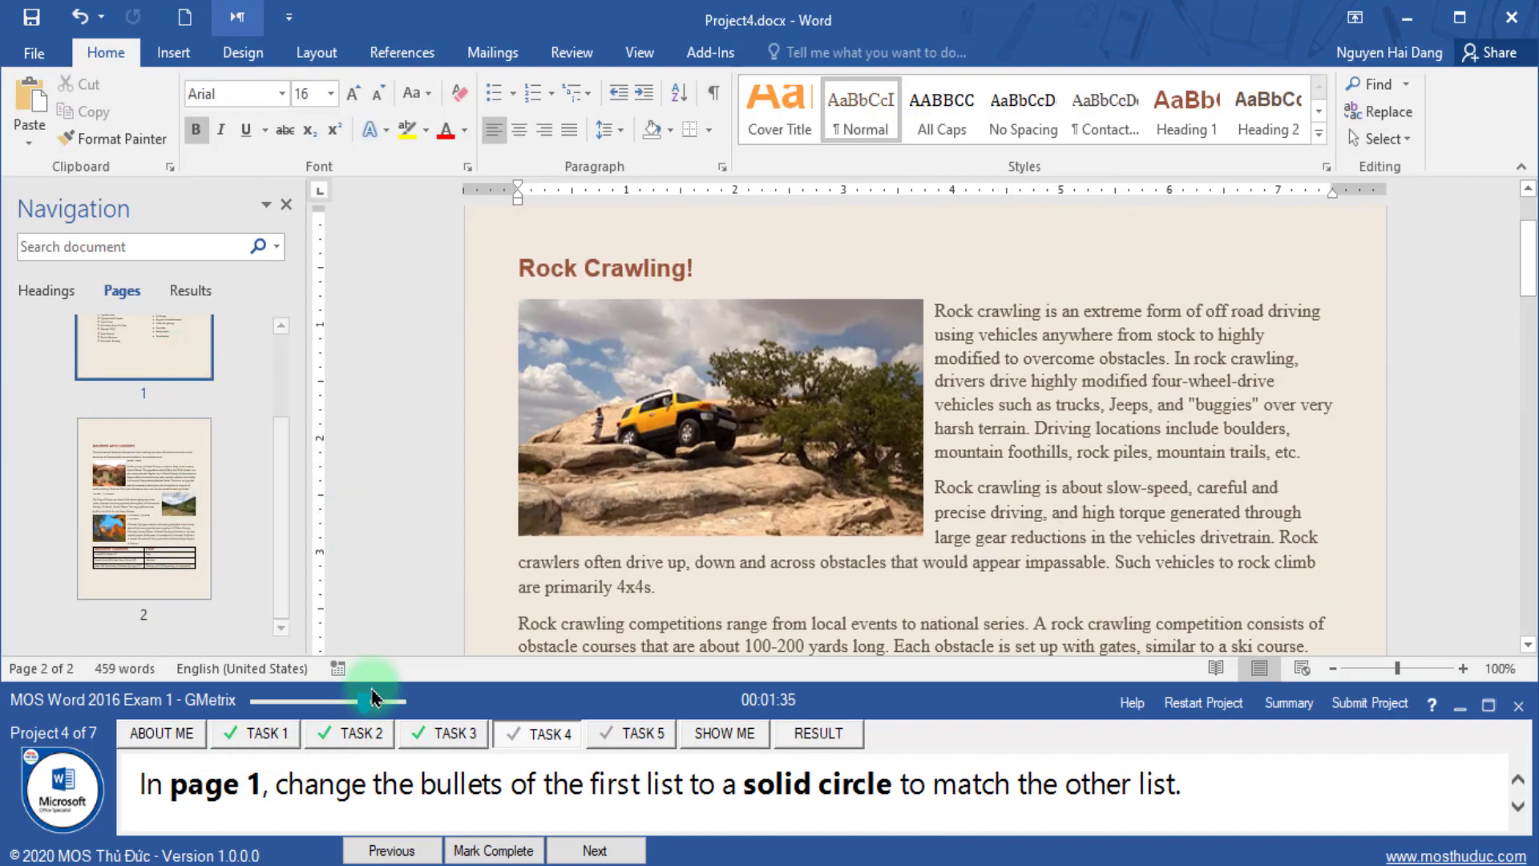
left_click_drag(277, 783, 688, 783)
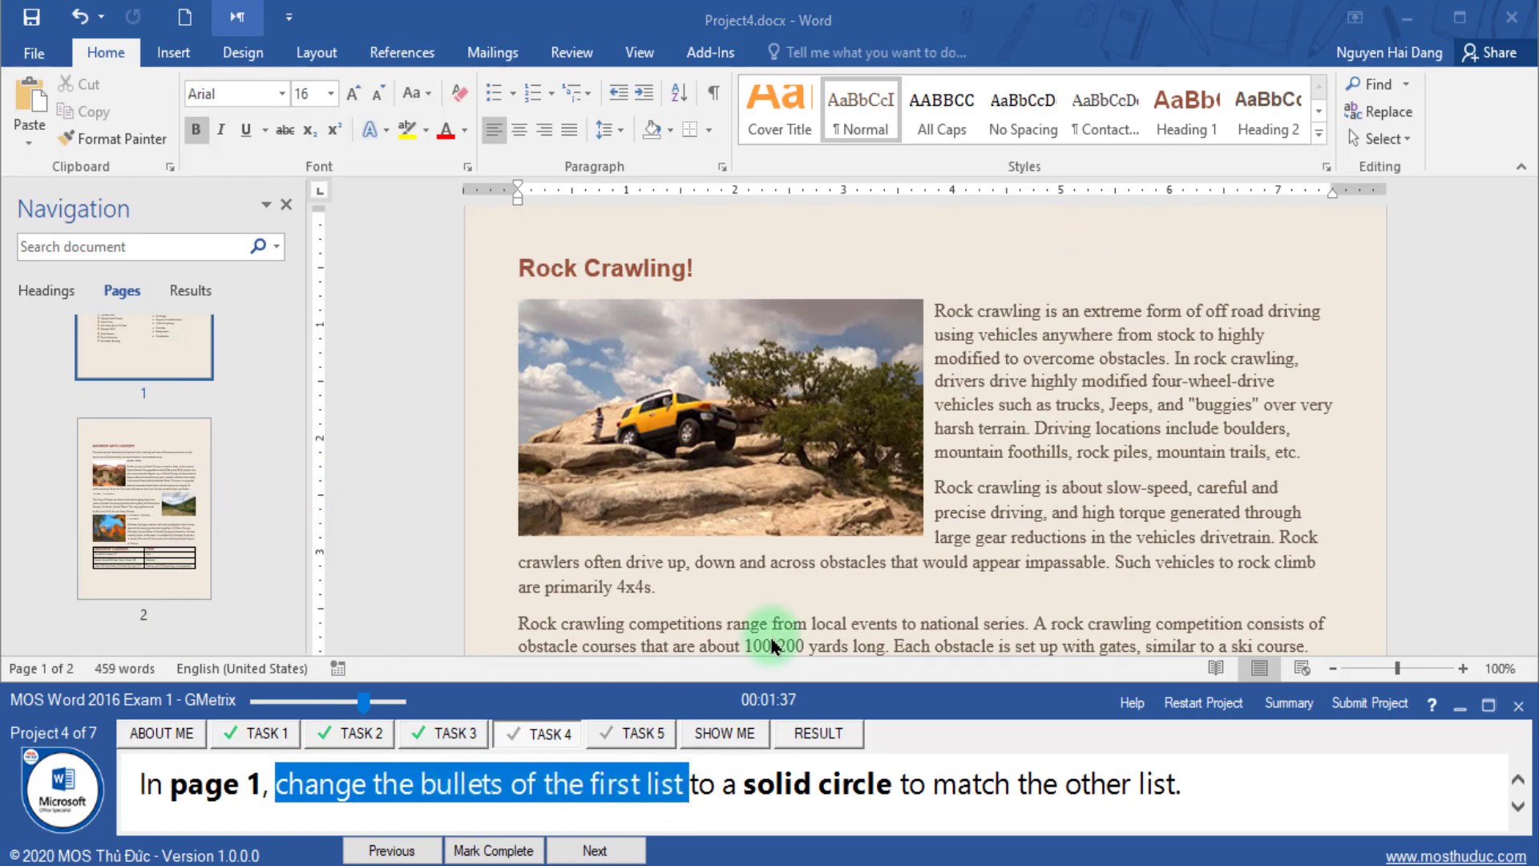
scroll(890, 481, "down", 5)
scroll(886, 481, "down", 4)
left_click(476, 315)
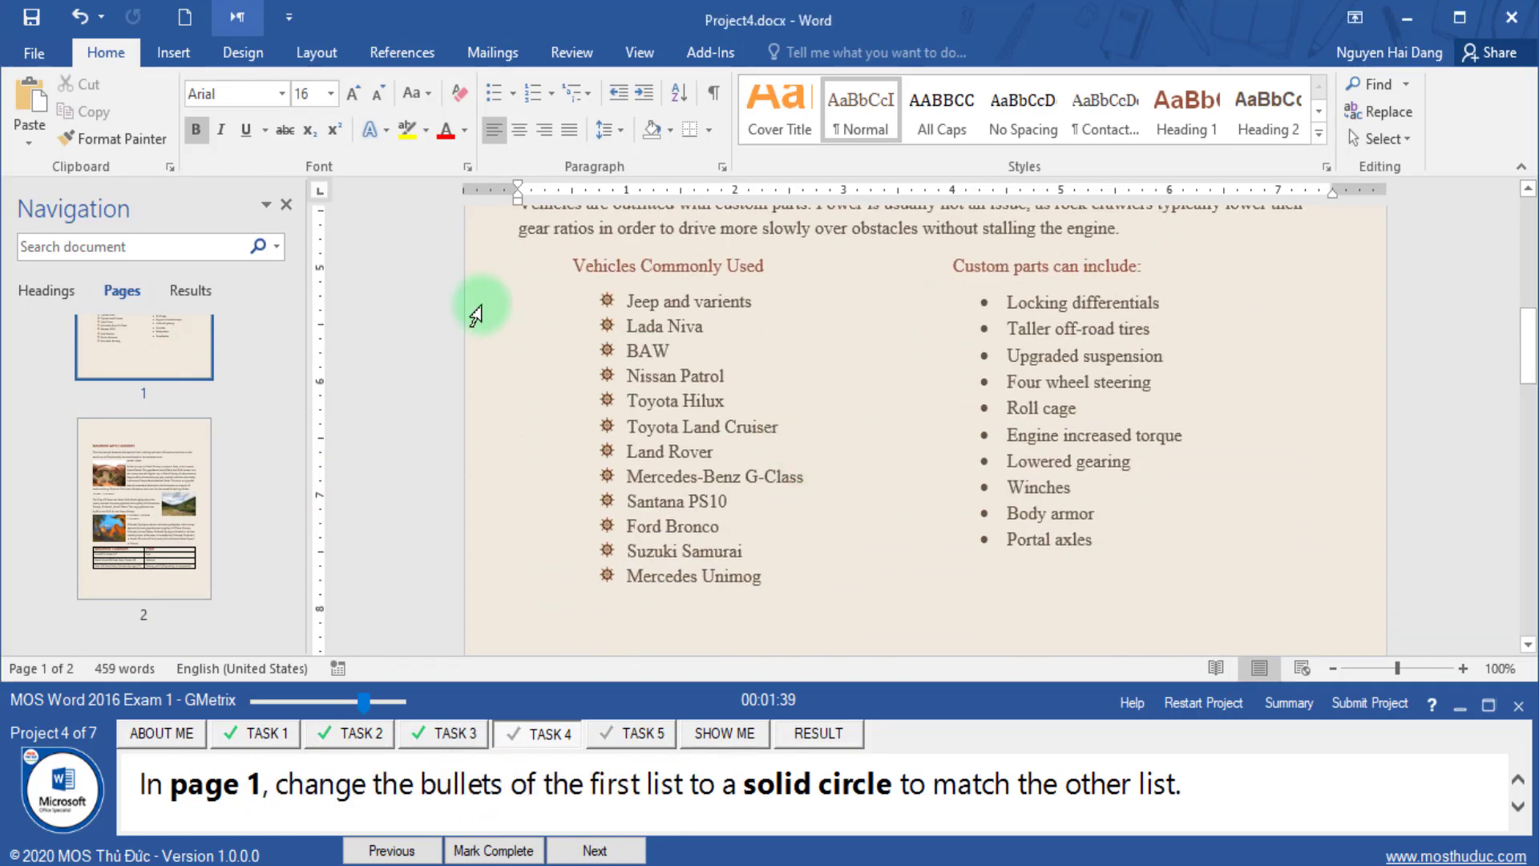
left_click_drag(483, 313, 504, 579)
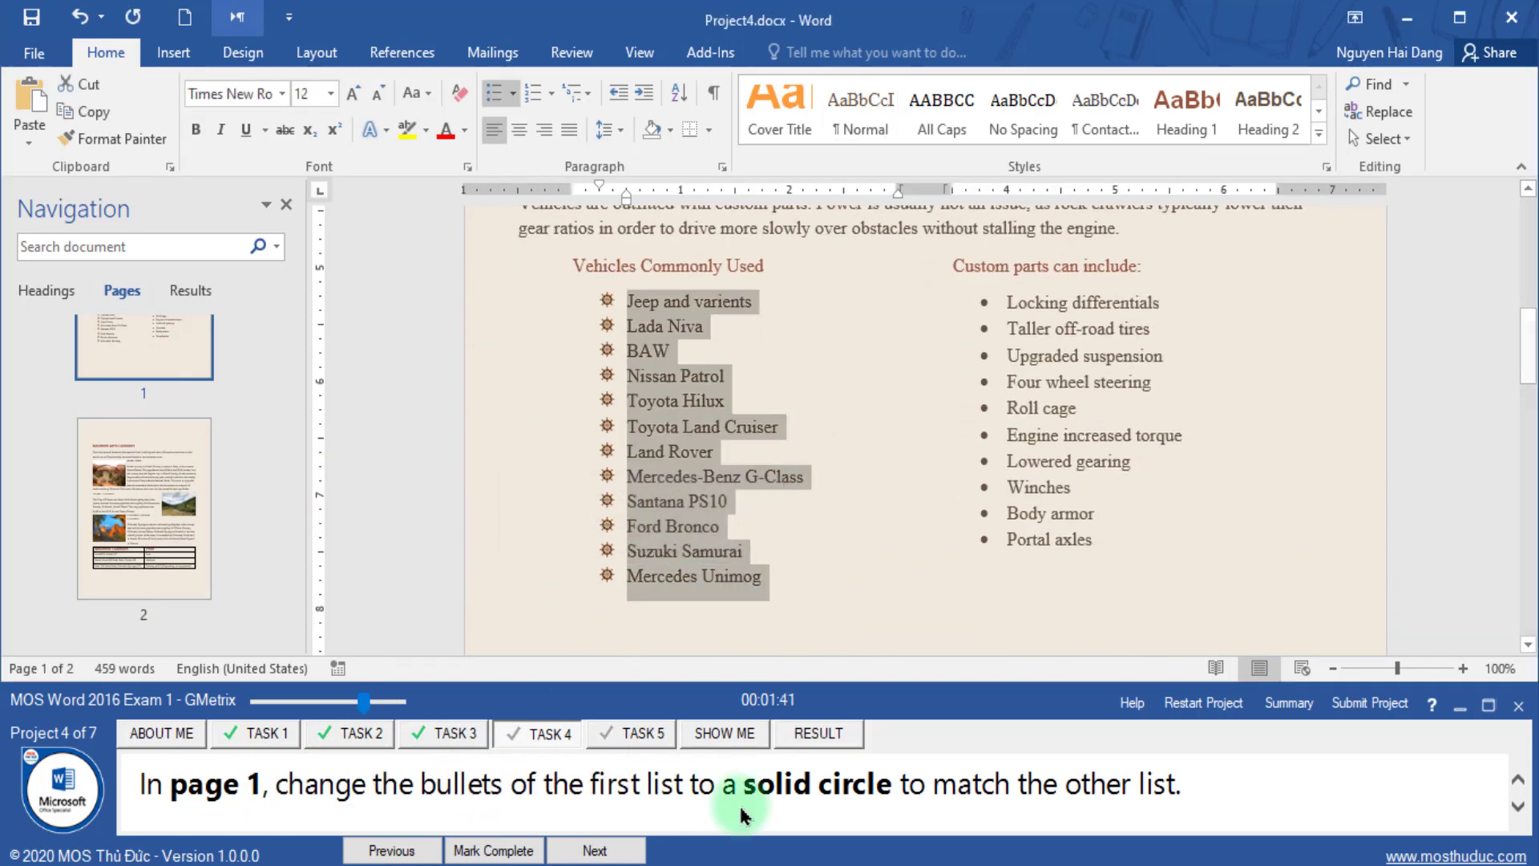
left_click_drag(933, 783, 1171, 786)
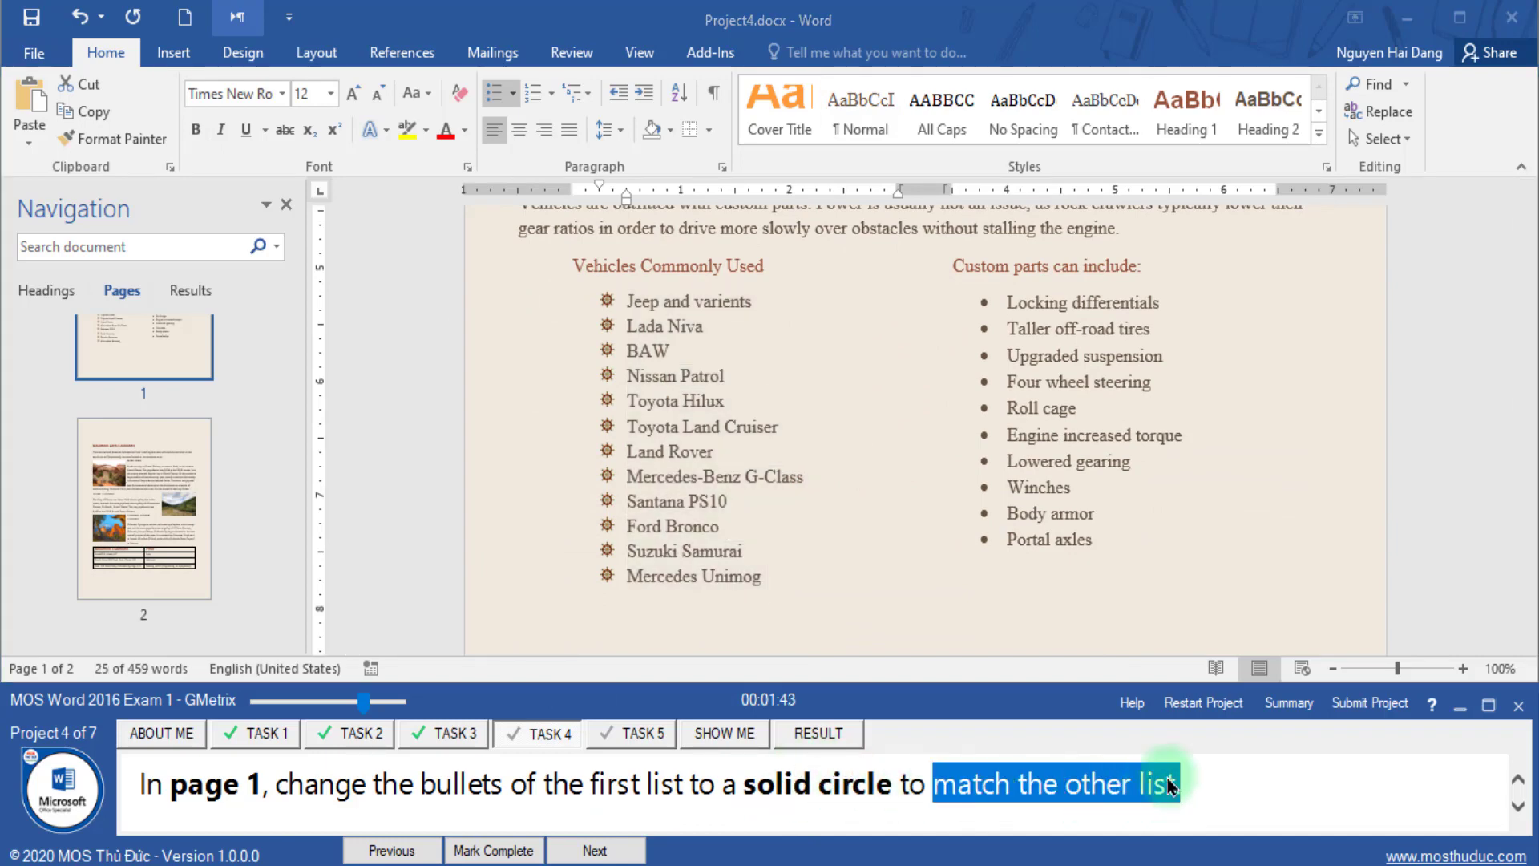
left_click(630, 435)
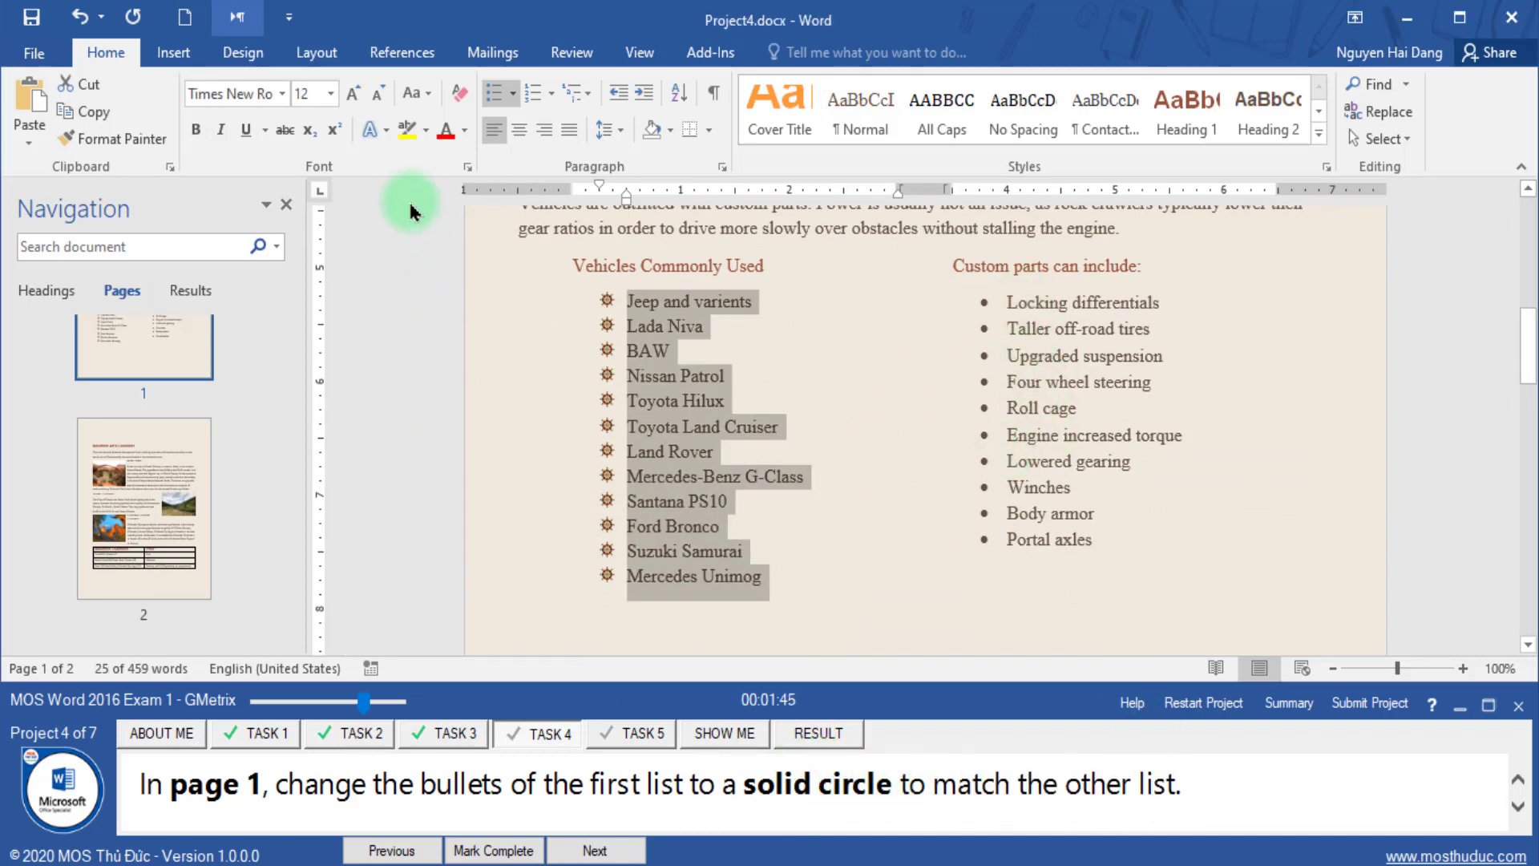
- Apply solid circle bullets to the list, then mark Task 4 complete and advance
left_click(514, 94)
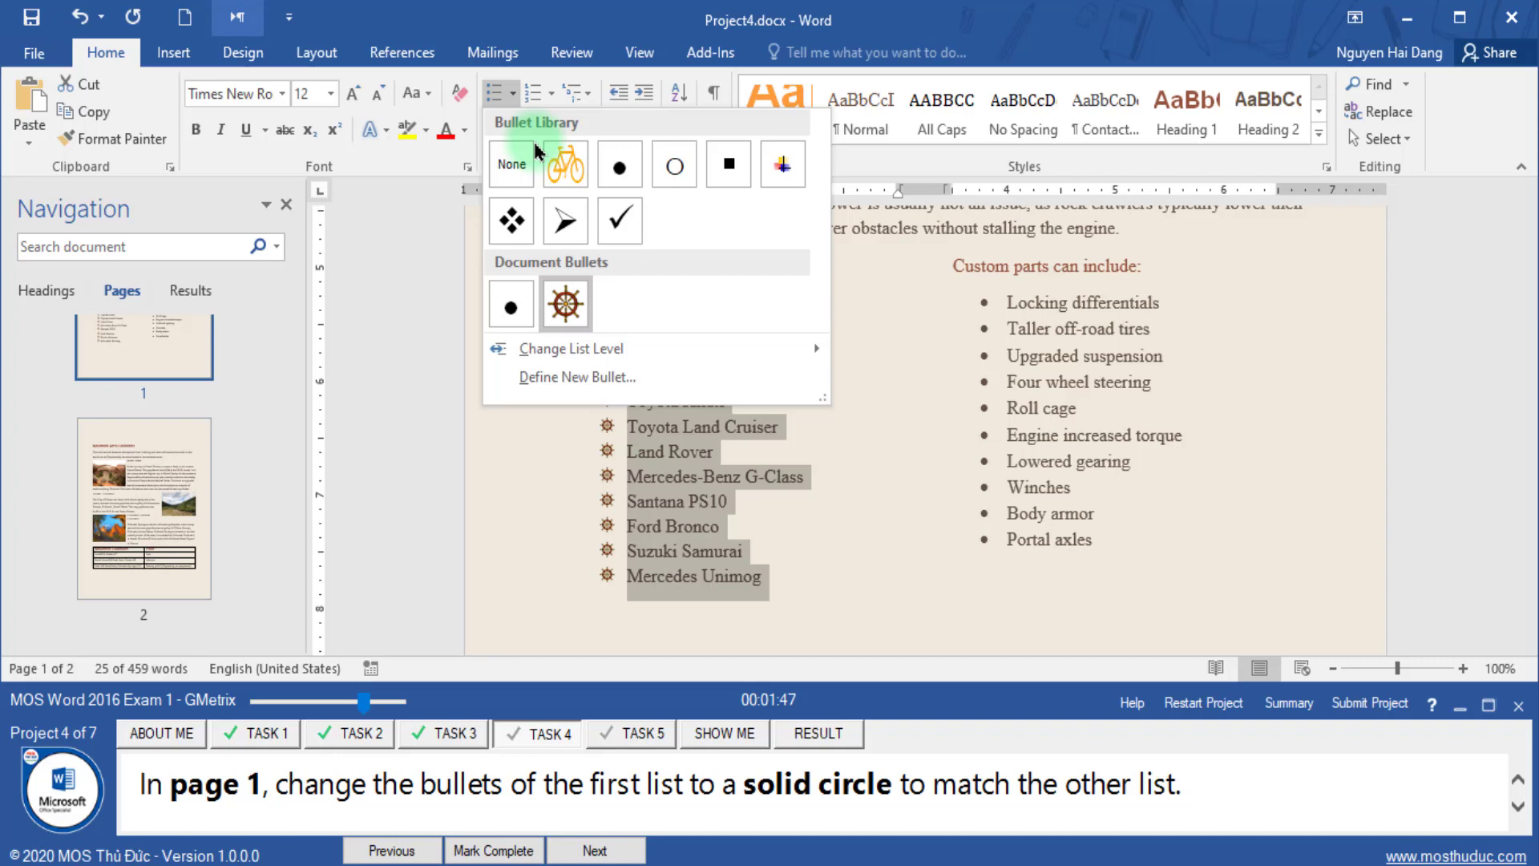
left_click(618, 161)
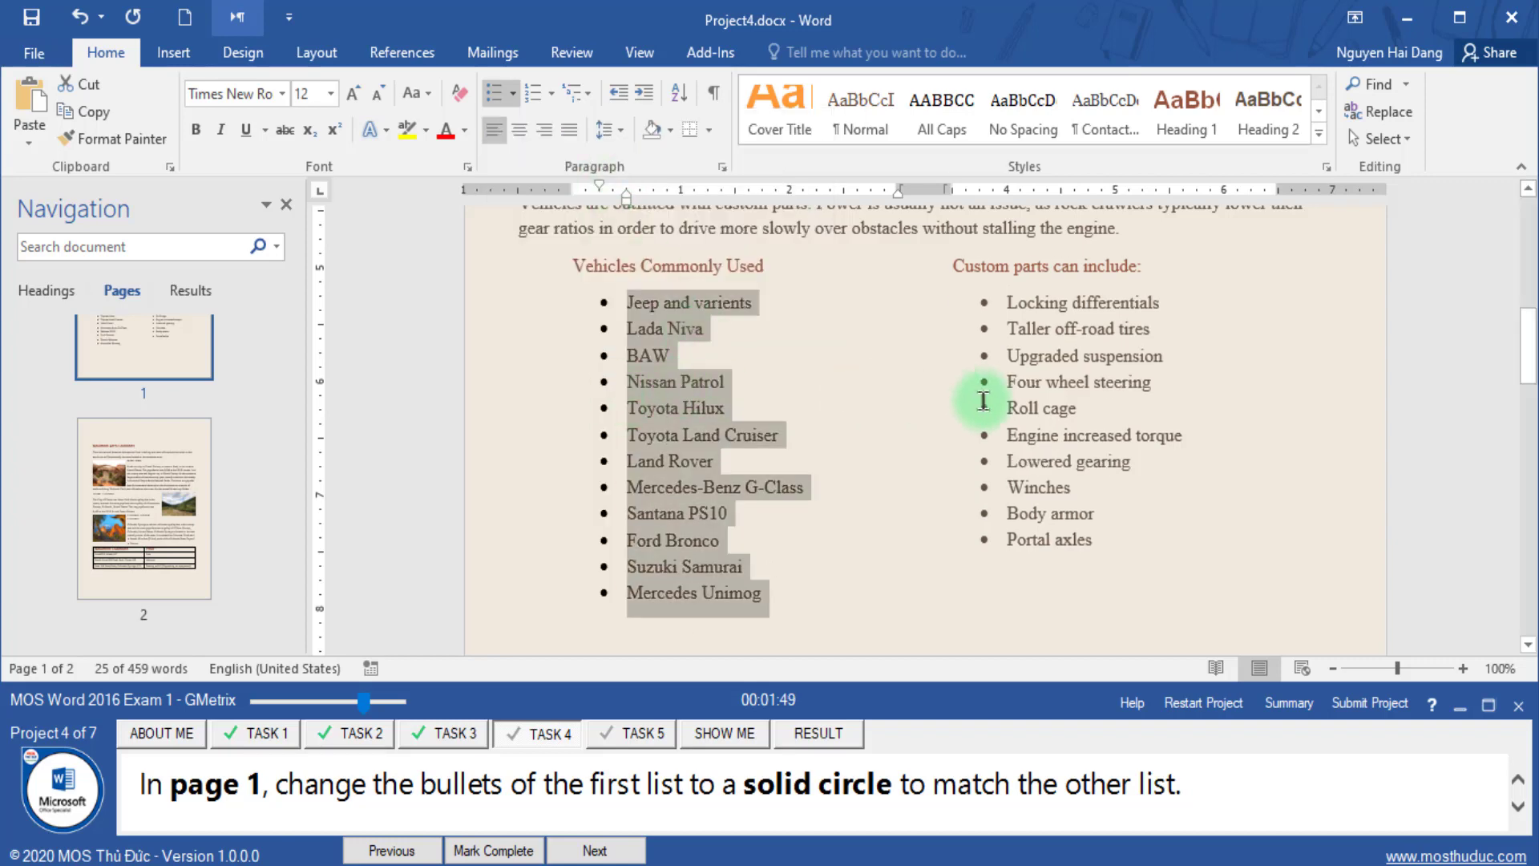
left_click(501, 849)
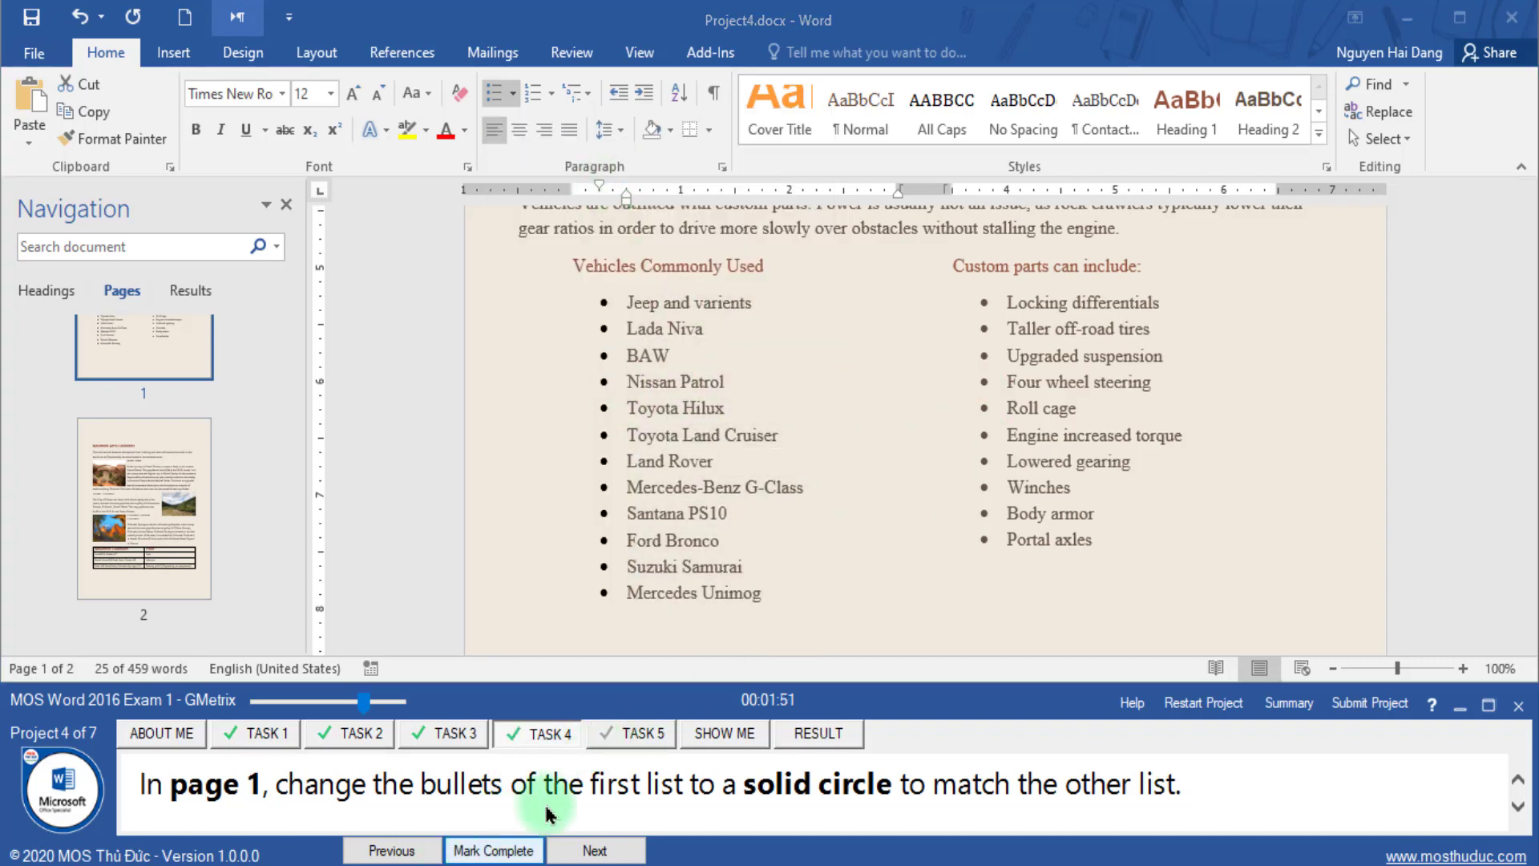
left_click(593, 851)
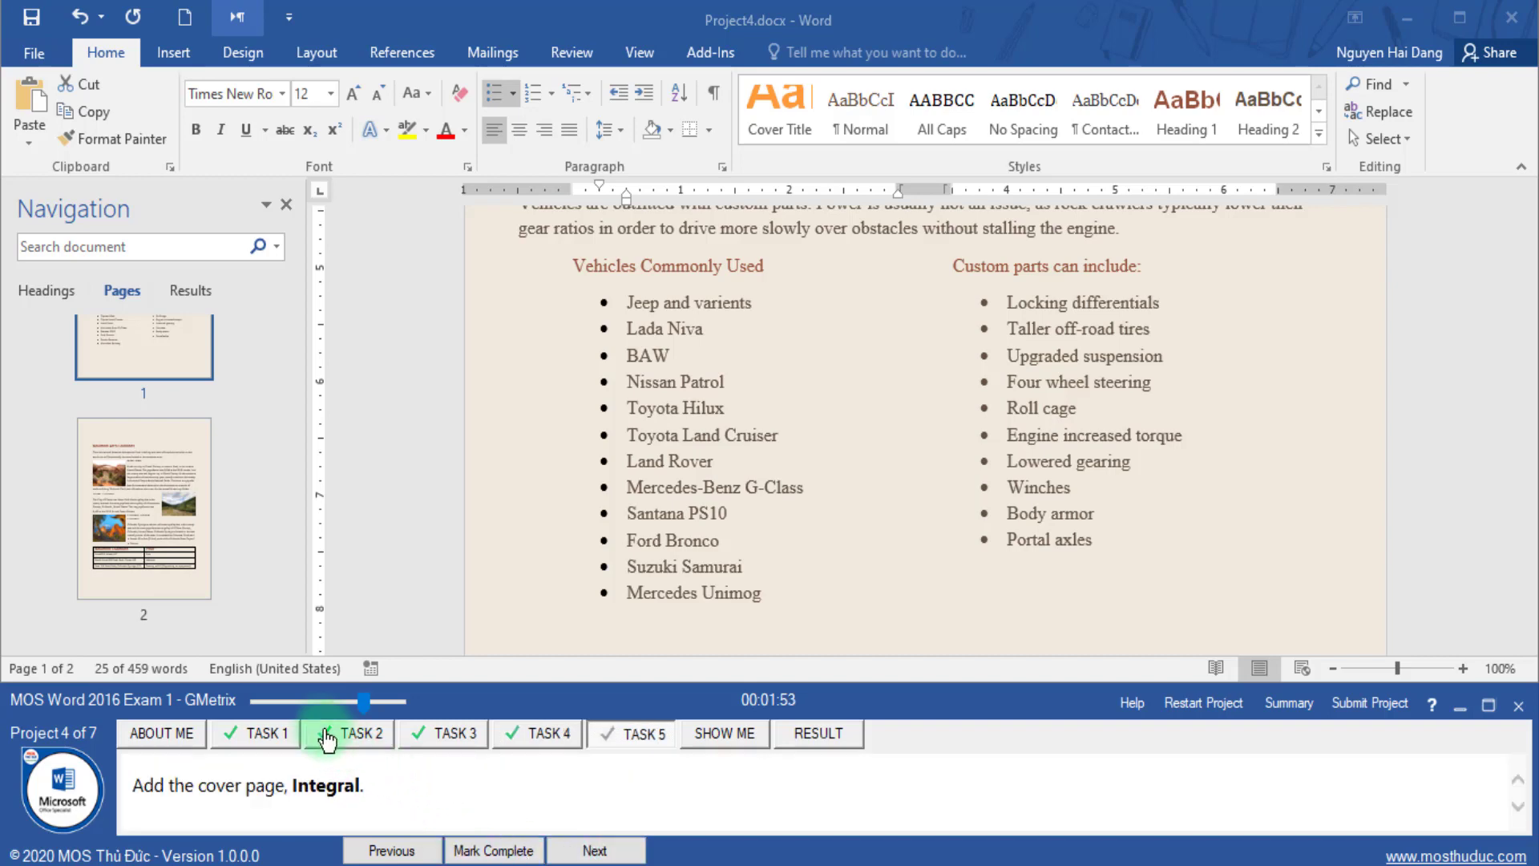
- Insert the Integral cover page, mark Task 5 complete, and submit Project 4
left_click_drag(364, 704, 397, 704)
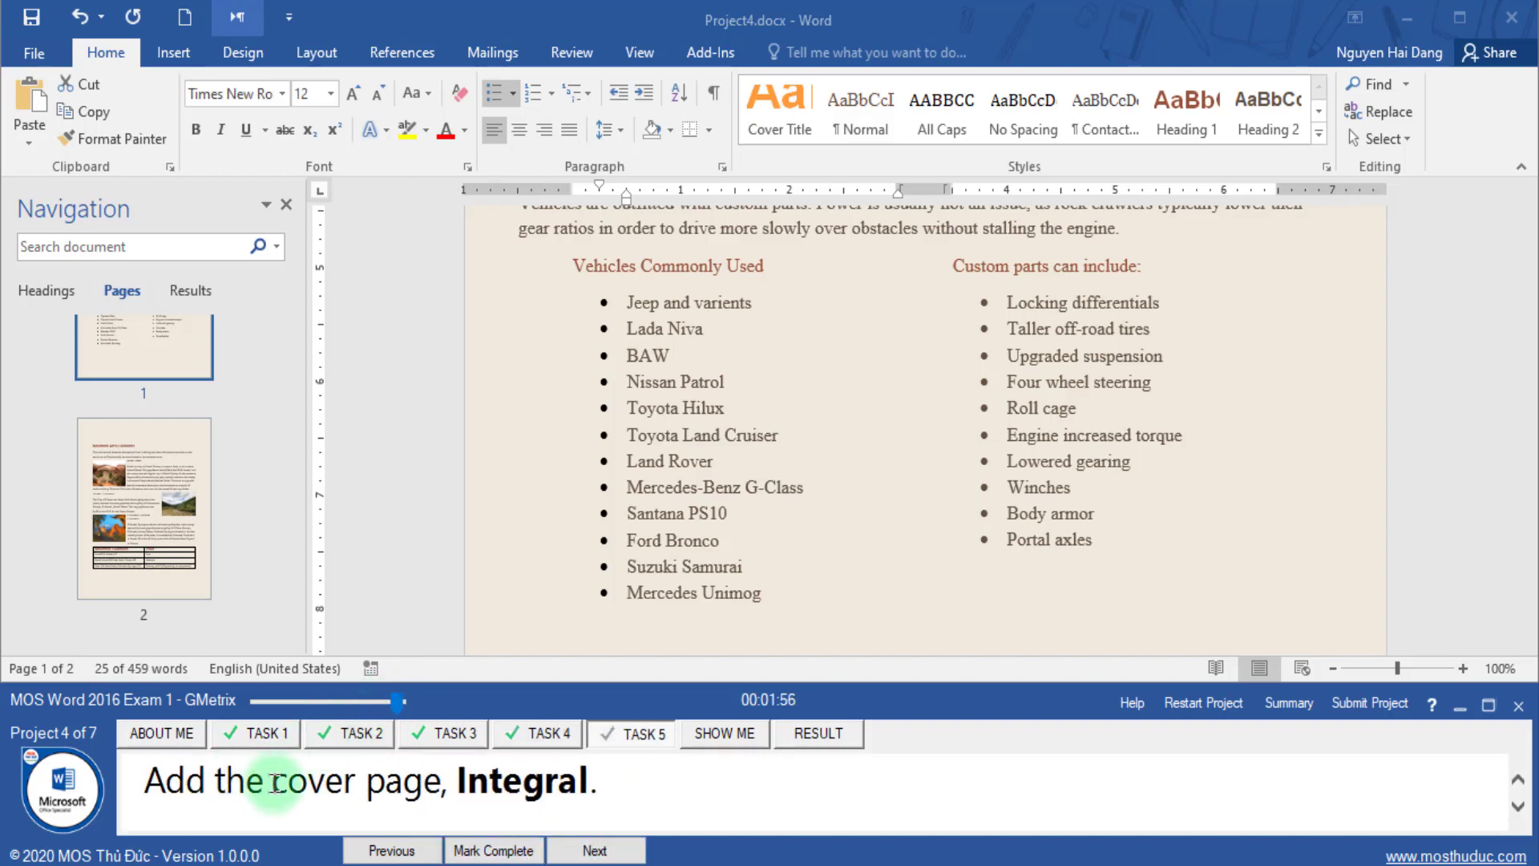
left_click_drag(270, 782, 440, 782)
left_click(171, 52)
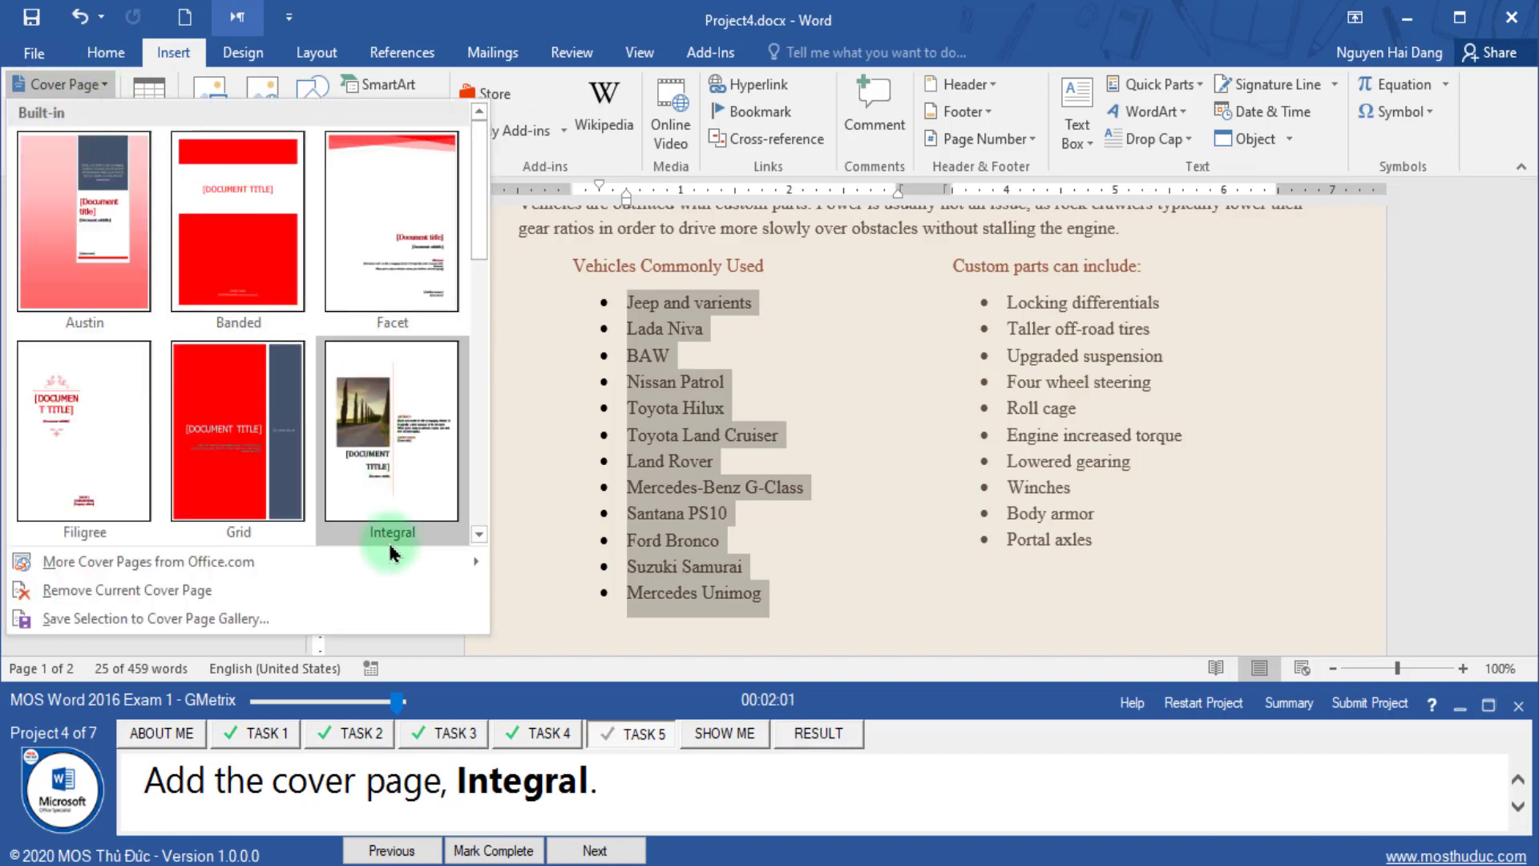
left_click(387, 485)
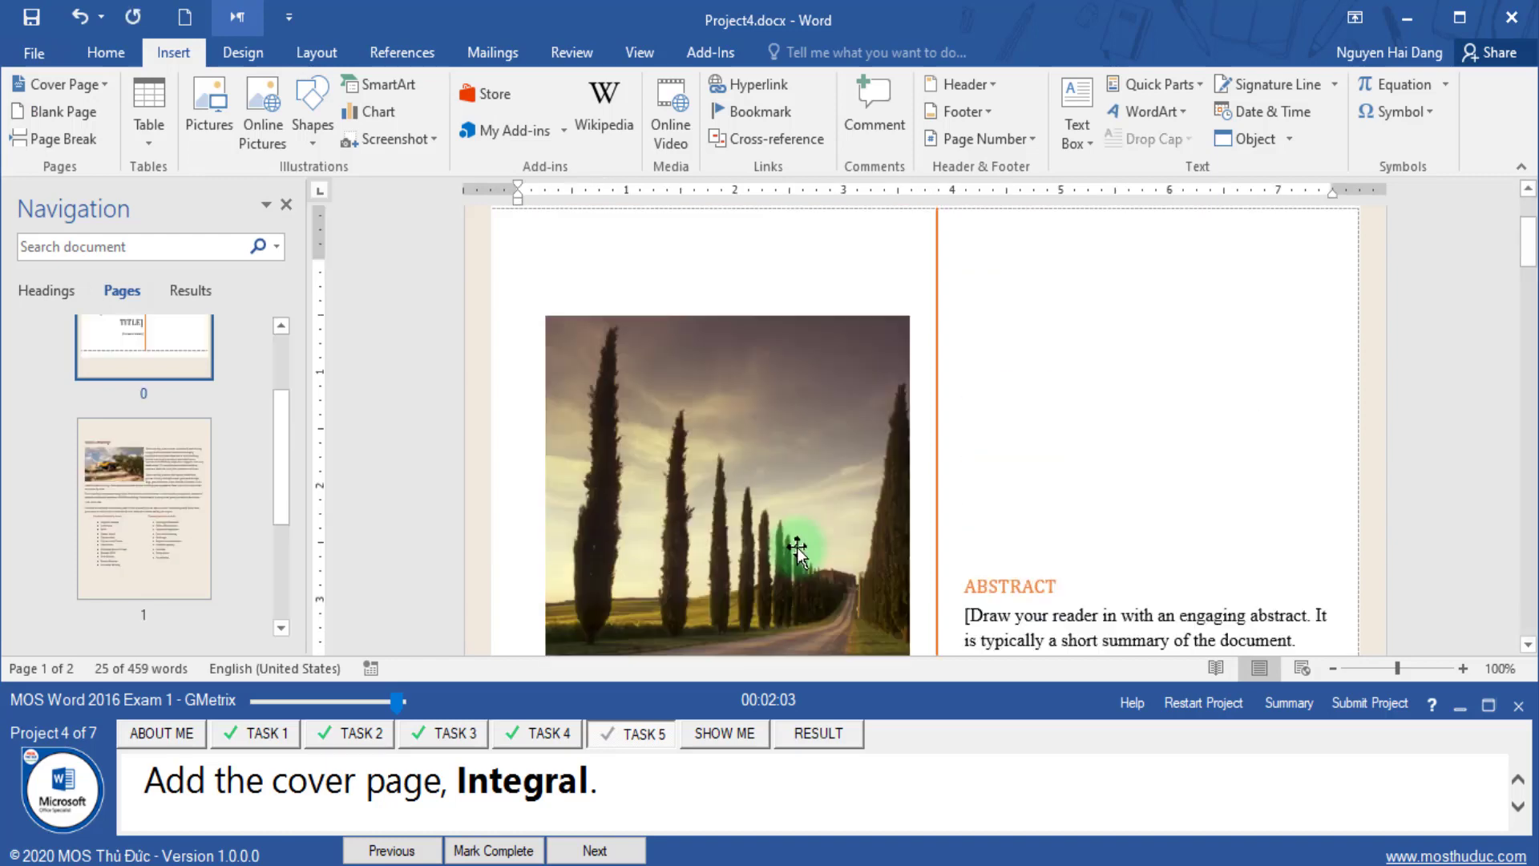
left_click_drag(290, 492, 267, 406)
left_click(489, 852)
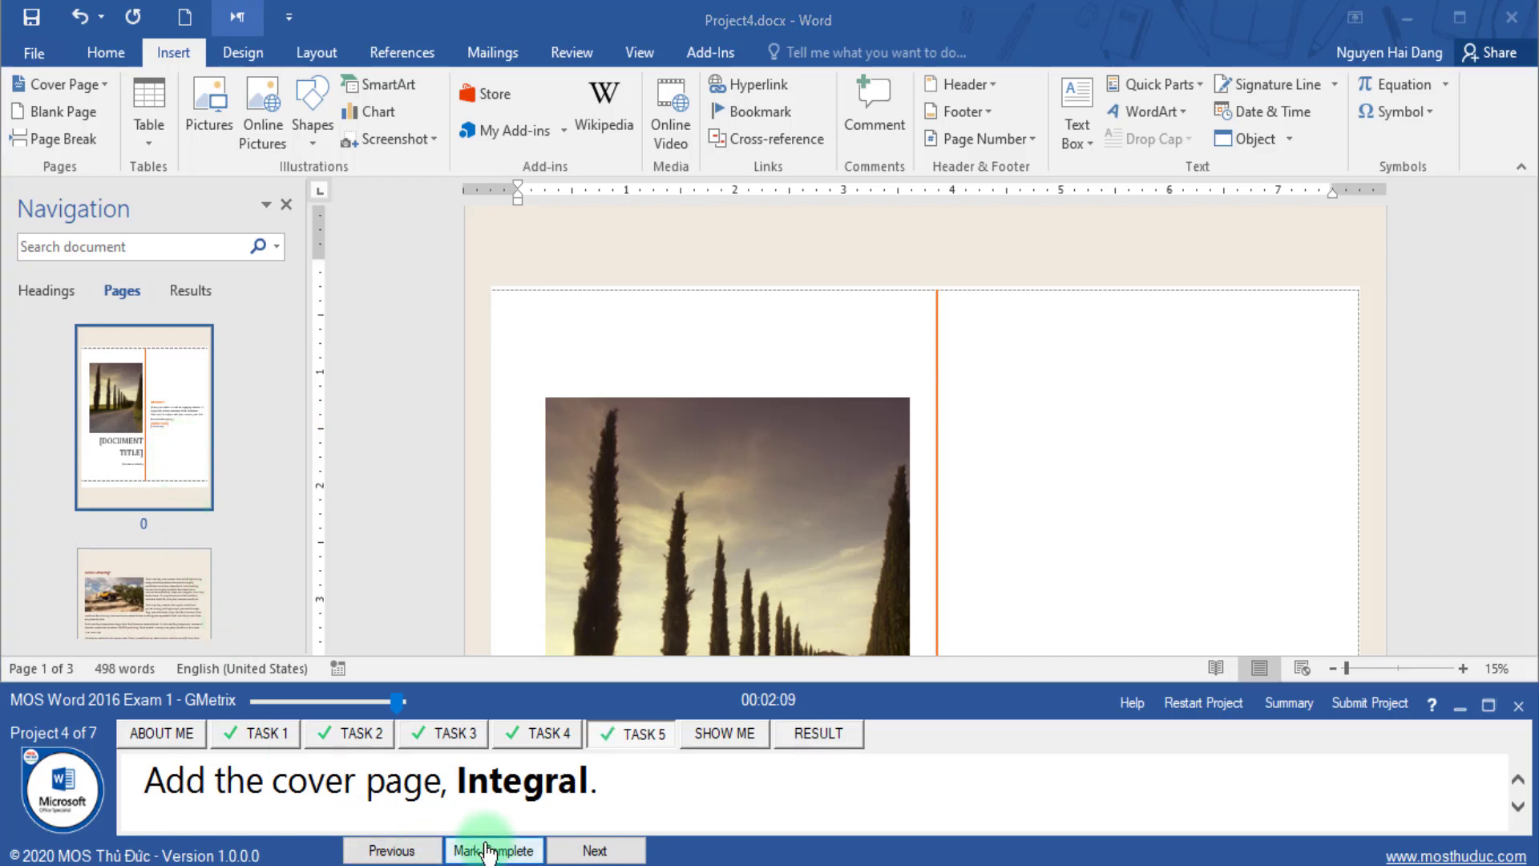
left_click(1370, 702)
- Save Project4.docx, open Project5.docx, and select the Fishing Derby a Success title in Task 1
left_click(962, 680)
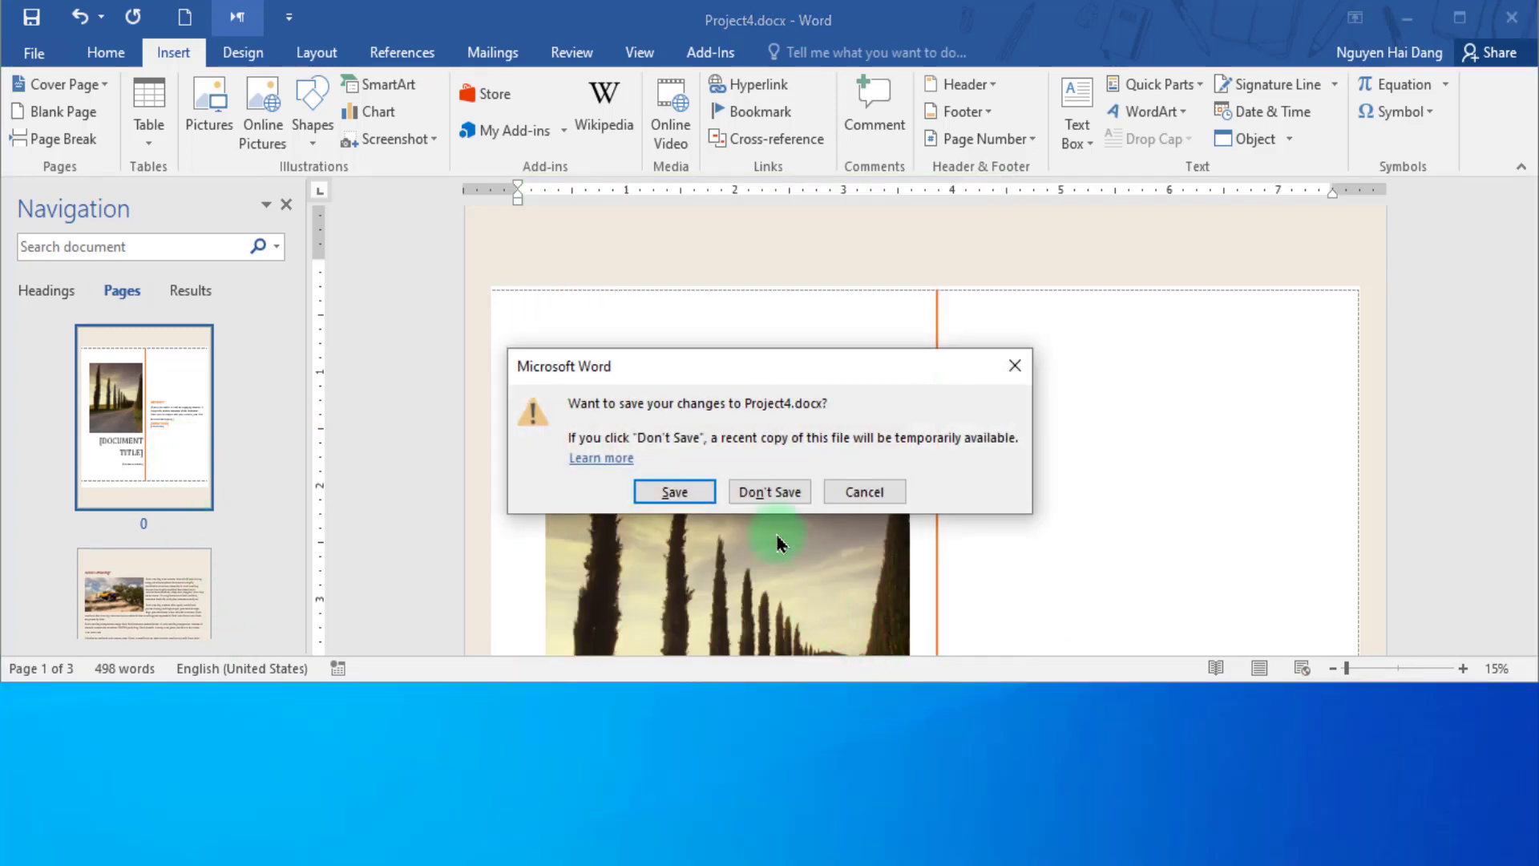
left_click(655, 487)
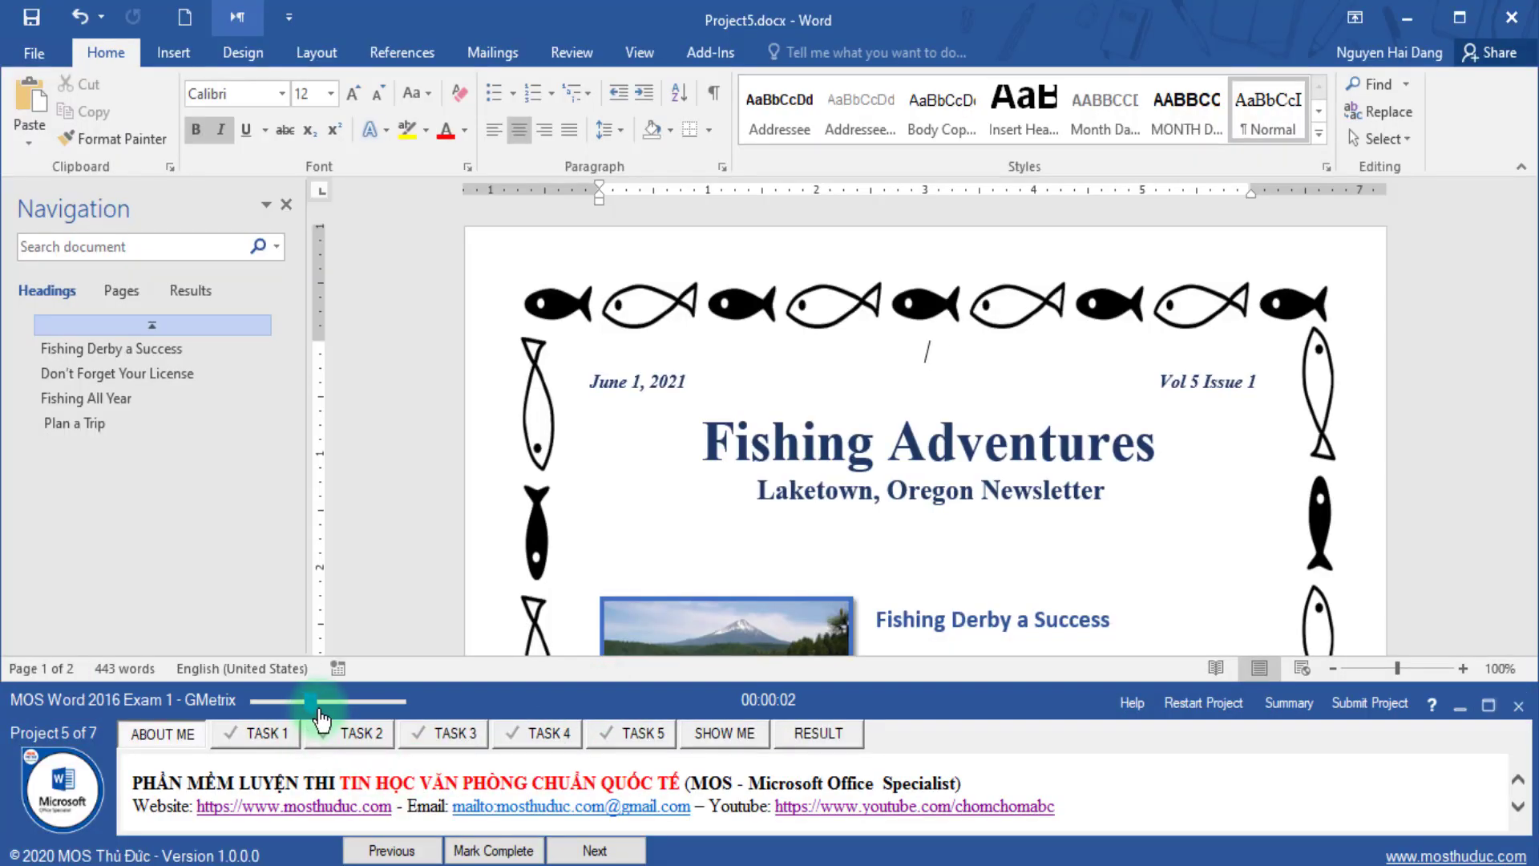
left_click(255, 750)
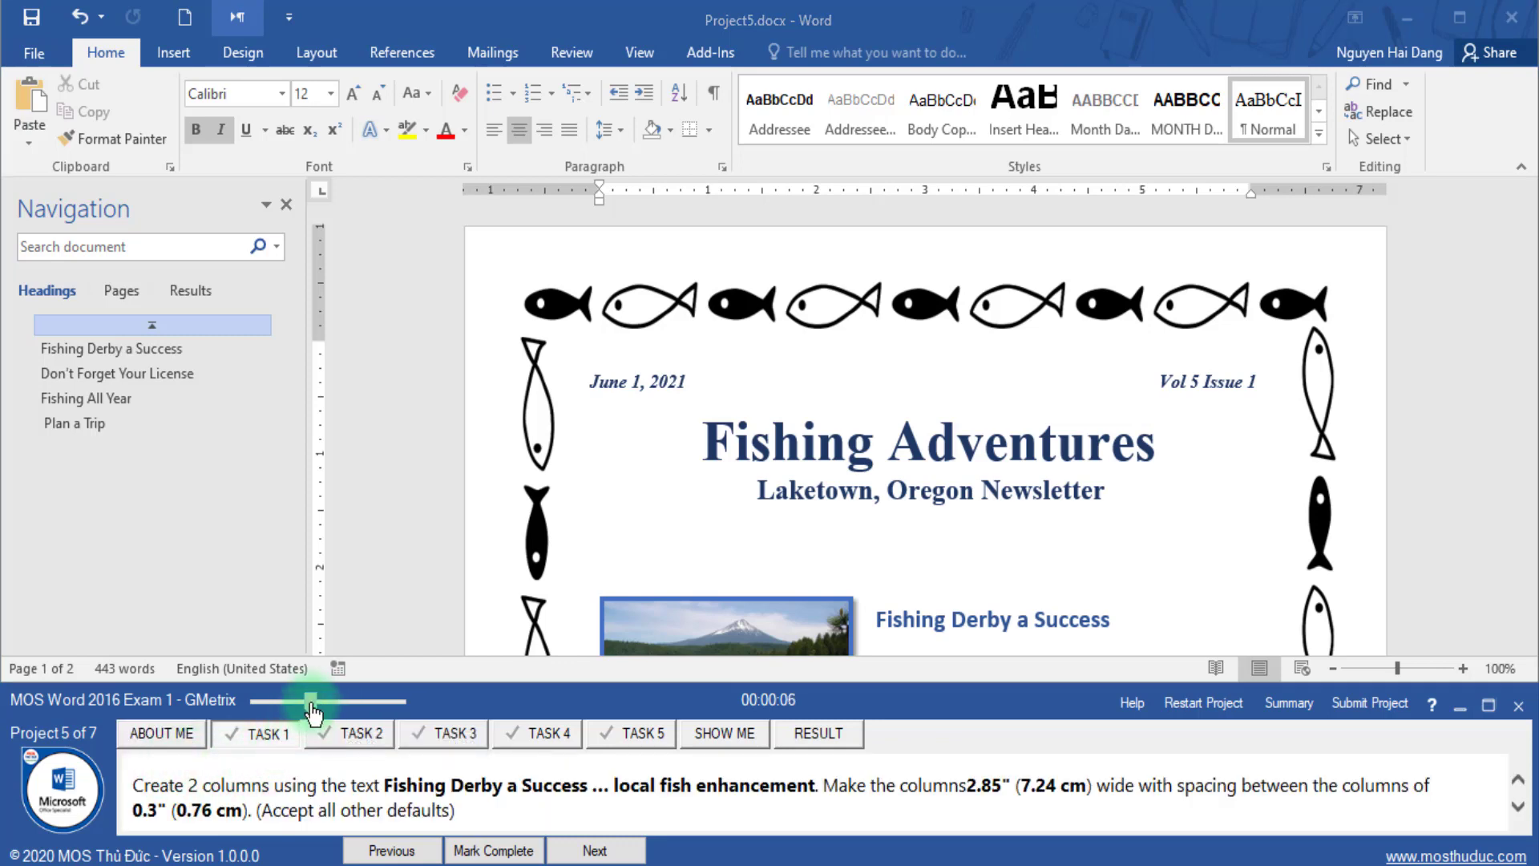
left_click_drag(313, 711, 314, 711)
left_click(219, 794)
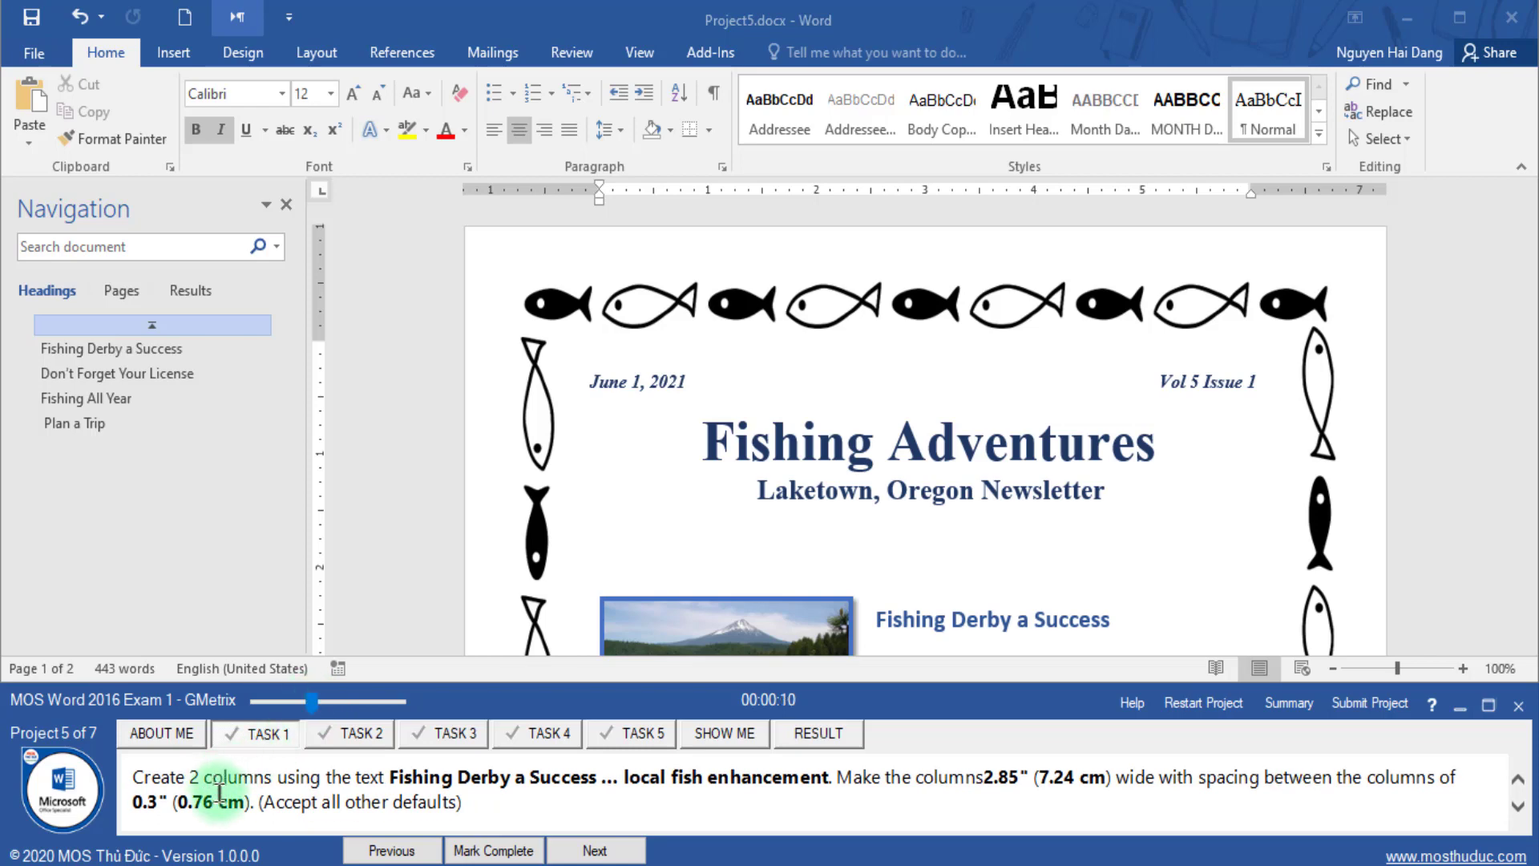
left_click_drag(165, 779, 226, 779)
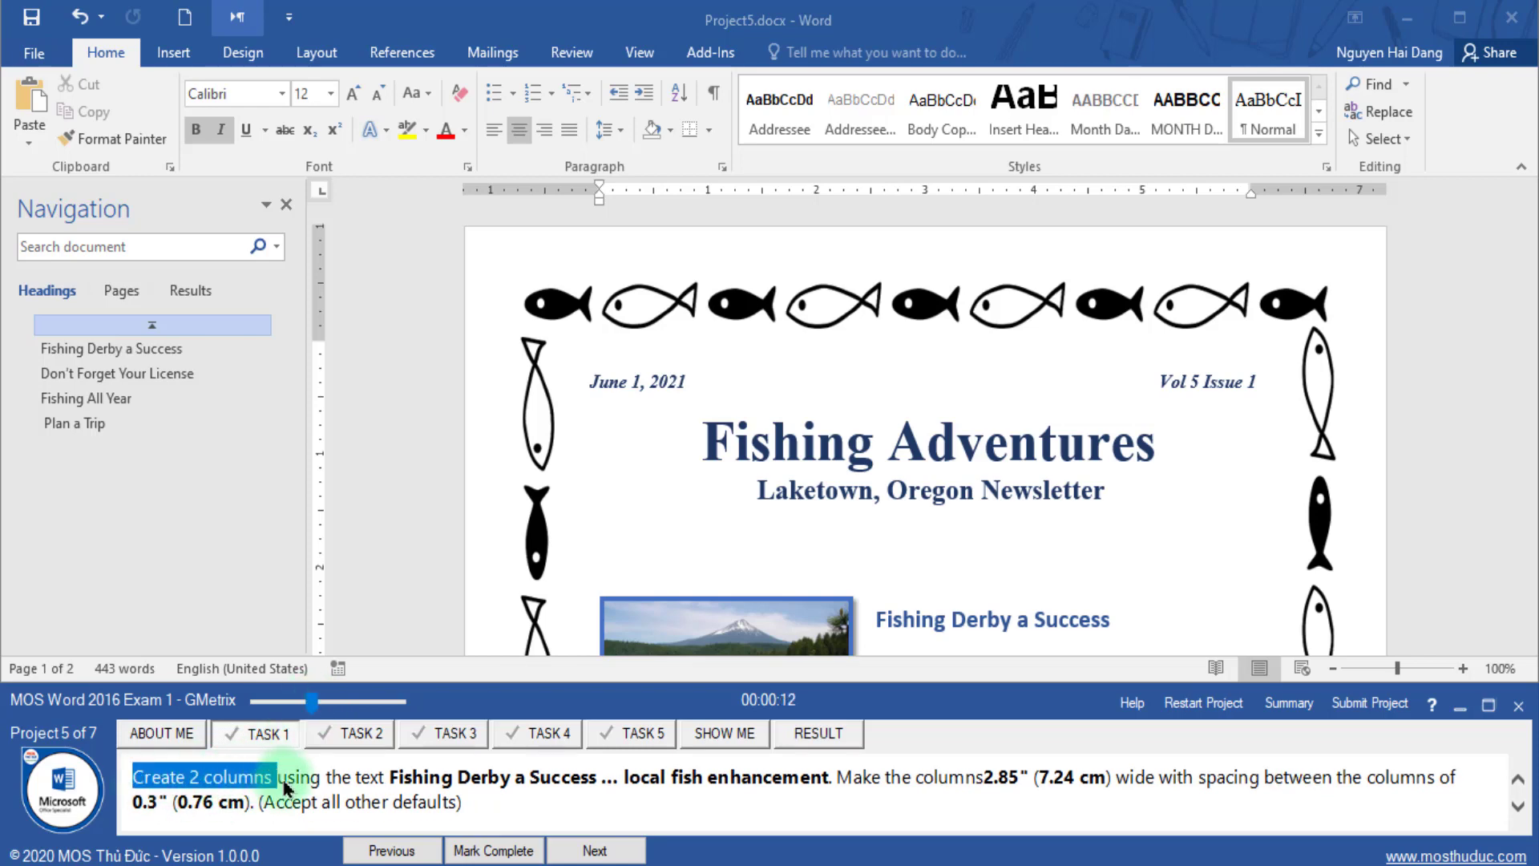
left_click_drag(396, 781, 562, 782)
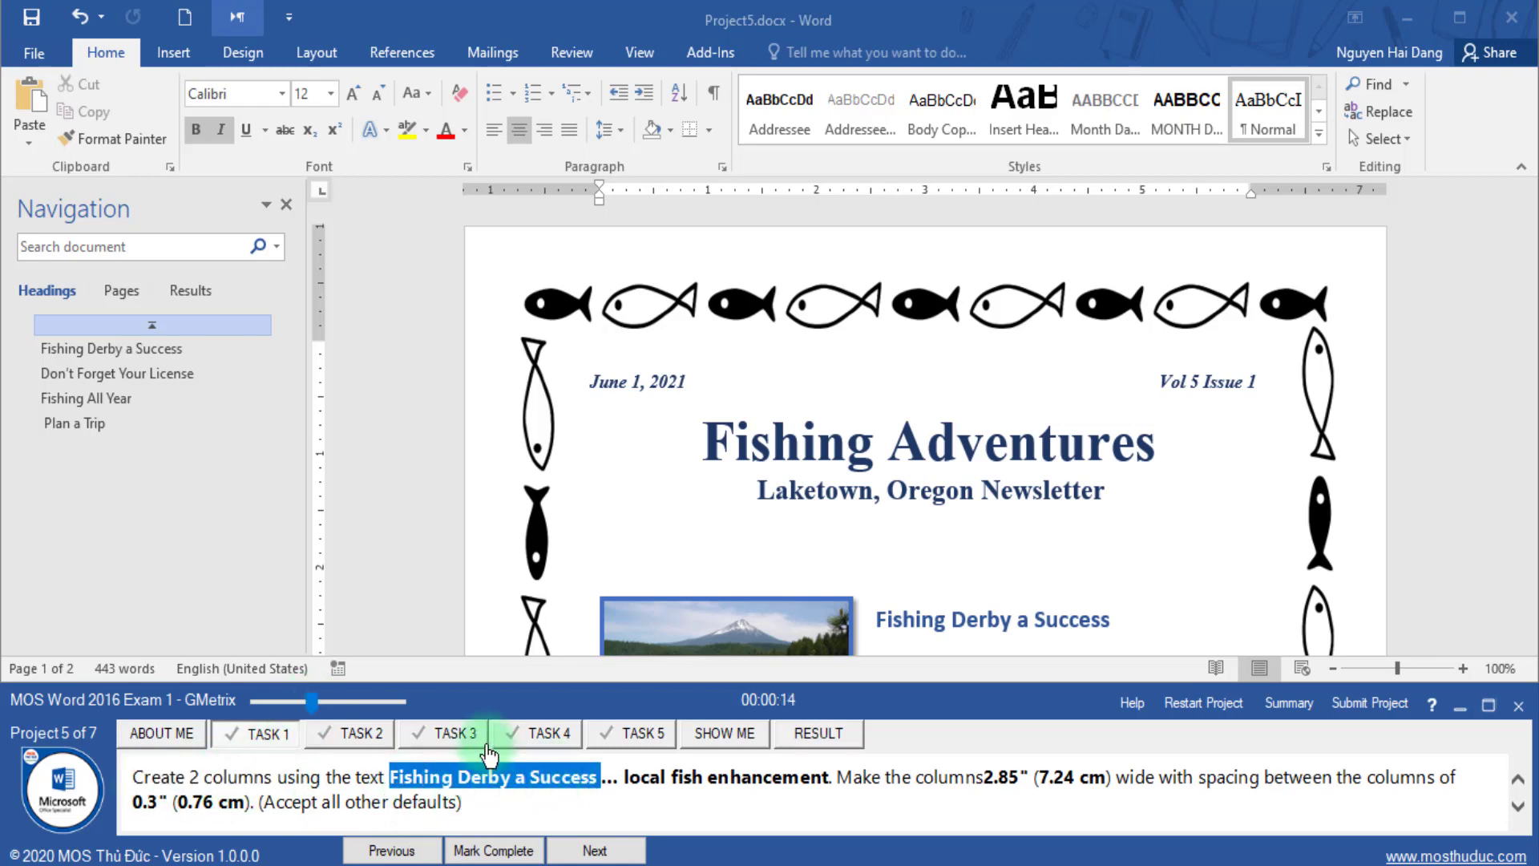
- Search for the Fishing Derby a Success heading and select the article through 'enhancement.'
left_click(200, 246)
type("Fishing Derby a Success")
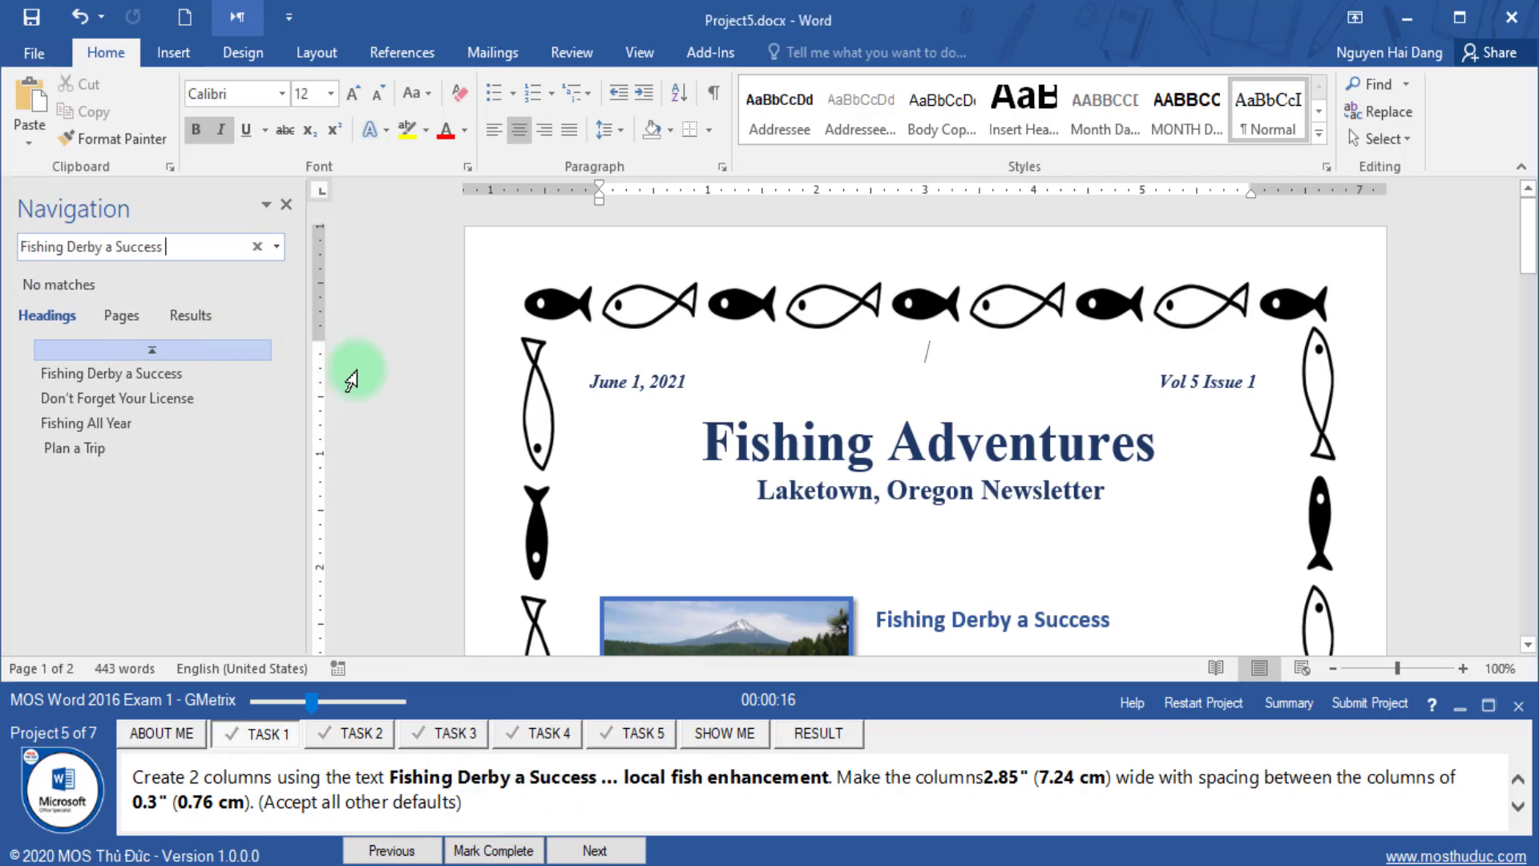
left_click(191, 315)
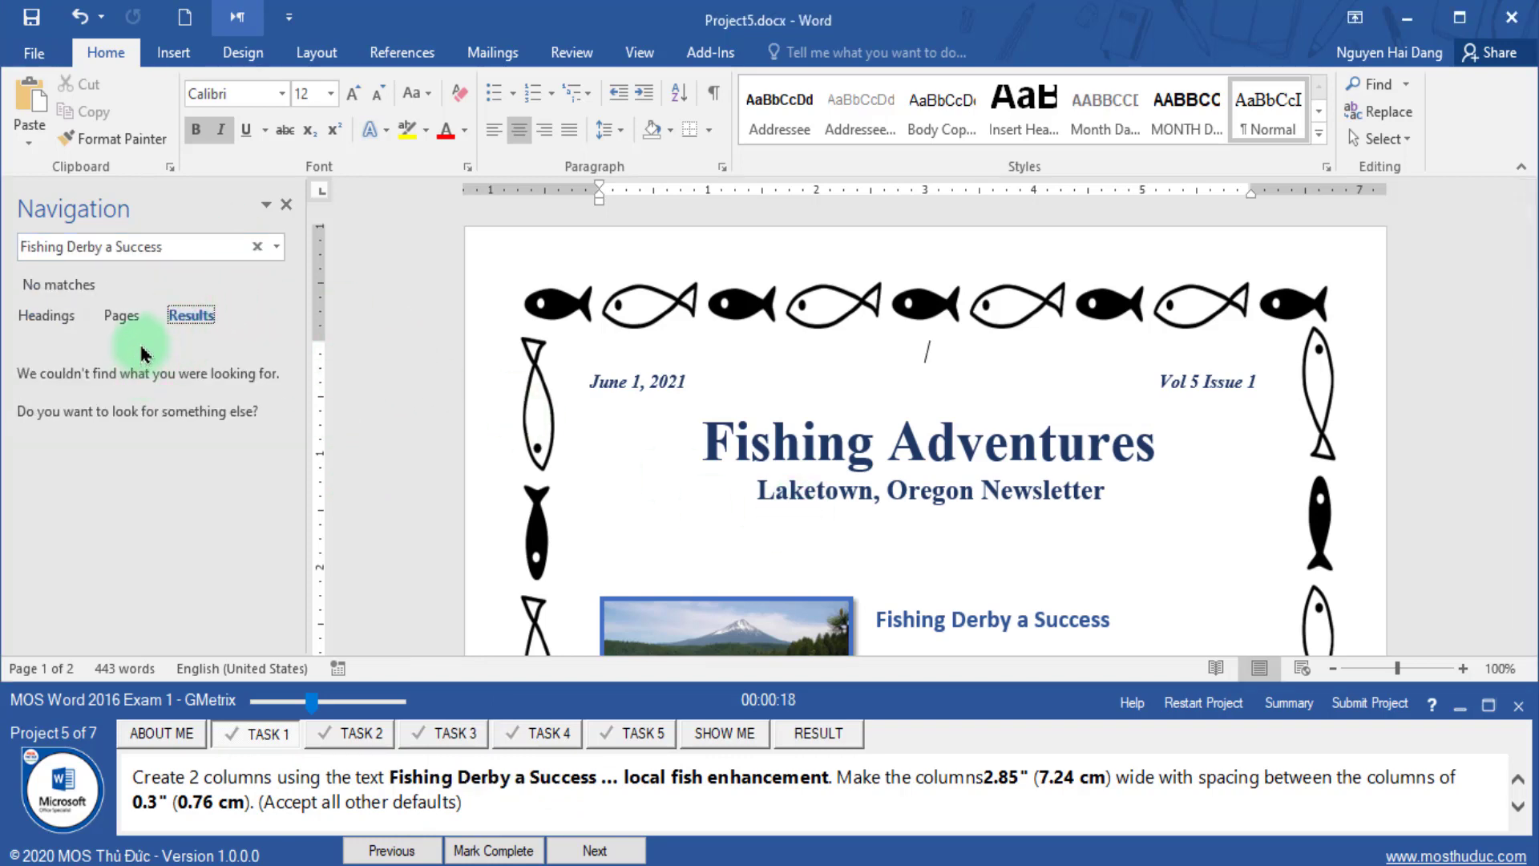
left_click(216, 254)
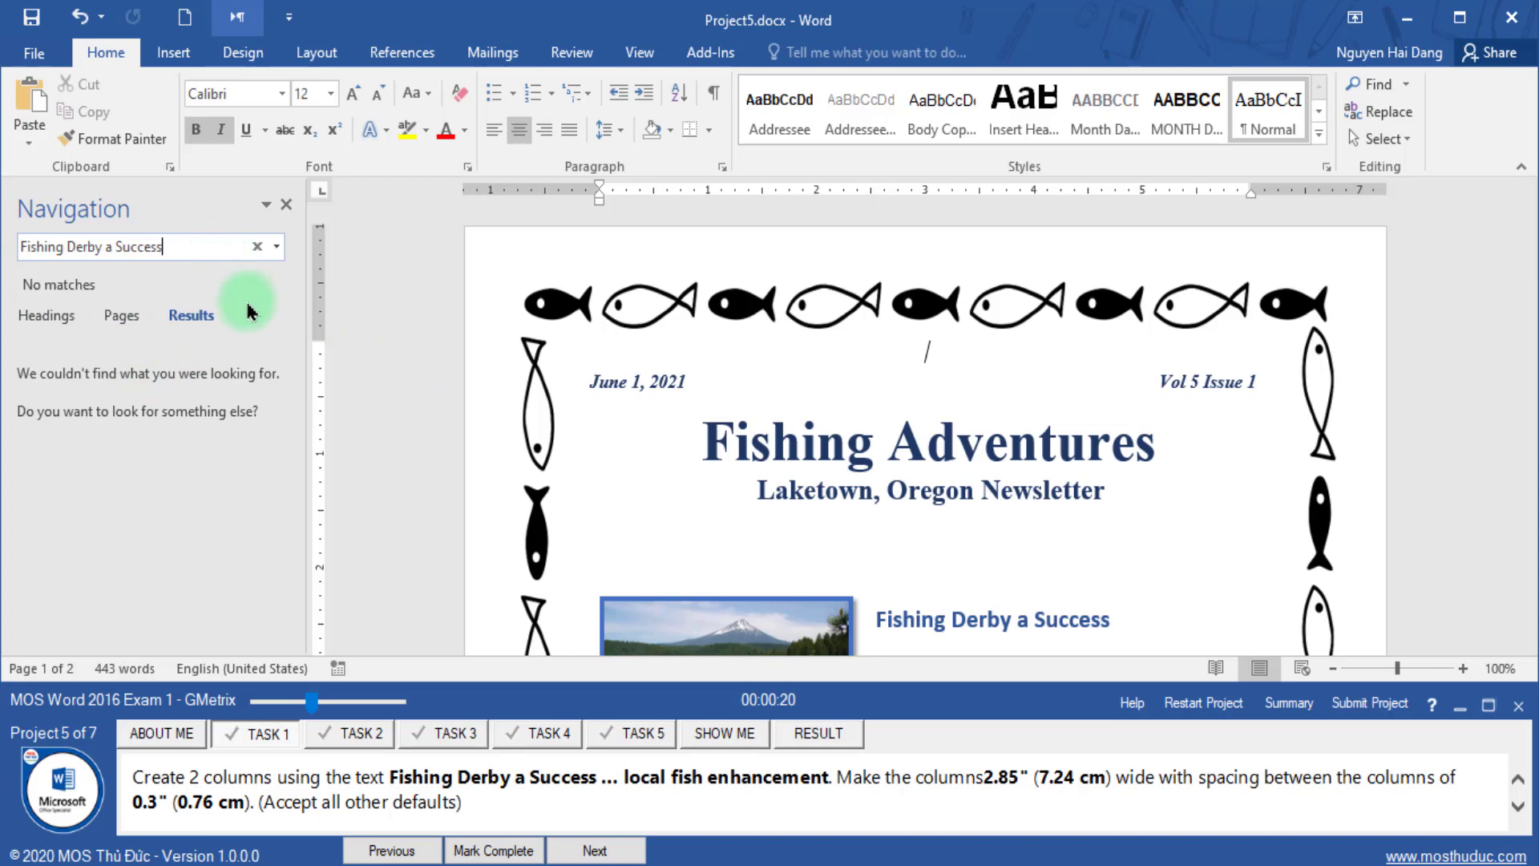
key("Return")
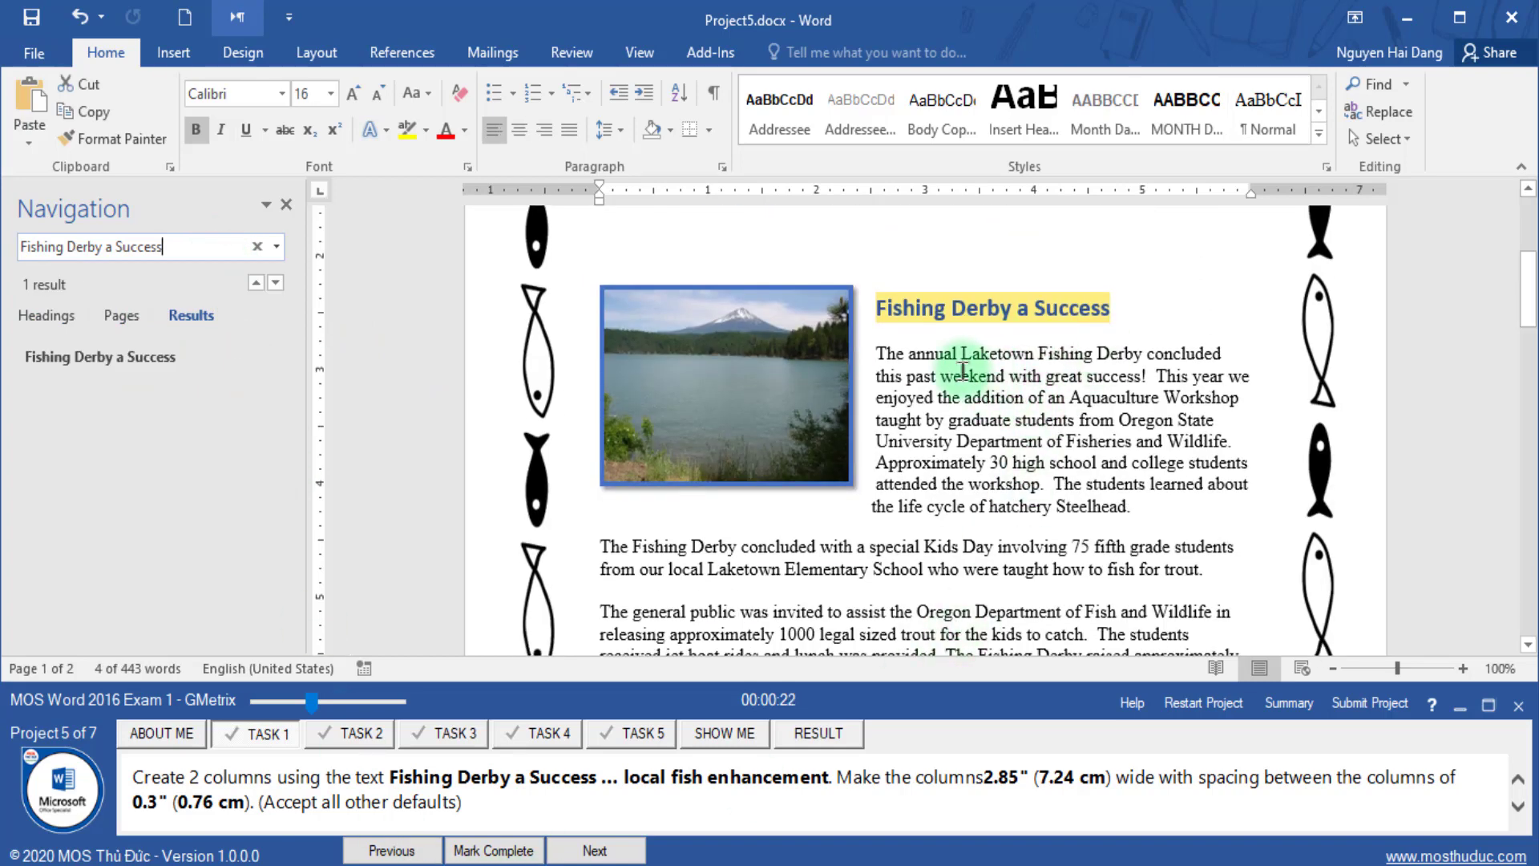
left_click_drag(874, 313, 900, 390)
left_click(882, 333)
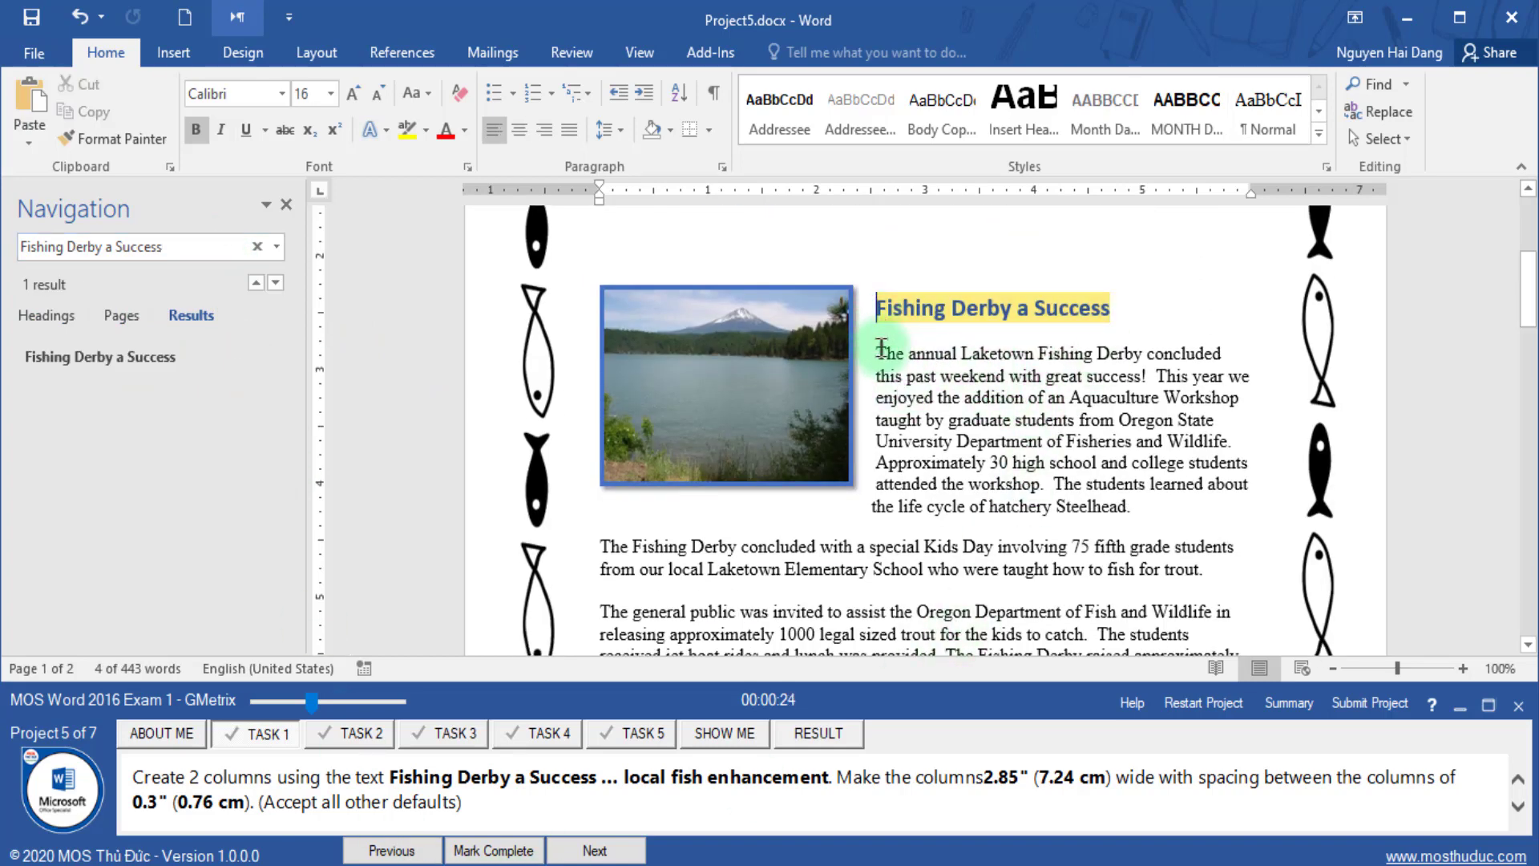
scroll(1019, 548, "down", 3)
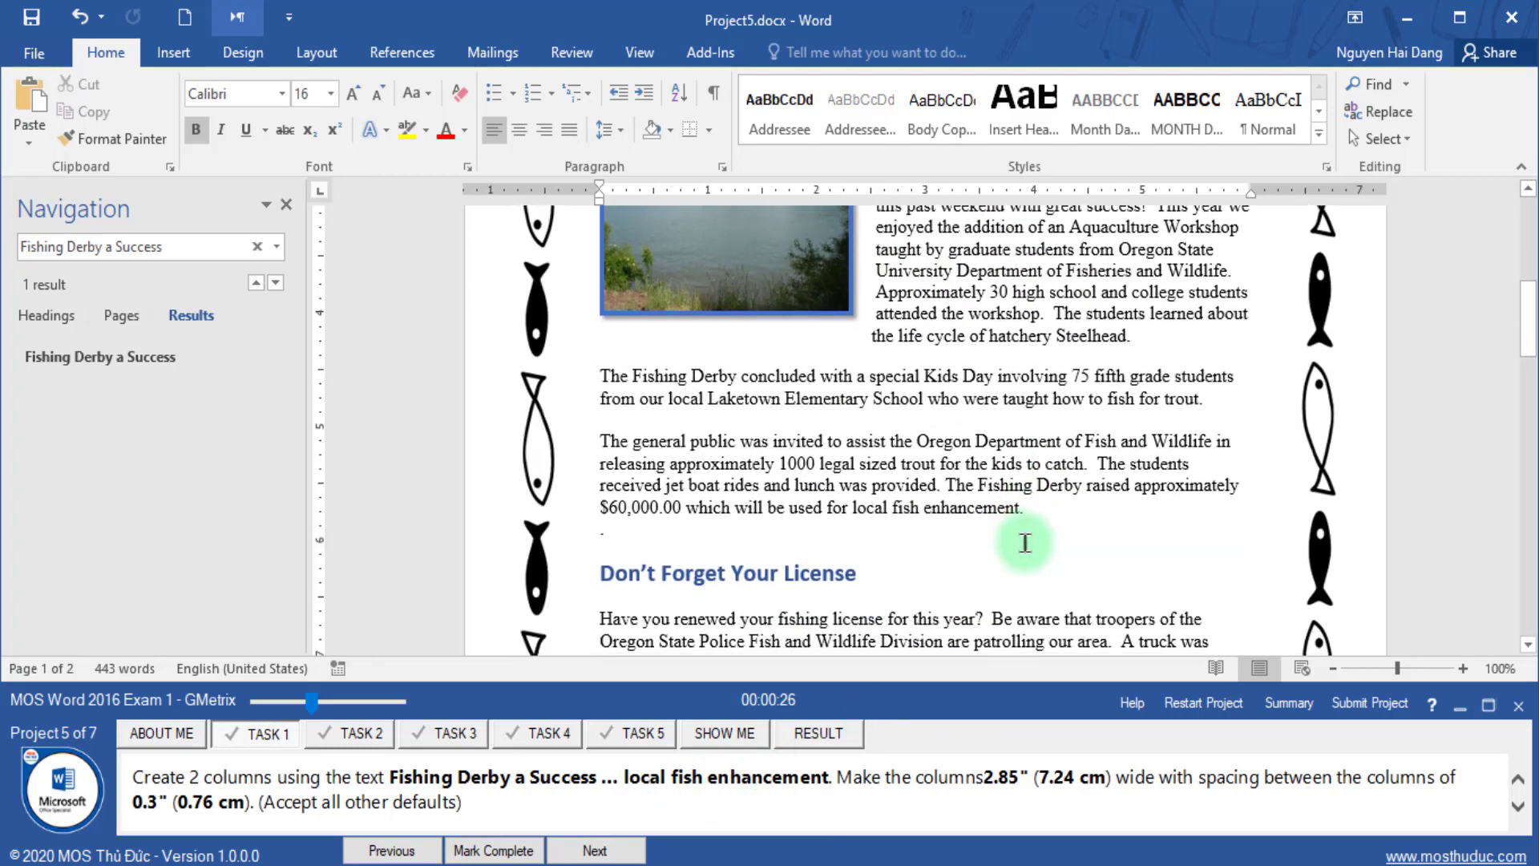
left_click(1026, 509, "shift")
scroll(1043, 513, "up", 2)
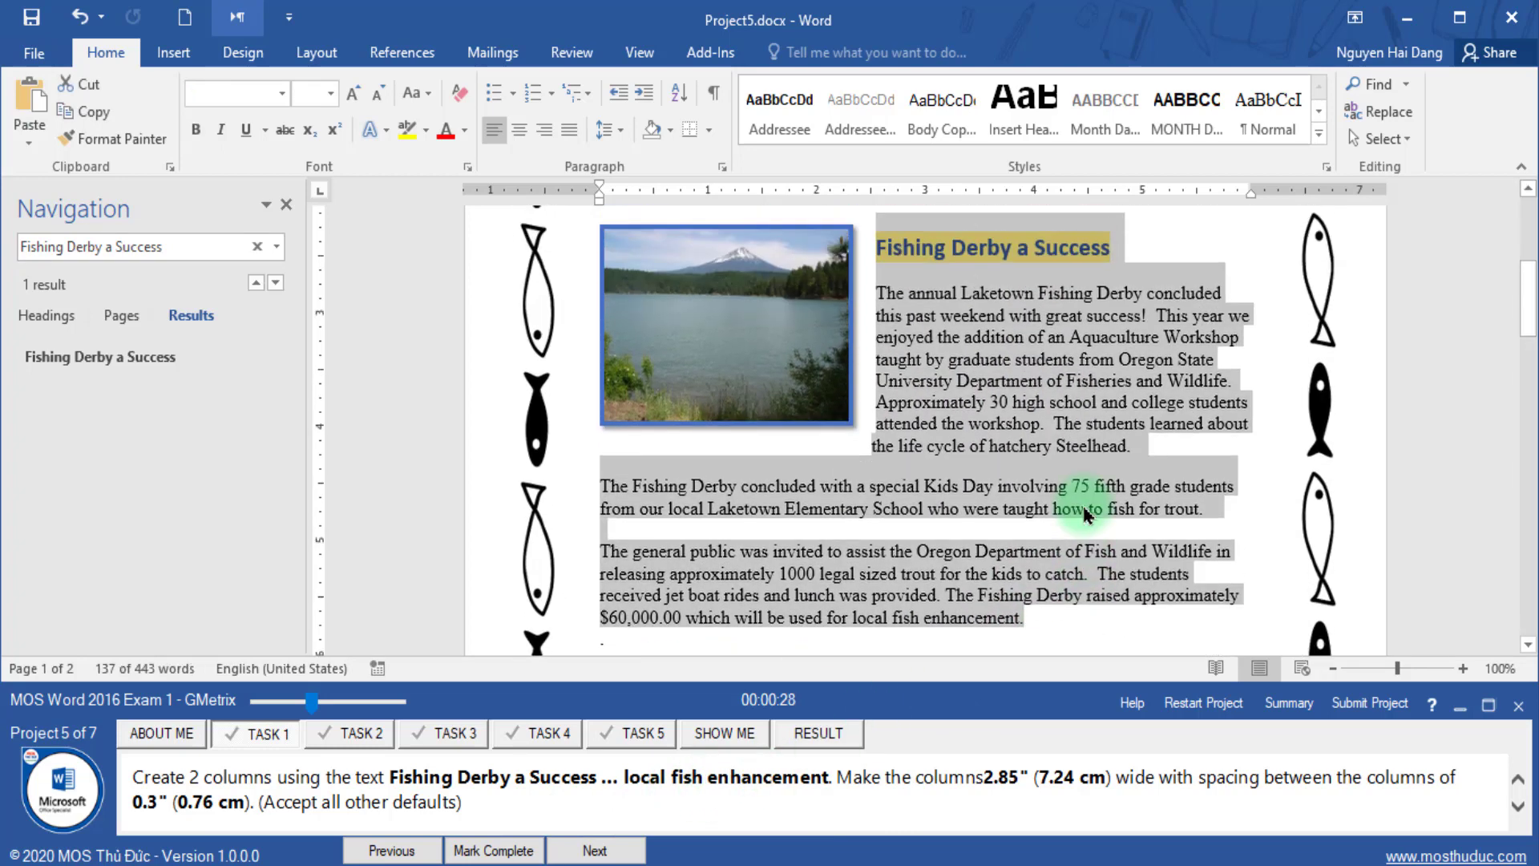
scroll(1042, 513, "up", 2)
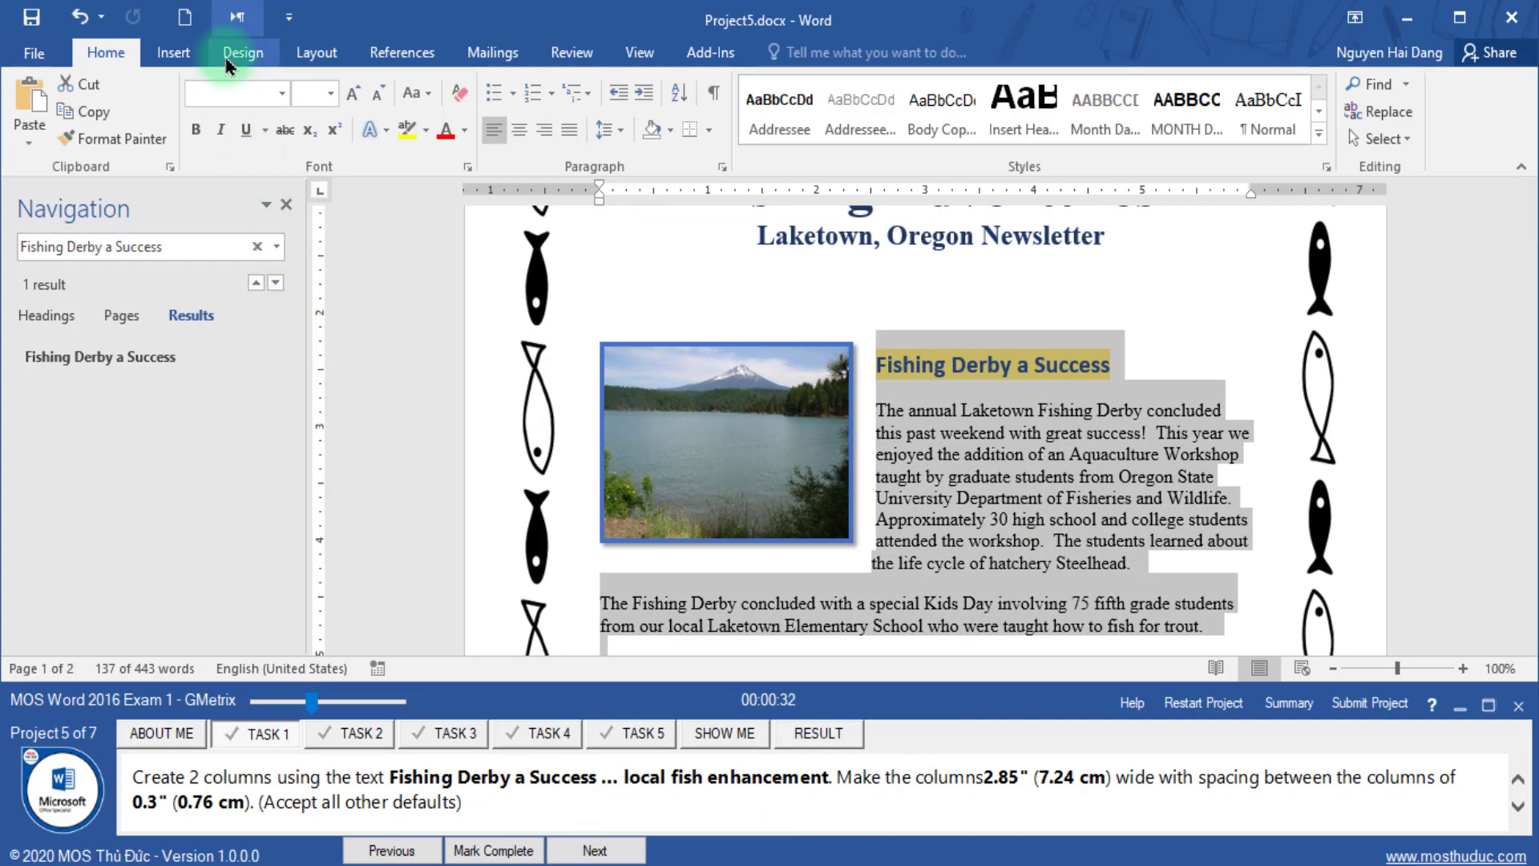
- Choose Two in the More Columns dialog for the selected article
left_click(305, 55)
left_click(210, 121)
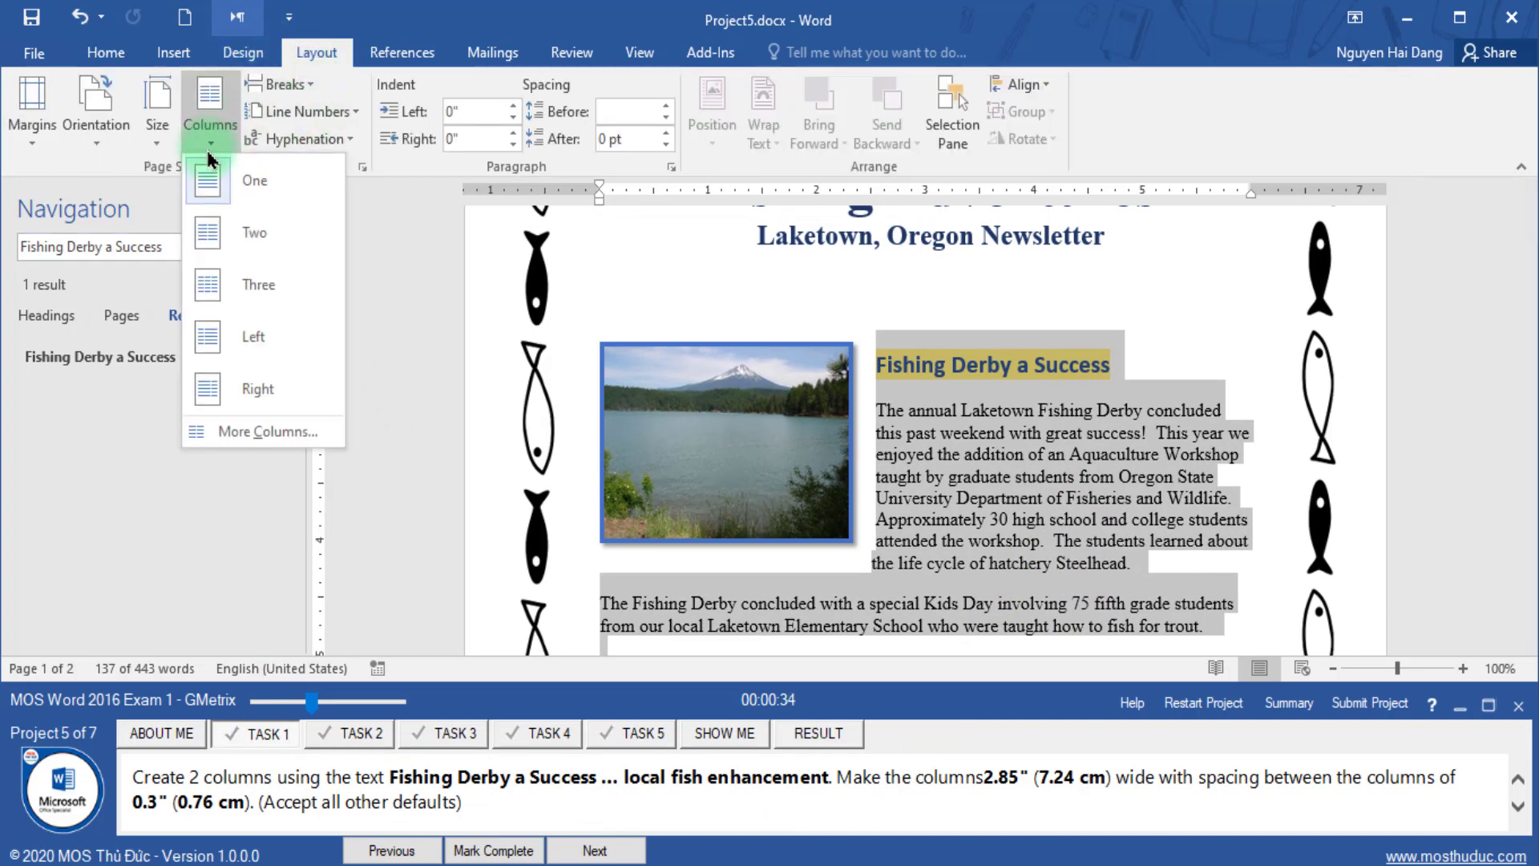
left_click(222, 431)
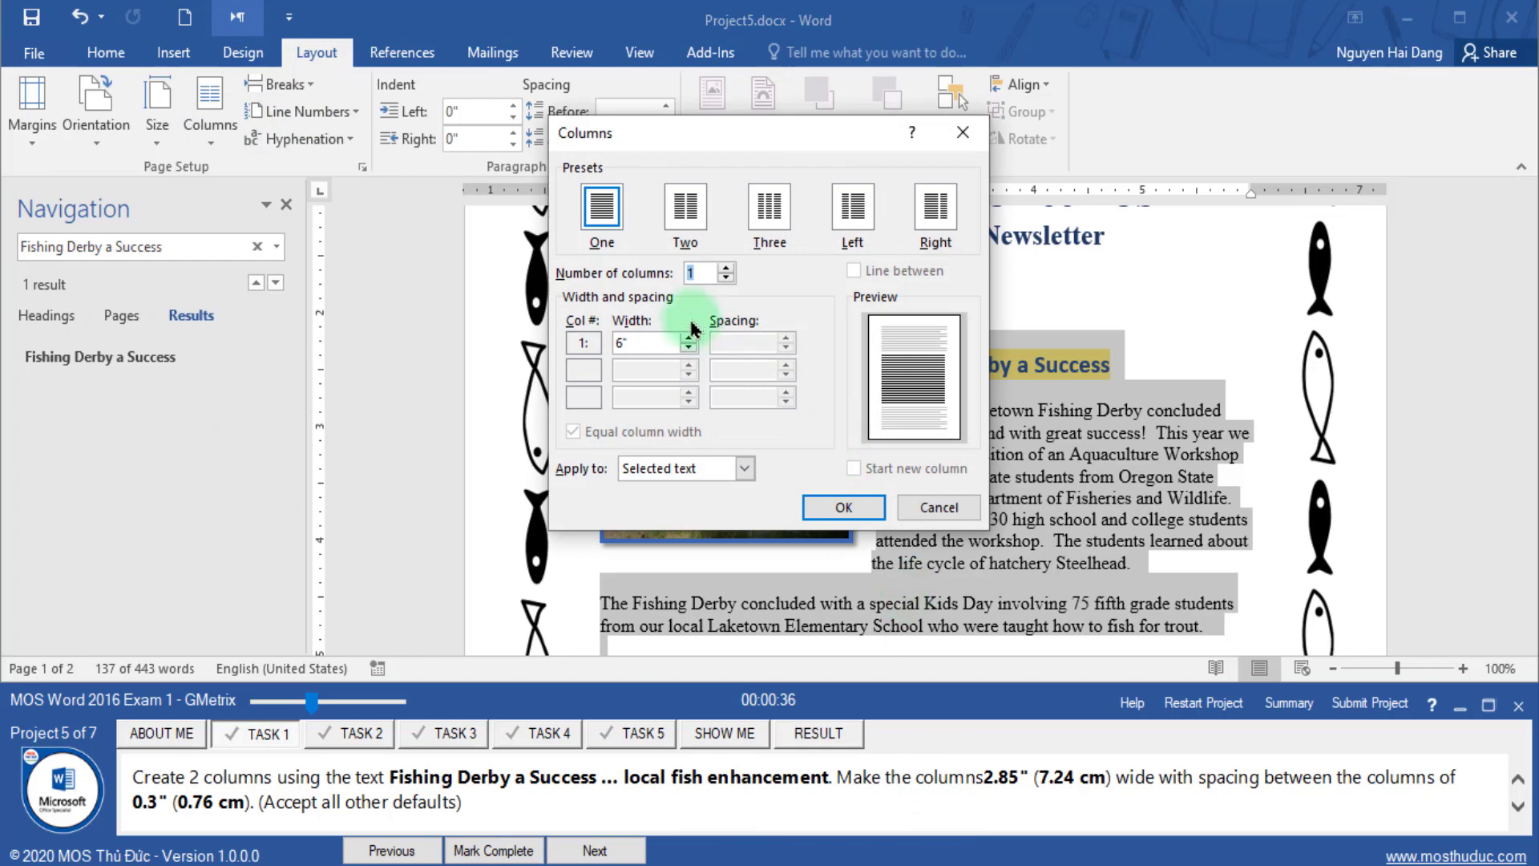
left_click(683, 210)
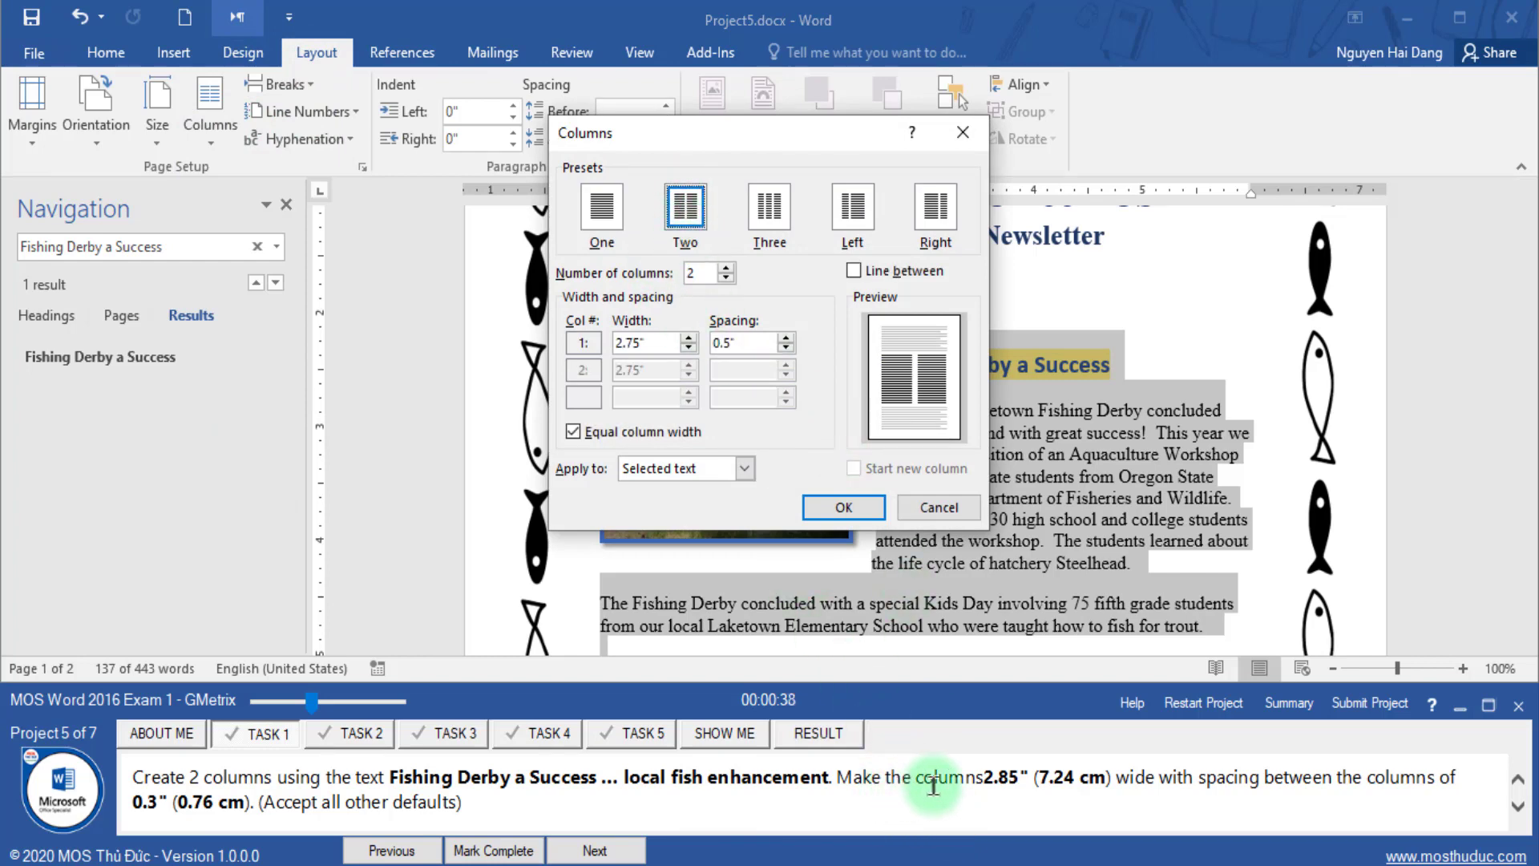
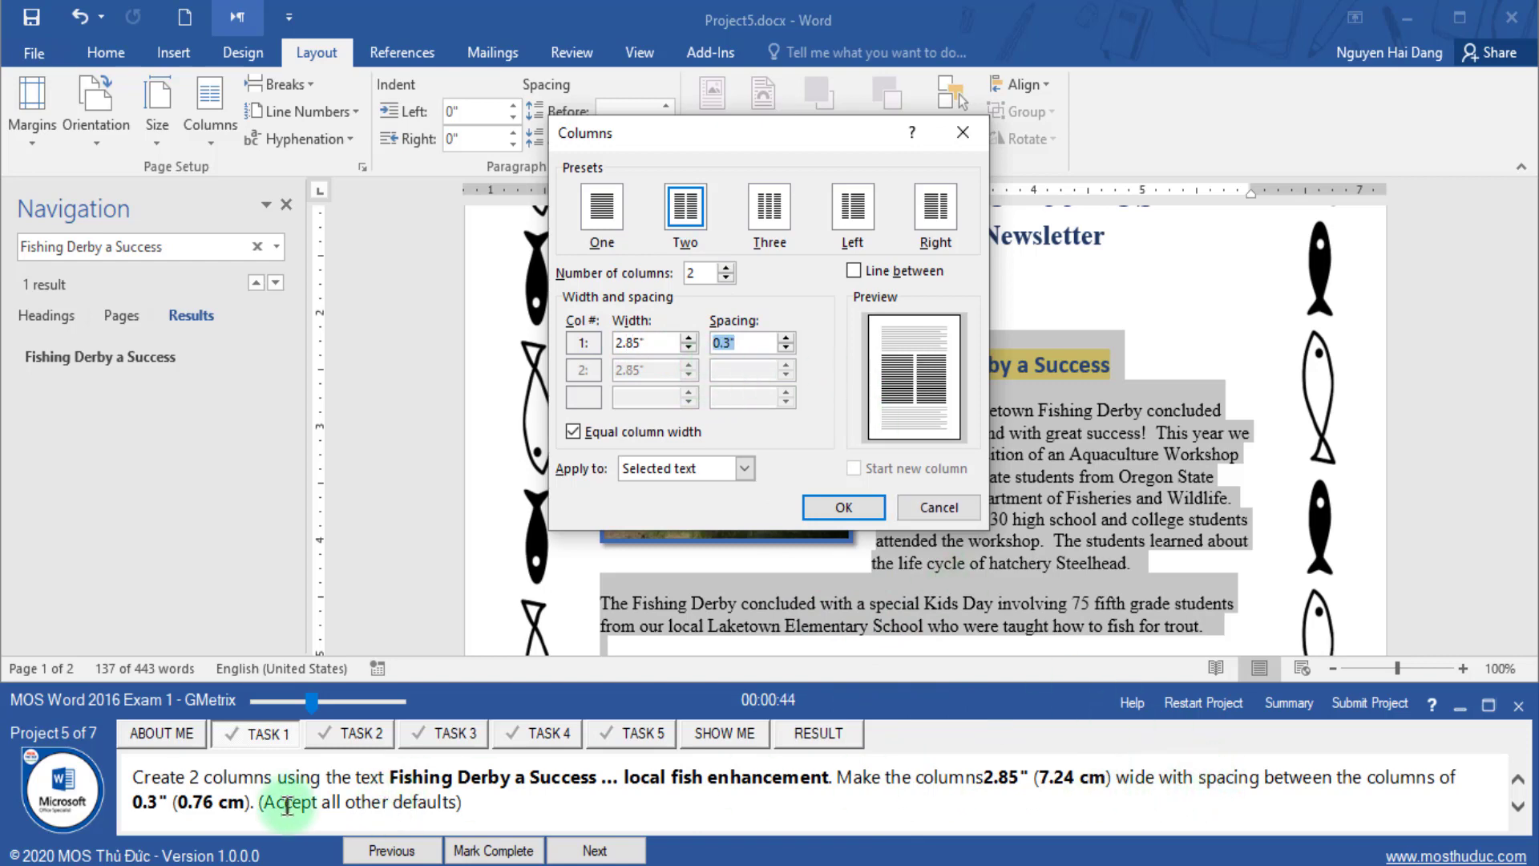
- Confirm 0.3" spacing, apply the two 2.85" columns, and mark the task complete
left_click(159, 802)
double_click(159, 803)
left_click(705, 384)
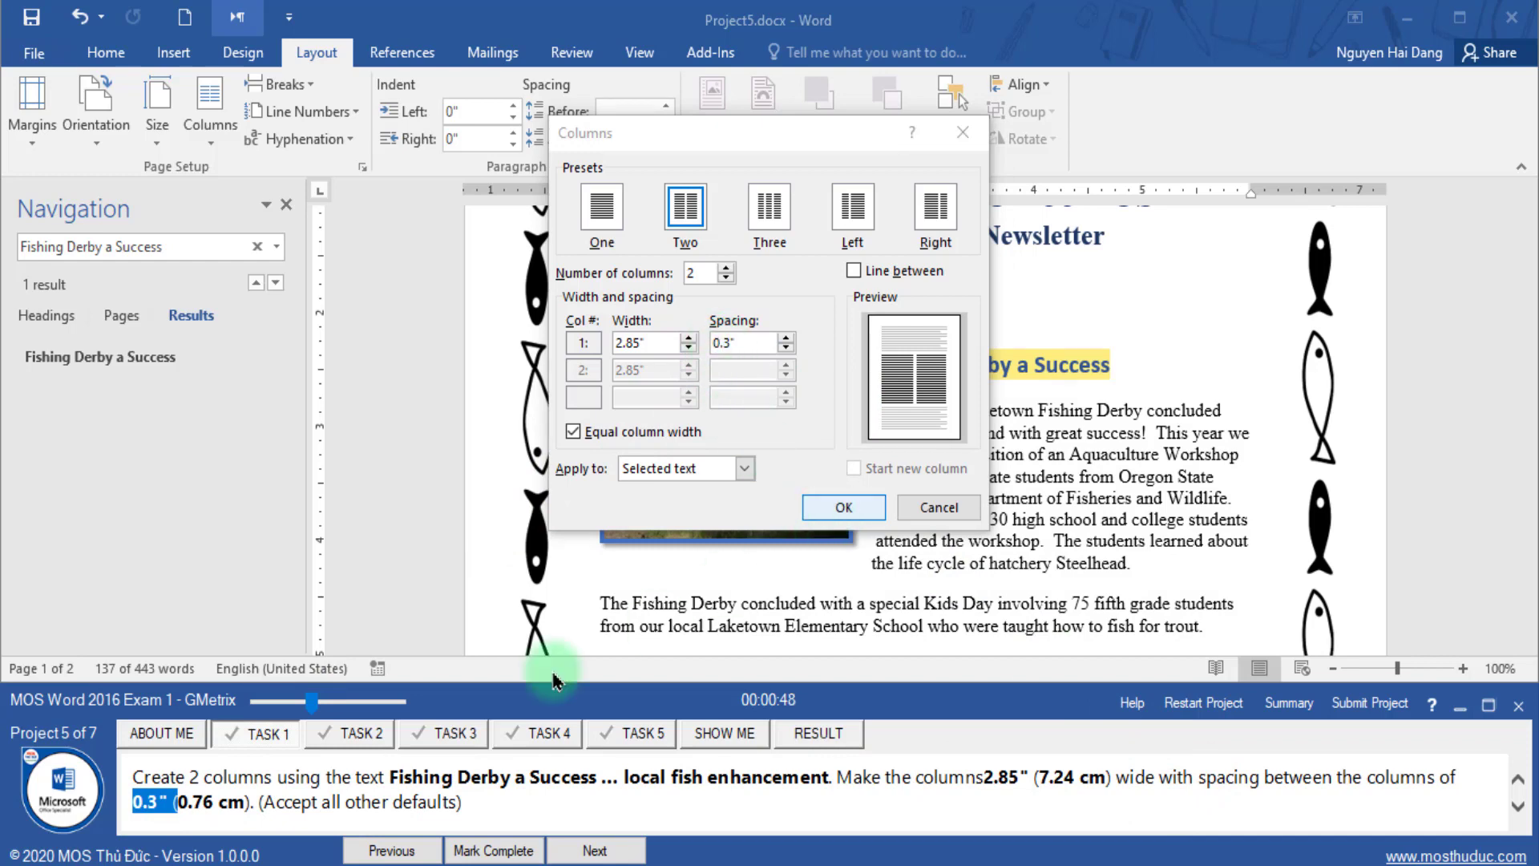
left_click_drag(258, 801, 465, 802)
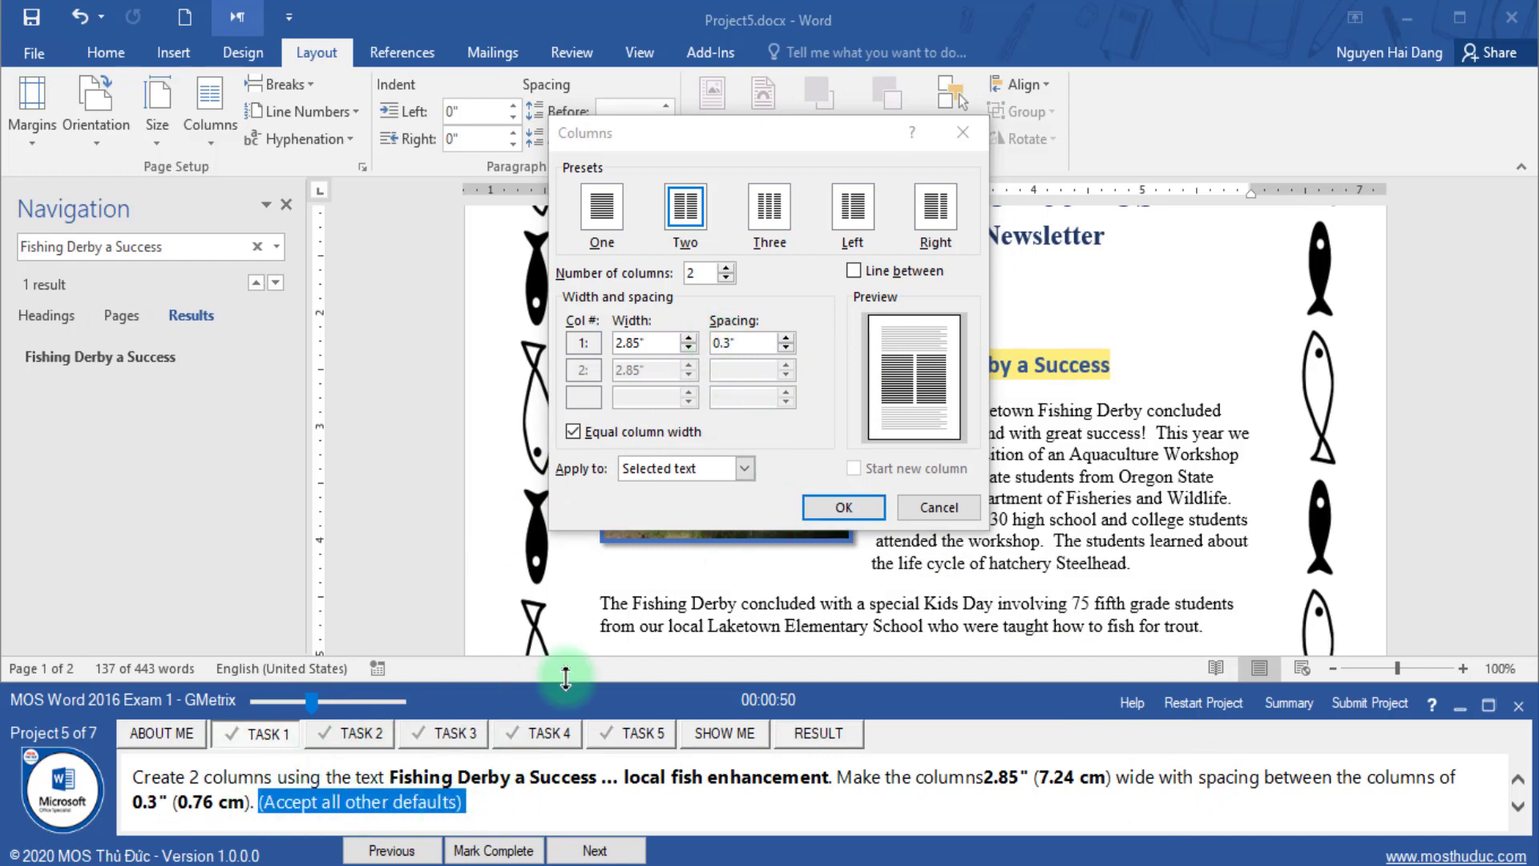
left_click(842, 505)
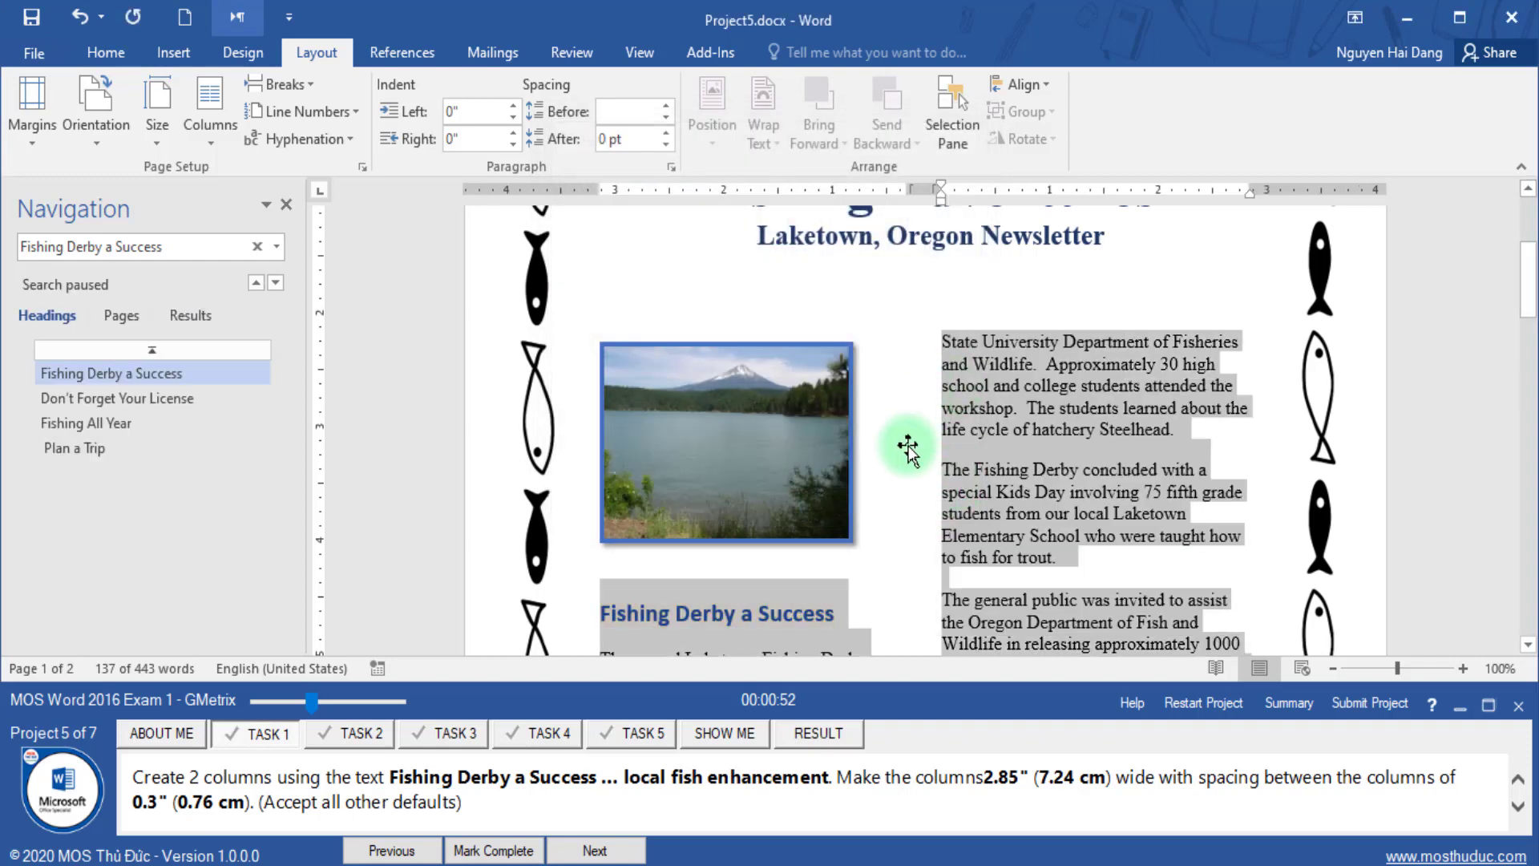
left_click(505, 851)
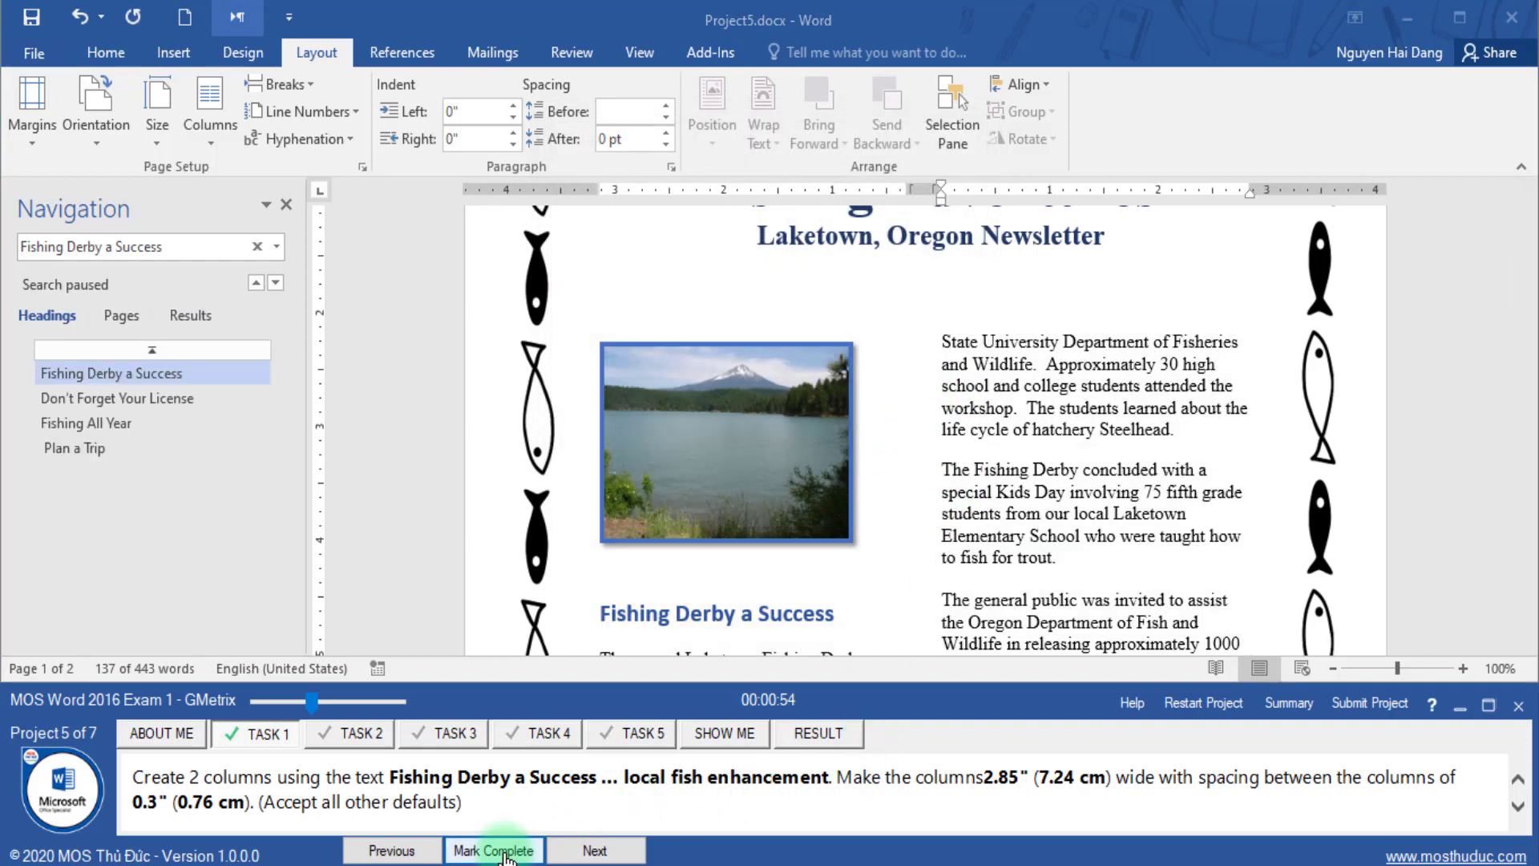
- Bring up the table-style task and jump to page 2 using the page thumbnails
left_click(577, 851)
left_click(496, 851)
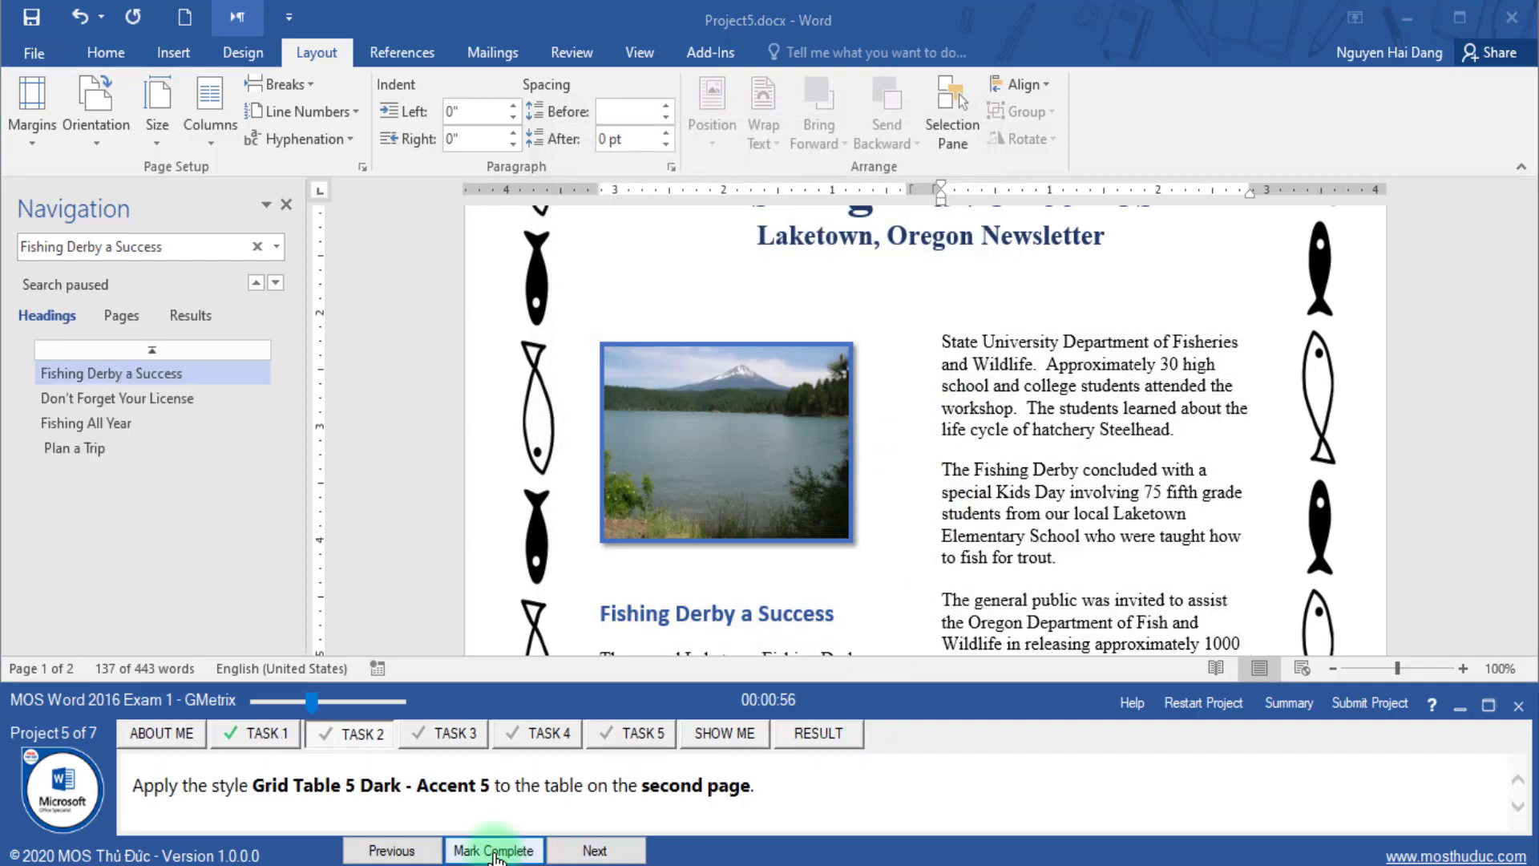
left_click(348, 702)
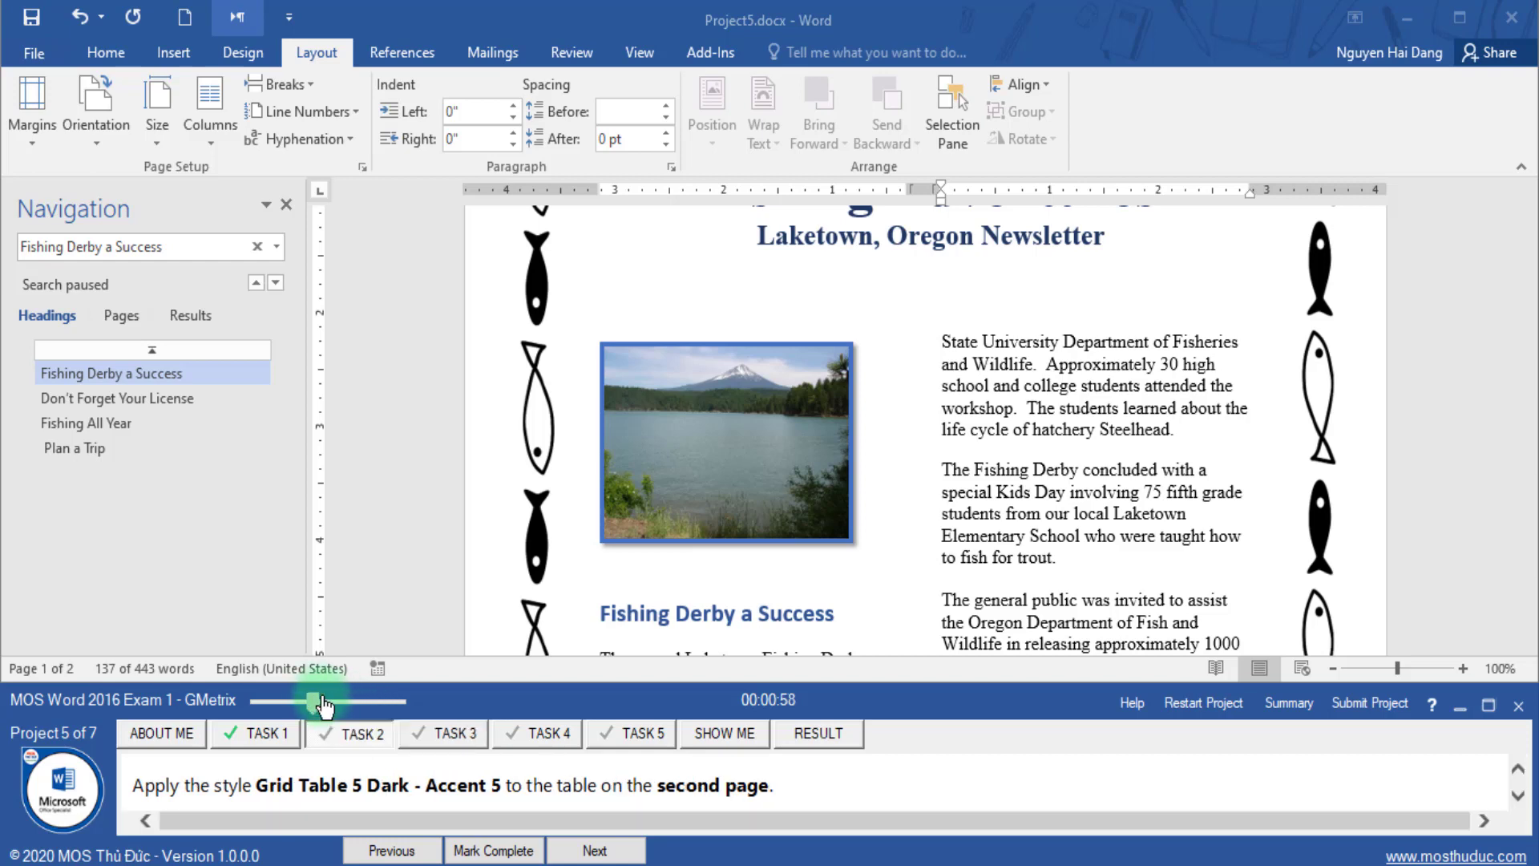
left_click(164, 788)
left_click_drag(164, 788, 514, 782)
left_click_drag(762, 788, 905, 790)
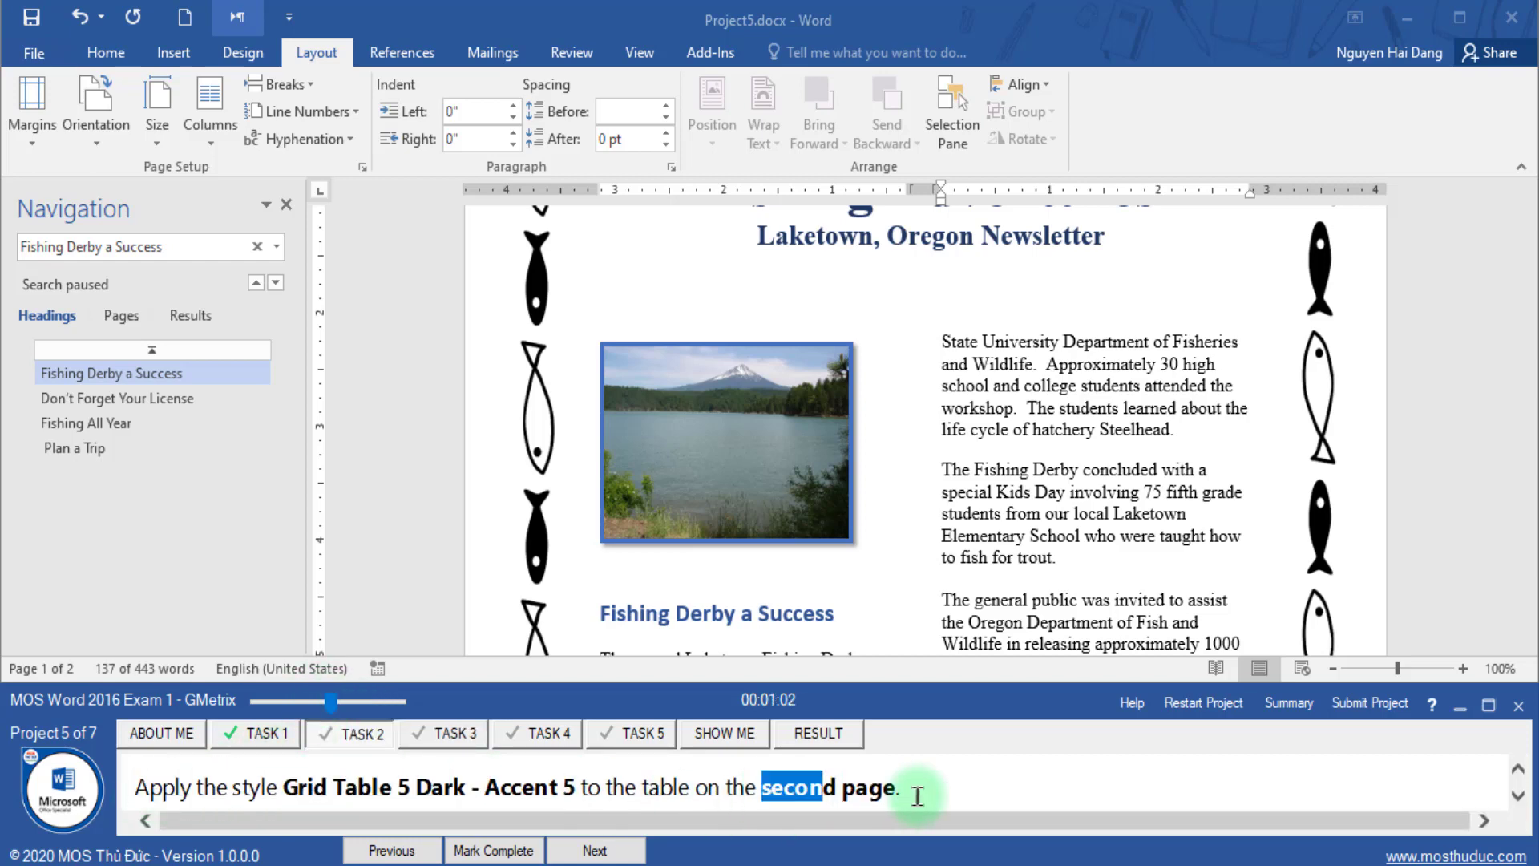
left_click(121, 315)
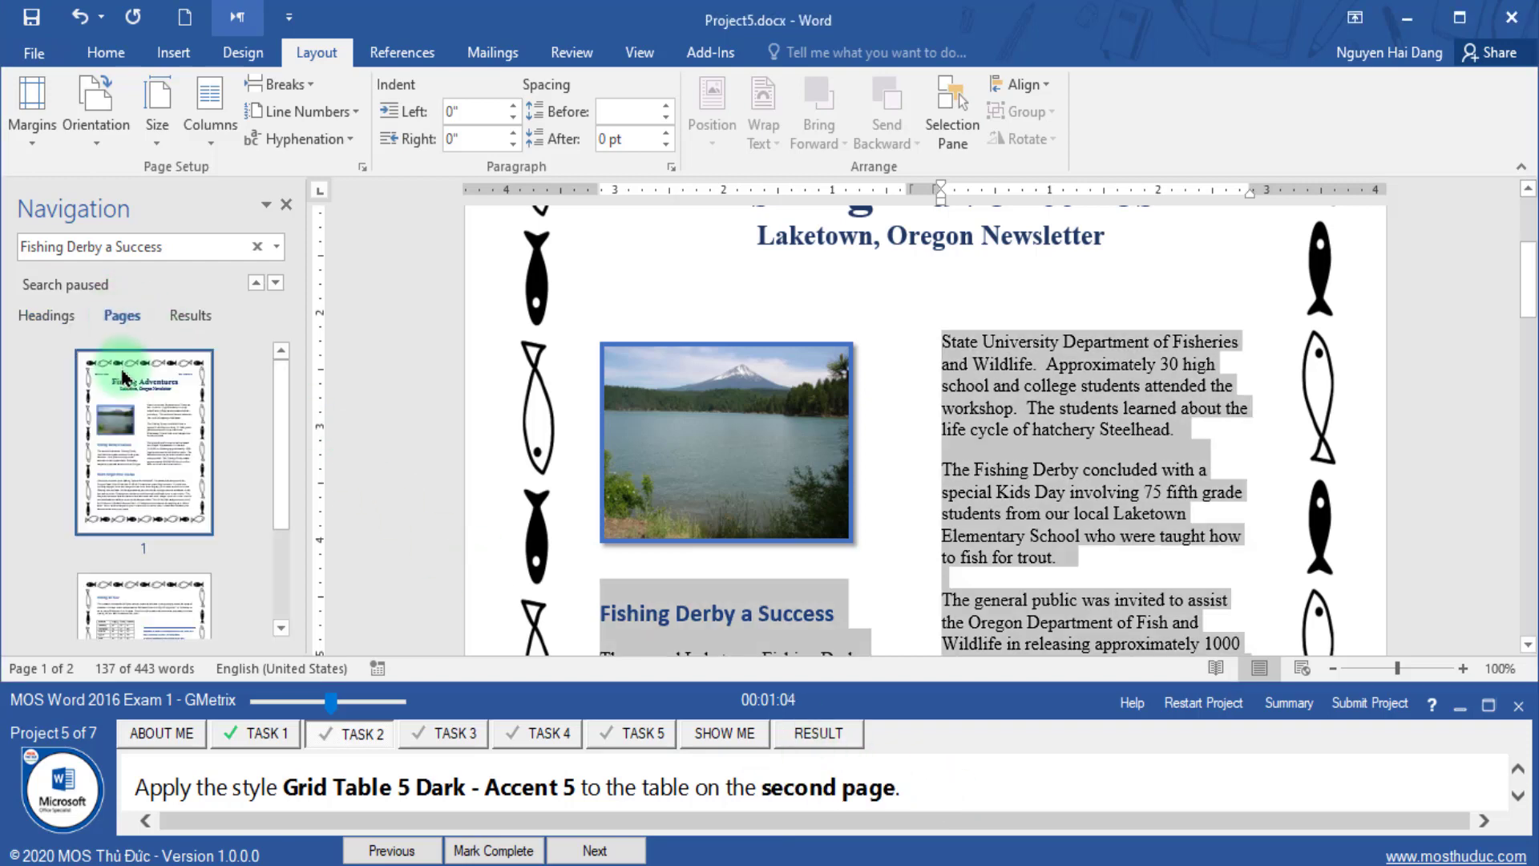
left_click(128, 593)
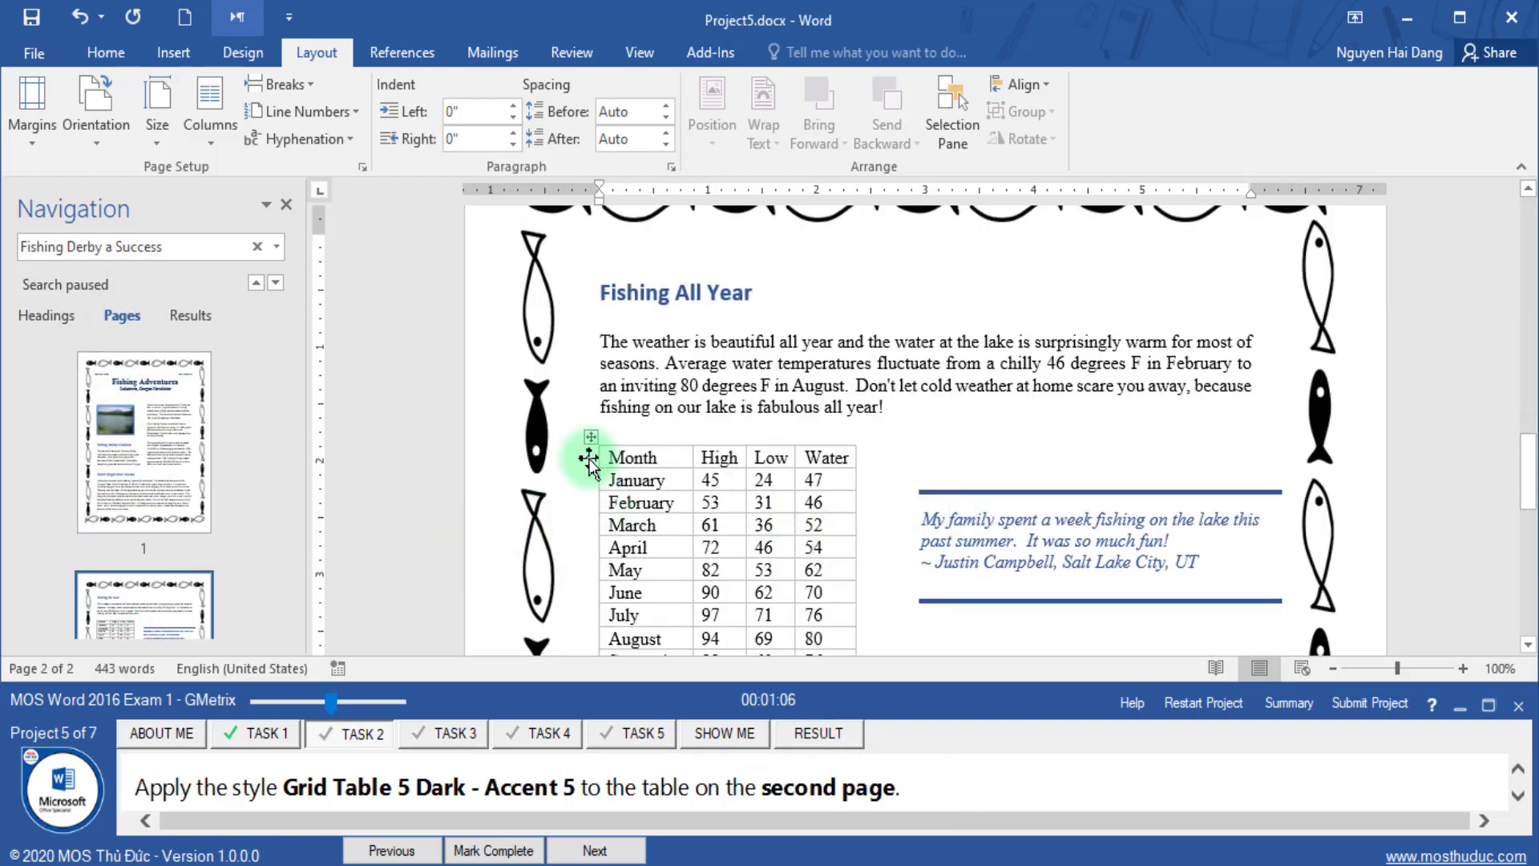
- Style the month temperature table Grid Table 5 Dark - Accent 5 and mark it complete
left_click(590, 439)
left_click_drag(285, 787, 548, 782)
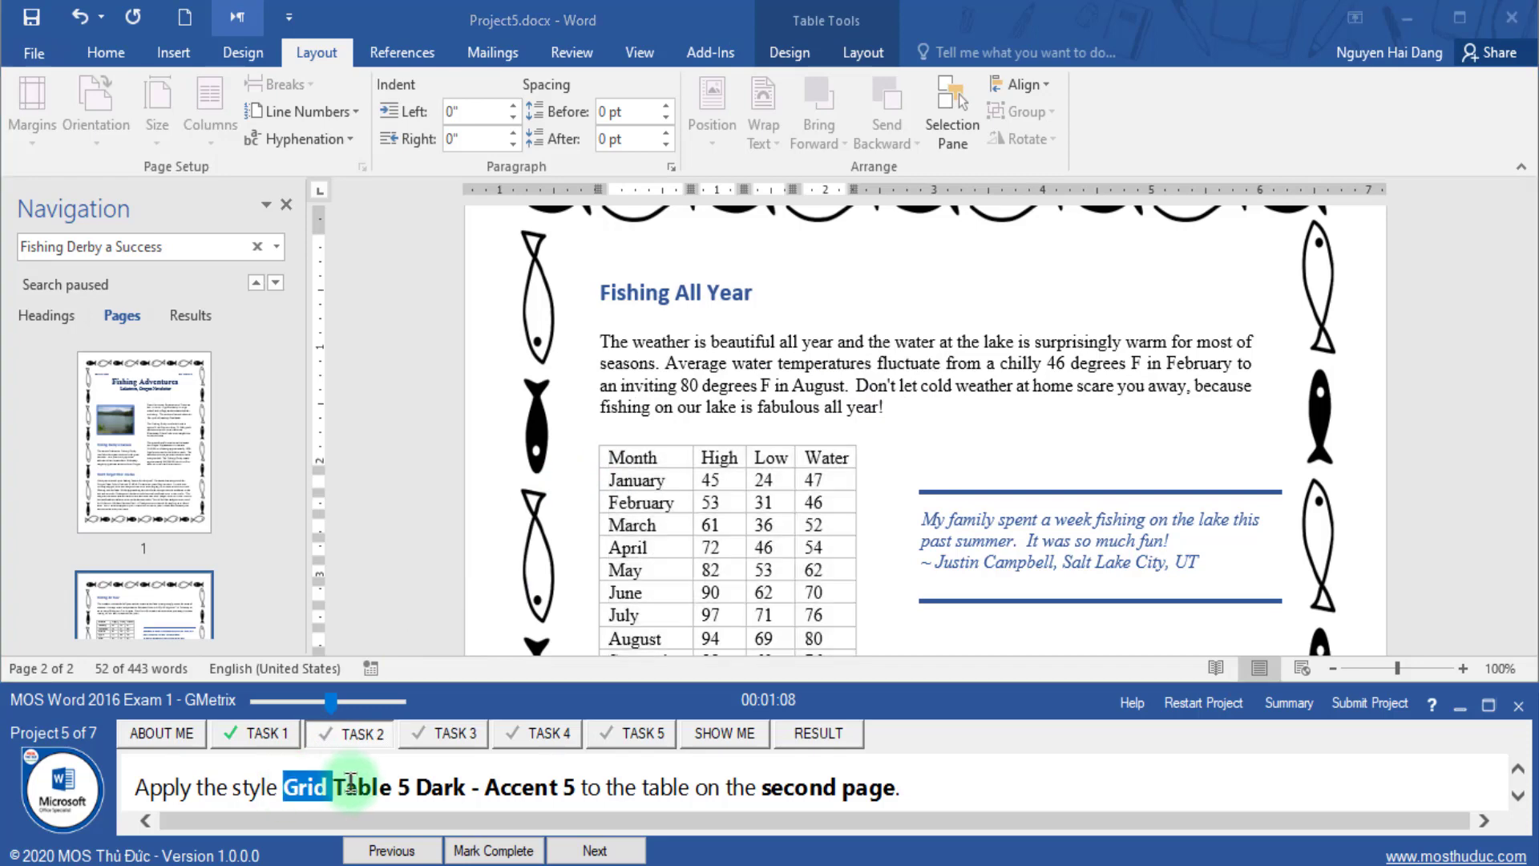
left_click(789, 52)
left_click(846, 139)
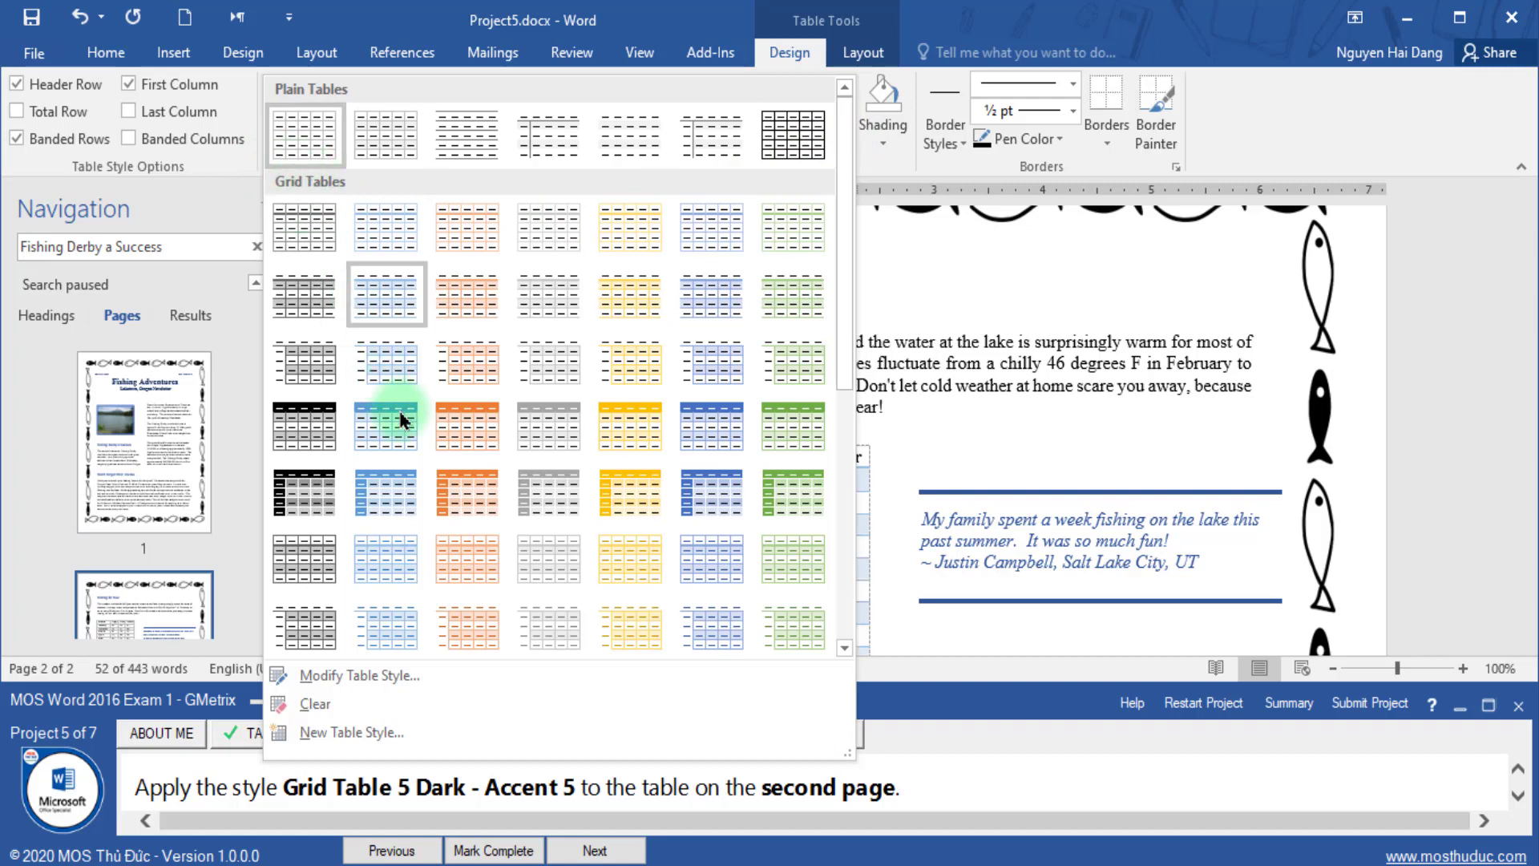
left_click(709, 488)
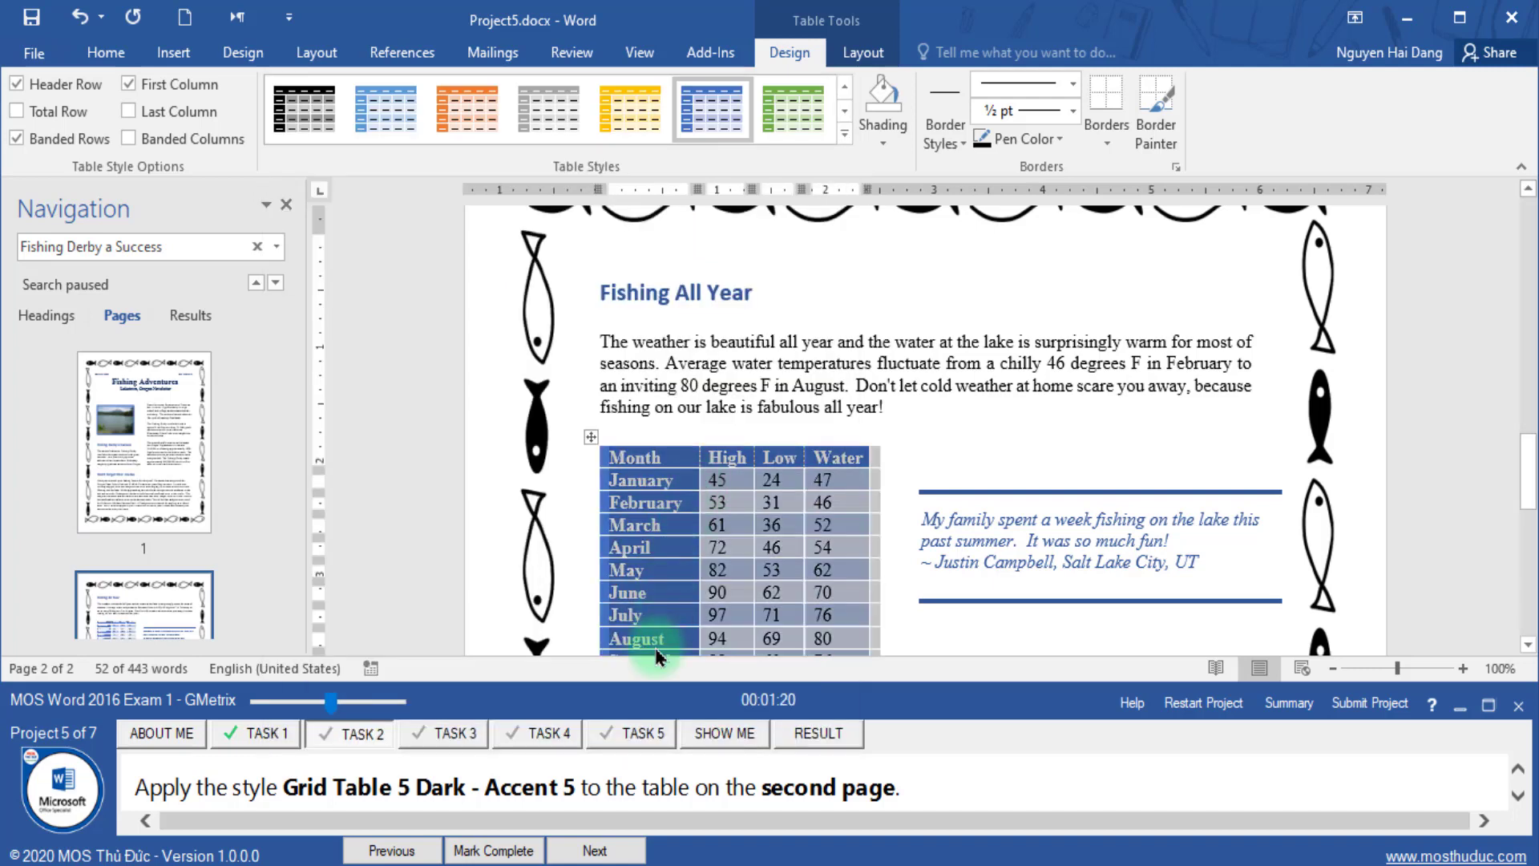
left_click(505, 852)
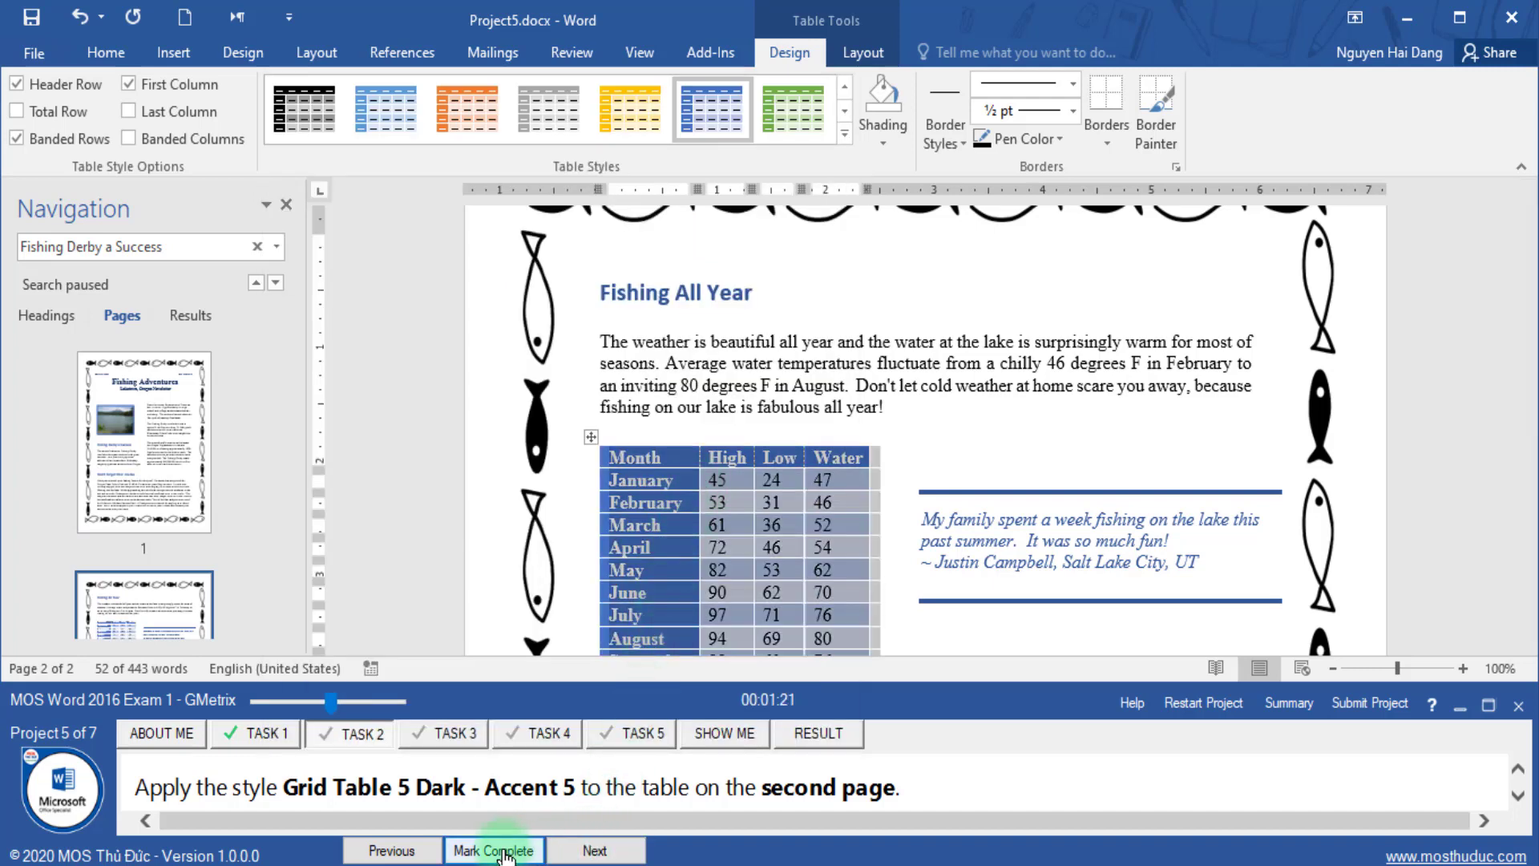
- Bring up the endnote task and review its page and wording requirements
left_click(564, 852)
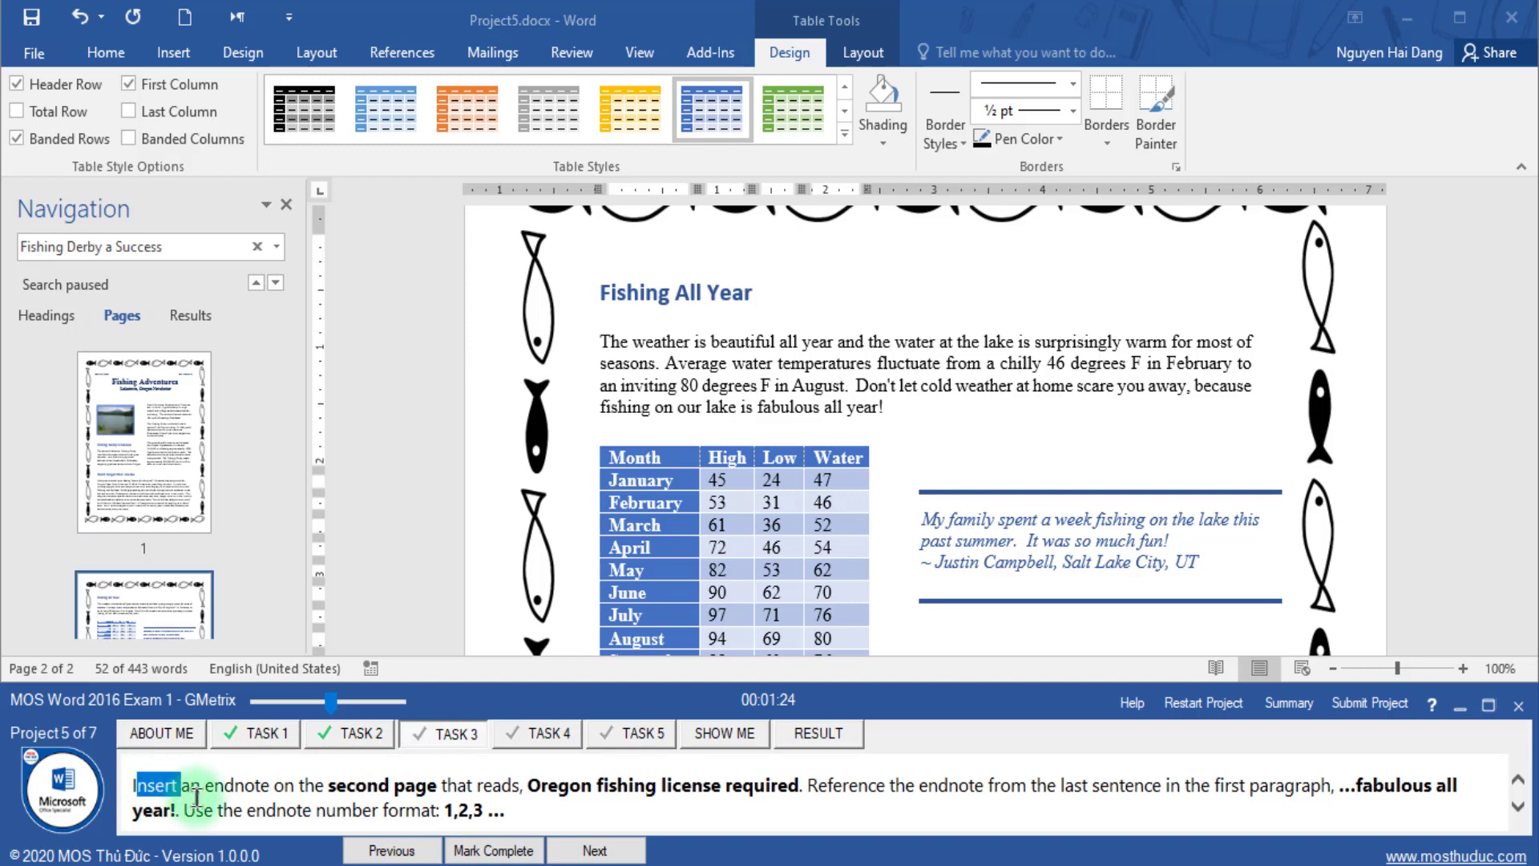
double_click(233, 782)
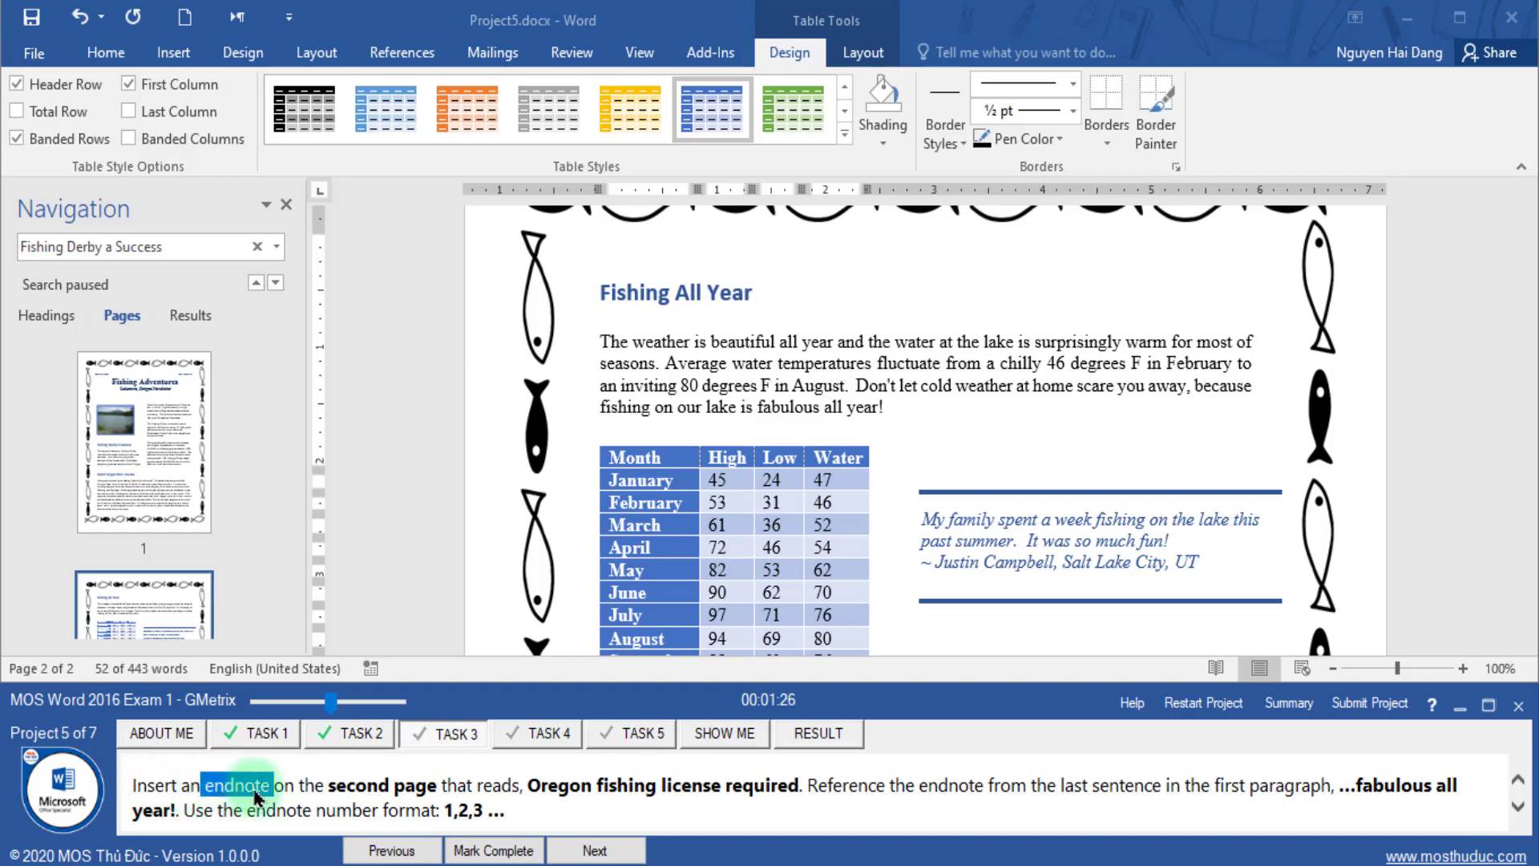
left_click_drag(326, 782, 419, 785)
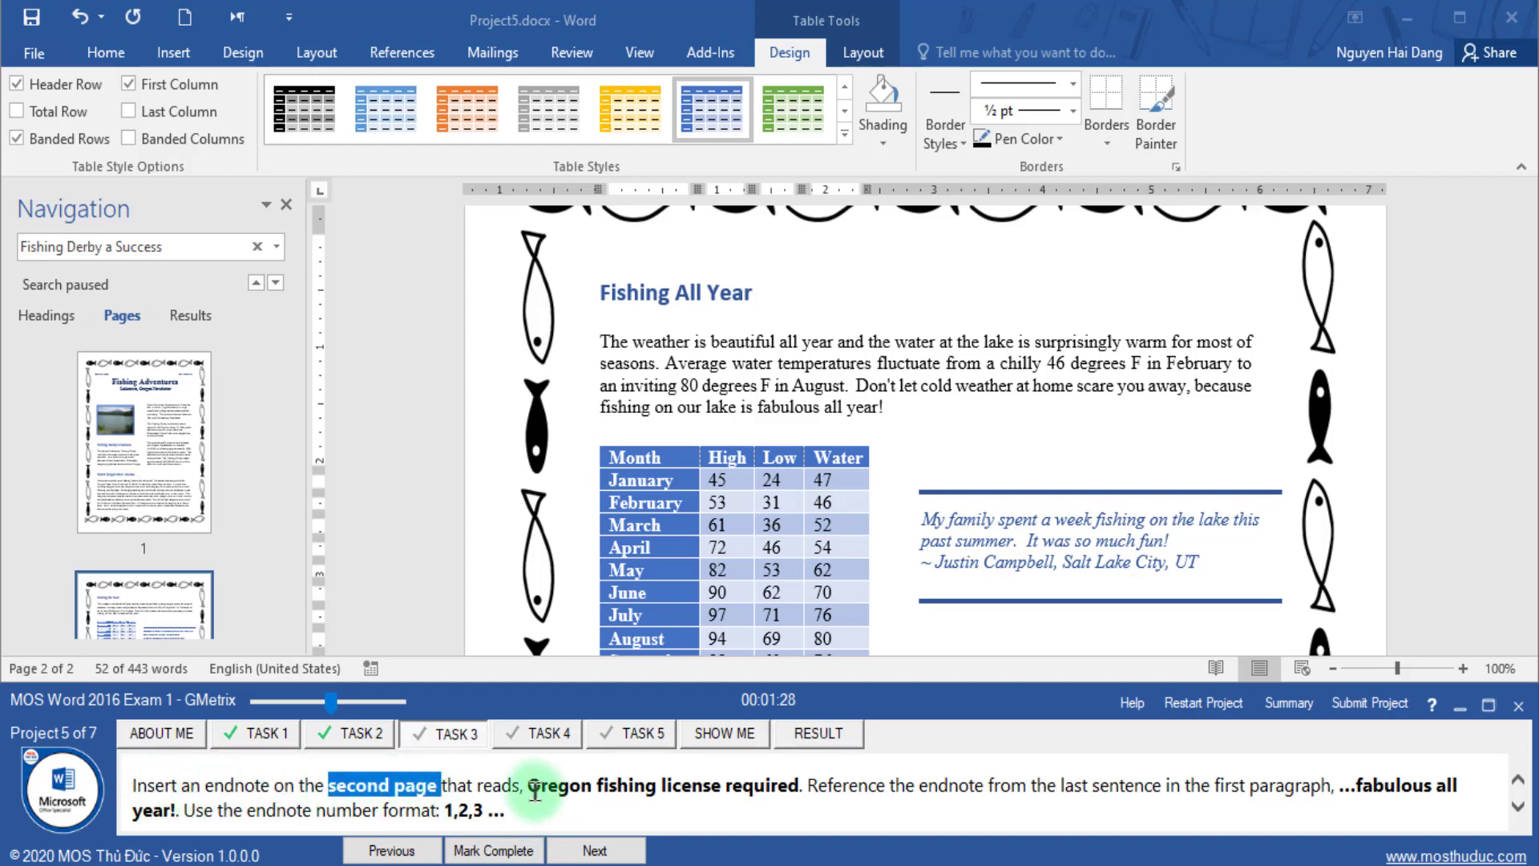
left_click_drag(531, 790, 1331, 785)
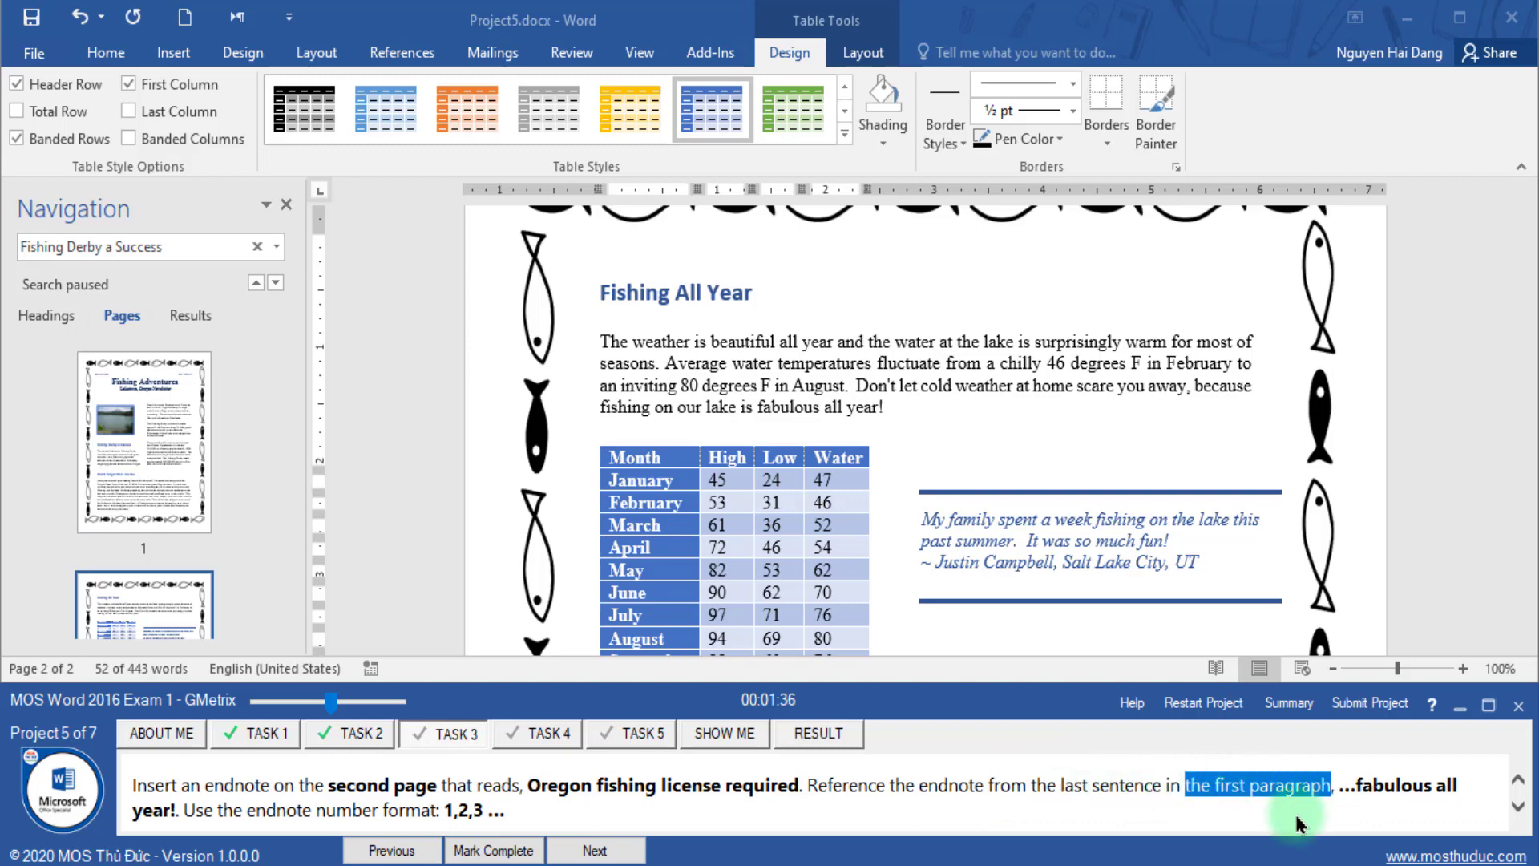
- Place the cursor after 'fabulous all year!' and copy 'Oregon fishing license required' from the task
left_click(780, 408)
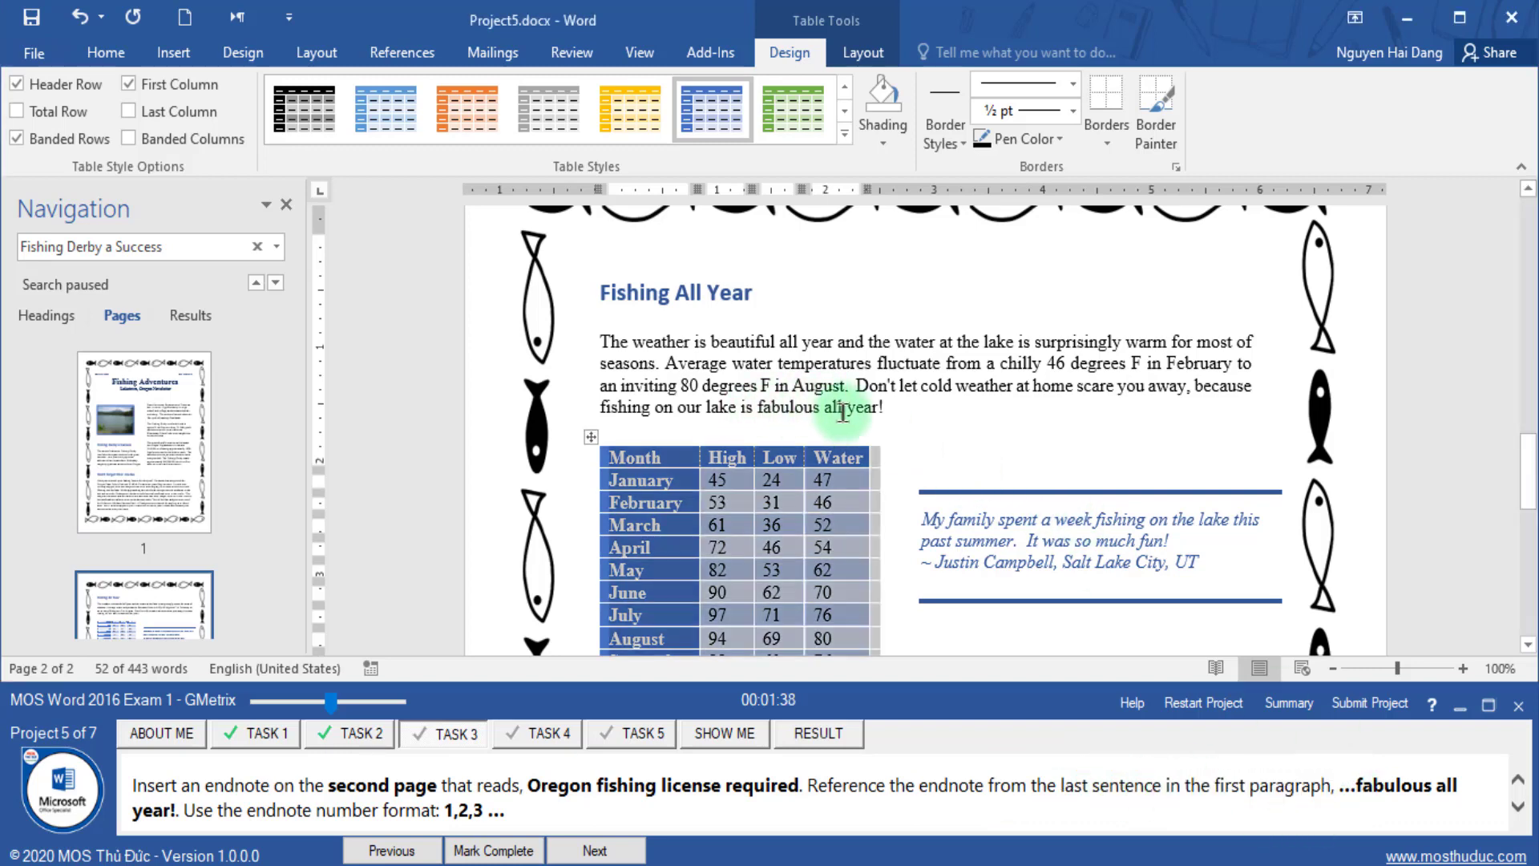
left_click_drag(739, 407, 883, 408)
left_click(910, 429)
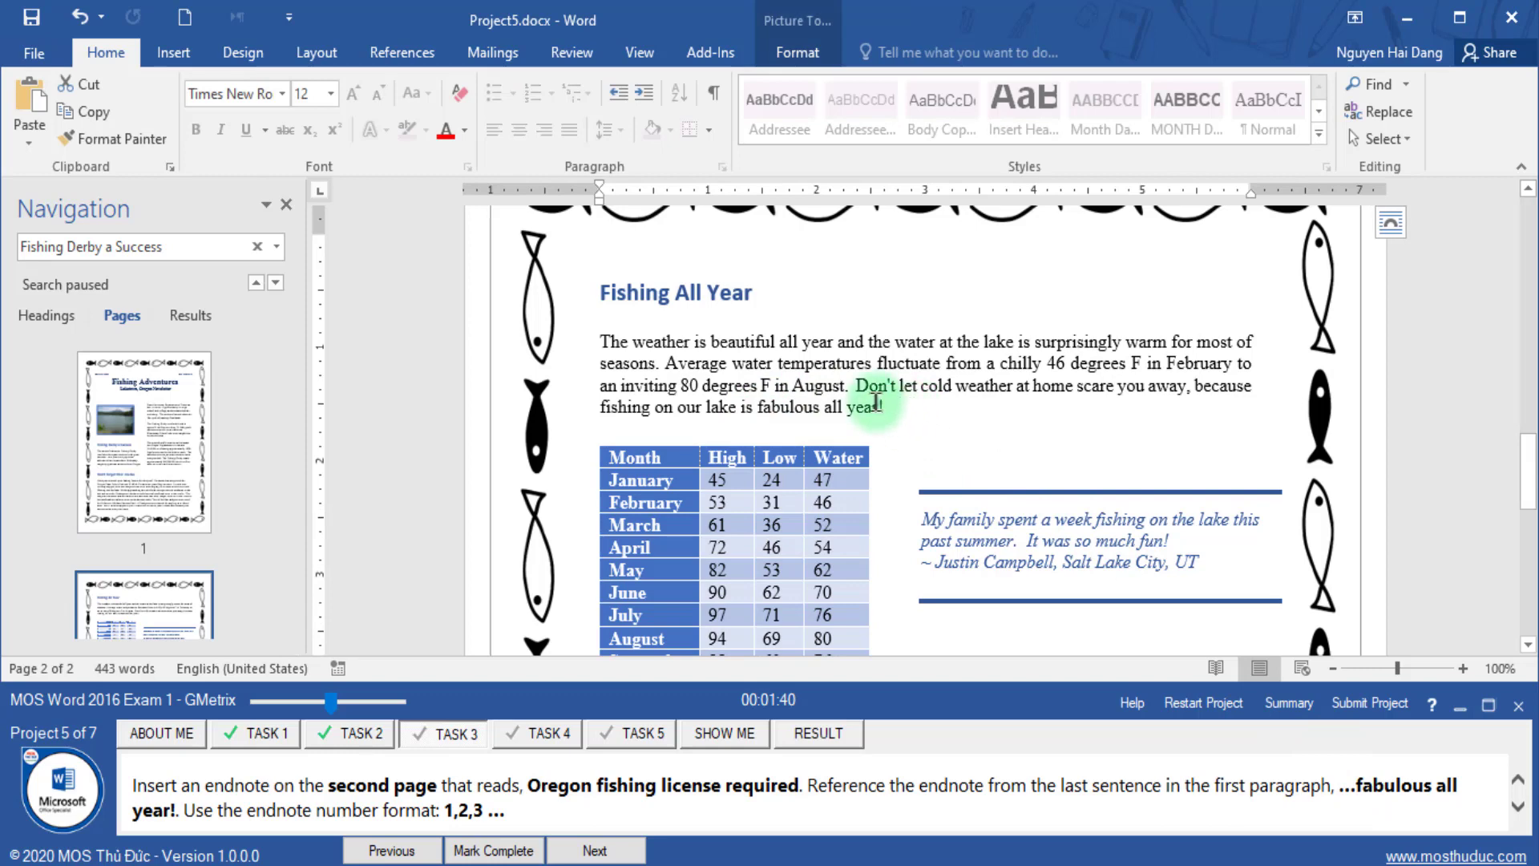
left_click(886, 403)
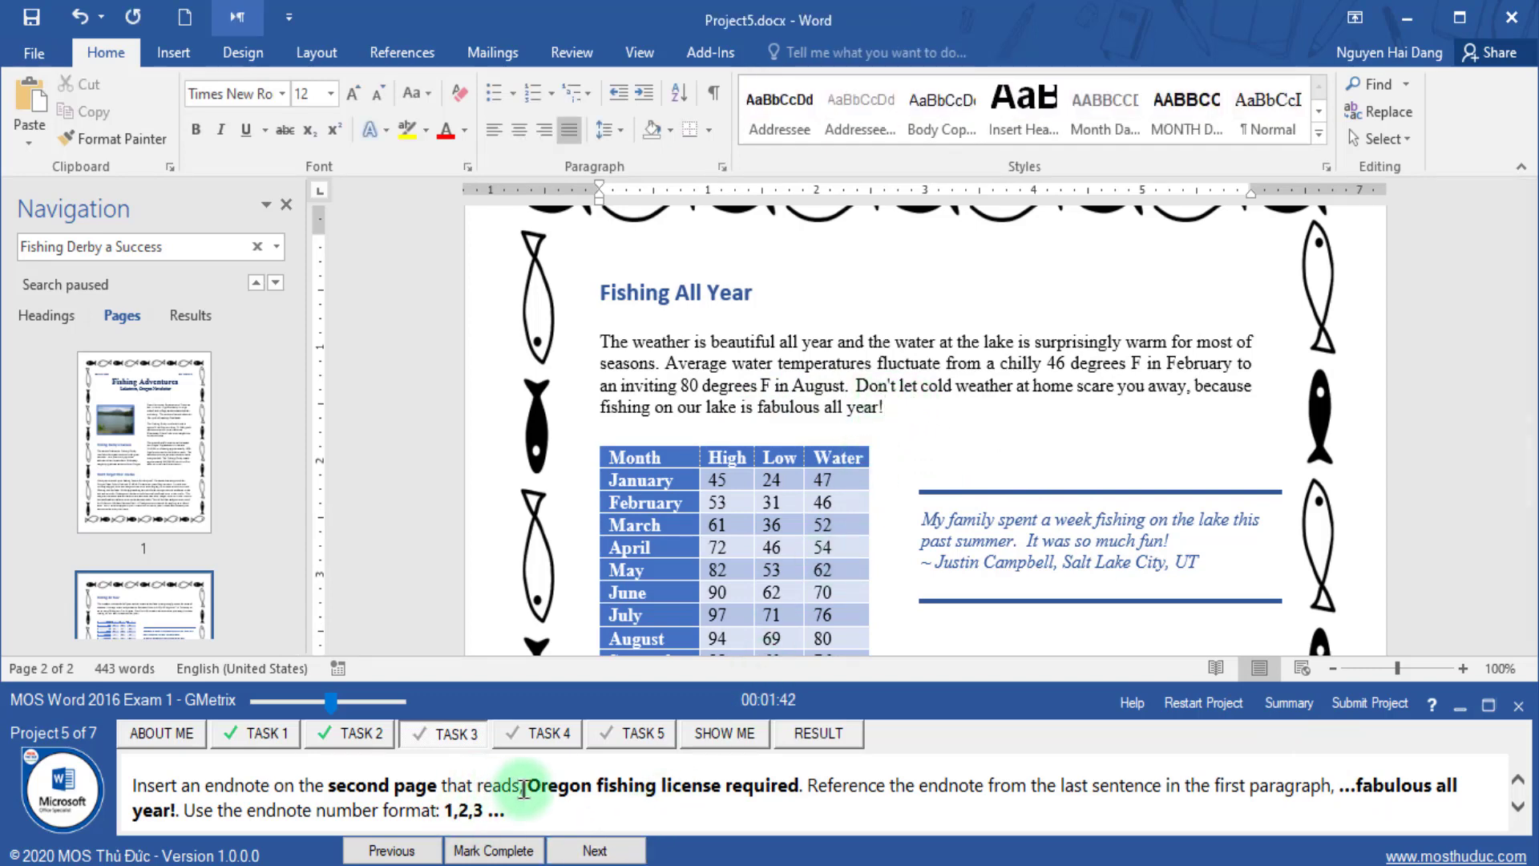
left_click_drag(524, 789, 796, 784)
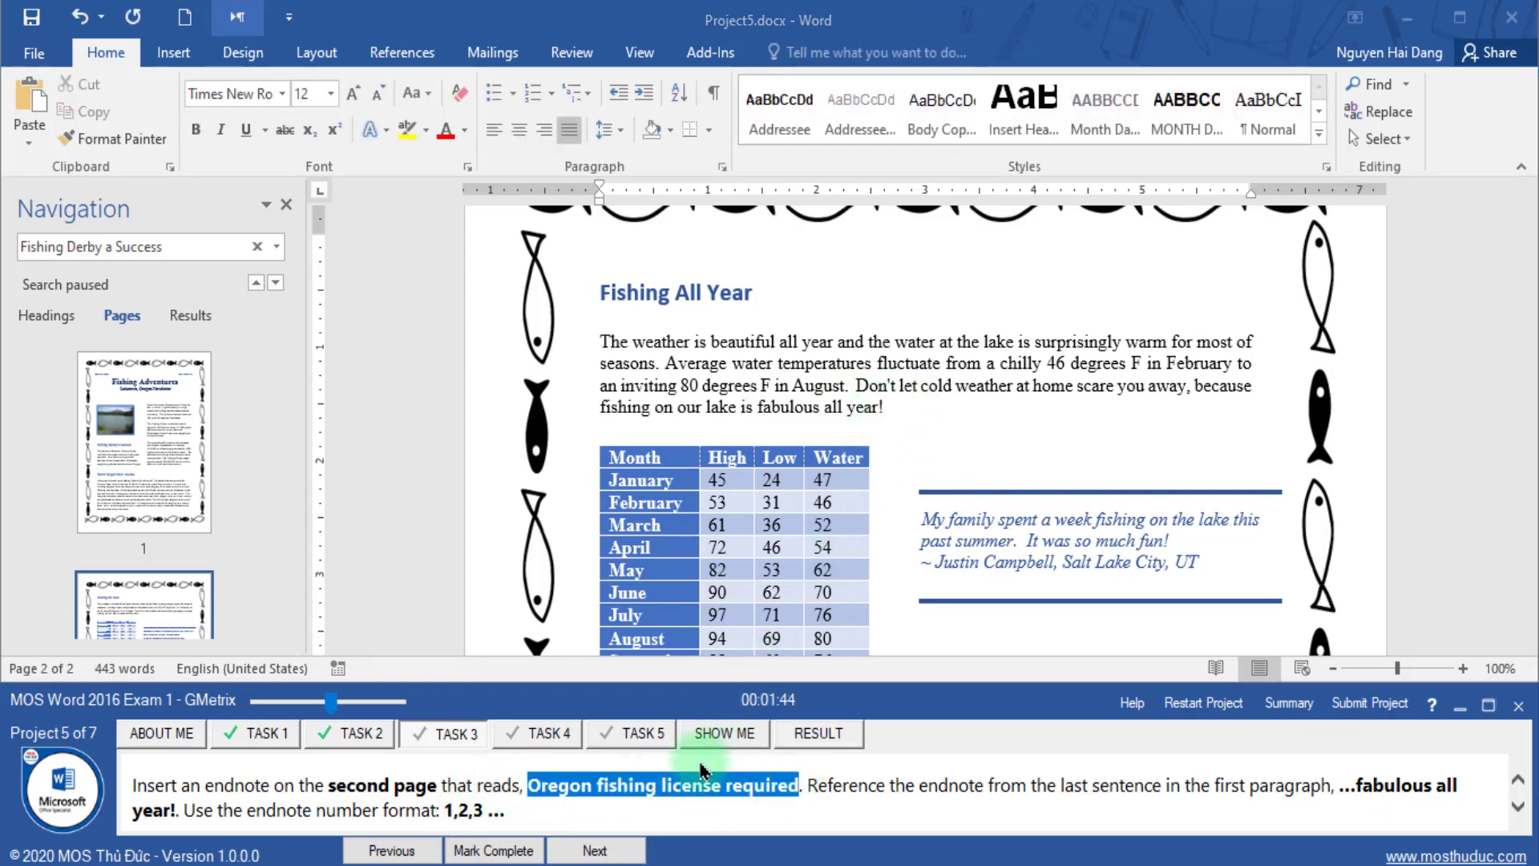
left_click(210, 782)
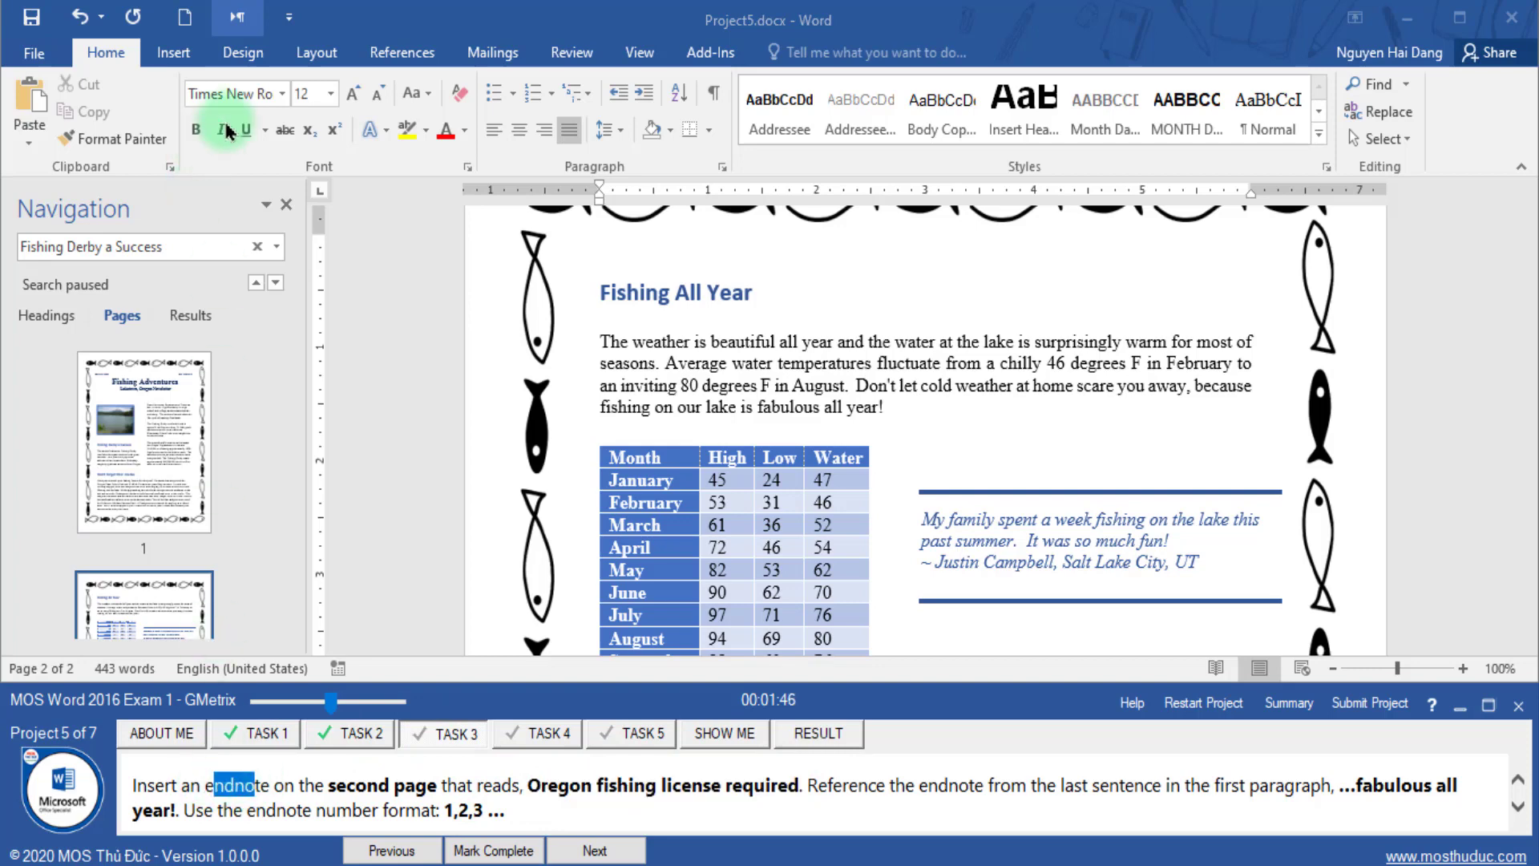
left_click(417, 54)
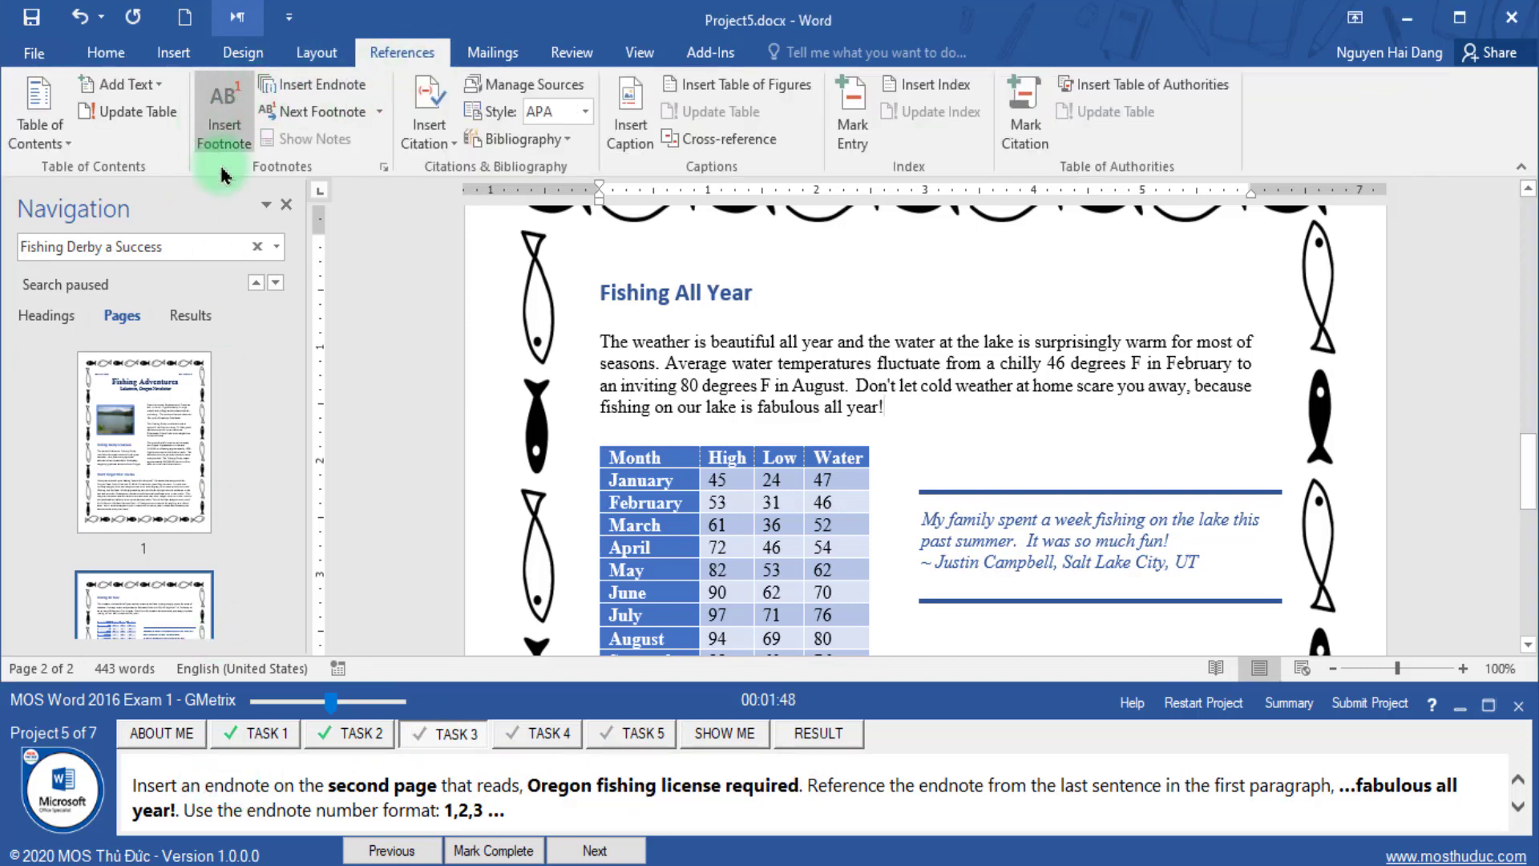
- Set the Footnote and Endnote dialog to Endnotes with 1, 2, 3 number format
left_click(383, 168)
left_click(741, 393)
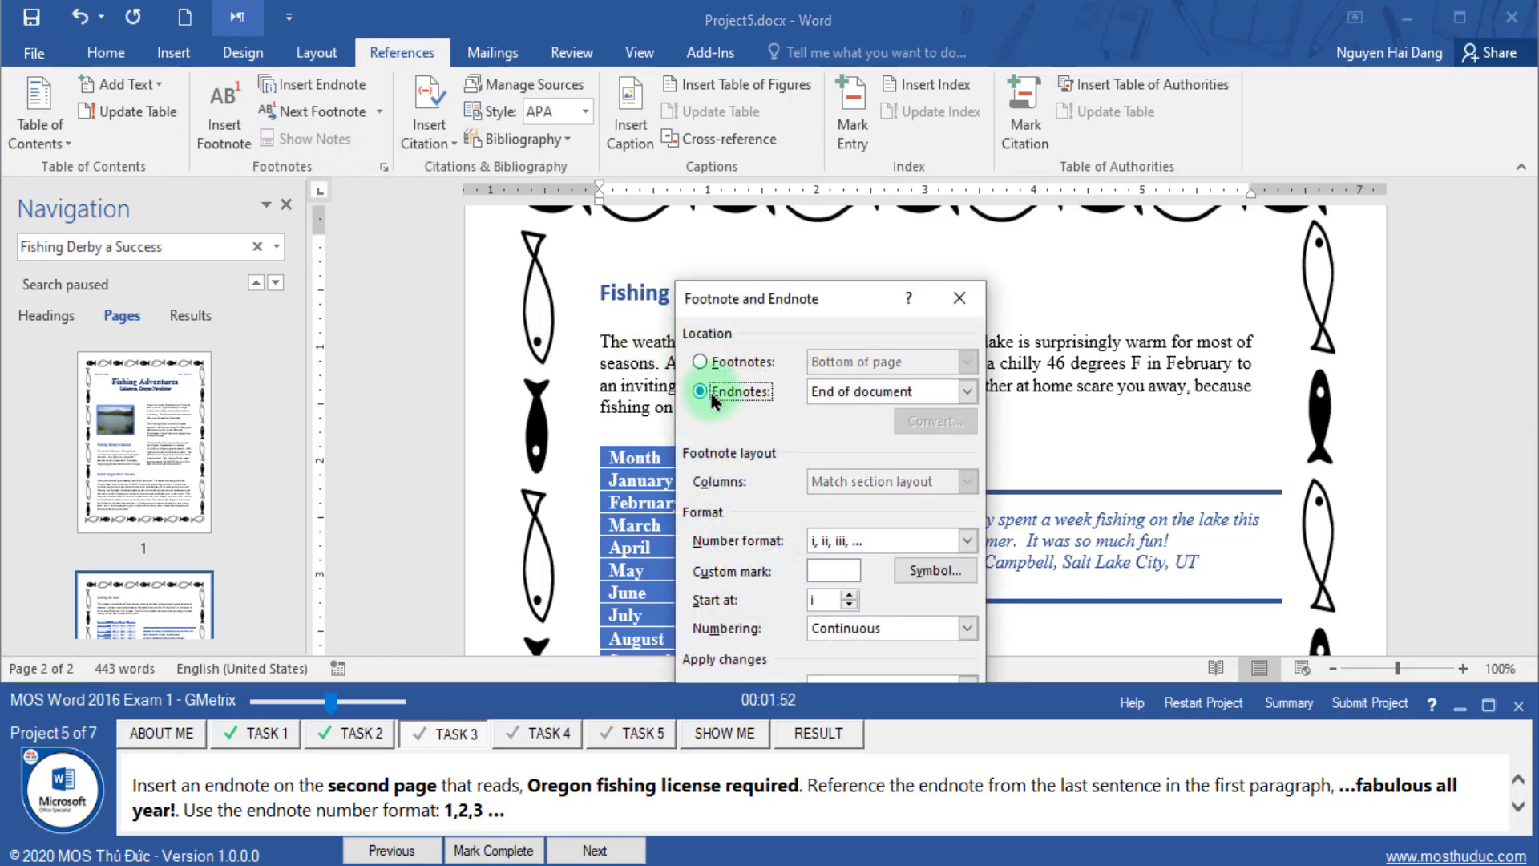
left_click(830, 542)
left_click(831, 561)
left_click_drag(797, 301, 751, 178)
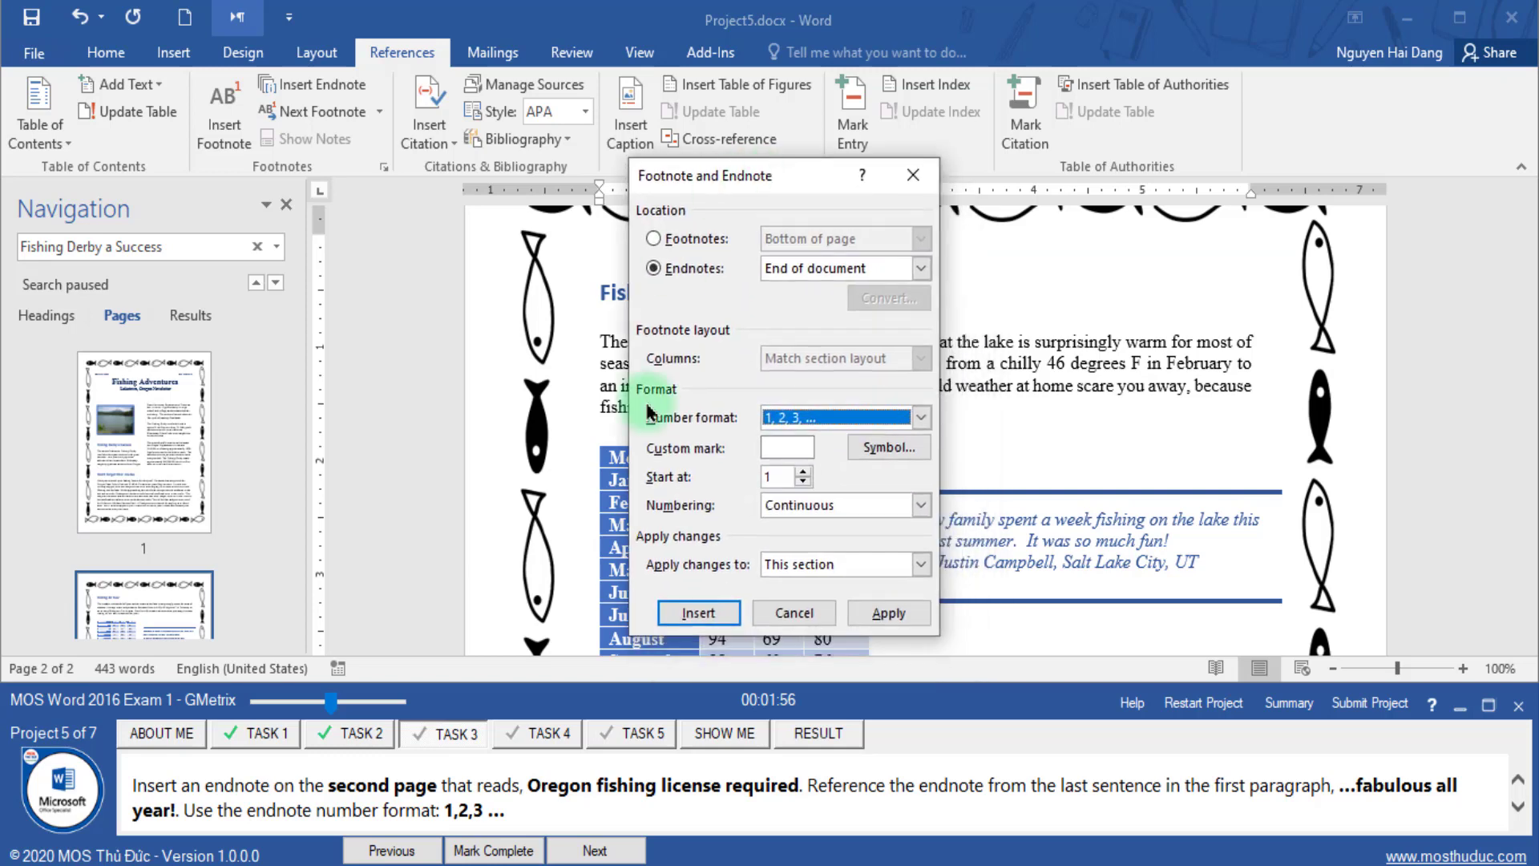
left_click_drag(272, 810, 503, 809)
left_click(726, 420)
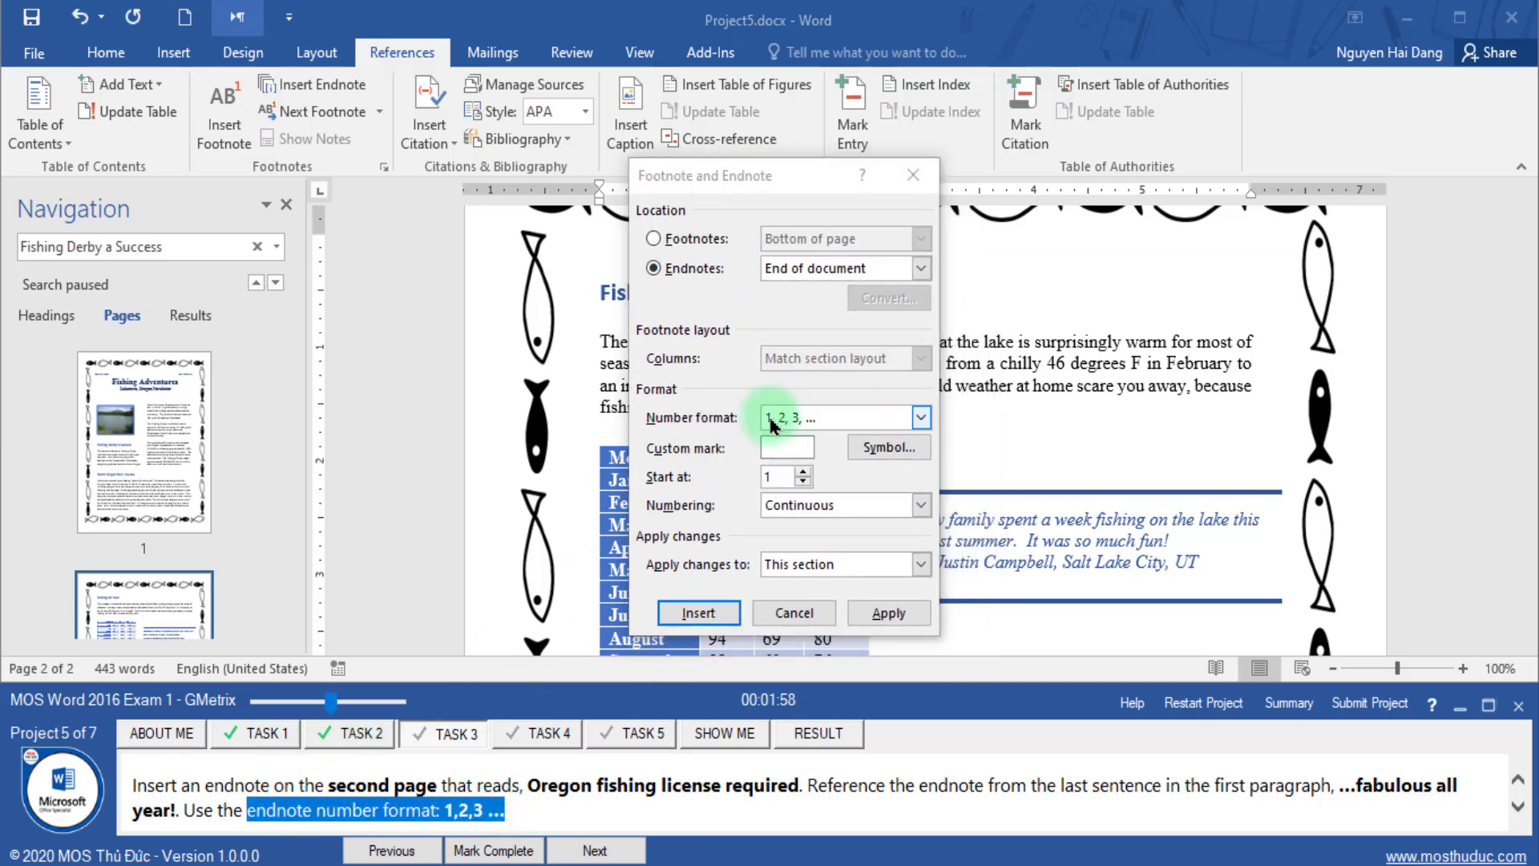
- Insert the endnote and paste 'Oregon fishing license required' as plain text
left_click(698, 612)
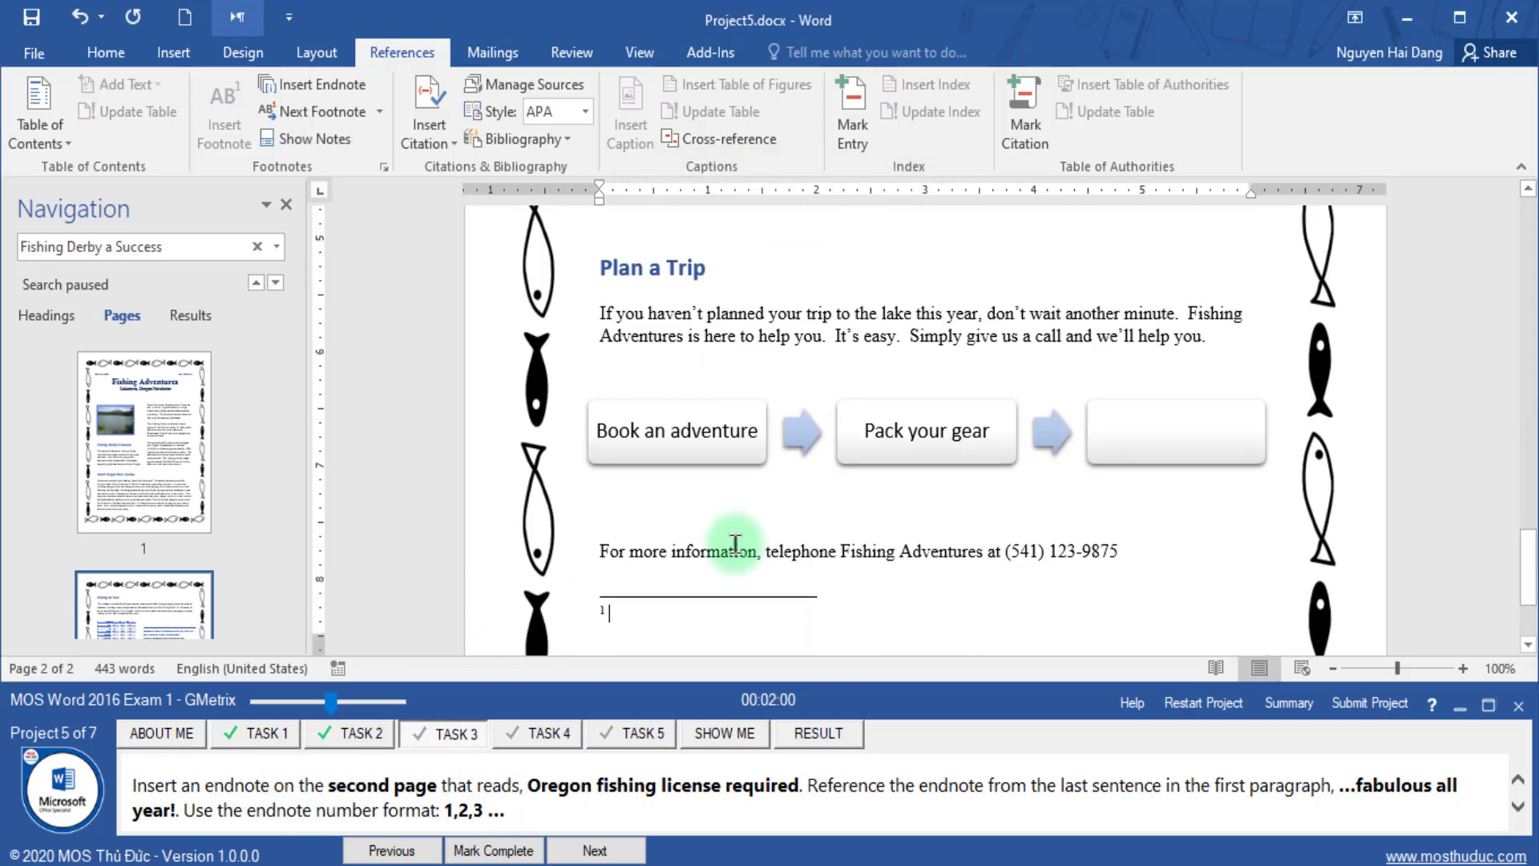
right_click(614, 499)
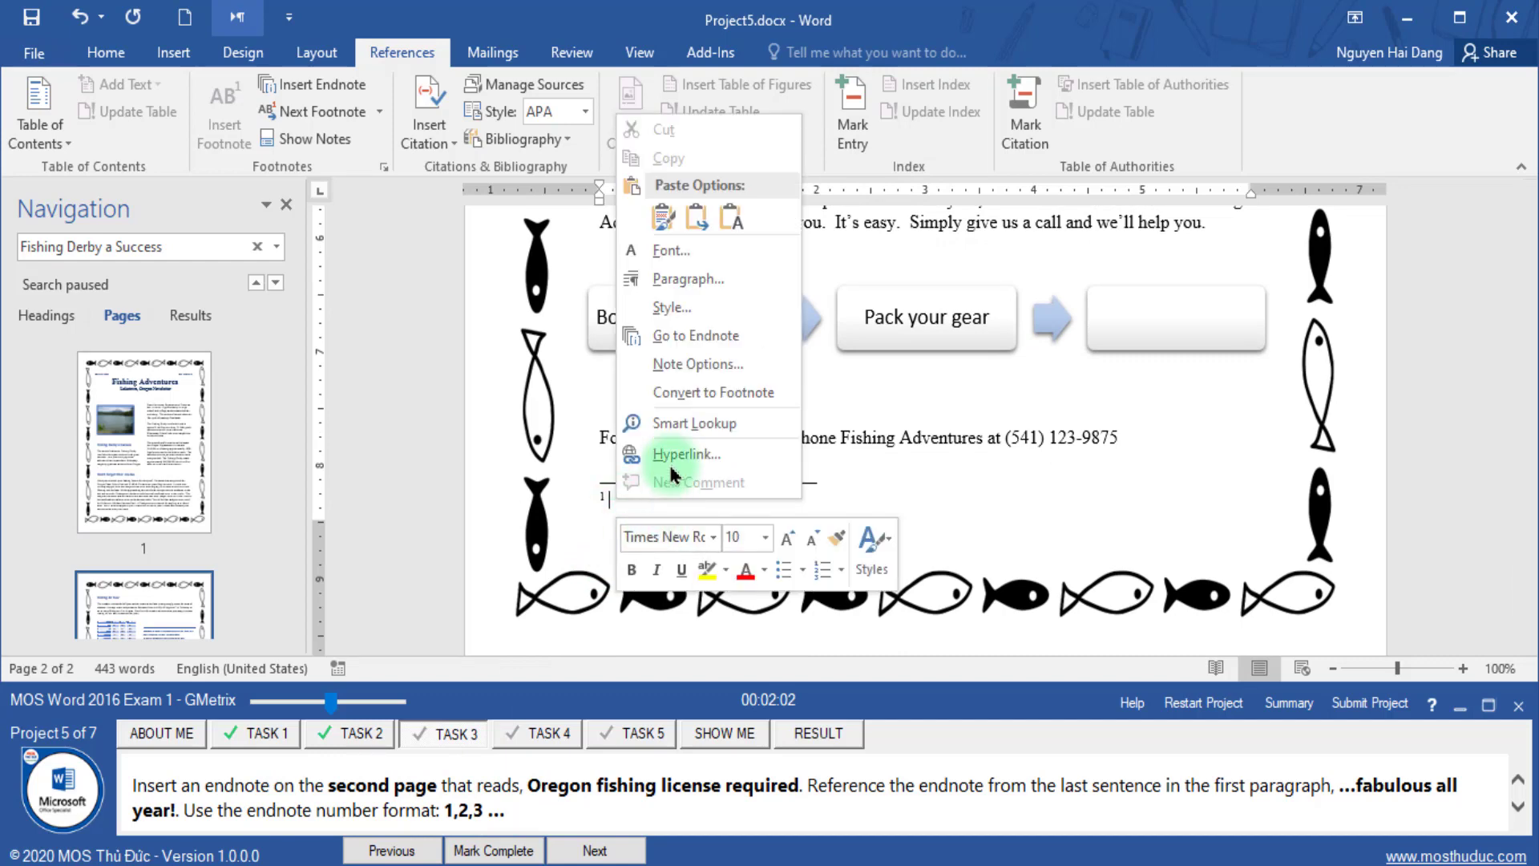
left_click(731, 217)
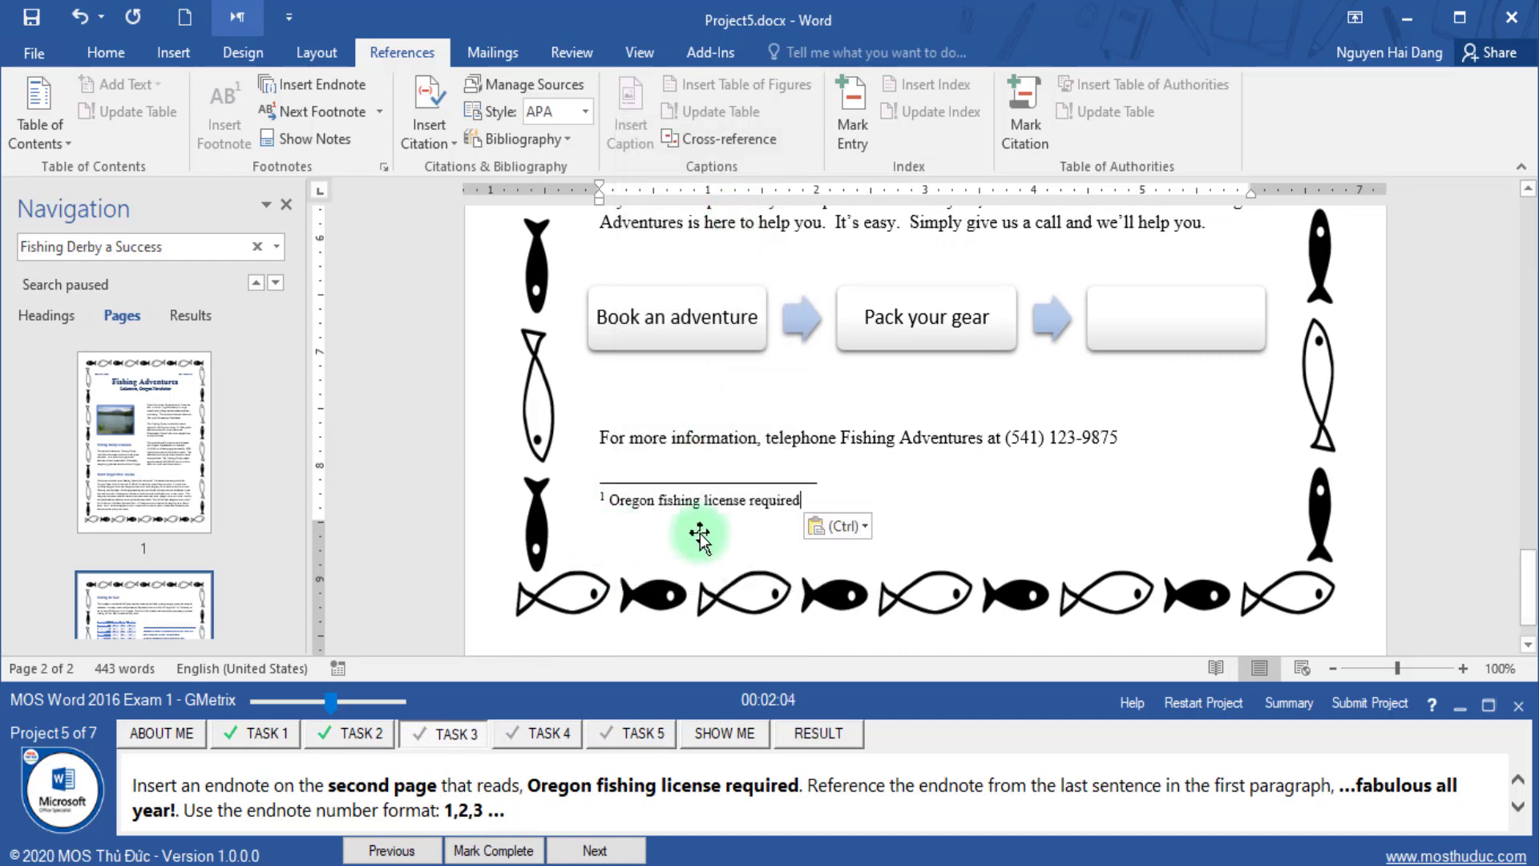
left_click_drag(529, 786, 802, 786)
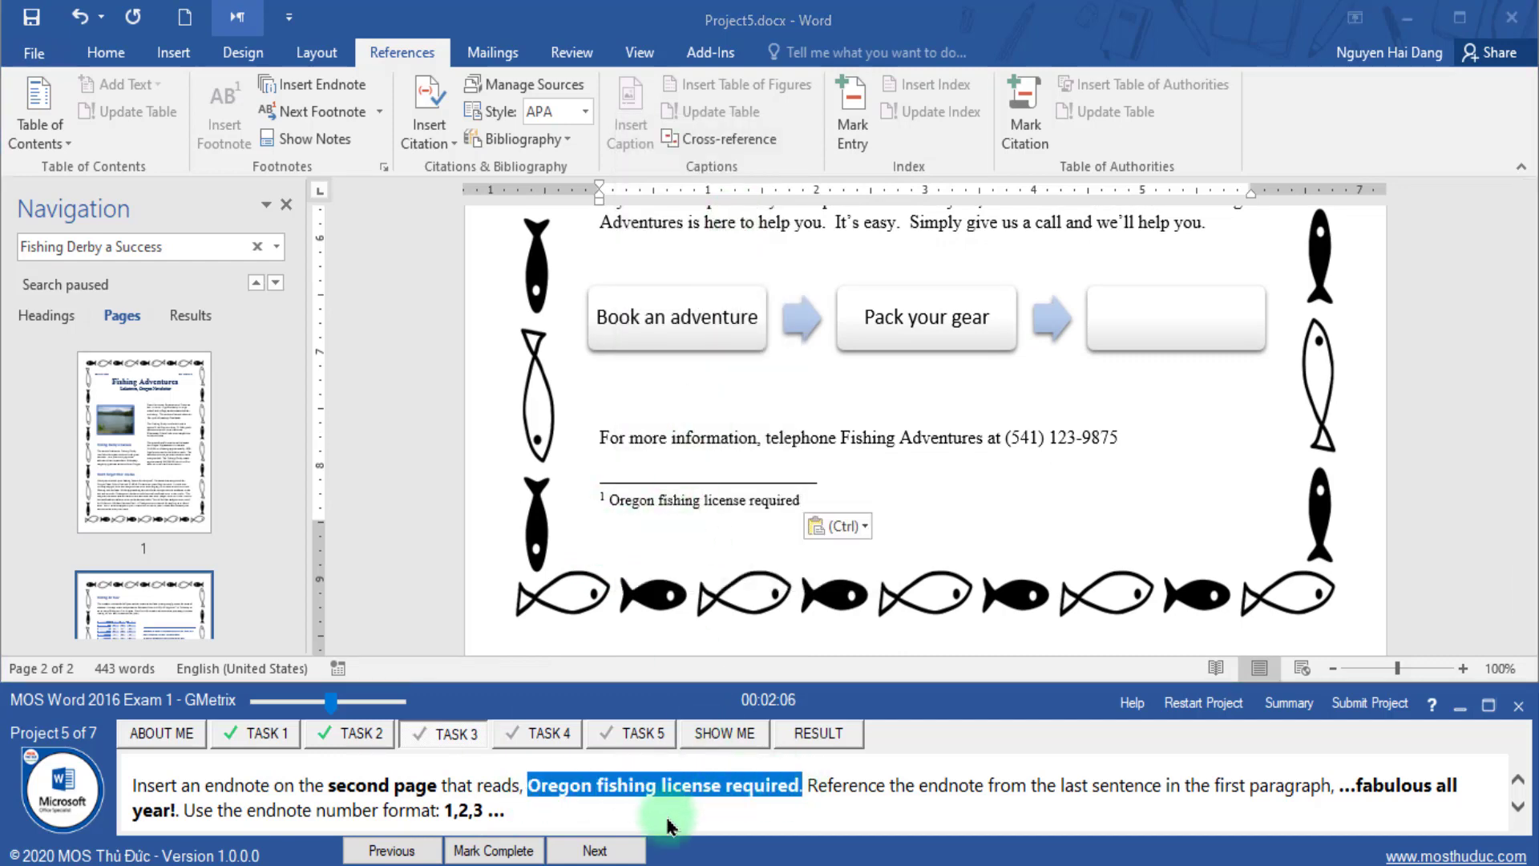
- Search the document for 'Plan a Trip' and jump to that heading
left_click(577, 855)
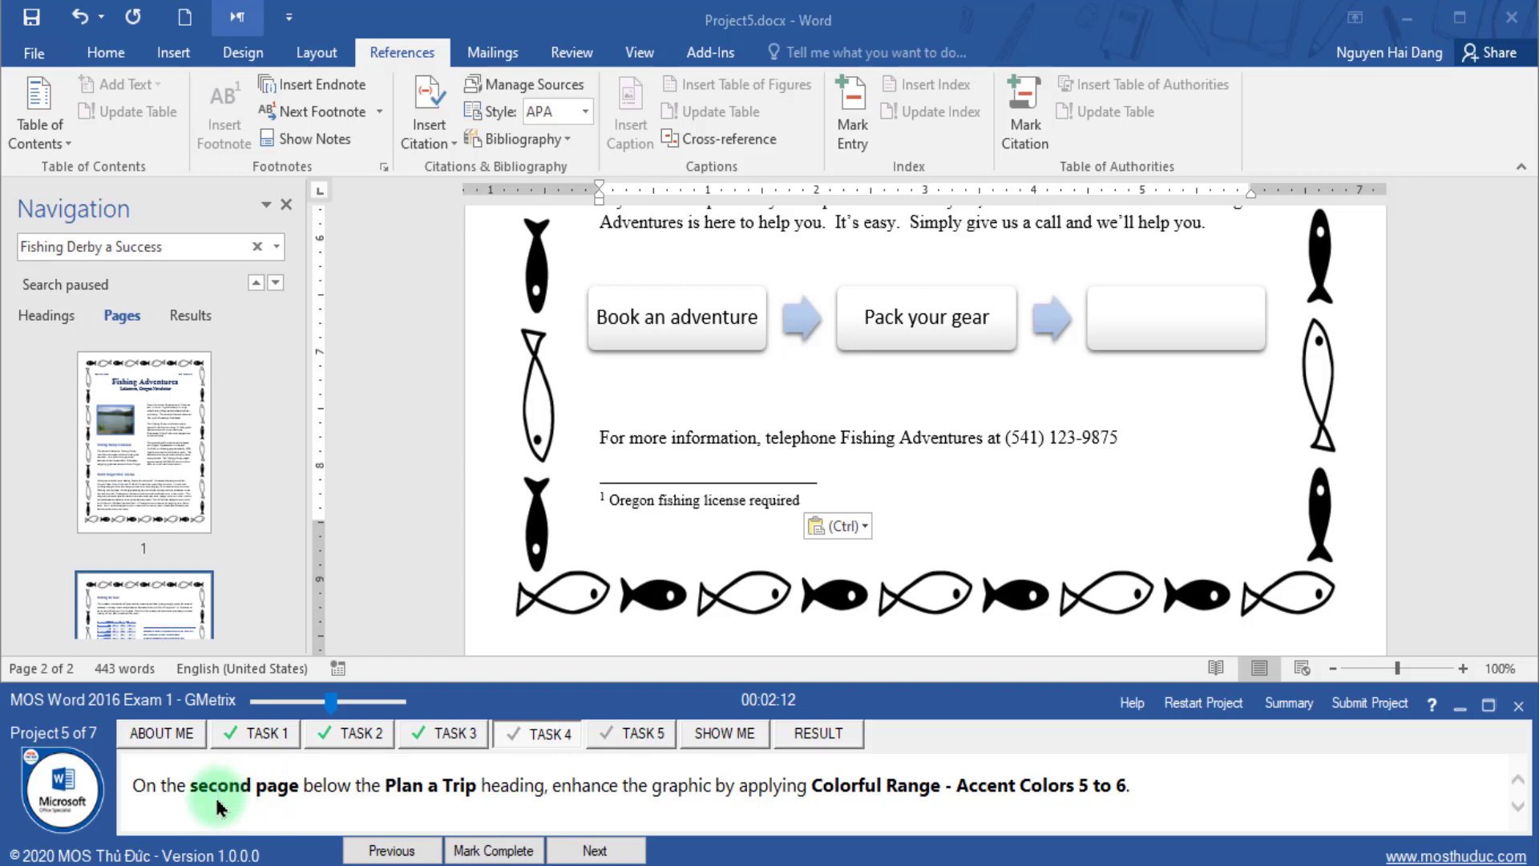
left_click_drag(331, 702, 343, 703)
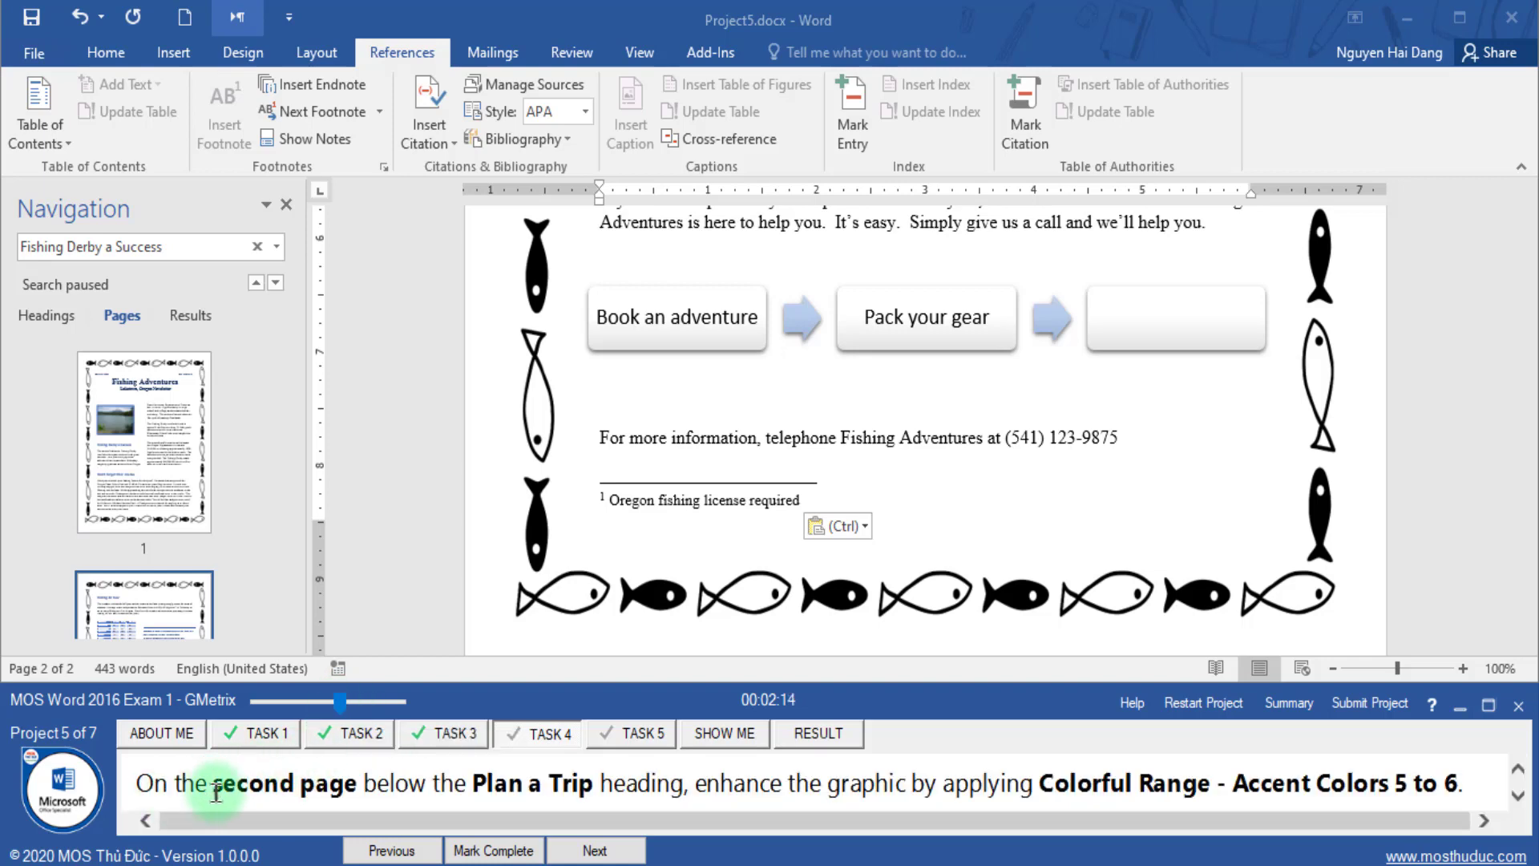
left_click_drag(215, 793, 357, 793)
left_click(142, 621)
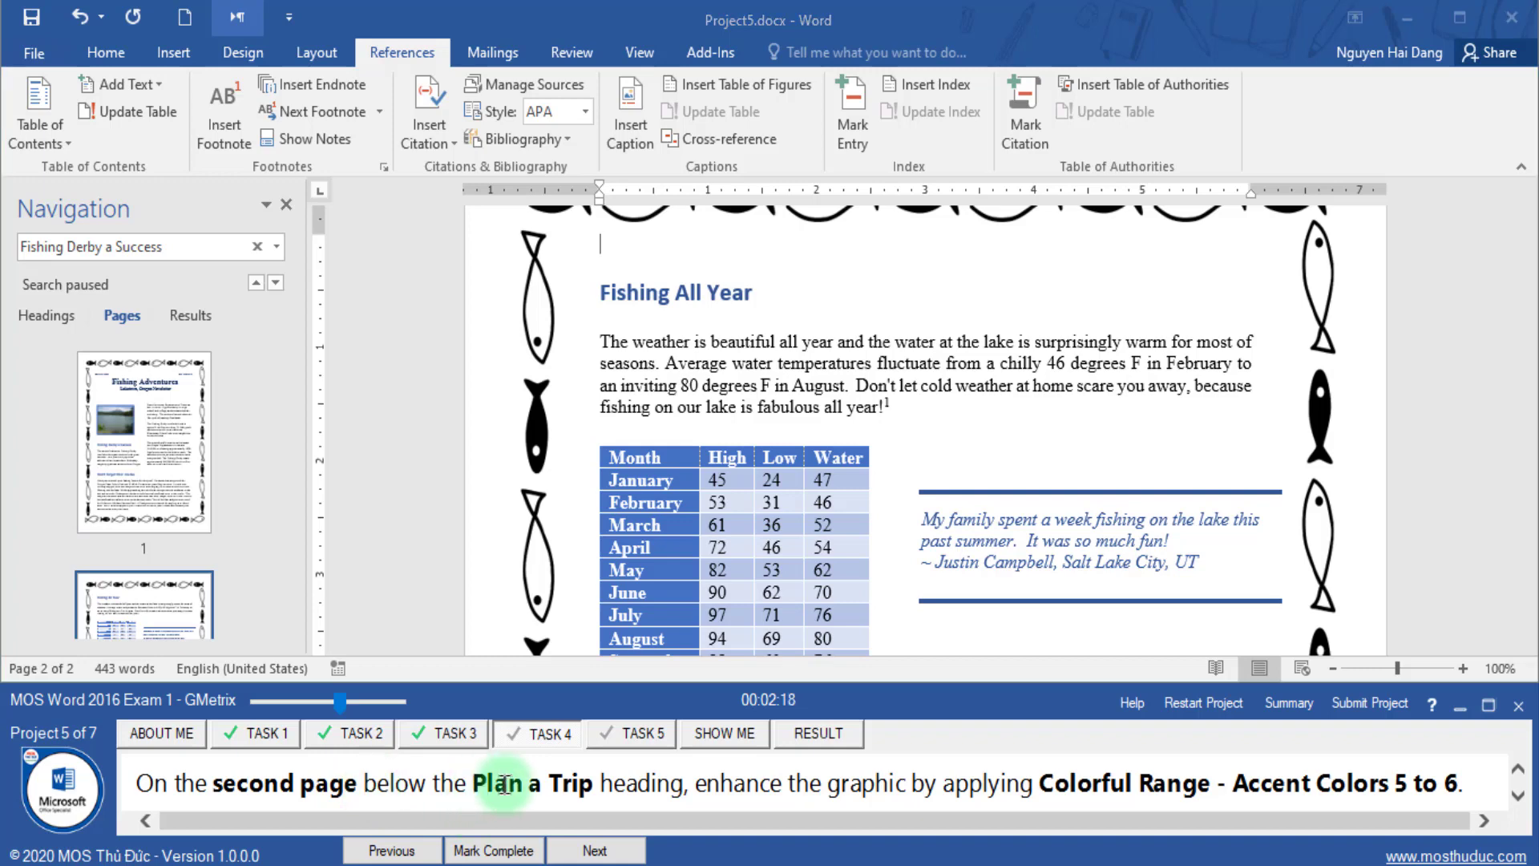
left_click_drag(473, 783, 597, 783)
key("ctrl+c")
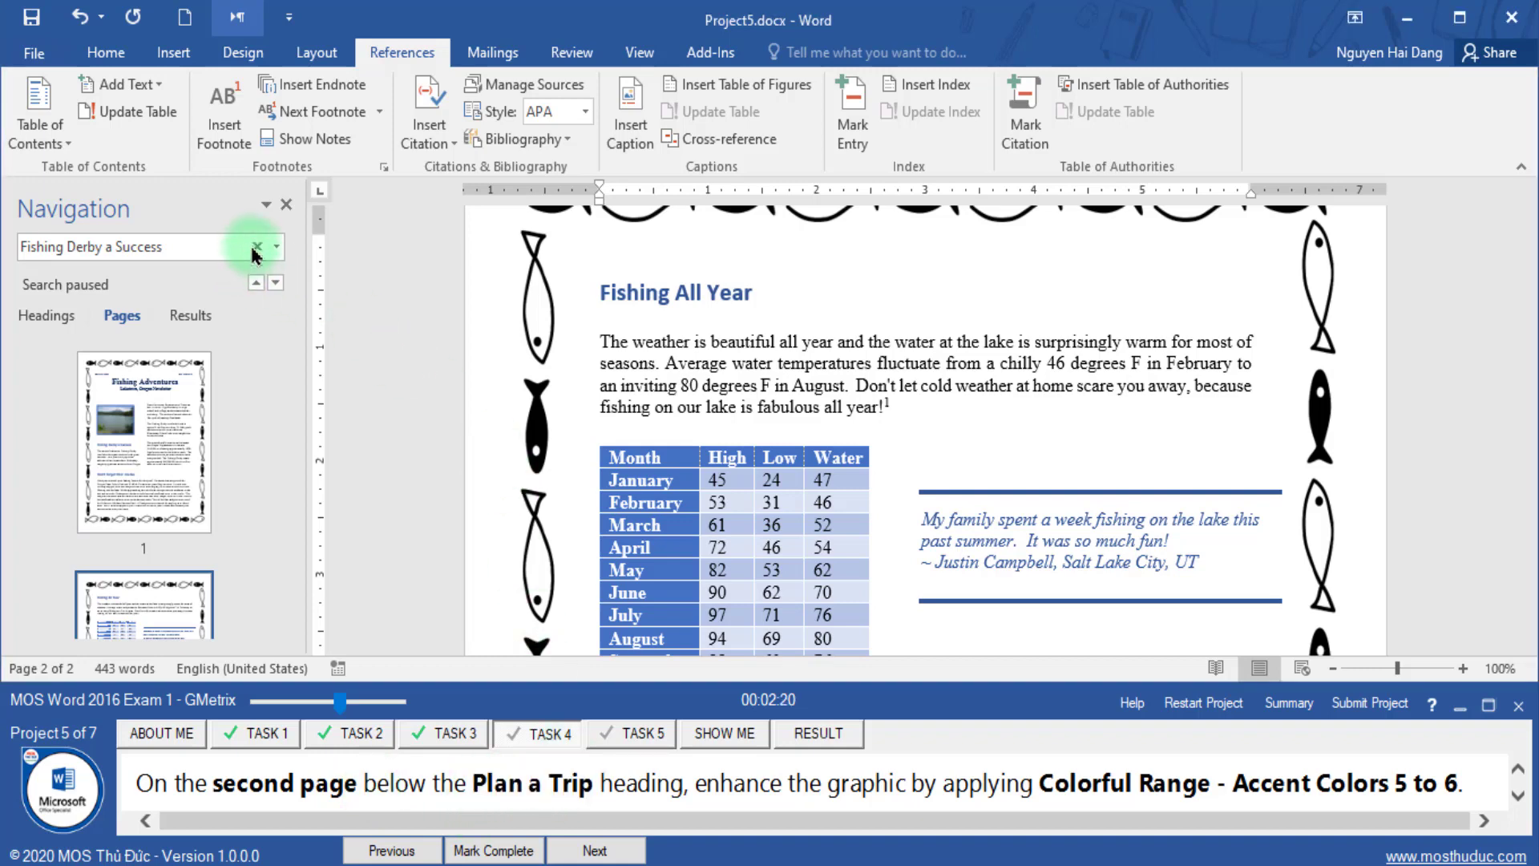
left_click(257, 246)
key("ctrl+v")
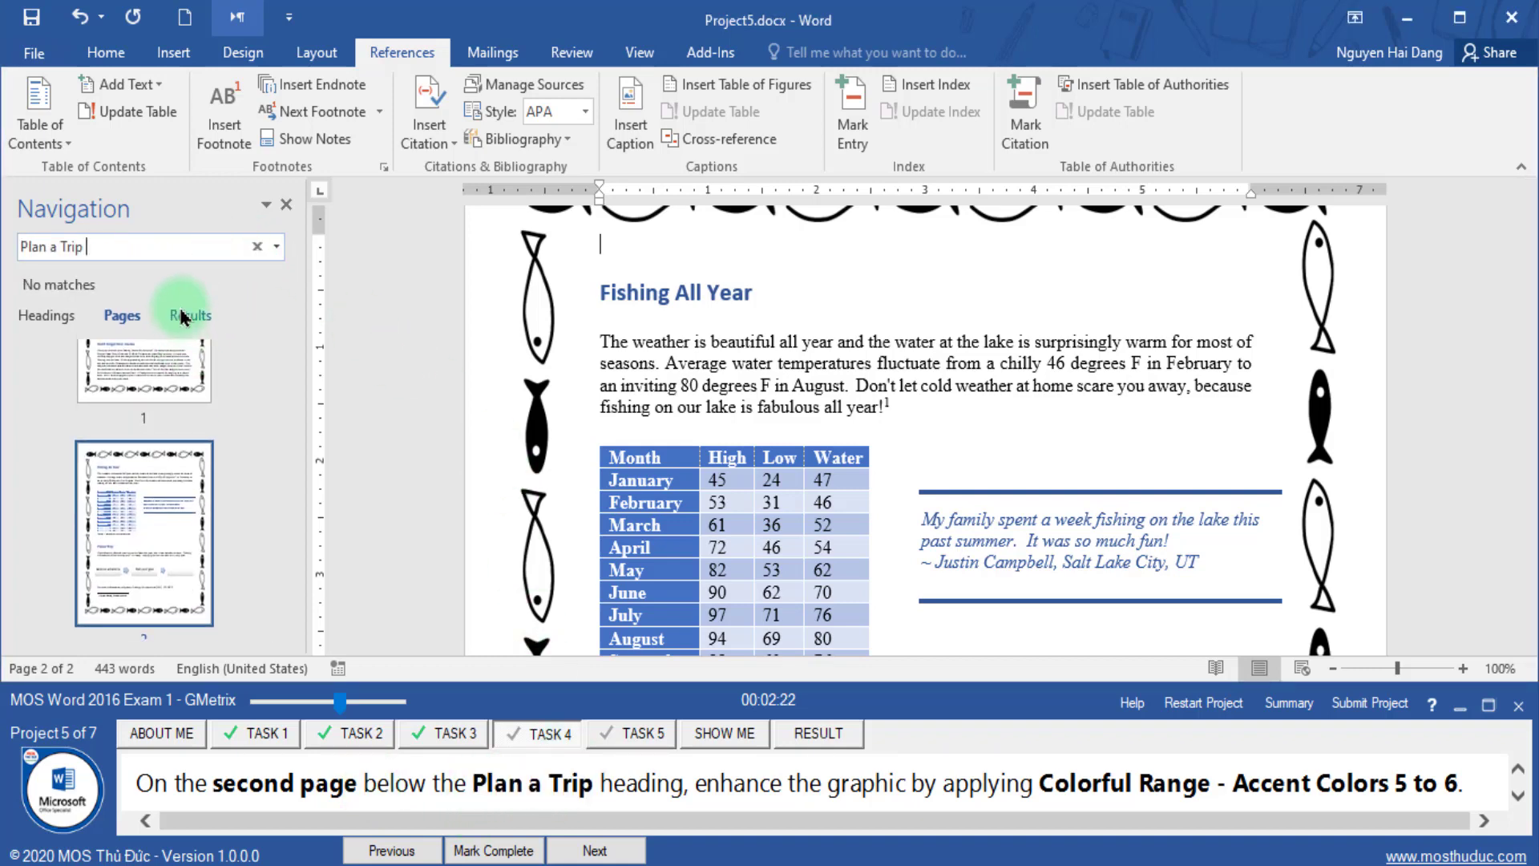
left_click(190, 315)
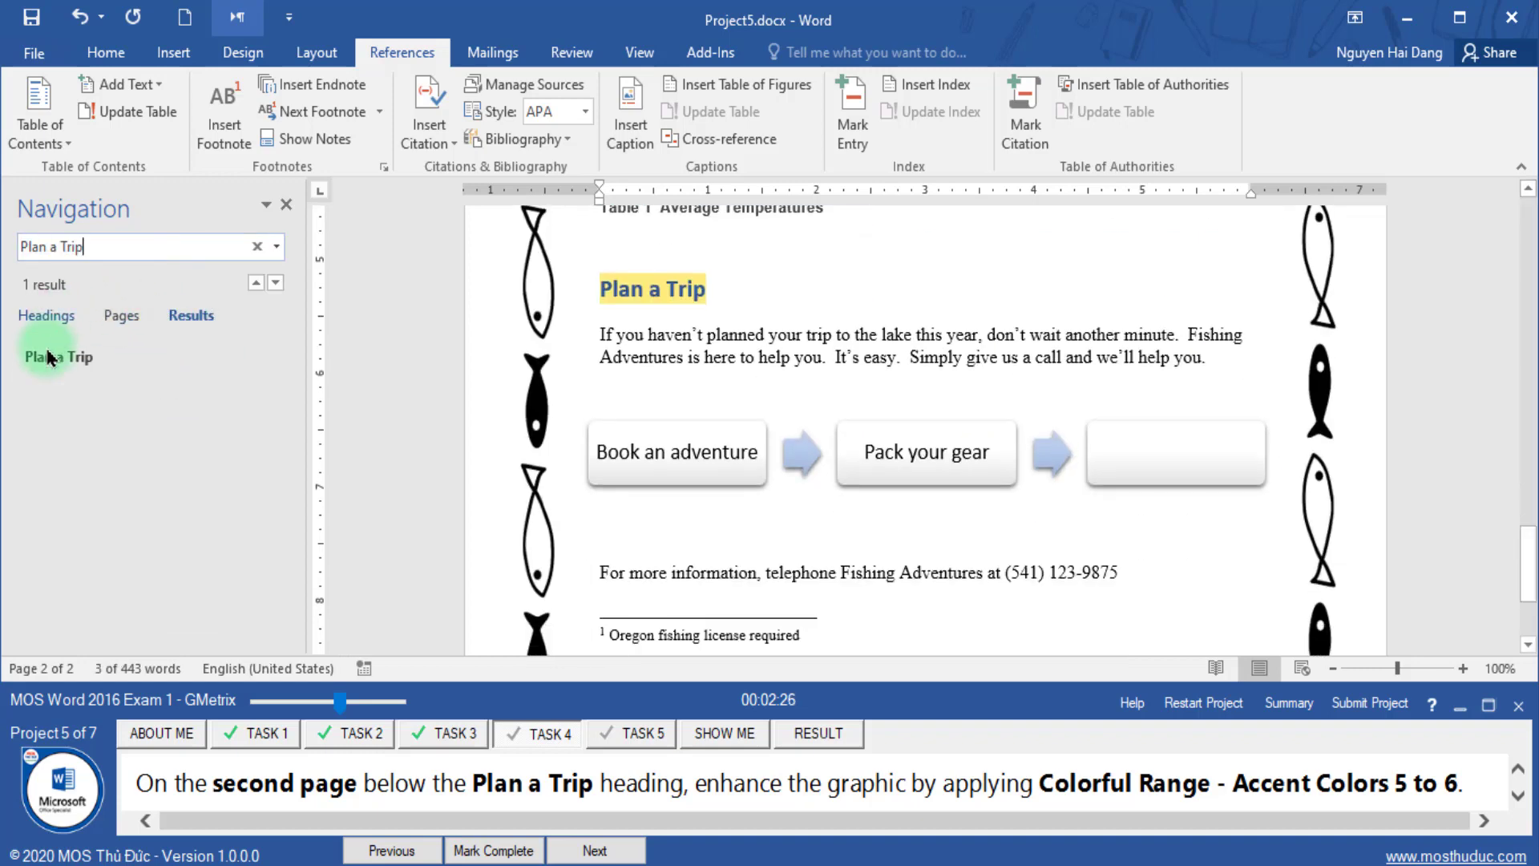
left_click(96, 365)
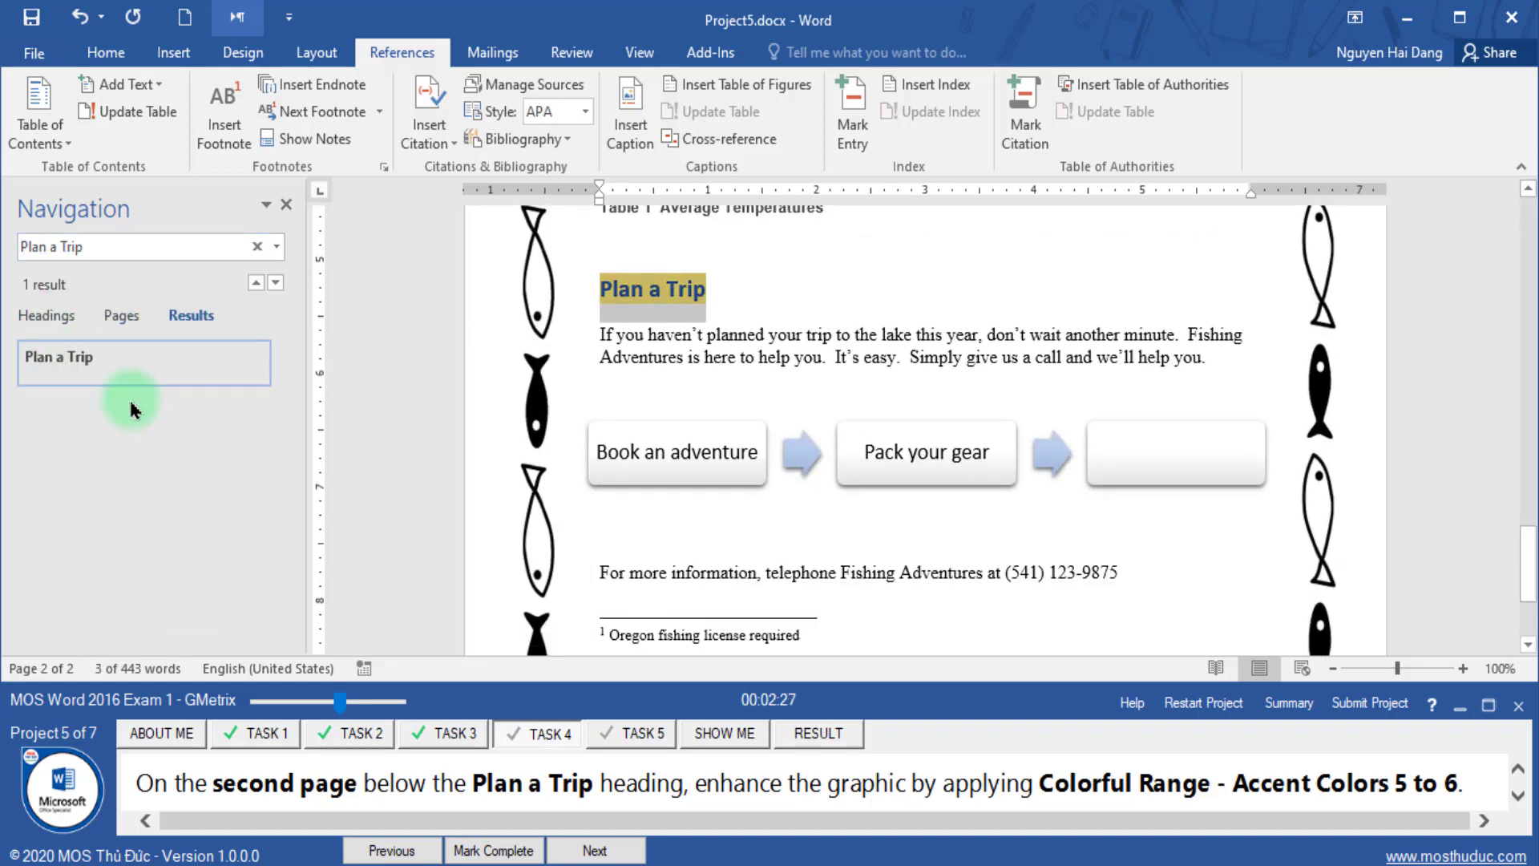
- Recolour the process graphic with Colorful Range - Accent Colors 5 to 6 and mark it complete
left_click(700, 782)
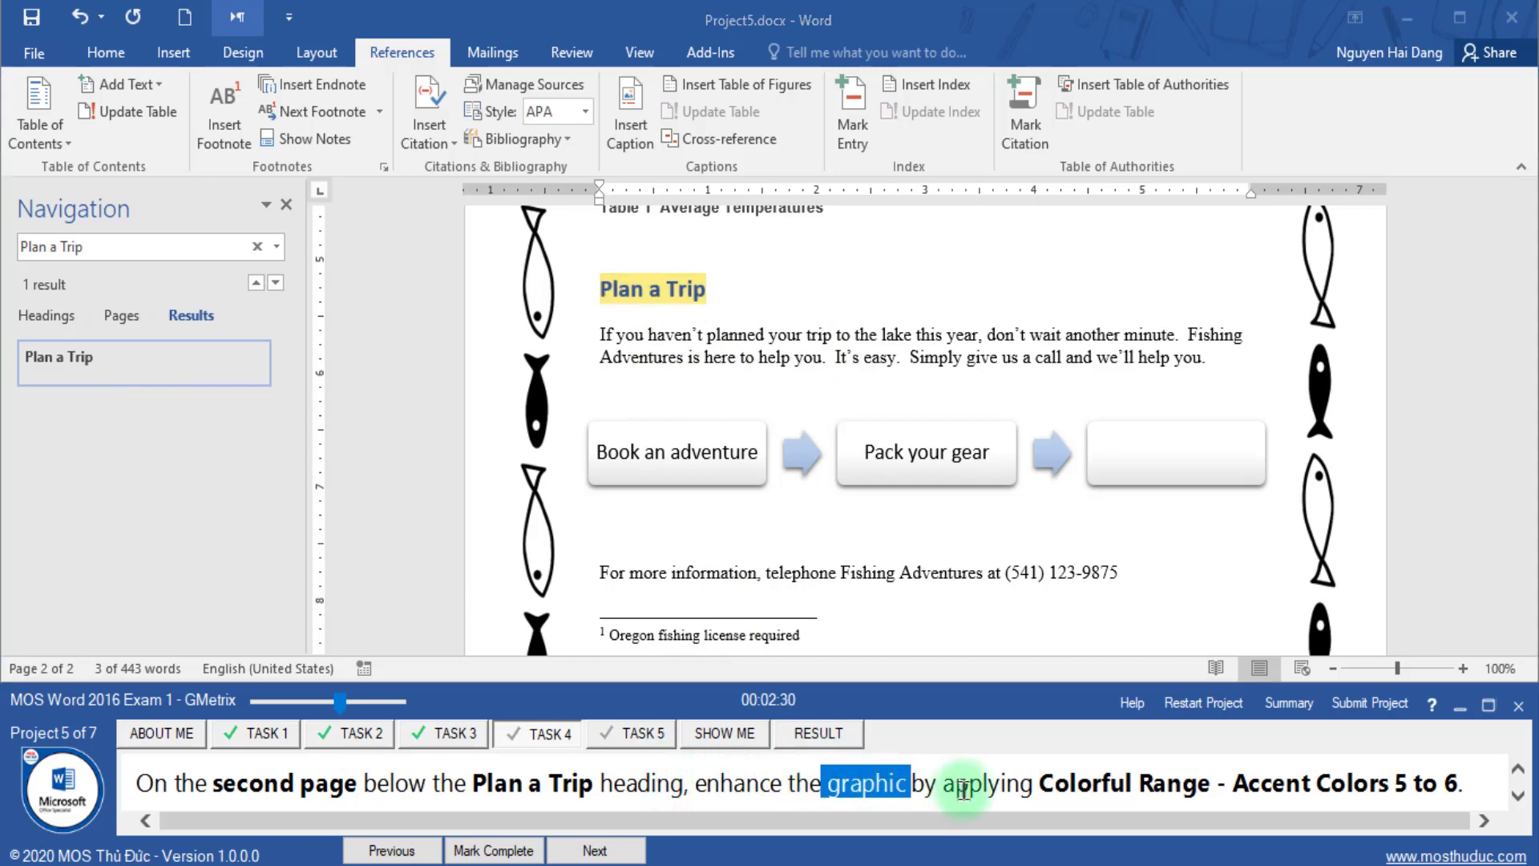
left_click_drag(1057, 784, 1463, 784)
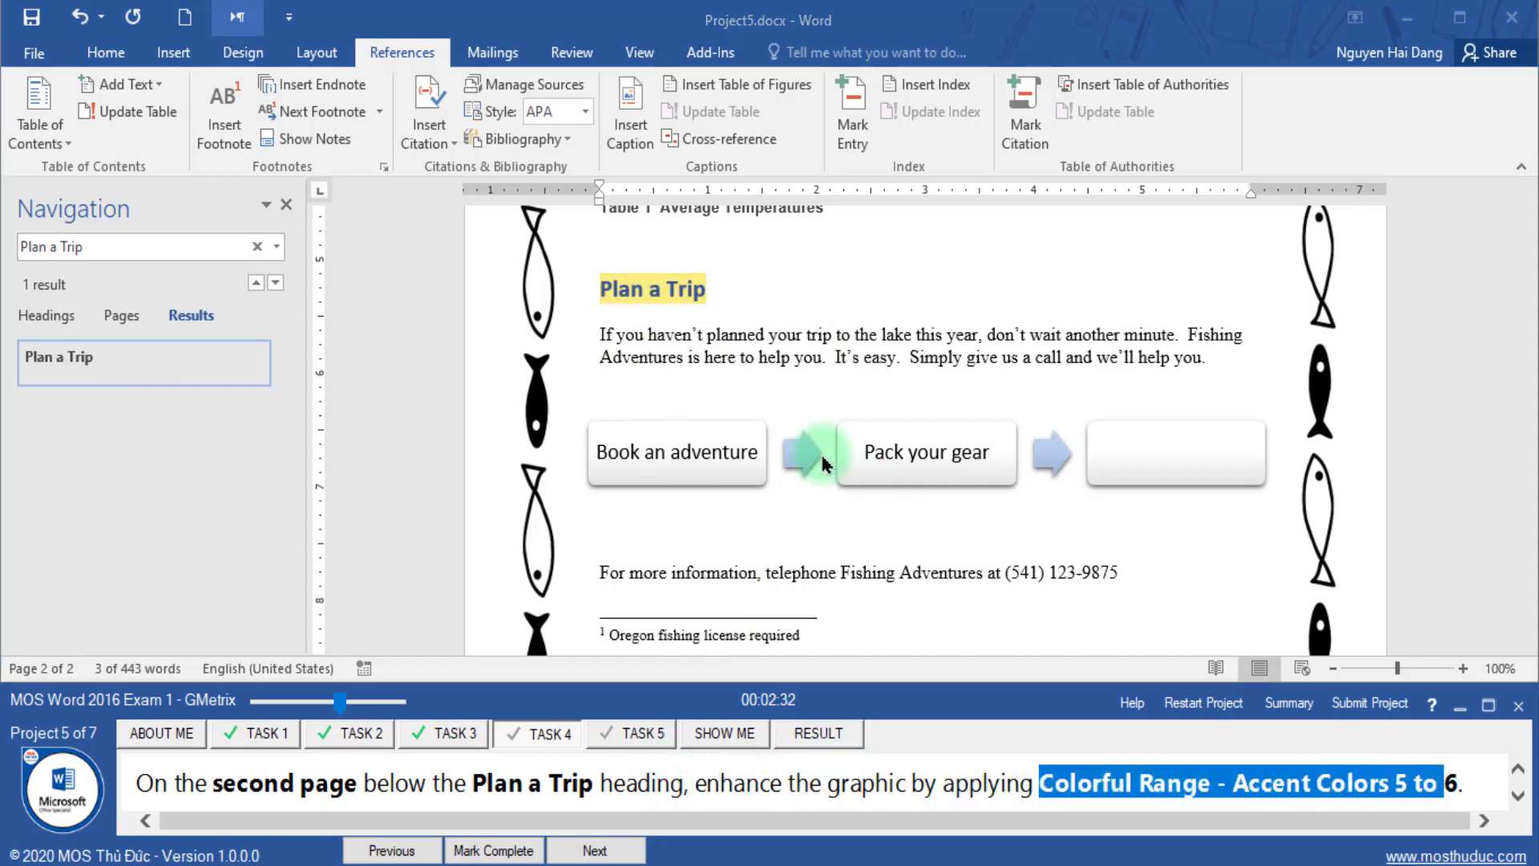
left_click(834, 489)
left_click(828, 479)
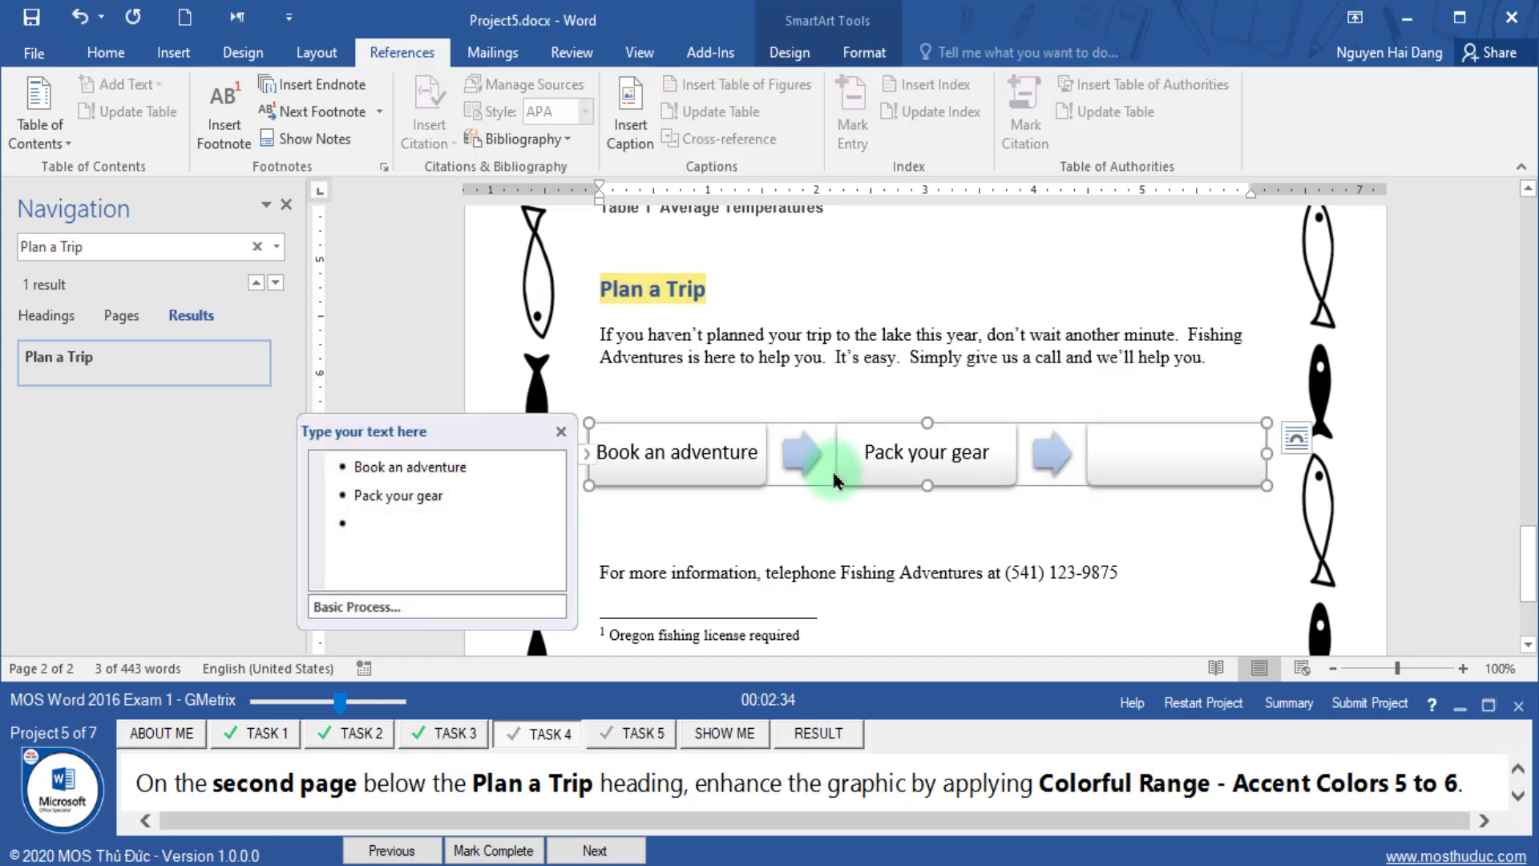
left_click(791, 53)
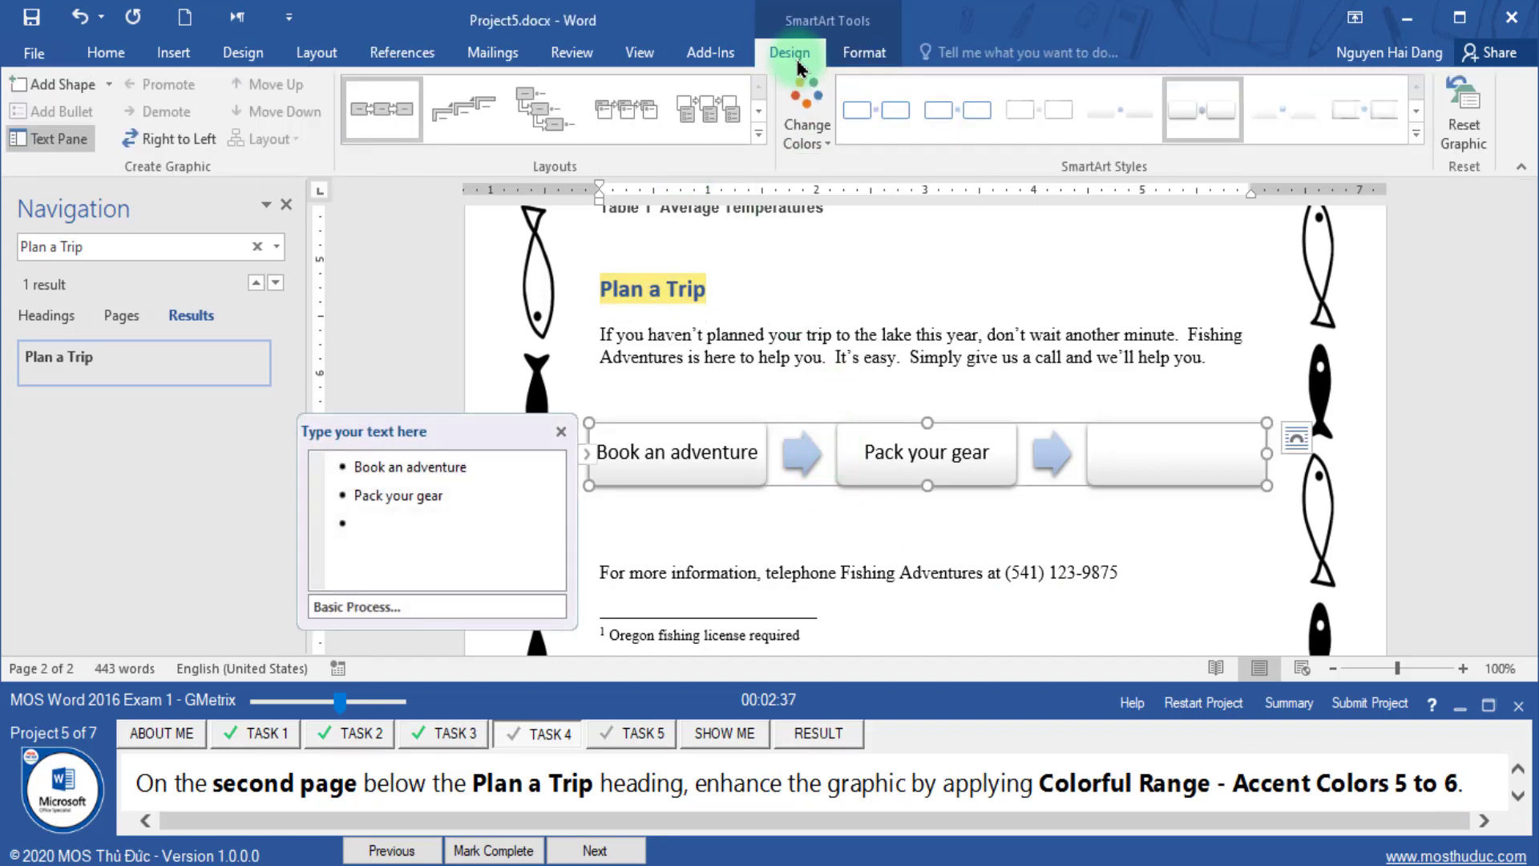
left_click(810, 159)
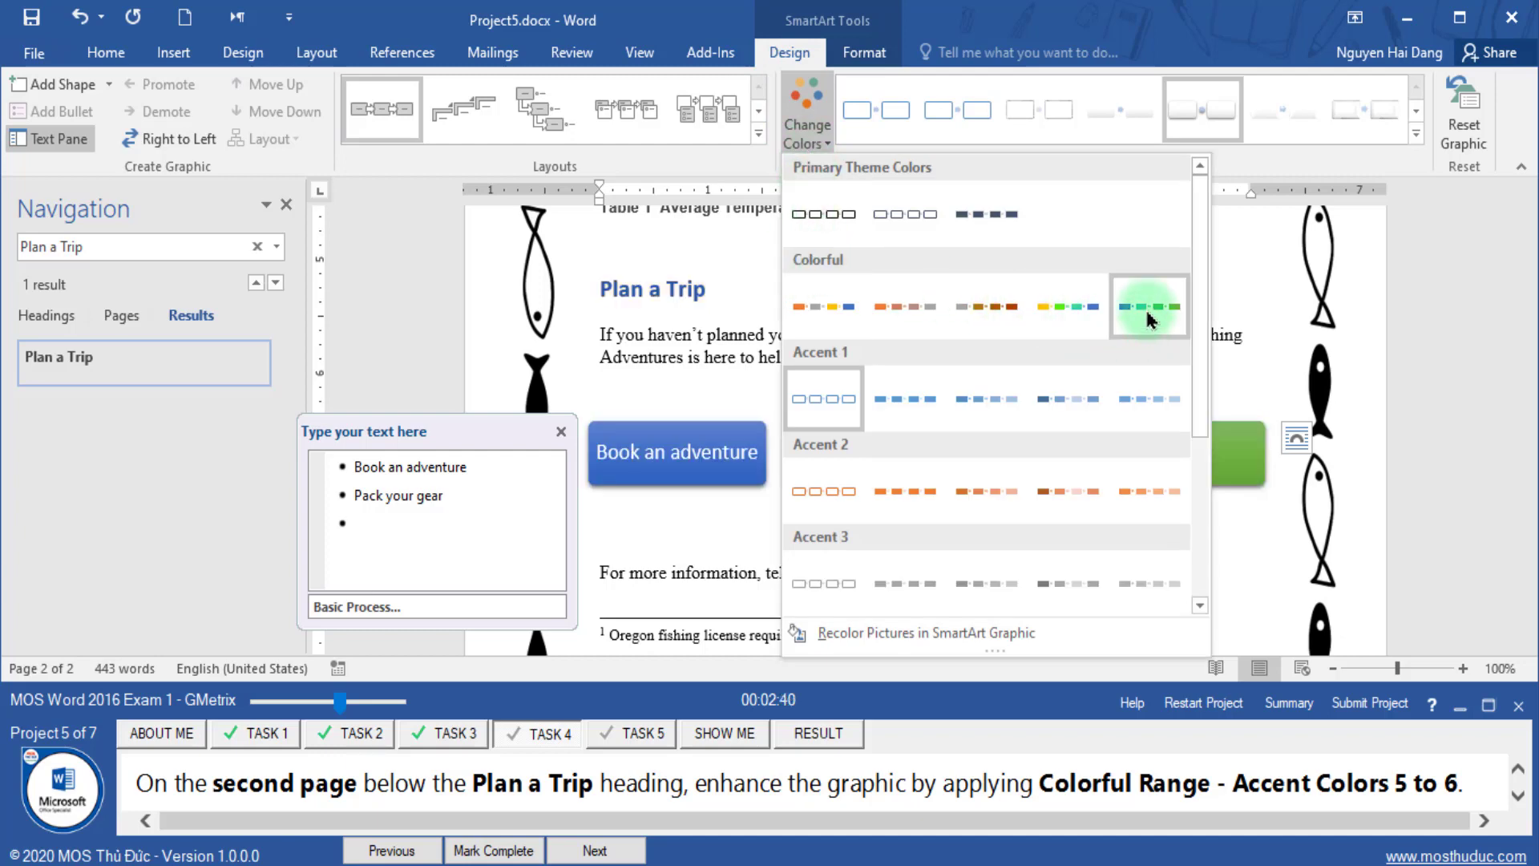
left_click(1148, 318)
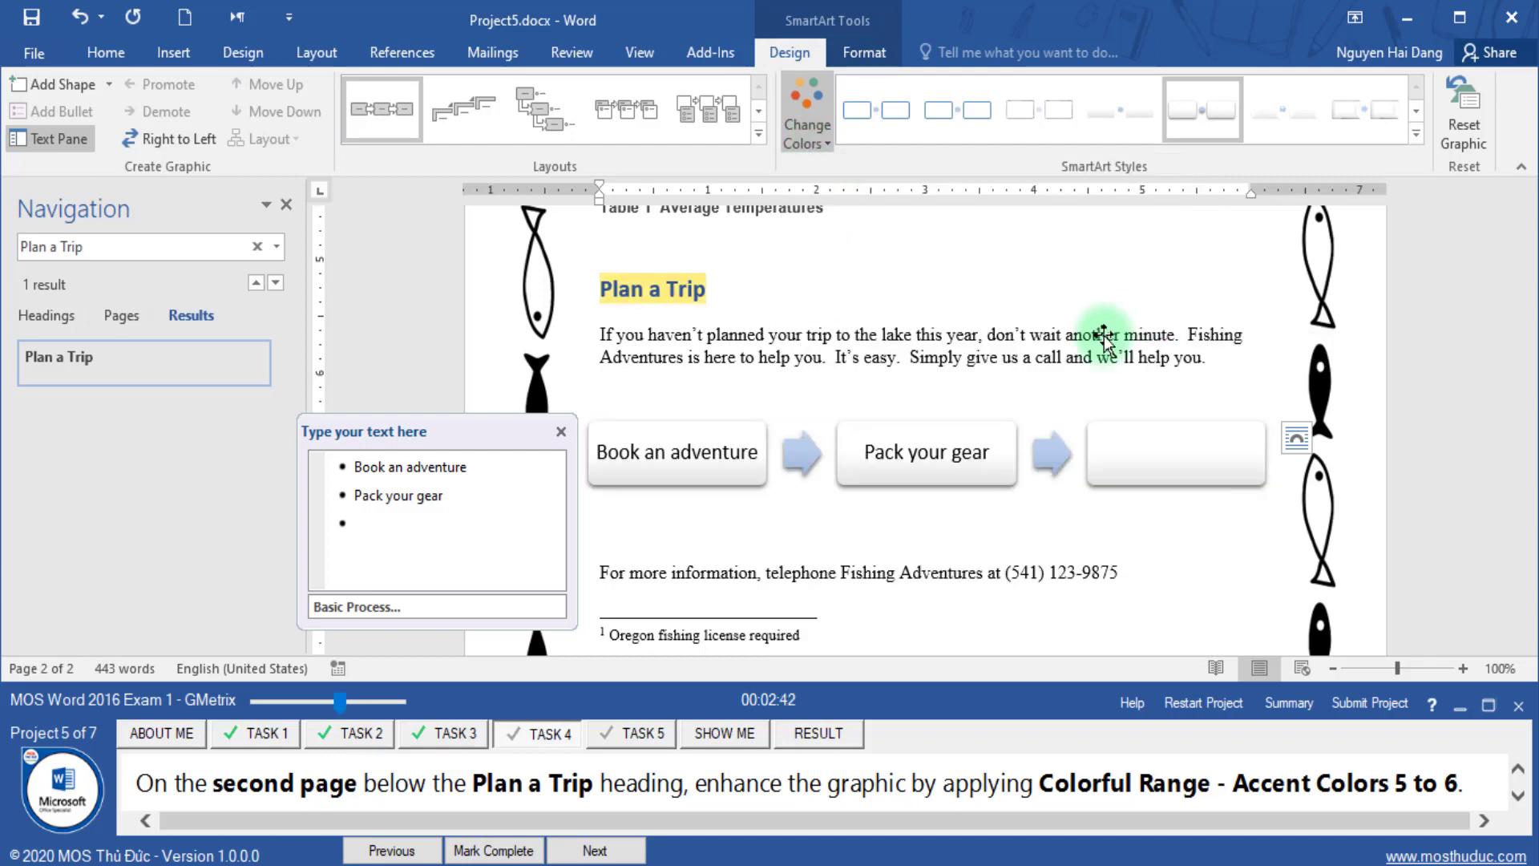
left_click(493, 852)
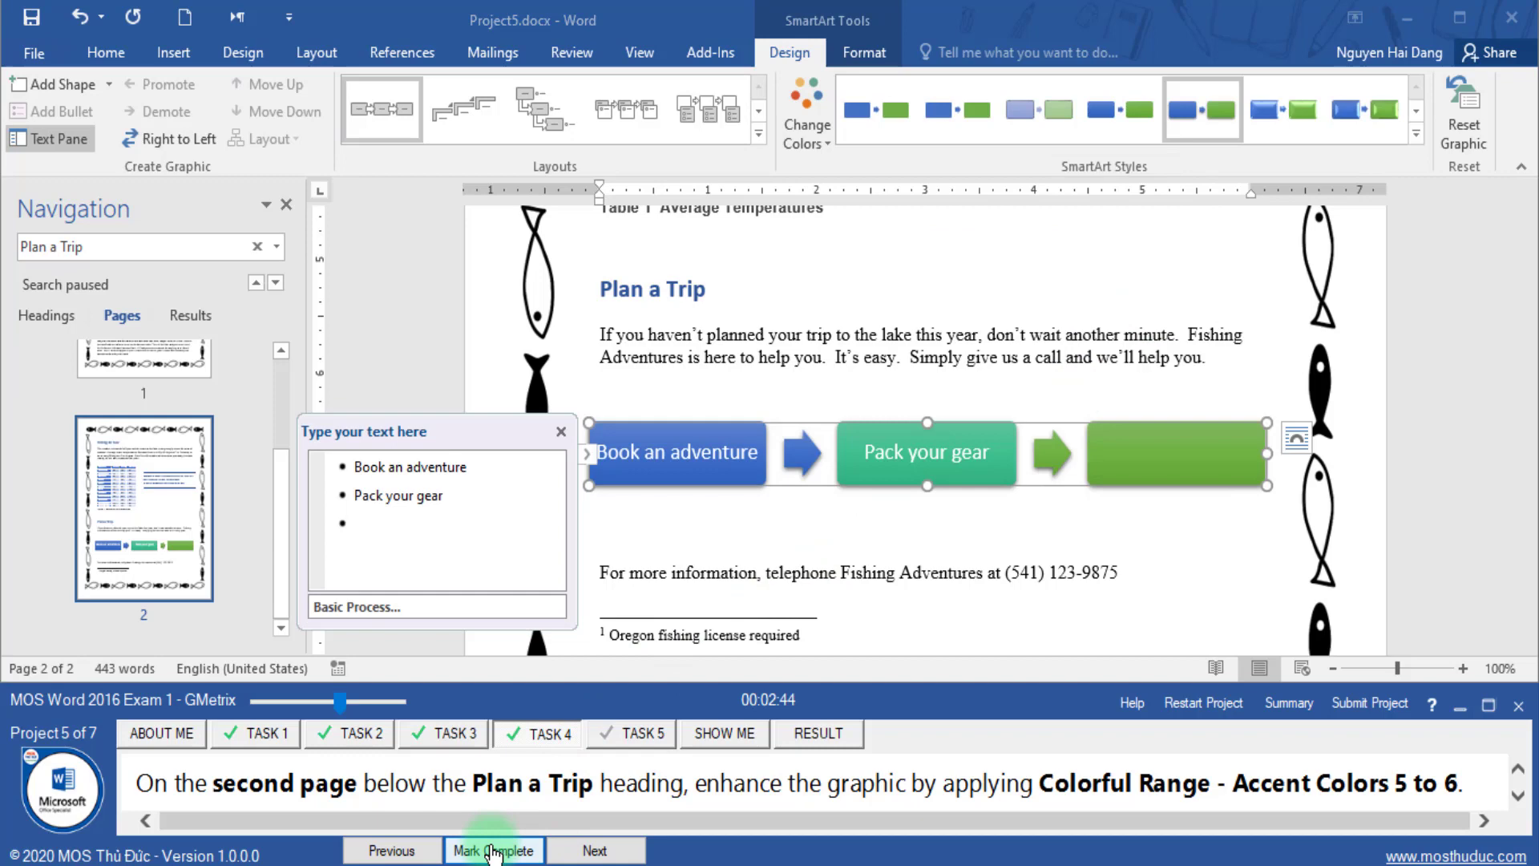
left_click(584, 852)
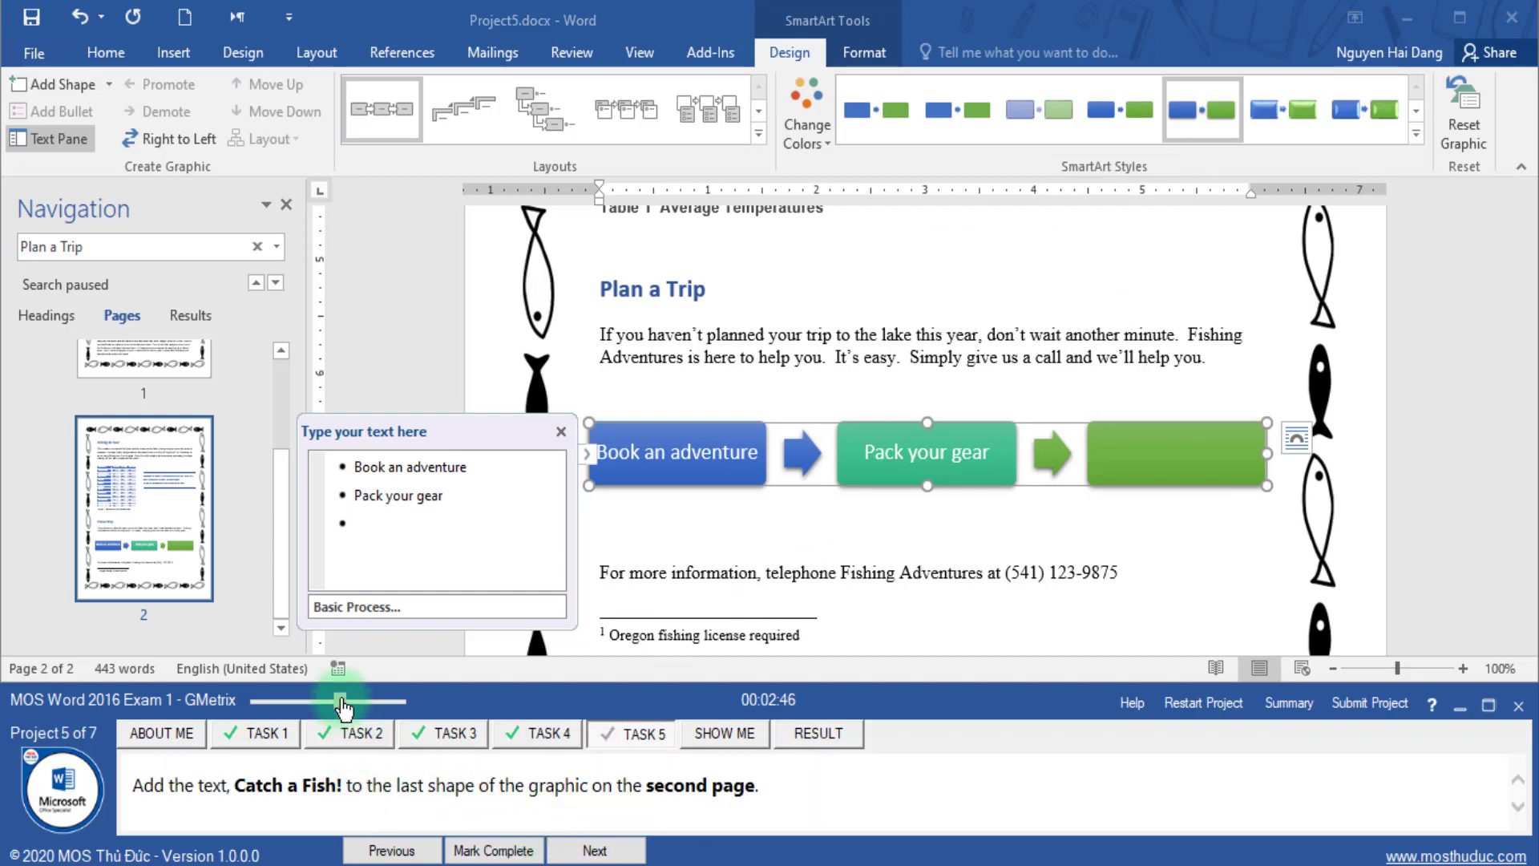
- Enter 'Catch a Fish!' in the graphic's empty last item
left_click_drag(341, 706, 350, 703)
left_click_drag(287, 790, 425, 782)
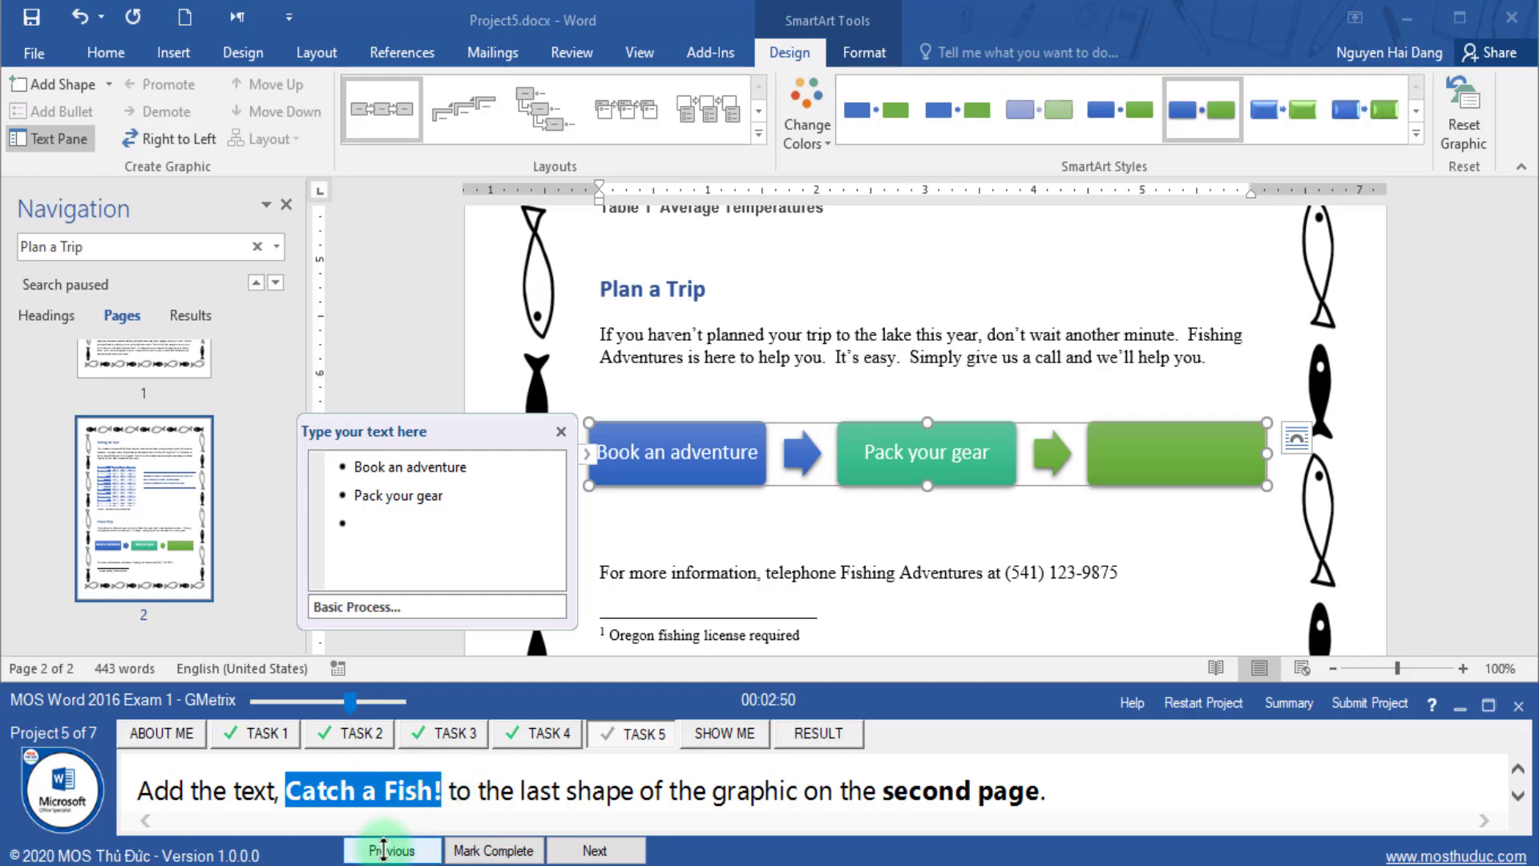
left_click_drag(136, 792, 274, 792)
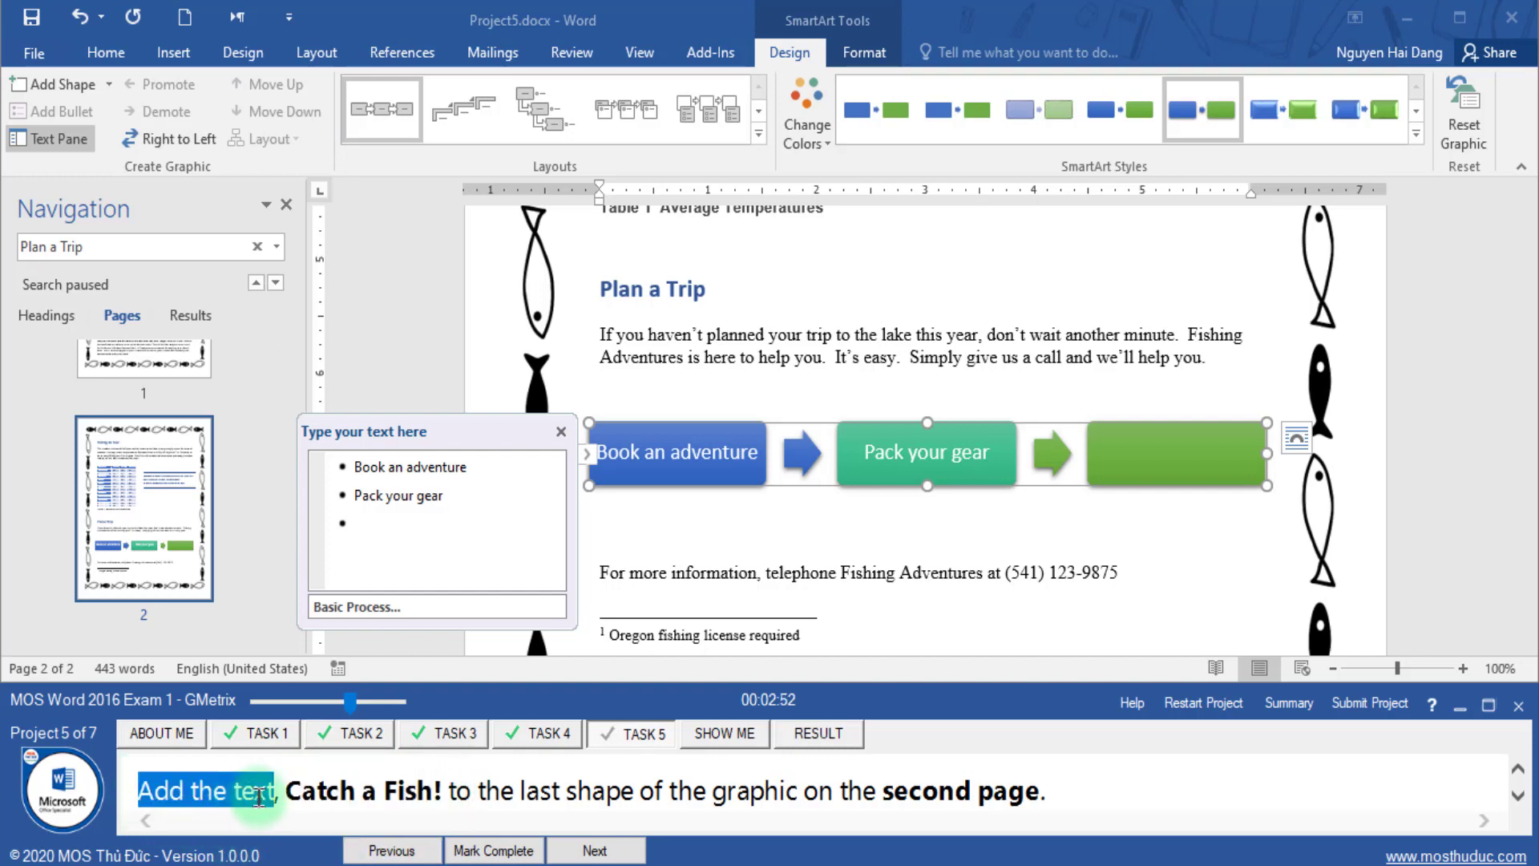
left_click_drag(520, 796, 622, 792)
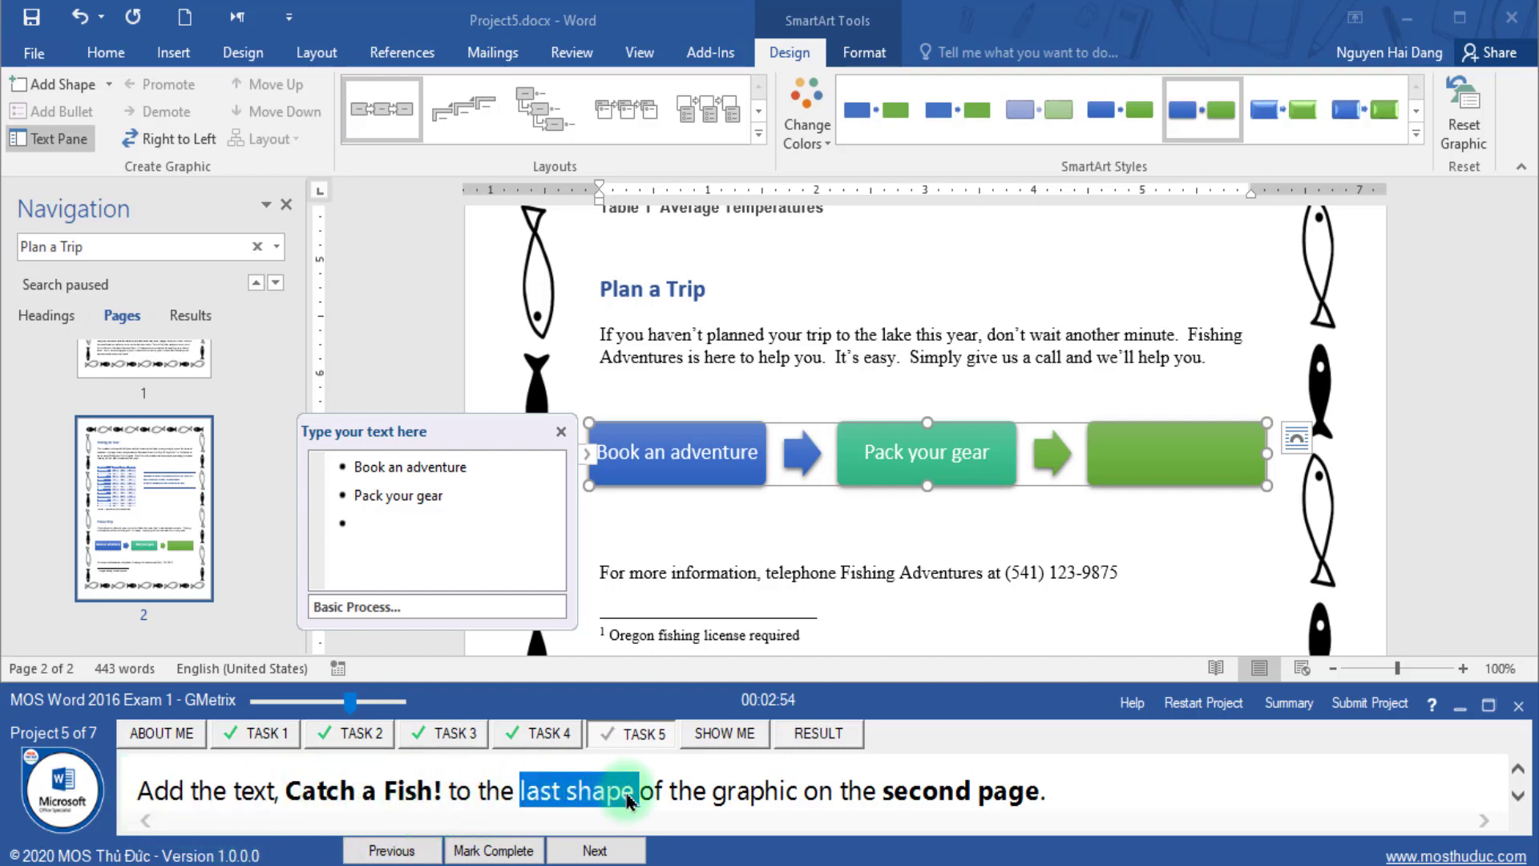
left_click(431, 545)
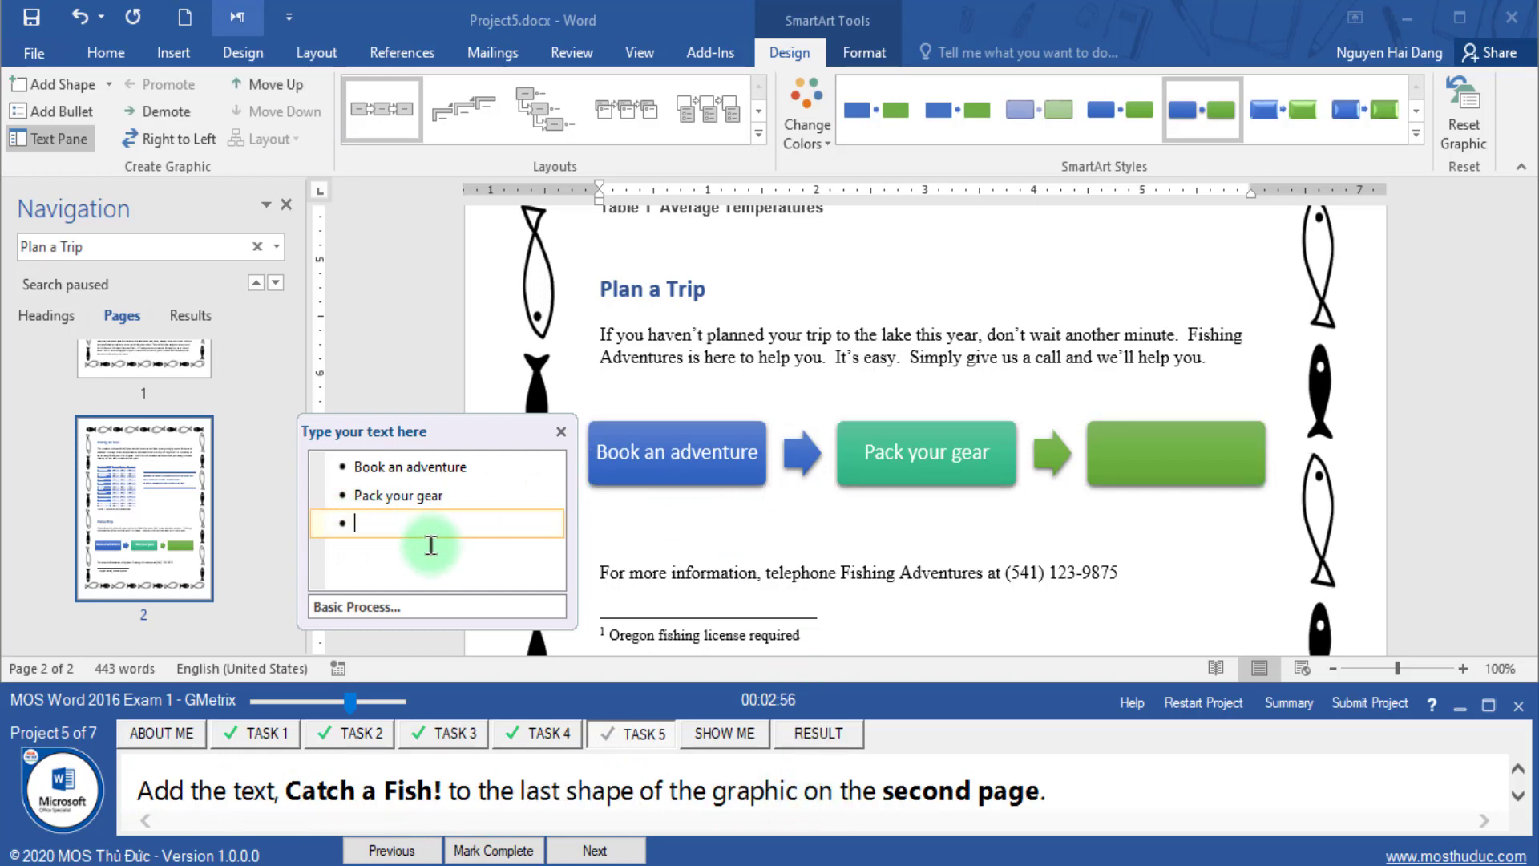
type("Catch a Fish!")
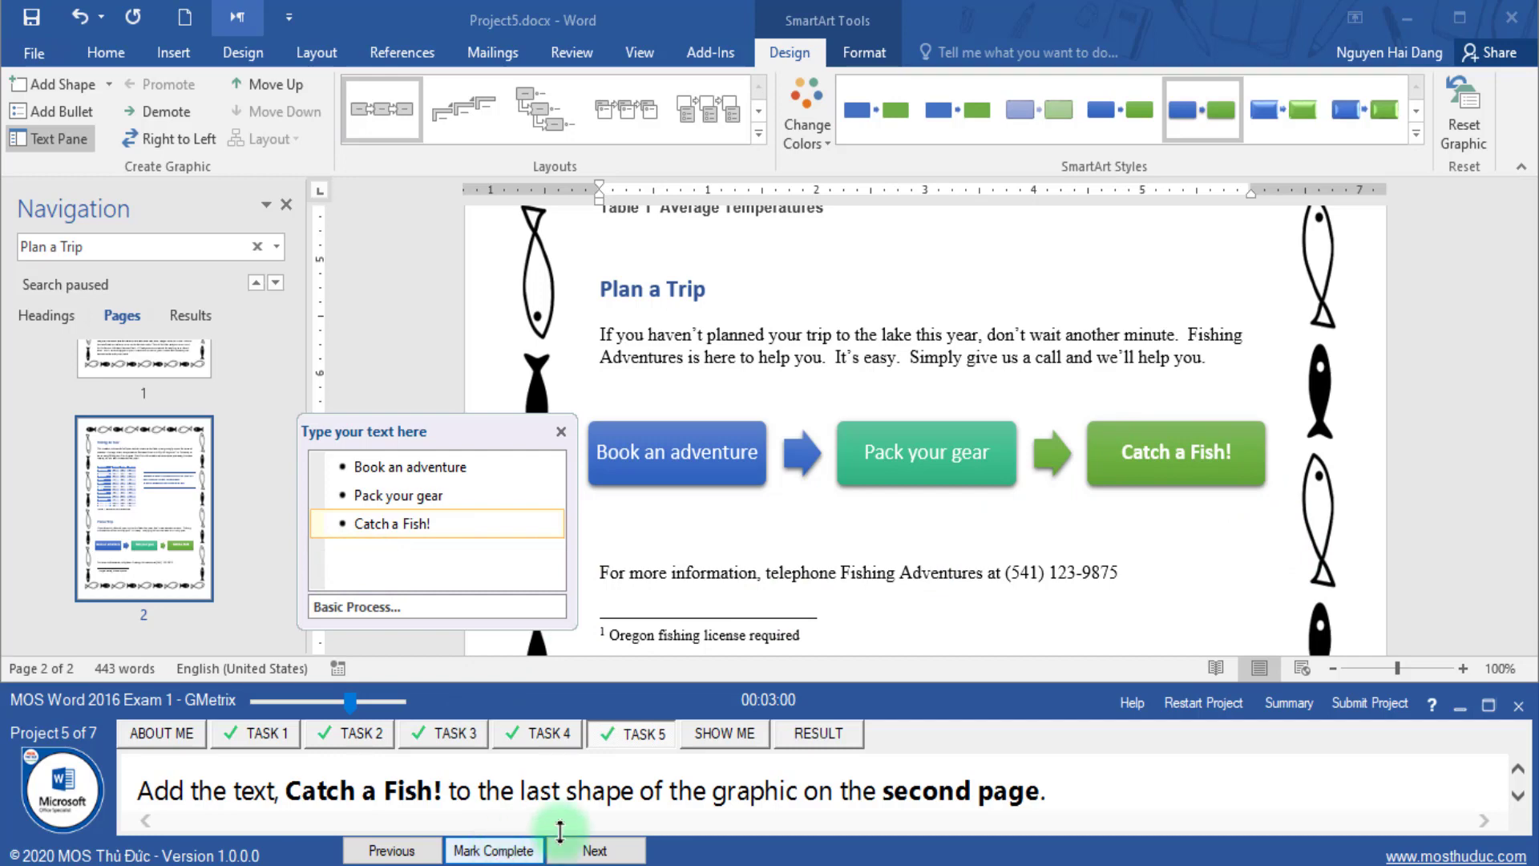
- Mark the task complete, continue past the results, and save Project5
left_click(1362, 703)
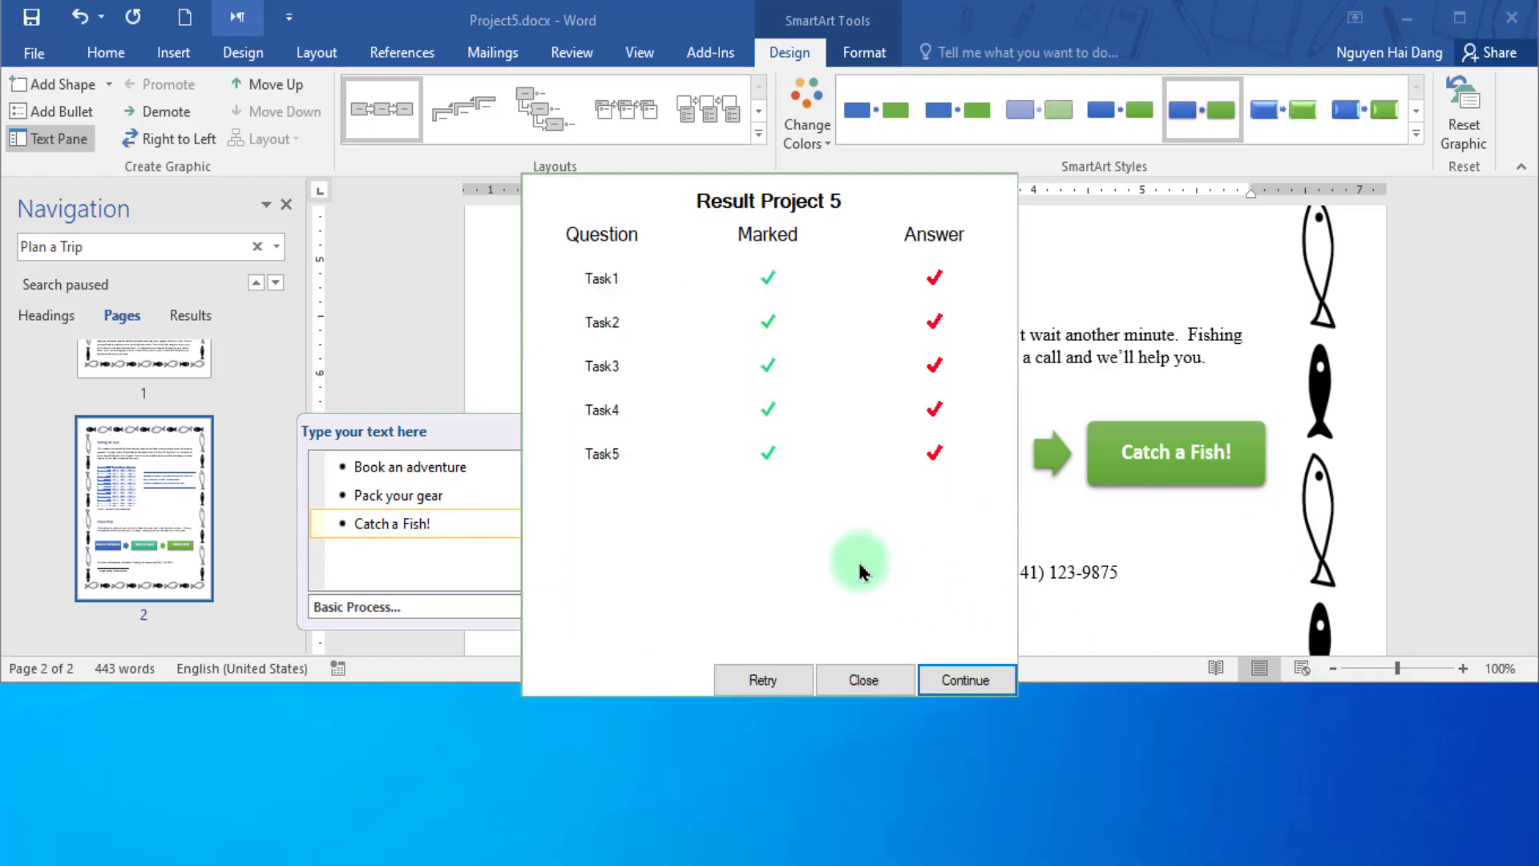
left_click(864, 581)
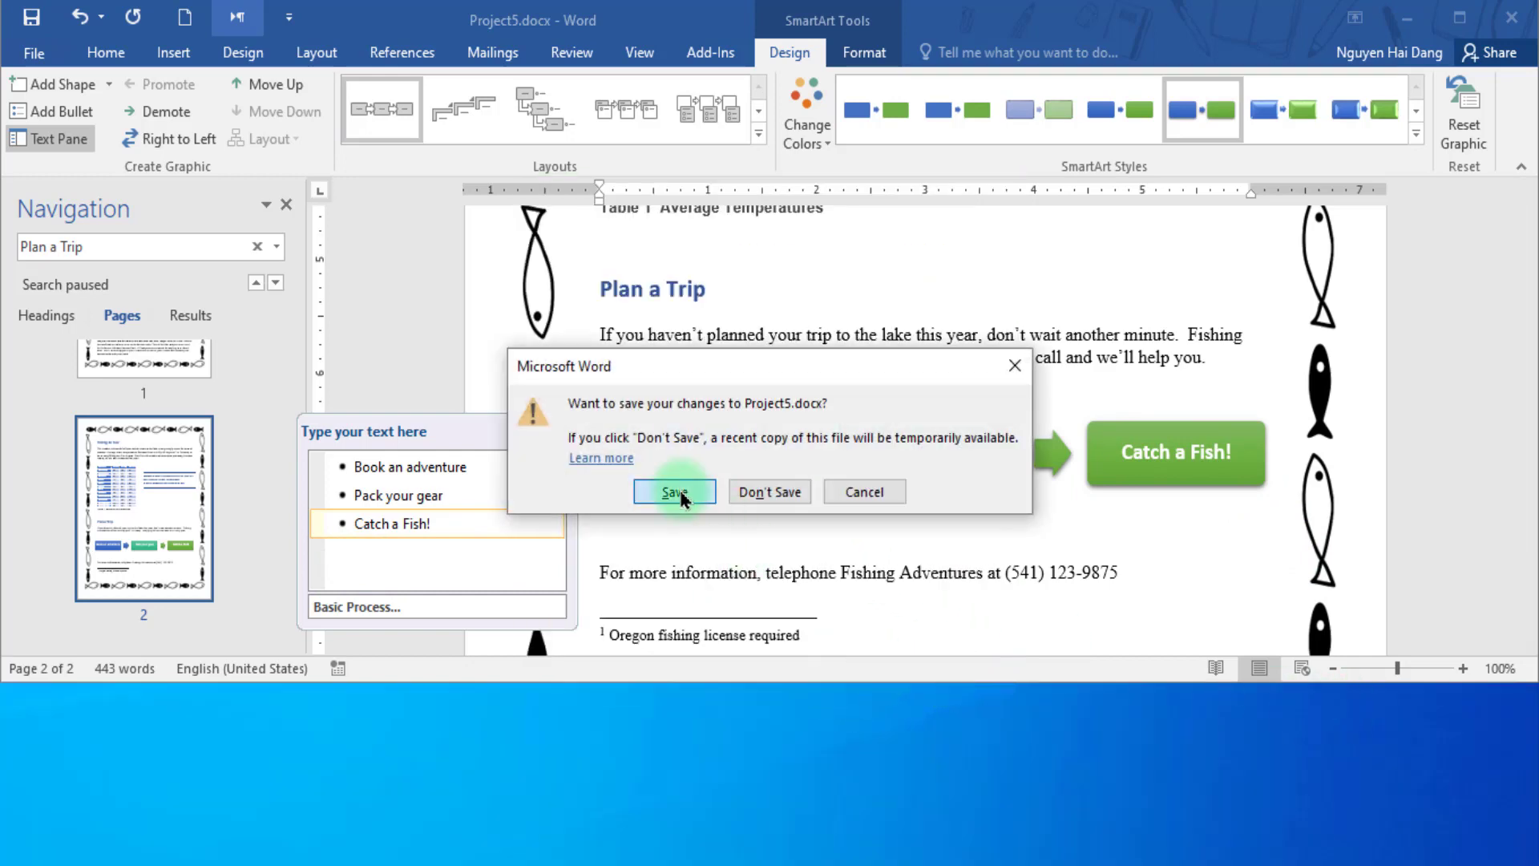
left_click(681, 493)
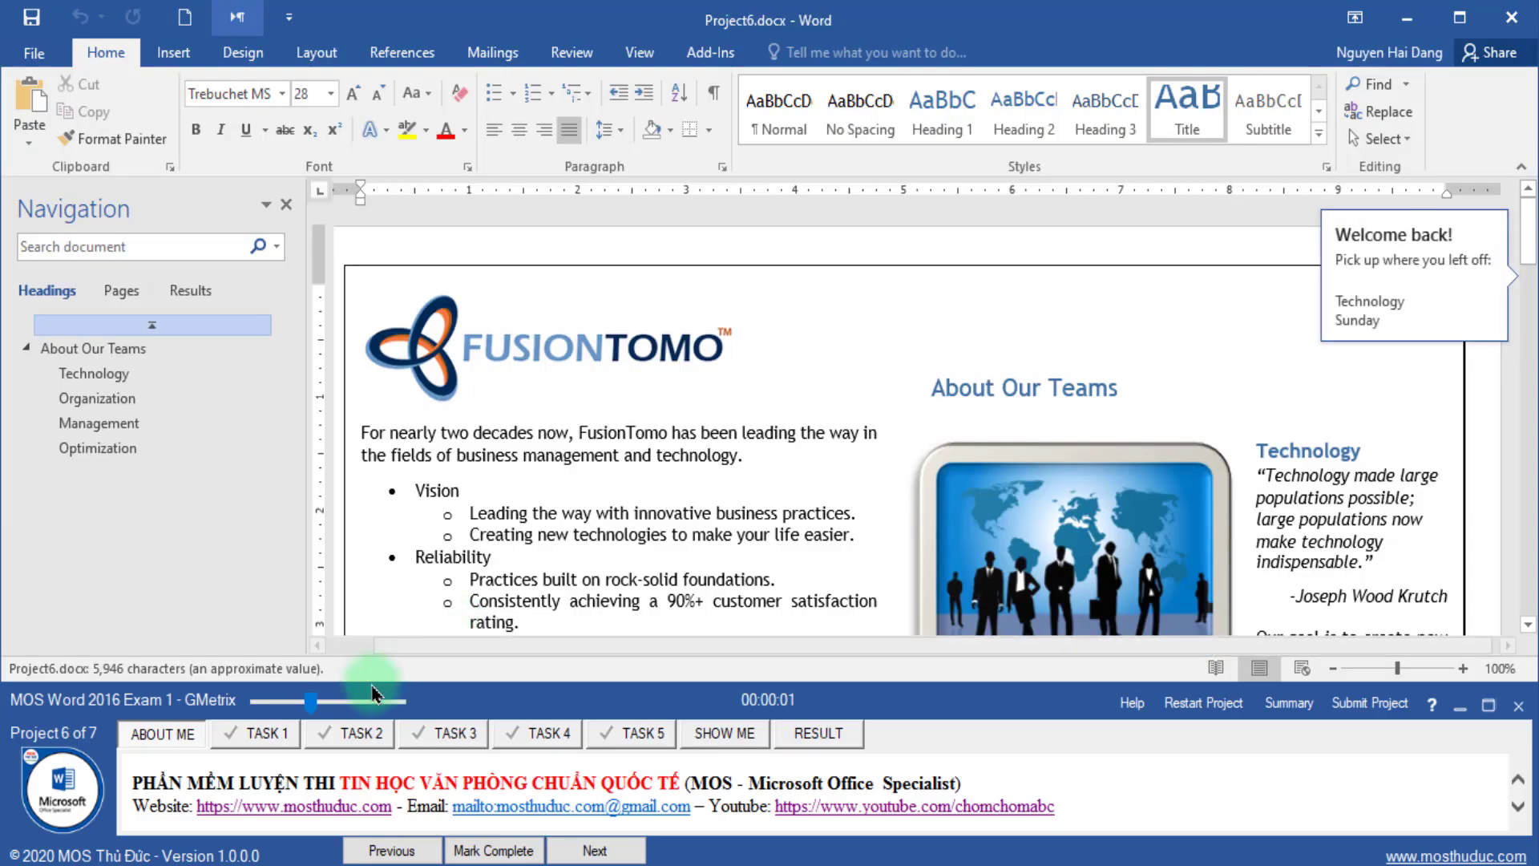
- Bring up the first Project6 task and open Word Options at the Display page
left_click(272, 742)
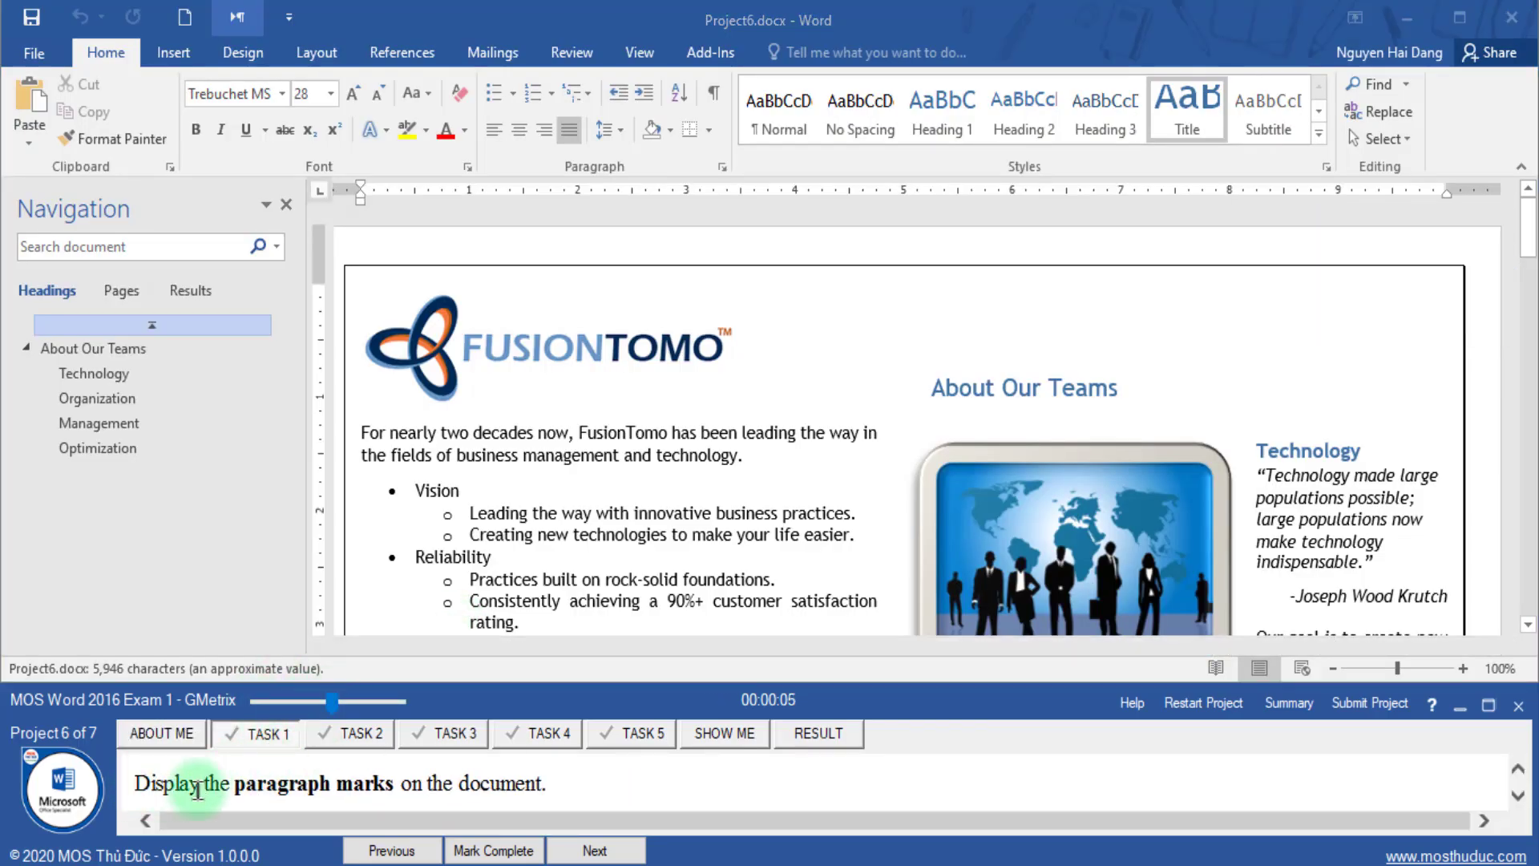
left_click_drag(197, 791, 546, 790)
left_click(563, 789)
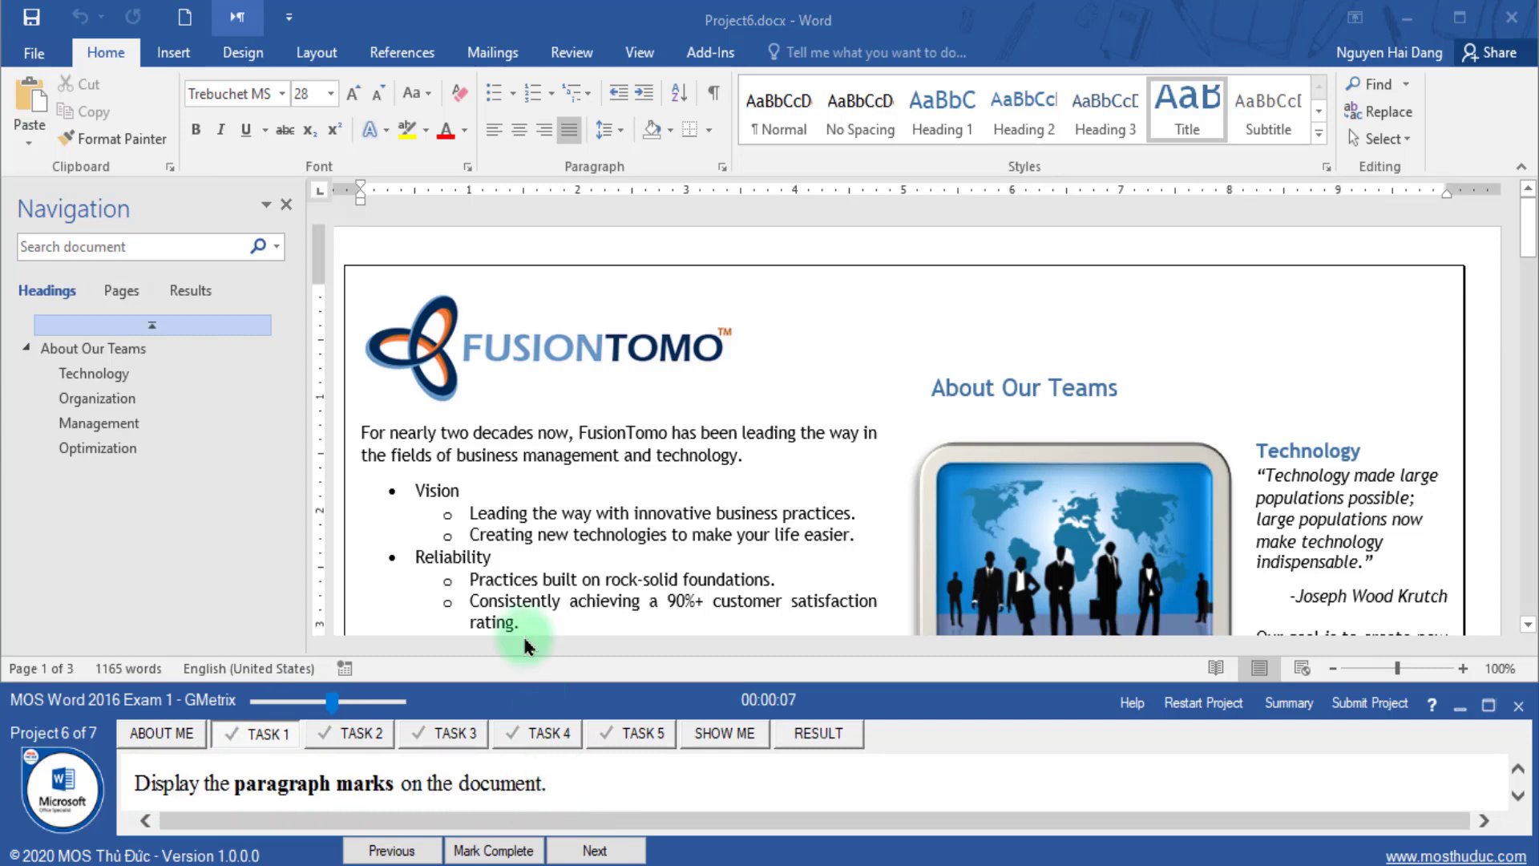
left_click(34, 53)
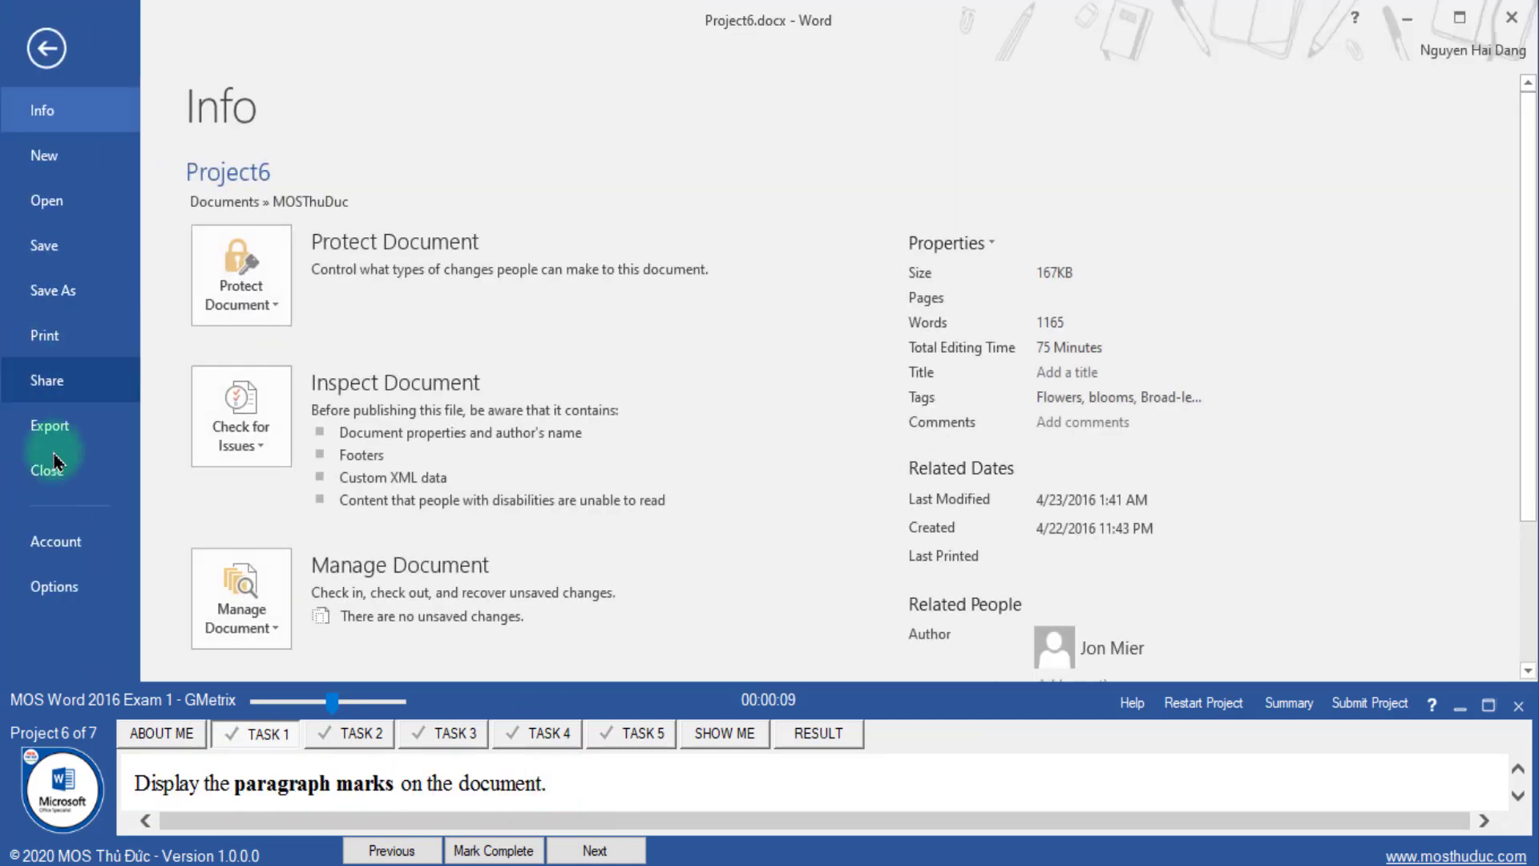
left_click(64, 589)
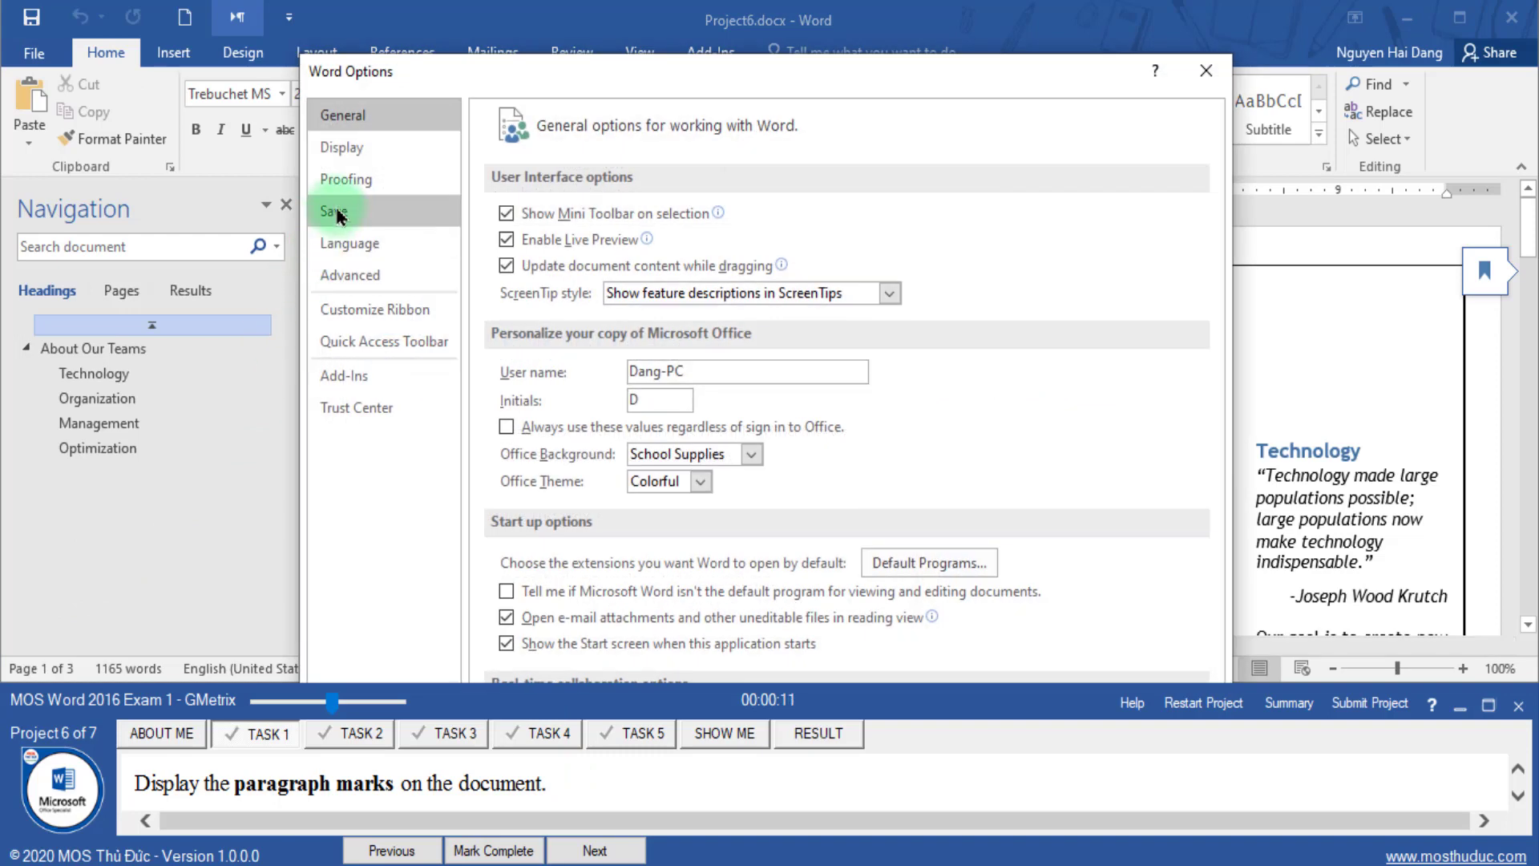
left_click(377, 159)
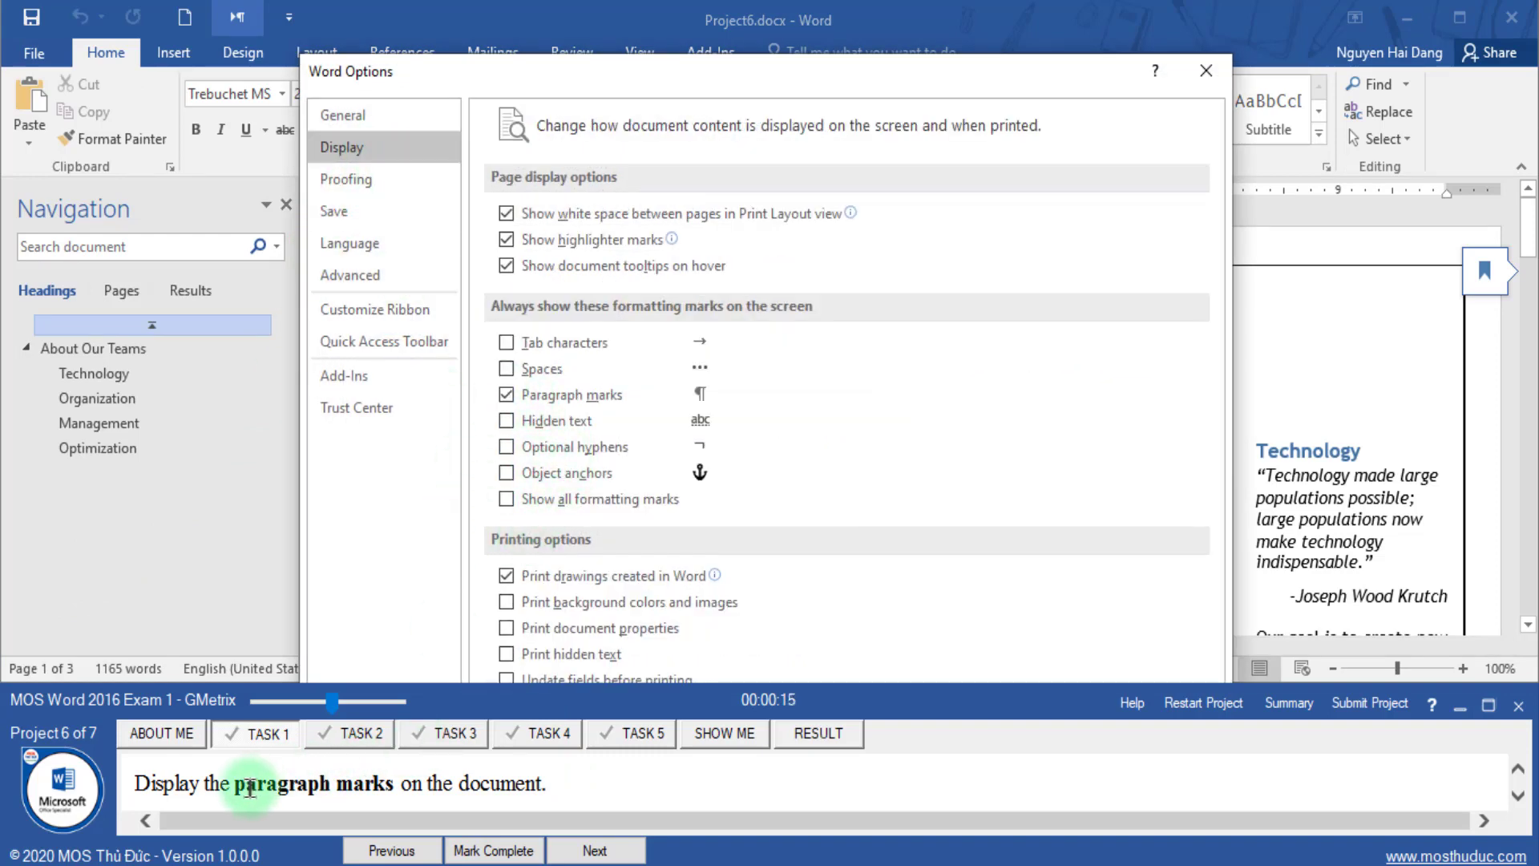
- Turn on display of paragraph marks, confirm, and mark the task complete
left_click_drag(234, 785, 399, 794)
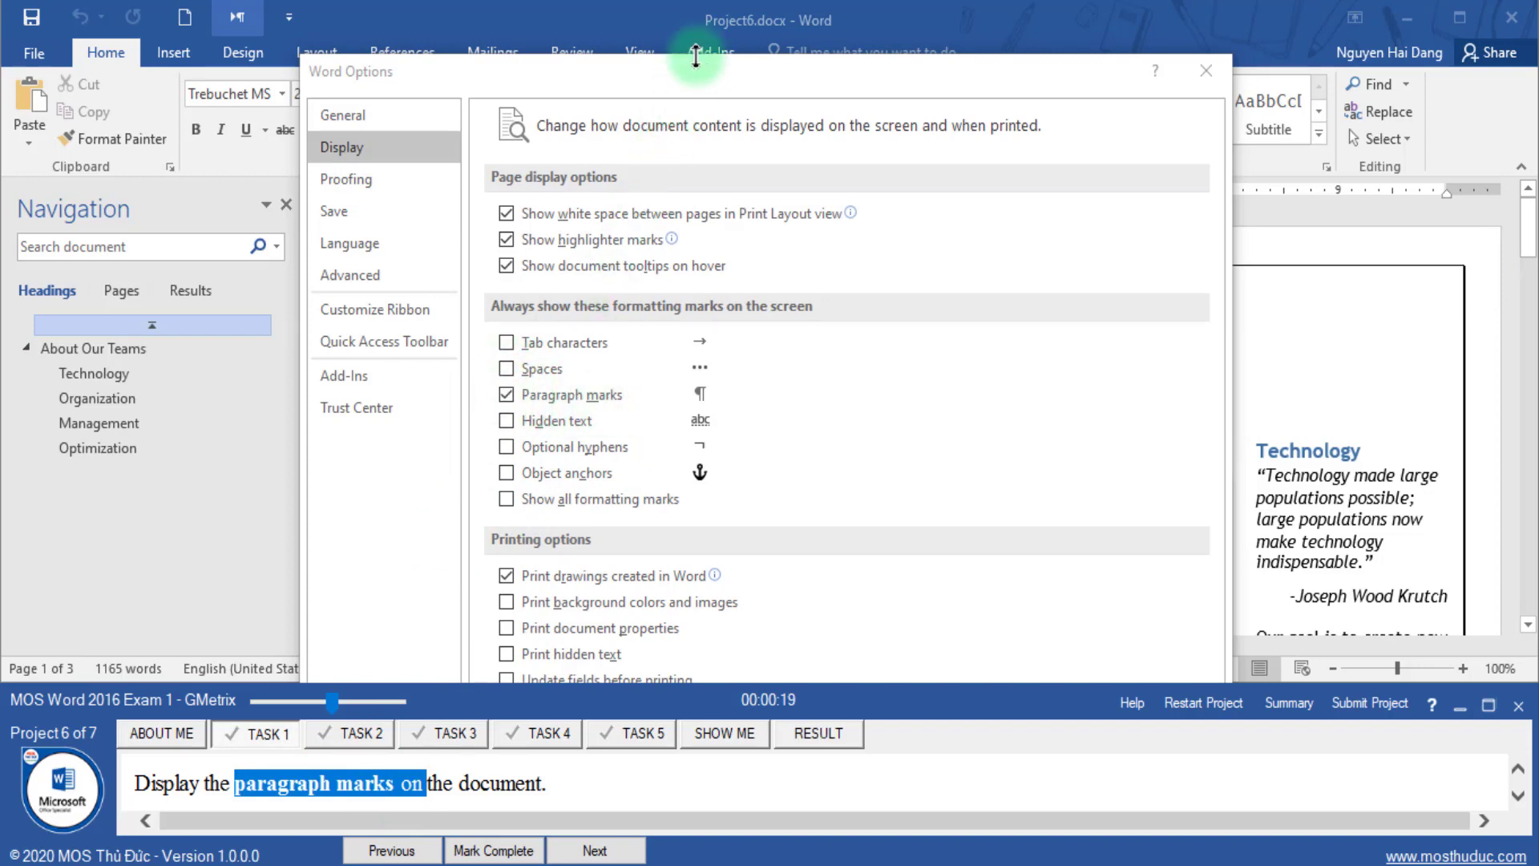
left_click_drag(696, 56, 671, 68)
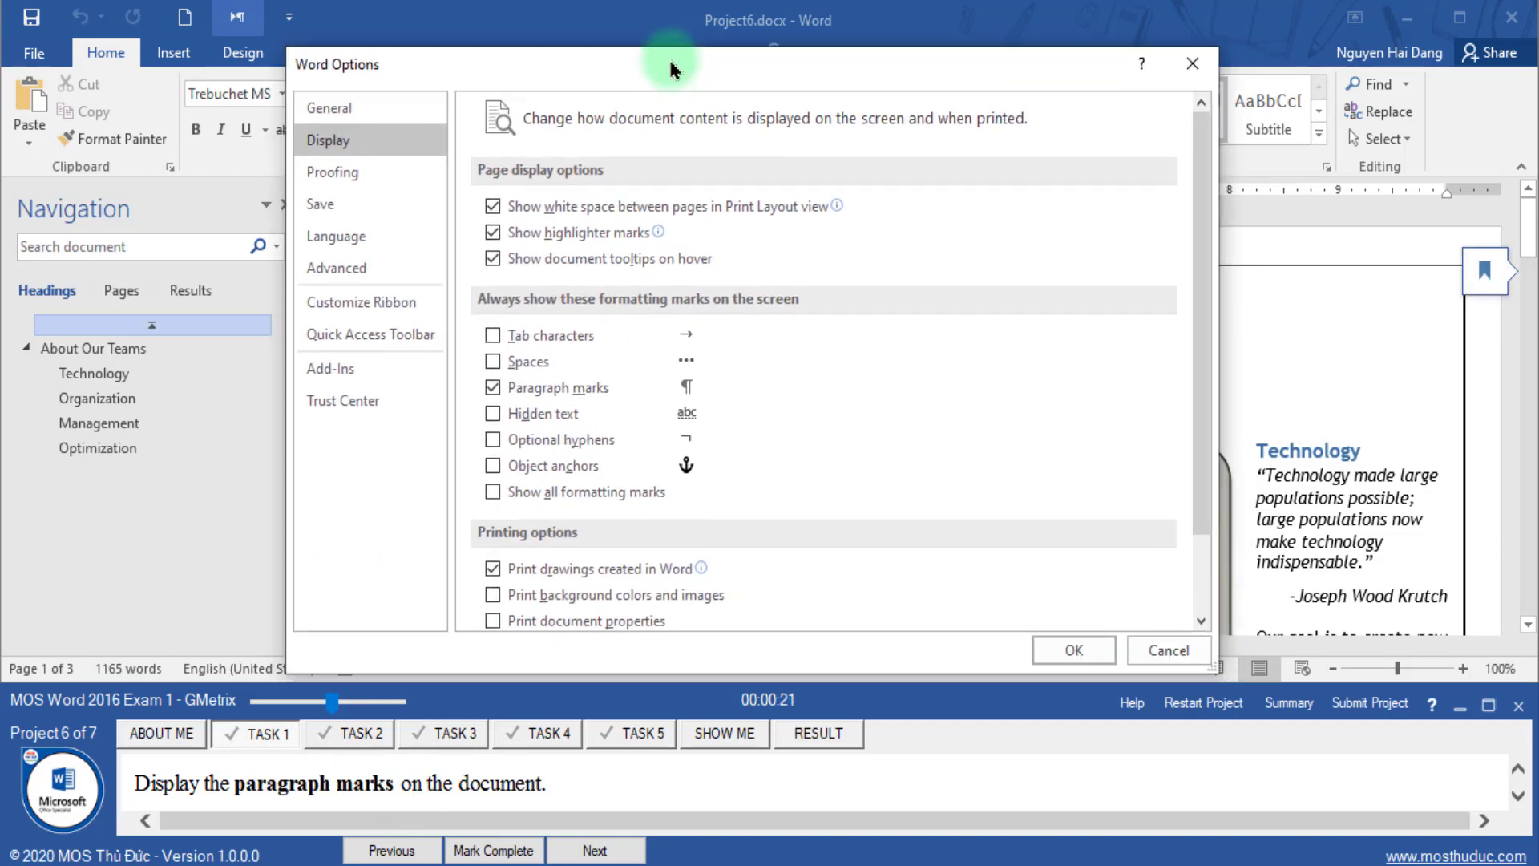
left_click_drag(671, 69, 685, 58)
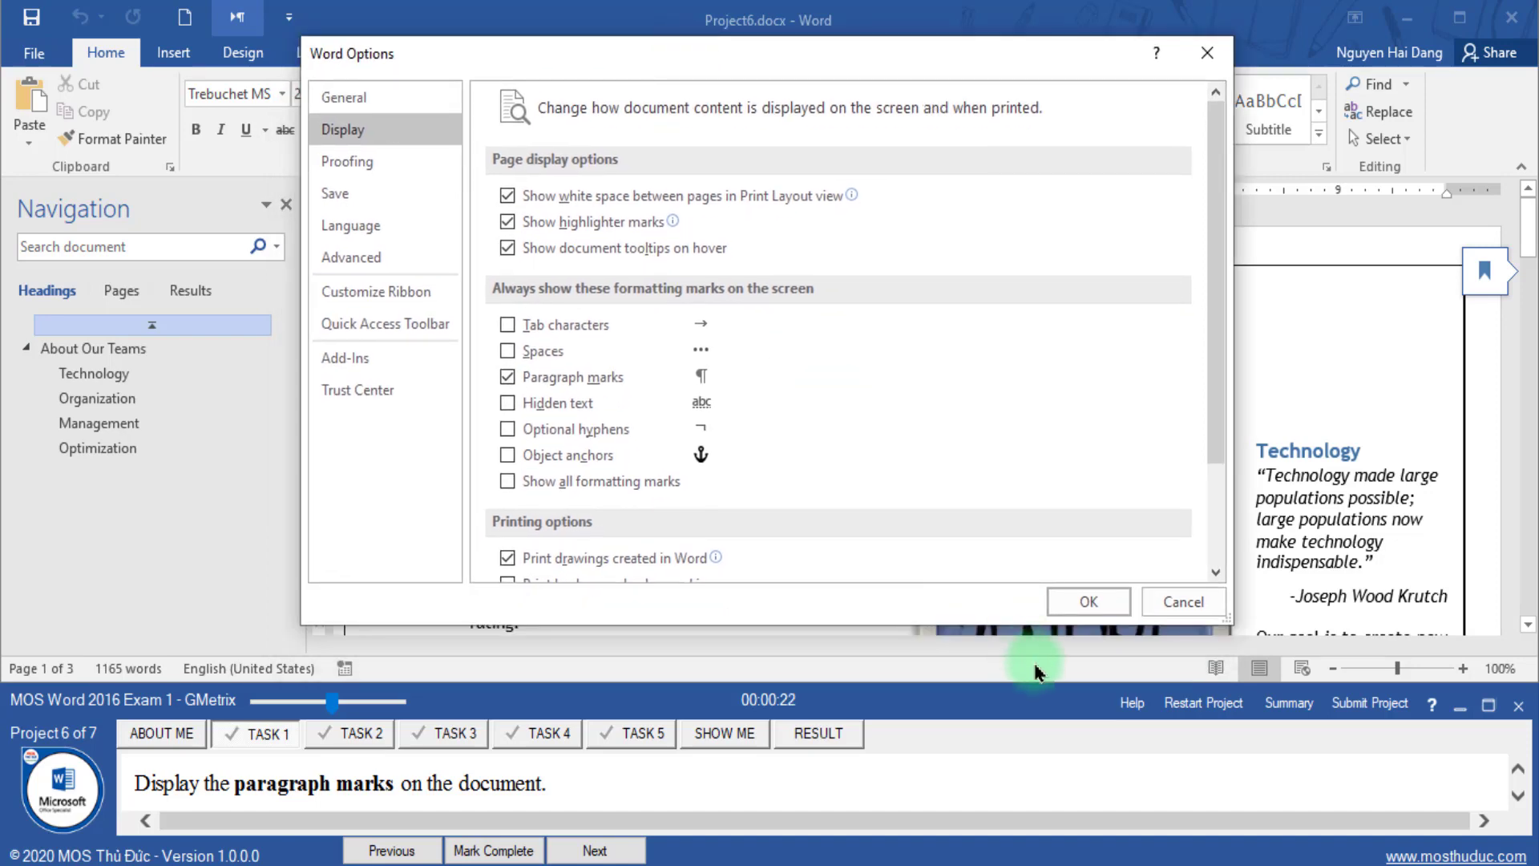
left_click(1076, 611)
left_click(478, 496)
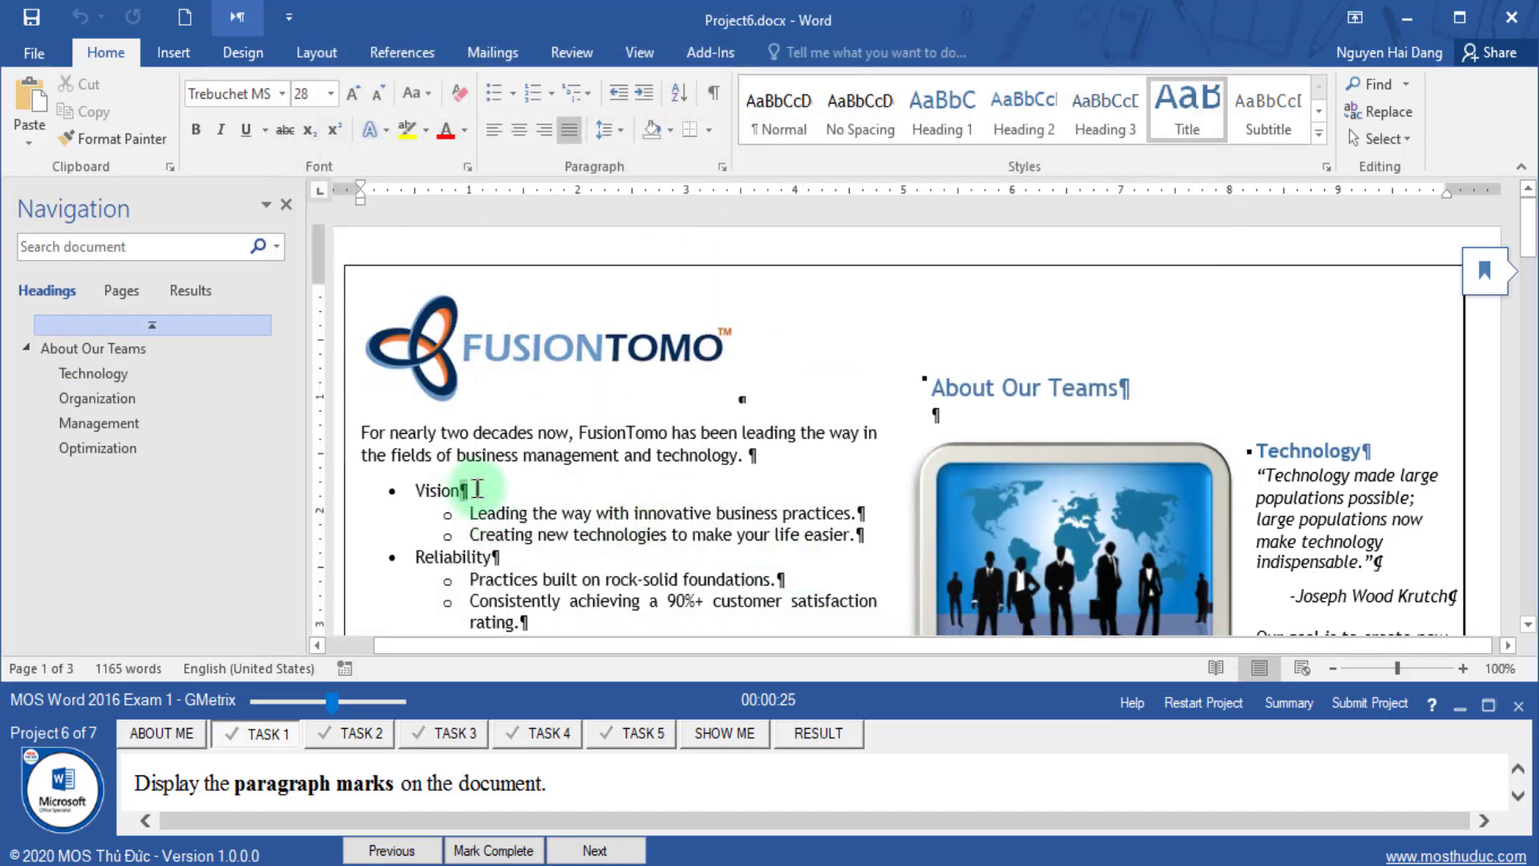
left_click(509, 513)
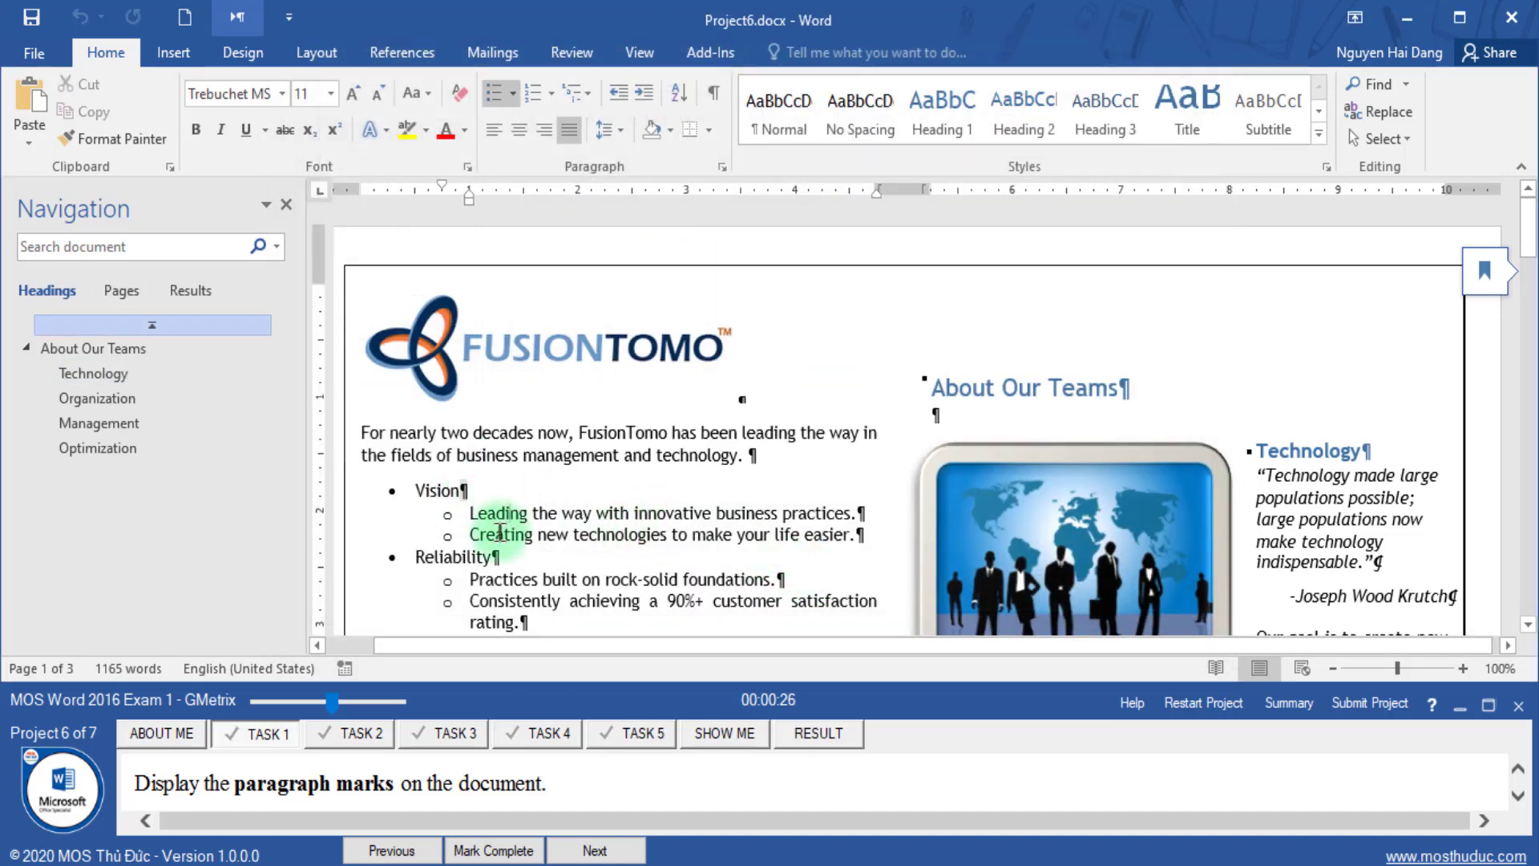
left_click(489, 856)
- Bring up task 2 and open the Document Inspector from File > Info > Check for Issues
left_click(390, 744)
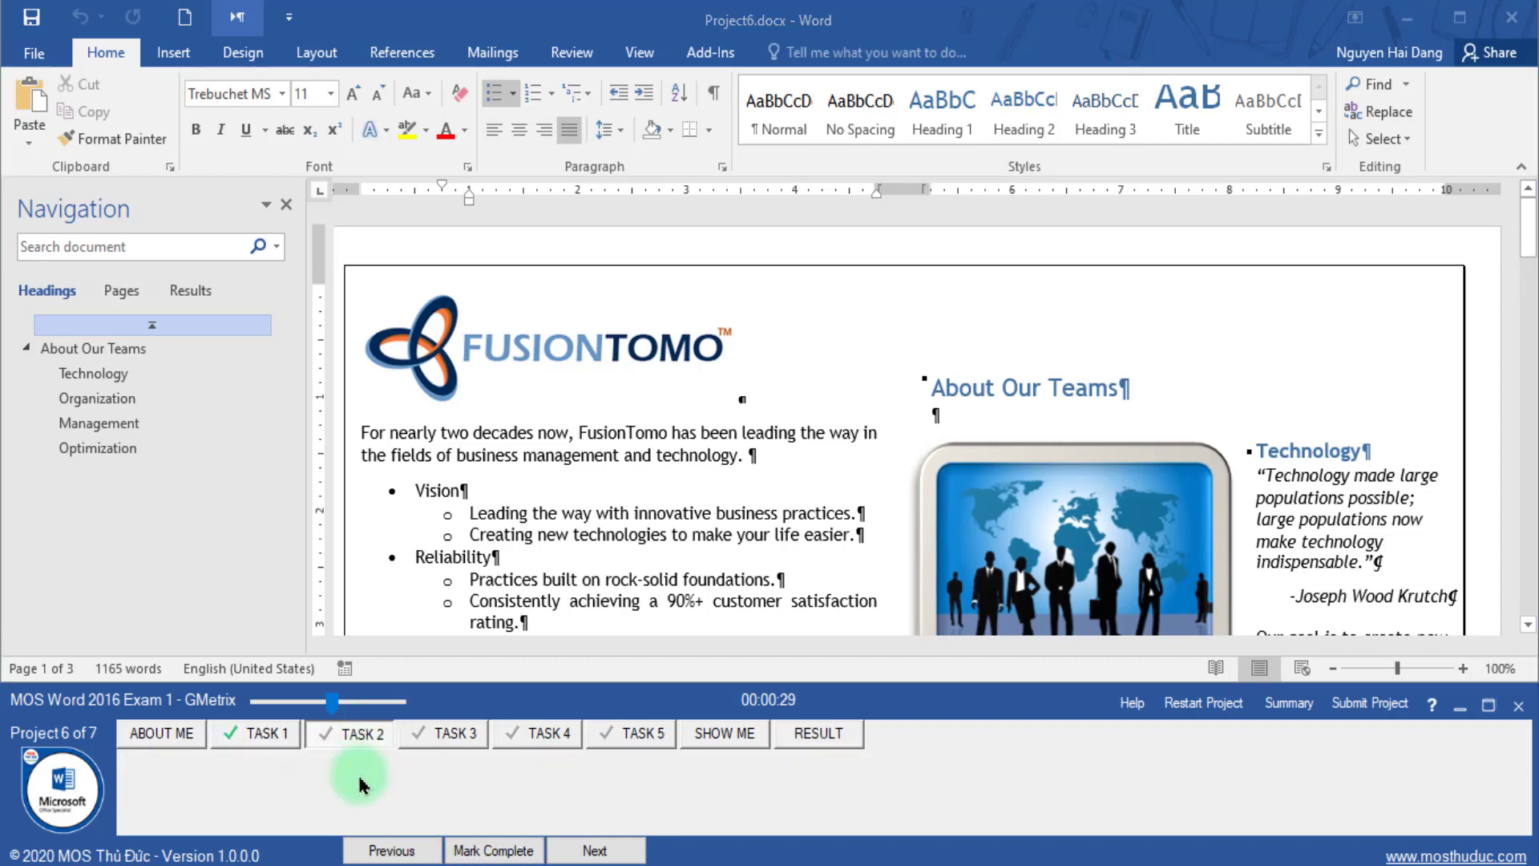
left_click(342, 707)
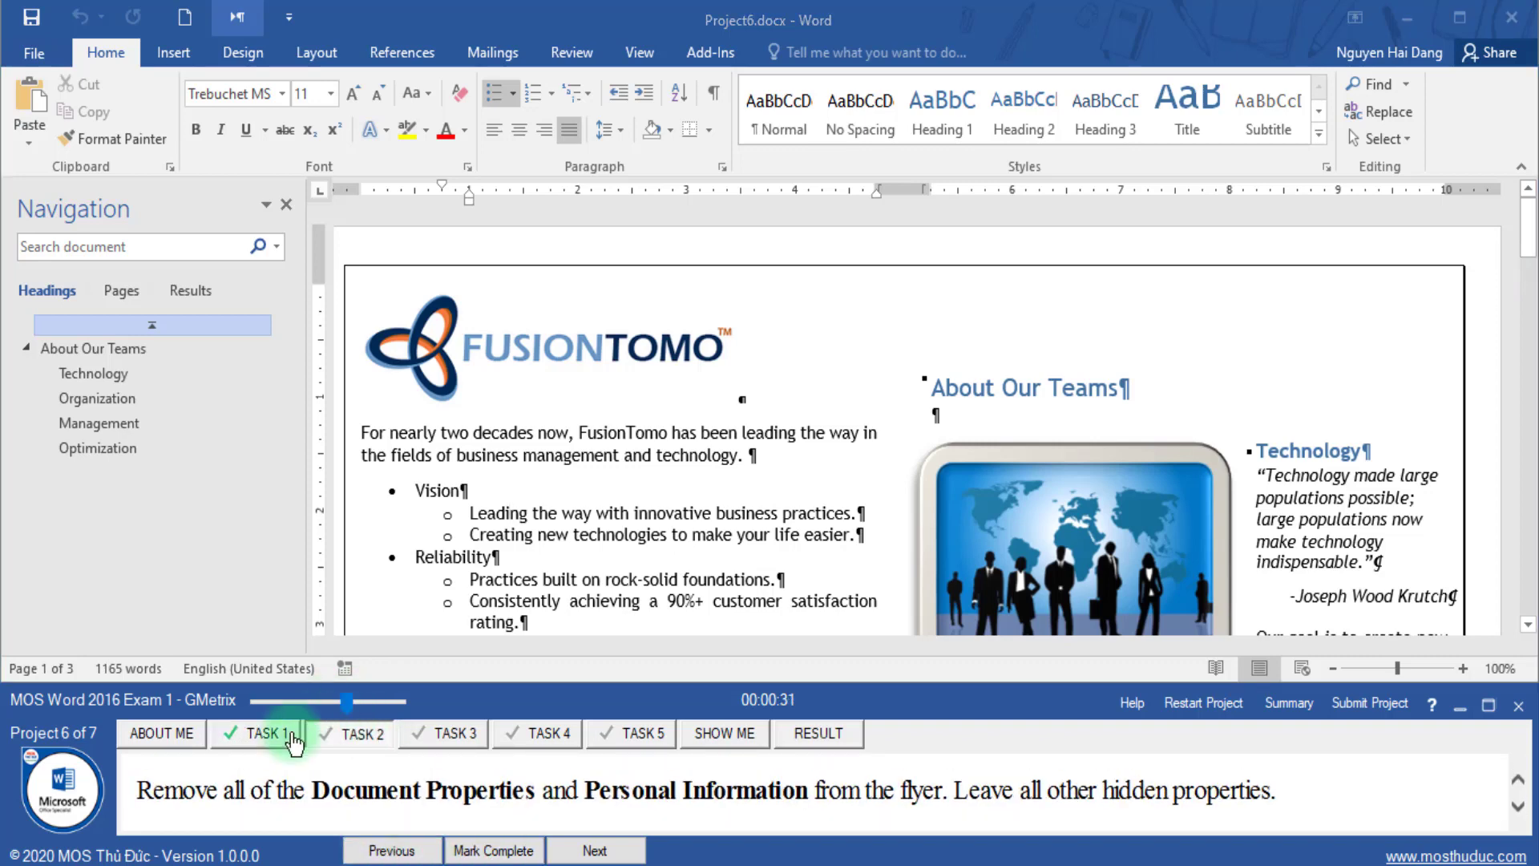
left_click_drag(134, 792, 425, 793)
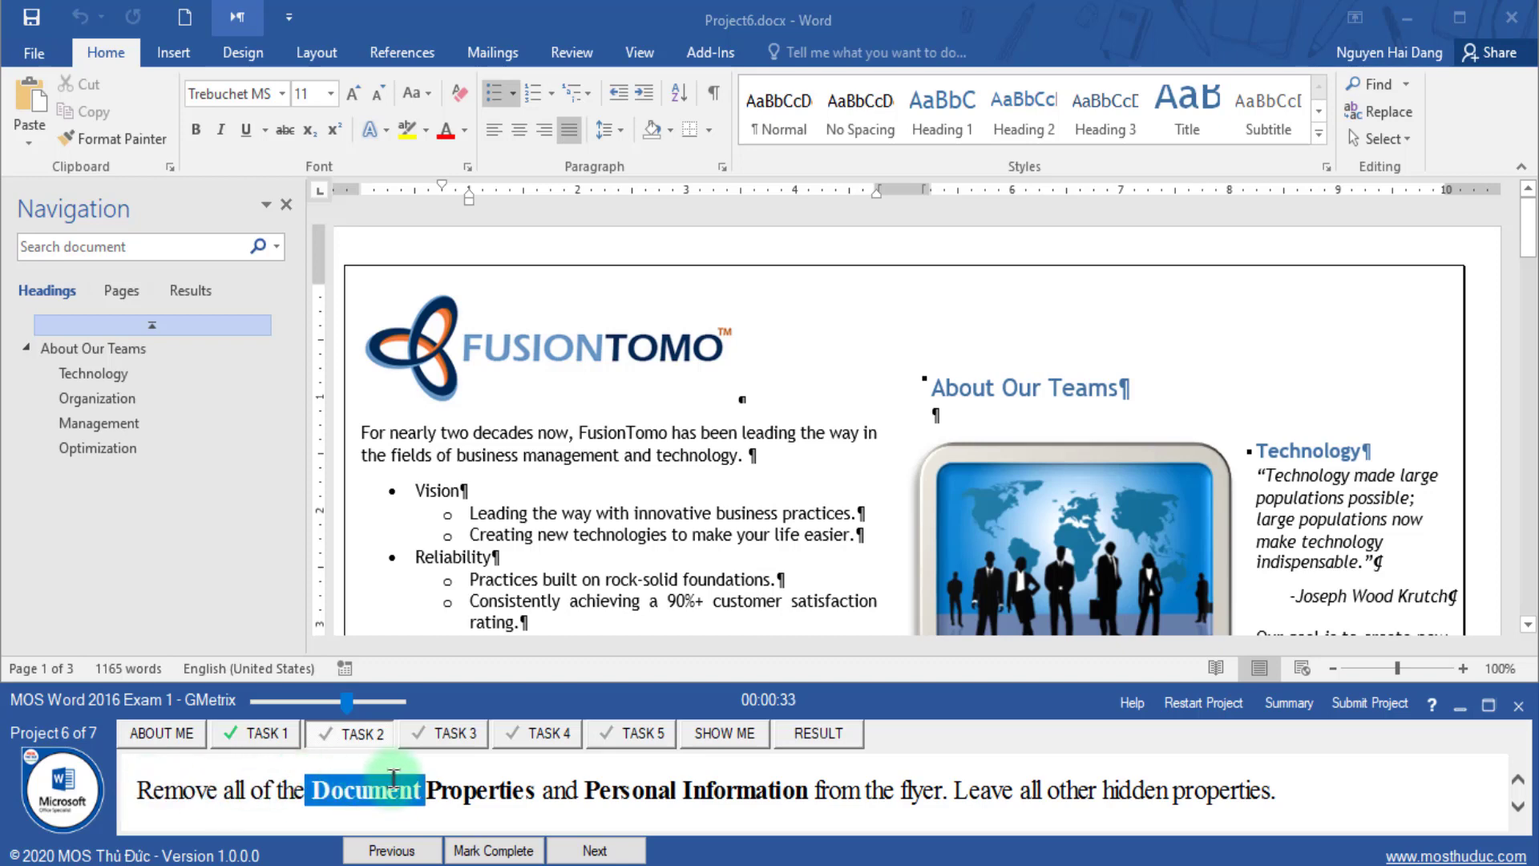
left_click(545, 788)
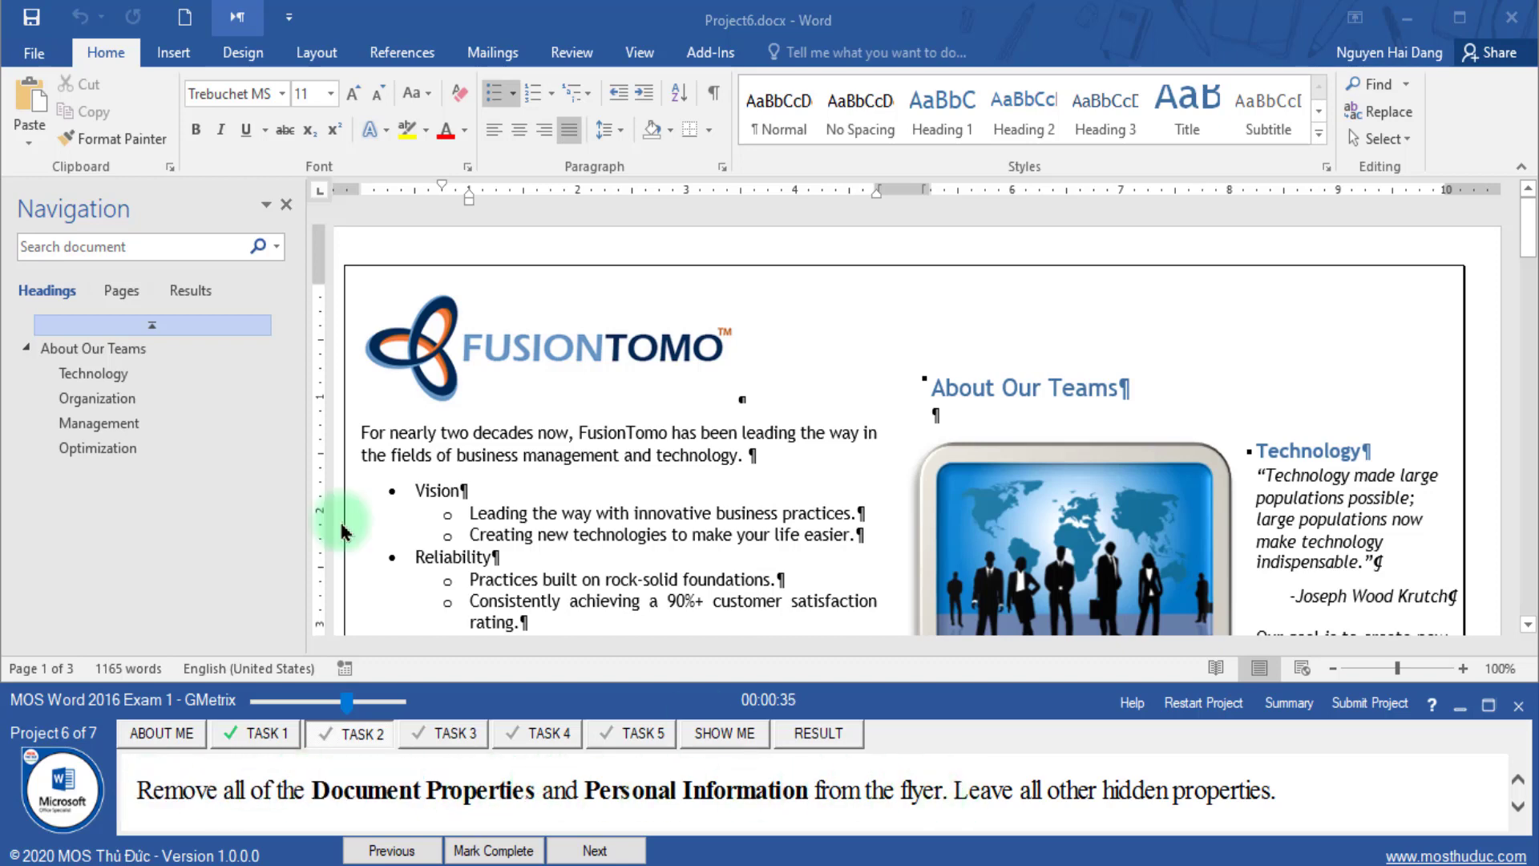
left_click(34, 54)
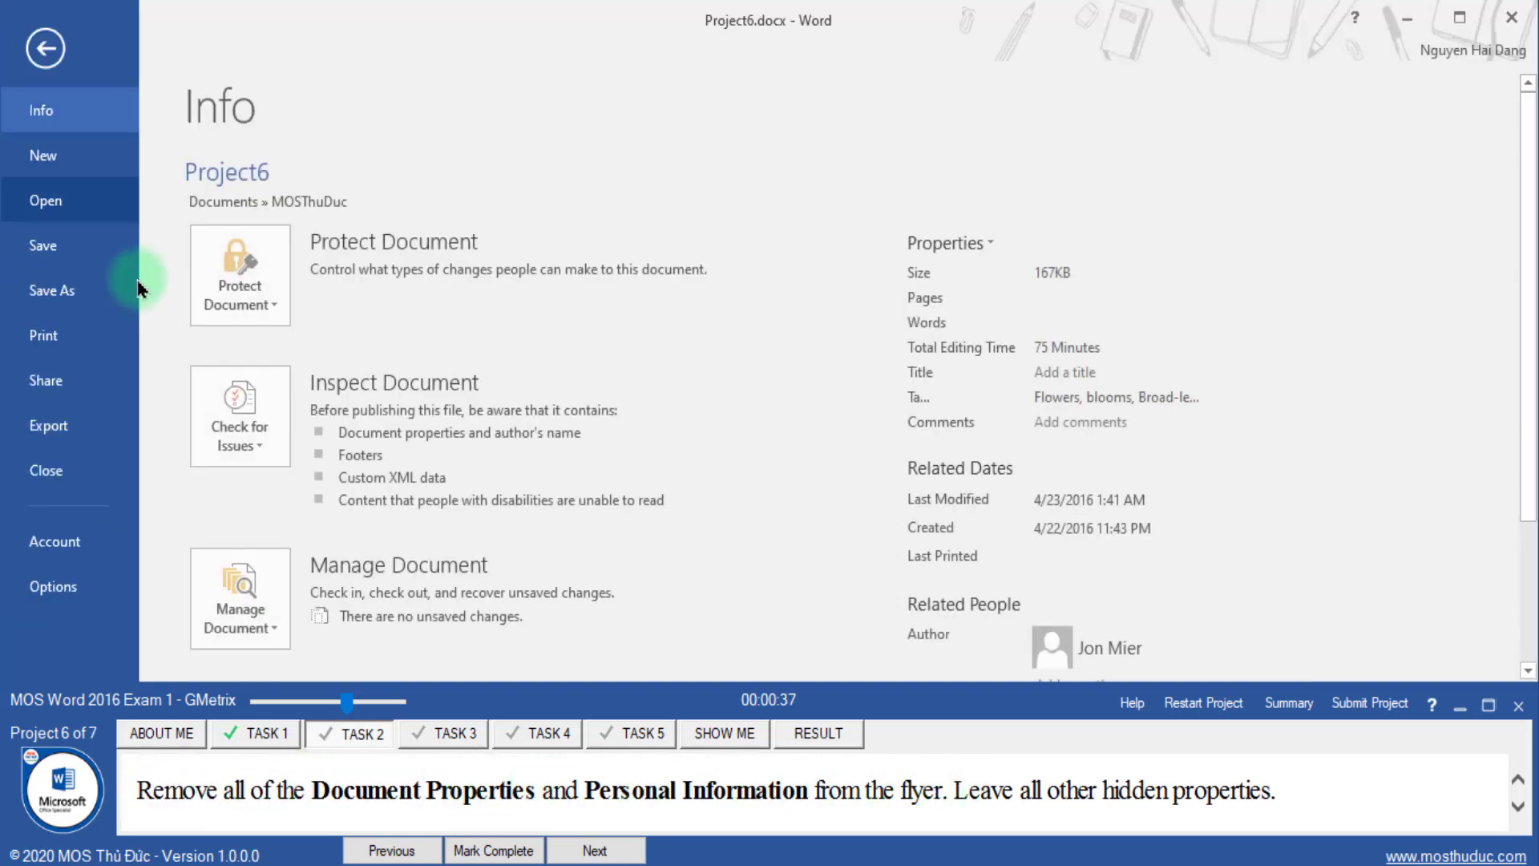
left_click(237, 449)
left_click(241, 484)
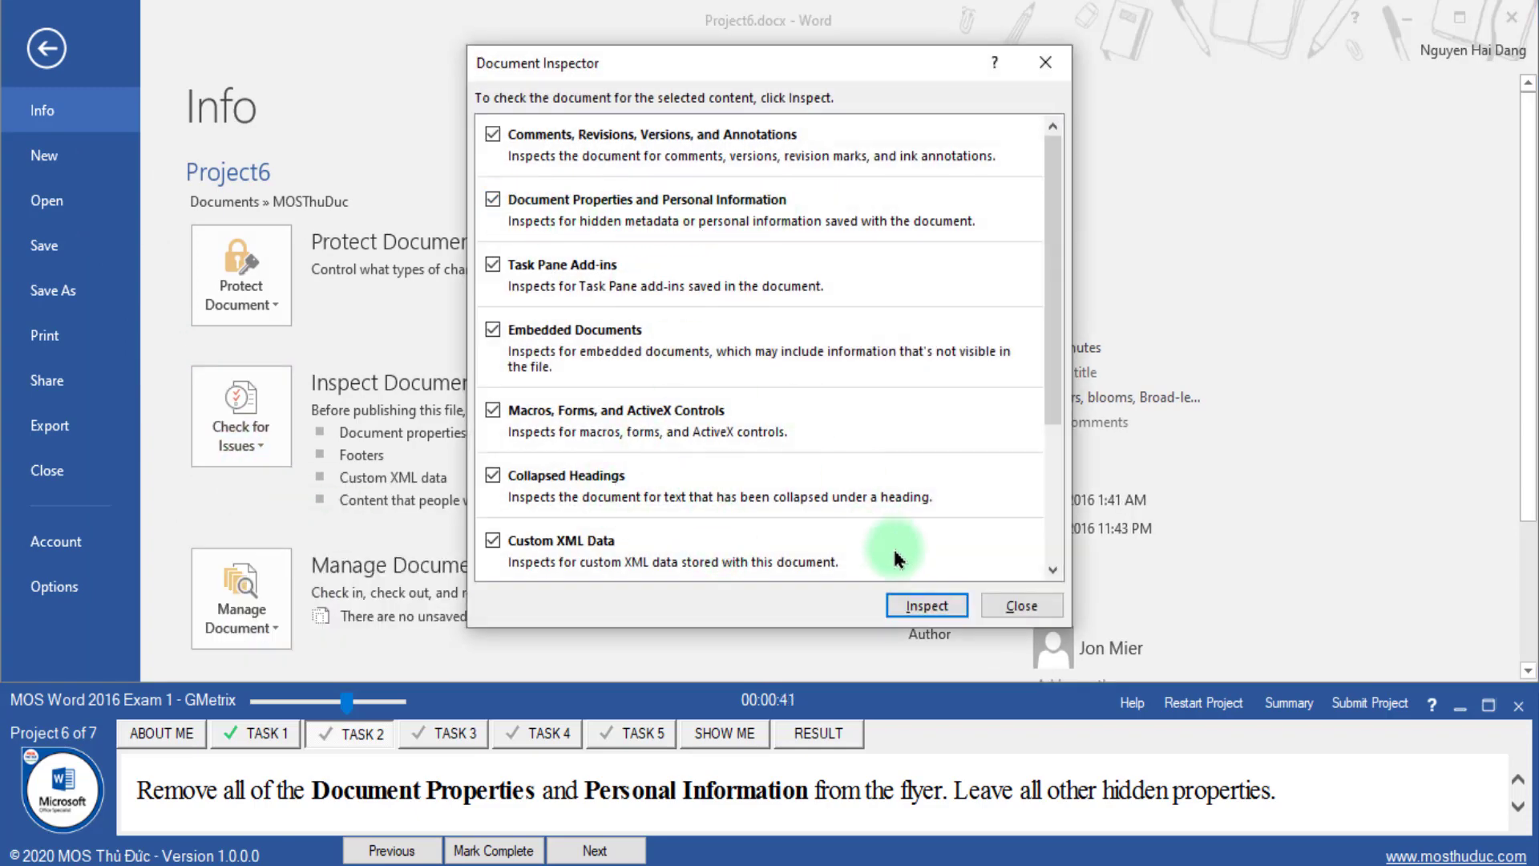
- Inspect, remove all document properties and personal information, and mark task 2 complete
left_click(923, 605)
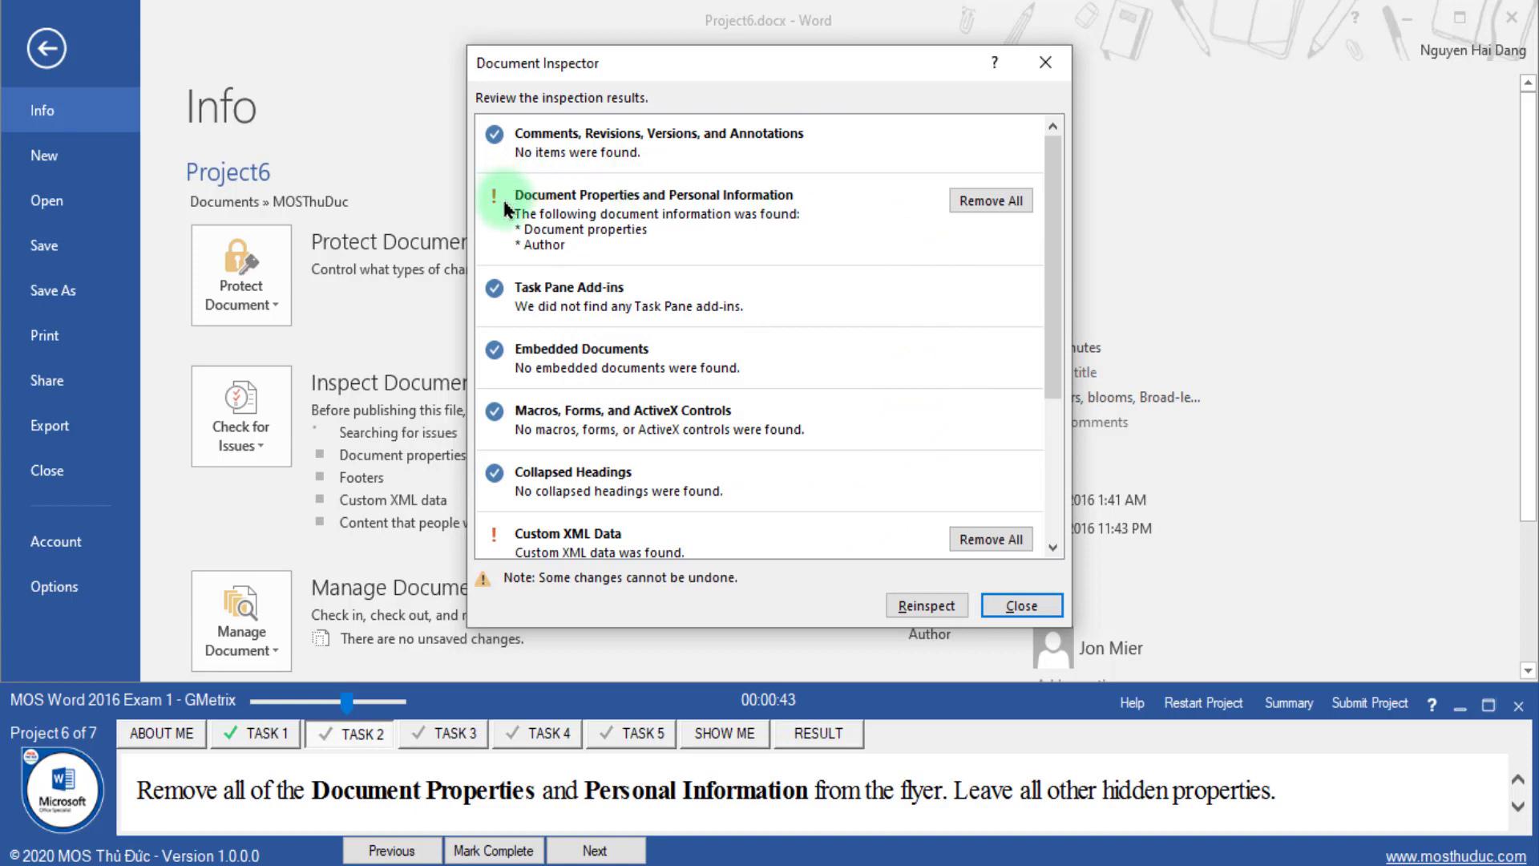
left_click(986, 201)
left_click(1031, 595)
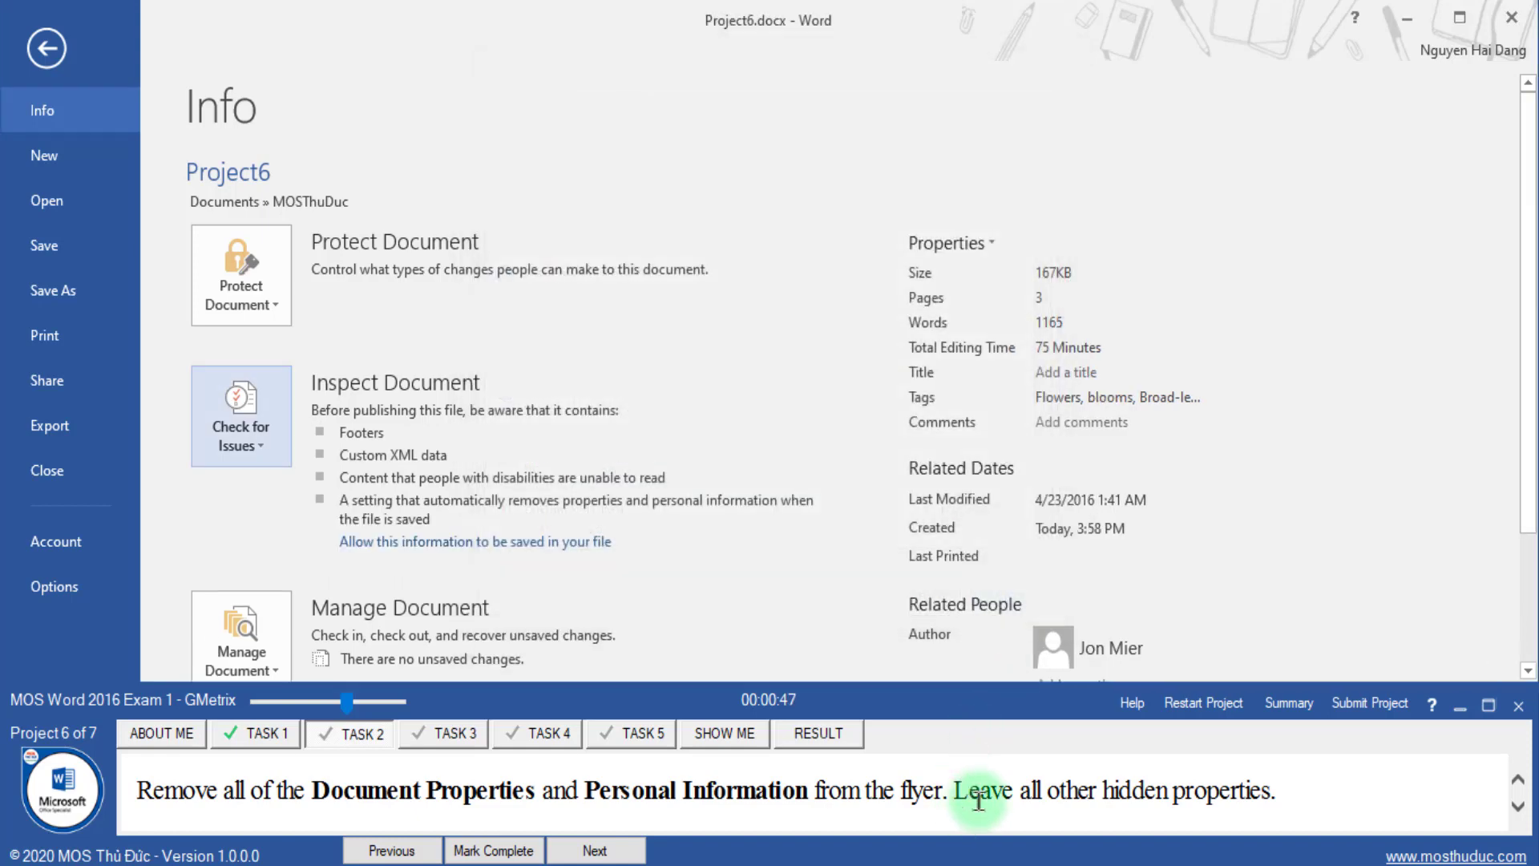
left_click(59, 64)
left_click(493, 850)
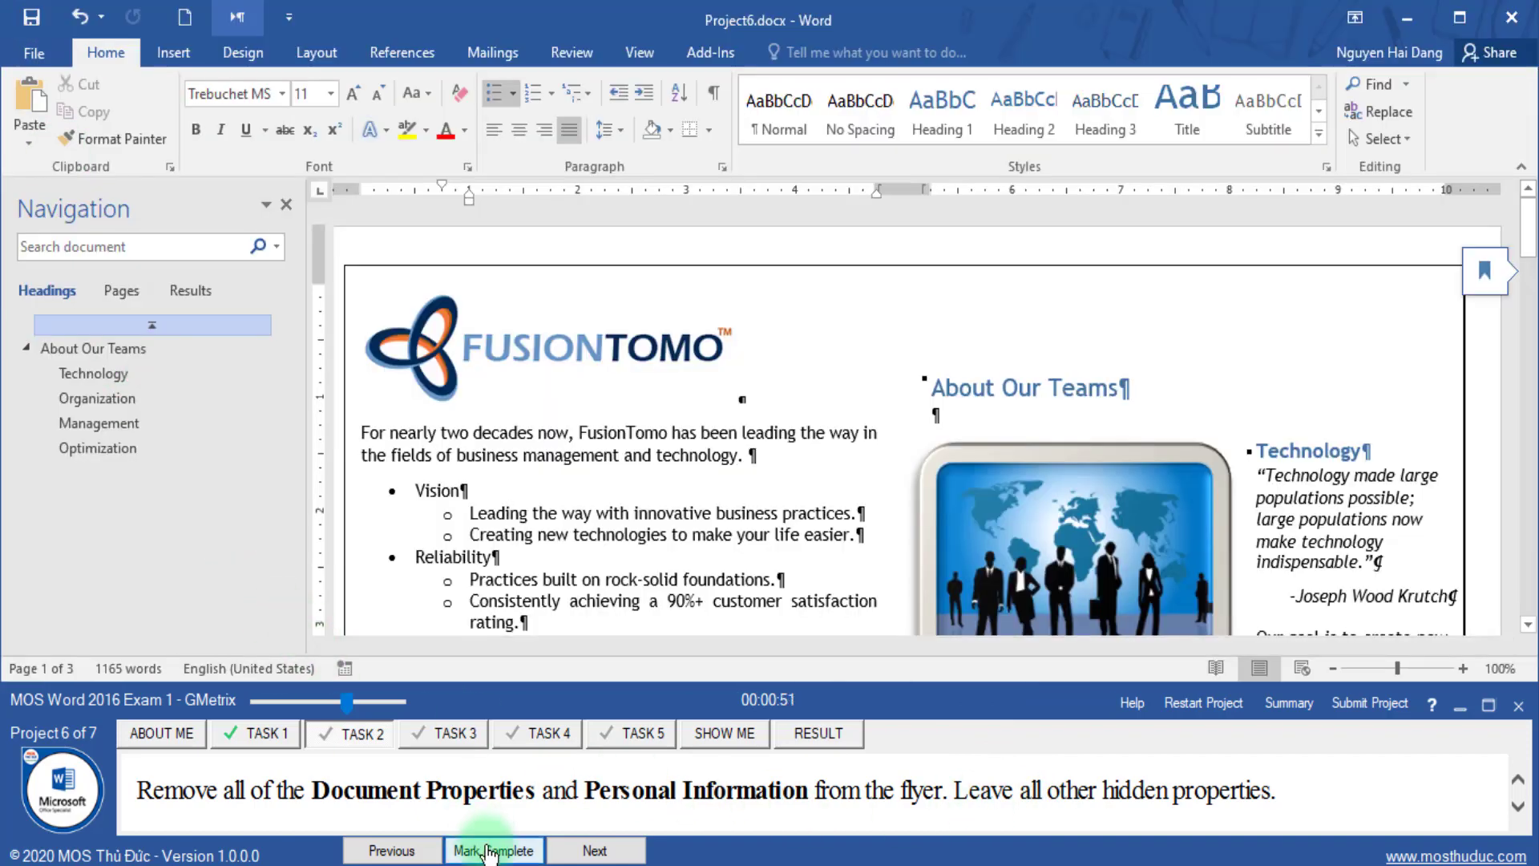
left_click(601, 850)
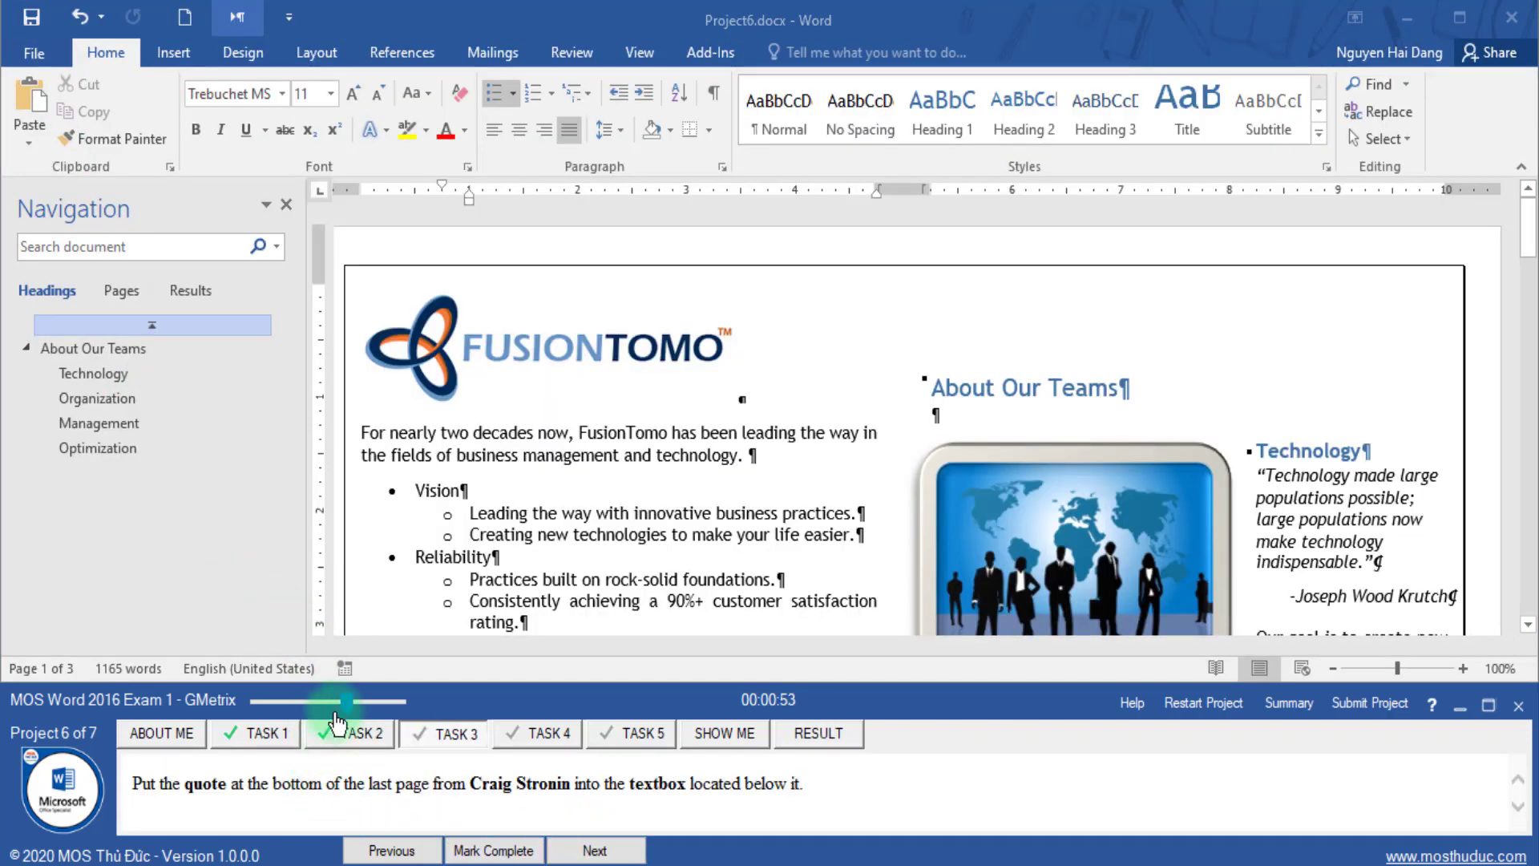
- Go to the document's last page using the page thumbnails
left_click_drag(346, 702, 364, 704)
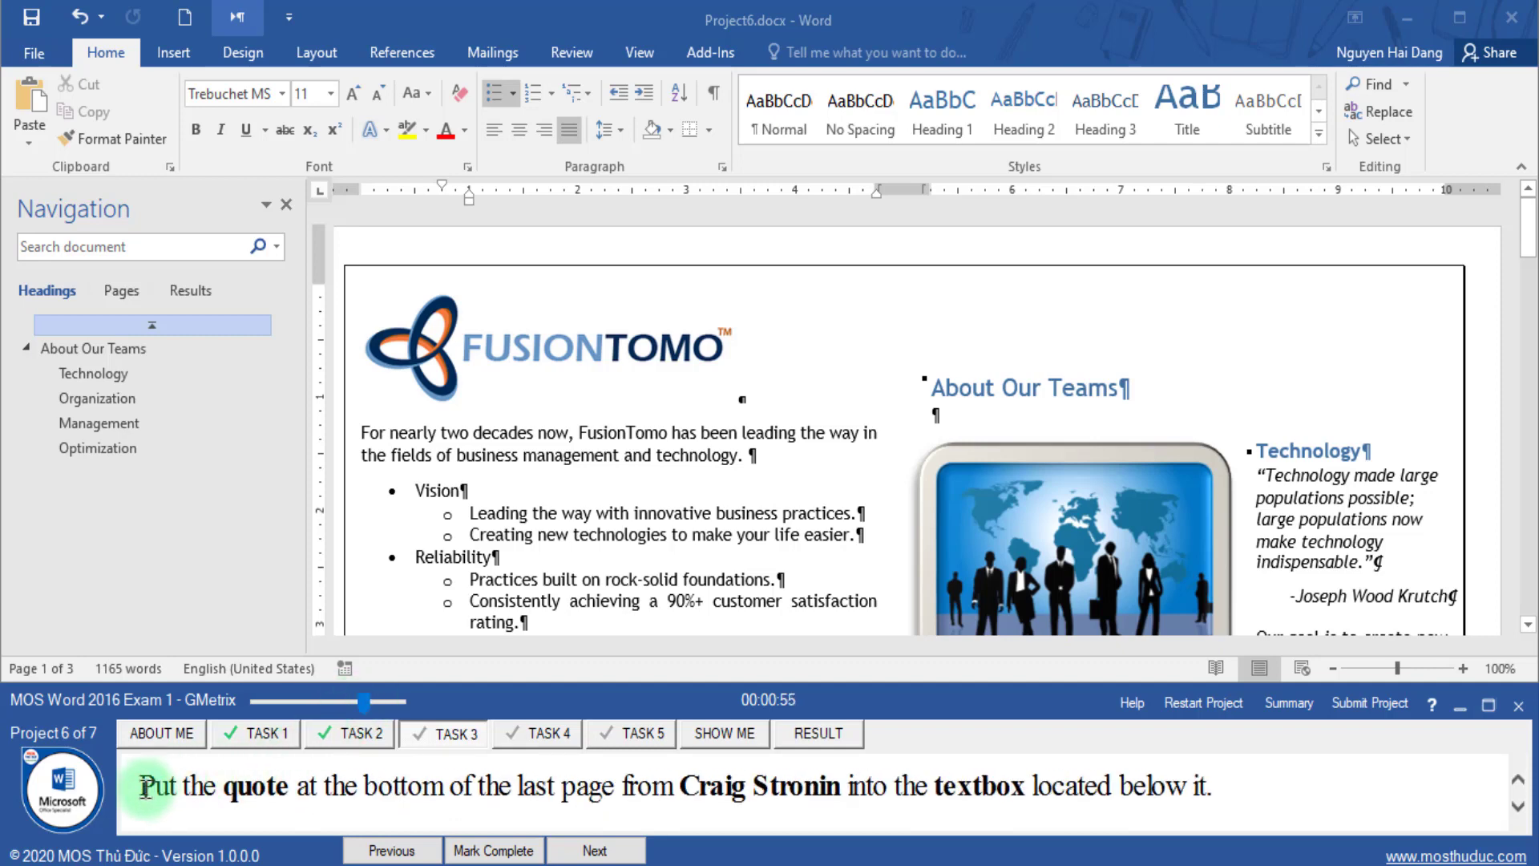
left_click_drag(234, 788, 610, 794)
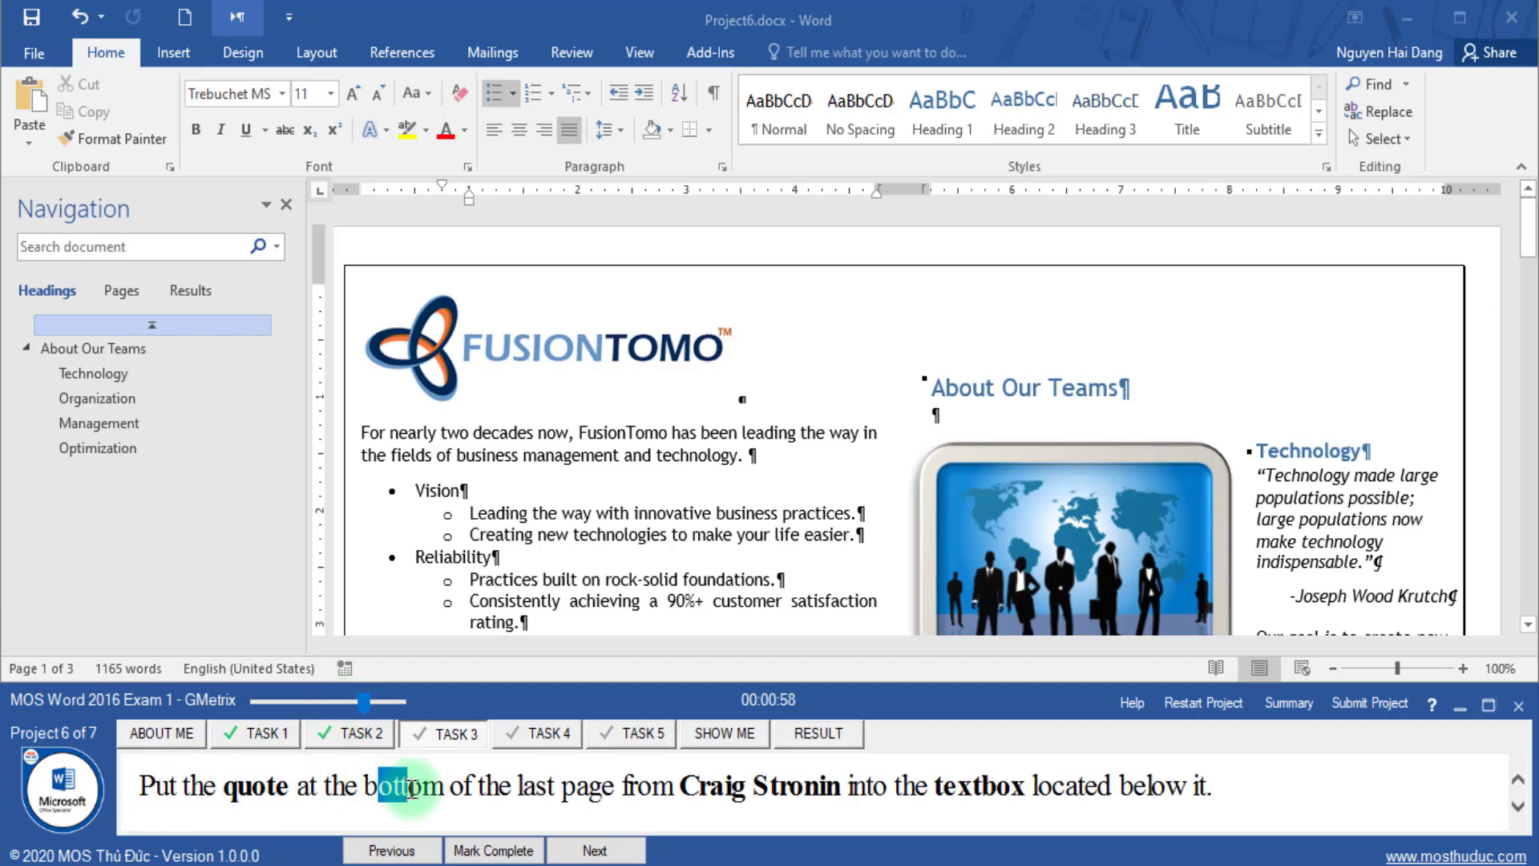
left_click(122, 296)
left_click(175, 559)
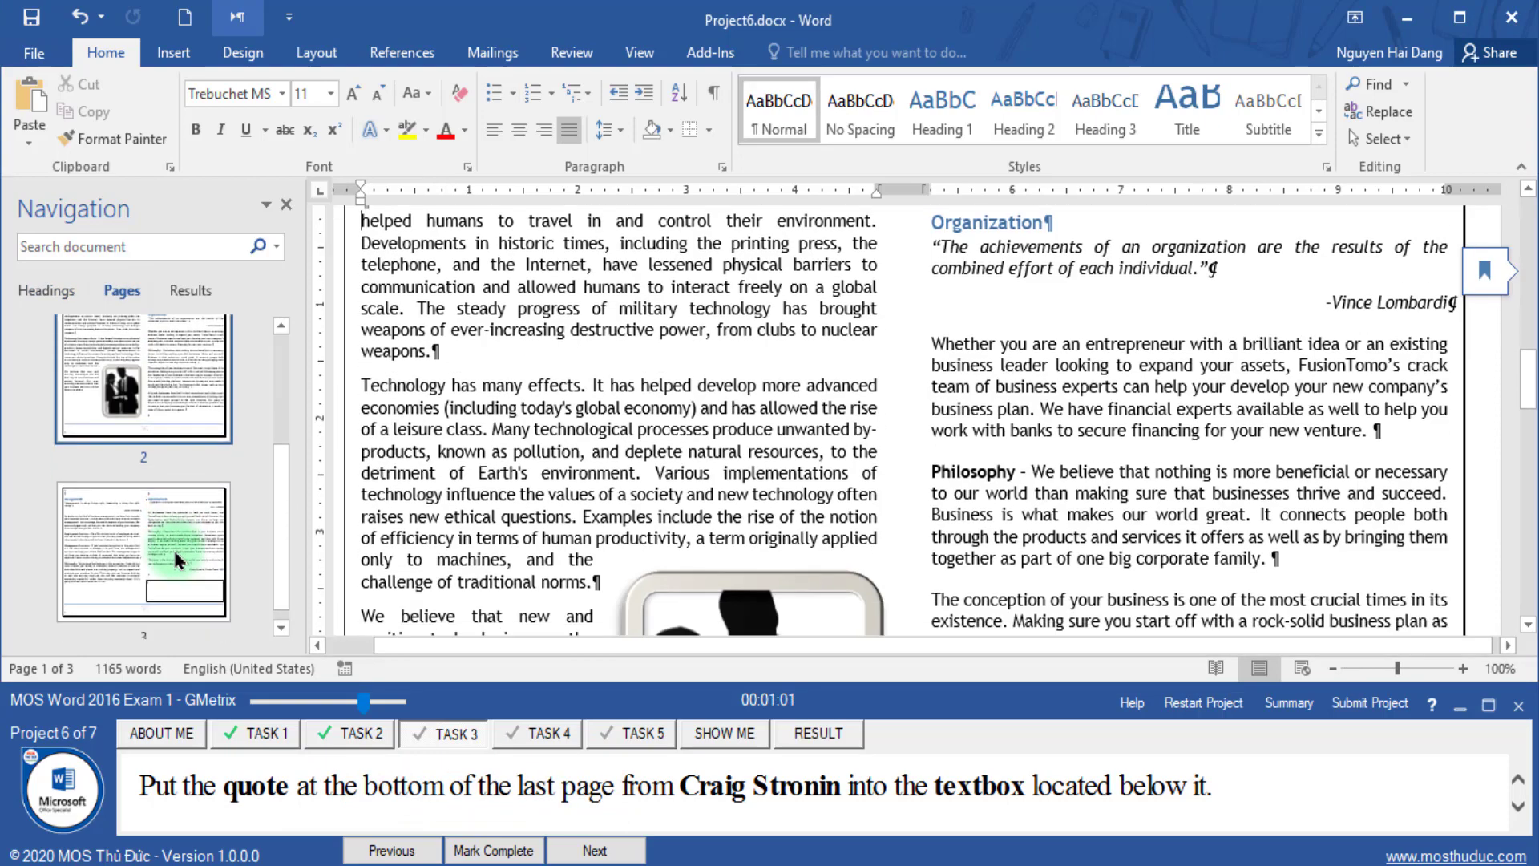
scroll(1146, 538, "down", 10)
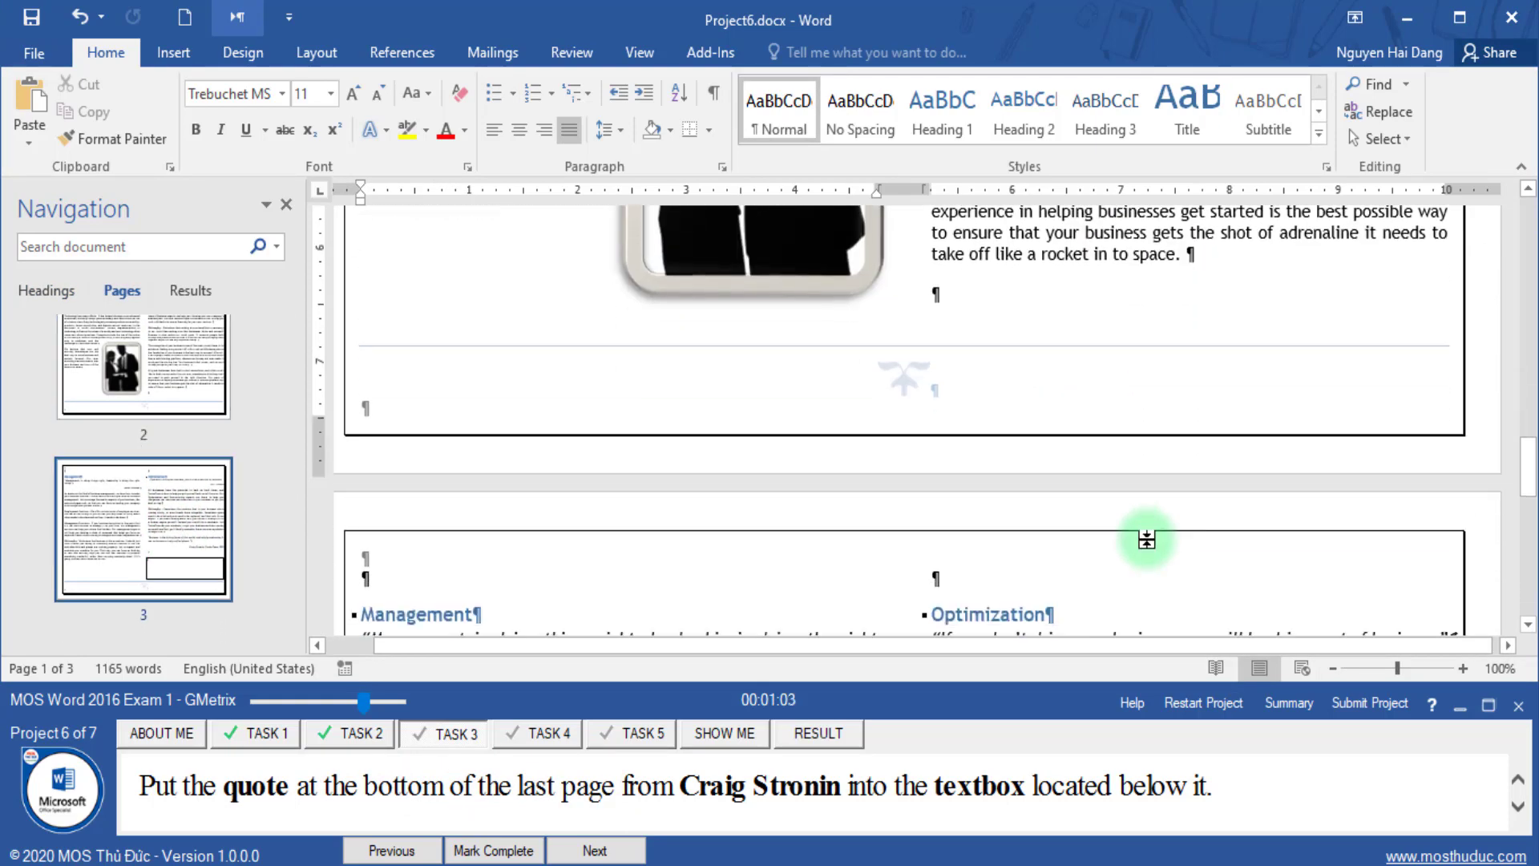
left_click(73, 559)
scroll(876, 540, "down", 4)
scroll(962, 521, "down", 3)
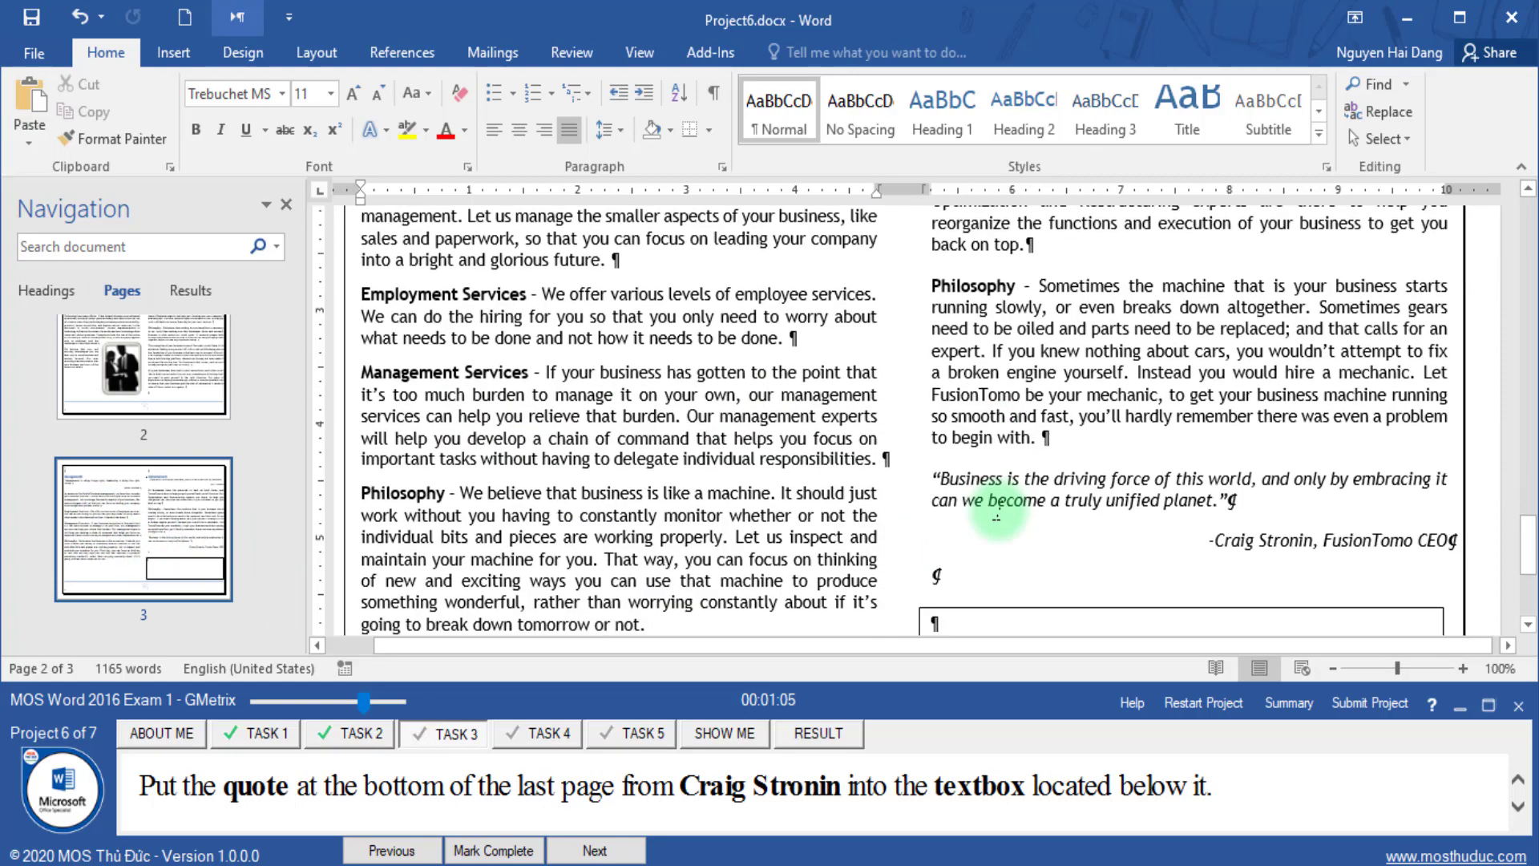
scroll(996, 508, "down", 3)
scroll(999, 511, "up", 1)
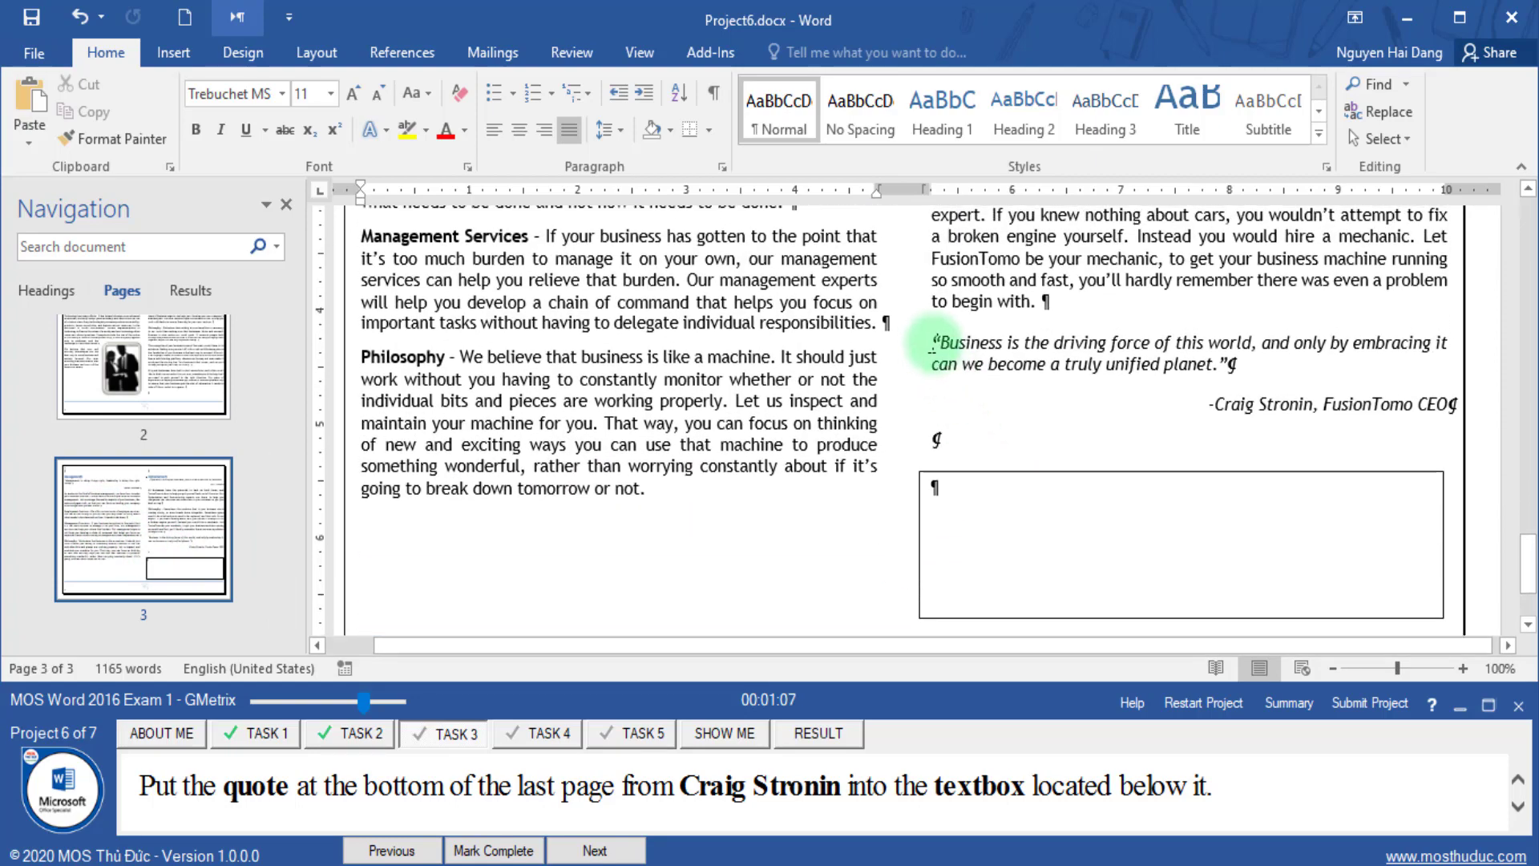
- Select the CEO's quote together with its attribution line and cut it
left_click_drag(980, 345, 1292, 345)
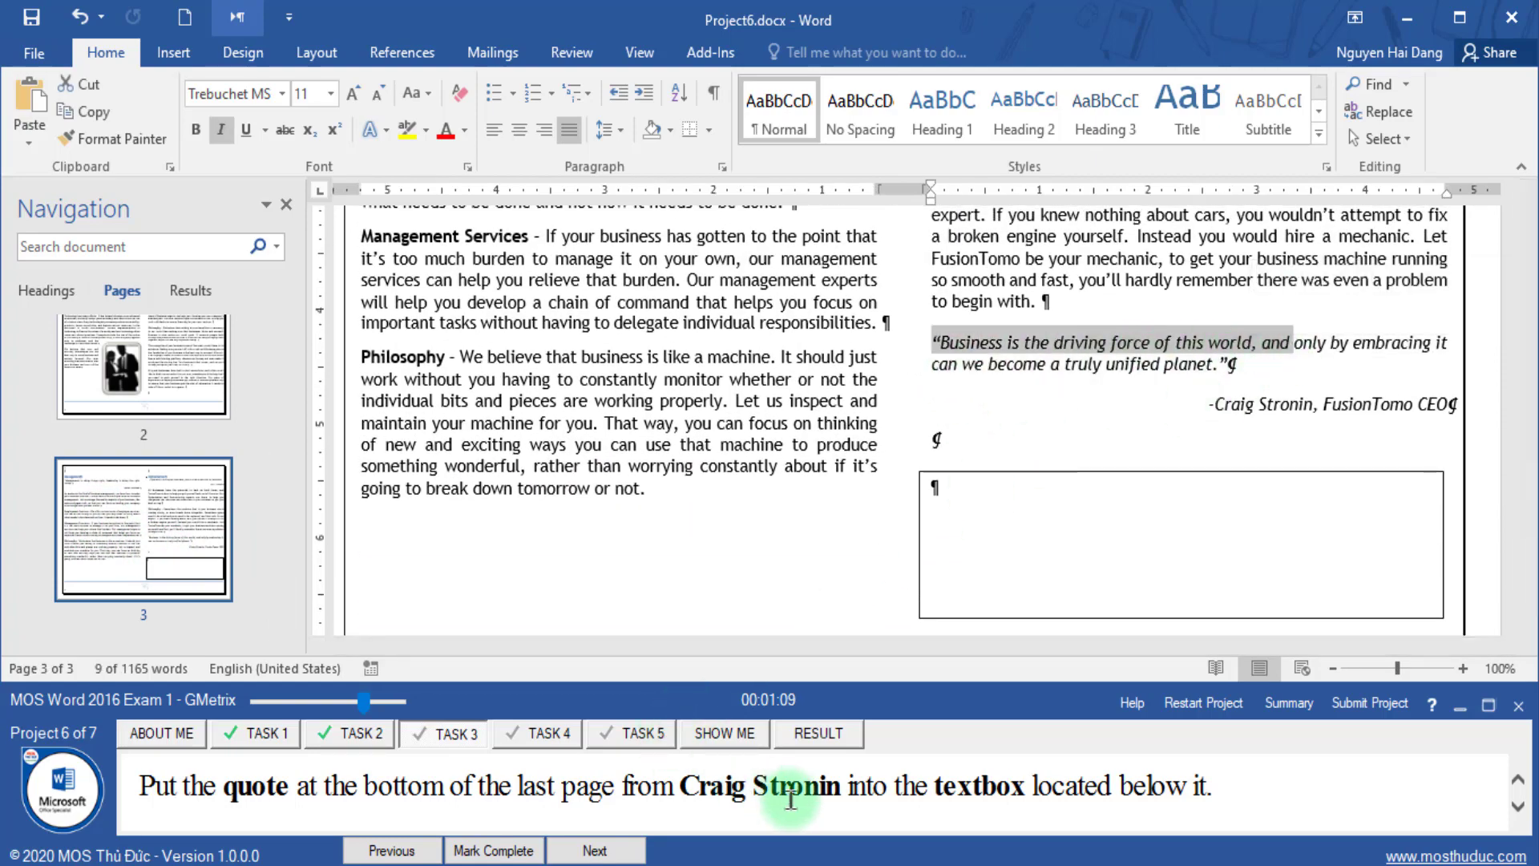
left_click_drag(679, 785, 1030, 792)
left_click(1066, 395)
left_click(935, 353)
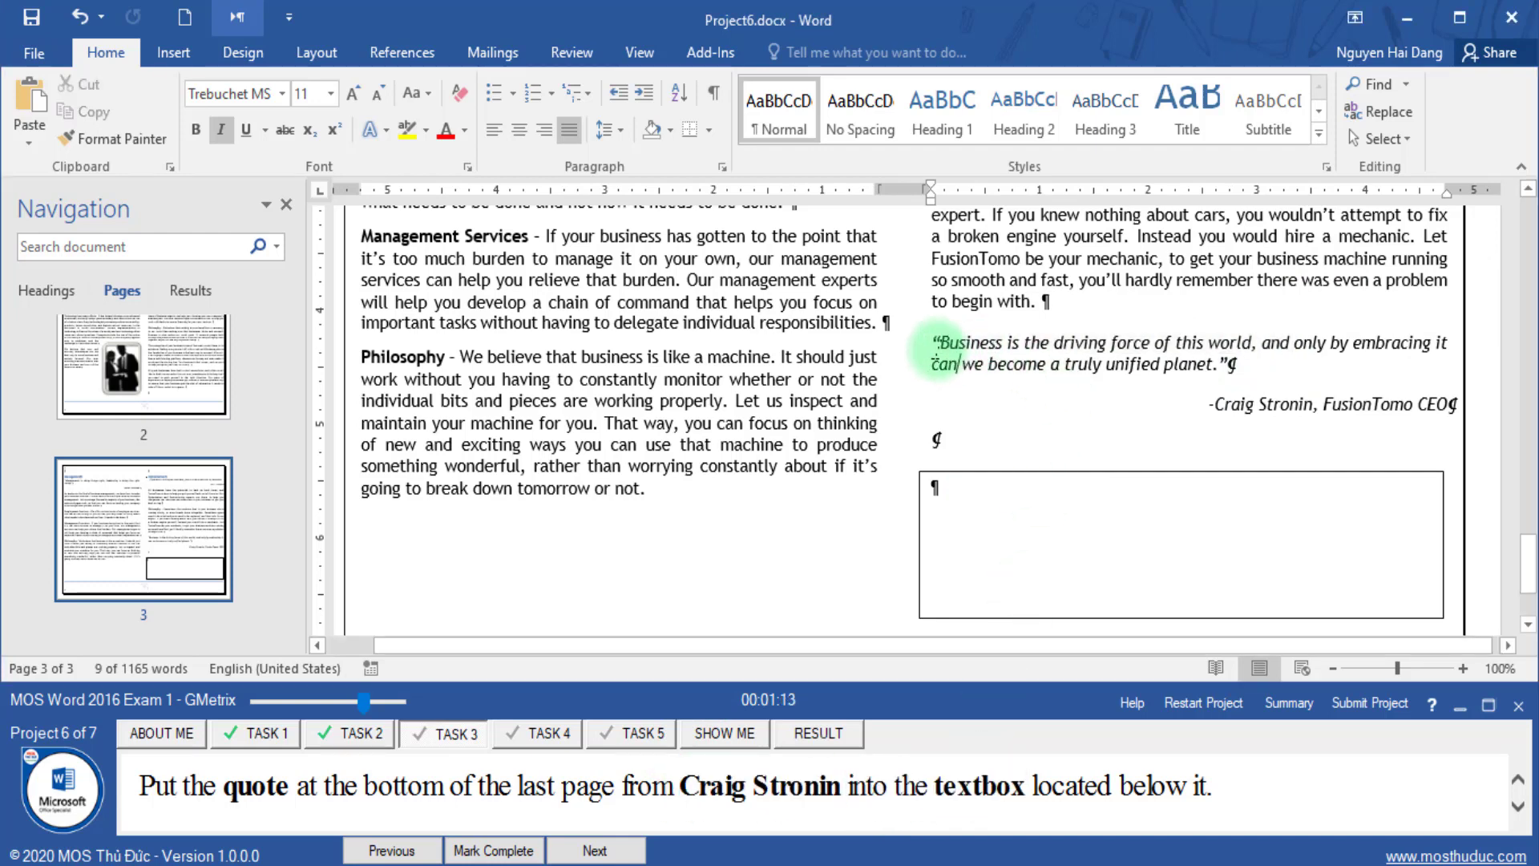
left_click_drag(928, 349, 1463, 409)
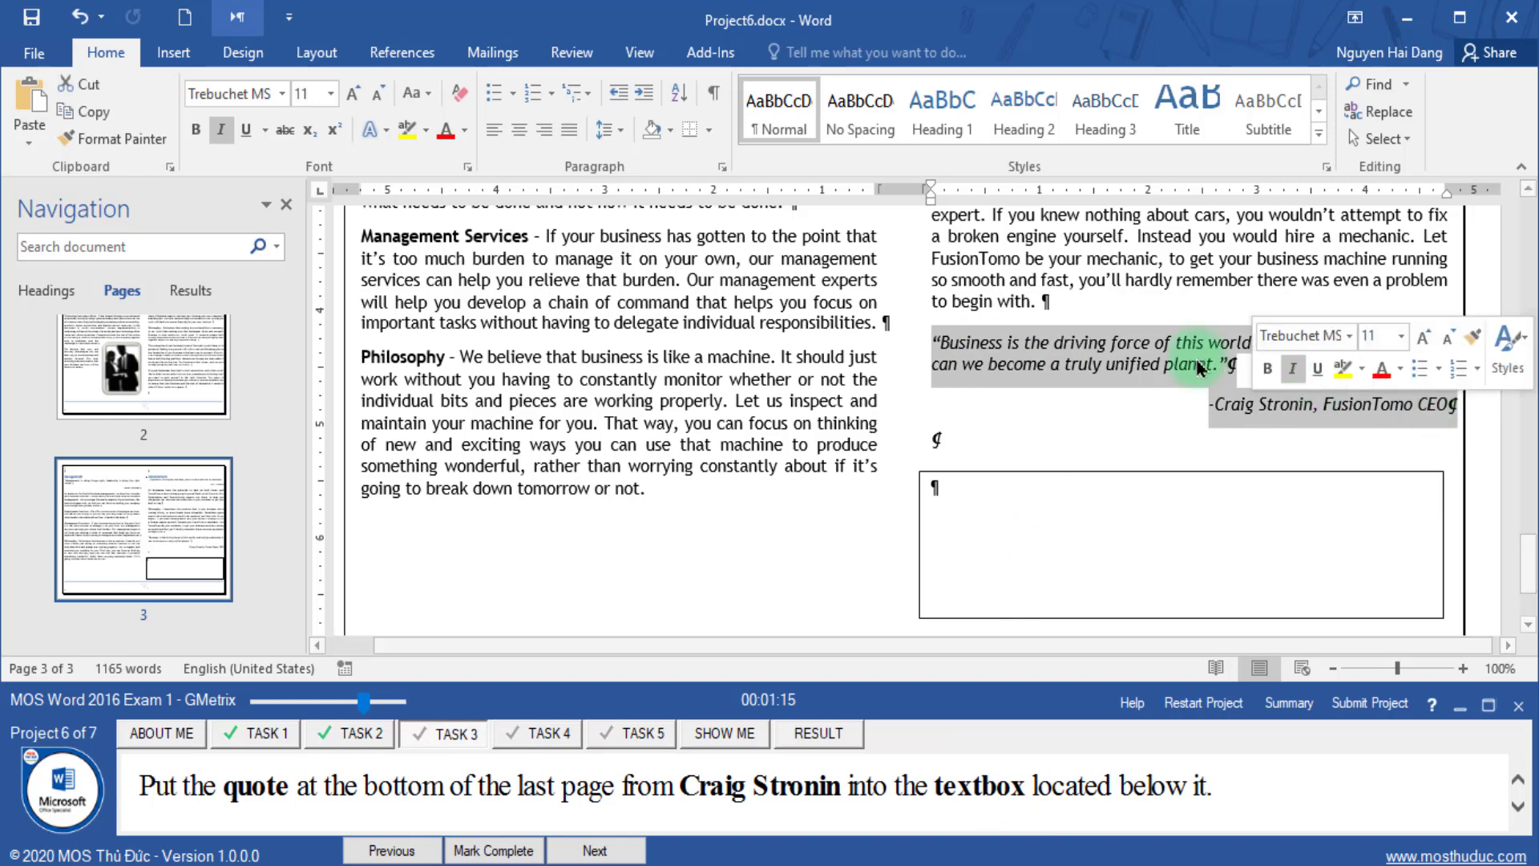
right_click(1137, 346)
left_click(1171, 352)
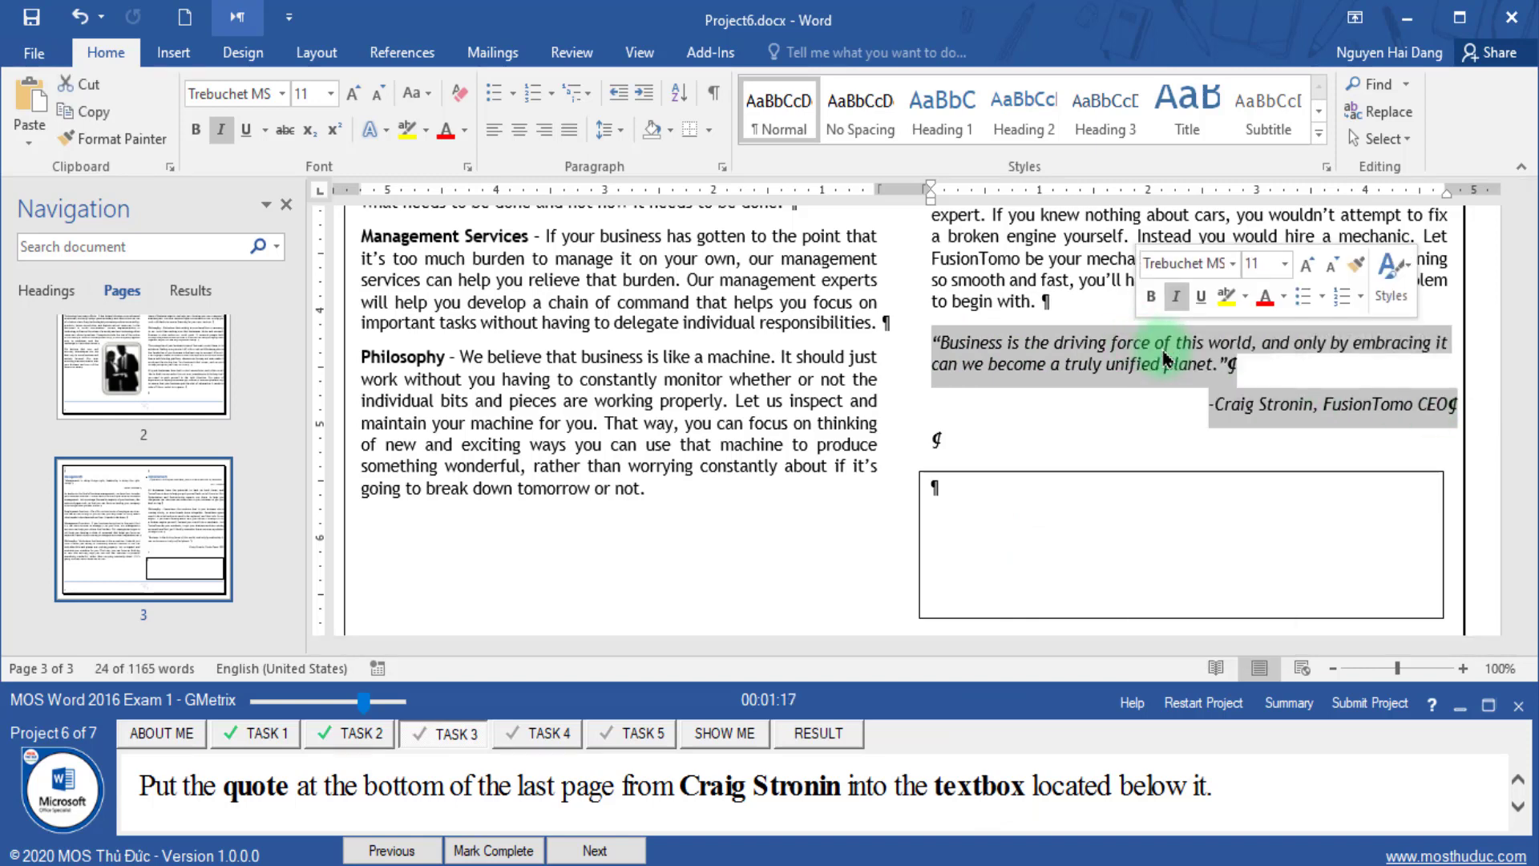
- Paste the quote into the text box below and mark task 3 complete
left_click(968, 501)
right_click(967, 501)
left_click(1003, 594)
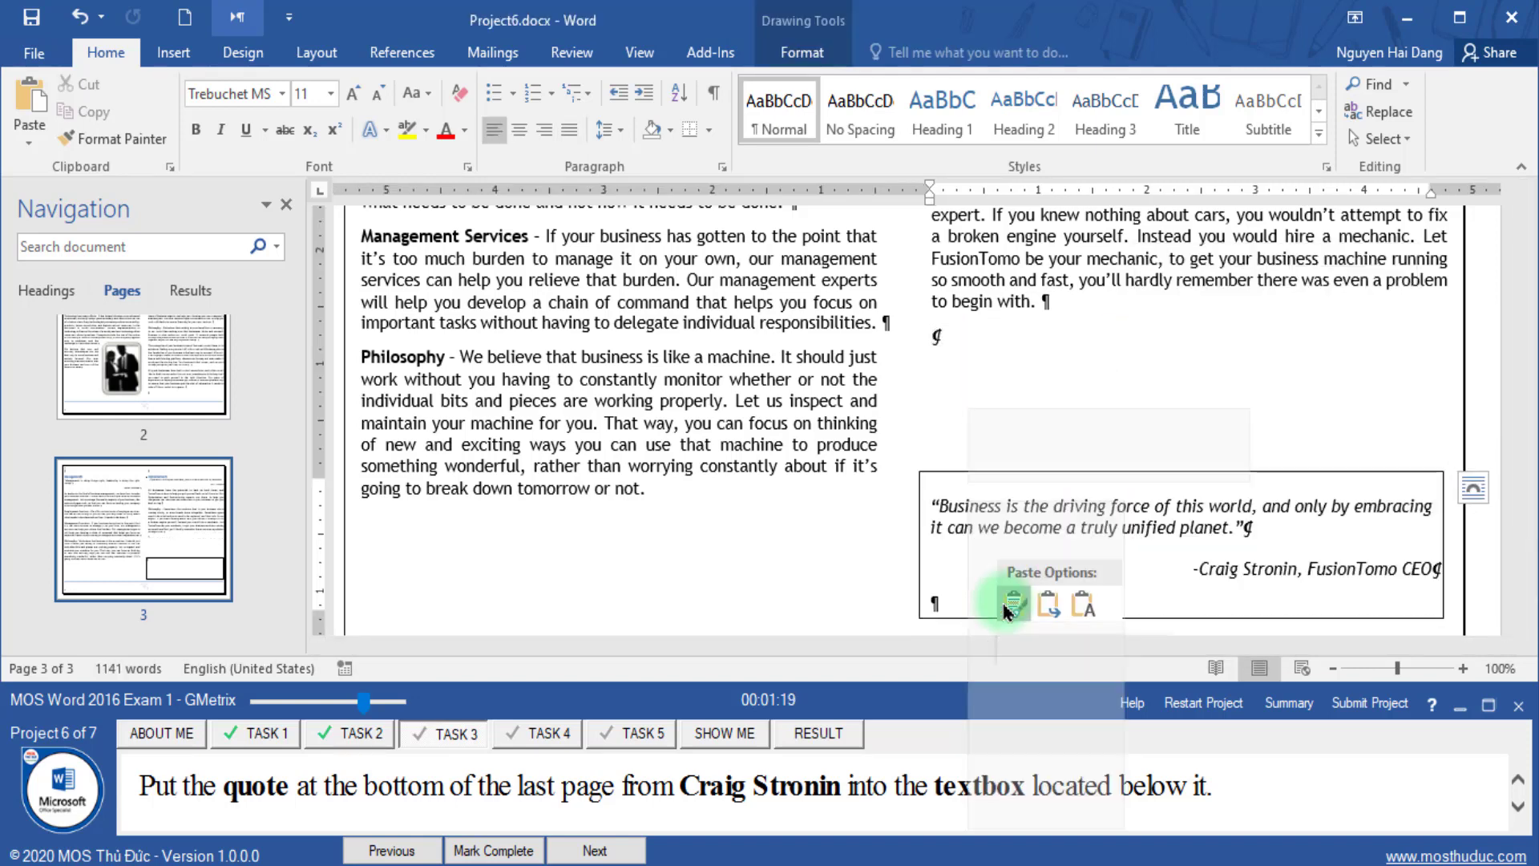
left_click(879, 585)
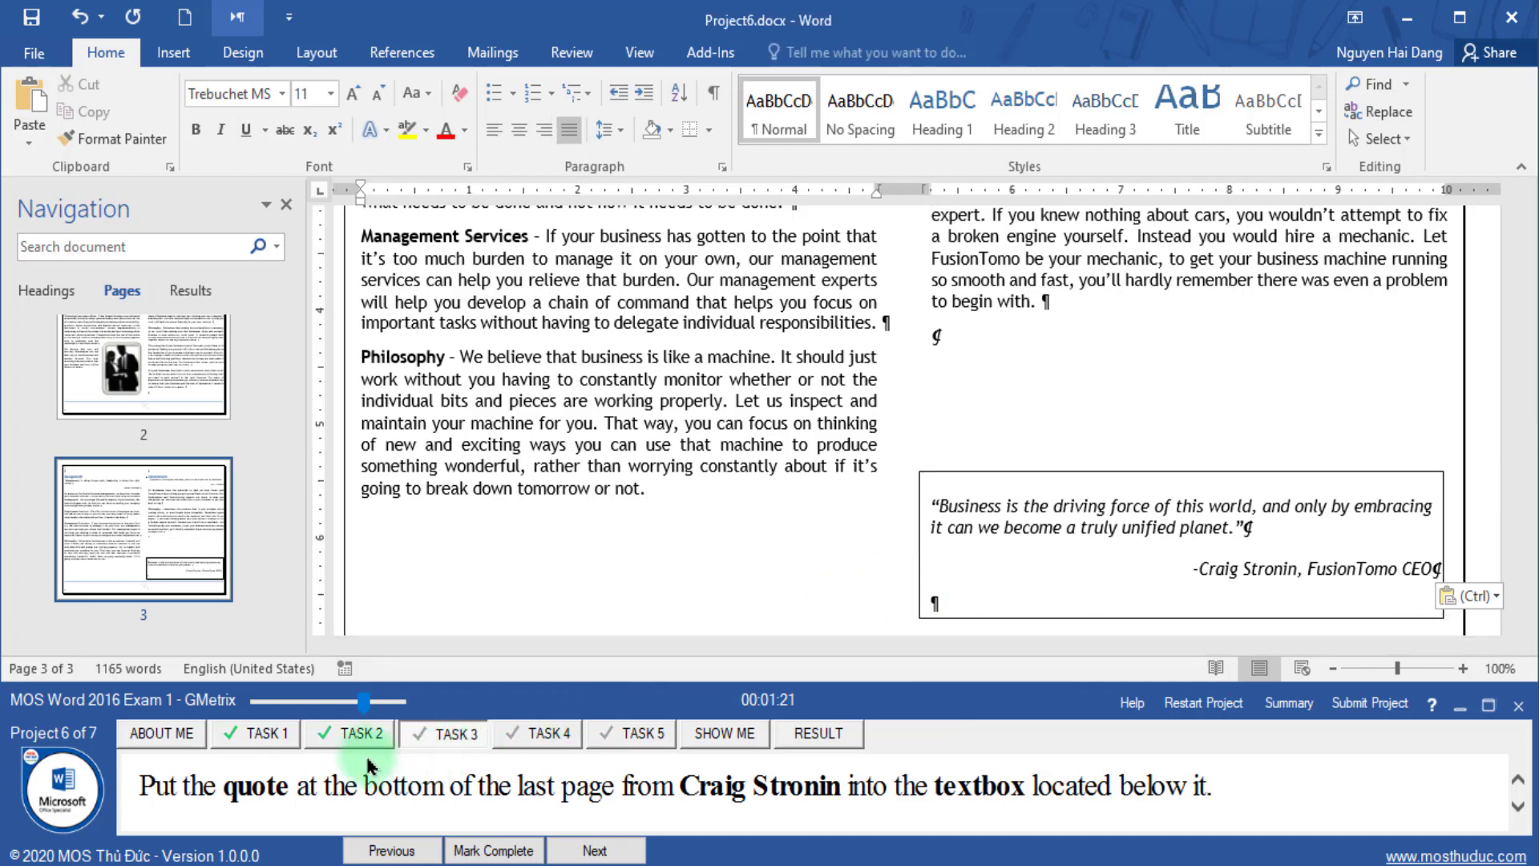
left_click(490, 851)
left_click(594, 850)
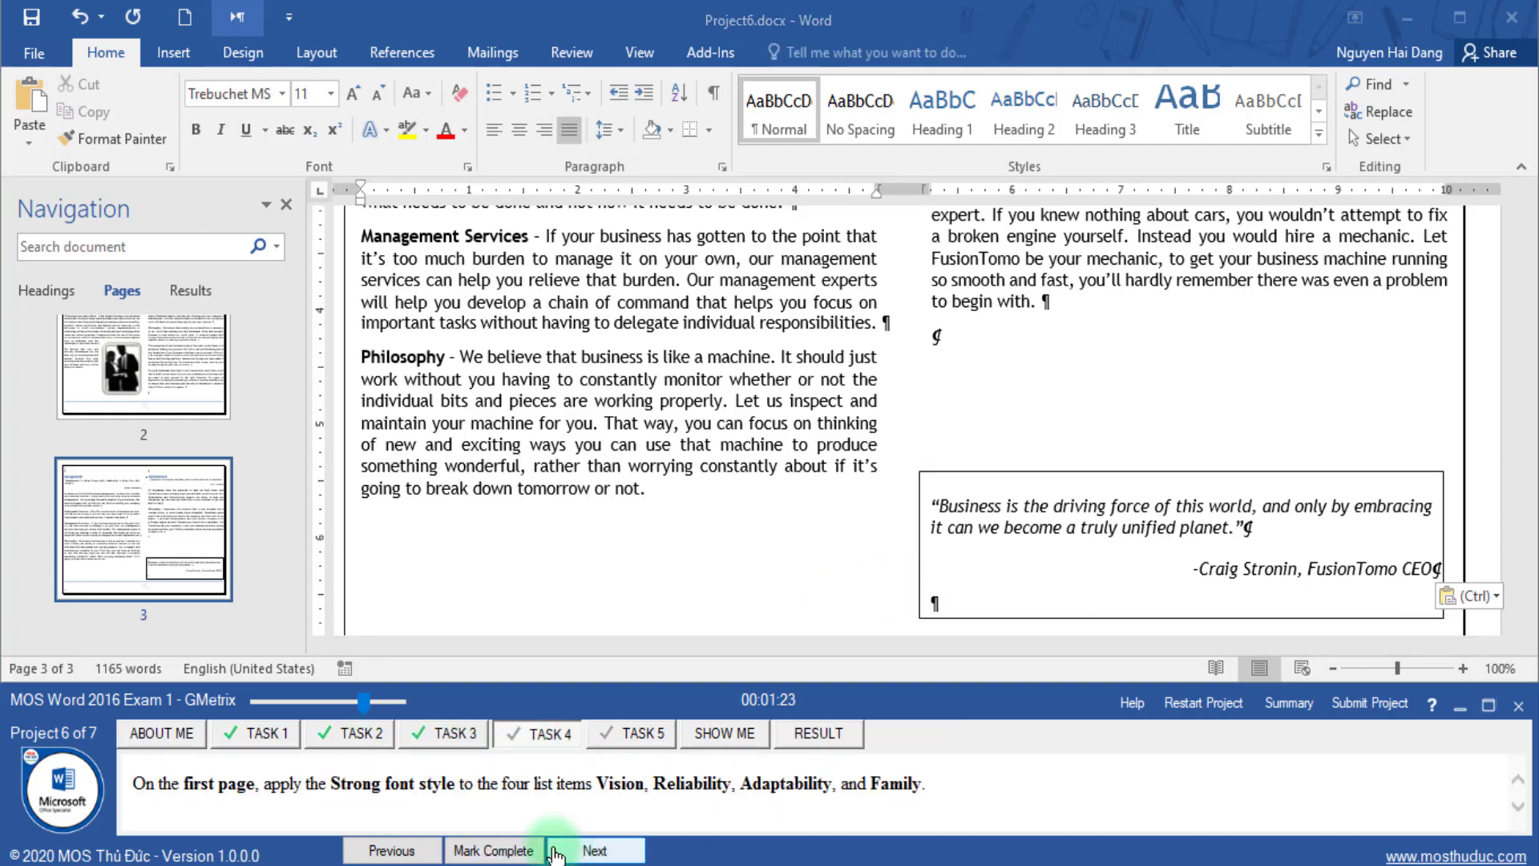
- Return to page 1 and select Vision, Reliability, Adaptability and Family together
mouse_move(366, 708)
left_mouse_down()
mouse_move(380, 709)
mouse_move(362, 704)
left_mouse_up()
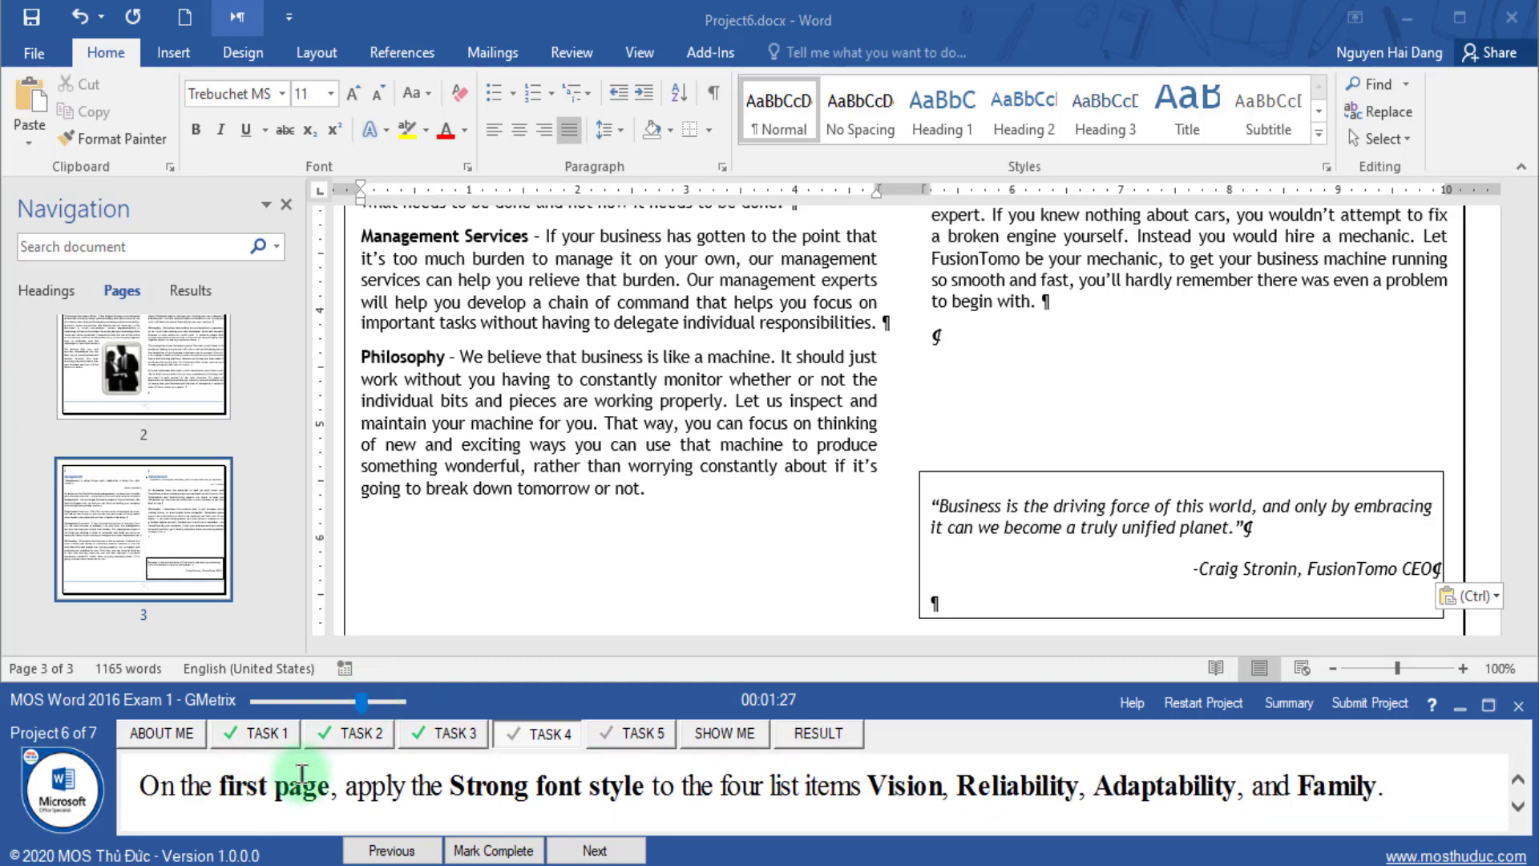
left_click(158, 384)
scroll(143, 401, "up", 3)
left_click(143, 397)
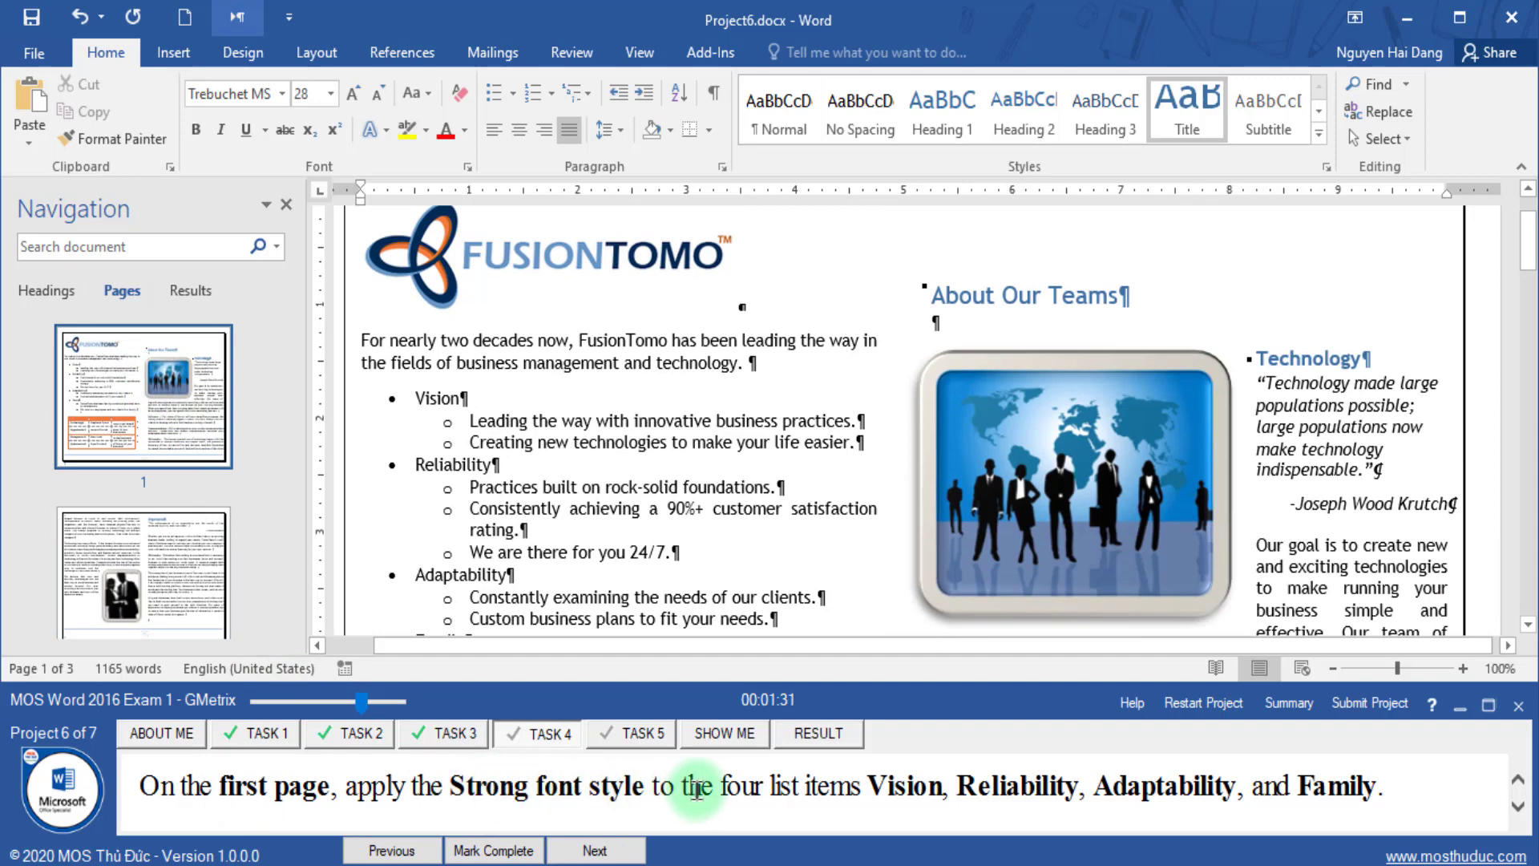
left_click(333, 405)
scroll(334, 417, "down", 1)
left_click(334, 410, "ctrl")
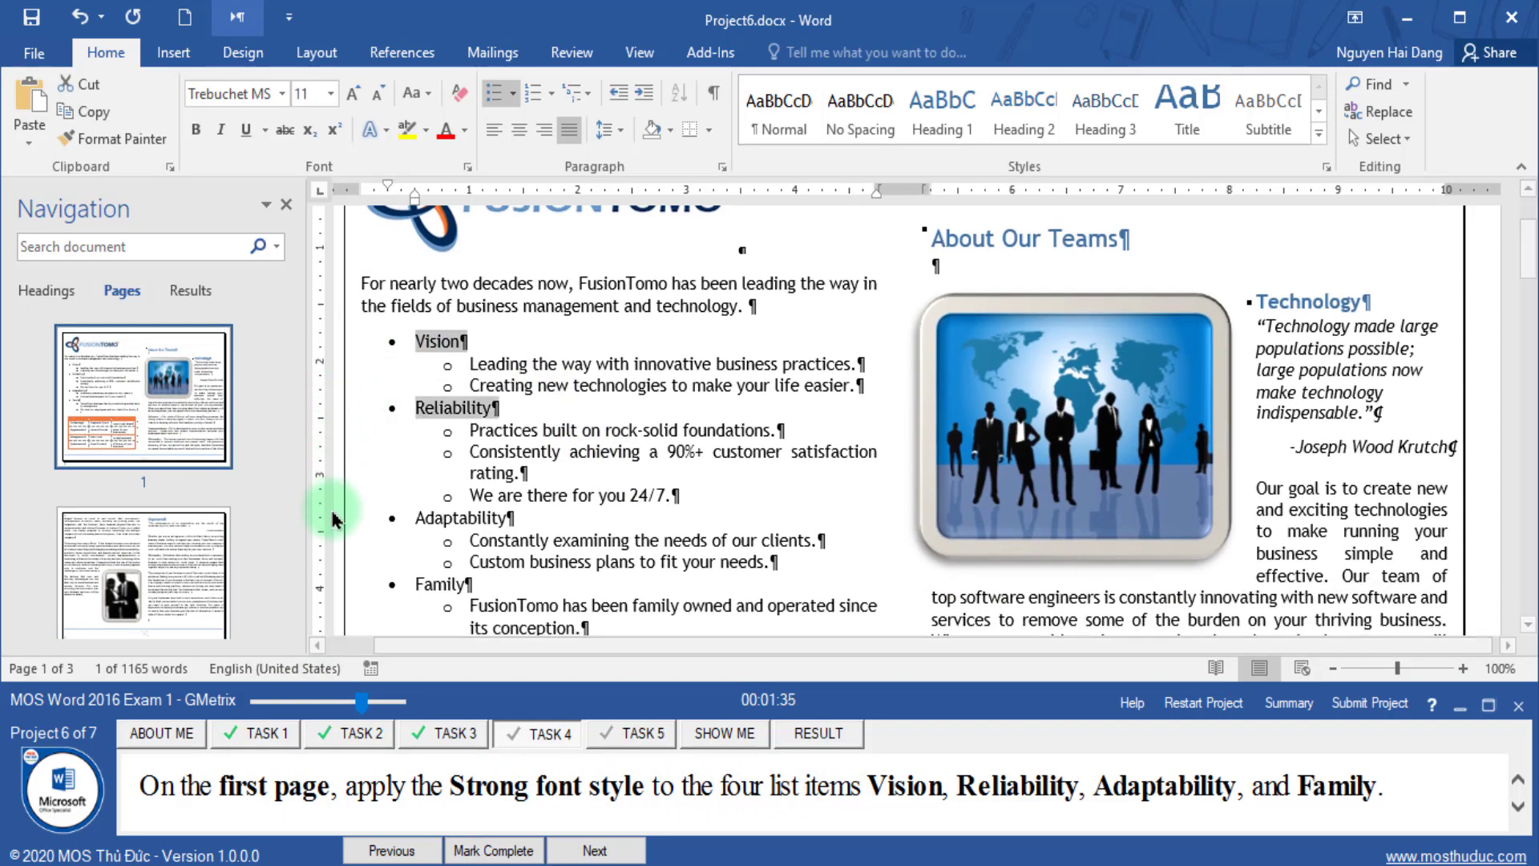
left_click(330, 519, "ctrl")
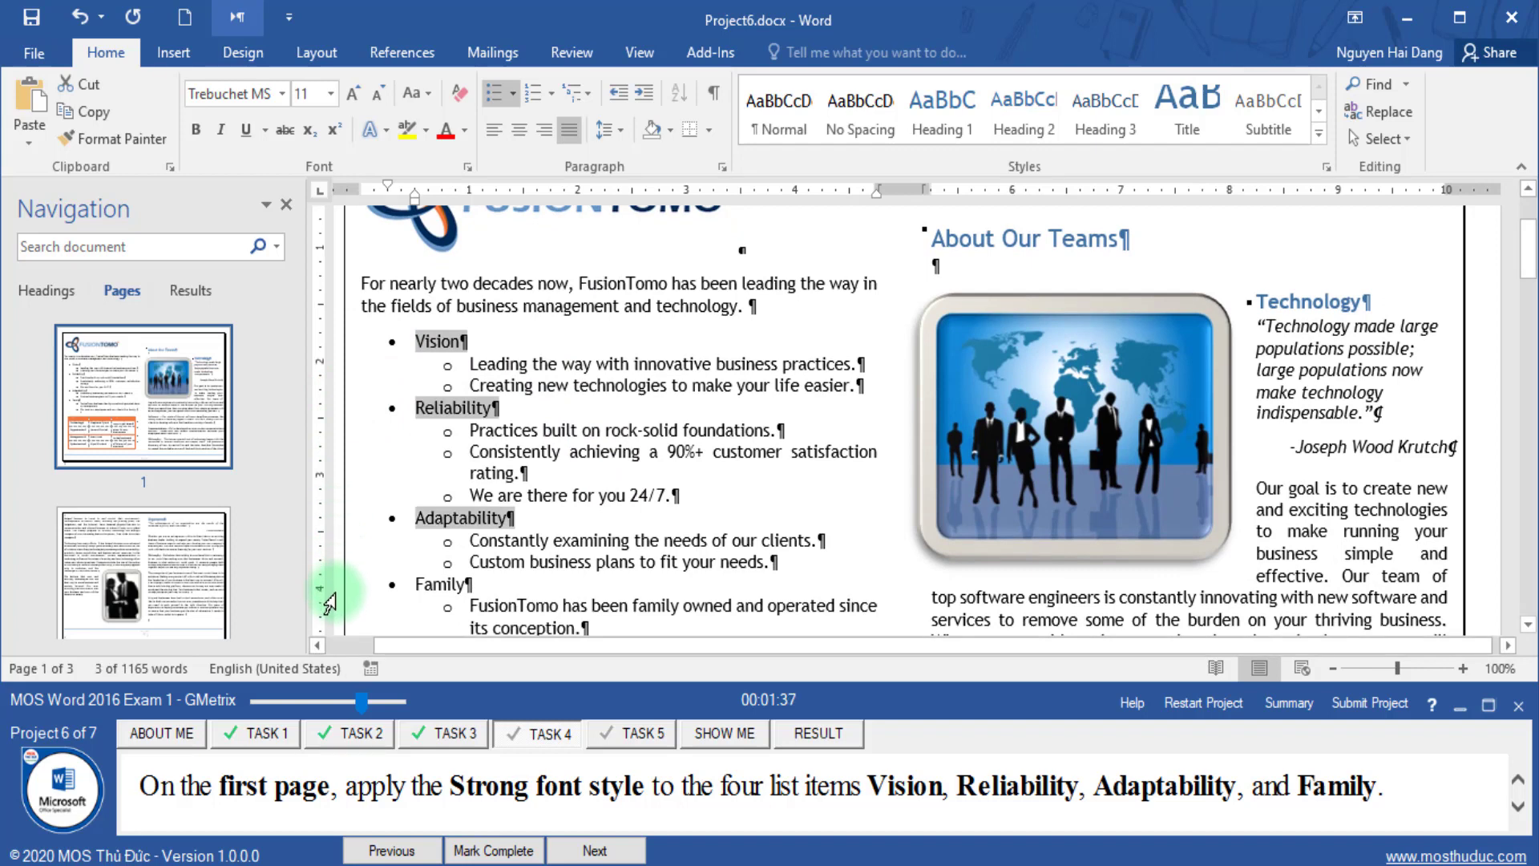
left_click(330, 593, "ctrl")
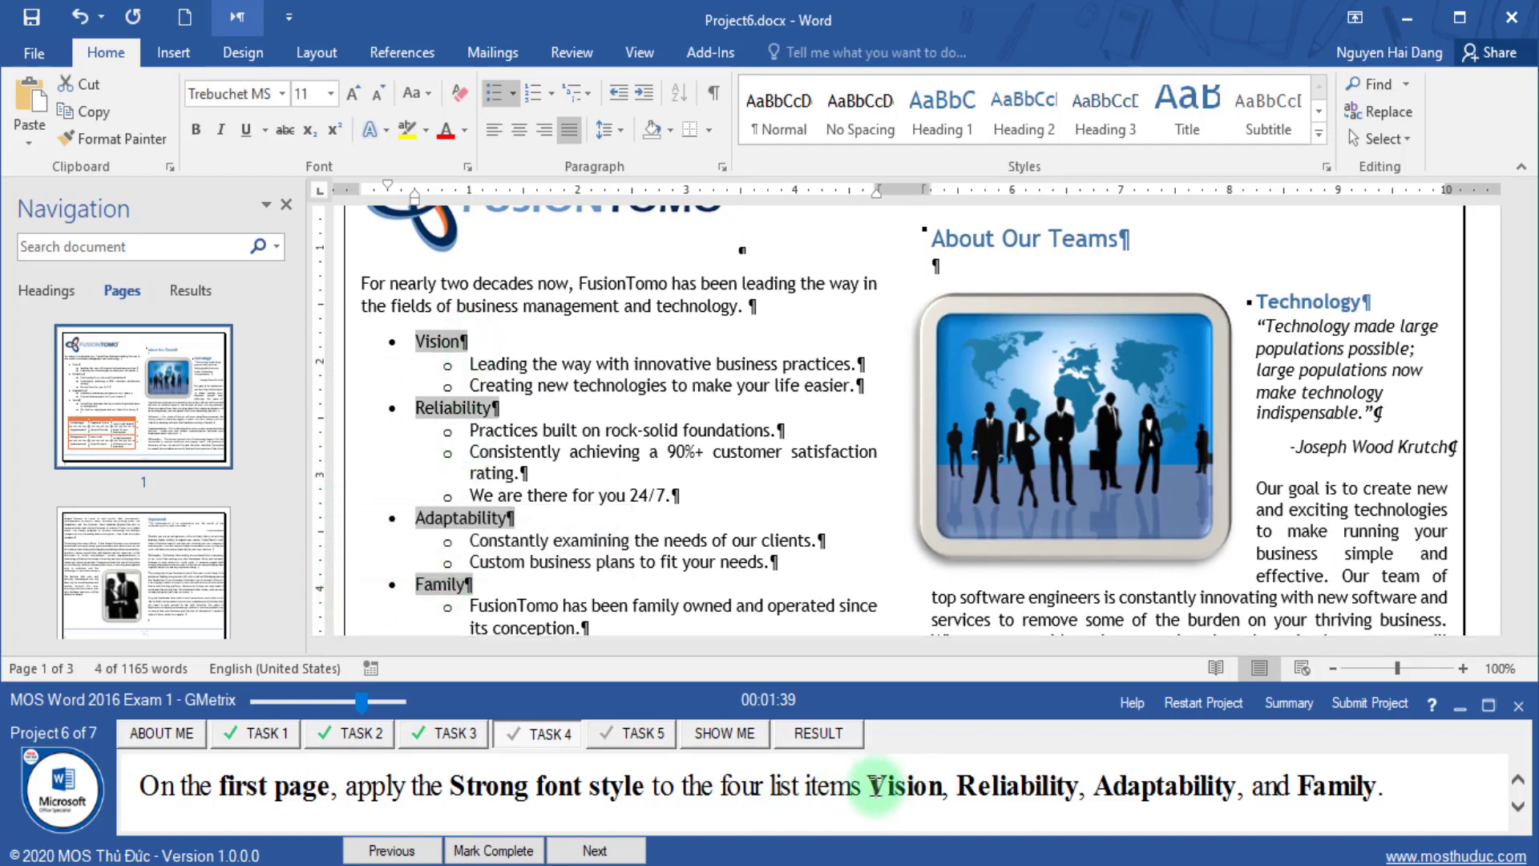
- Apply the Strong style from the Styles gallery and mark task 4 complete
left_click_drag(876, 784, 1379, 786)
left_click_drag(468, 786, 529, 786)
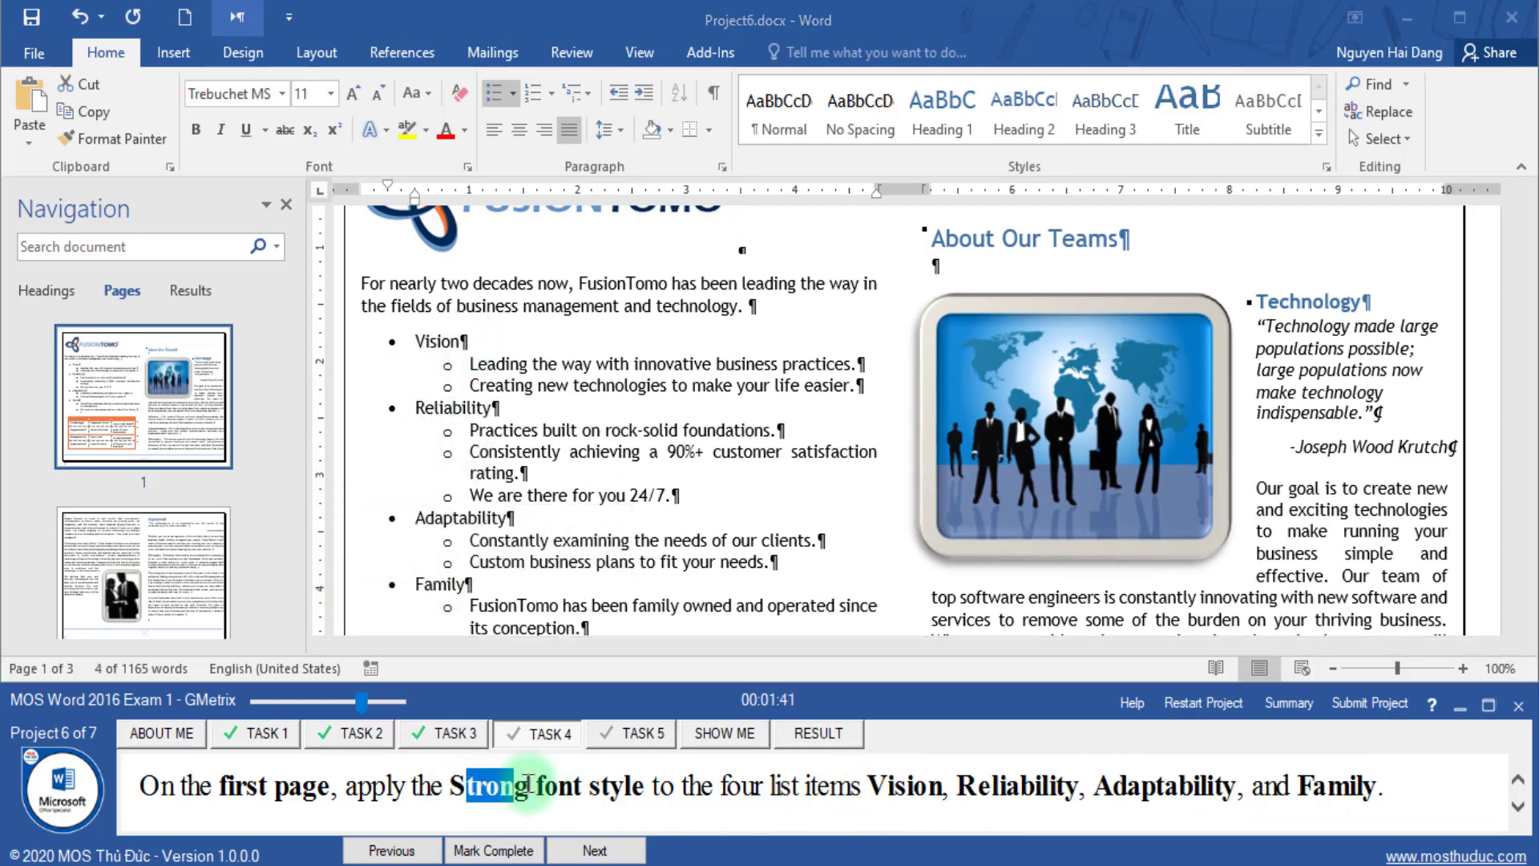
left_click(1319, 133)
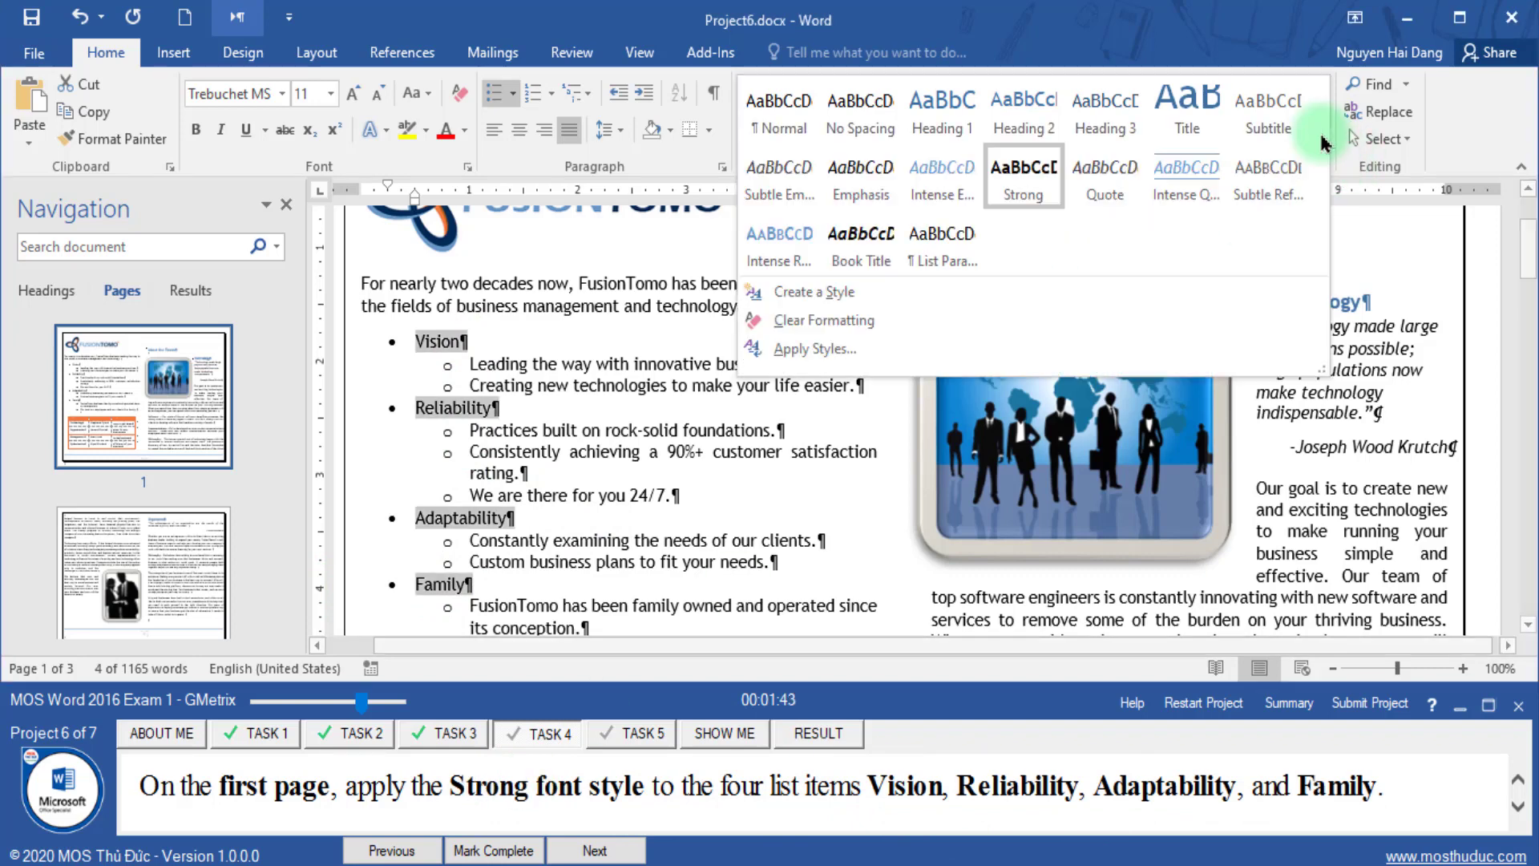
left_click(1032, 190)
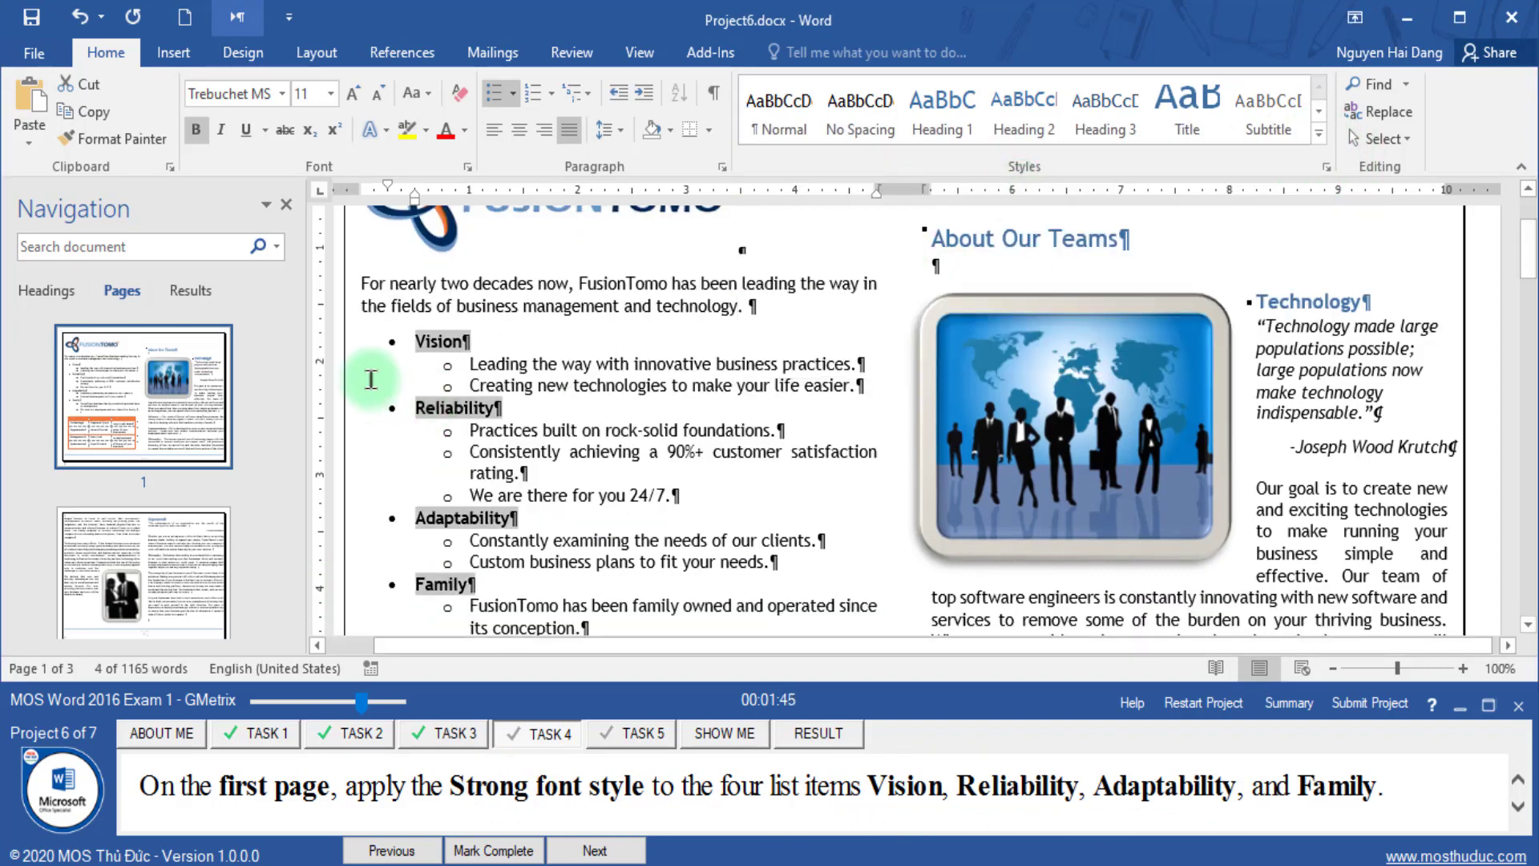
left_click(468, 852)
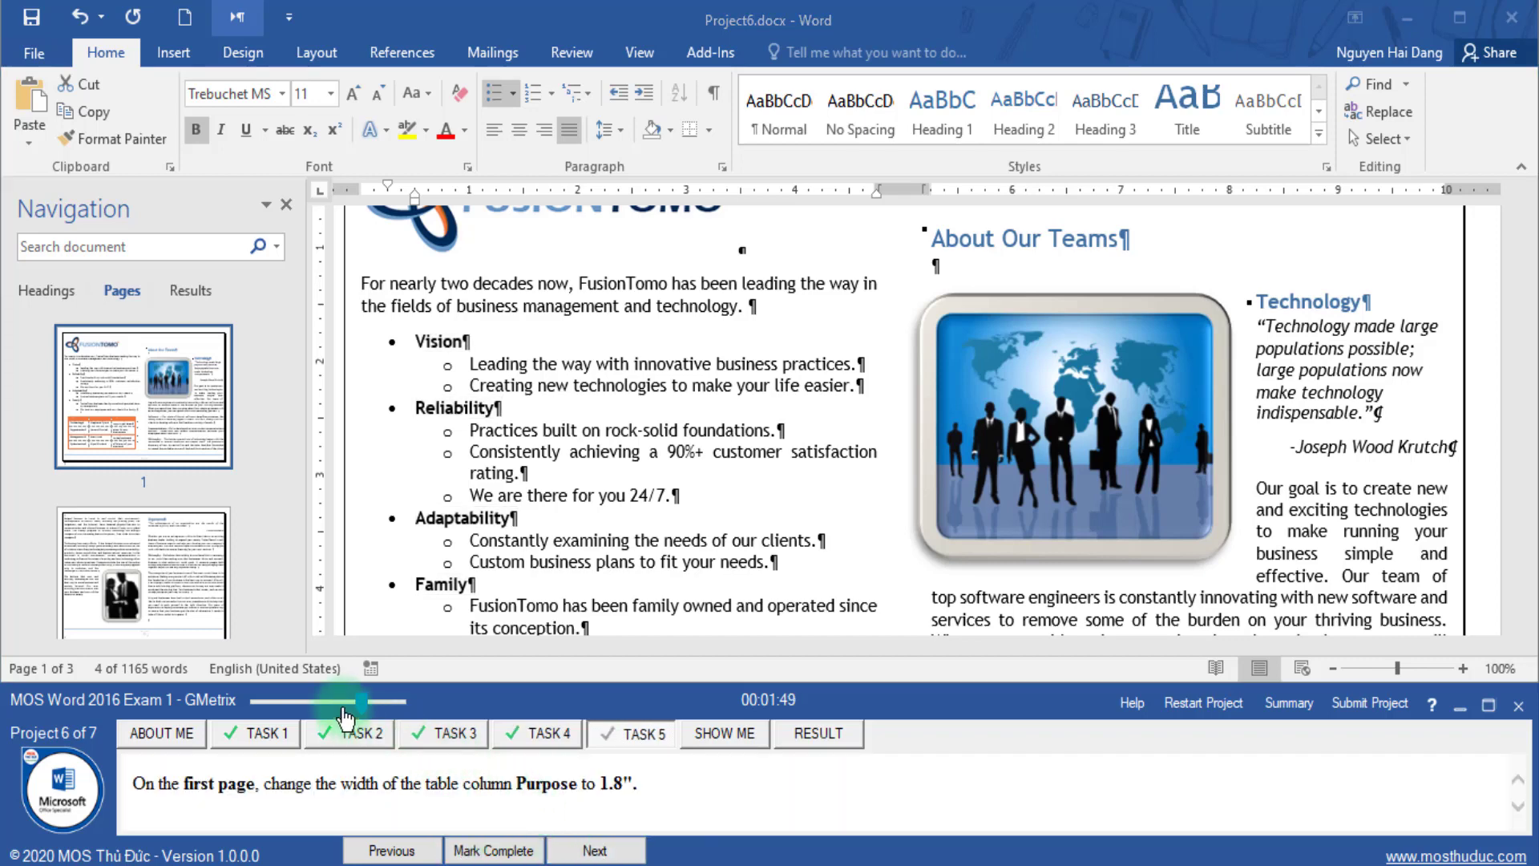
- Review the task requiring the first-page table's Purpose column width
left_click_drag(343, 708, 364, 704)
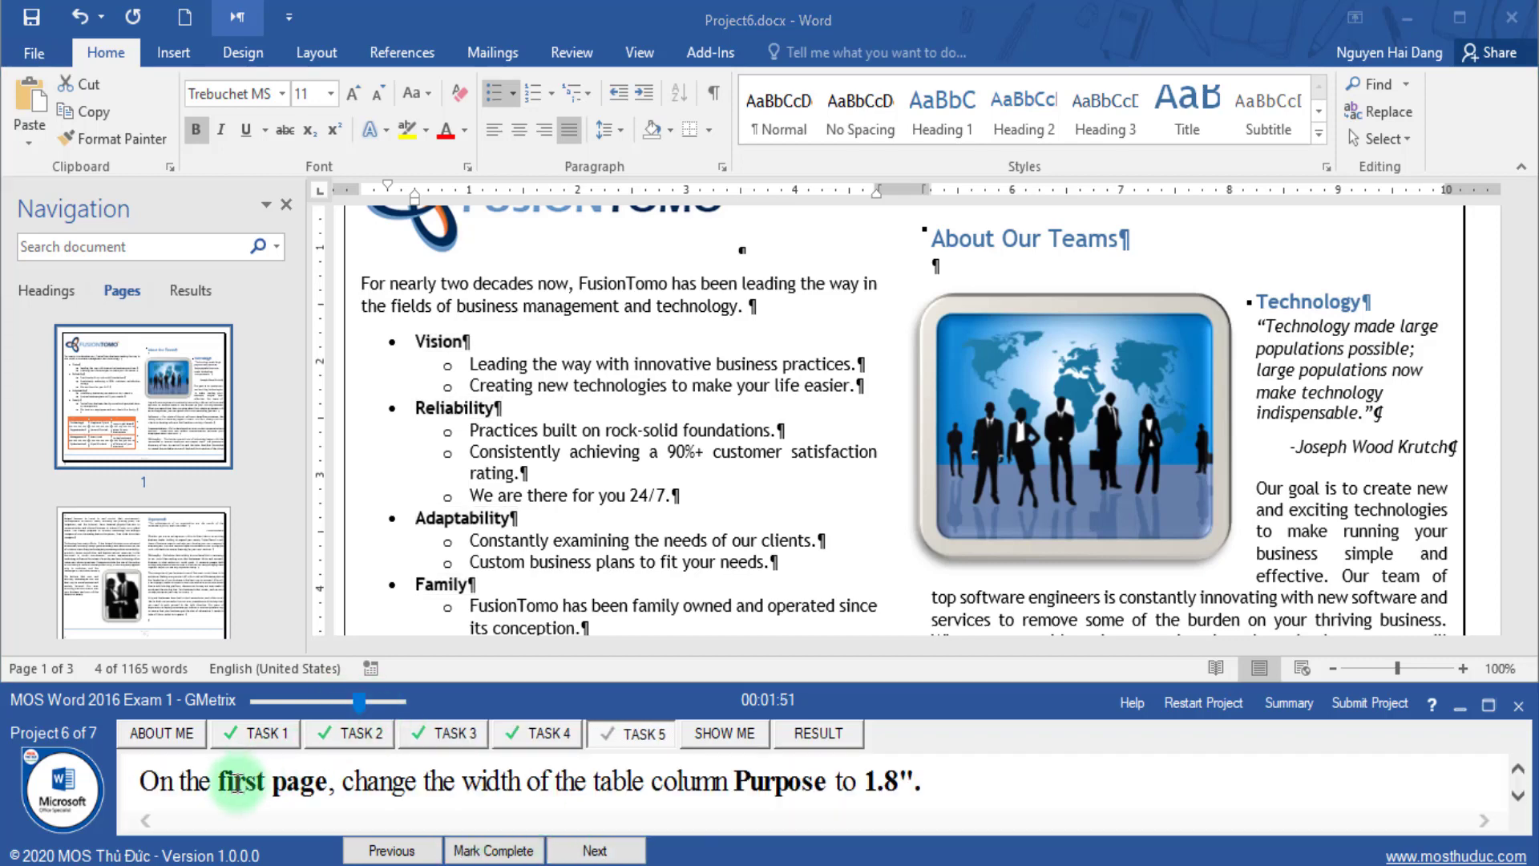
left_click_drag(238, 783, 729, 790)
left_click(176, 402)
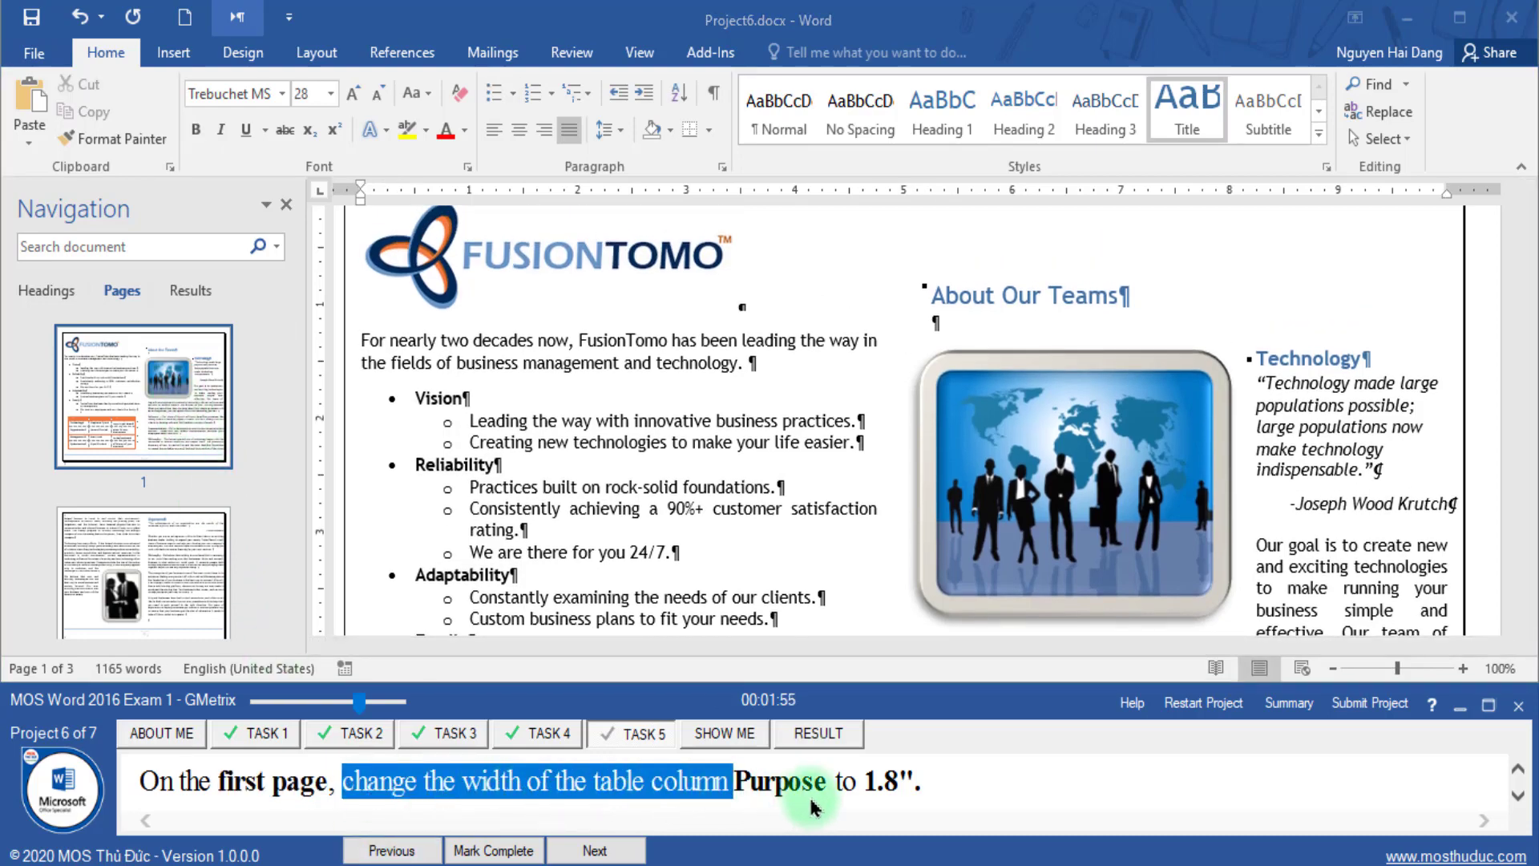
scroll(874, 460, "down", 3)
scroll(874, 459, "down", 2)
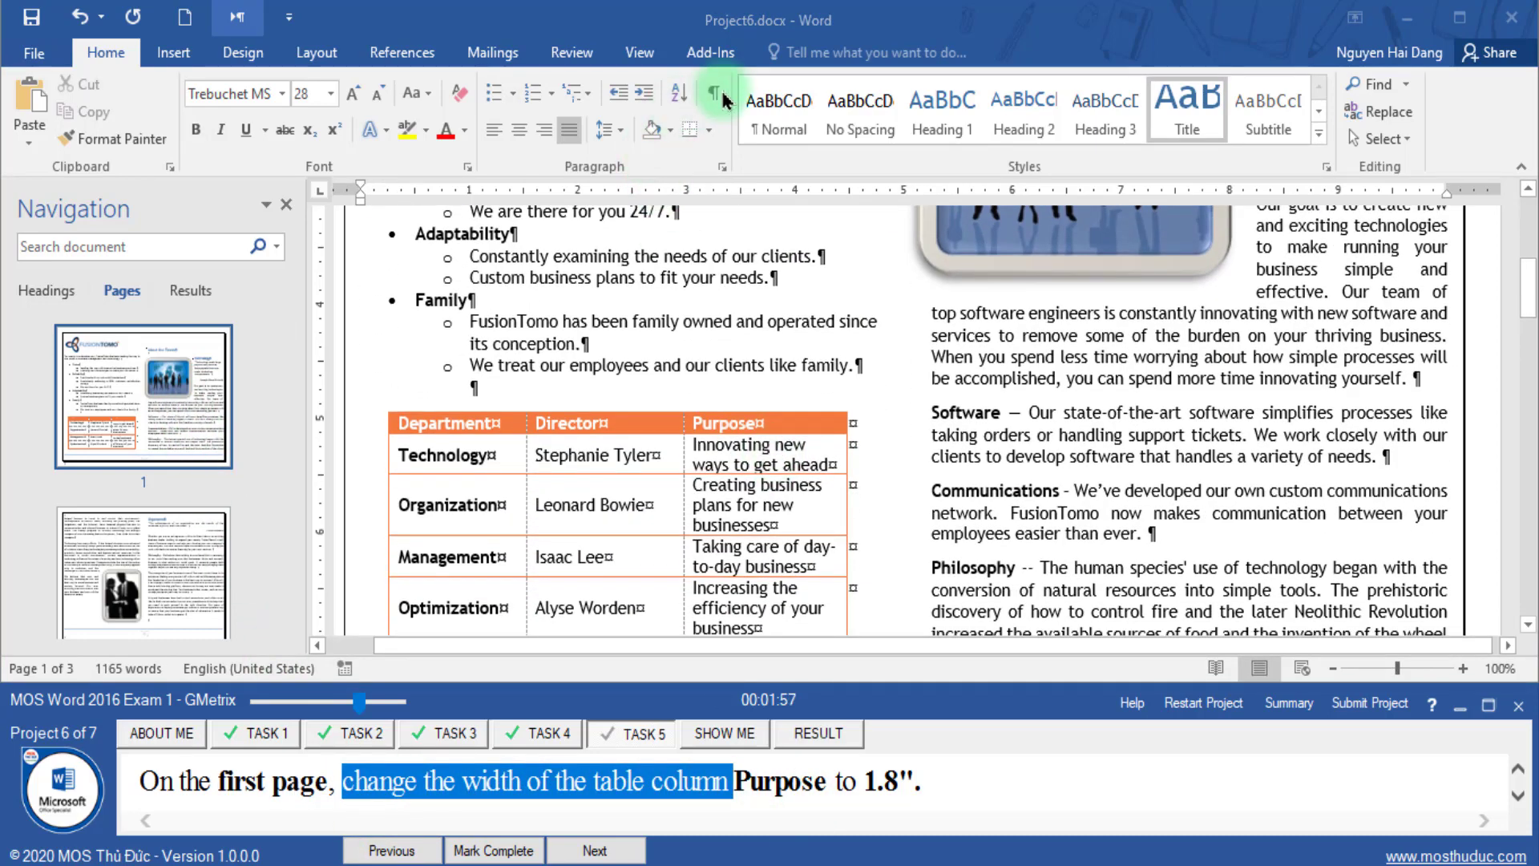
- Set the table's Purpose column width to 1.8"
left_click(812, 437)
left_click(797, 408)
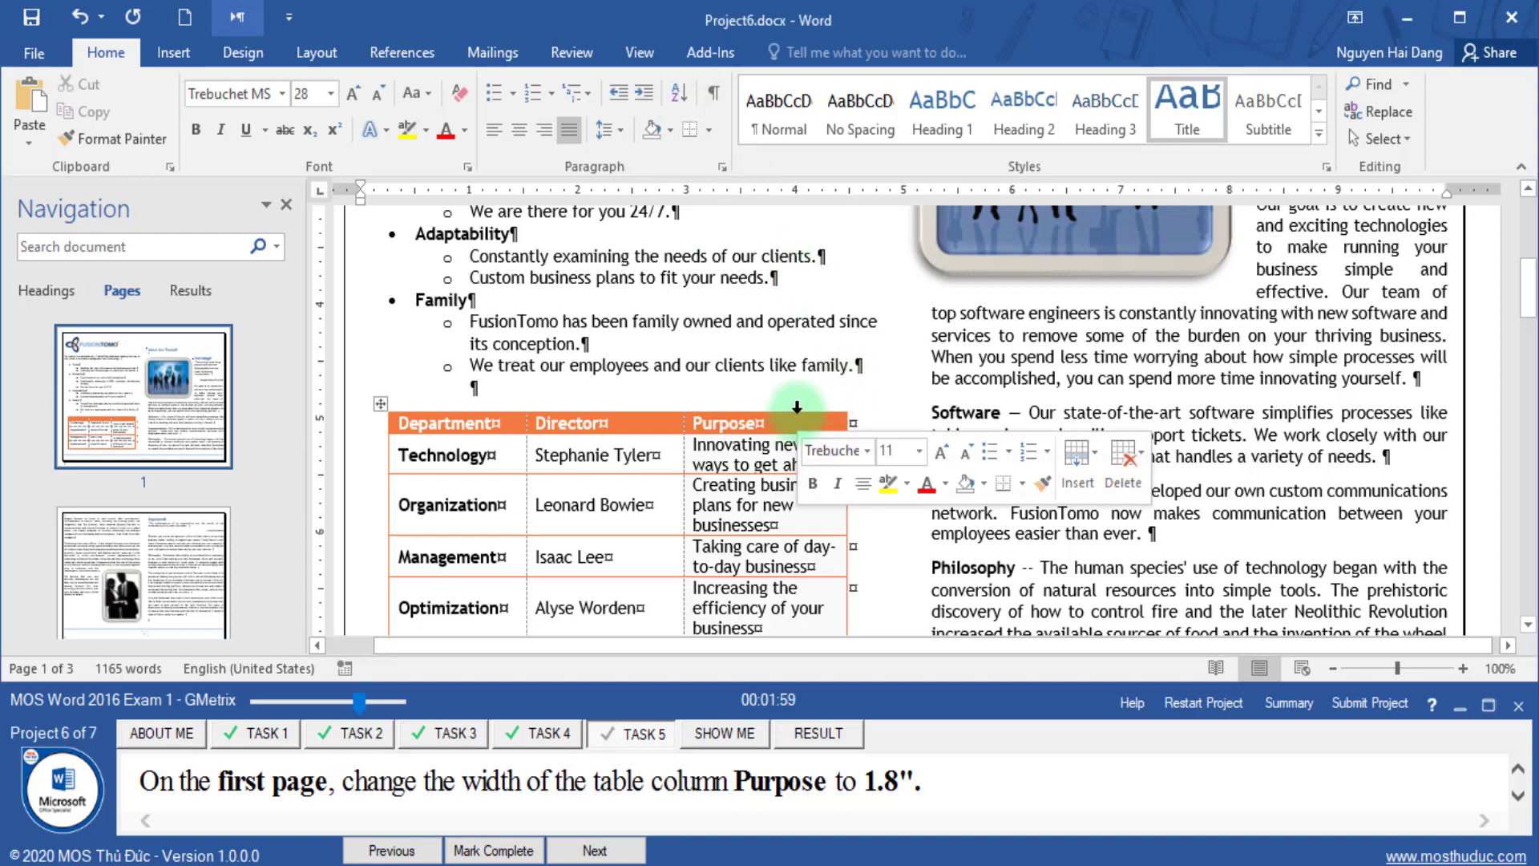
left_click(854, 56)
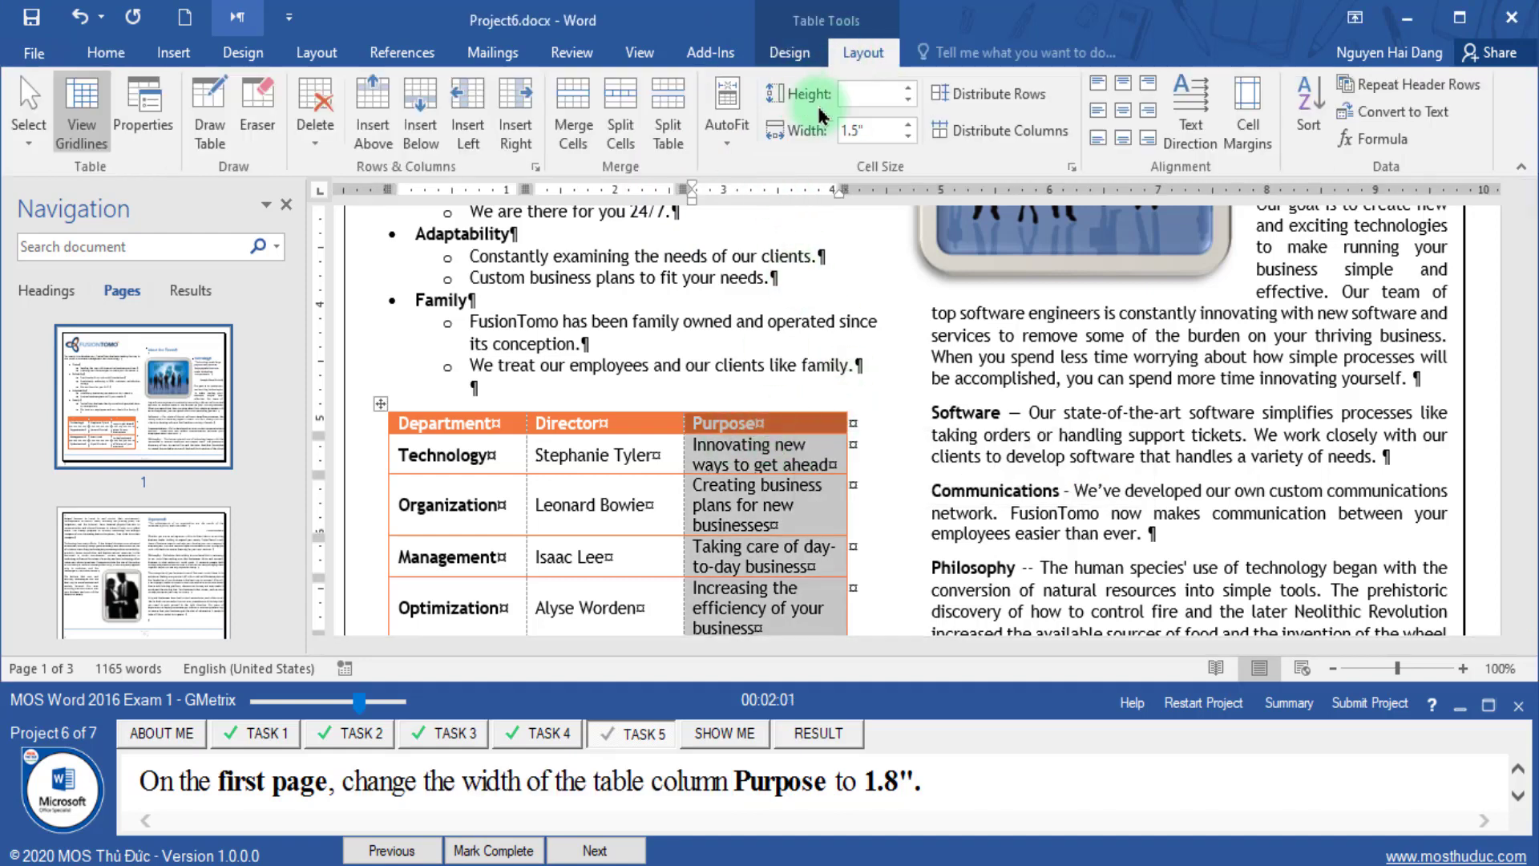
left_click(908, 126)
left_click(907, 125)
left_click(907, 126)
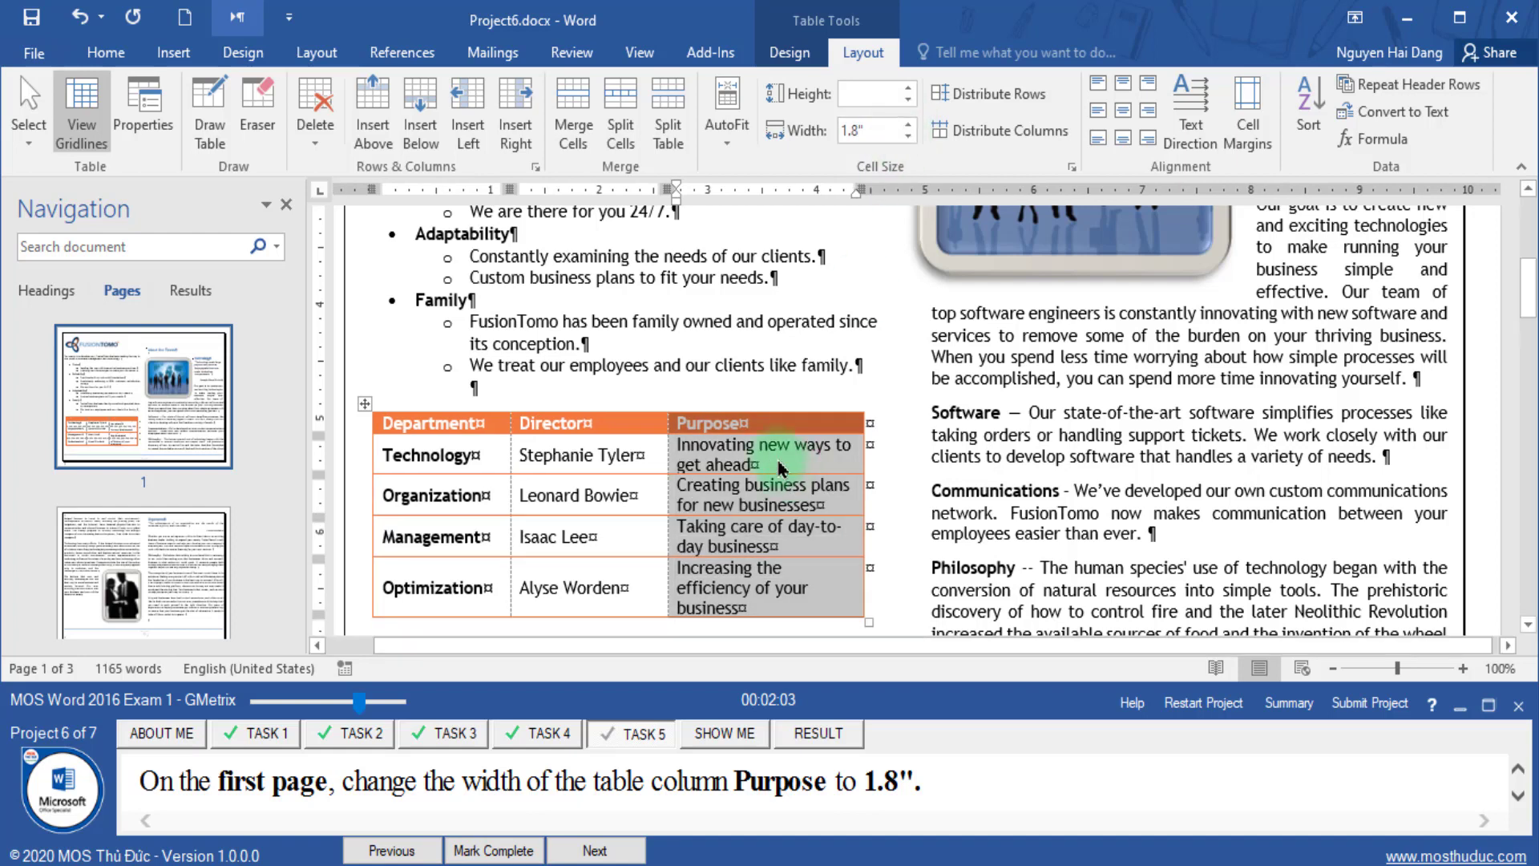
- Mark the column-width task complete, submit the project and continue to results
left_click(495, 851)
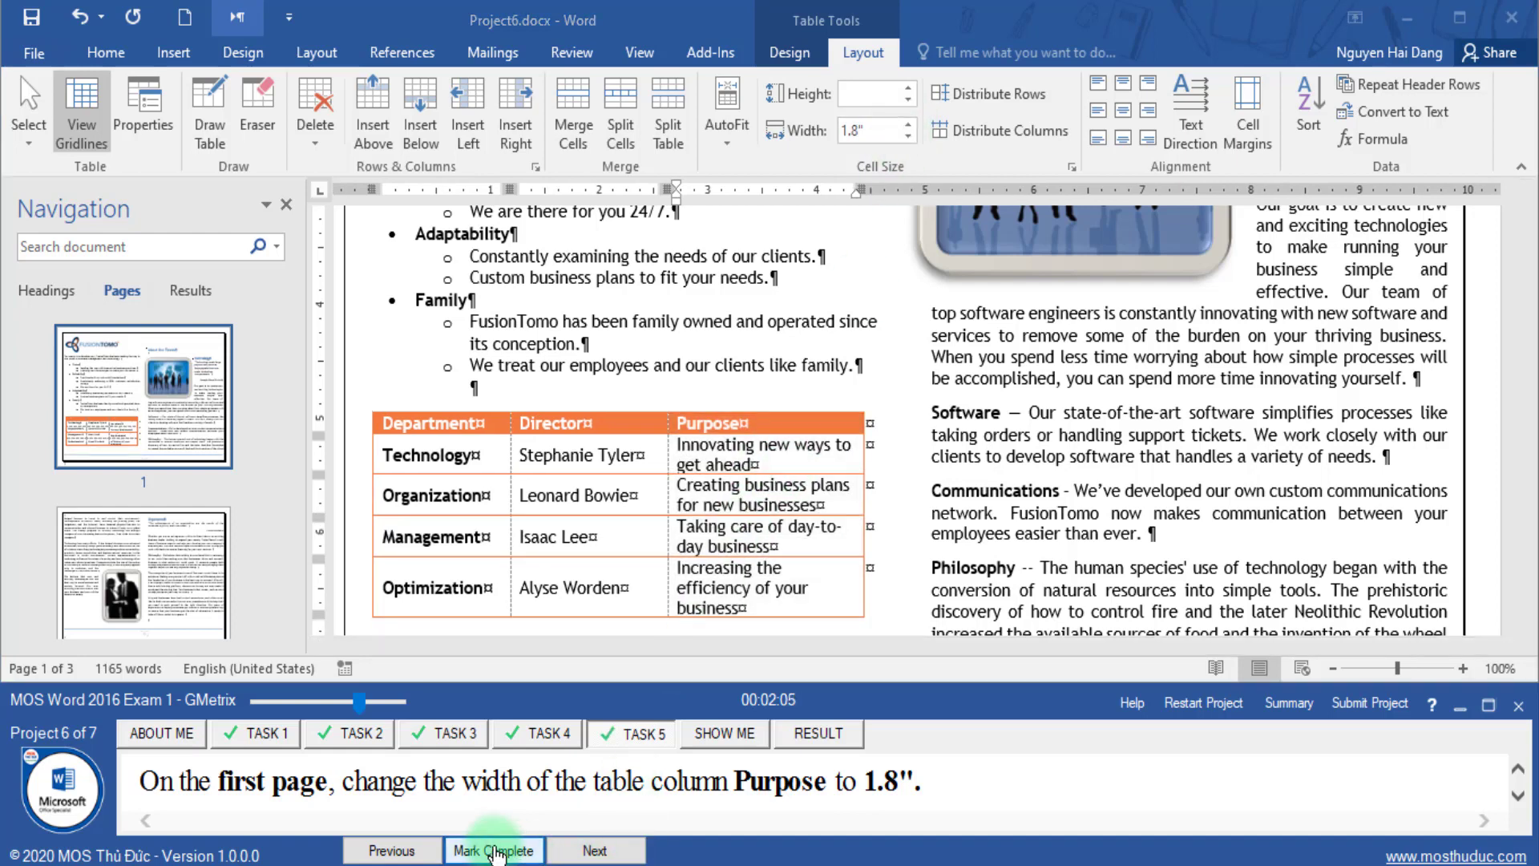
left_click(1372, 703)
left_click(966, 680)
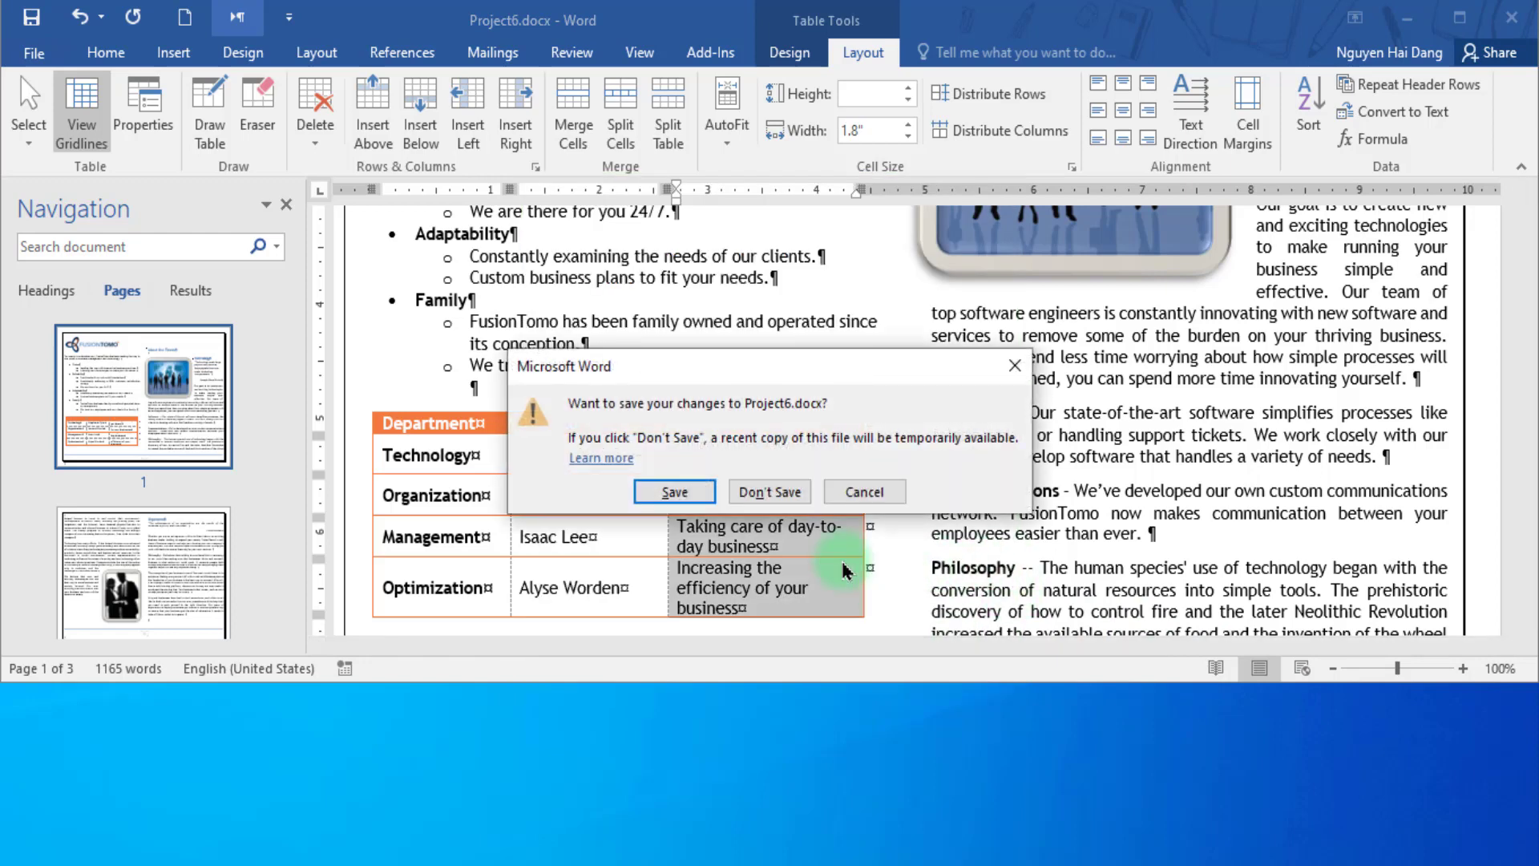
- Save Project6.docx, then bring up Project7's Task 1 instructions
left_click(694, 499)
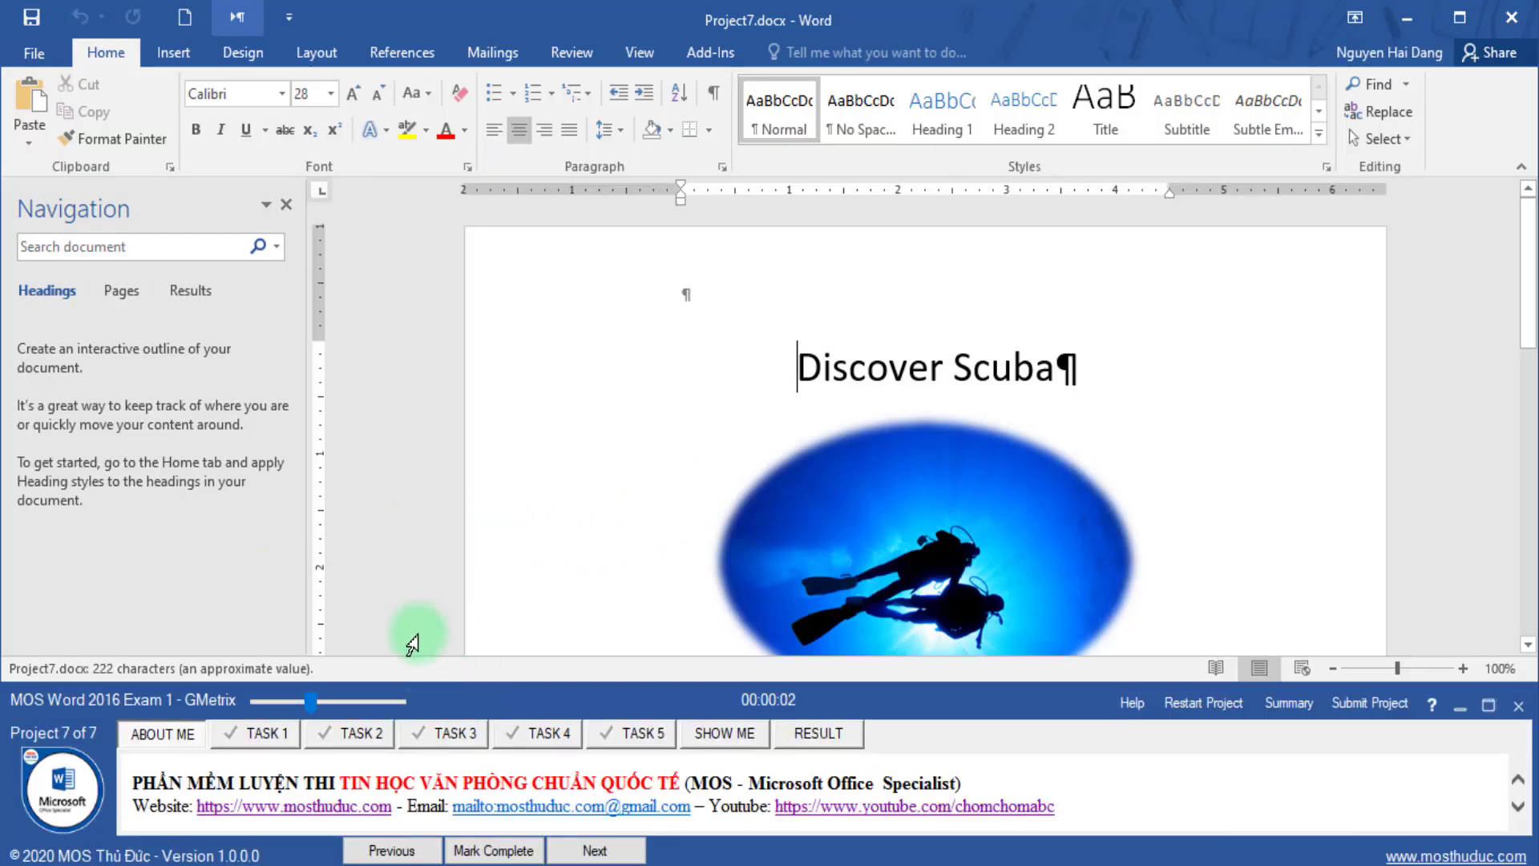
left_click(33, 52)
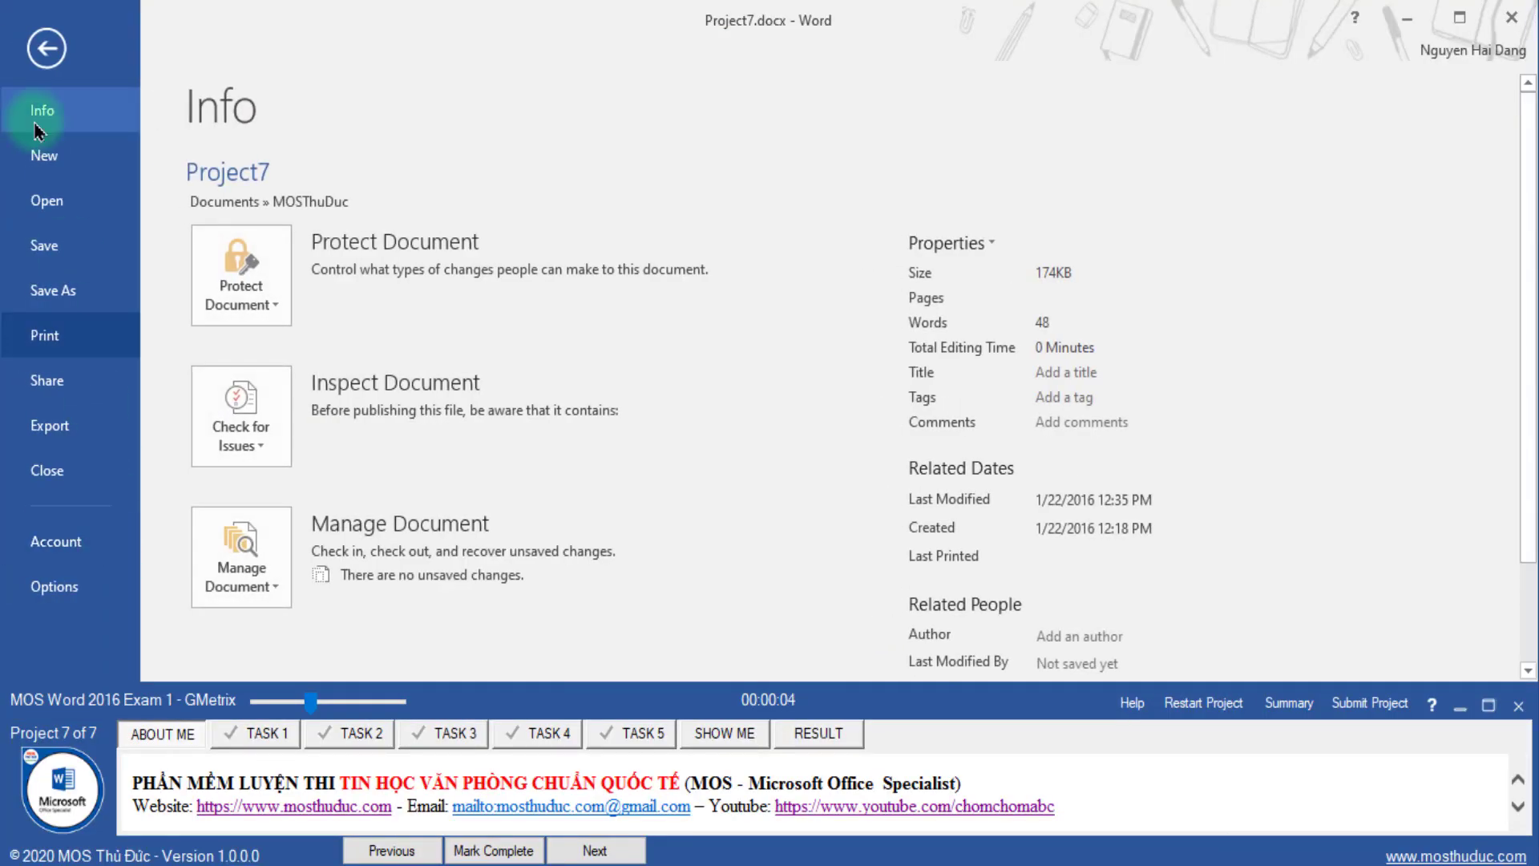
left_click(45, 50)
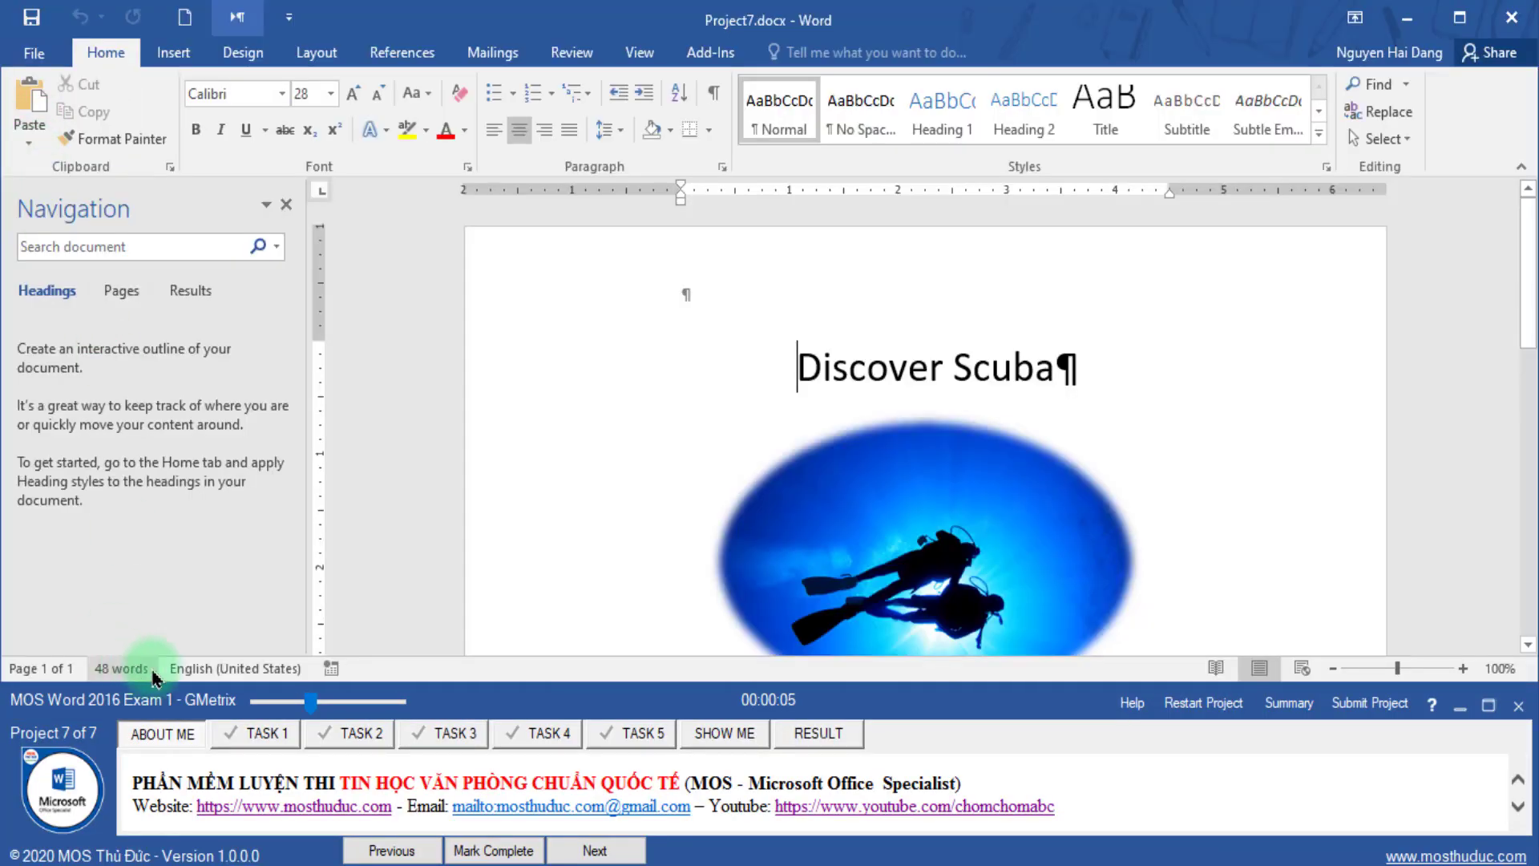
left_click(253, 752)
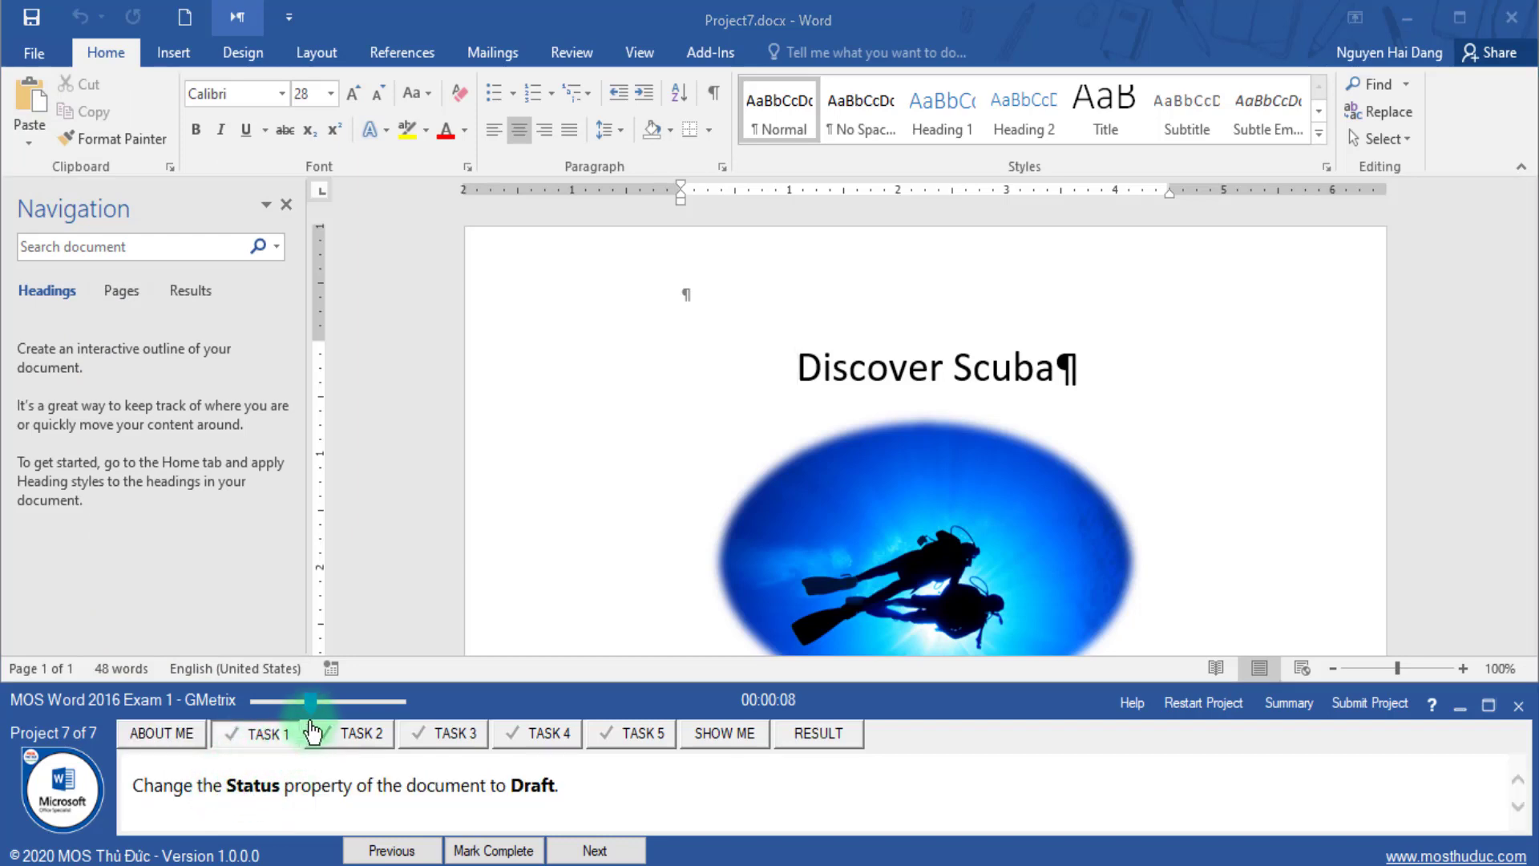
- Enter Draft as the Status property in File > Info
left_click_drag(313, 716, 322, 710)
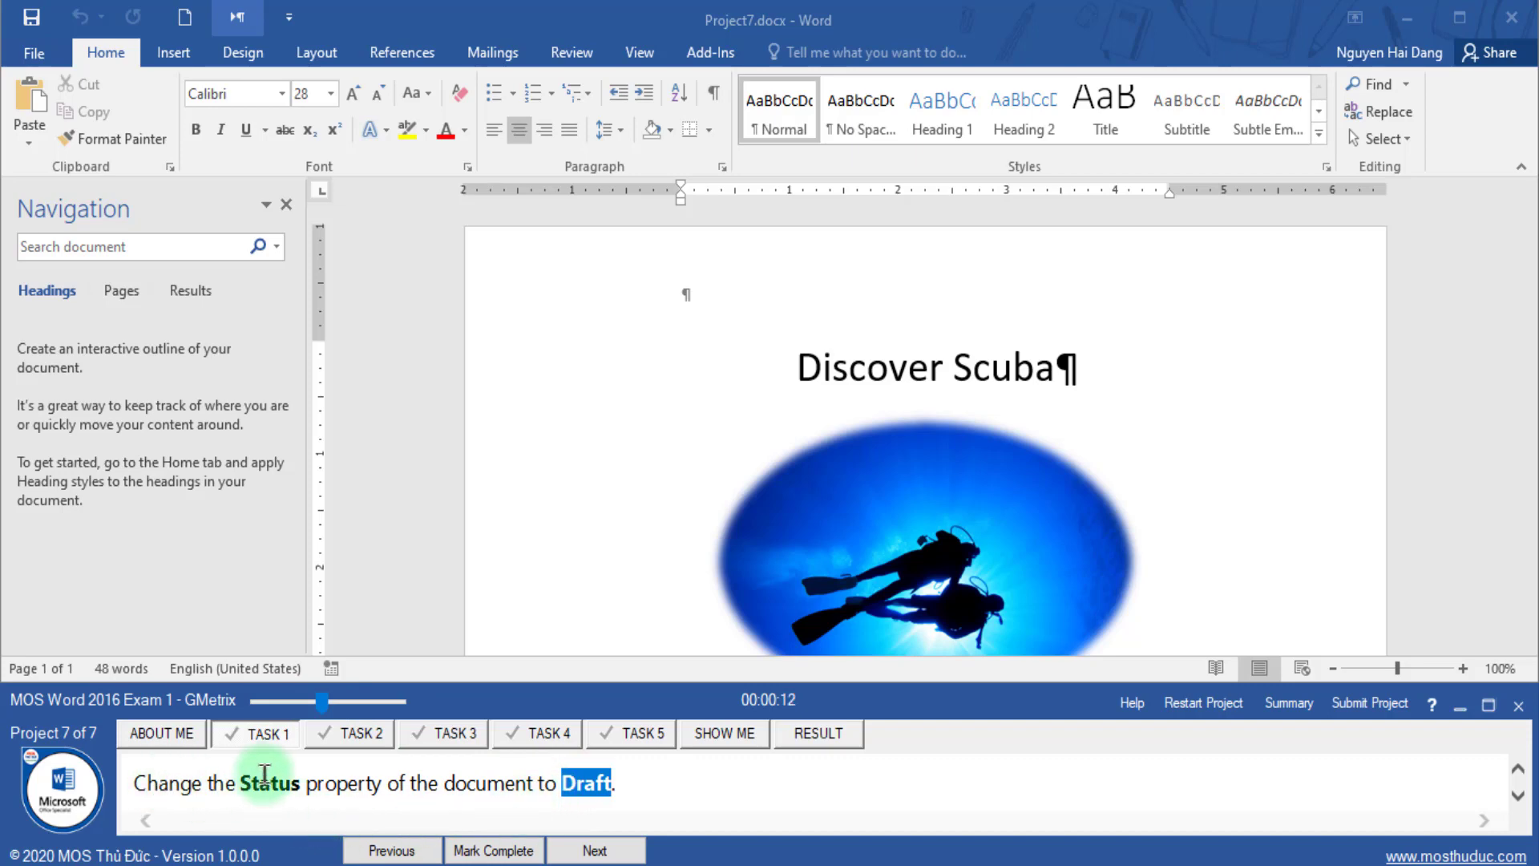
left_click(32, 58)
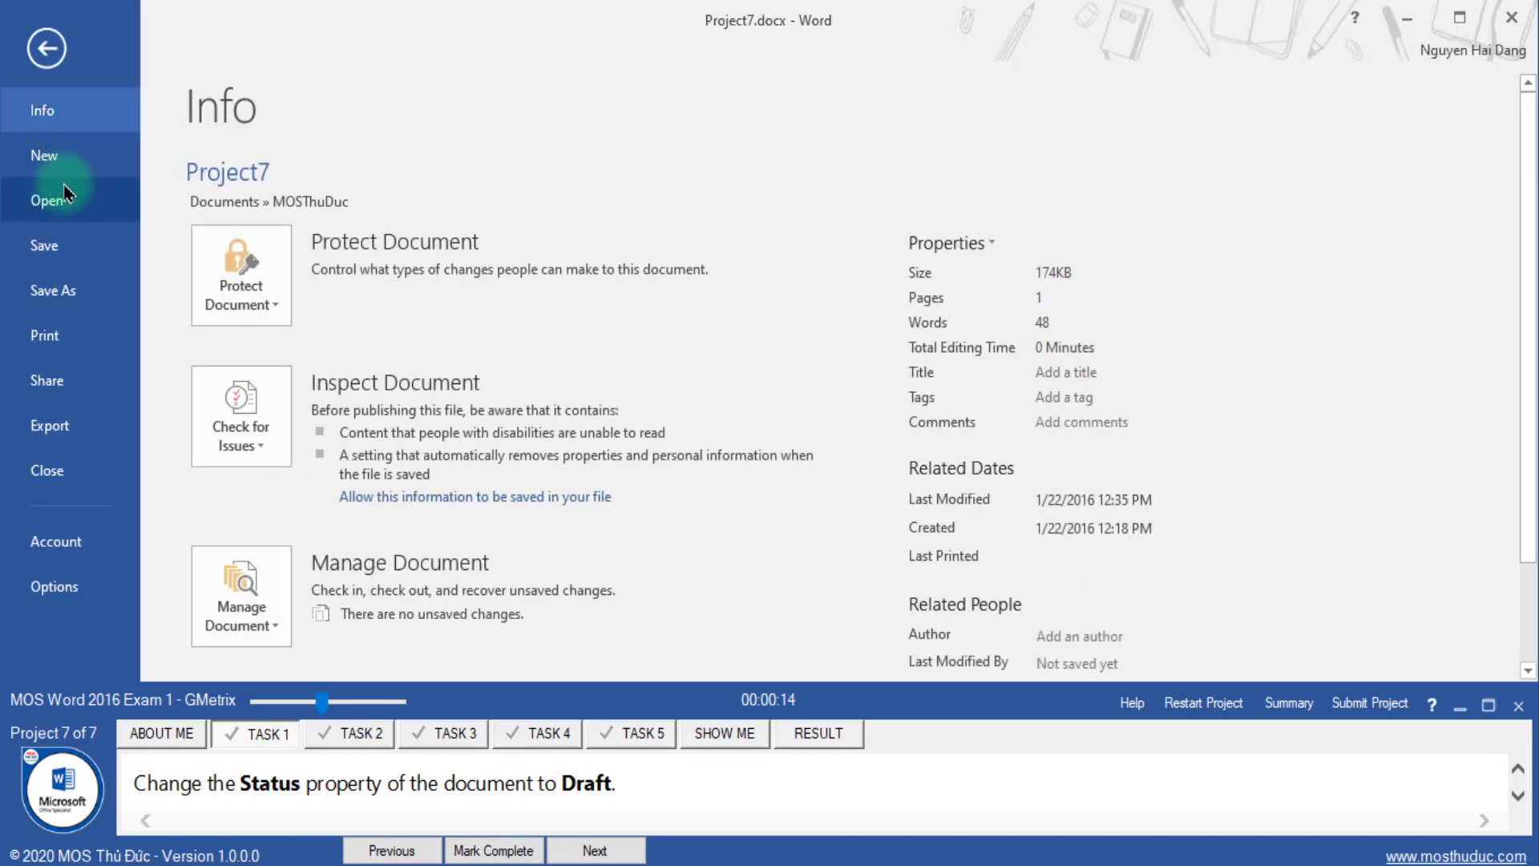
scroll(1096, 561, "down", 3)
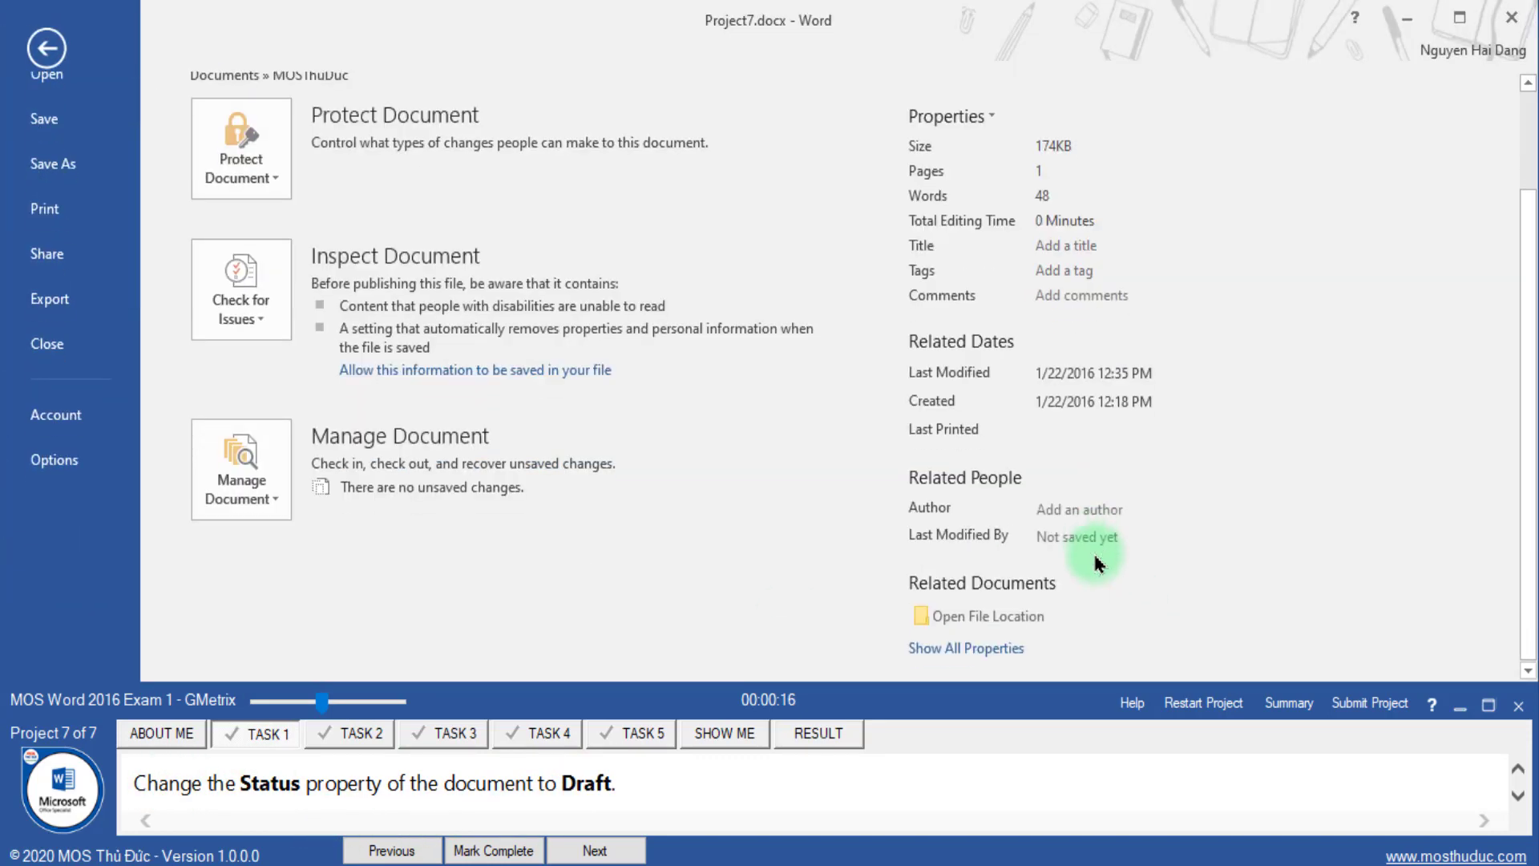
left_click(974, 648)
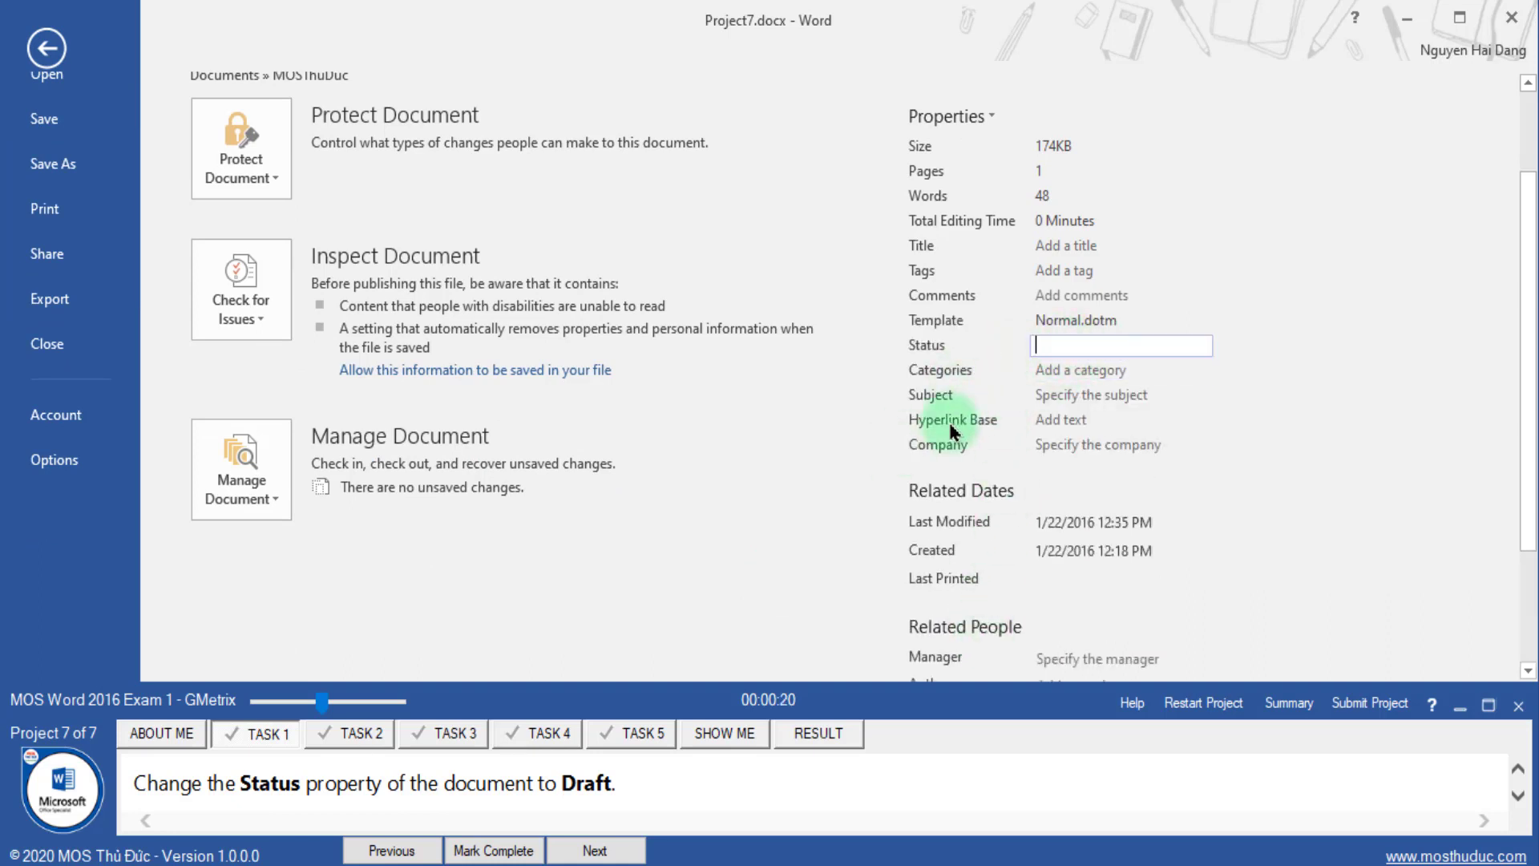
type("Draft")
left_click(290, 800)
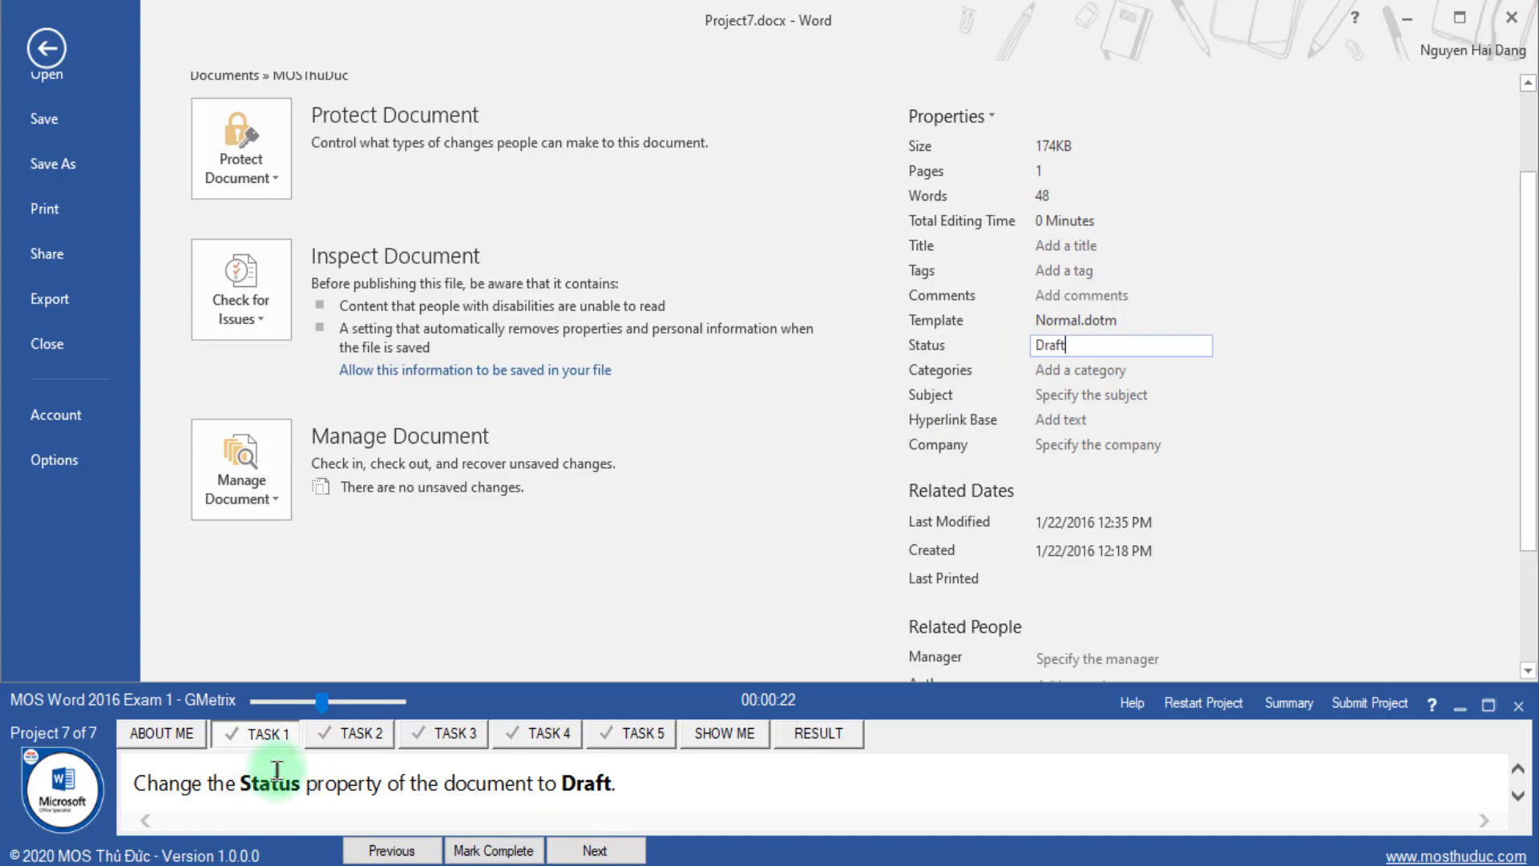
- Return to the document, mark the Status task complete and go to the endnote task
left_click(1271, 332)
left_click(68, 36)
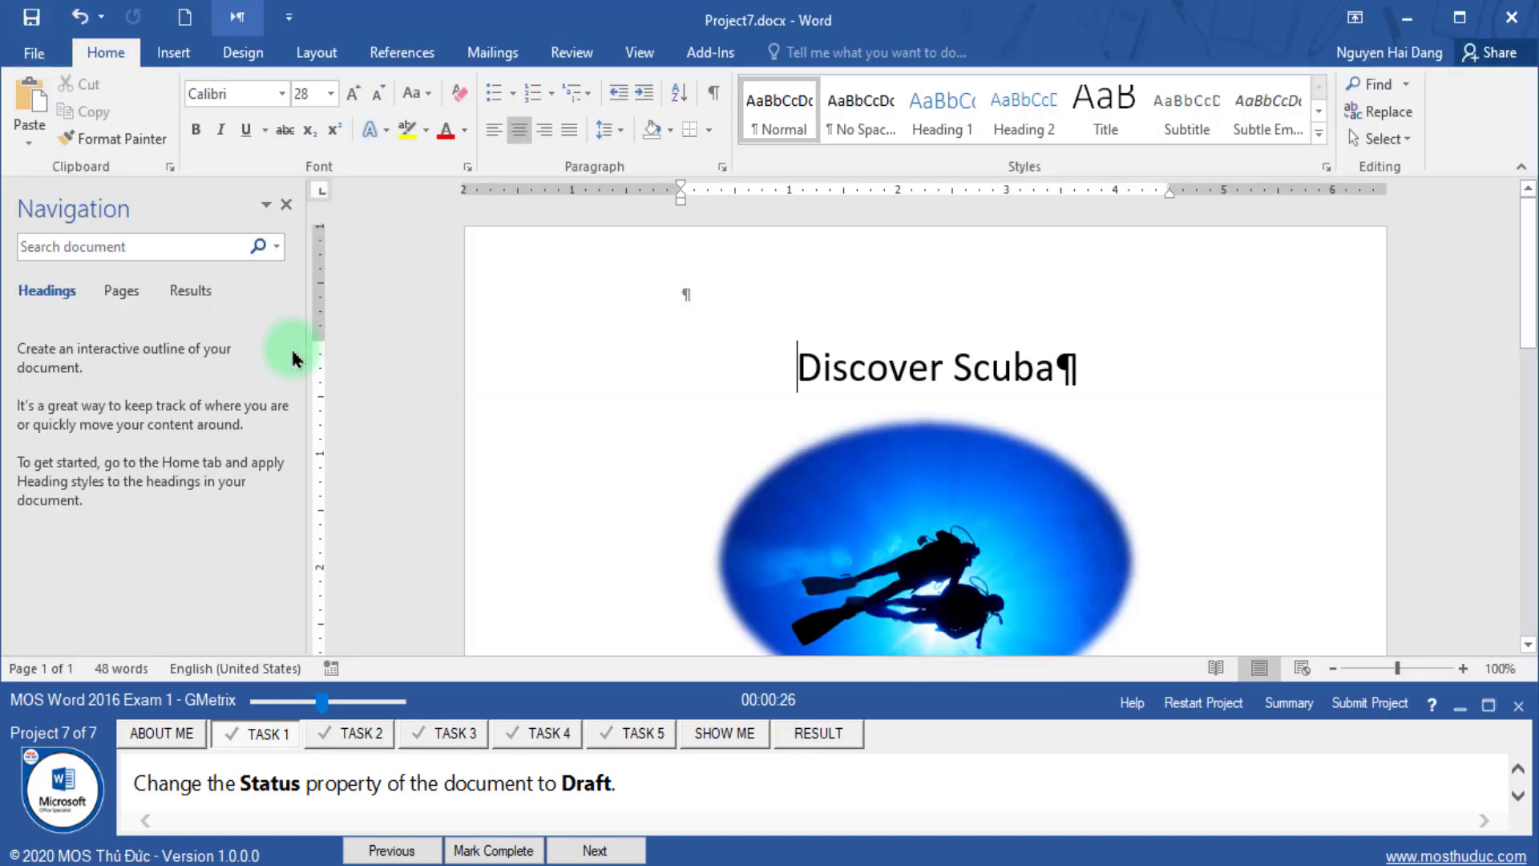
left_click(510, 842)
left_click(594, 848)
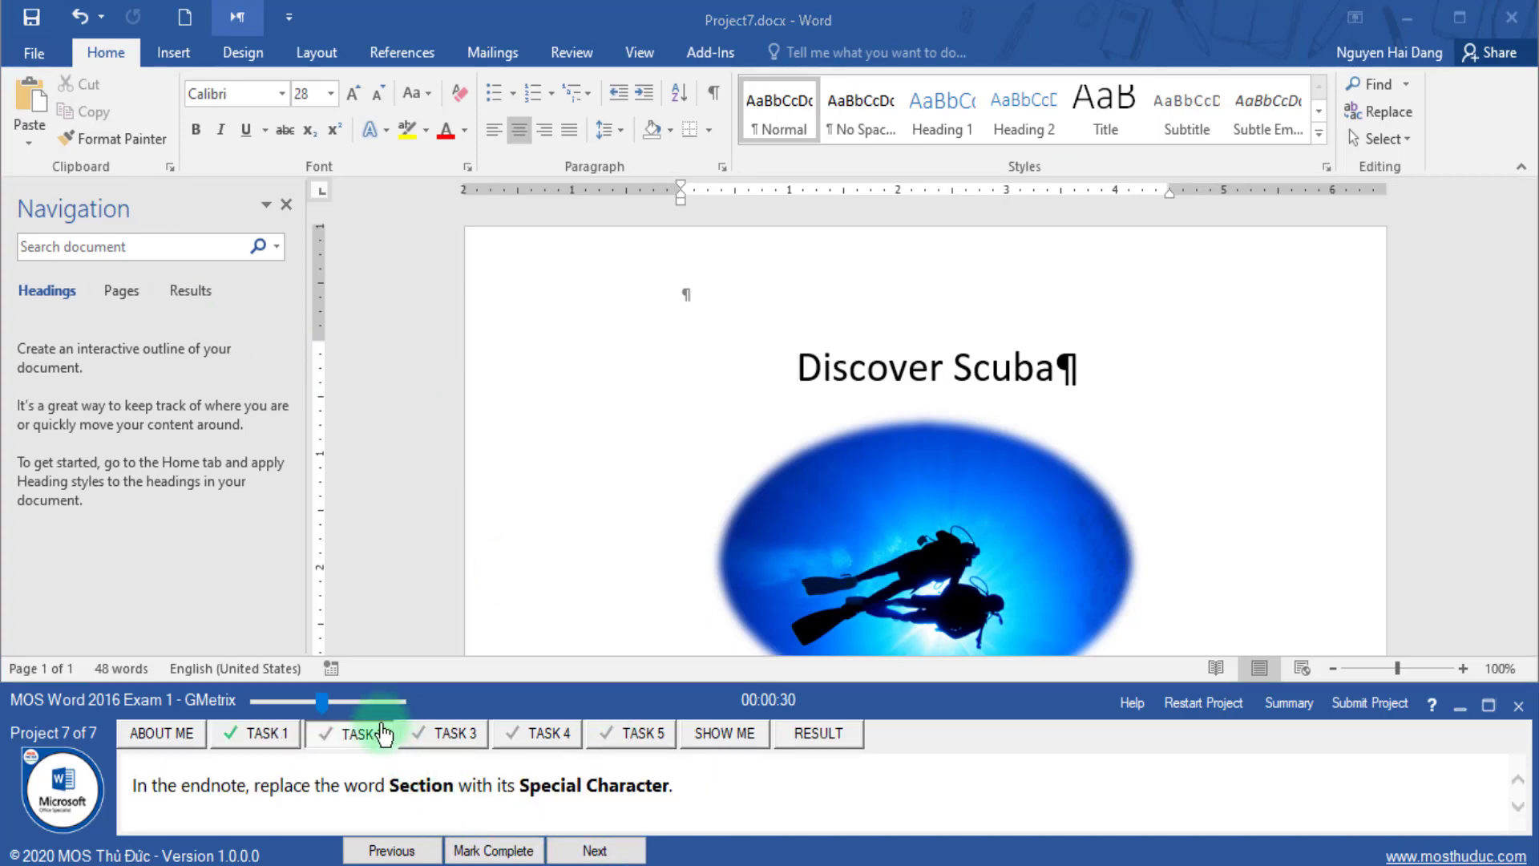
- Search for 'Section' and select the word SECTION in the endnote
left_click(251, 768)
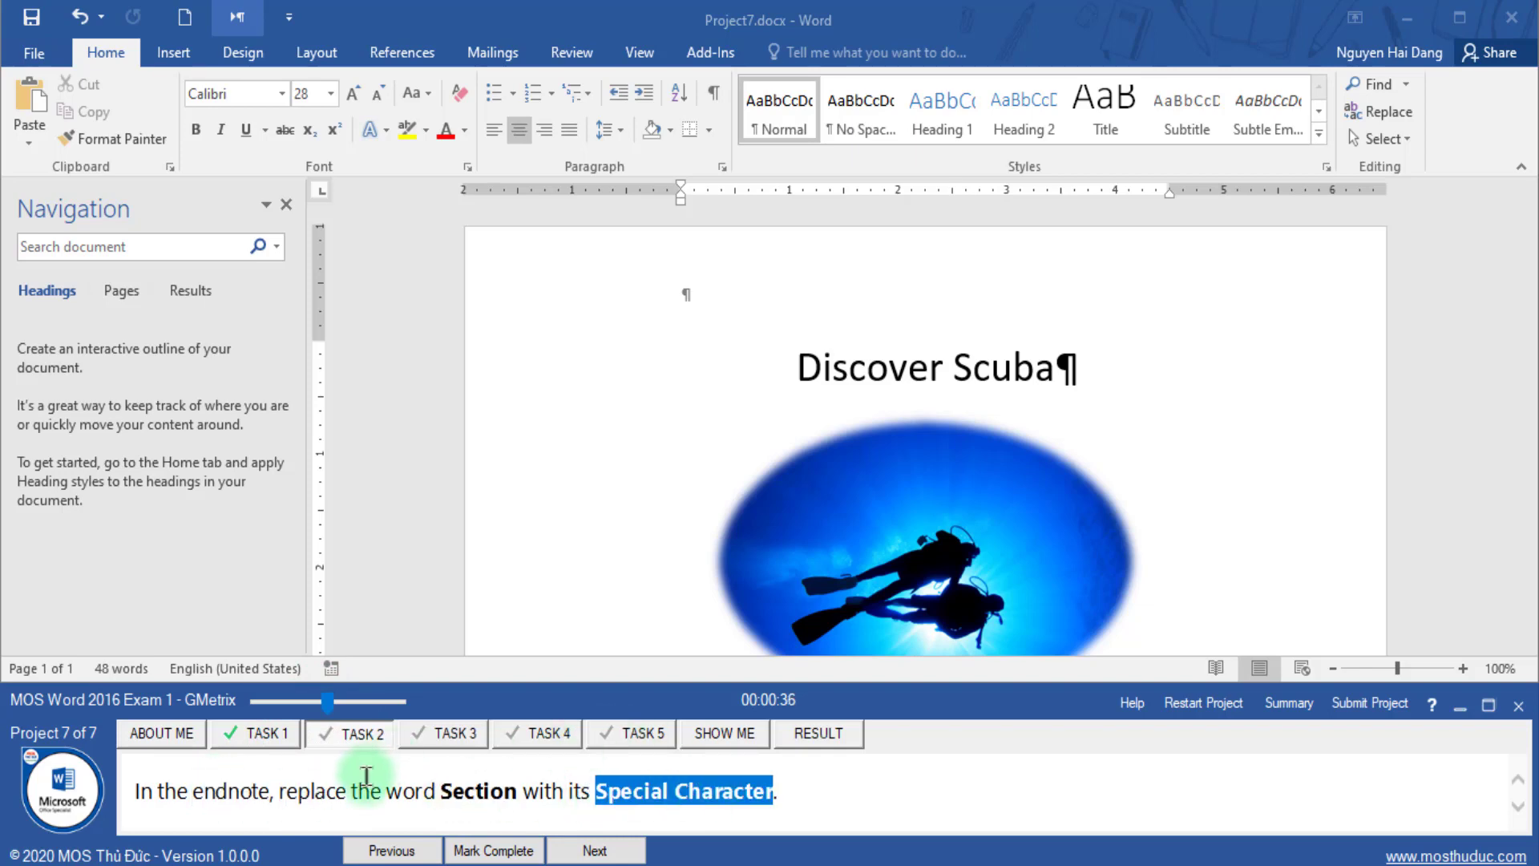
left_click(189, 248)
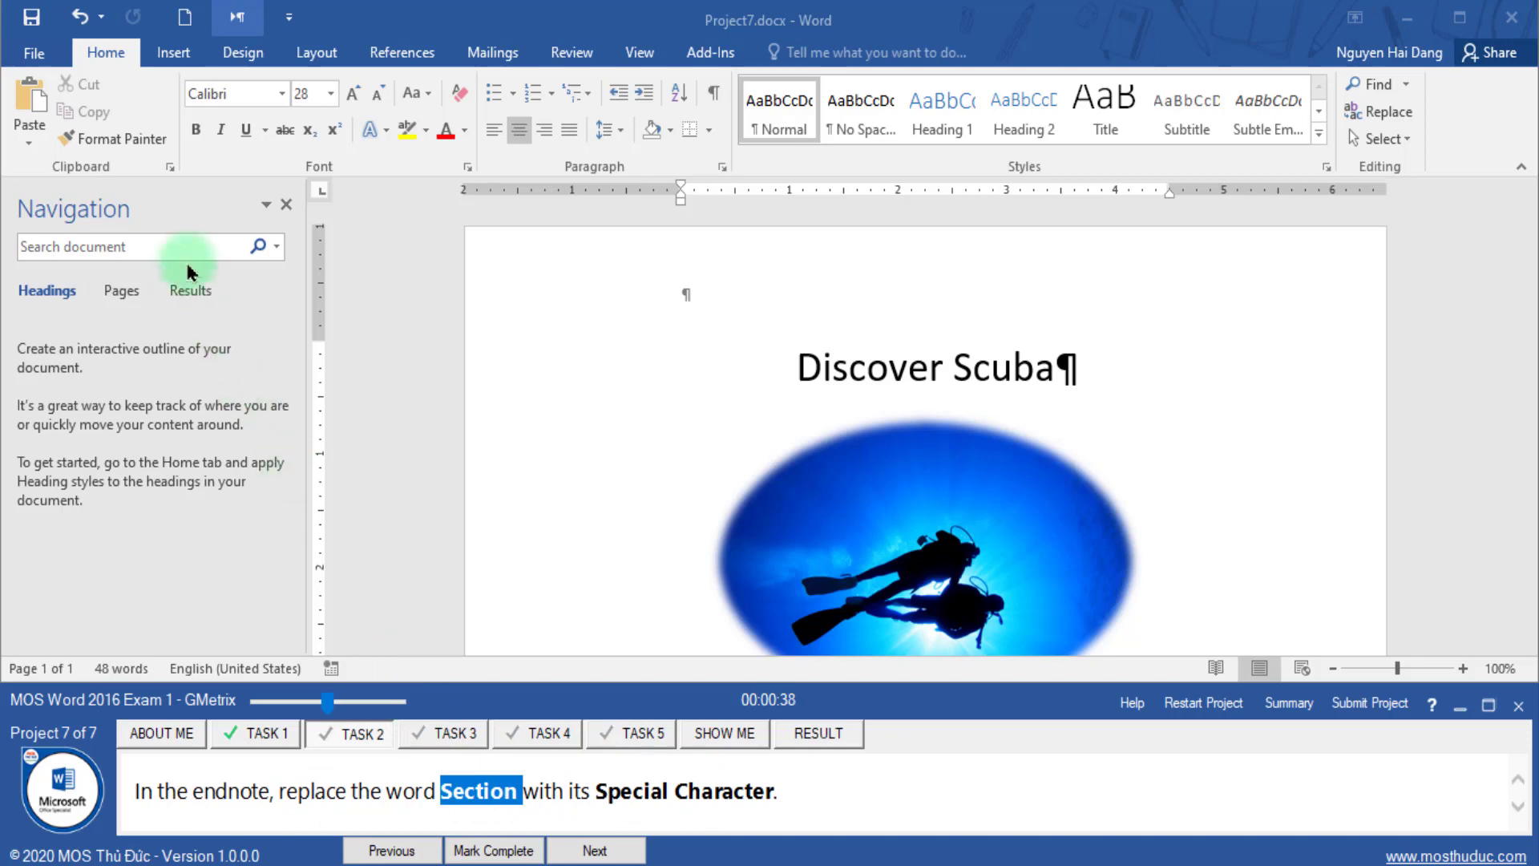
type("Section")
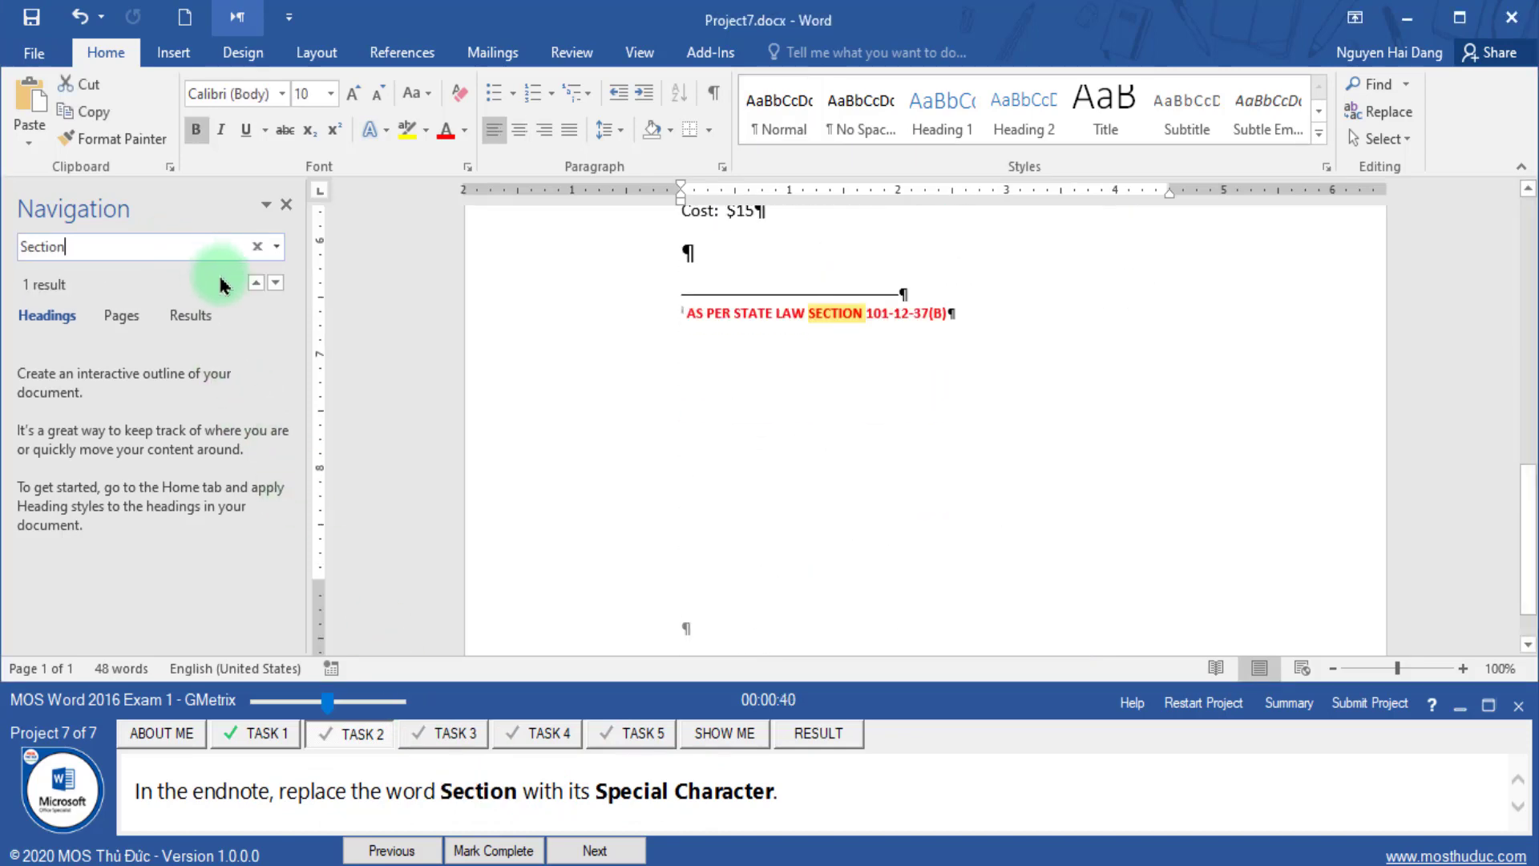
left_click(190, 315)
left_click(102, 367)
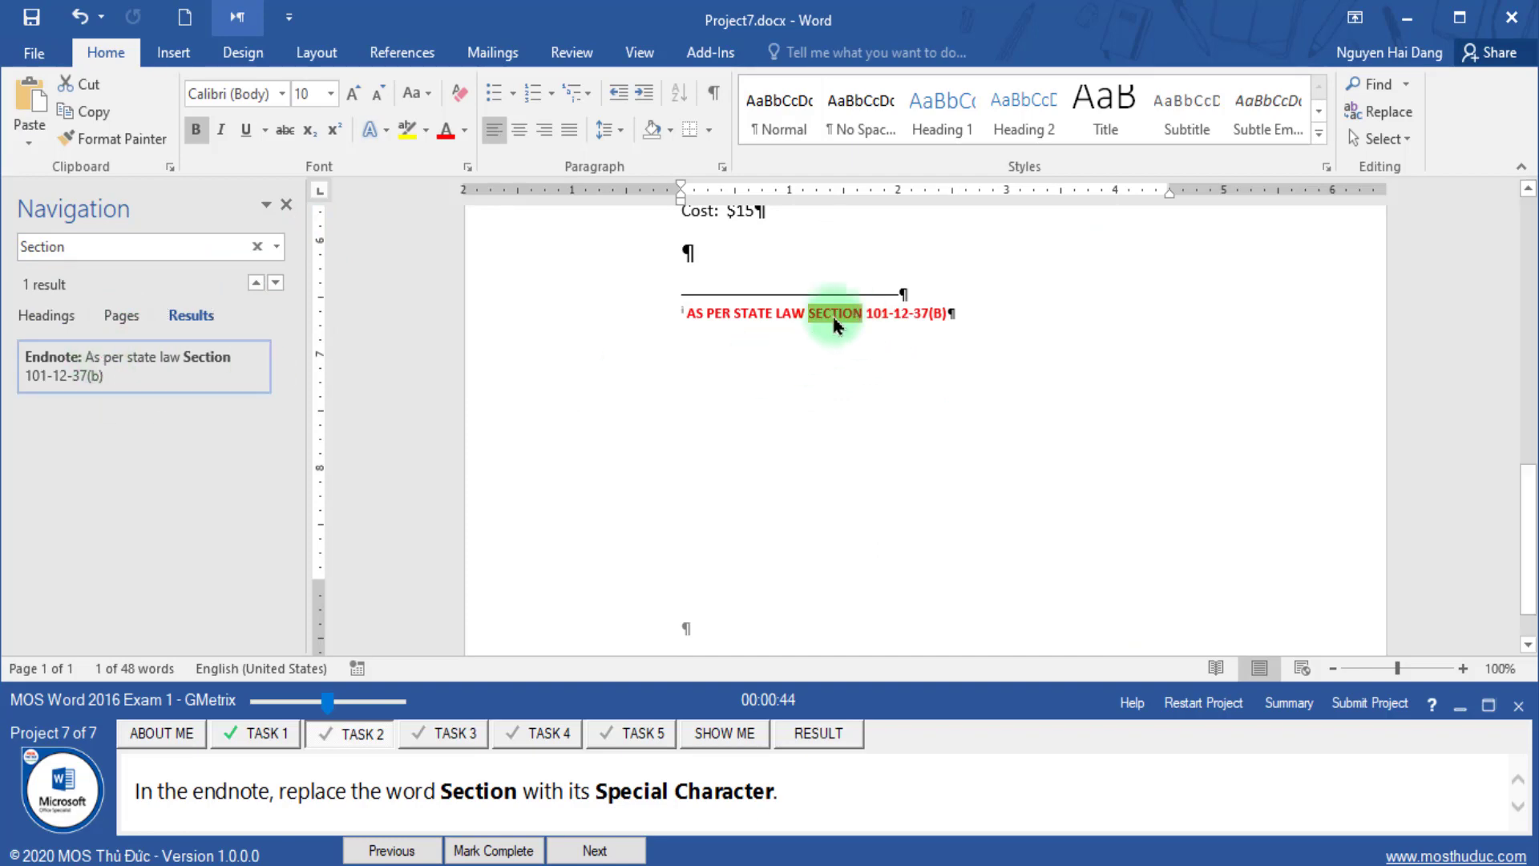
- Replace SECTION with the § Section special character and mark the task complete
left_click(172, 56)
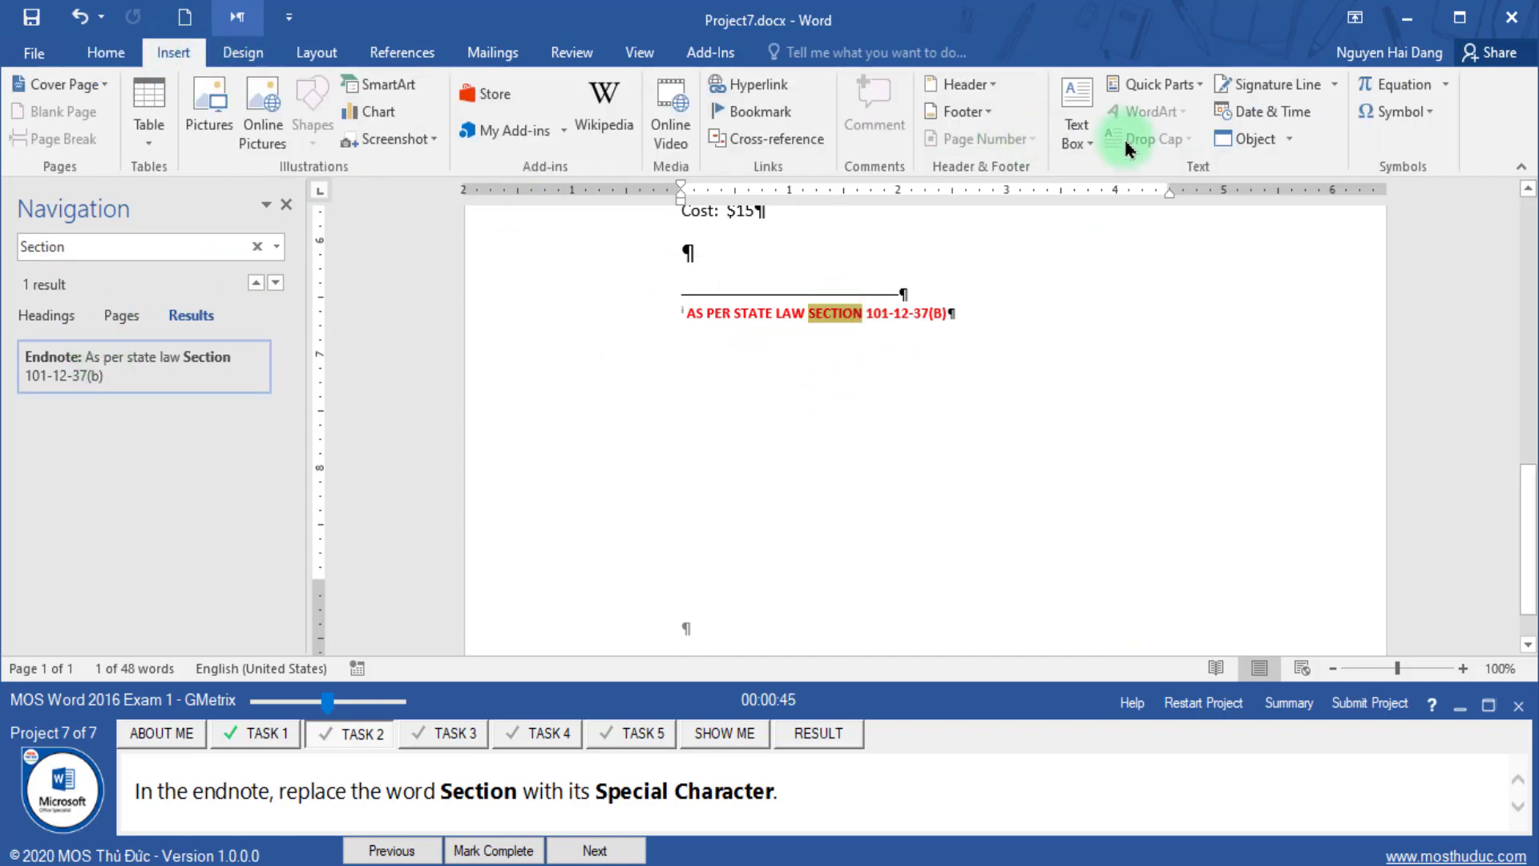
left_click(1435, 112)
left_click(1423, 286)
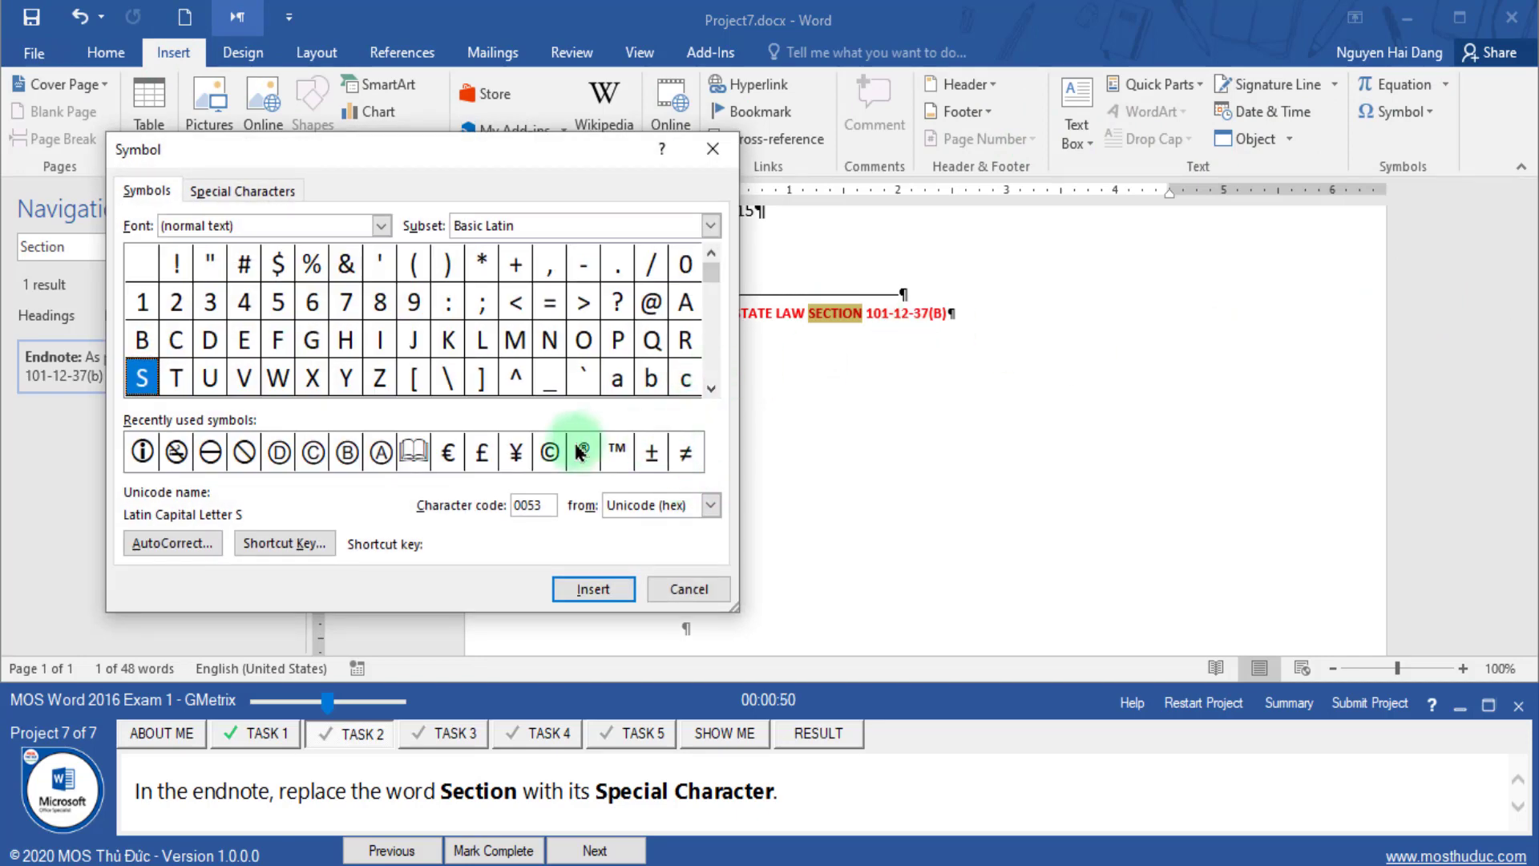
left_click(284, 197)
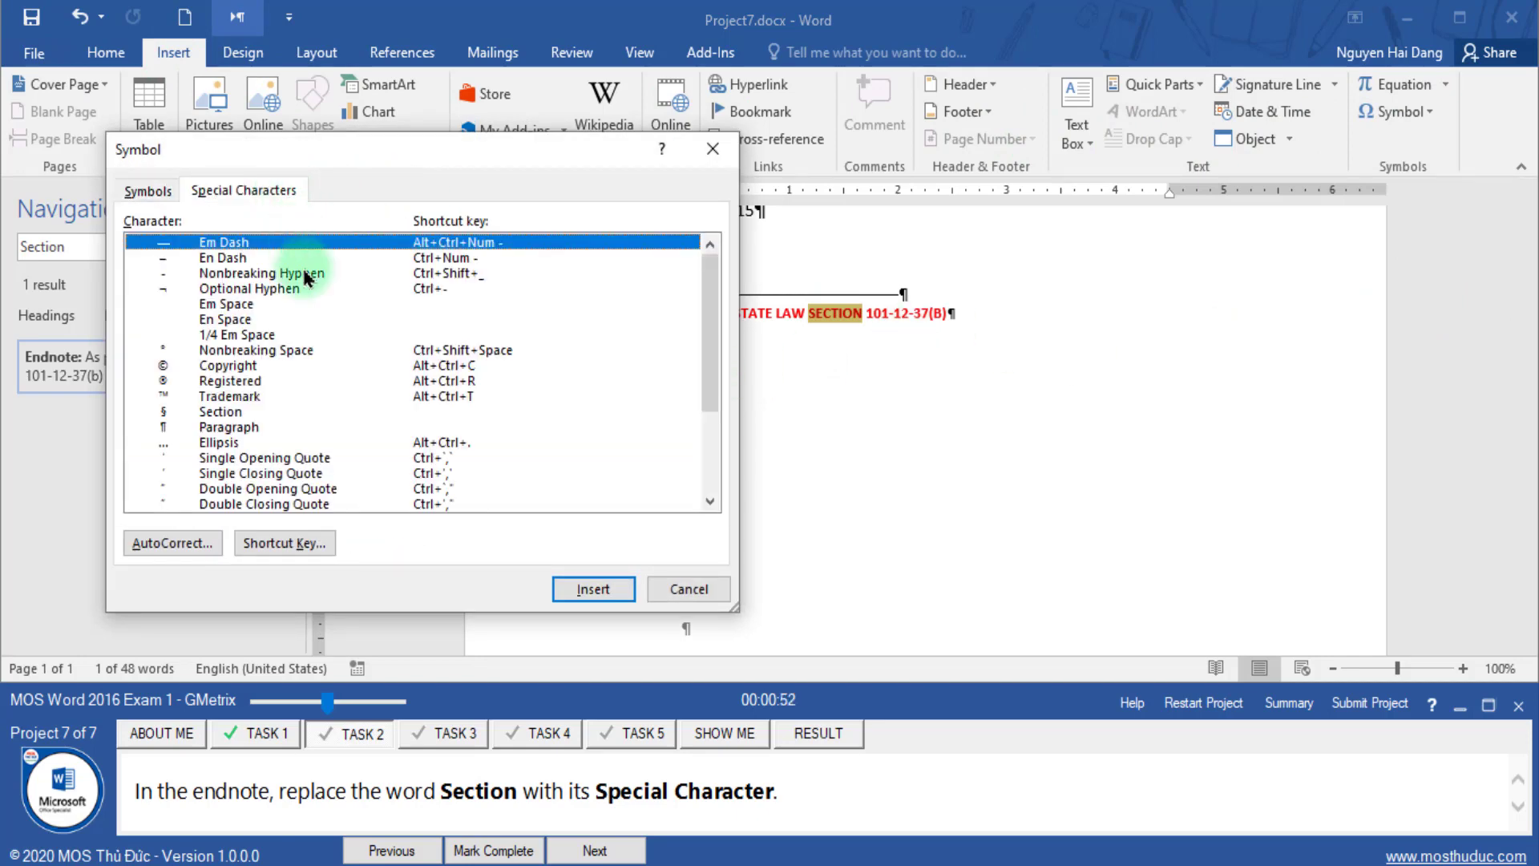
left_click(247, 417)
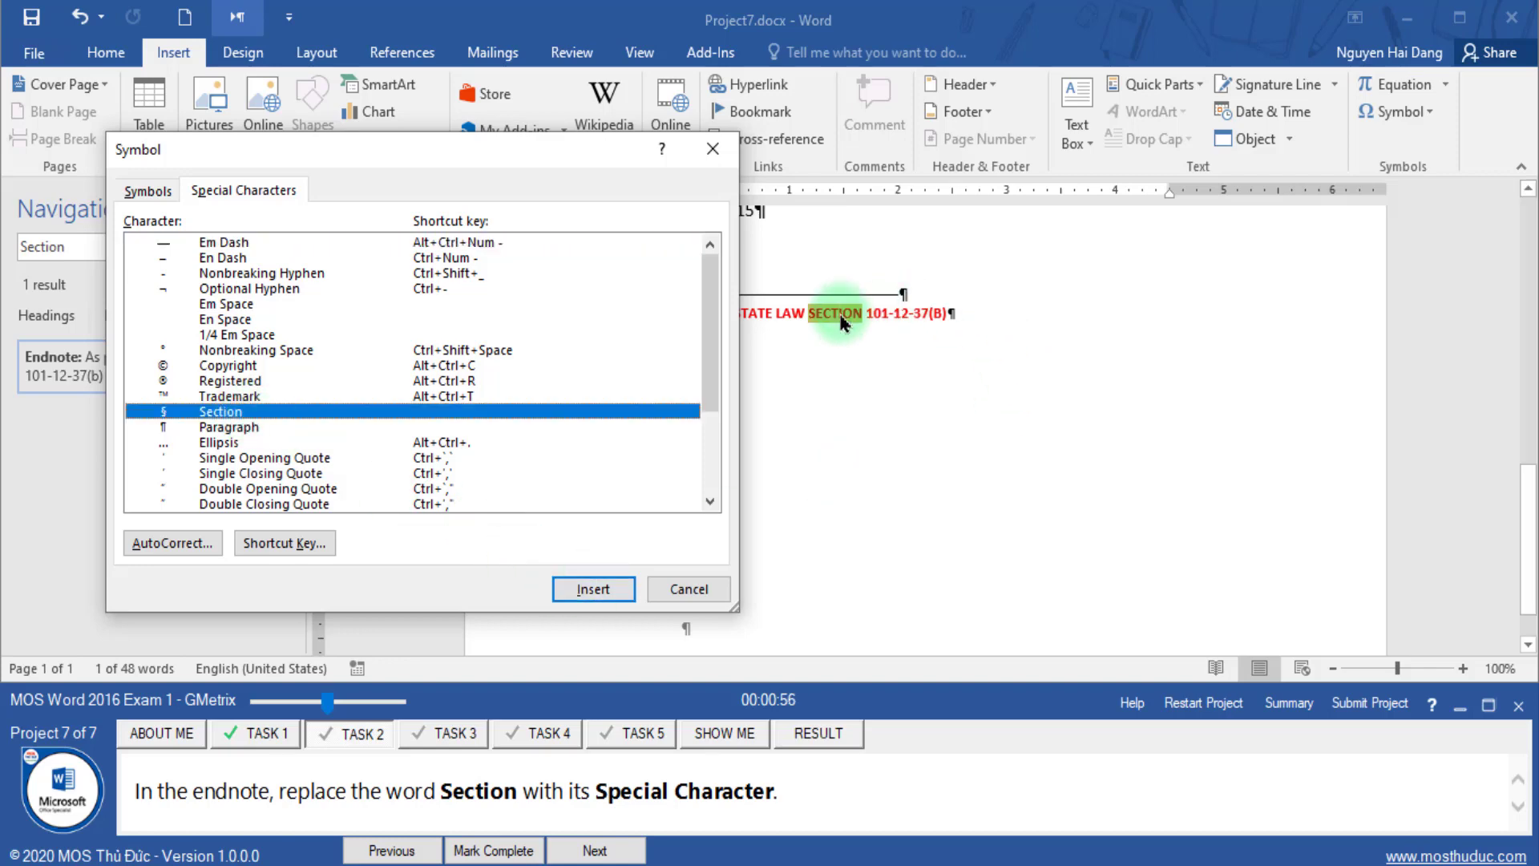
left_click(597, 589)
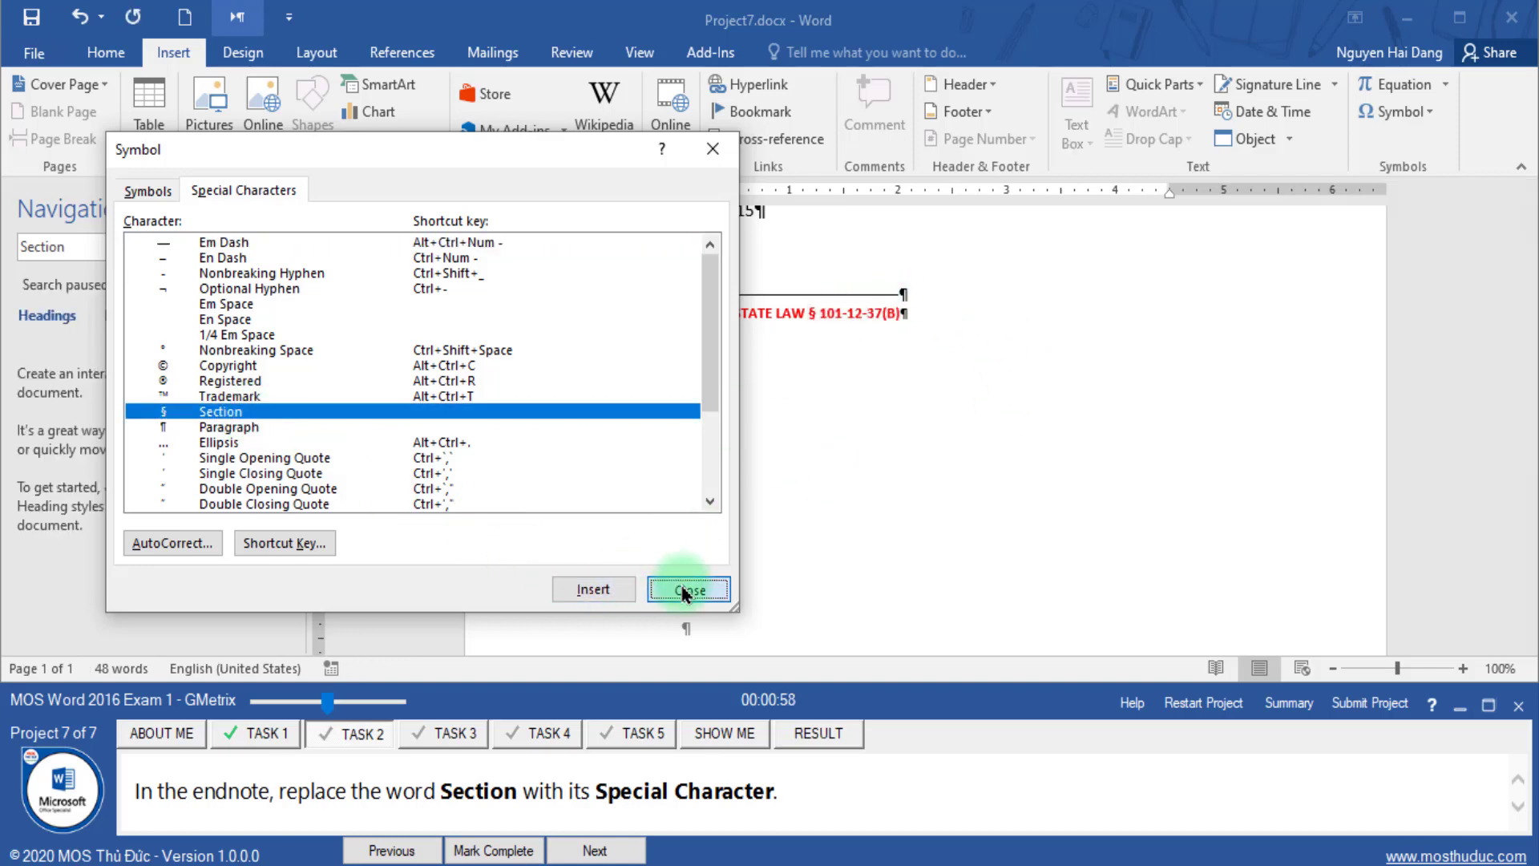
left_click(685, 593)
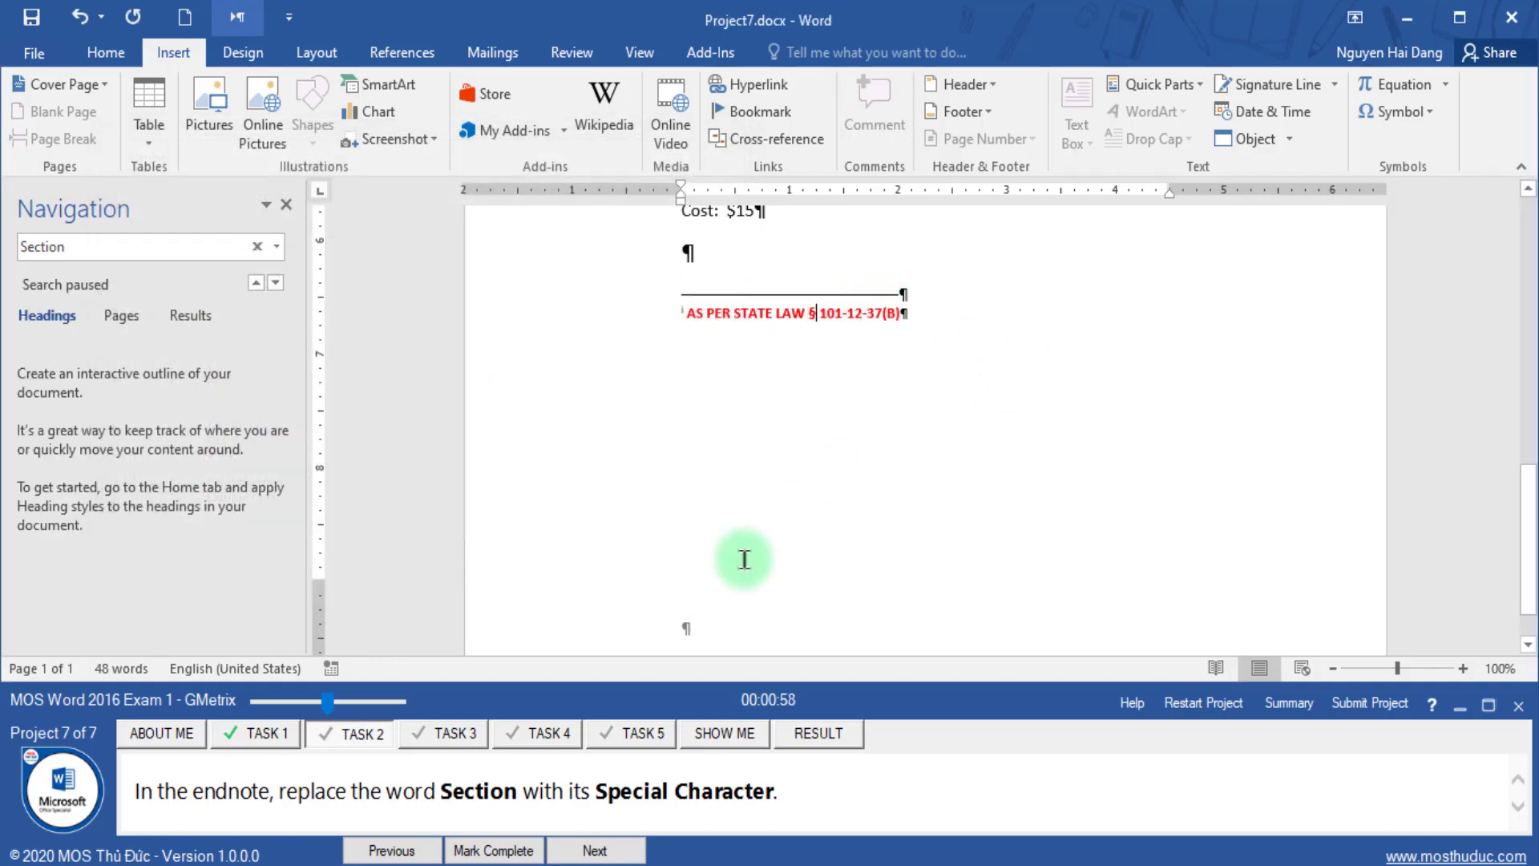
left_click(477, 850)
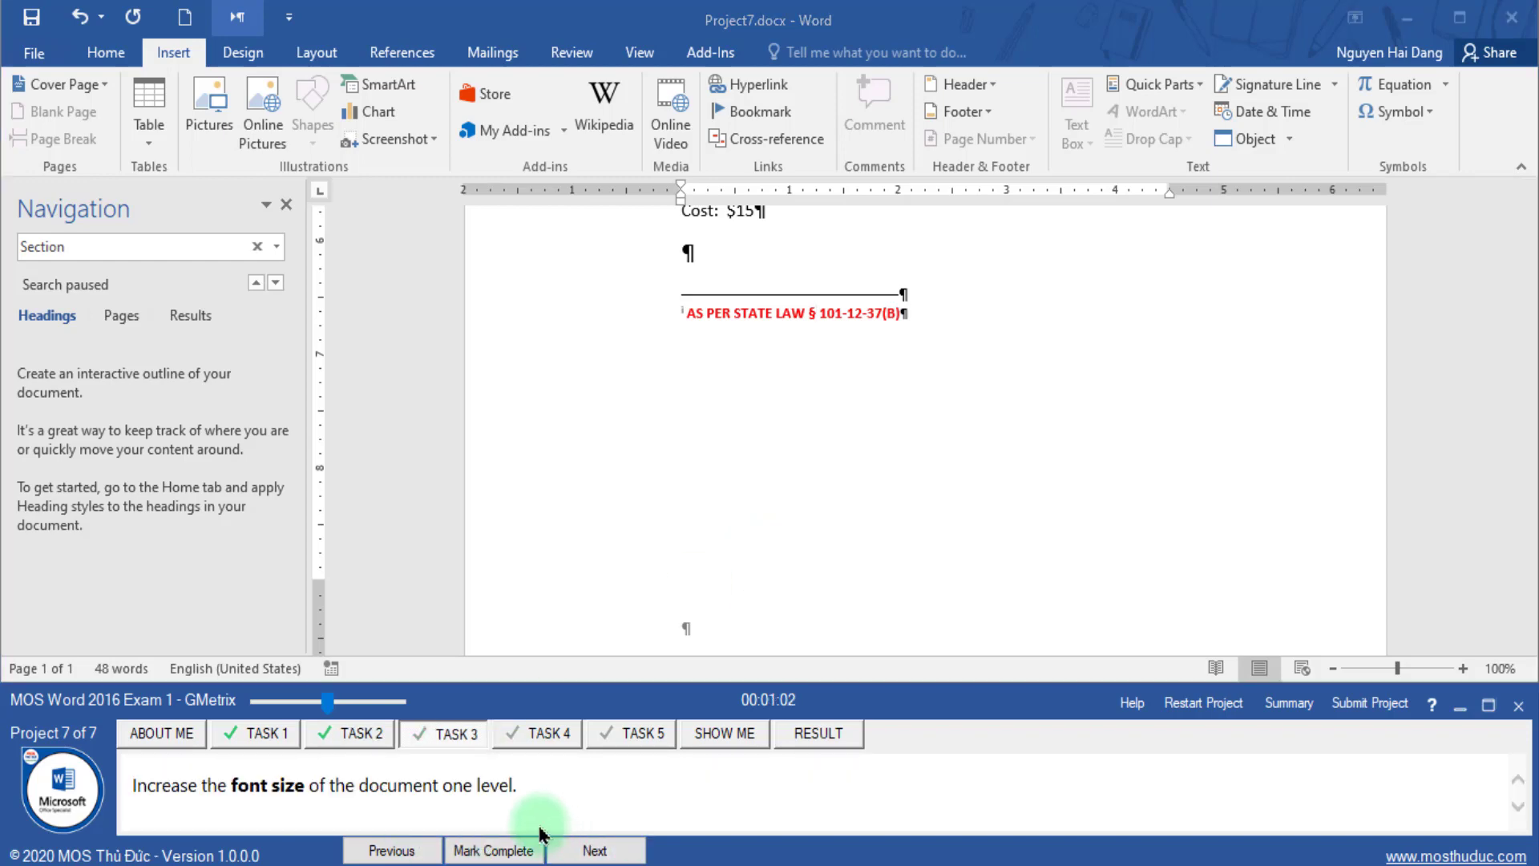
- Select the entire document and review the font-size task on the Home tab
left_click(335, 710)
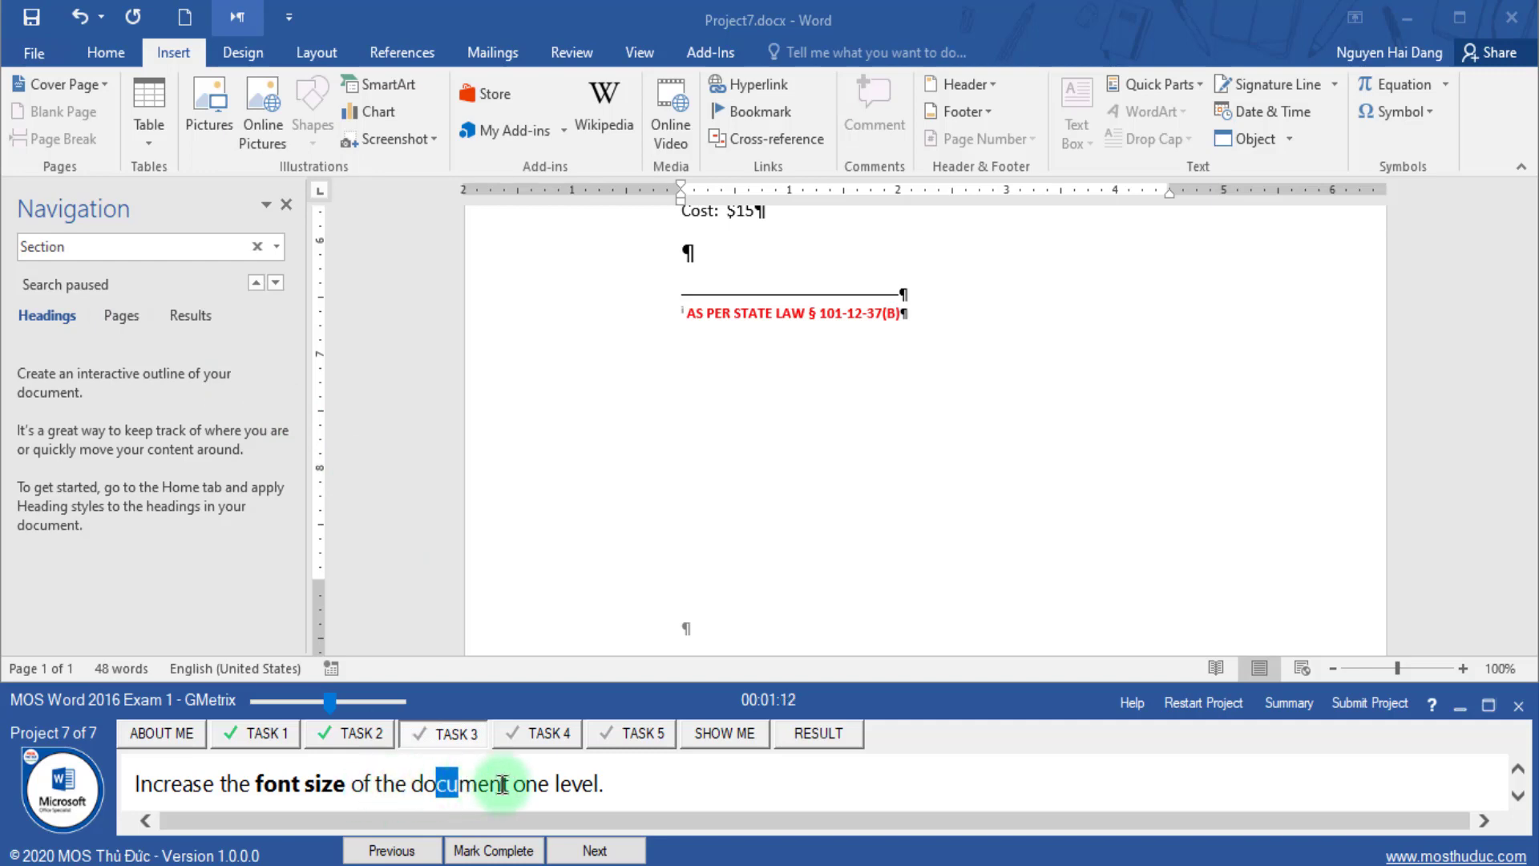
left_click(532, 609)
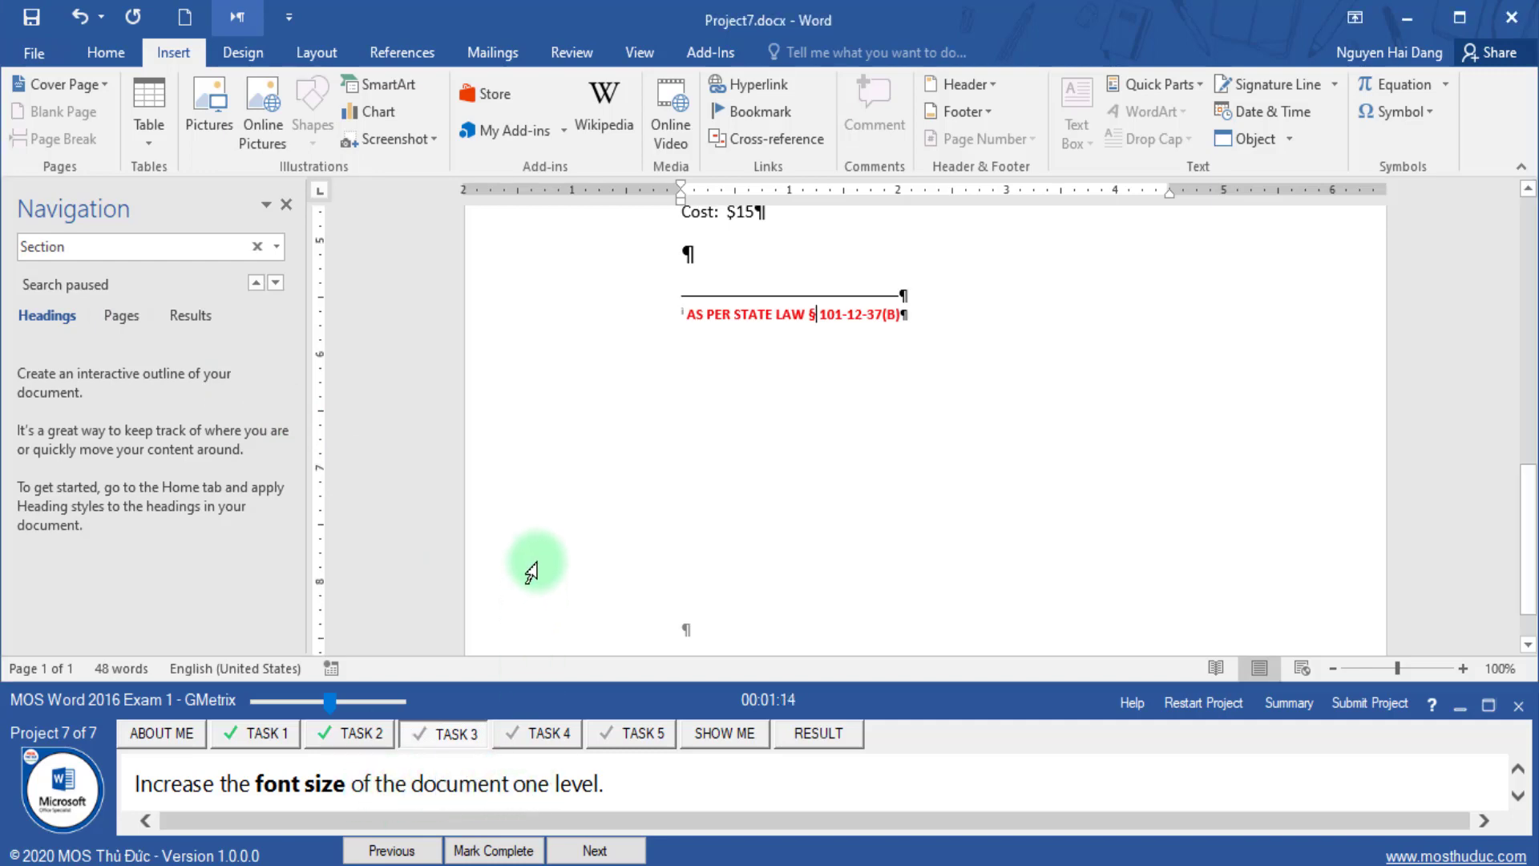
scroll(531, 571, "up", 5)
triple_click(532, 571)
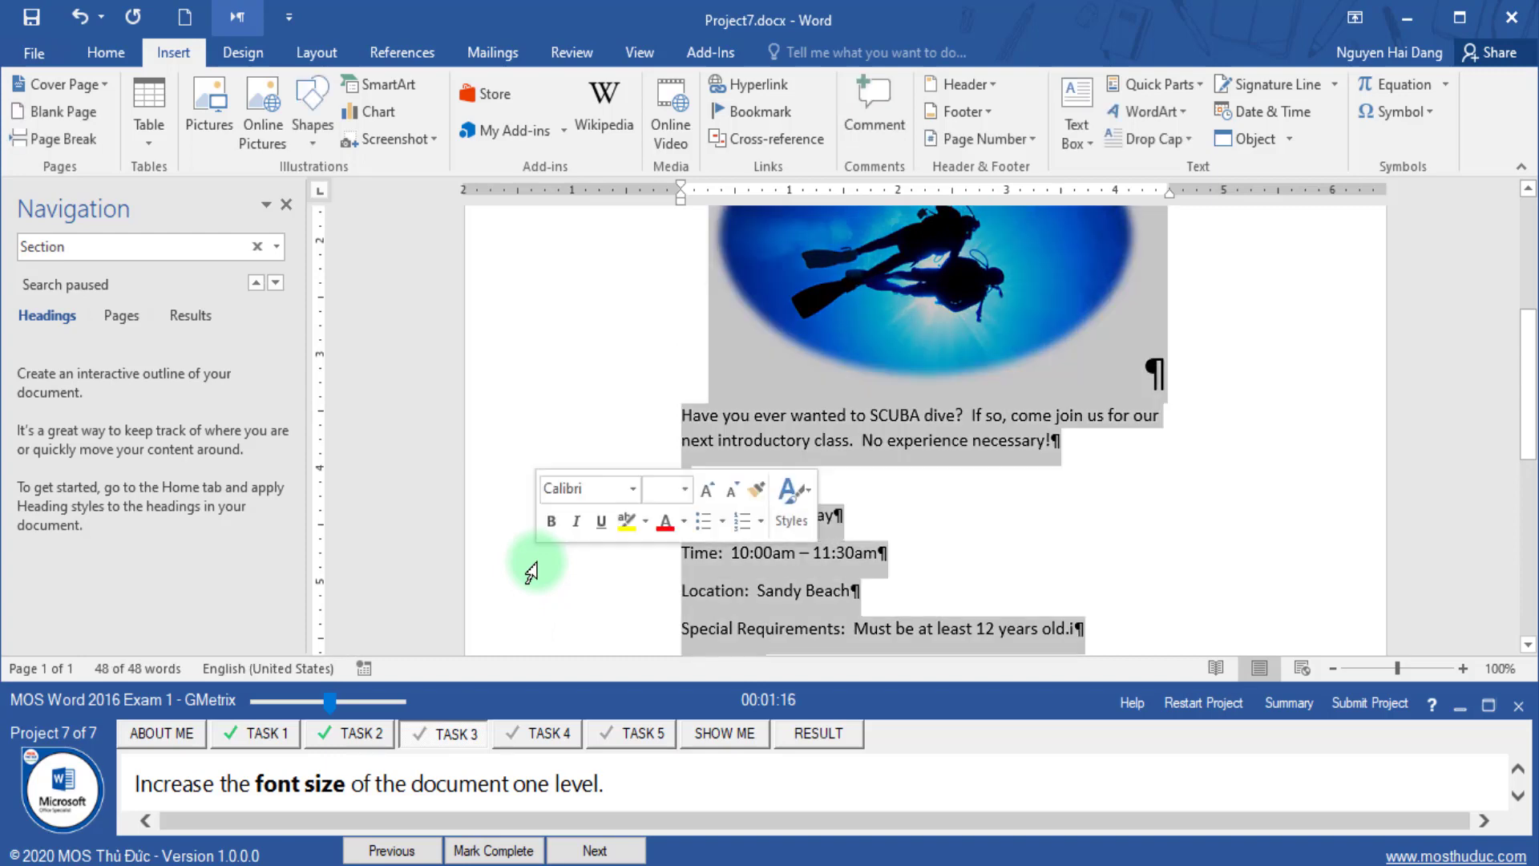
left_click(106, 52)
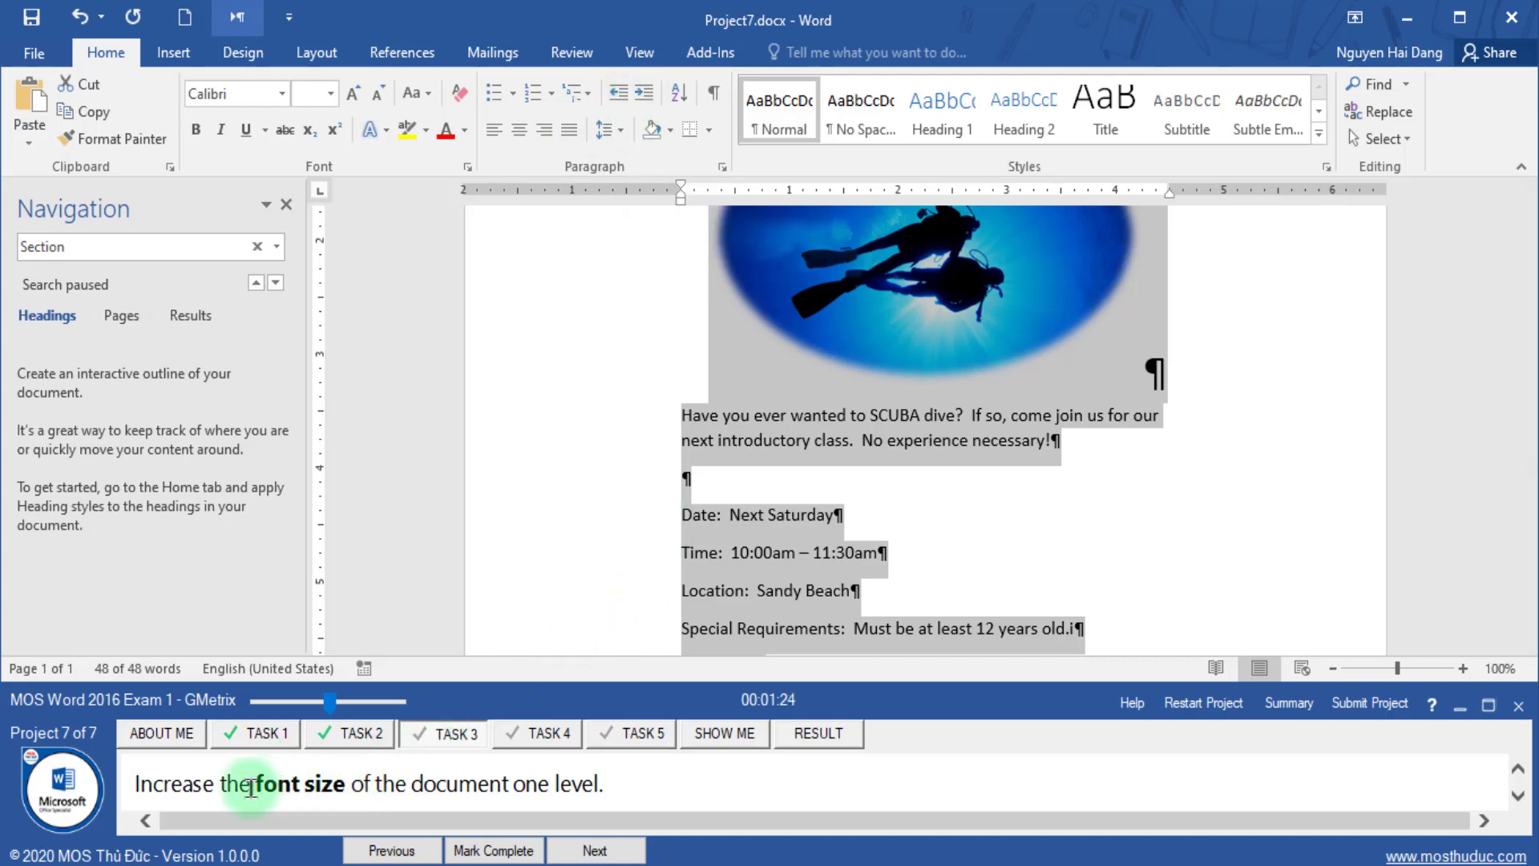
left_click_drag(134, 784, 190, 784)
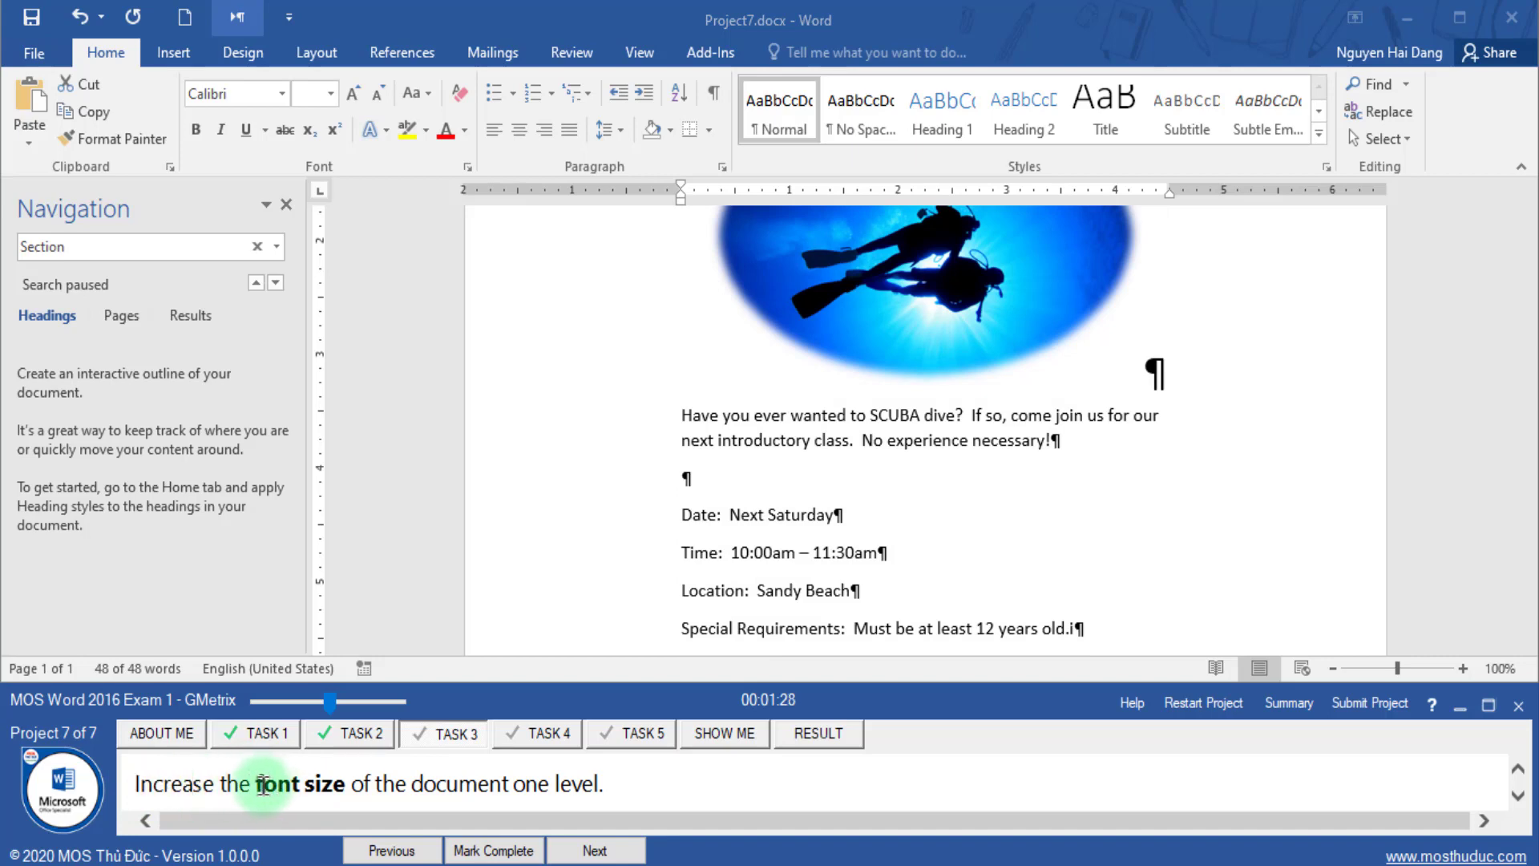
left_click_drag(256, 784, 351, 785)
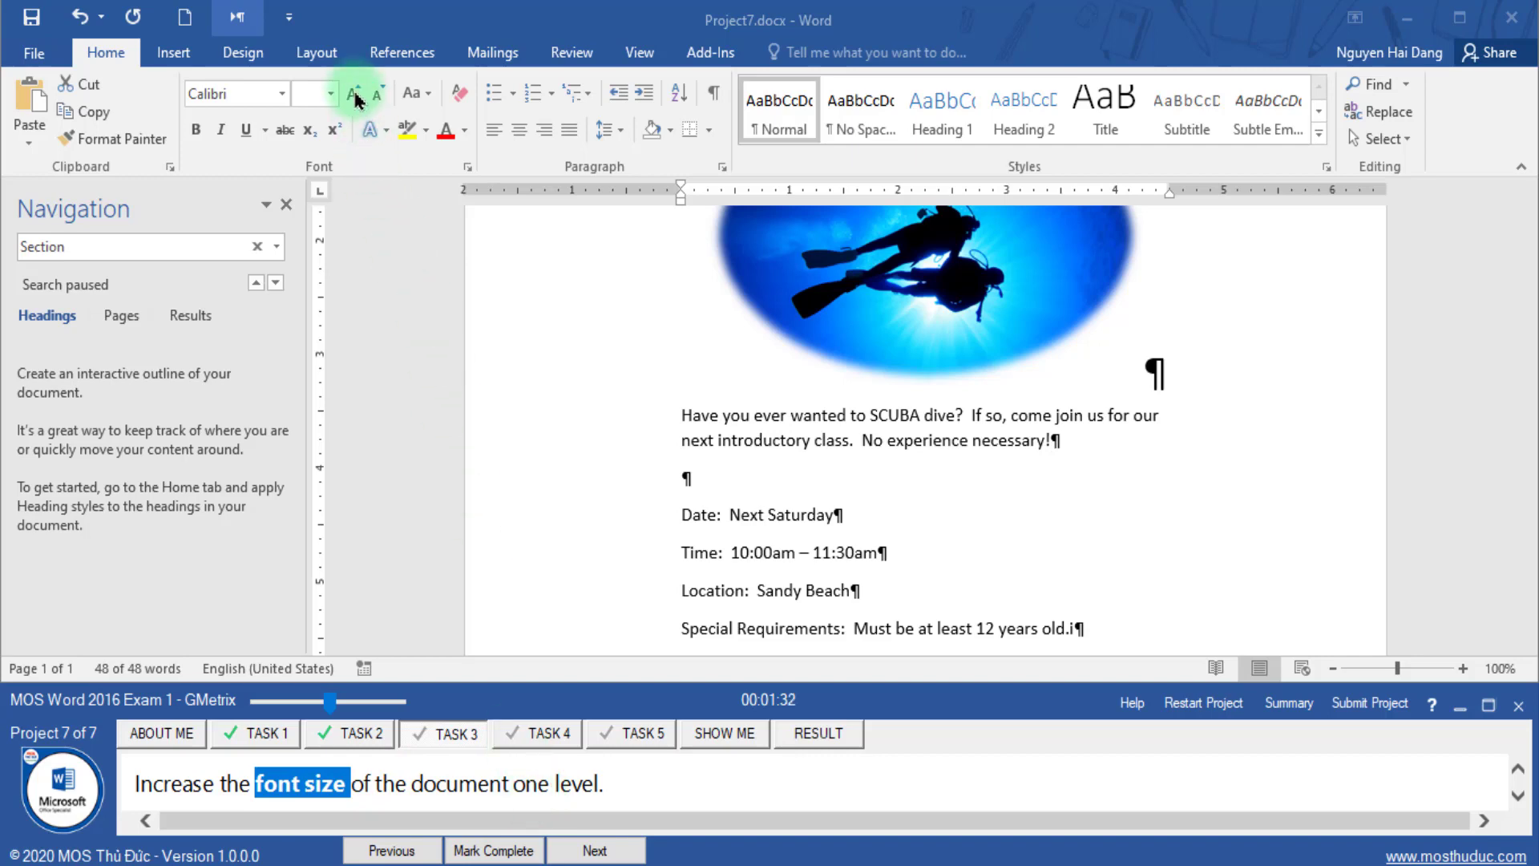
- Increase all text by one font size with Ctrl+A and move to the next task
left_click(461, 49)
key("ctrl+a")
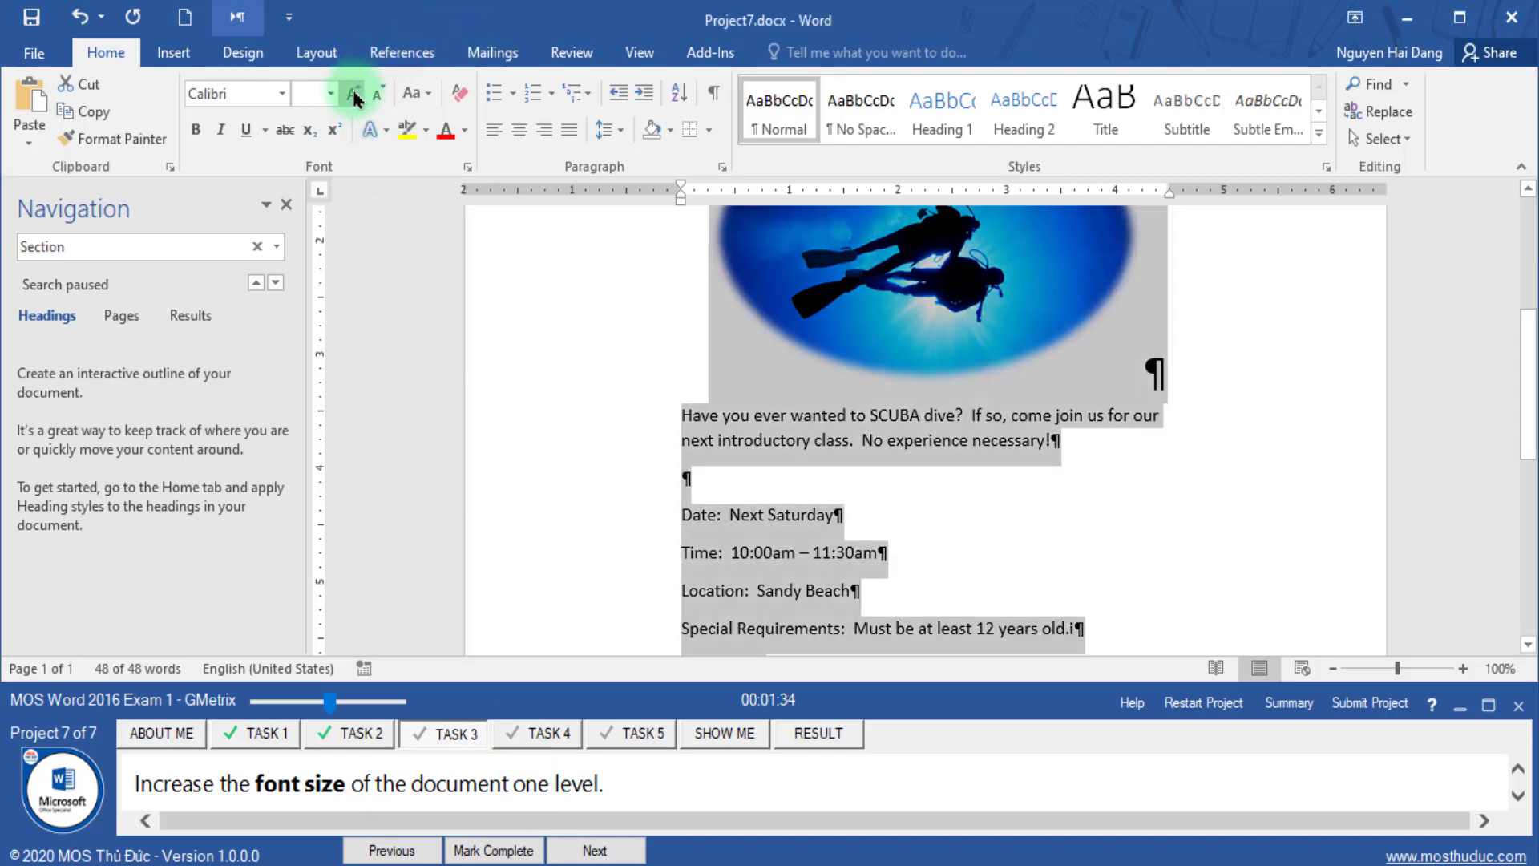
left_click(356, 99)
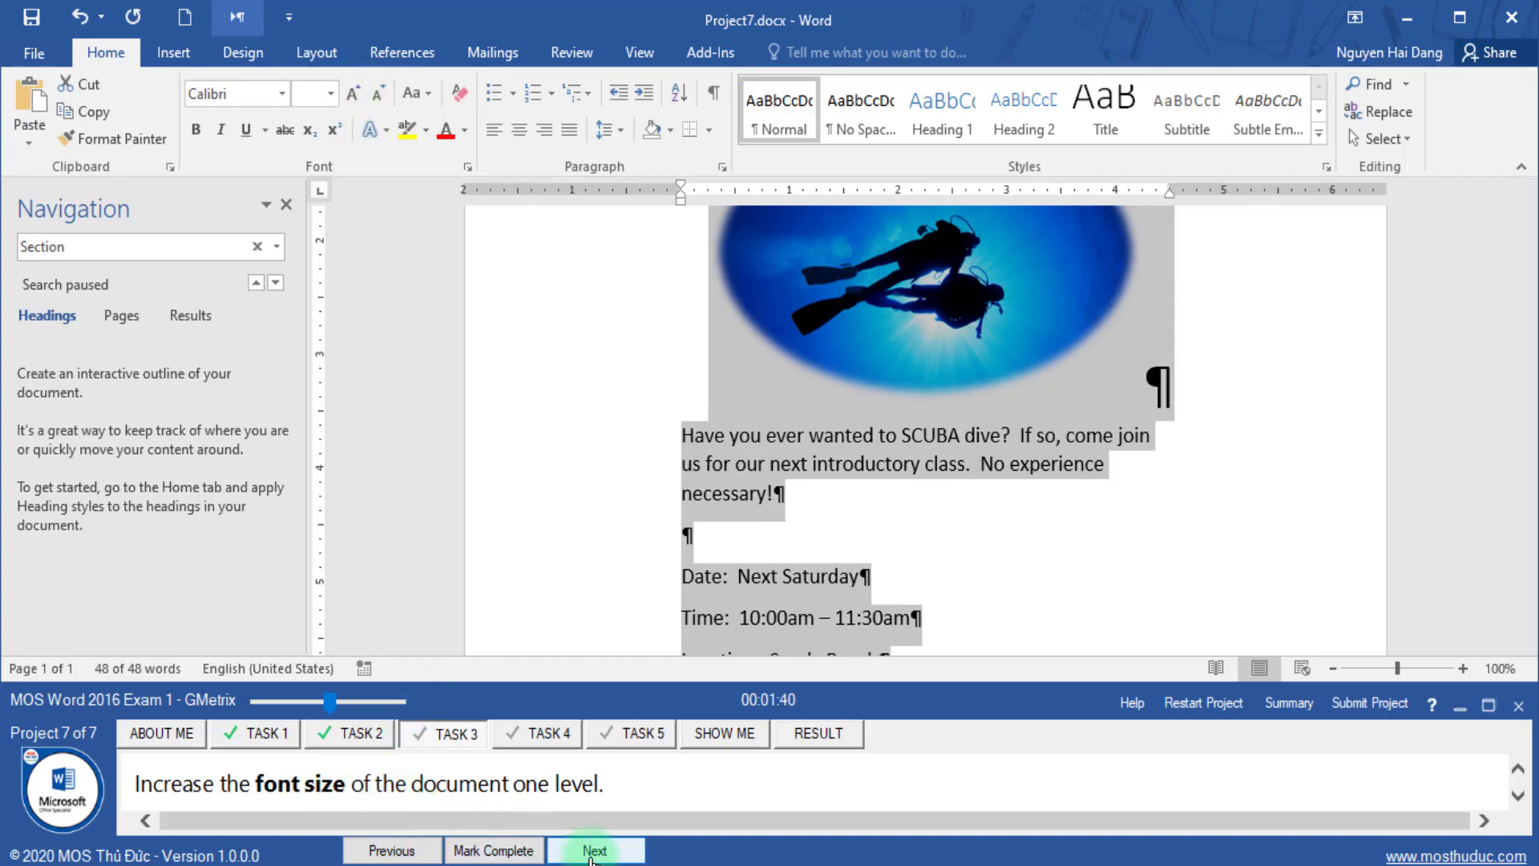
left_click(505, 848)
- Search for 'As per' and select the full endnote text
left_click(591, 850)
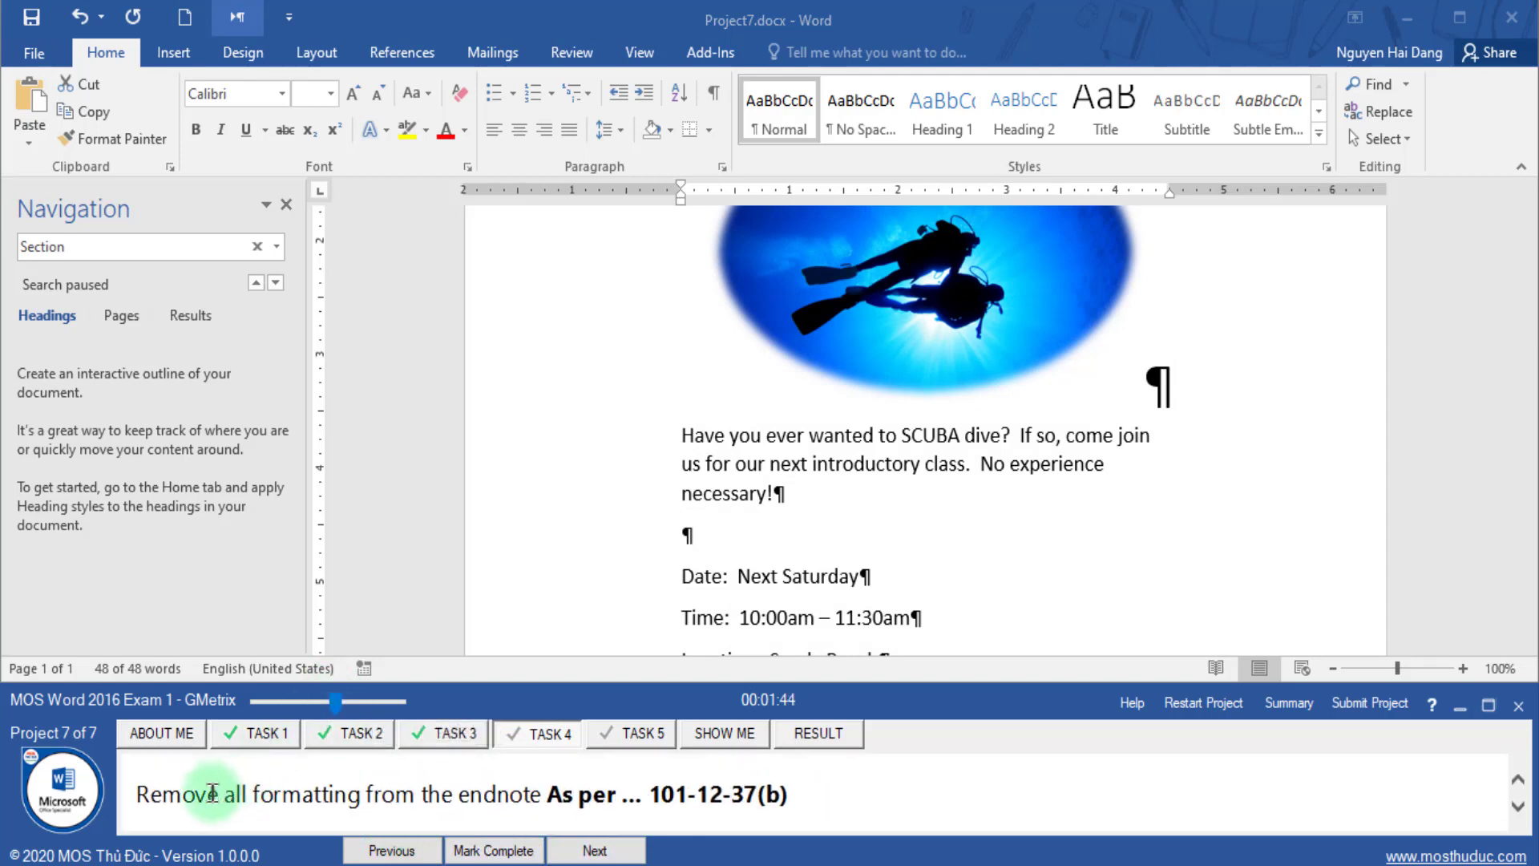
left_click_drag(212, 793, 486, 792)
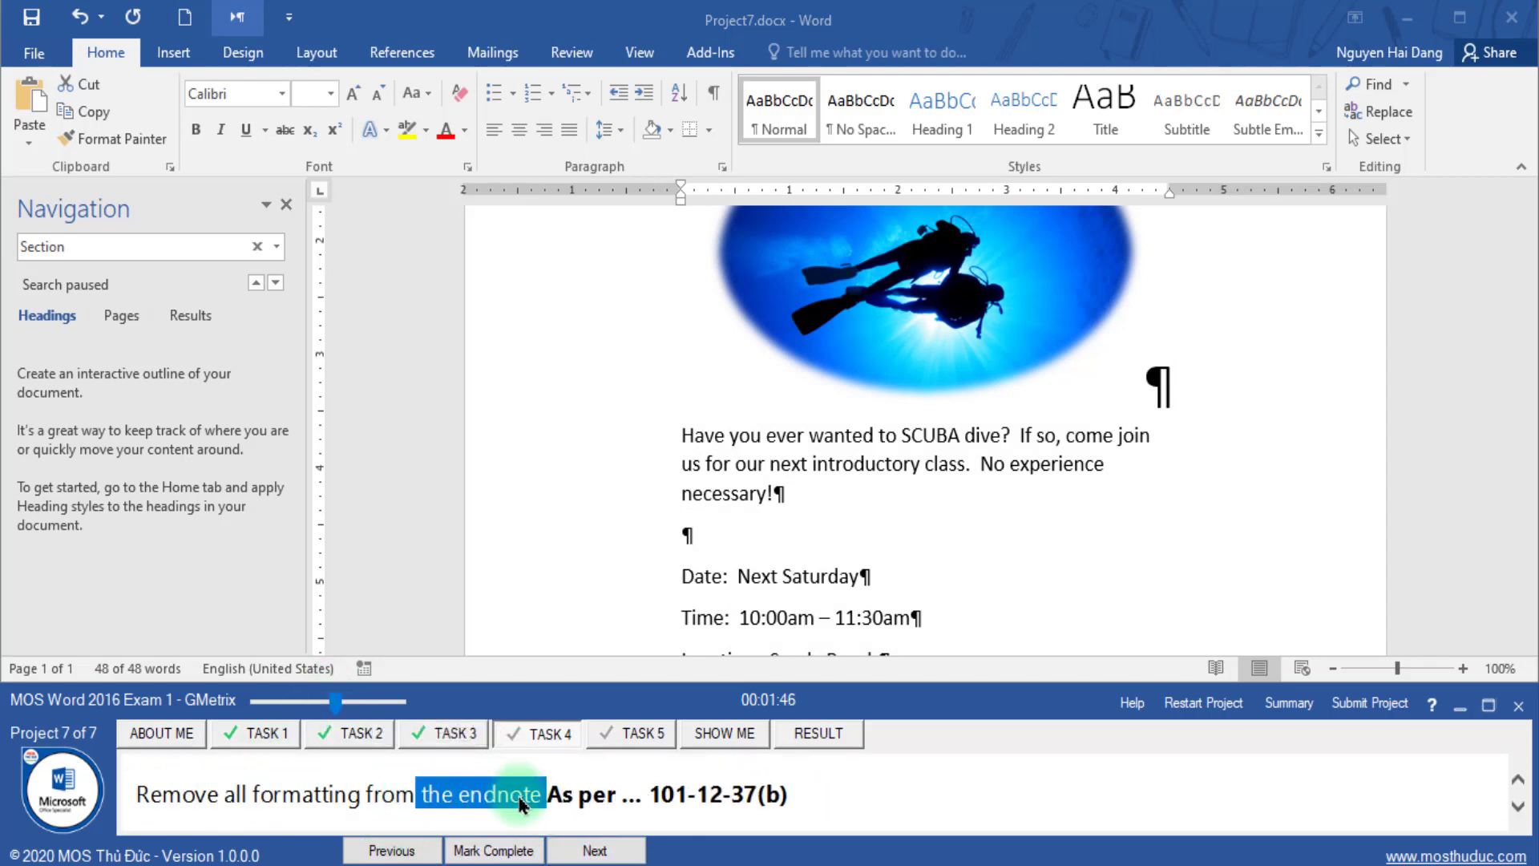
left_click(551, 794)
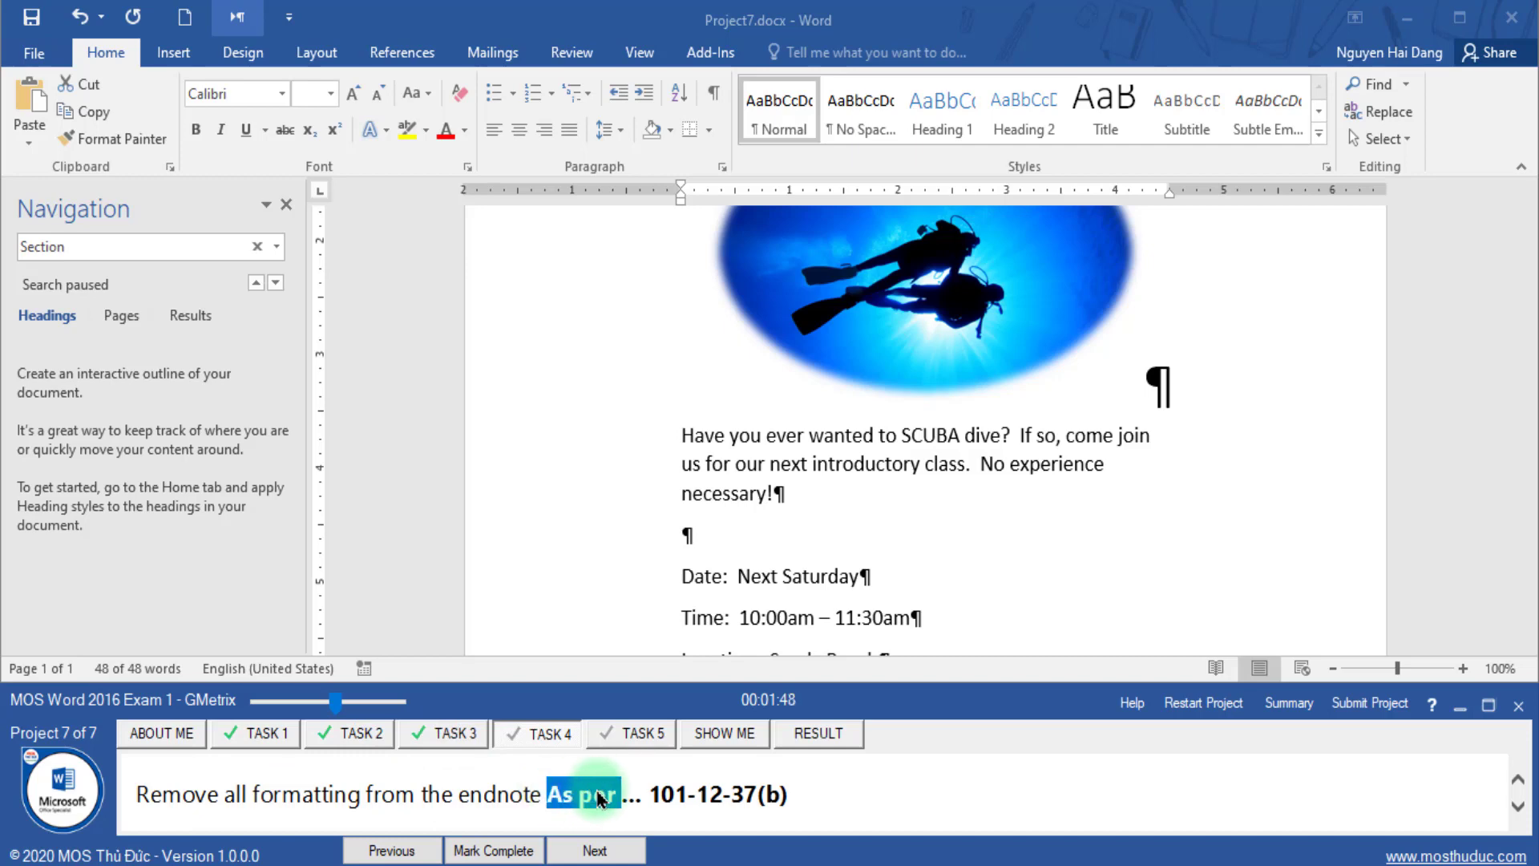
left_click(250, 248)
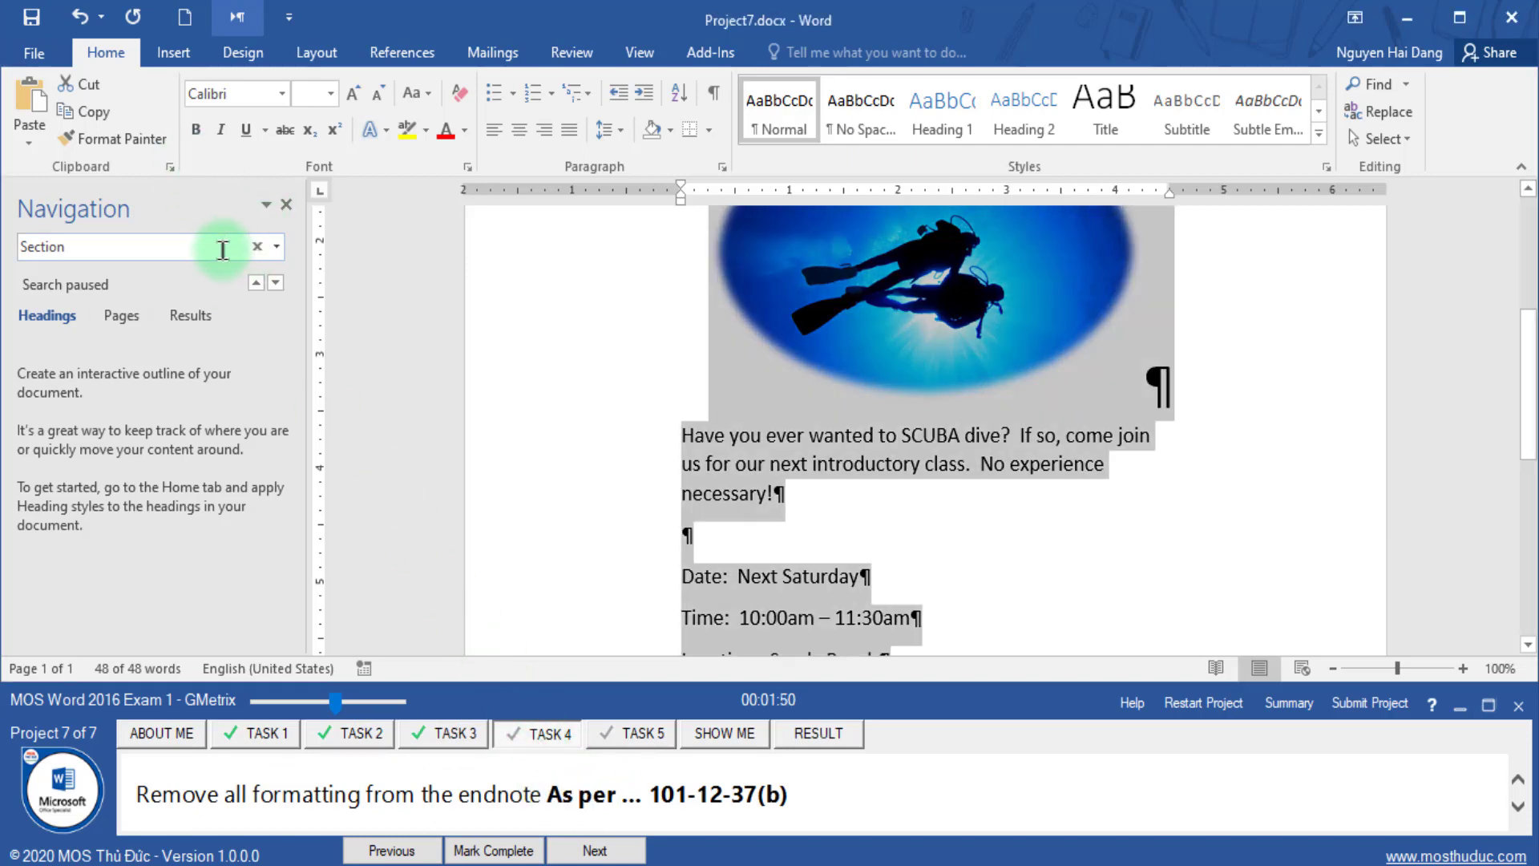
type("As per")
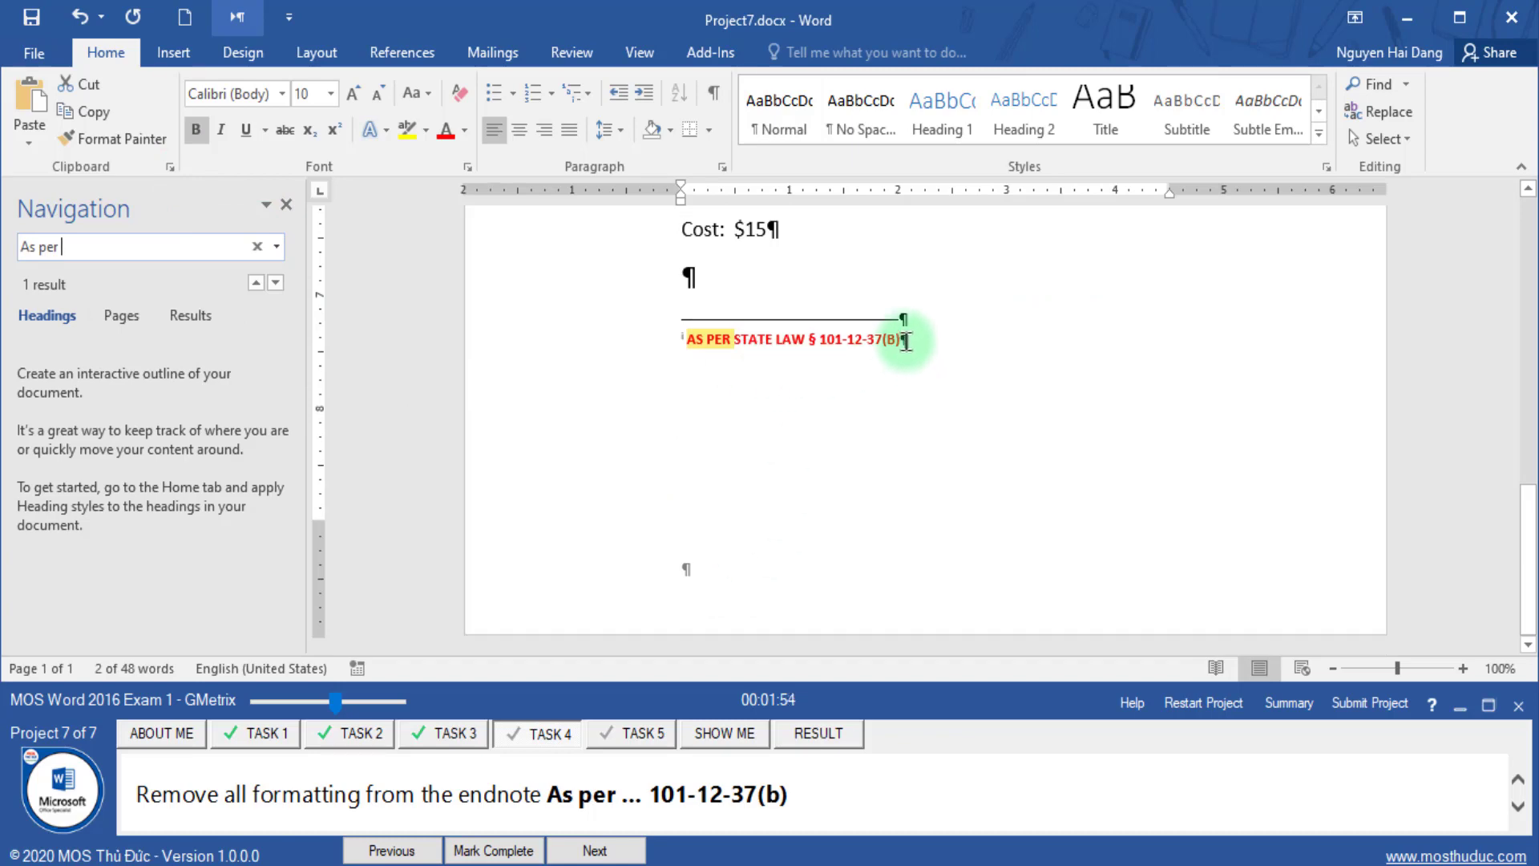
left_click_drag(687, 339, 903, 341)
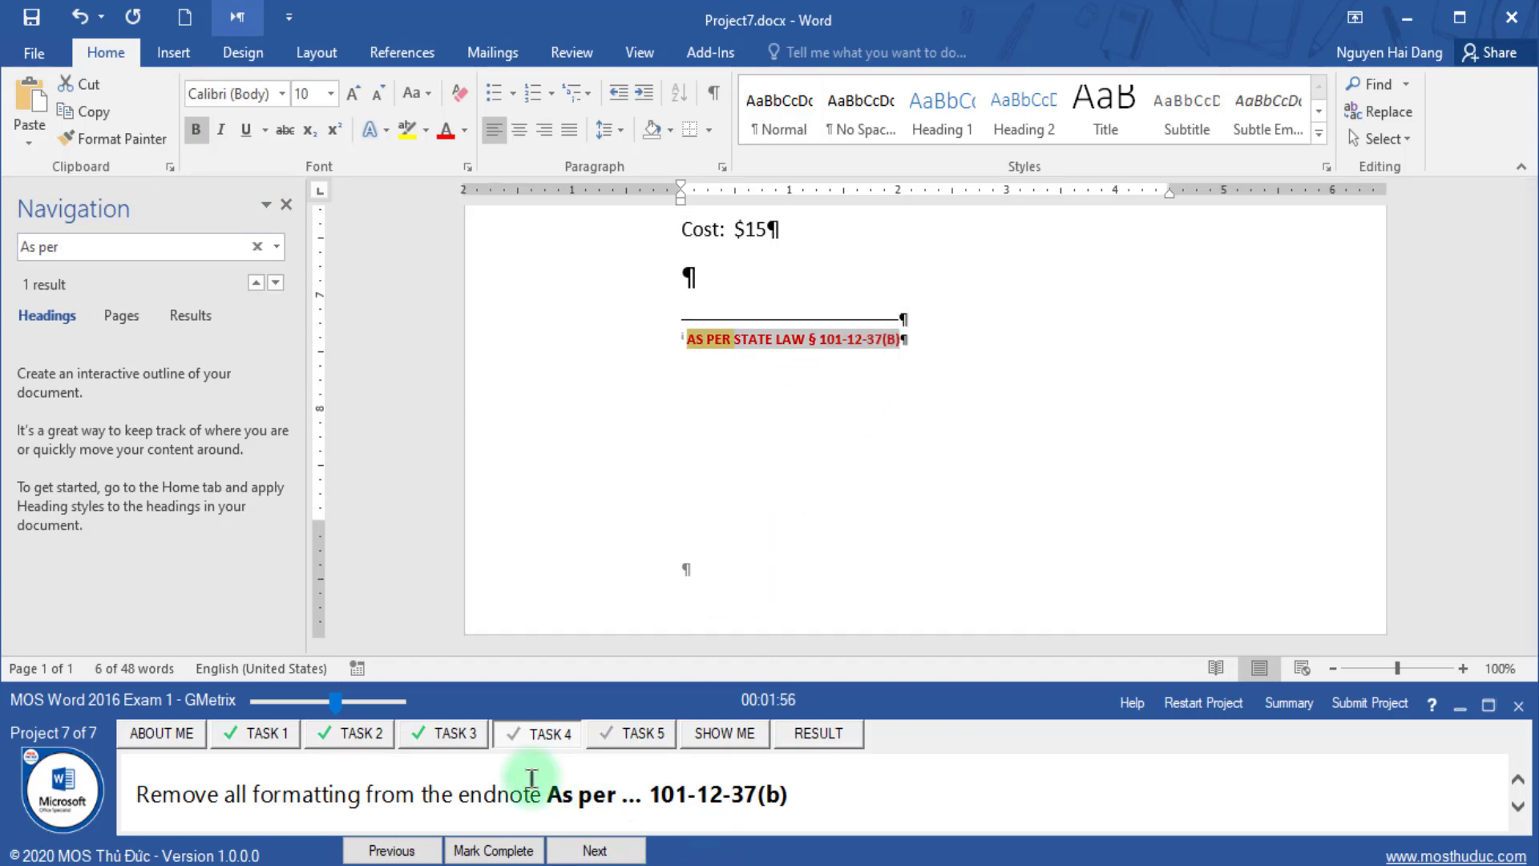
- Clear all formatting from the endnote, mark the task complete and advance
left_click_drag(203, 794, 361, 794)
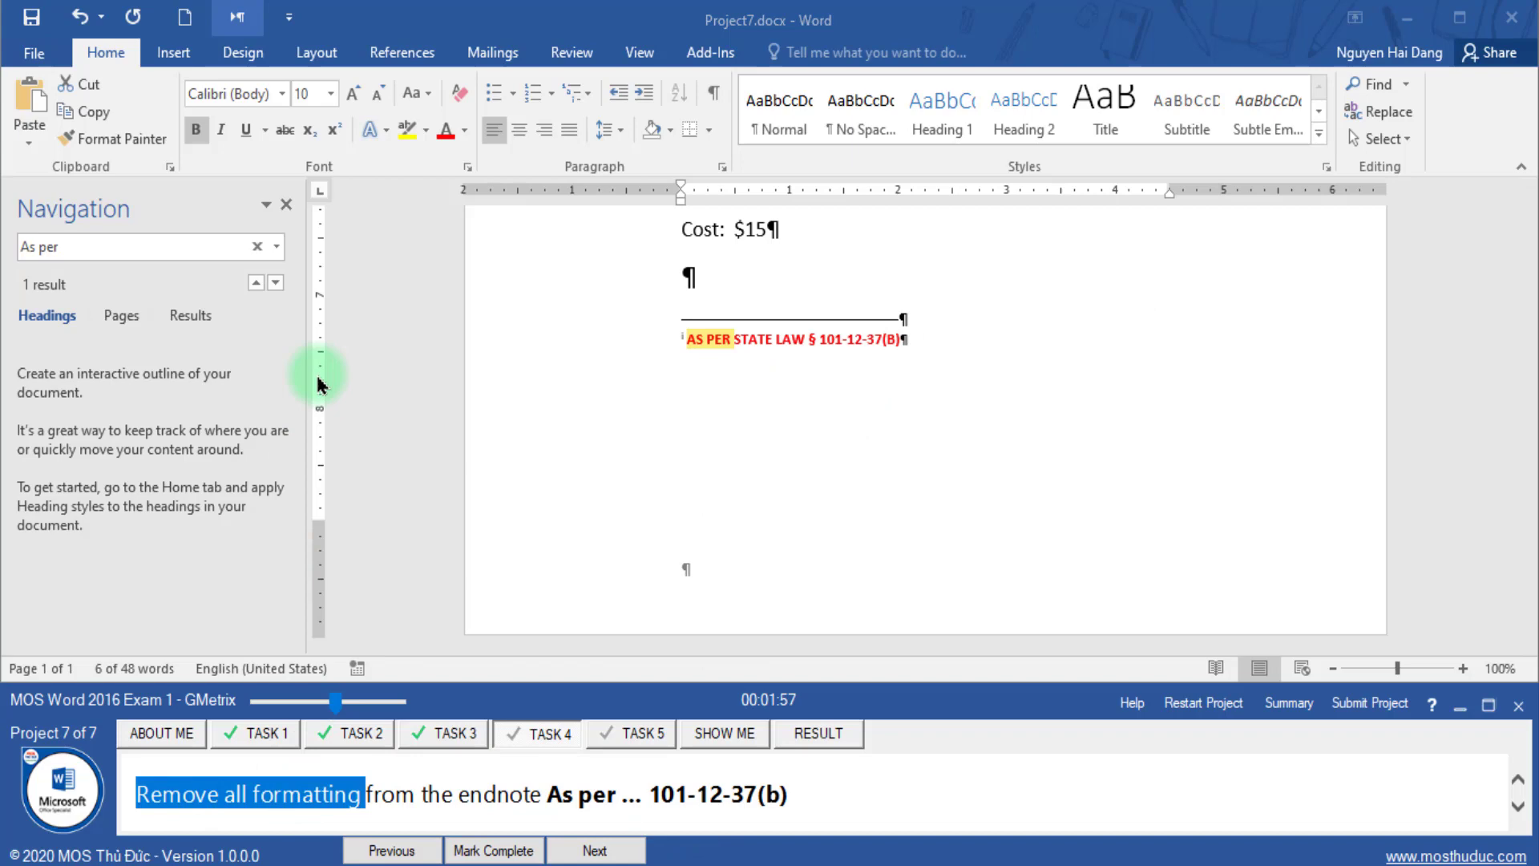
left_click(461, 95)
left_click(461, 95)
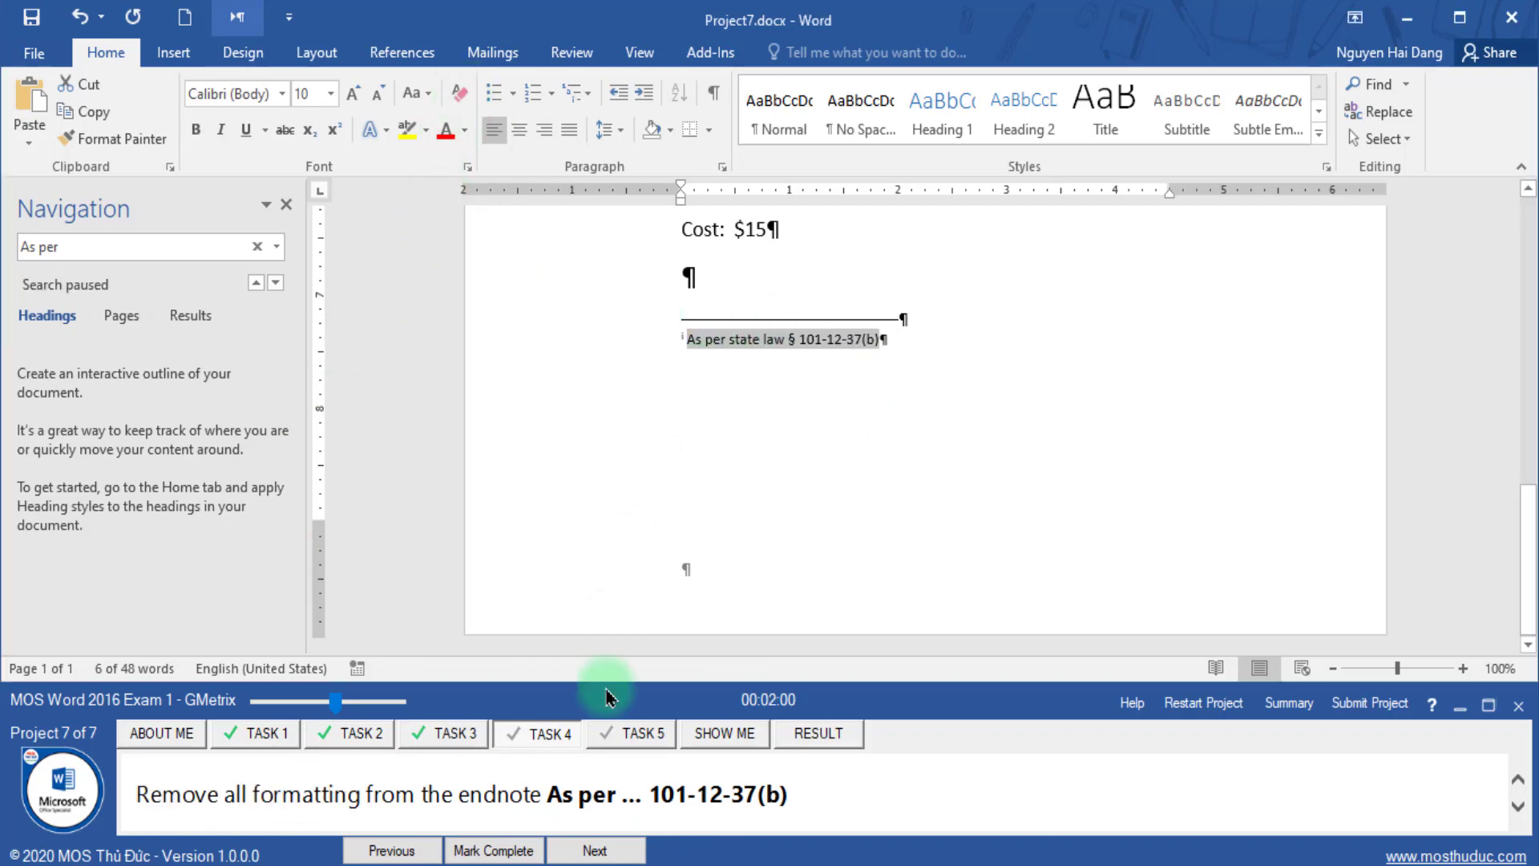
left_click(505, 852)
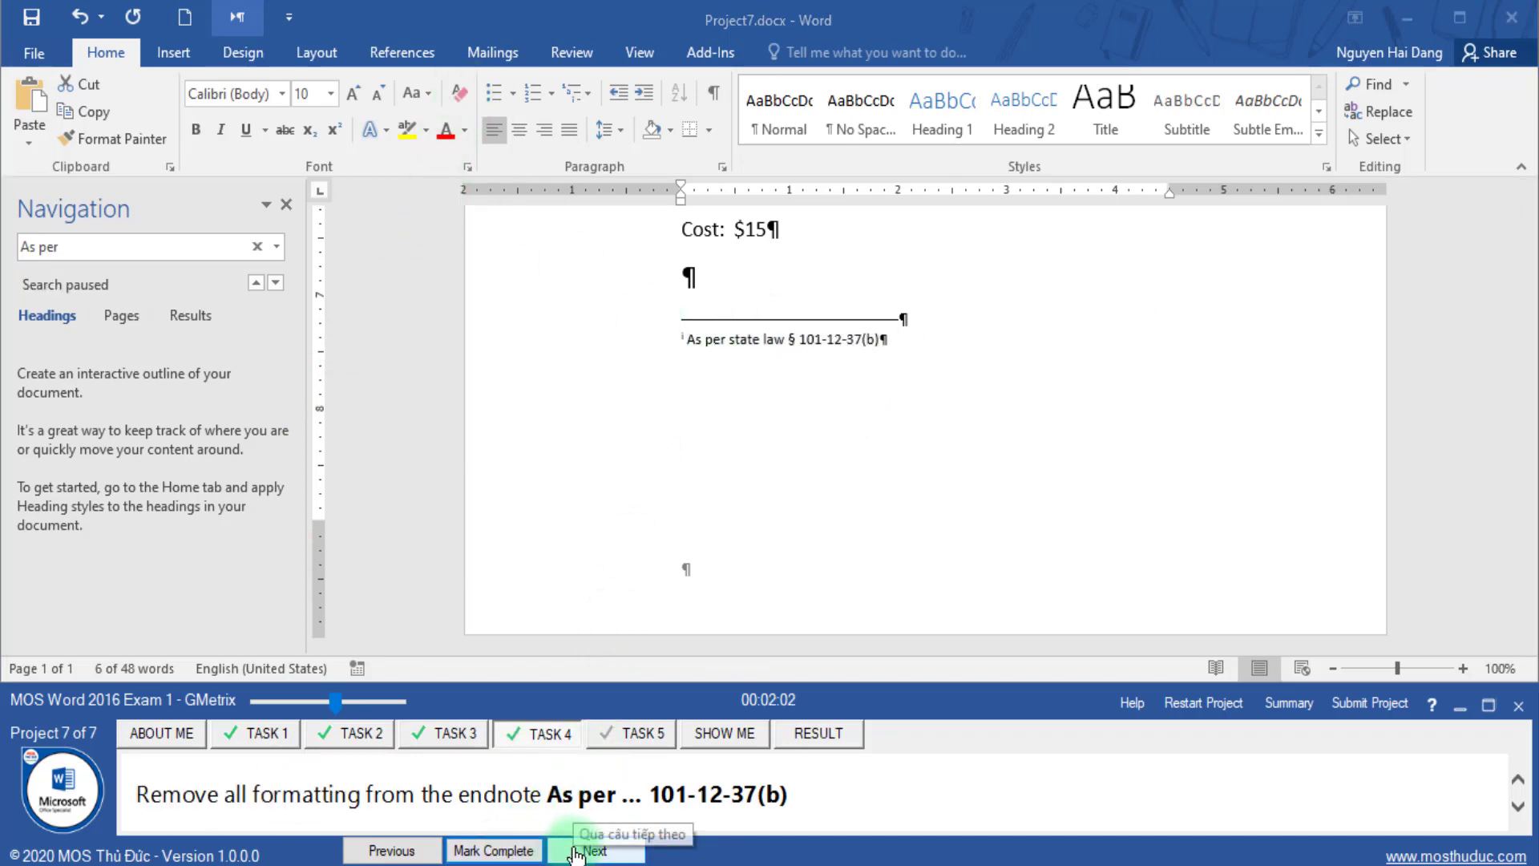
left_click(576, 852)
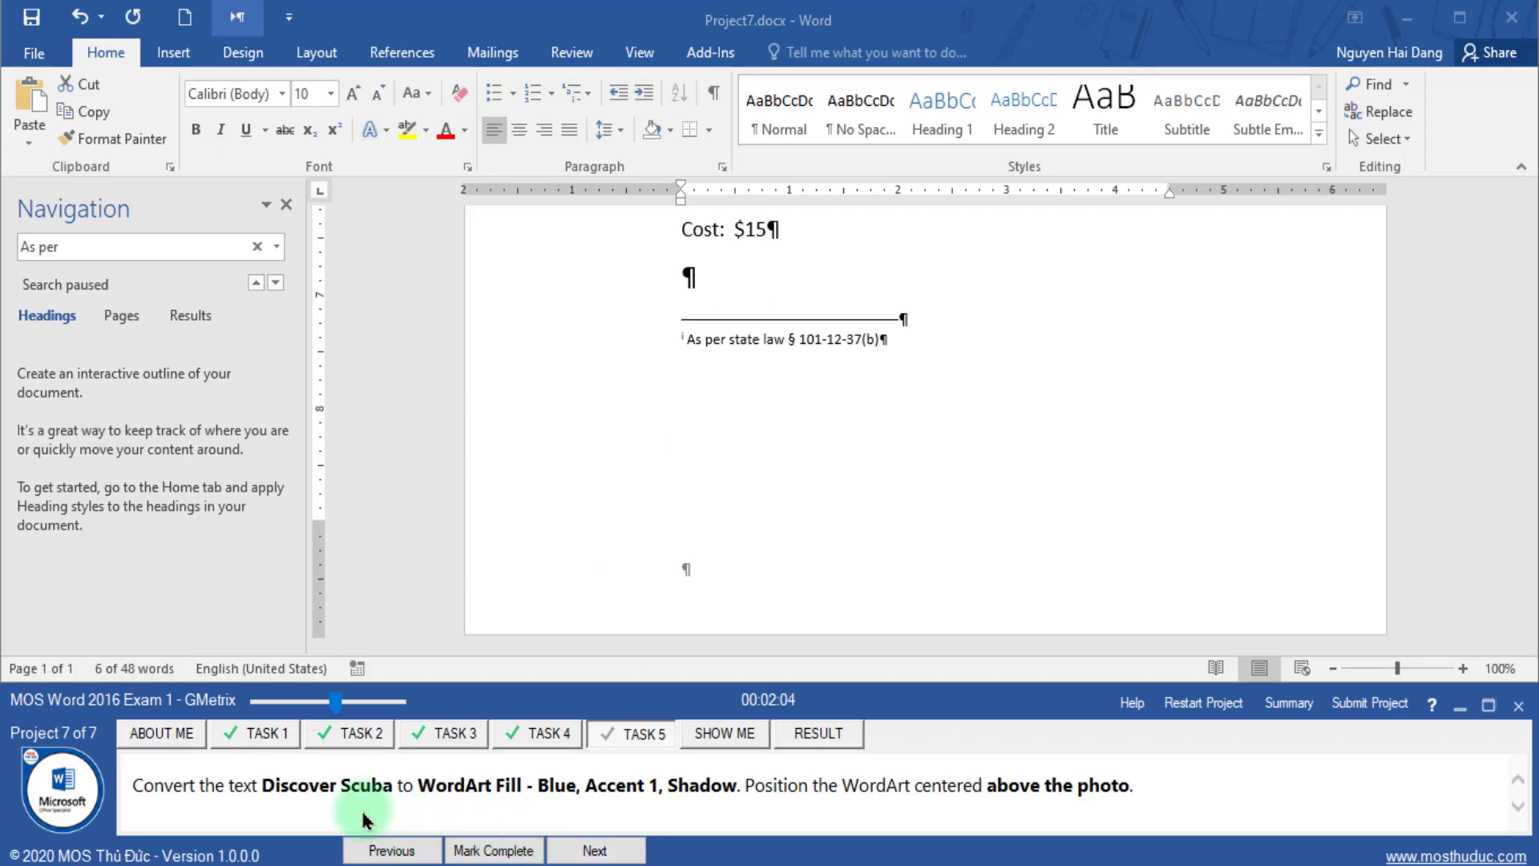
- Find and select the Discover Scuba title using the Navigation search
left_click_drag(262, 790, 392, 783)
key("ctrl+c")
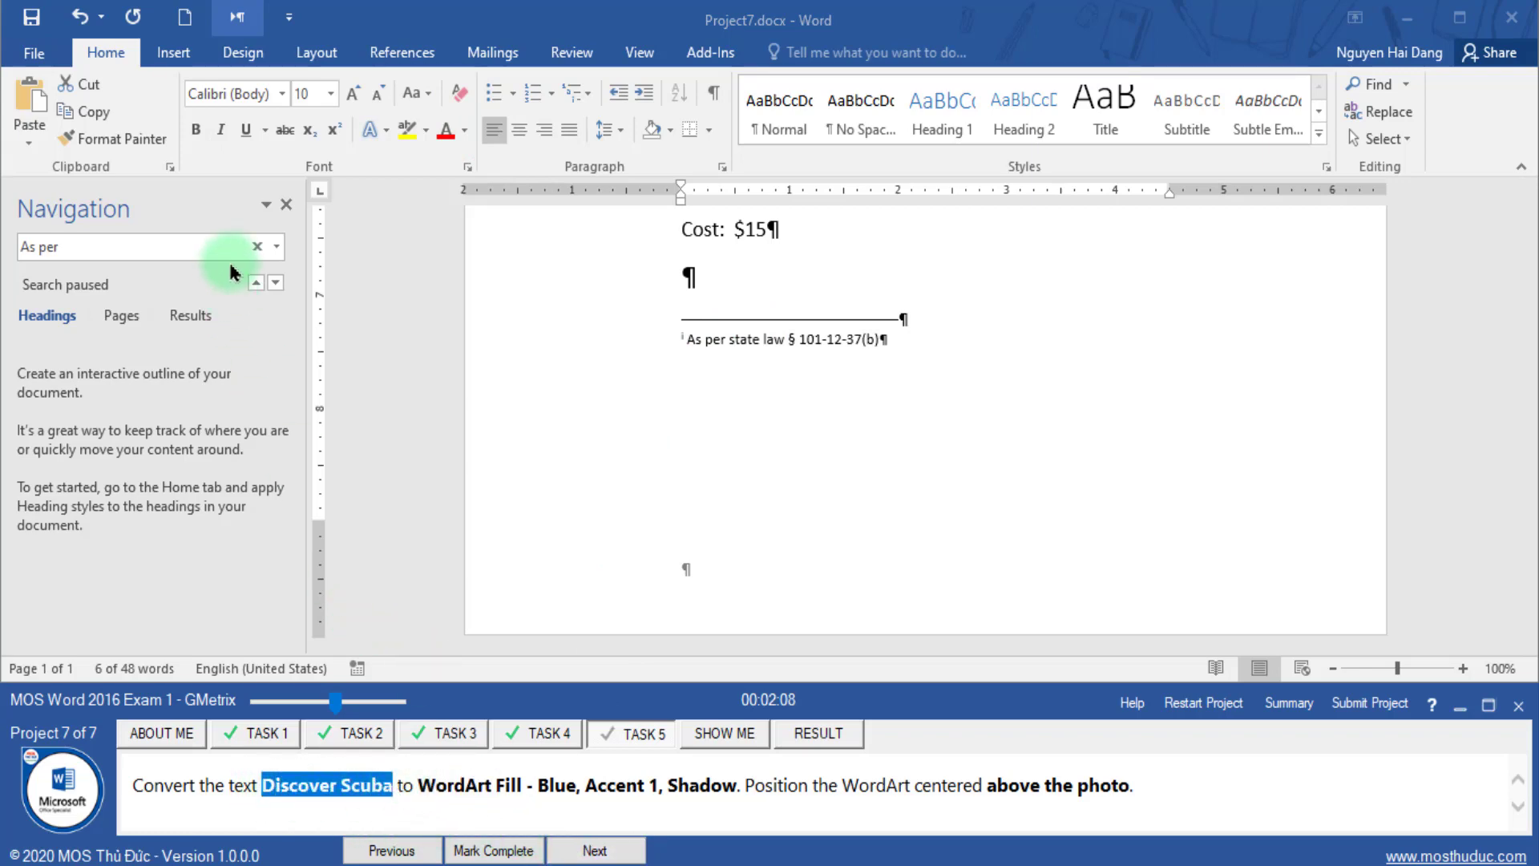
left_click(255, 249)
key("ctrl+v")
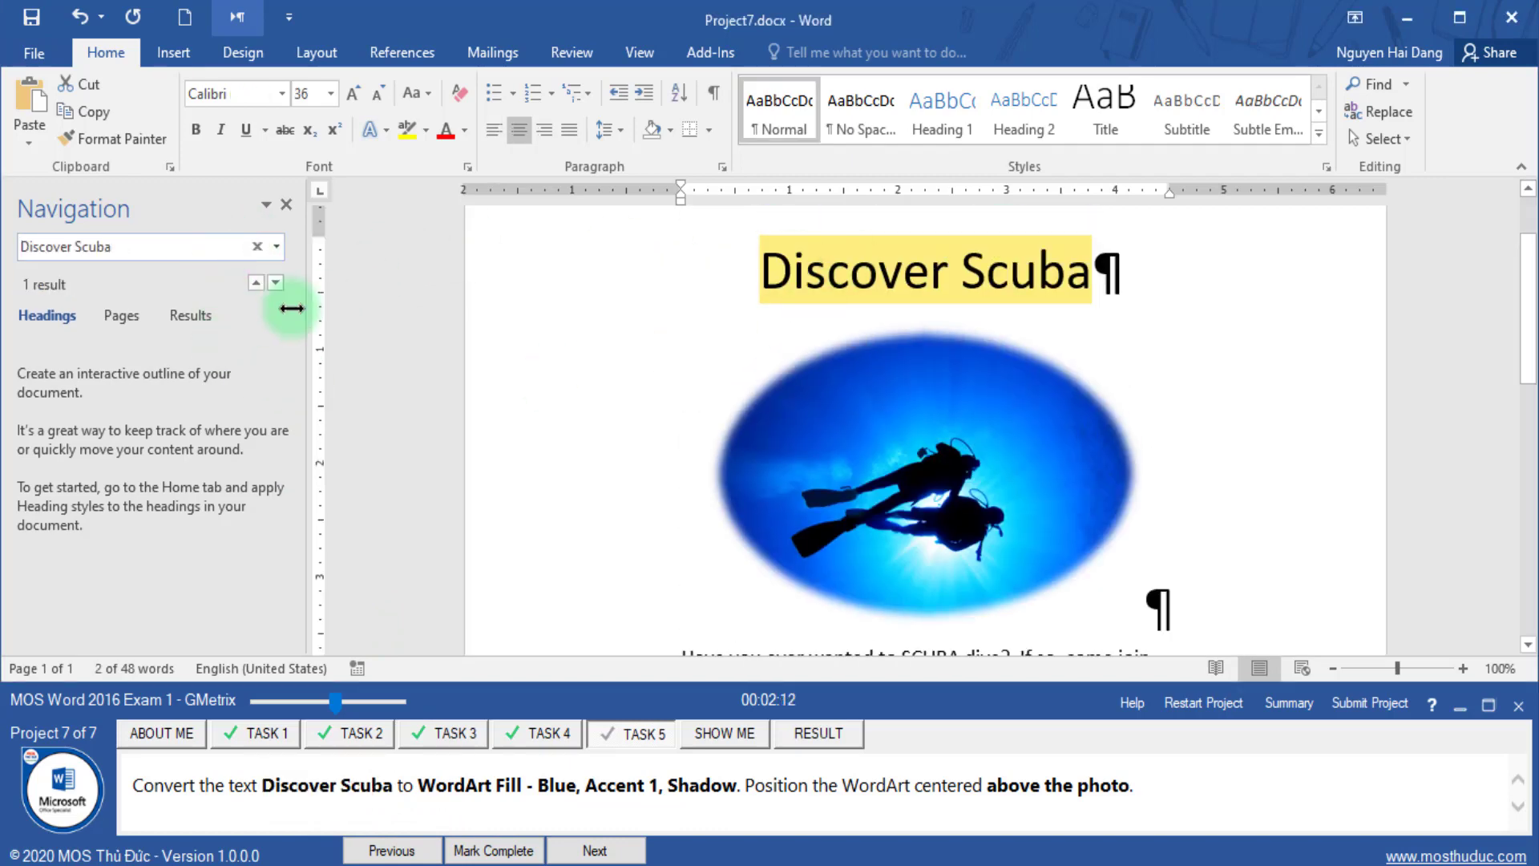
left_click(190, 315)
left_click(120, 365)
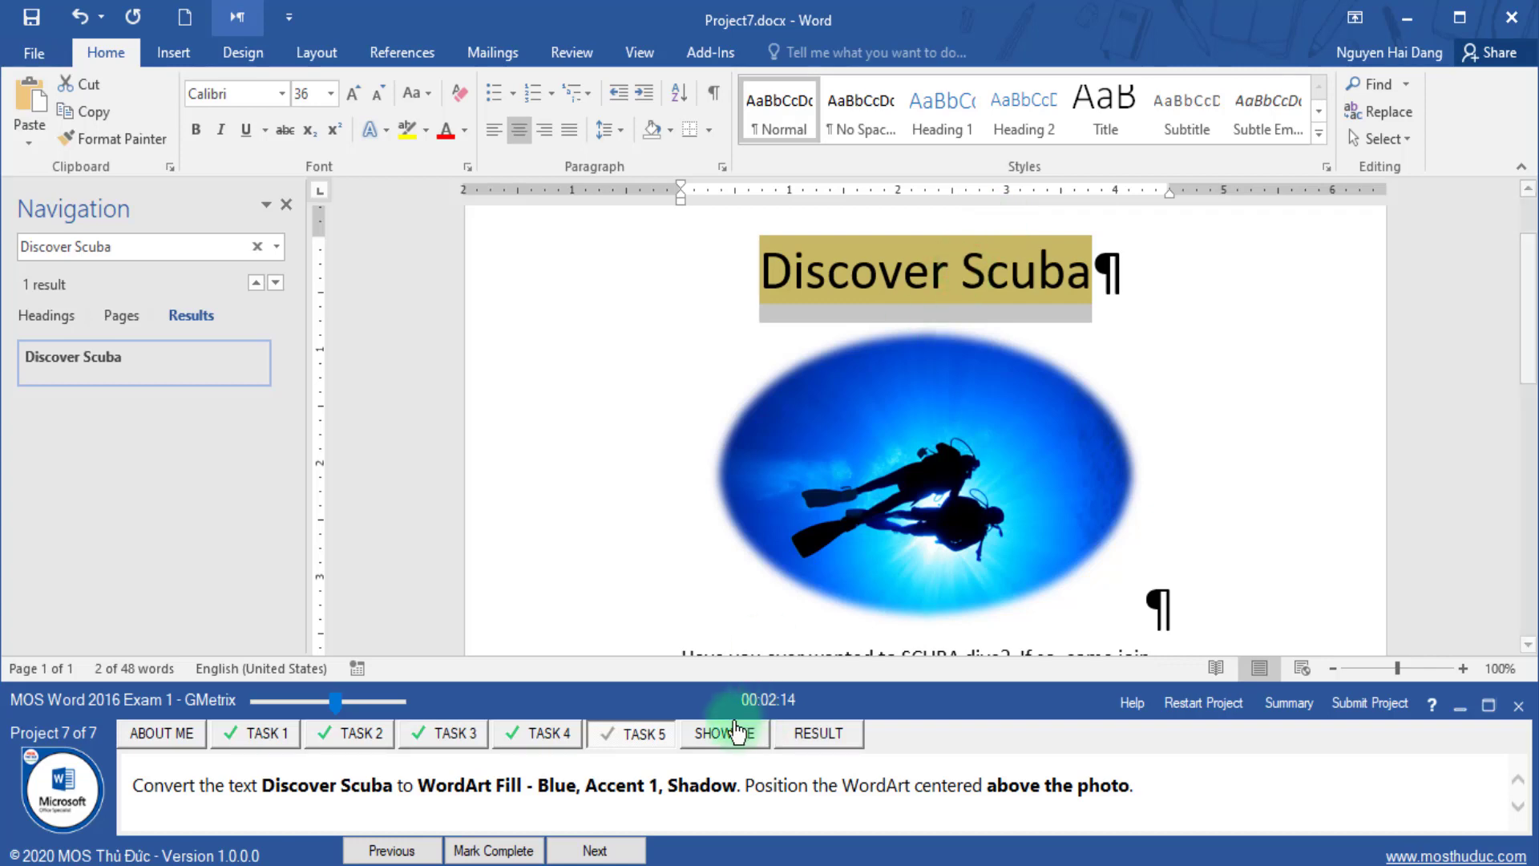
- Convert the title to Fill - Blue, Accent 1, Shadow WordArt
double_click(420, 790)
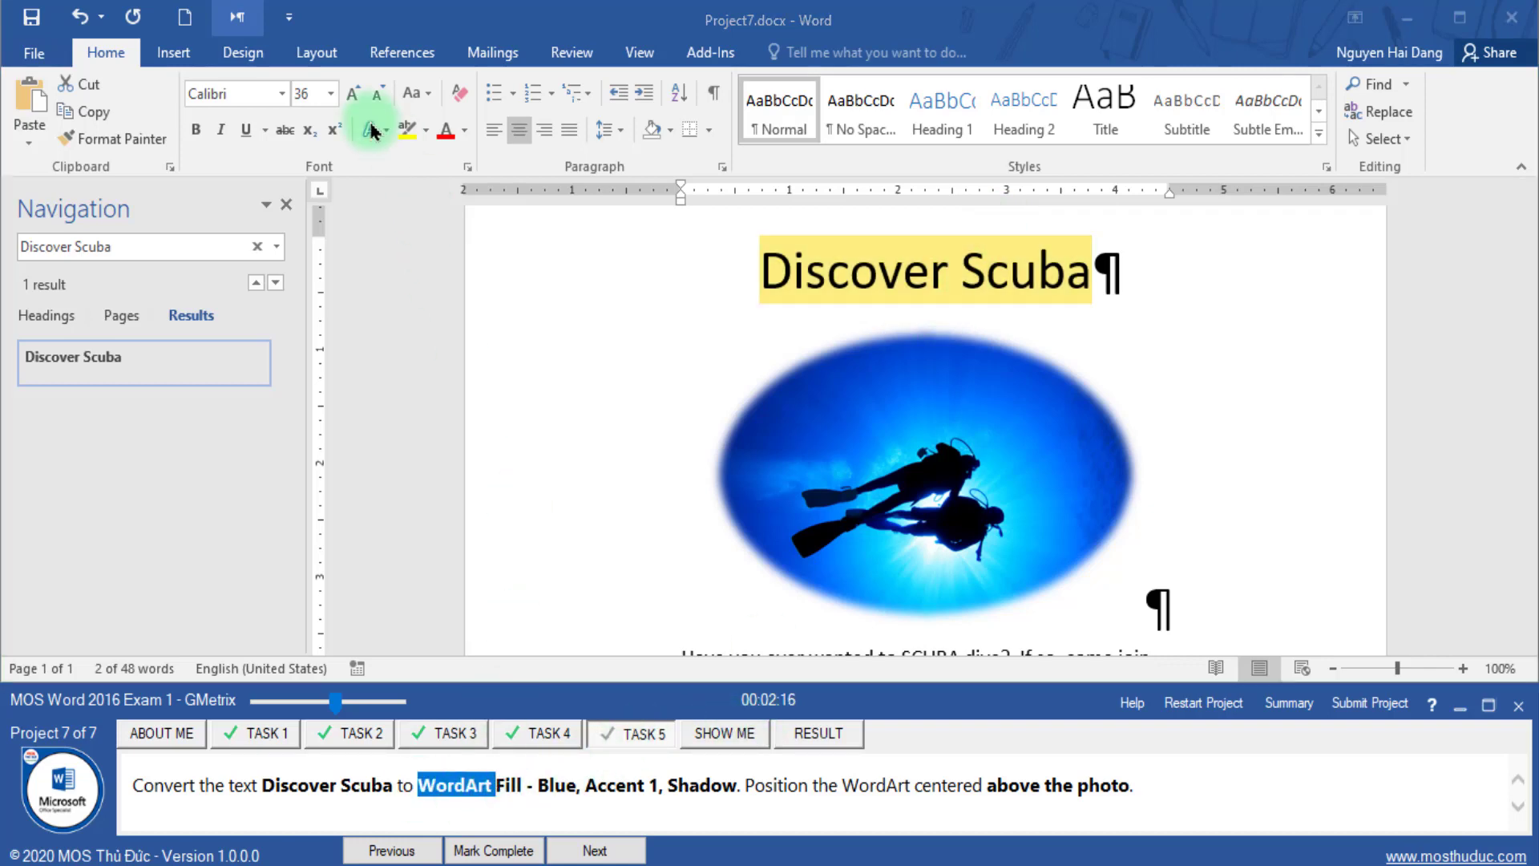
left_click(188, 60)
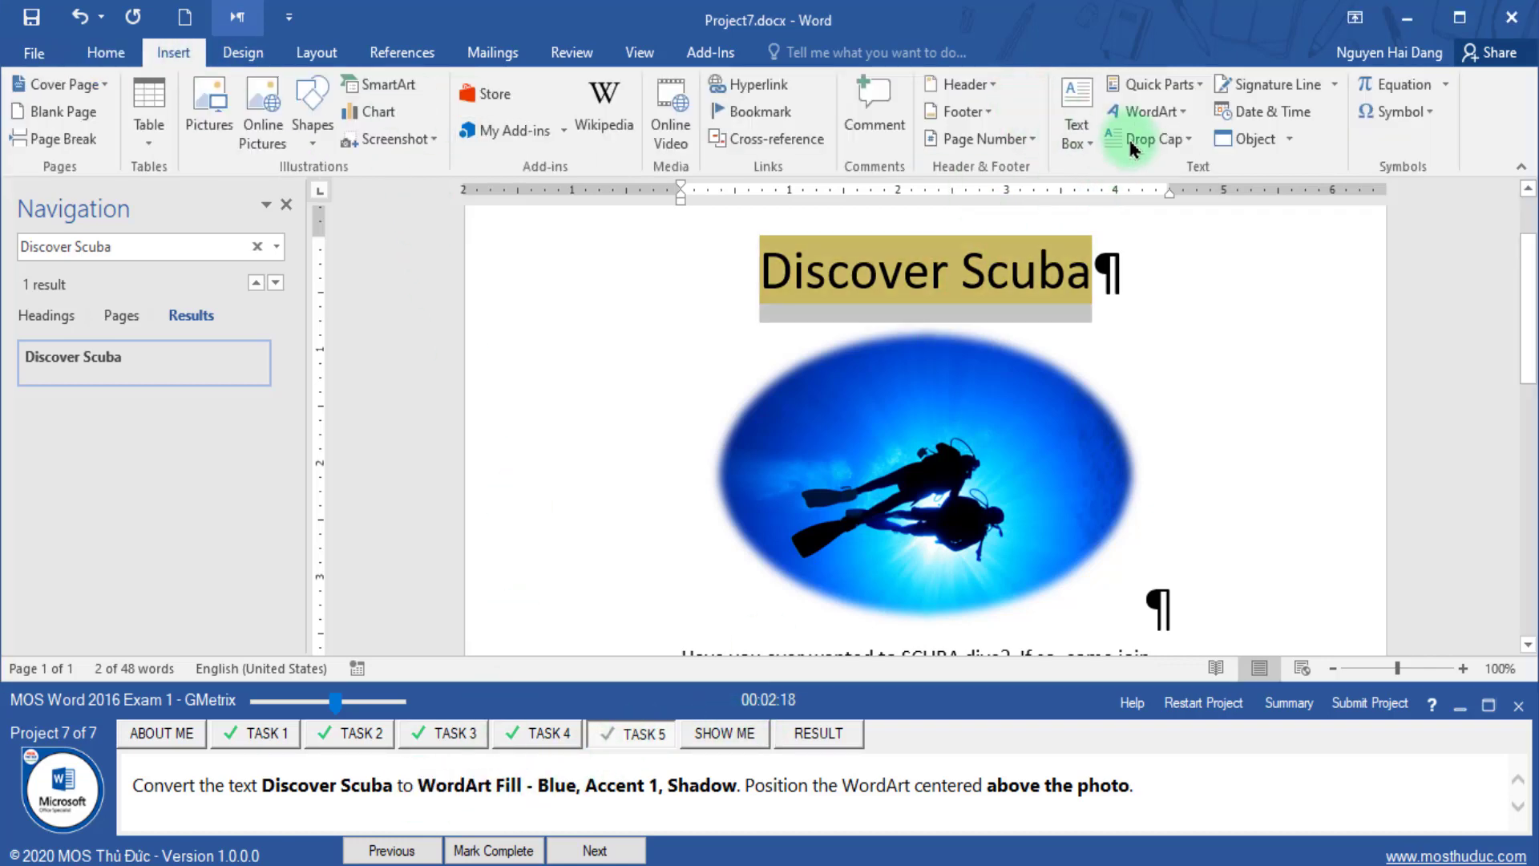
left_click(1148, 111)
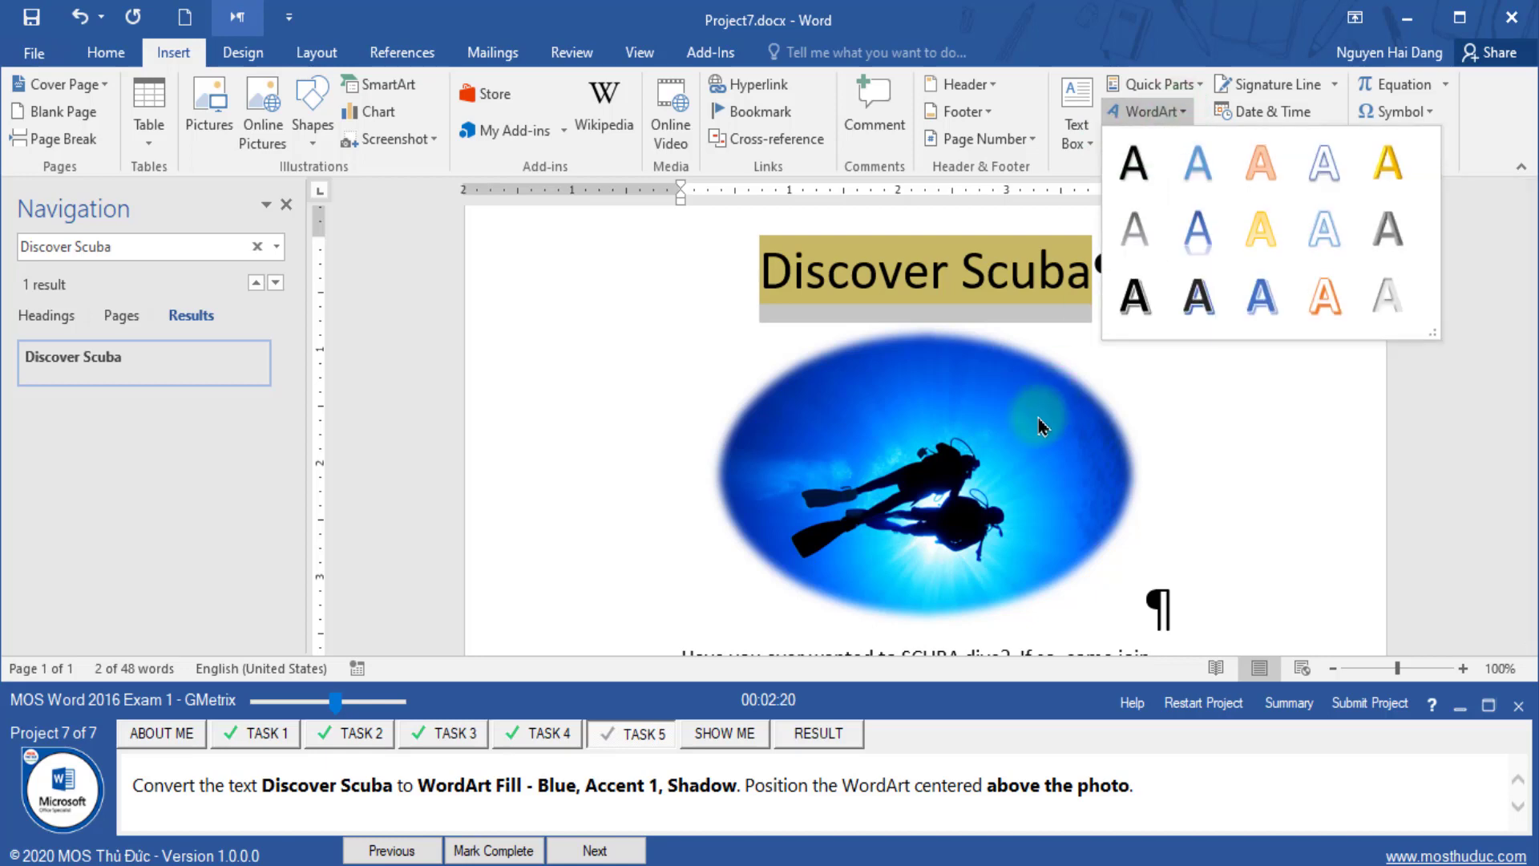
double_click(441, 786)
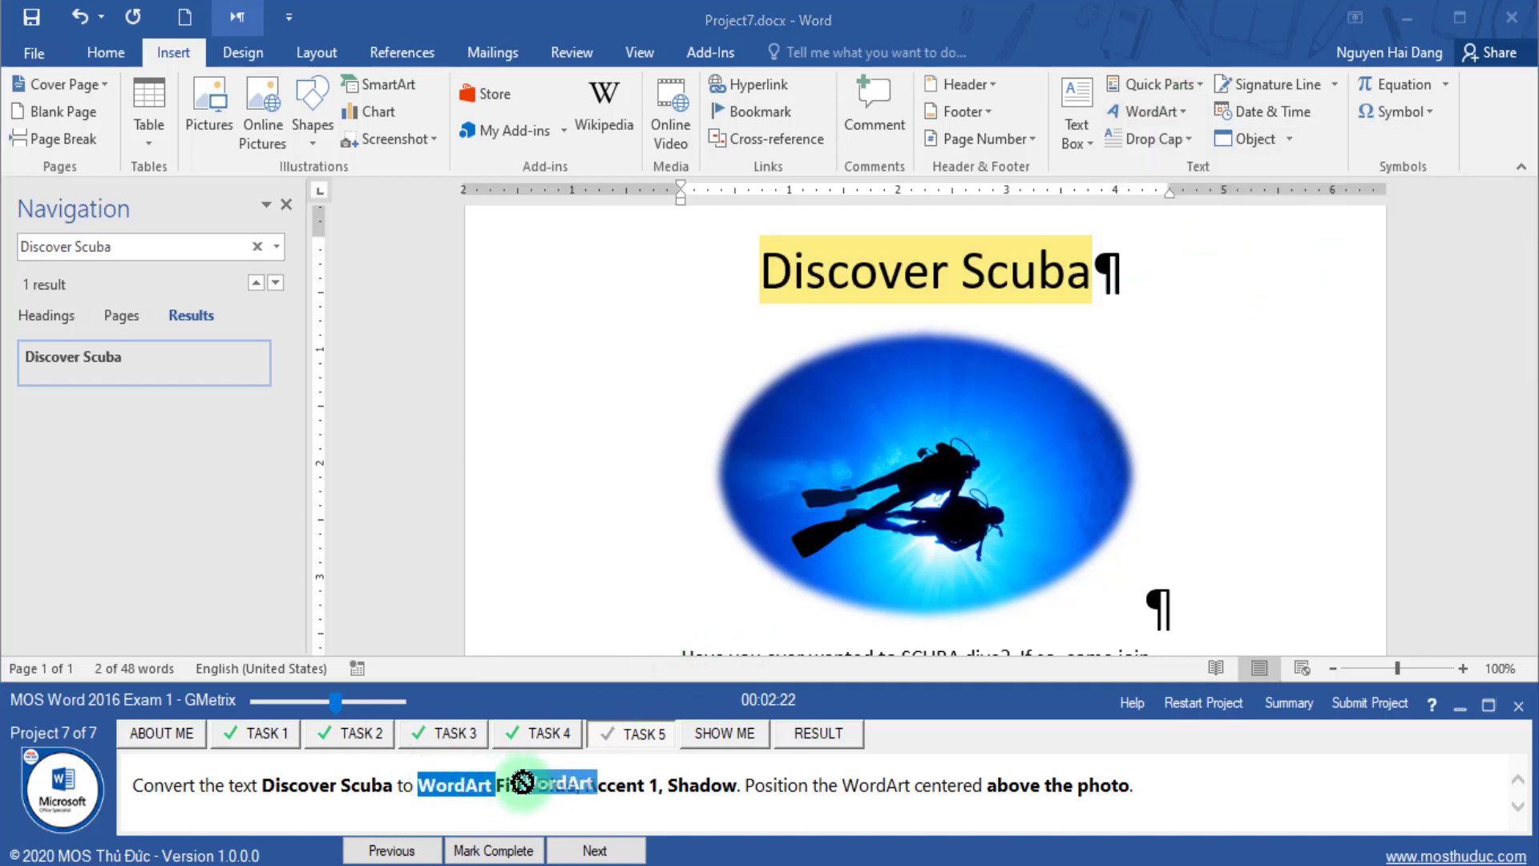
left_click(1181, 114)
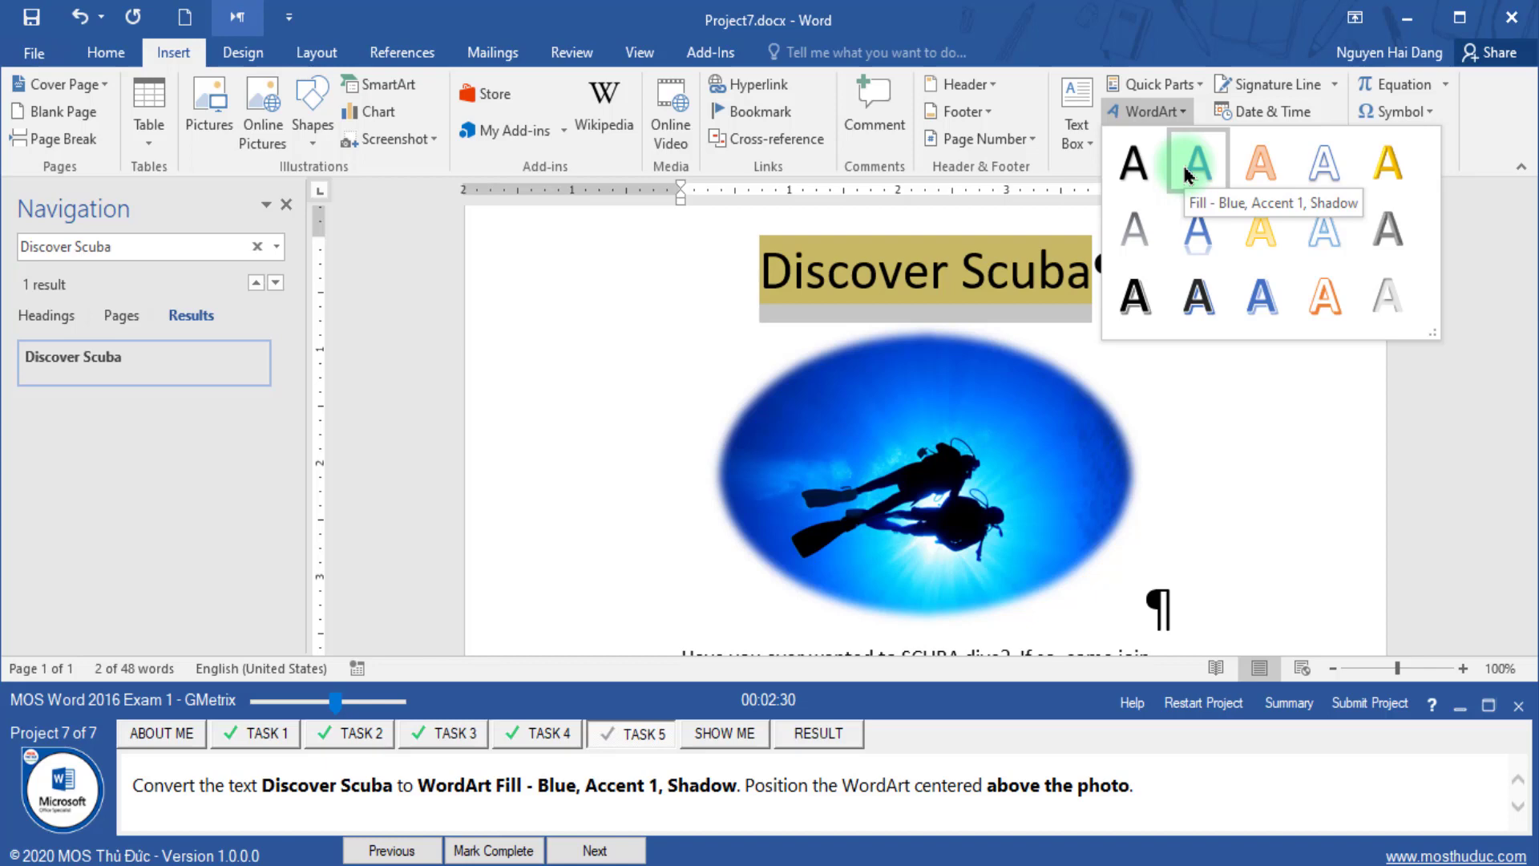
left_click(1184, 170)
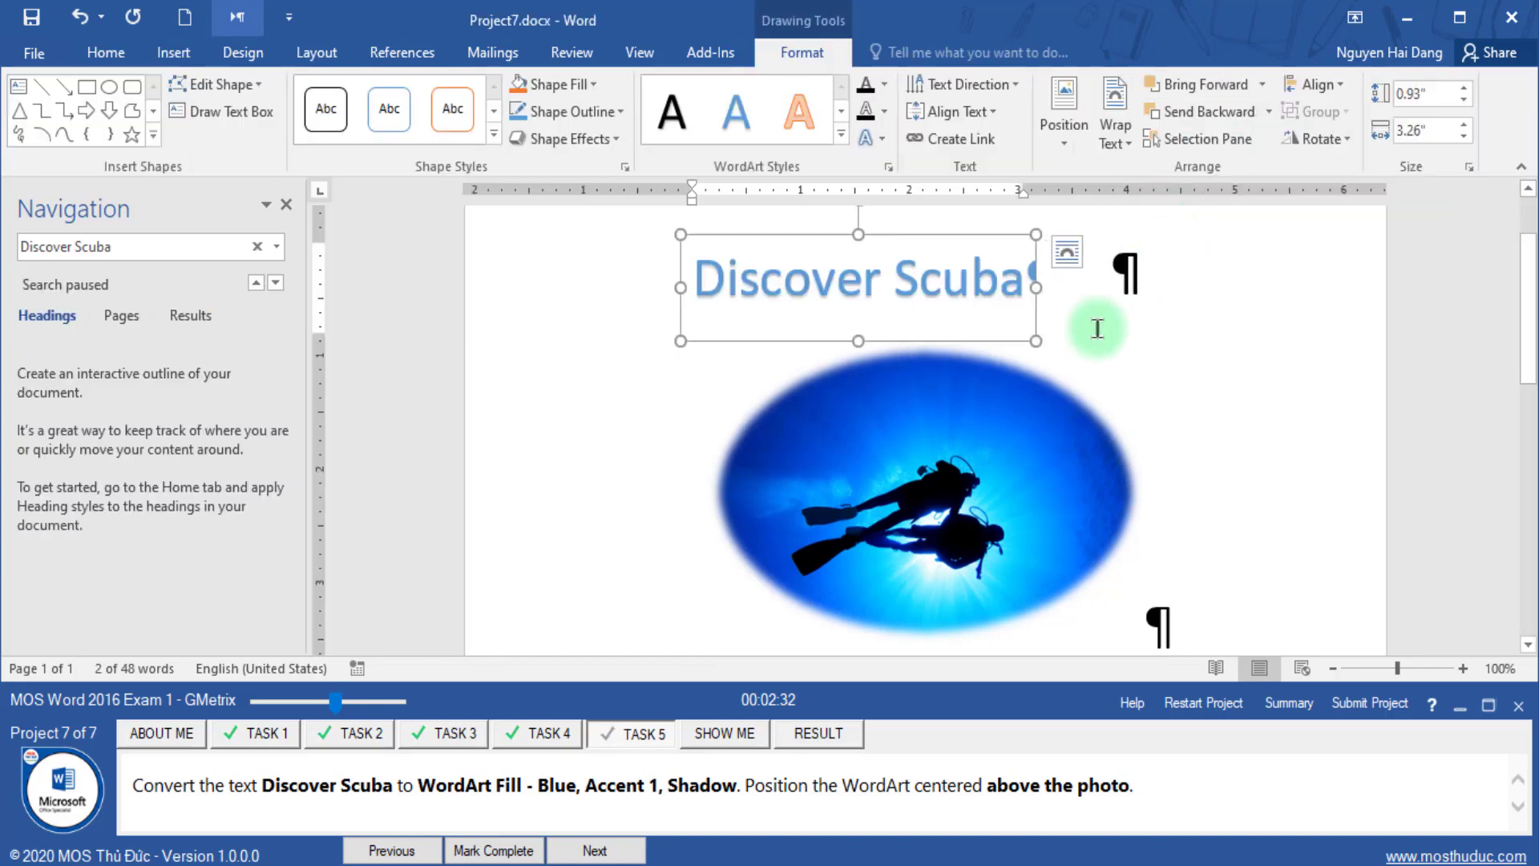
- Align the WordArt center above the photo and save the document
left_click(1319, 85)
left_click(1337, 144)
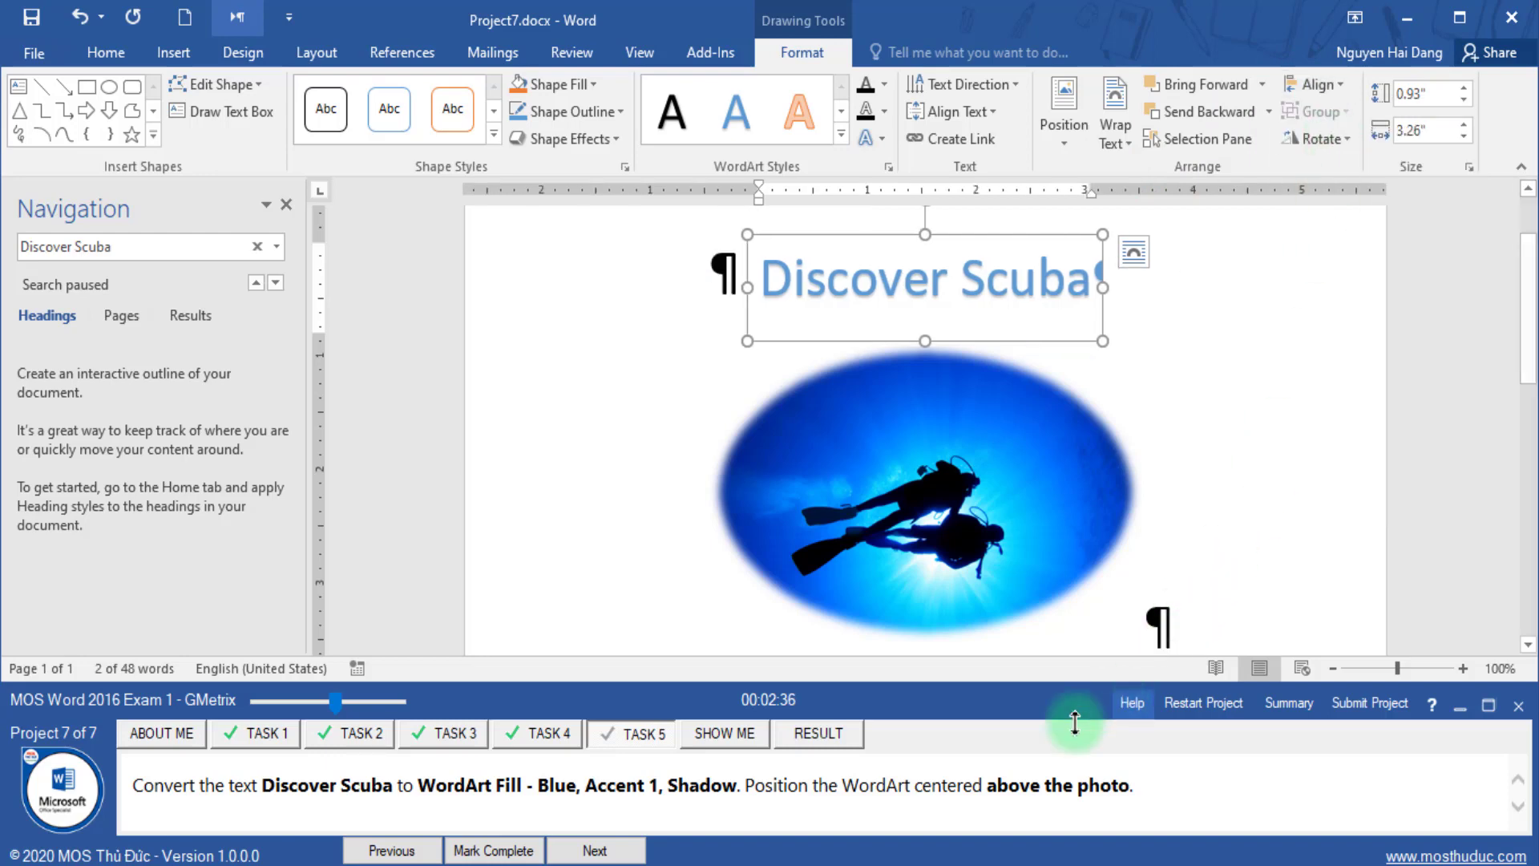
left_click(728, 593)
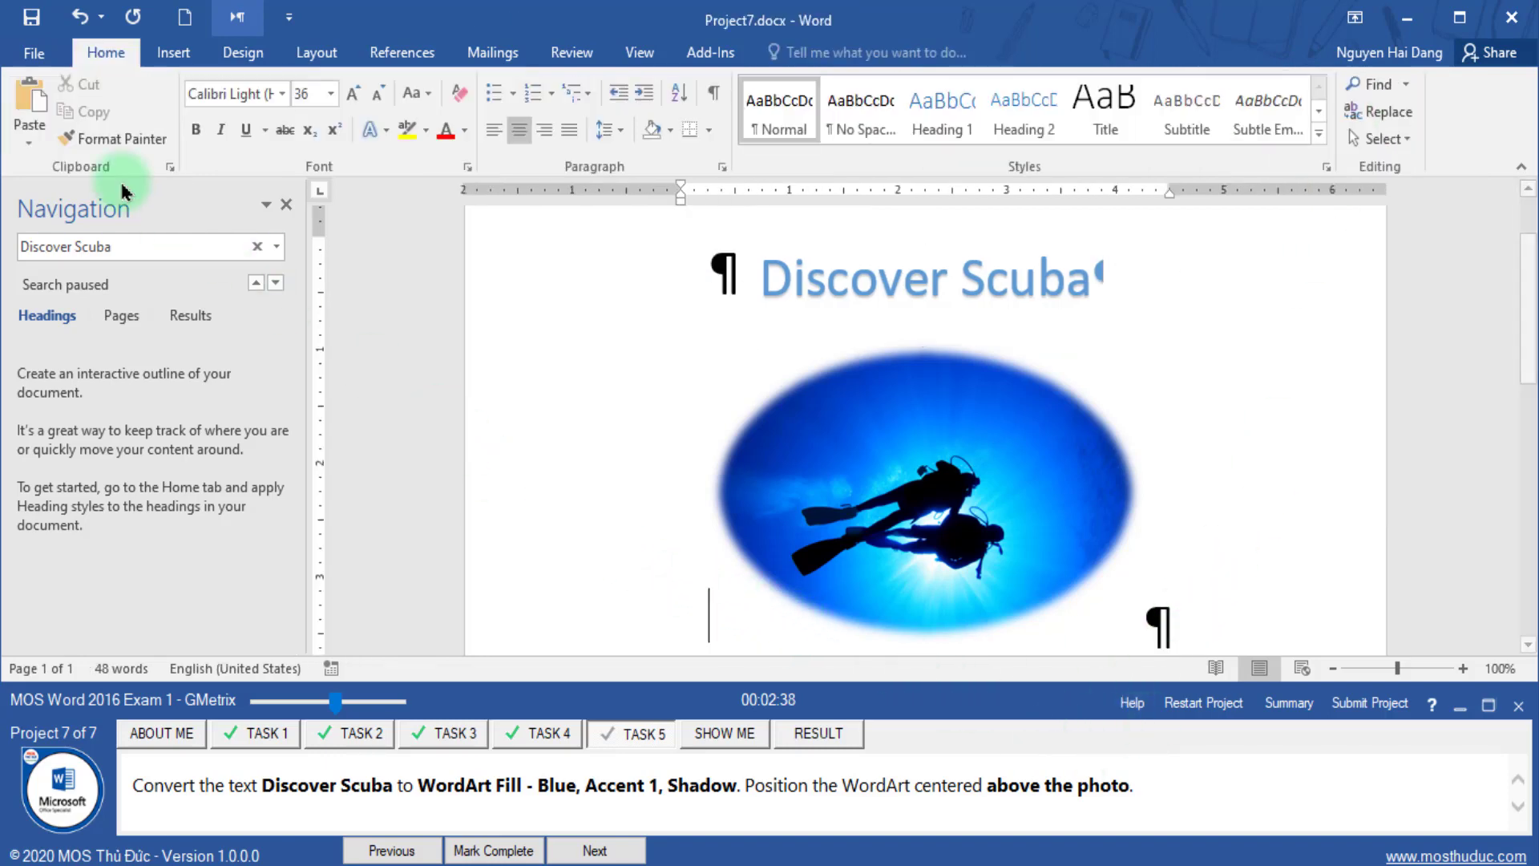
left_click(29, 18)
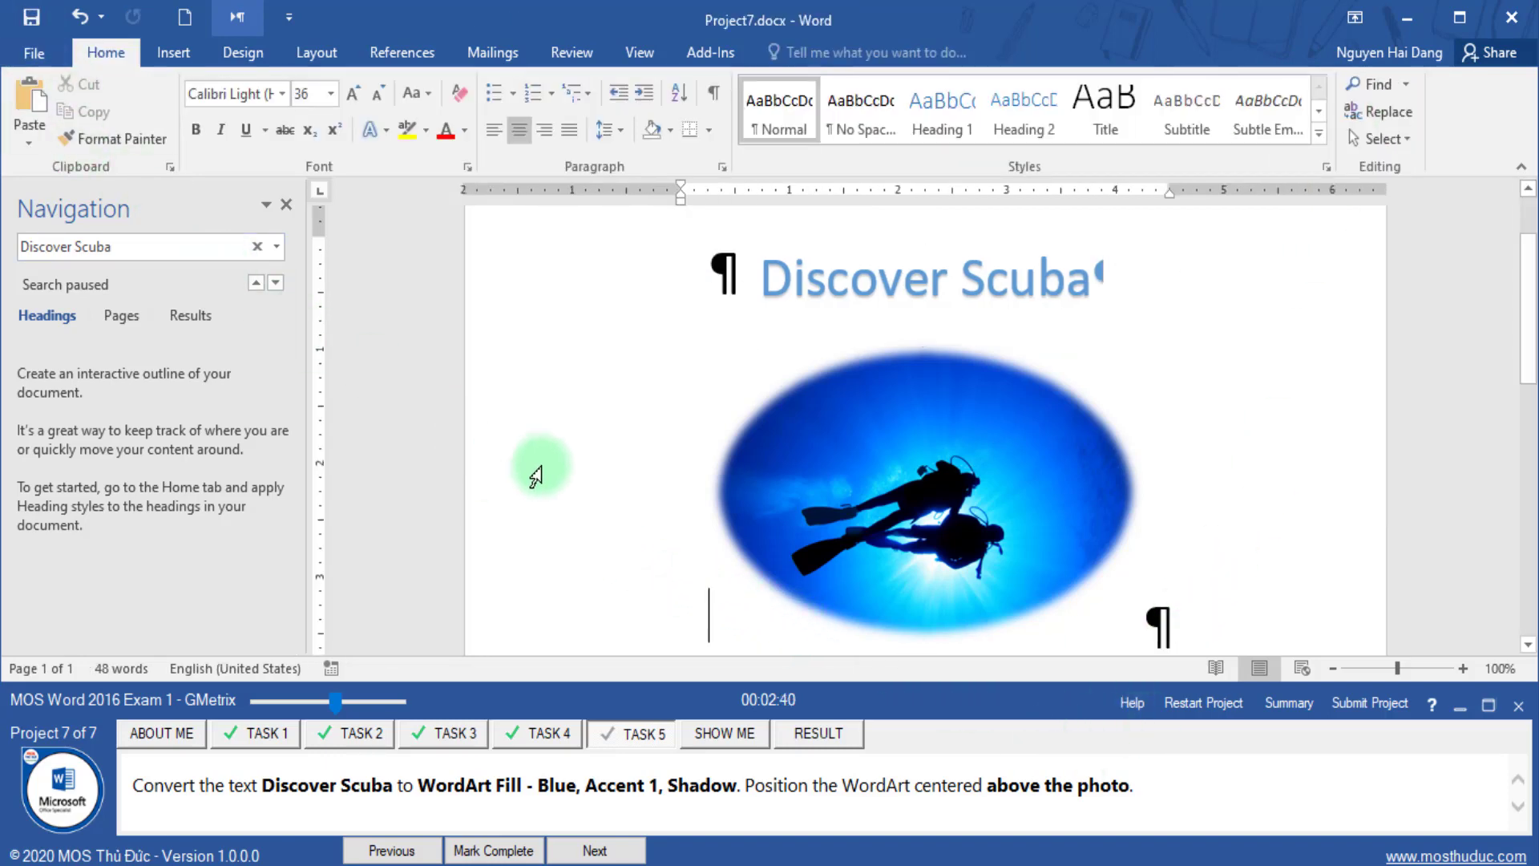